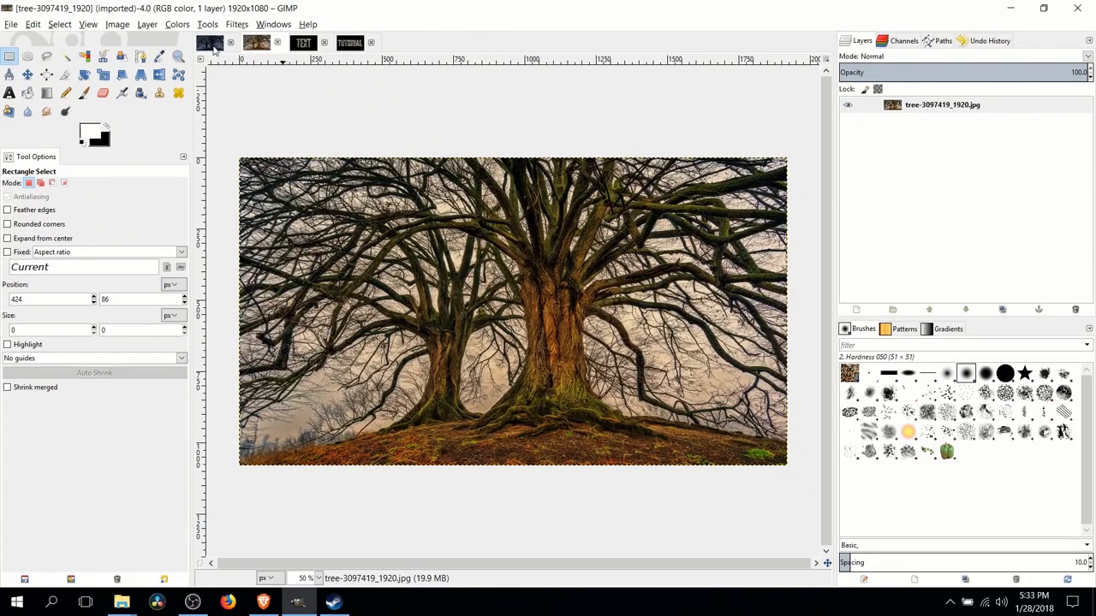
Duplicate the tree photo layer and rename the copy Brightness.
left_click(202, 47)
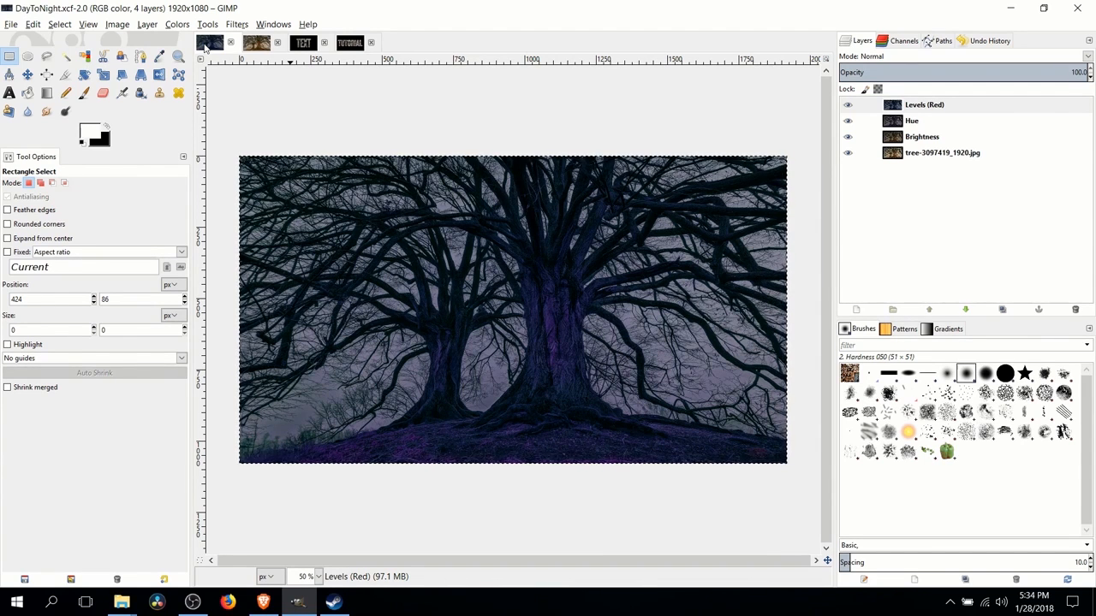
left_click(257, 45)
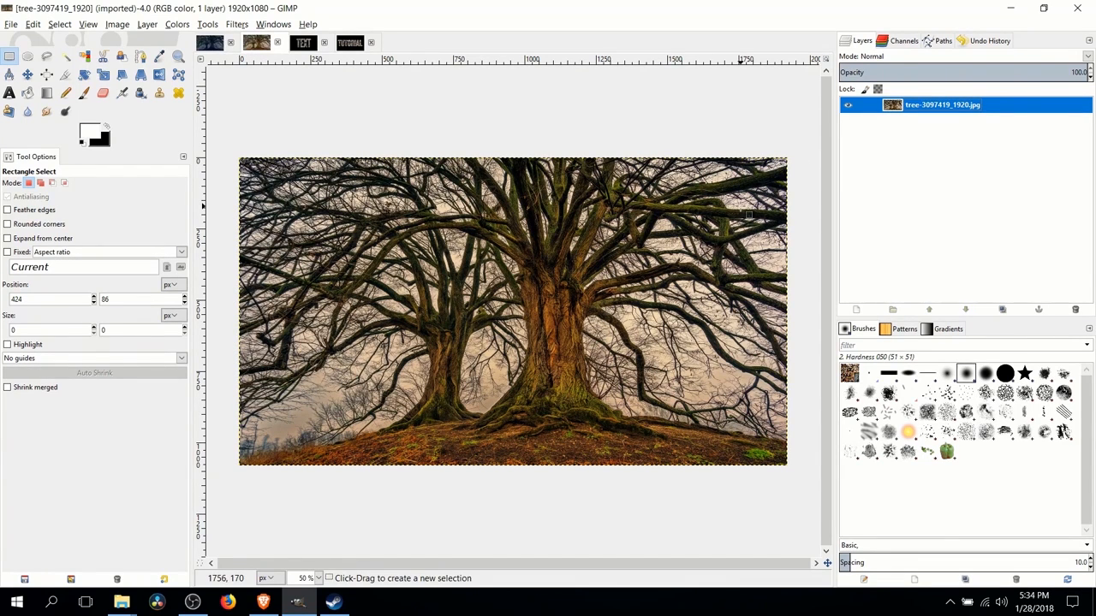
right_click(947, 108)
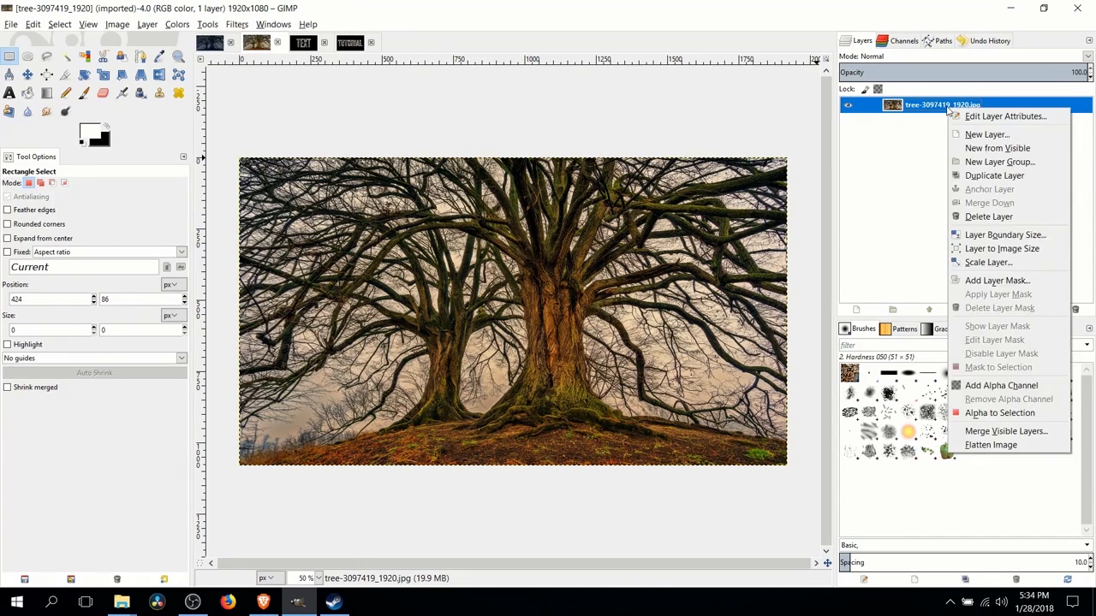
left_click(991, 175)
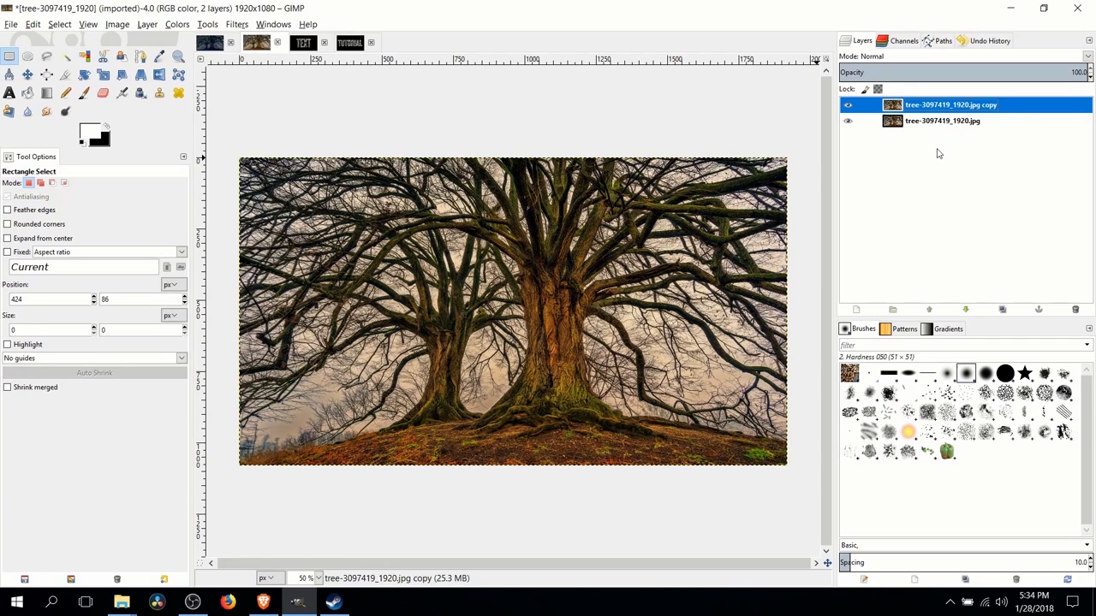
double_click(961, 105)
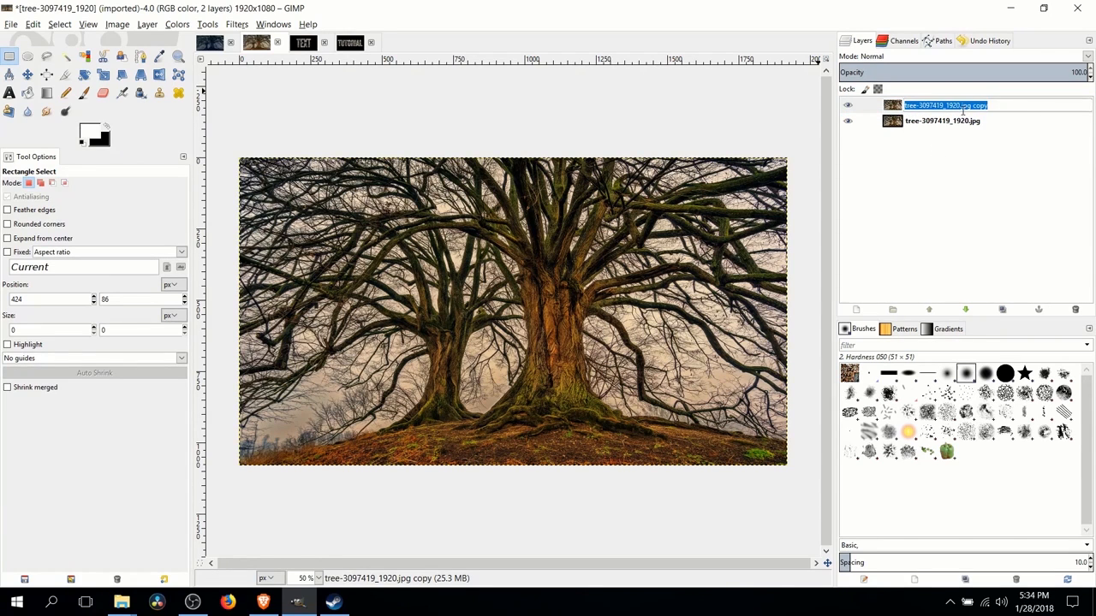
type("Brightnes")
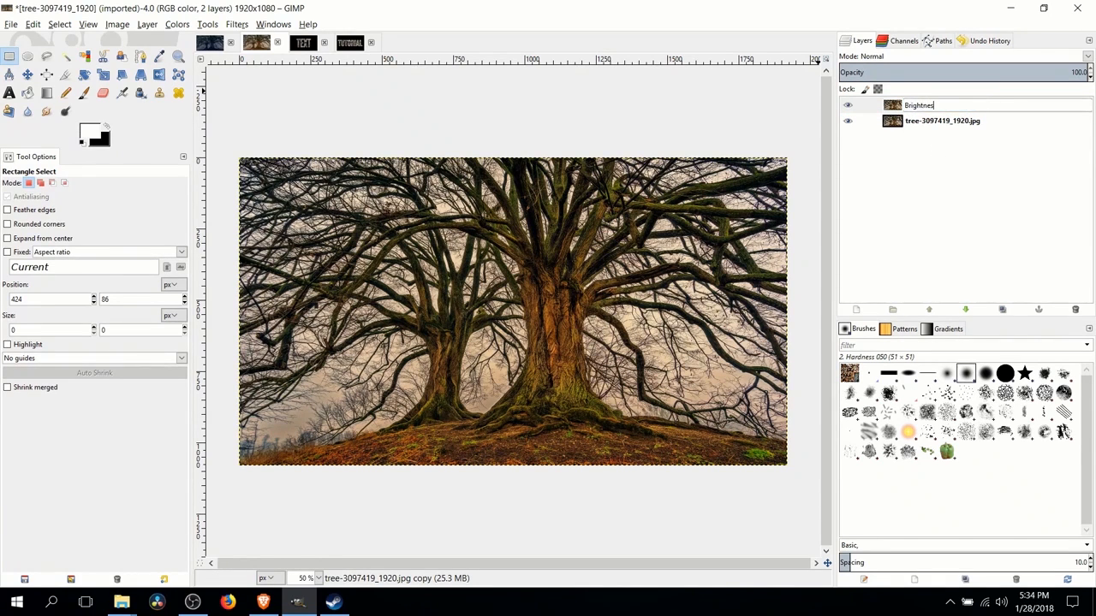
type("s")
key("Return")
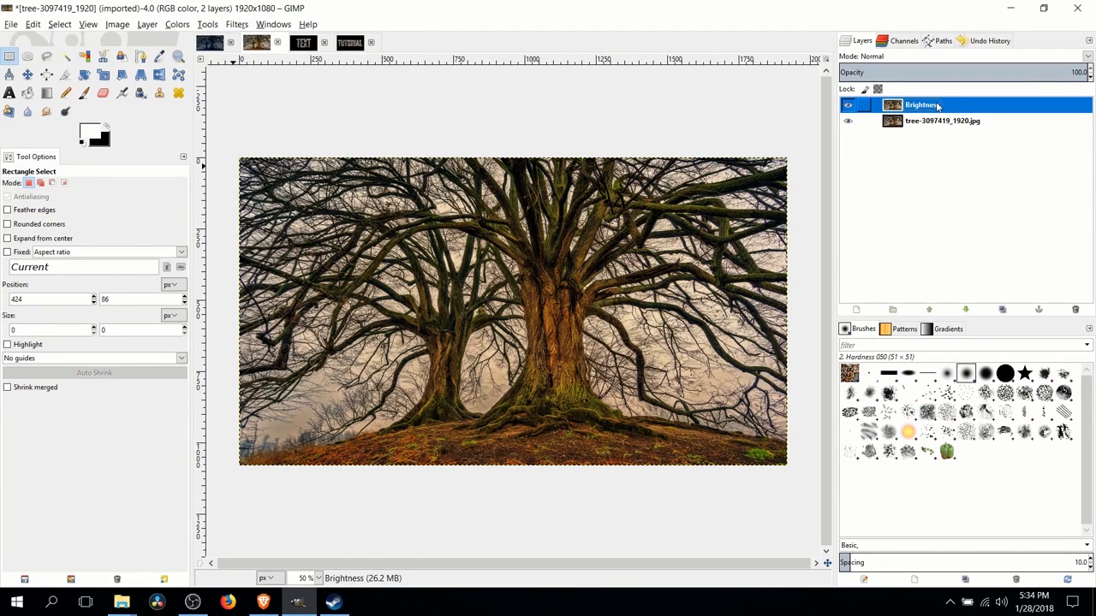
Darken the Brightness layer with Brightness-Contrast by setting its brightness to about -79.
left_click(177, 24)
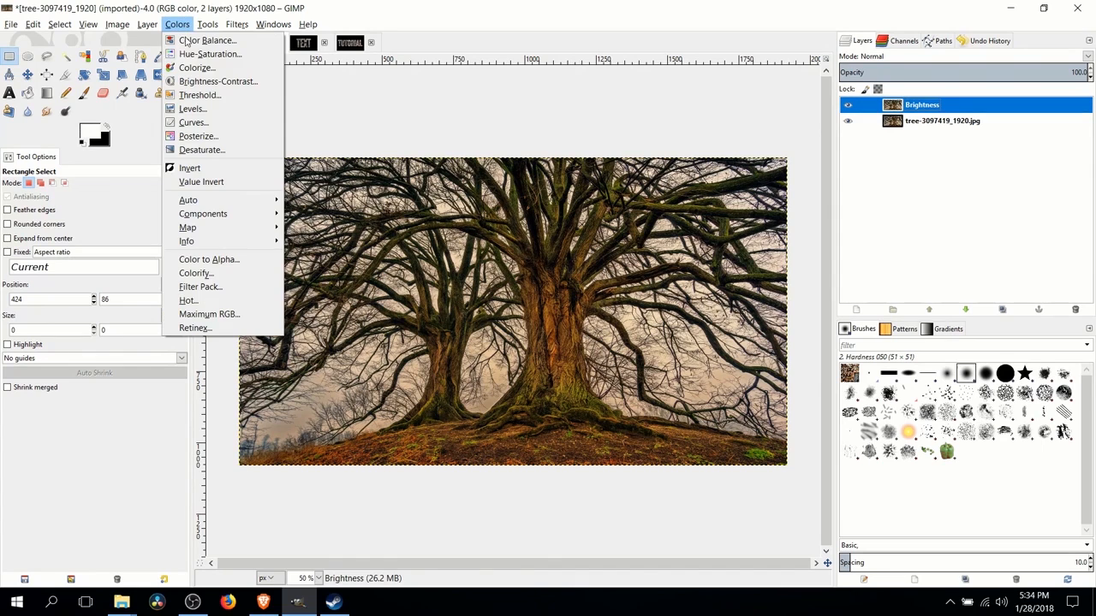
left_click(220, 81)
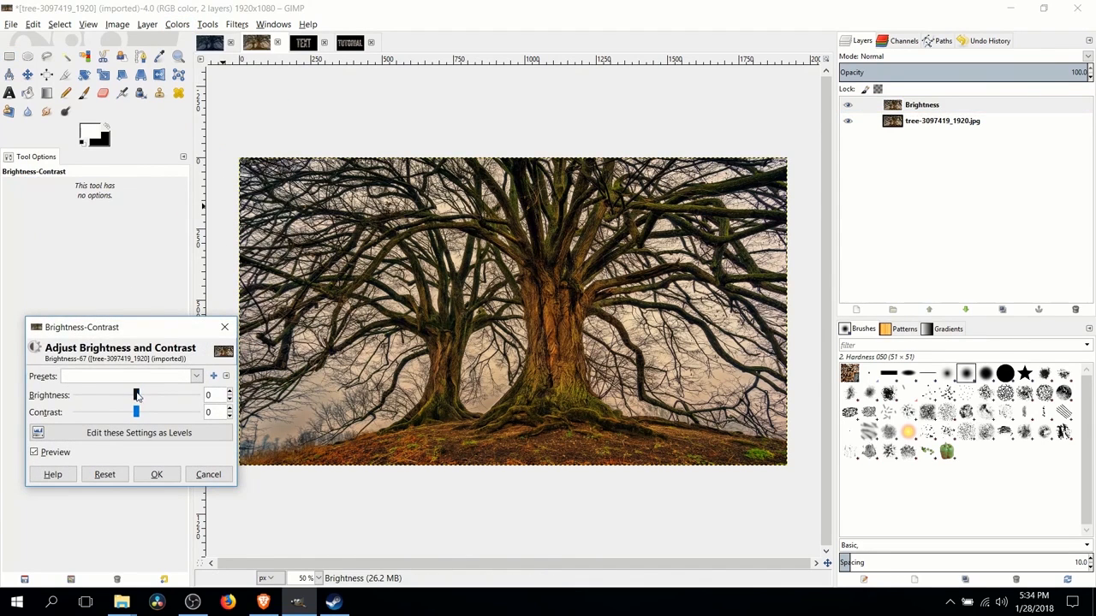
left_click_drag(134, 395, 99, 398)
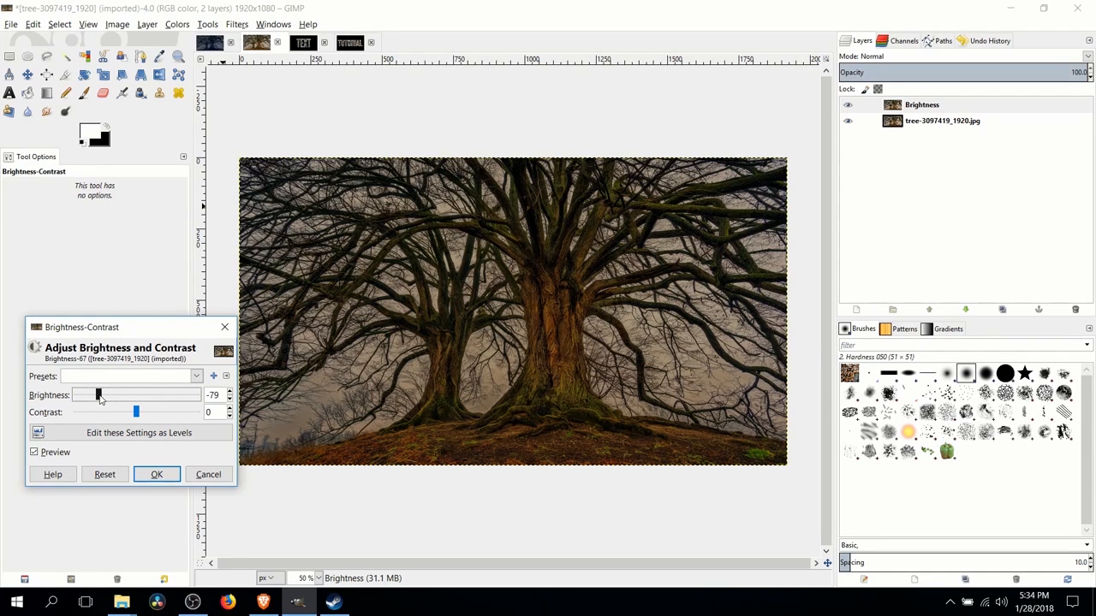
left_click_drag(99, 398, 100, 399)
left_click(157, 476)
Duplicate the Brightness layer, rename the copy Hue, and open the Hue-Saturation adjustment for it.
right_click(930, 109)
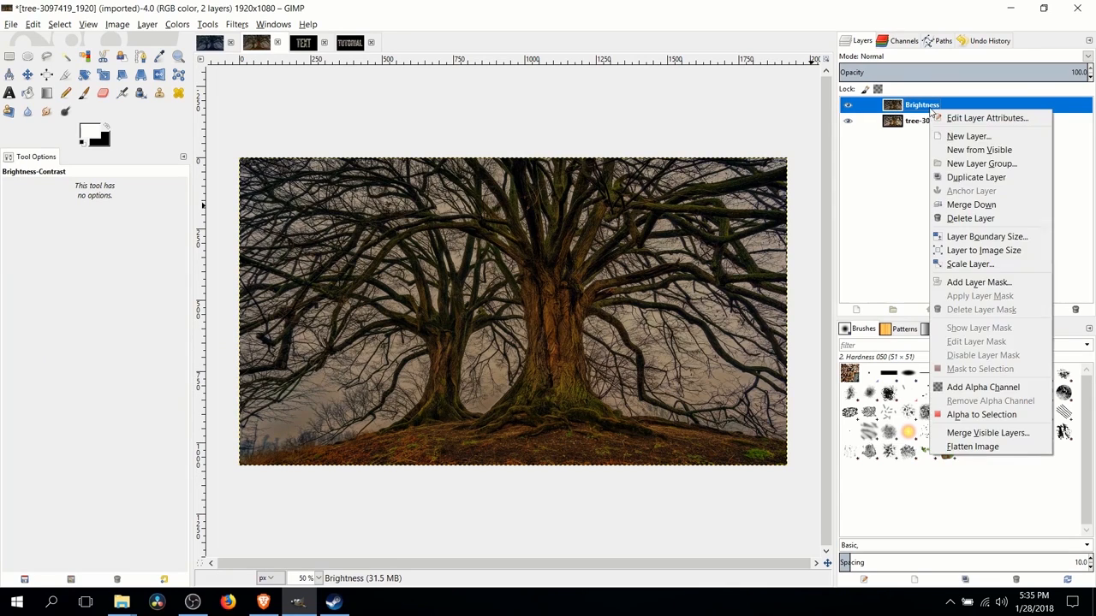
left_click(957, 177)
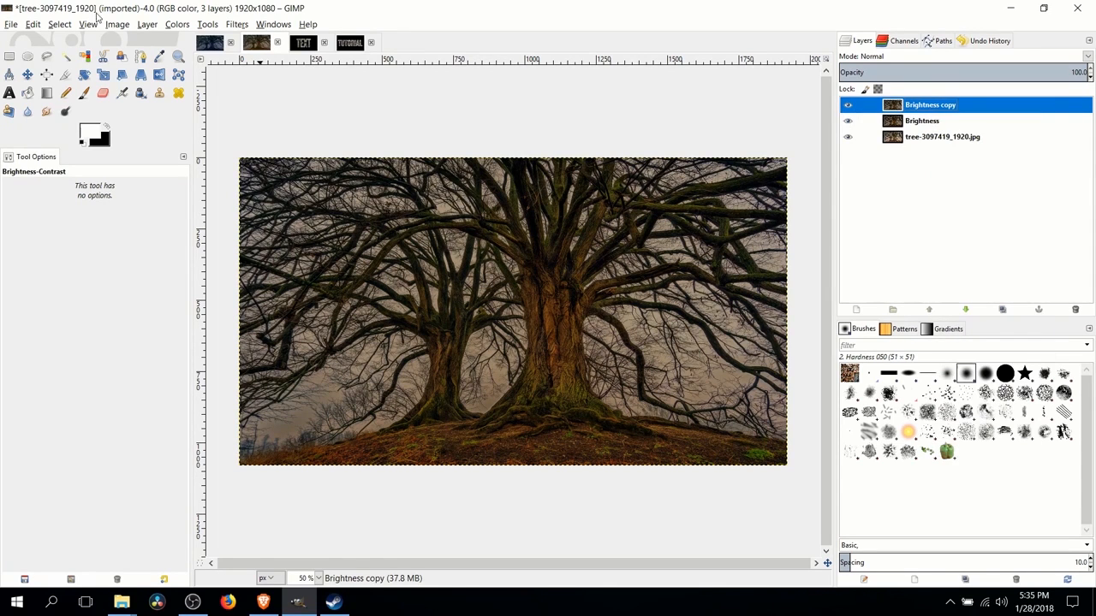
double_click(922, 106)
type("Hue")
key("Return")
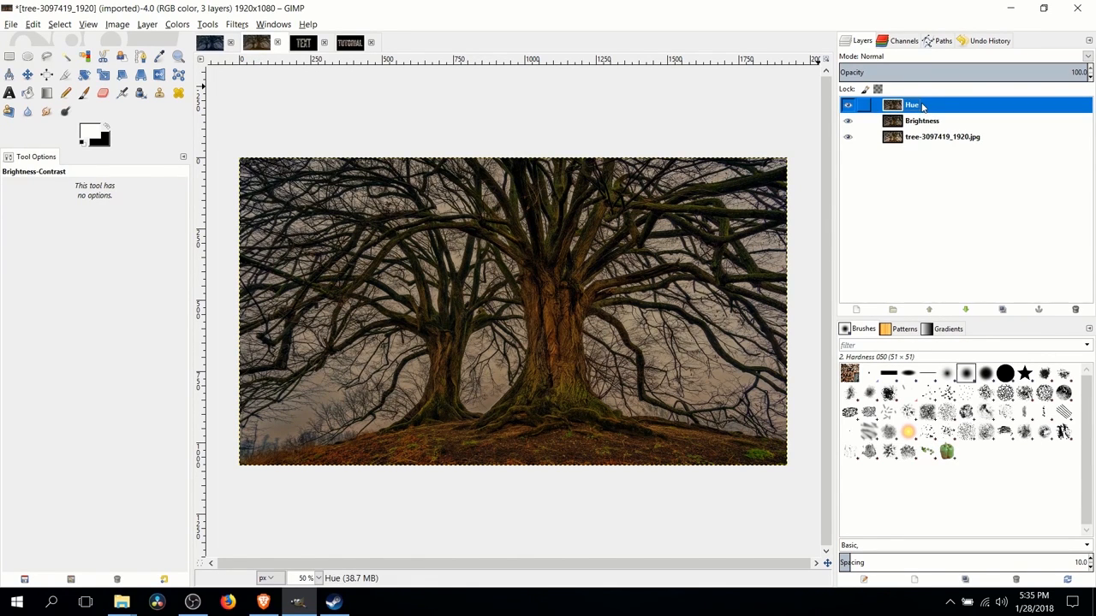
left_click(178, 25)
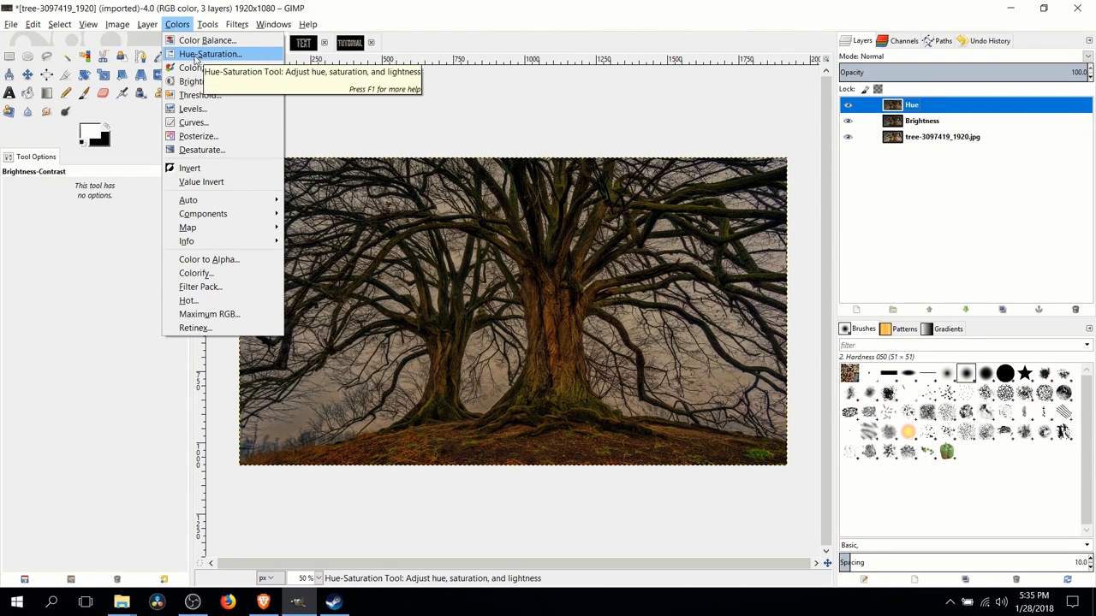
left_click(204, 54)
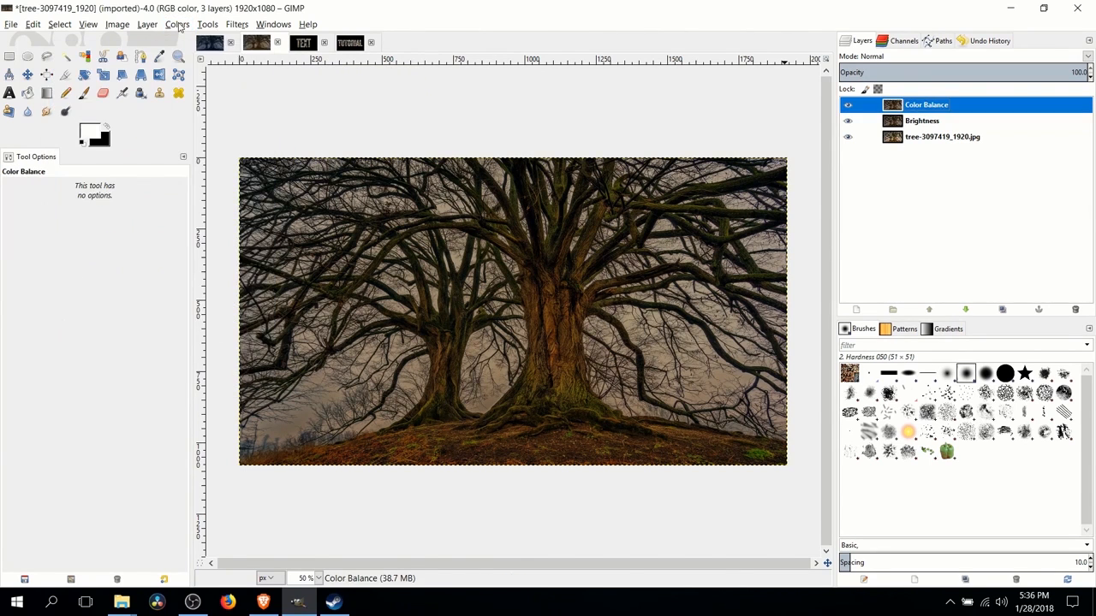
In Color Balance, turn off luminosity preservation and set the highlights to cyan-red -100, magenta-green -61 and yellow-blue 36.
left_click(178, 25)
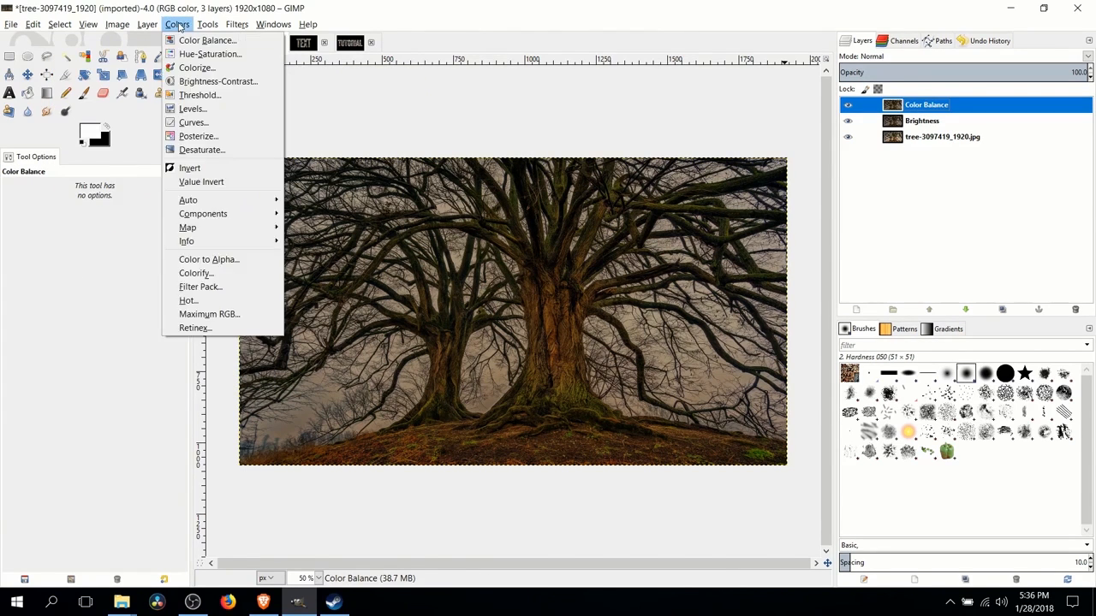
left_click(193, 40)
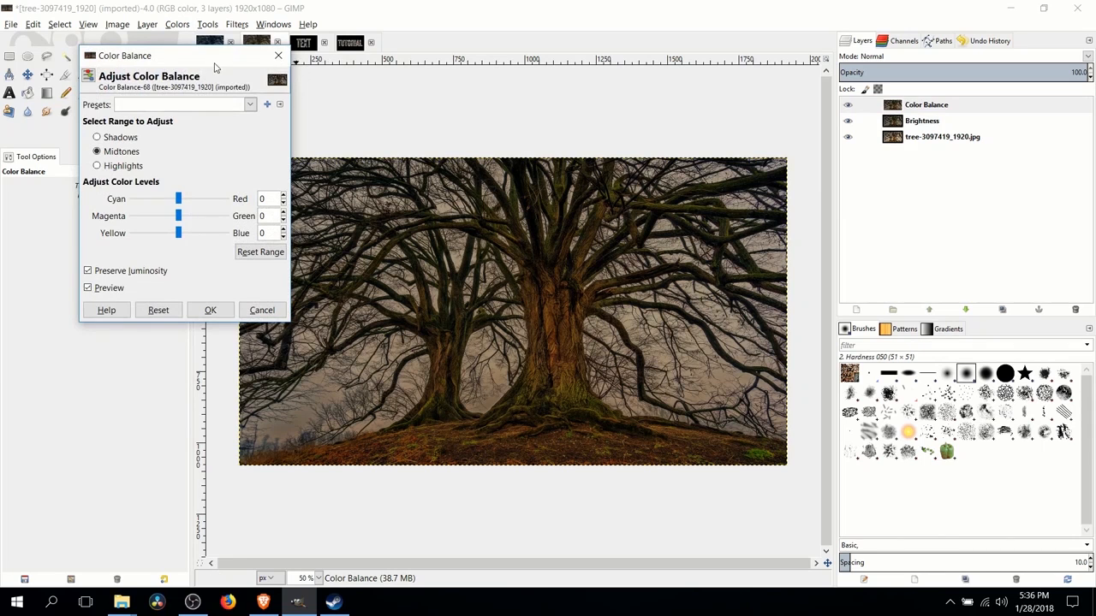
left_click_drag(211, 66, 165, 130)
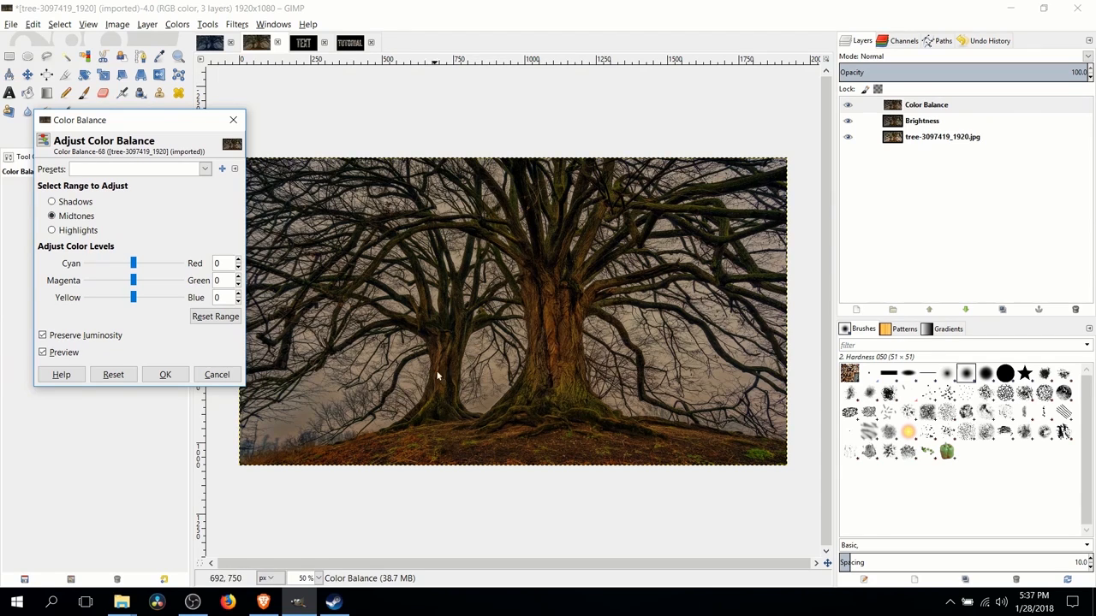
left_click(76, 202)
left_click(73, 231)
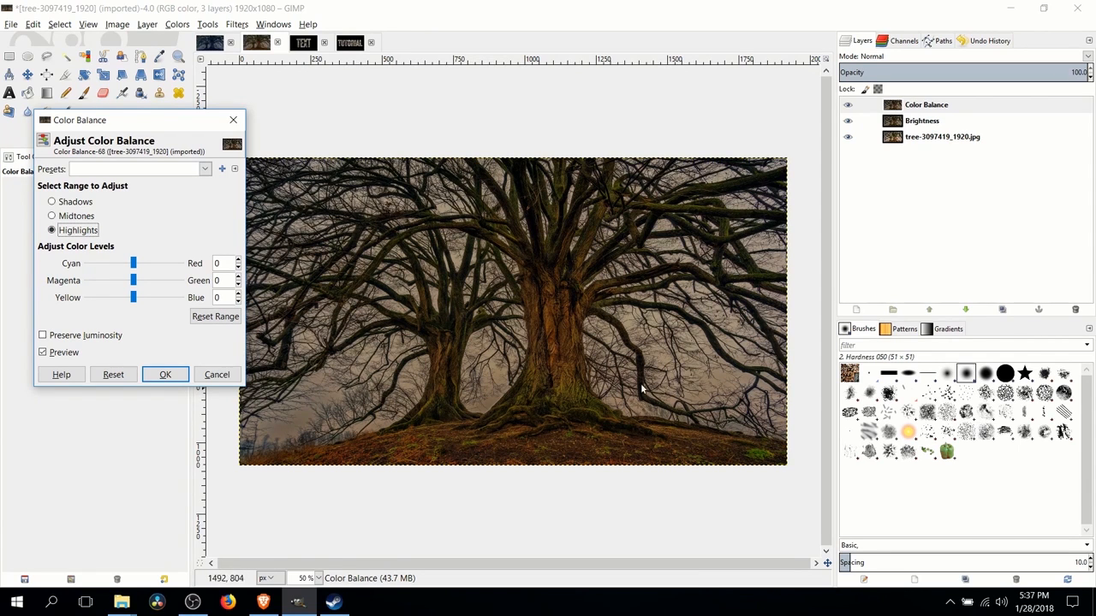
left_click(129, 261)
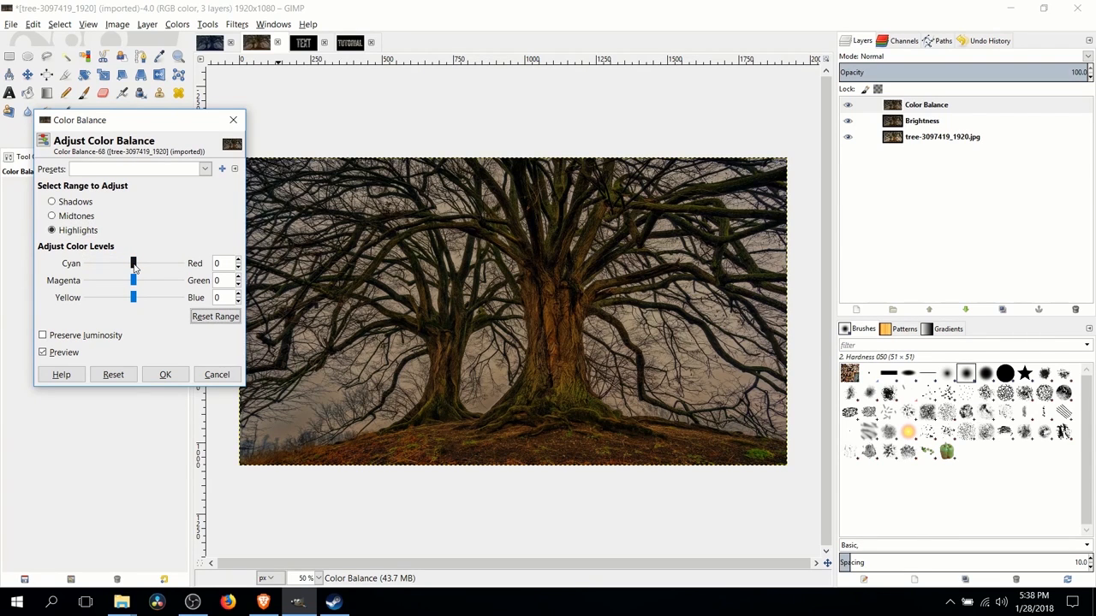
left_click_drag(134, 268, 87, 266)
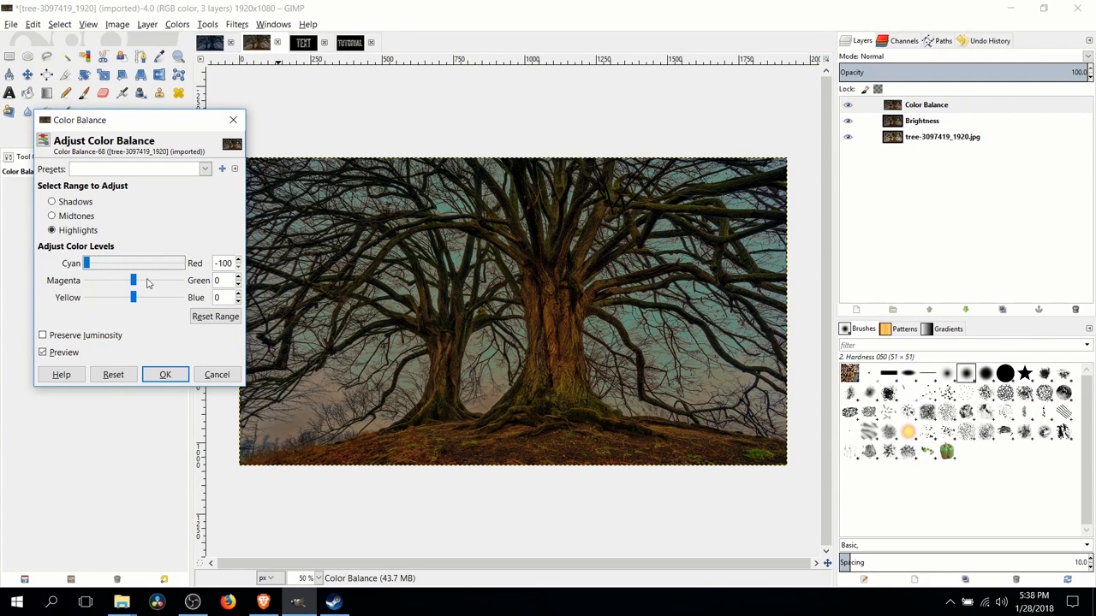
left_click_drag(132, 282, 152, 302)
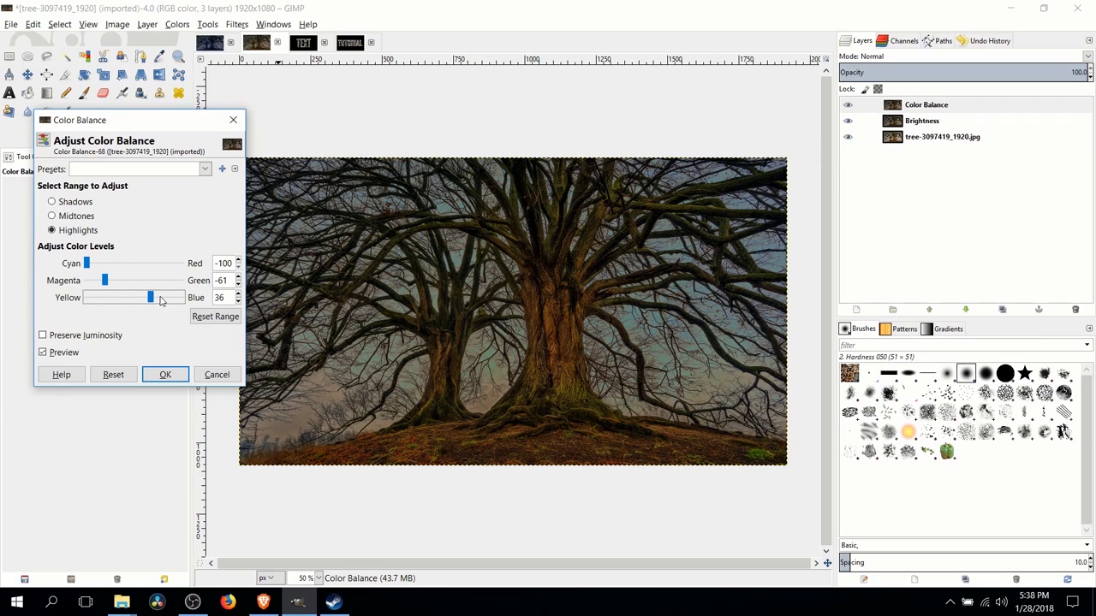
Set the shadows' color levels to about cyan-red -10, magenta-green 3 and yellow-blue 12.
left_click(58, 203)
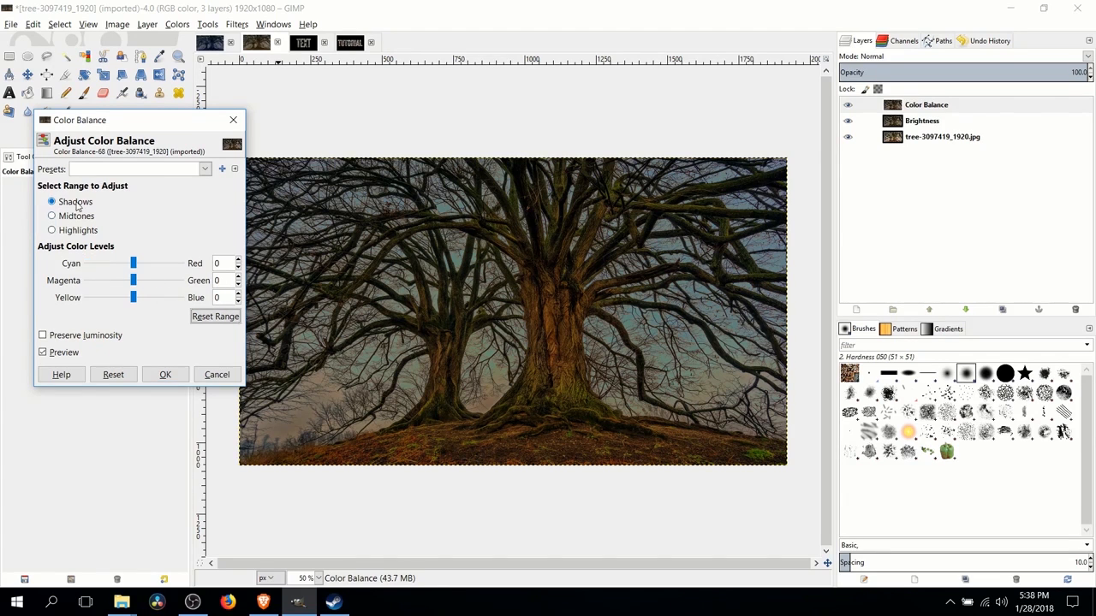
left_click_drag(133, 265, 139, 289)
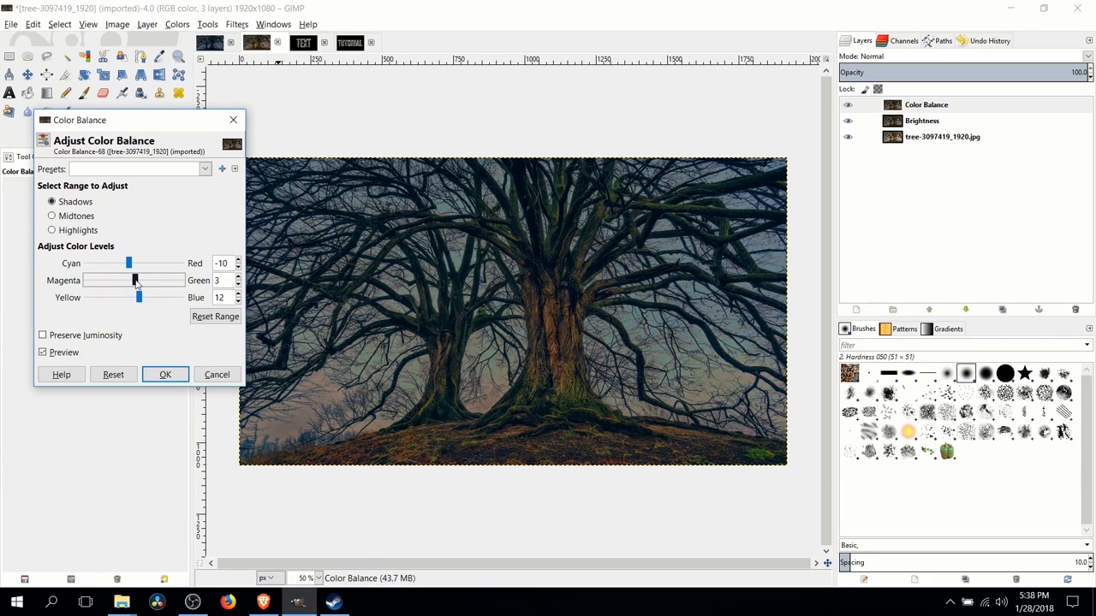
left_click(70, 221)
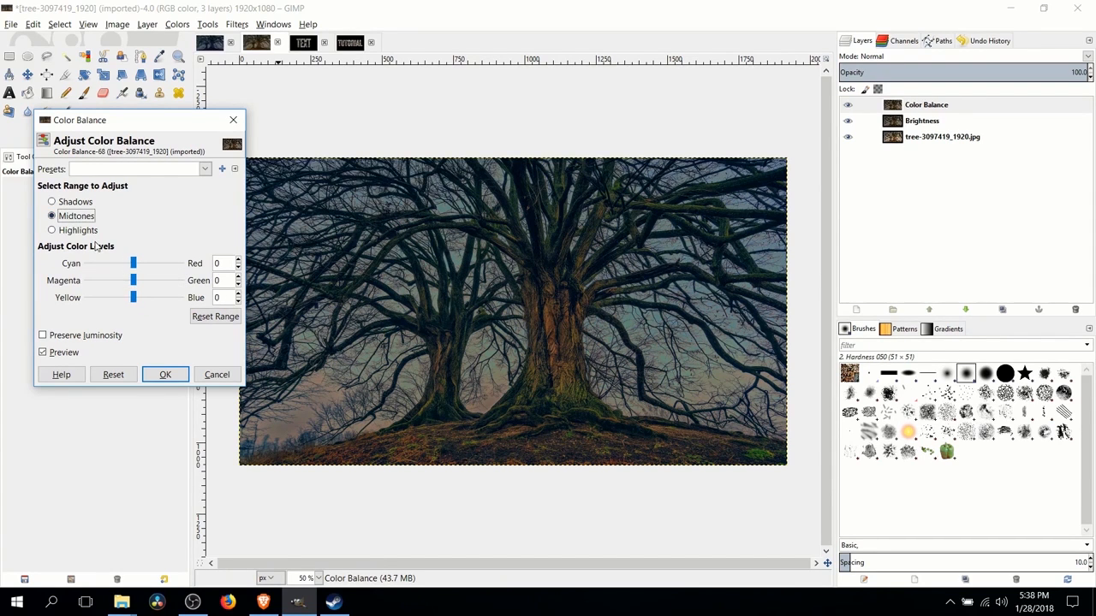
left_click_drag(133, 264, 109, 265)
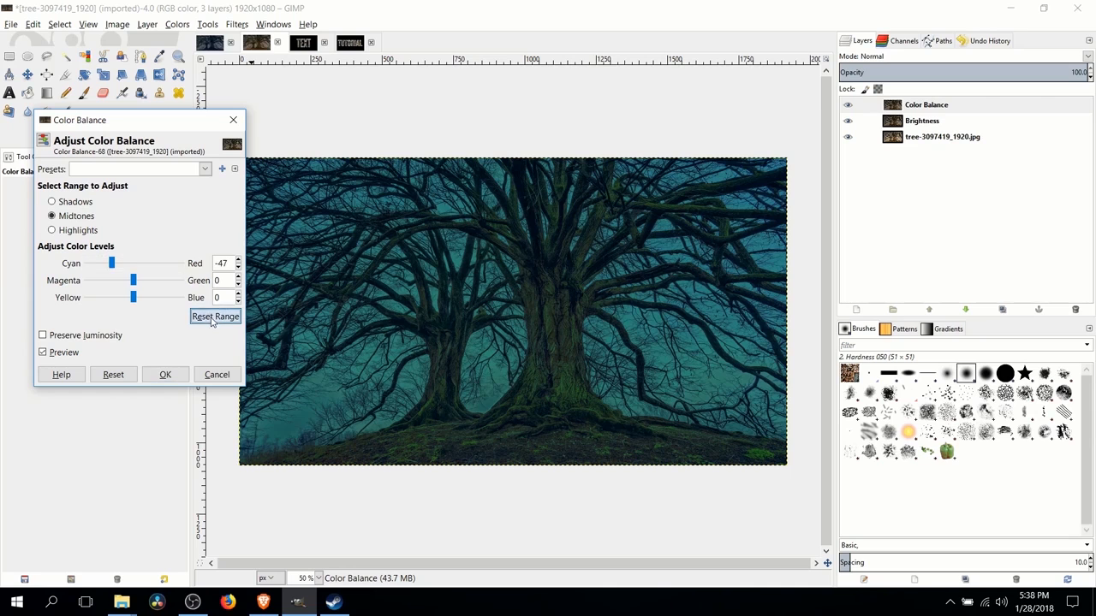
left_click(213, 318)
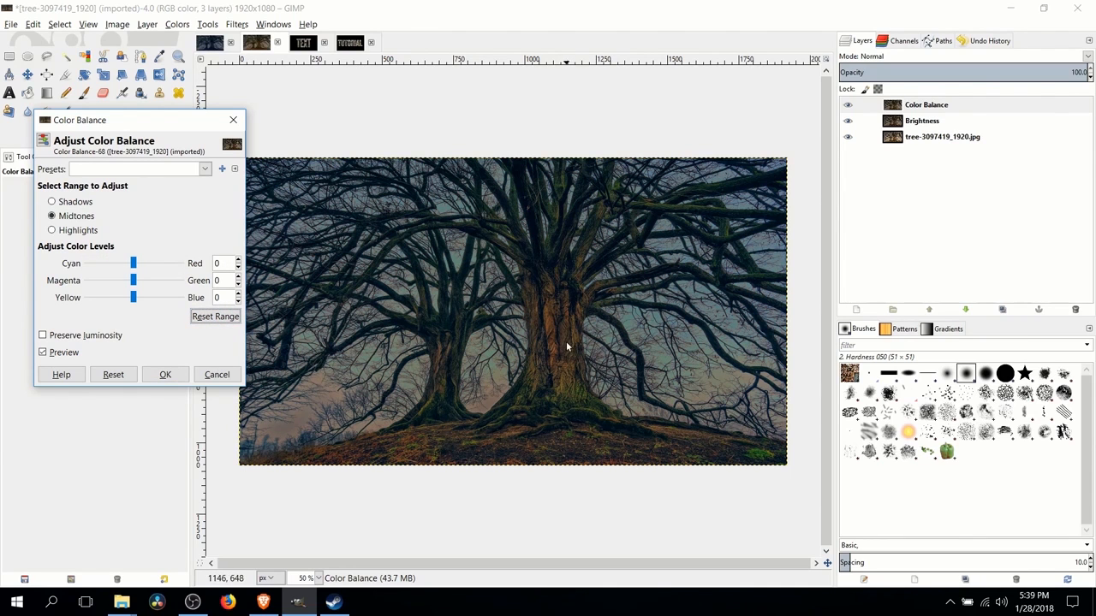
Apply the color balance, duplicate the Color Balance layer and name the copy Saturation.
left_click(167, 375)
right_click(911, 104)
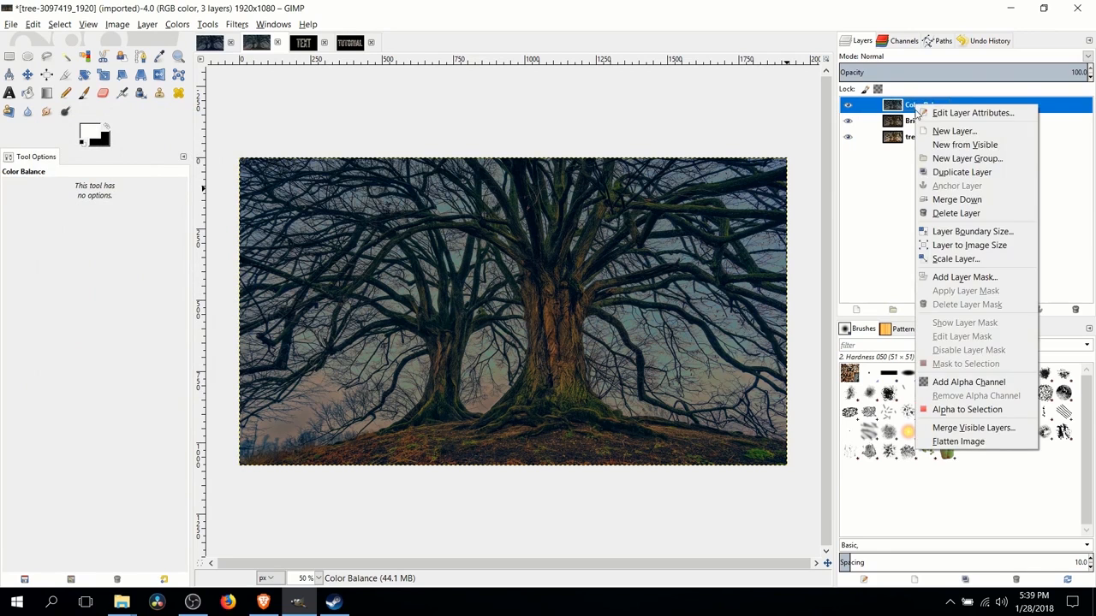
left_click(956, 173)
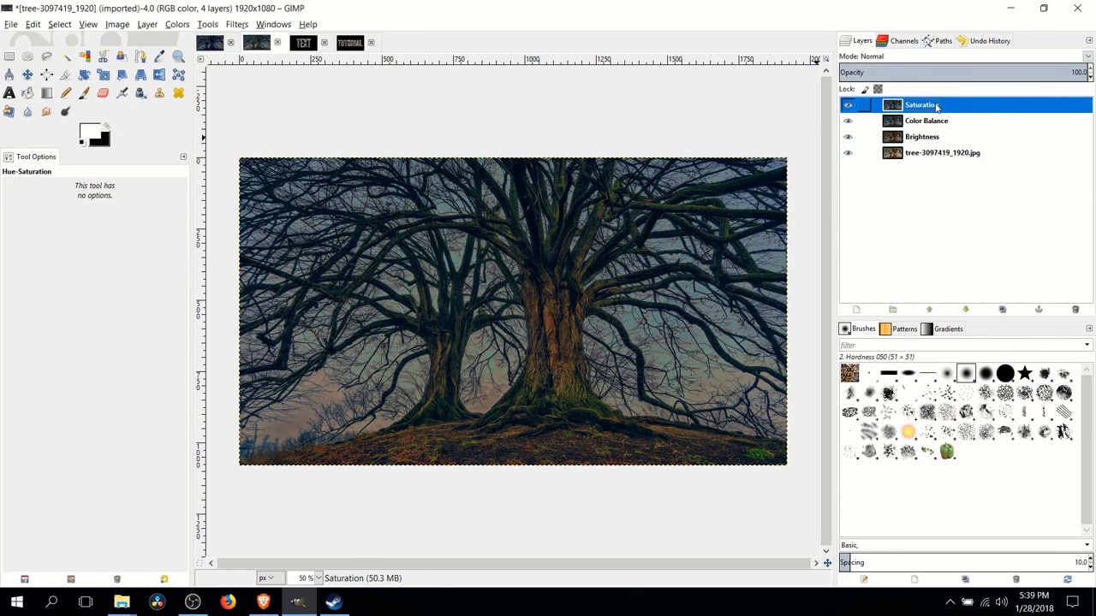
With Hue-Saturation on the Saturation layer, lower the lightness to about -42 and the saturation to about -52, and adjust the hue.
left_click(180, 26)
left_click(193, 53)
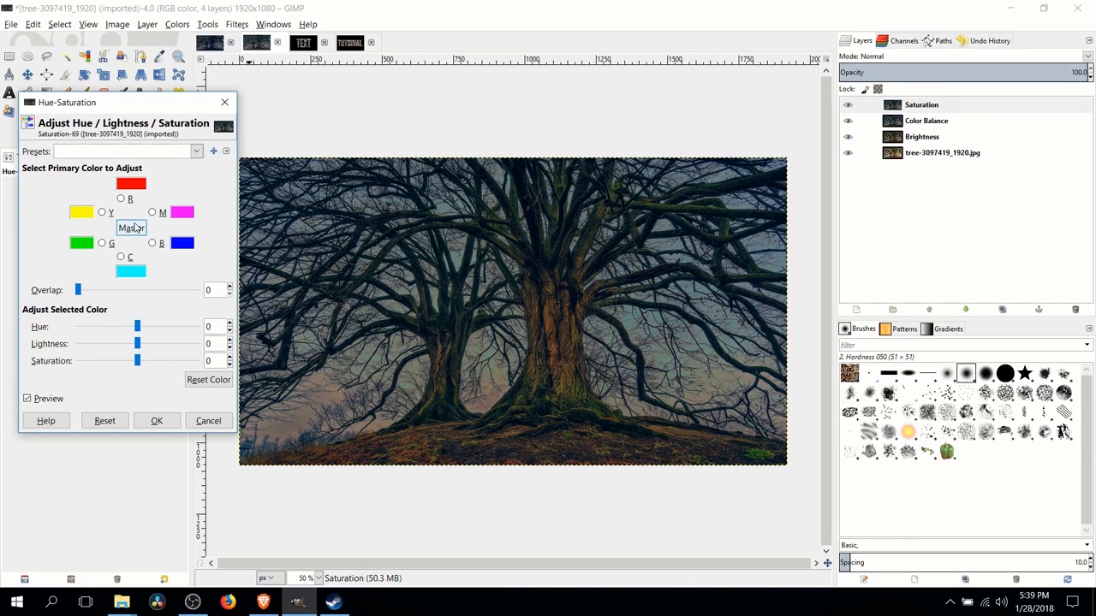
left_click_drag(137, 362, 112, 345)
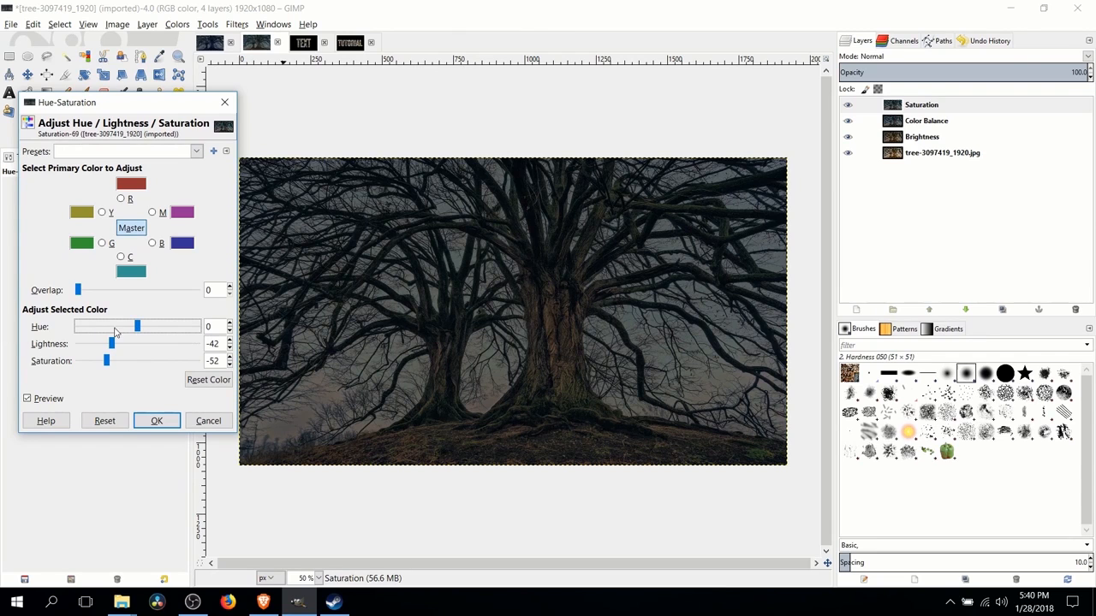
mouse_move(135, 329)
left_mouse_down()
mouse_move(101, 326)
mouse_move(143, 334)
left_mouse_up()
left_click(158, 420)
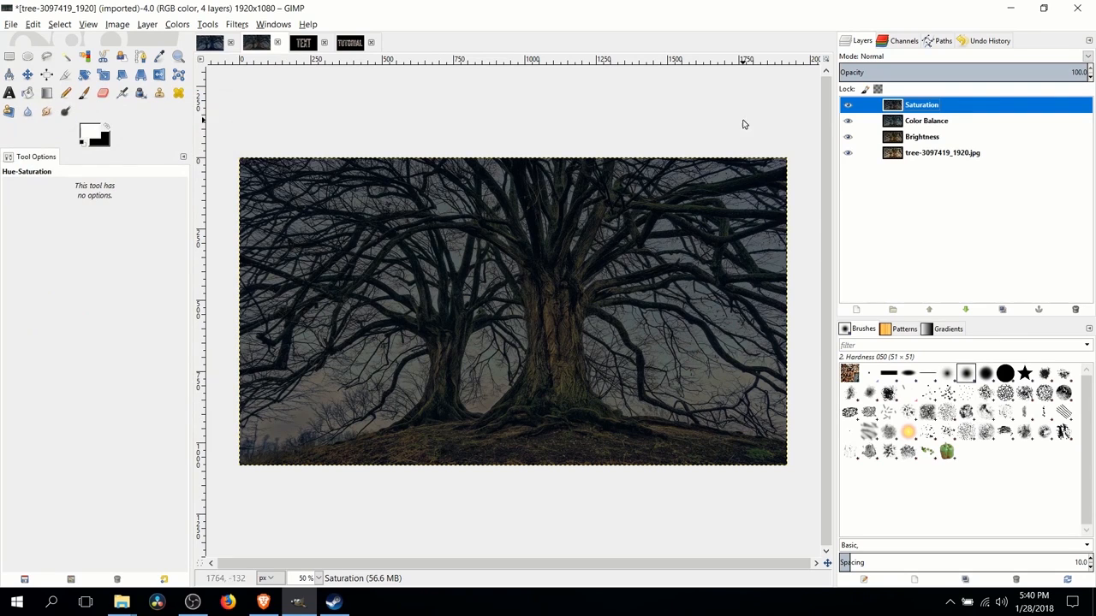
Duplicate the Saturation layer and name the copy Curves.
right_click(908, 107)
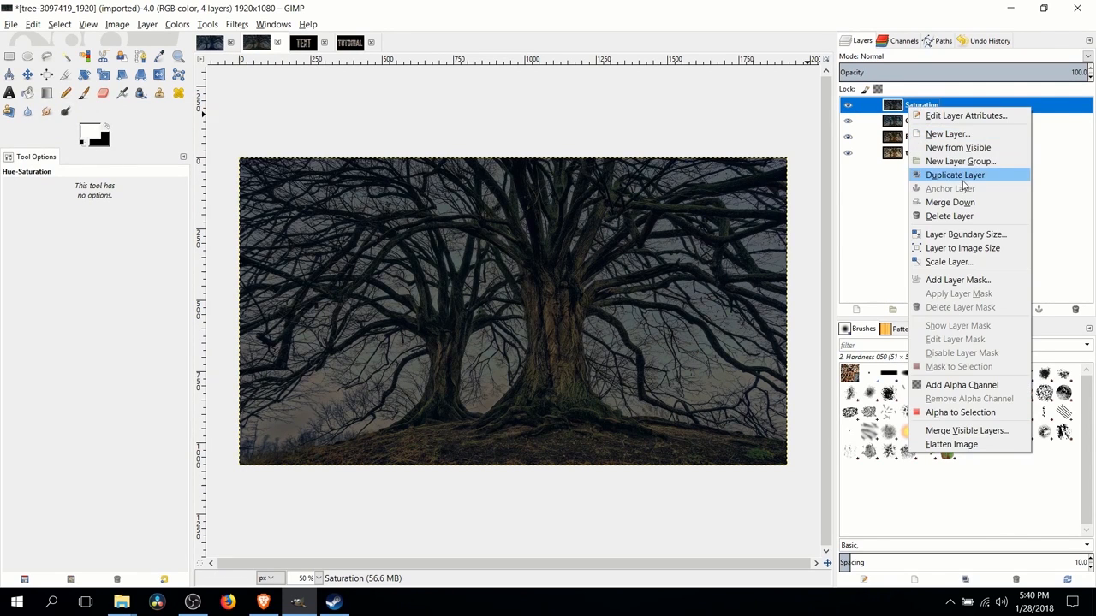
left_click(963, 179)
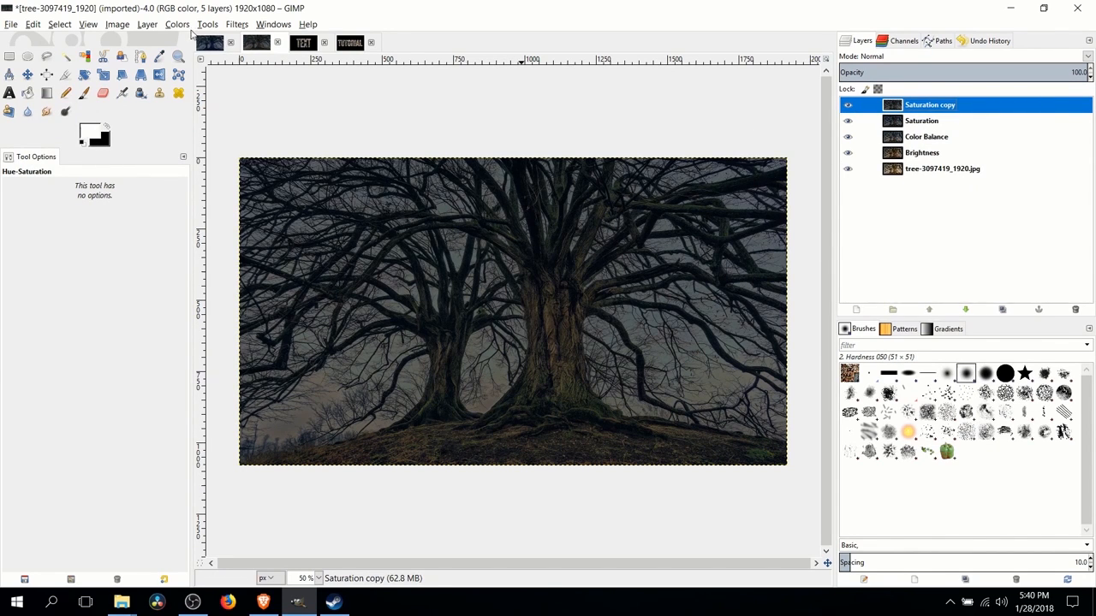
left_click(177, 24)
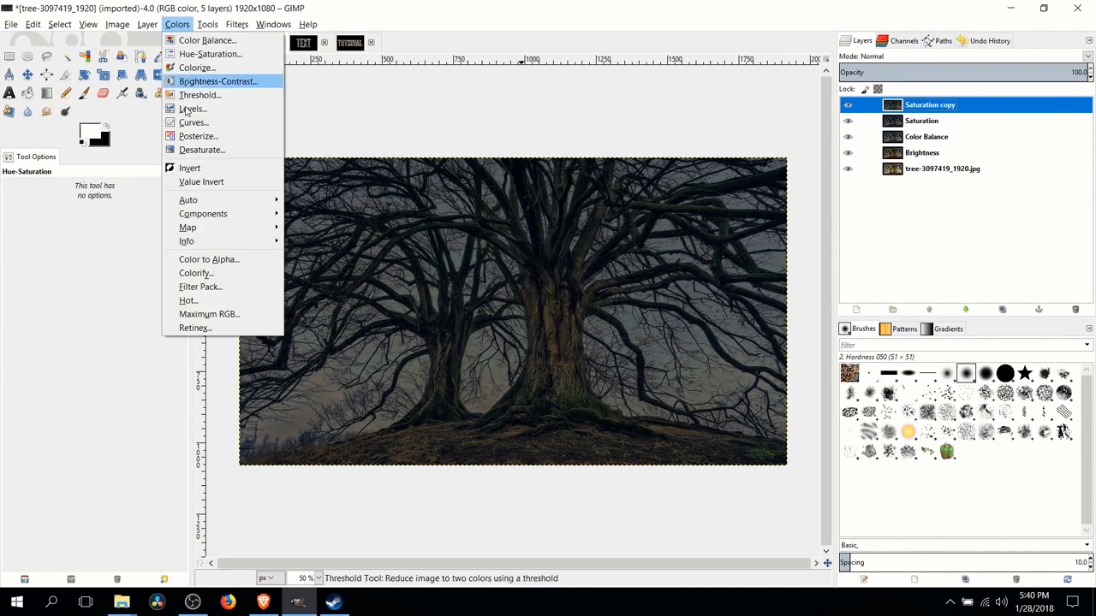
type("Curv")
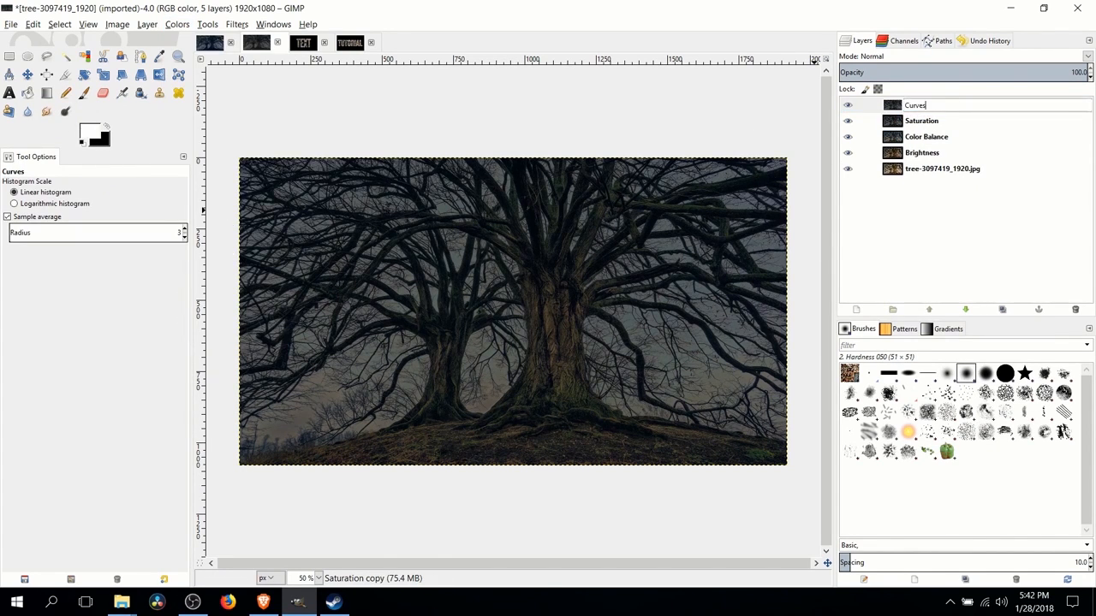
type("es")
key("Return")
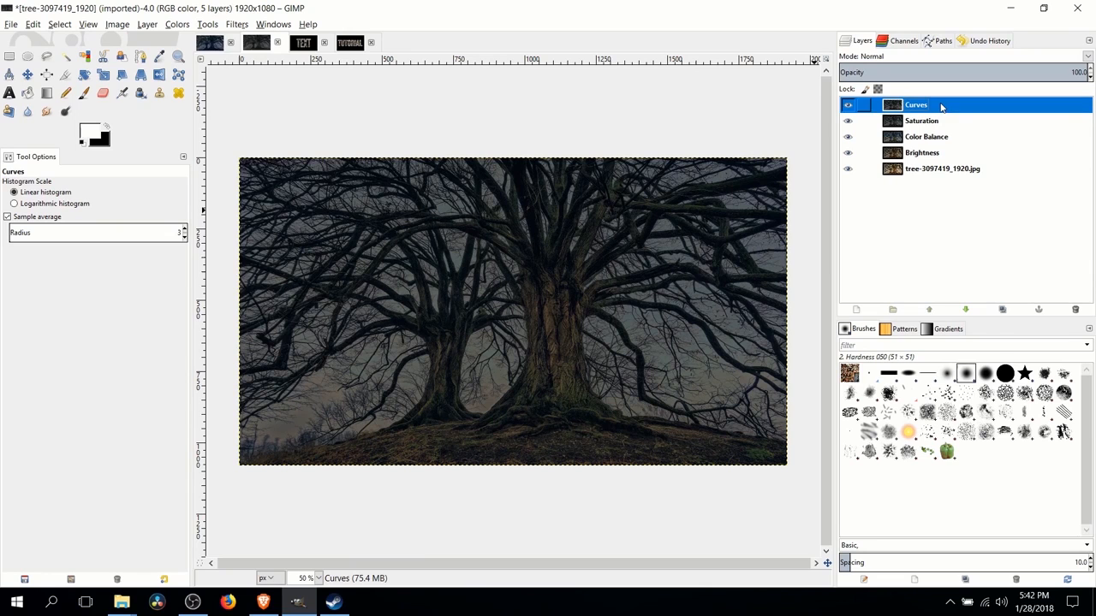
Open Curves for the Curves layer and bend the Value curve below the diagonal, pulling its upper point down to about x 174, y 3.
left_click(187, 24)
left_click(192, 124)
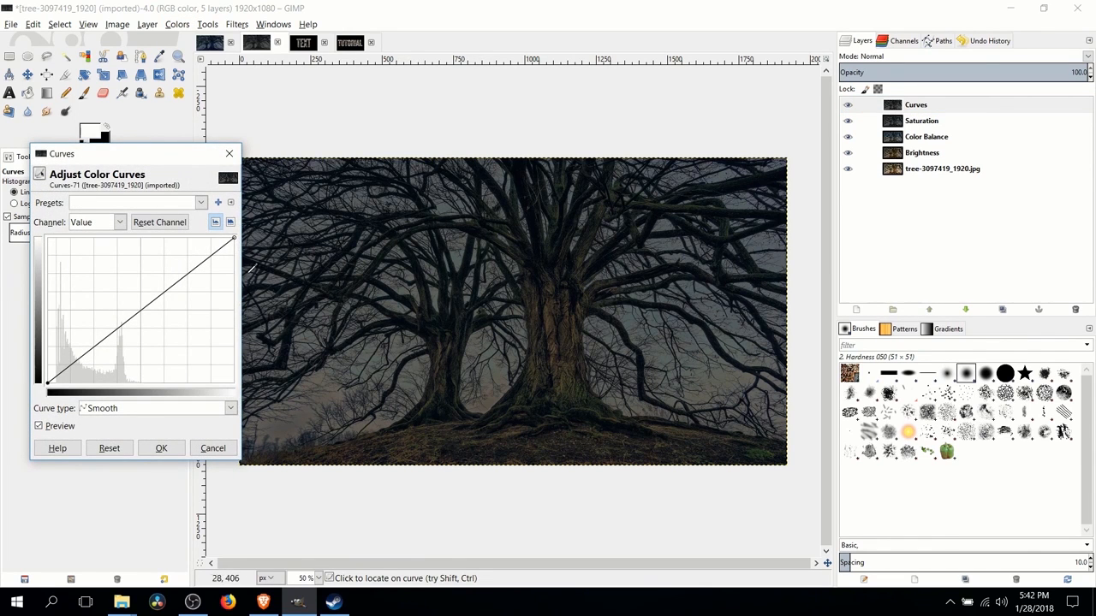
left_click_drag(137, 315, 163, 333)
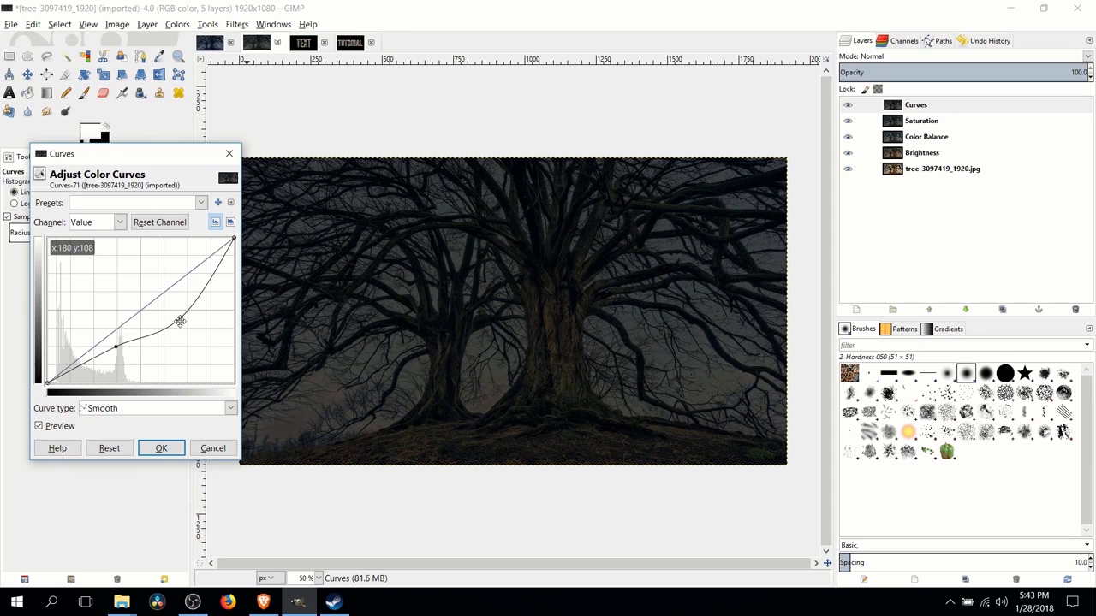
left_click_drag(180, 322, 166, 379)
left_click_drag(116, 348, 176, 377)
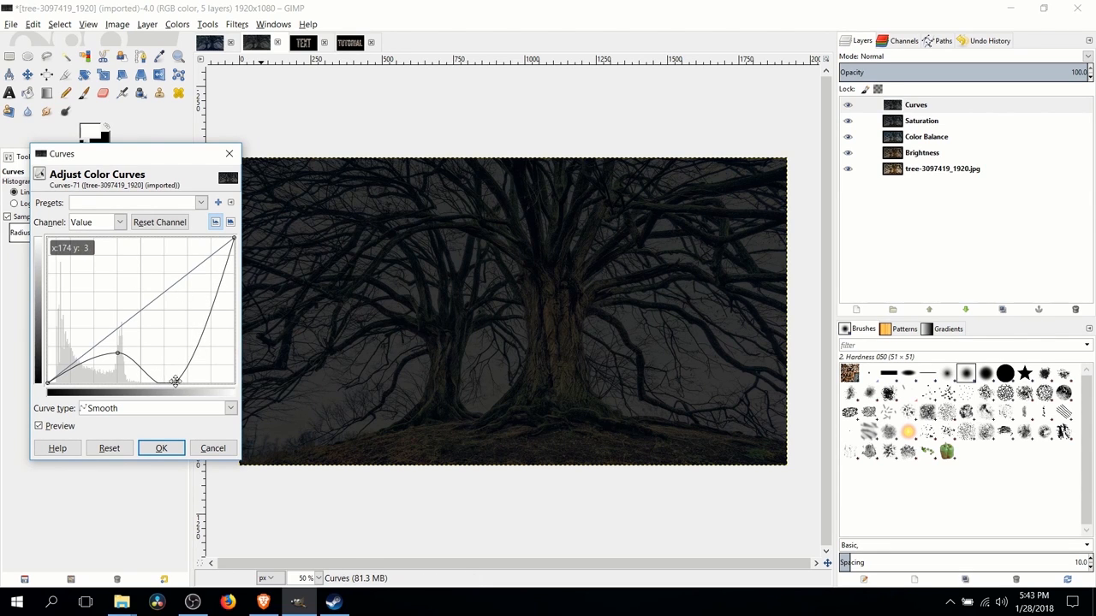
Shift the curve's low point to about x 142, y 1, lower the white endpoint slightly, move the middle point toward the highlights and apply Curves.
left_click_drag(174, 380, 151, 382)
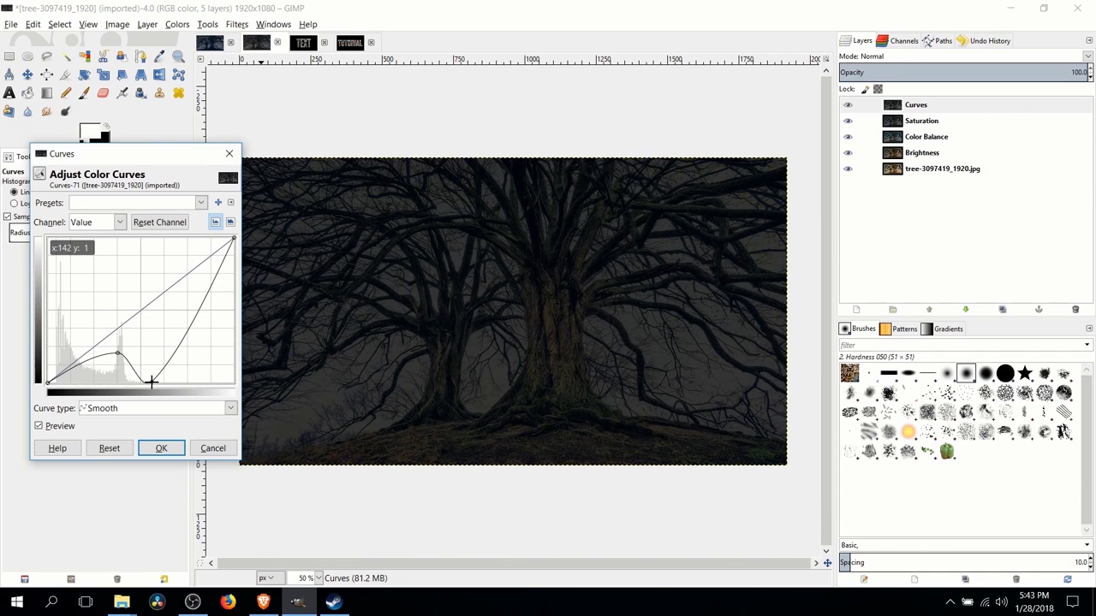
left_click_drag(236, 241, 232, 259)
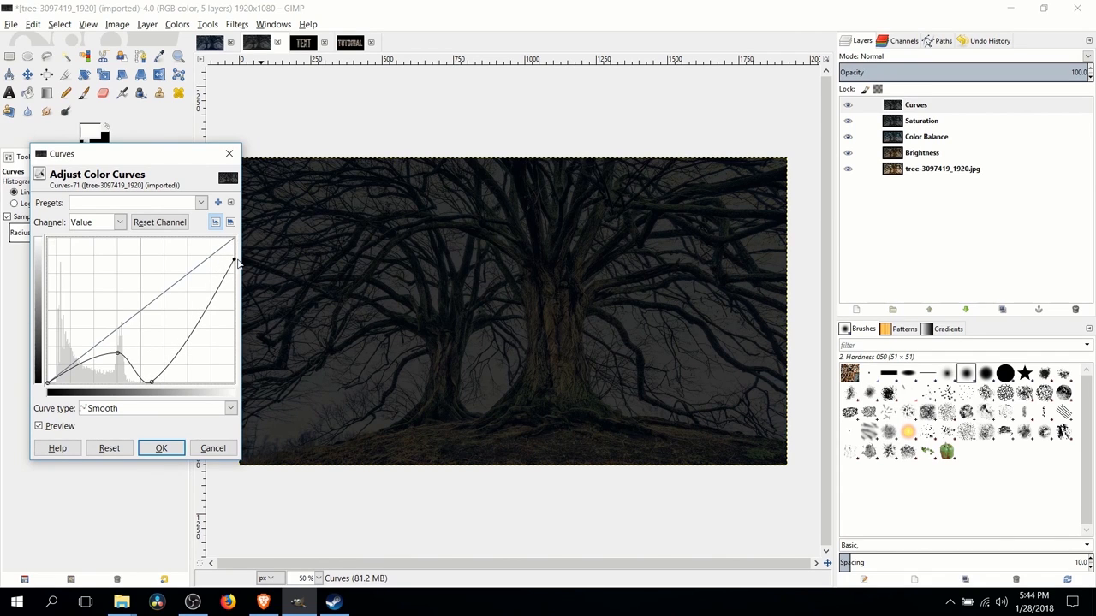
left_click_drag(116, 353, 132, 353)
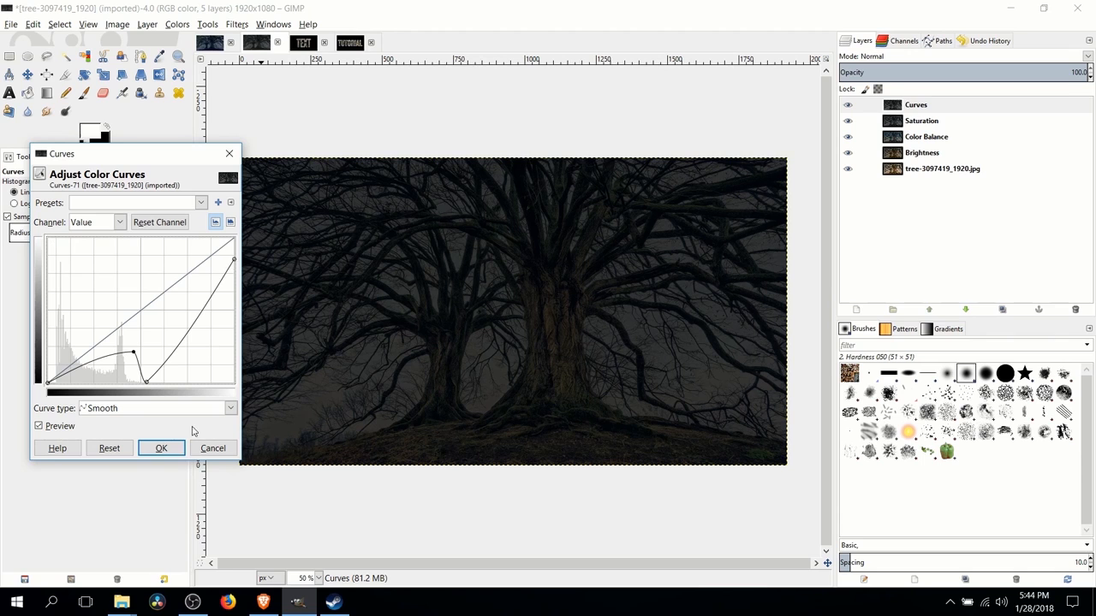
left_click(161, 449)
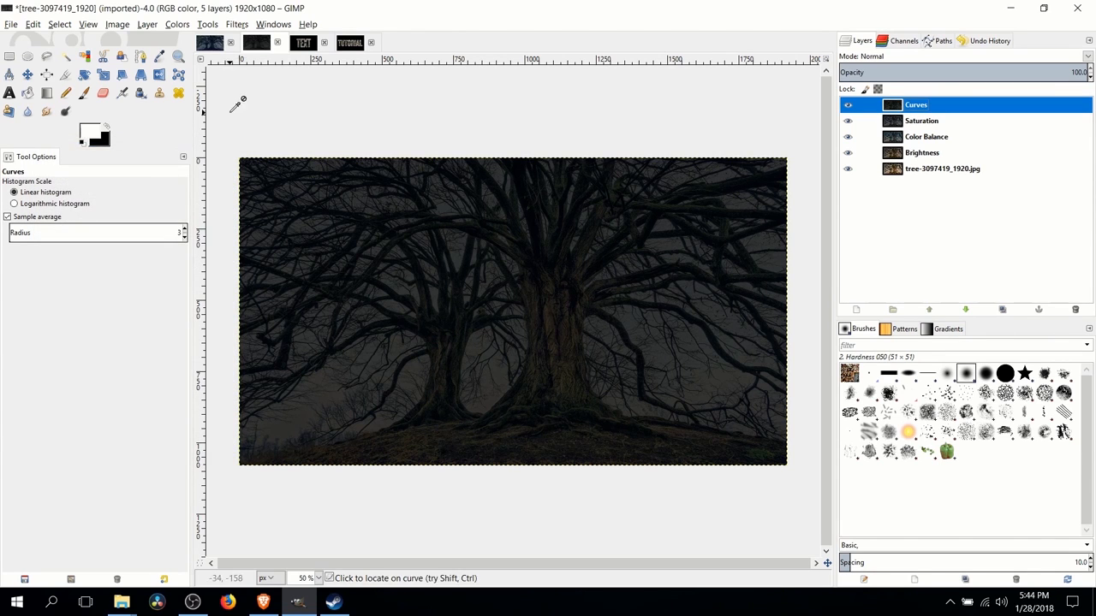
Compare the edited photo with the other open night tree image, and go through the Brightness, Color Balance and Saturation layers.
left_click(212, 48)
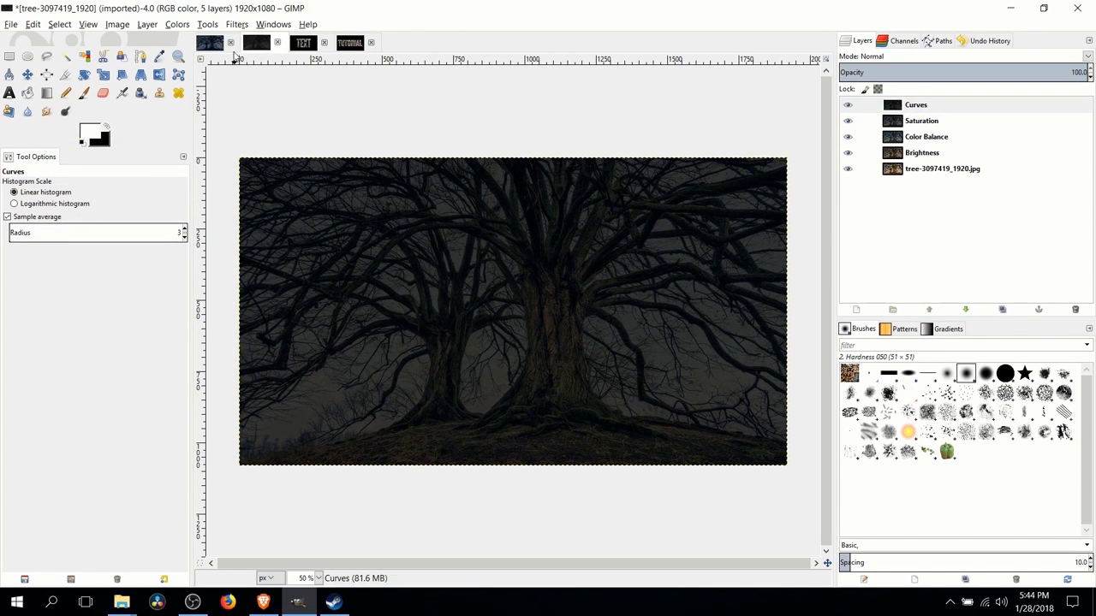
left_click(255, 44)
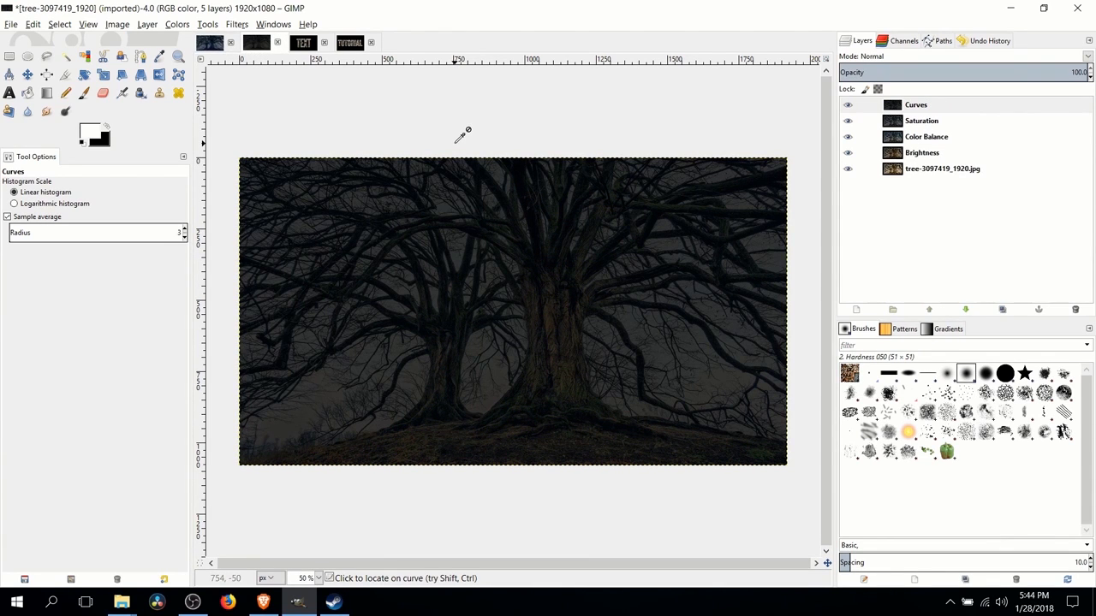
left_click(932, 154)
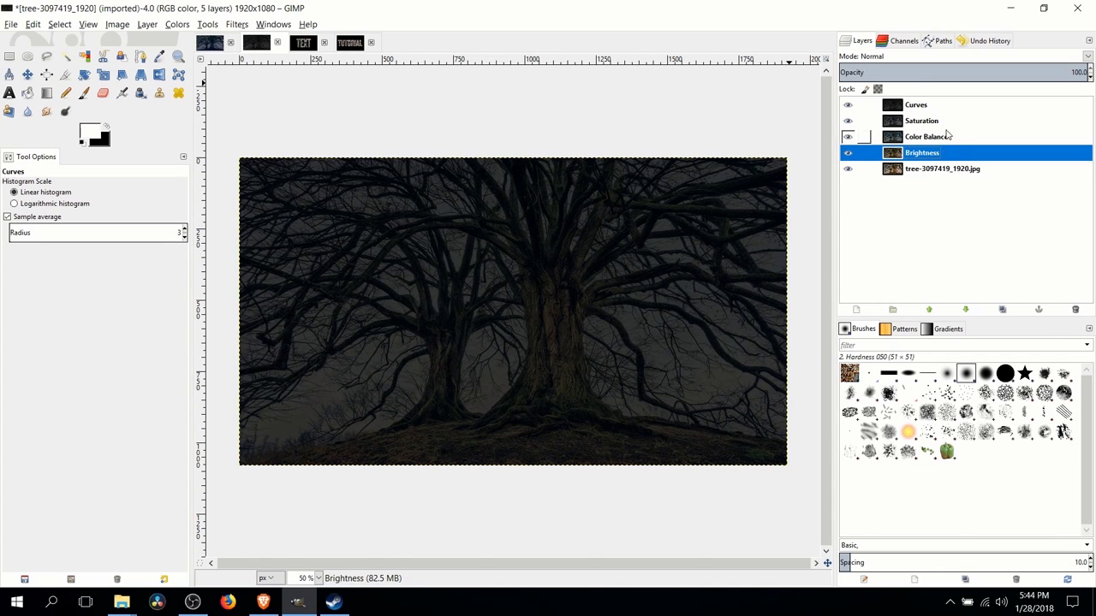
left_click(948, 139)
left_click(947, 121)
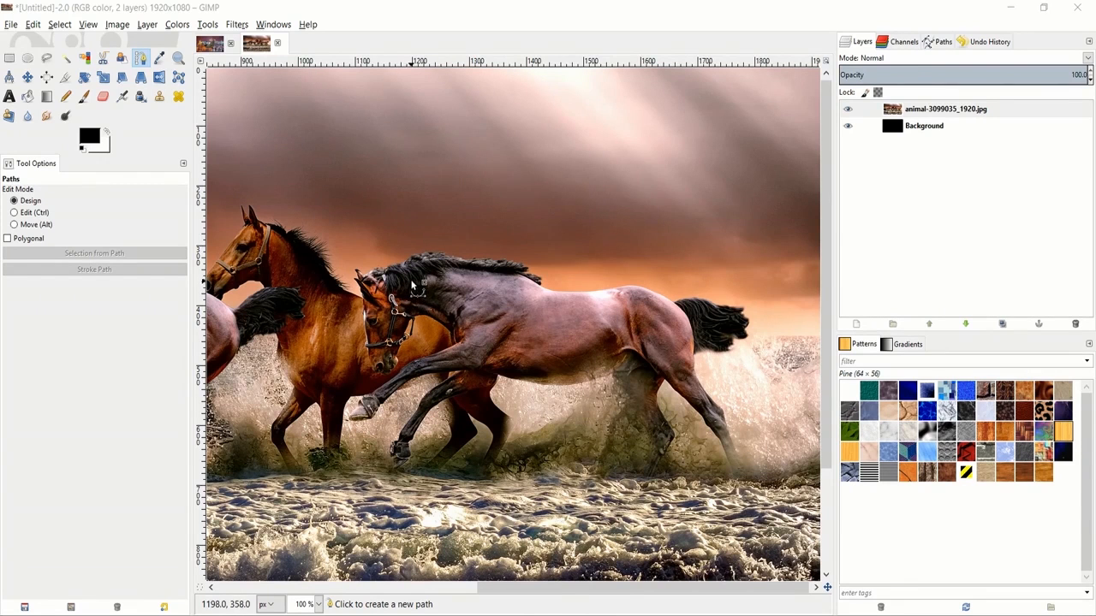
key("minus")
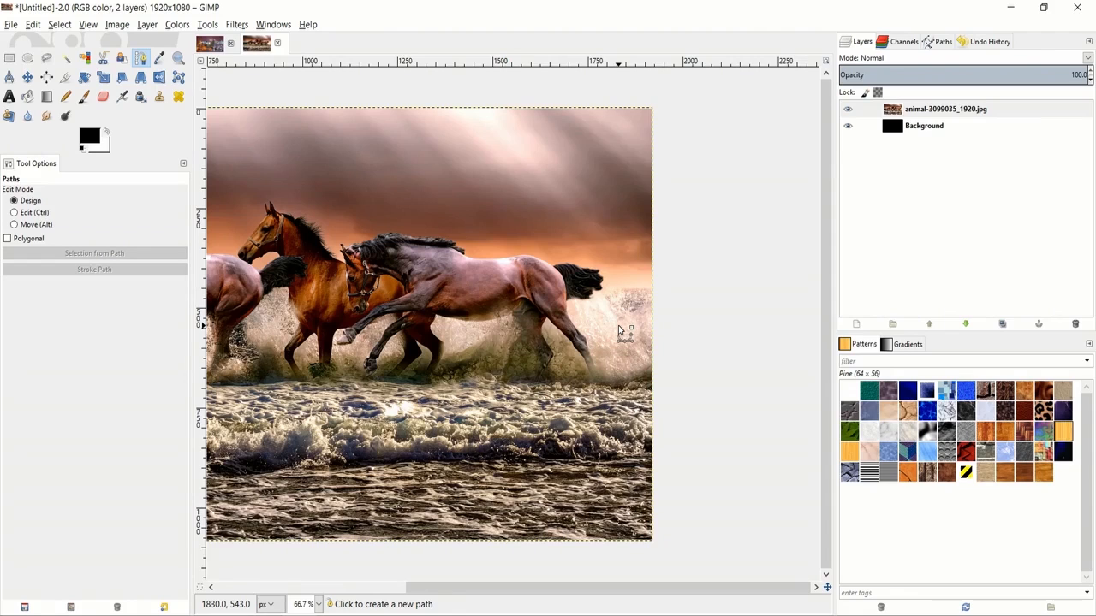
scroll(459, 267, "up", 1, "ctrl")
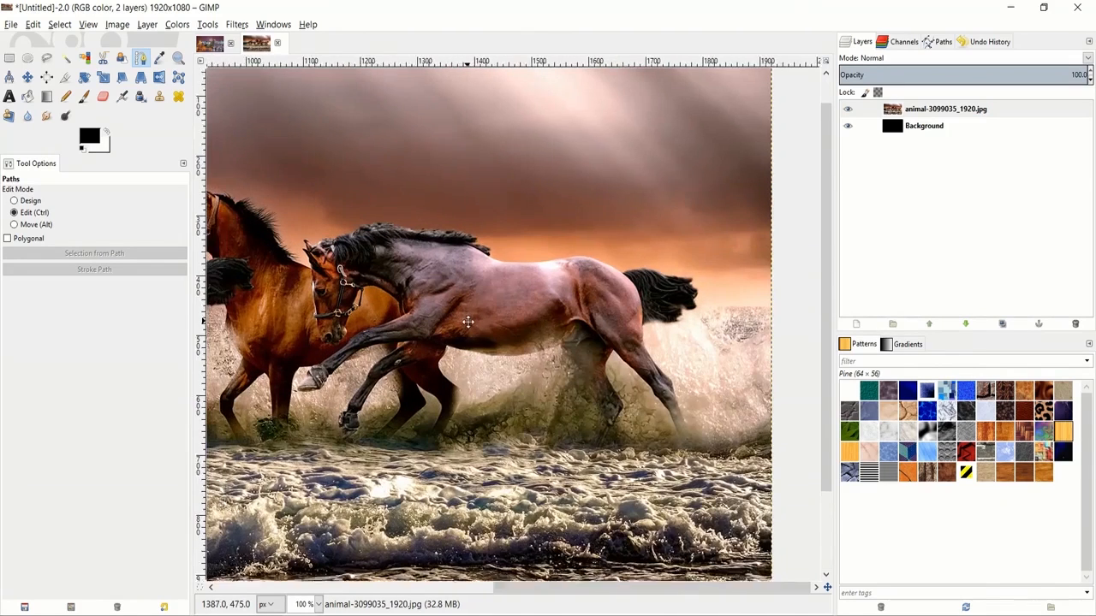
scroll(473, 335, "up", 1, "ctrl")
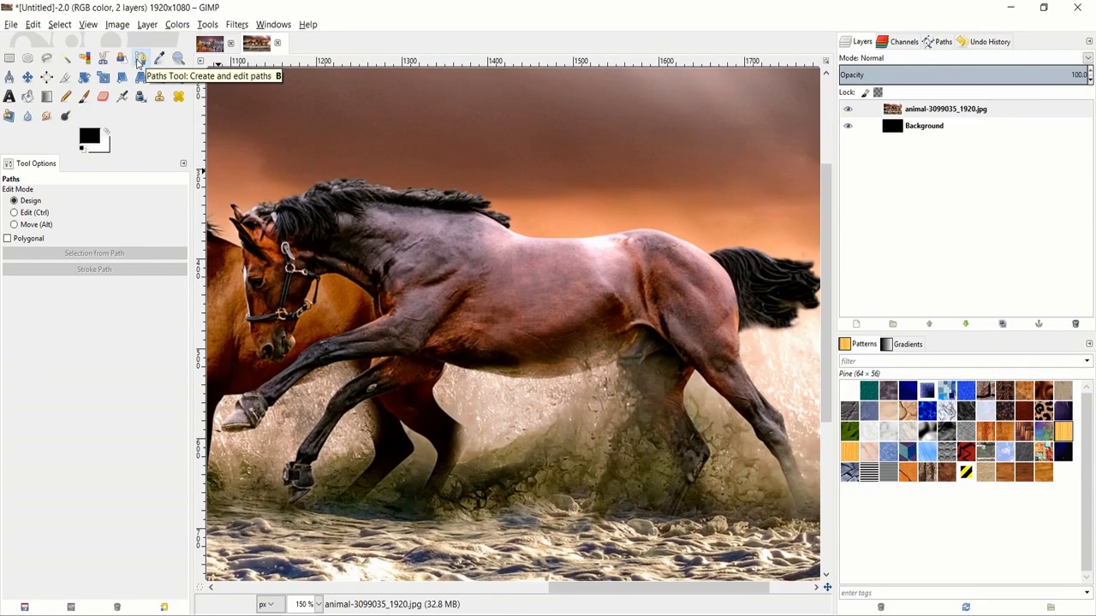
scroll(381, 163, "down", 5)
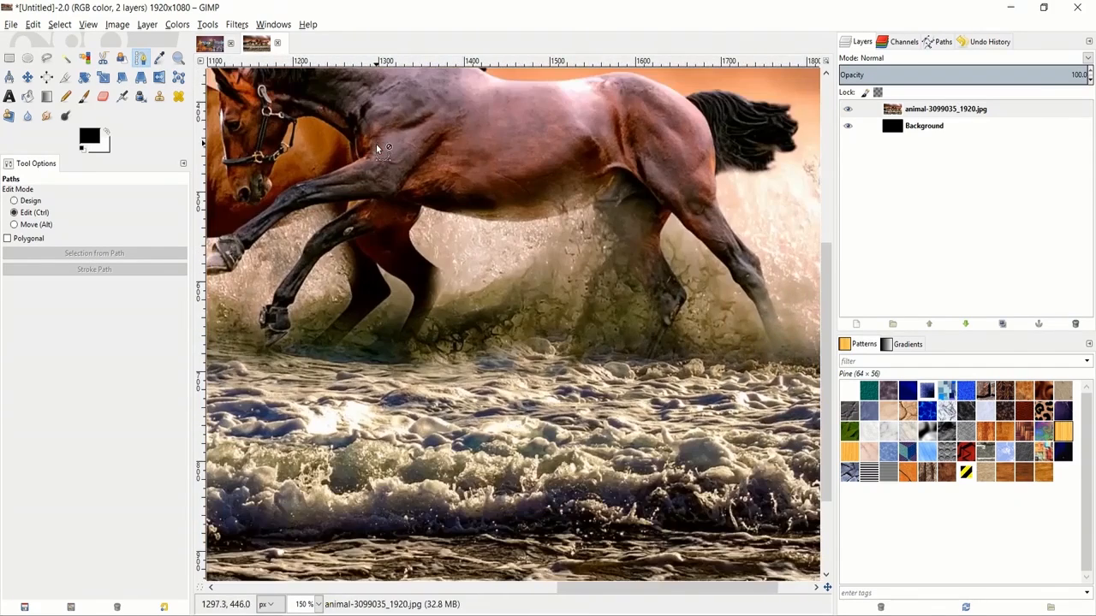
scroll(377, 148, "down", 3)
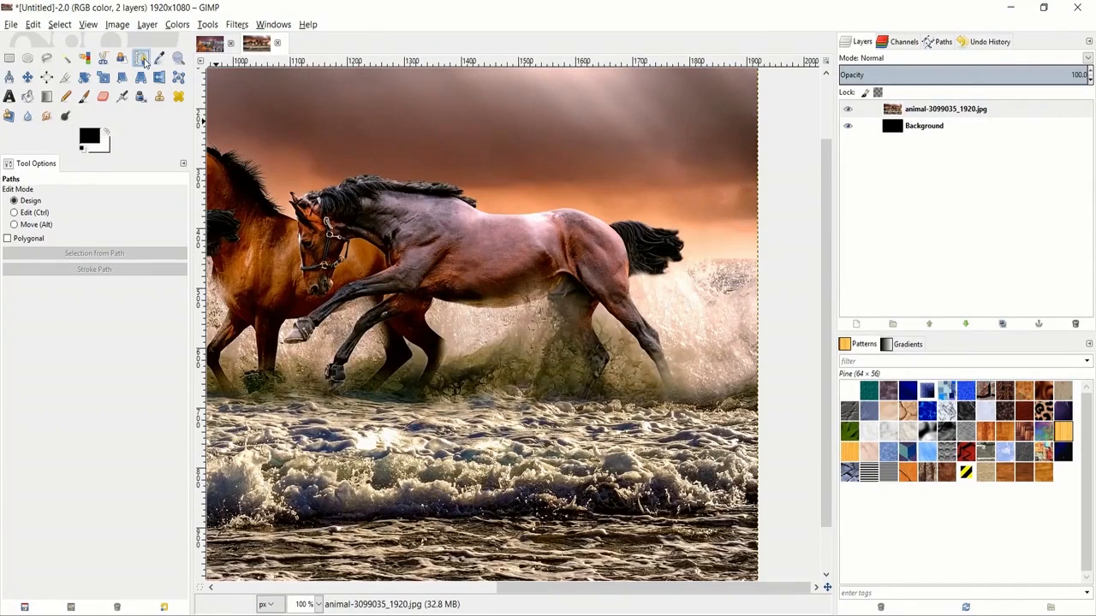
With the Paths tool, start a path at the tip of the front horse's ear and follow the ear's edge to its base with a curved segment.
scroll(460, 259, "up", 3)
scroll(460, 258, "up", 3)
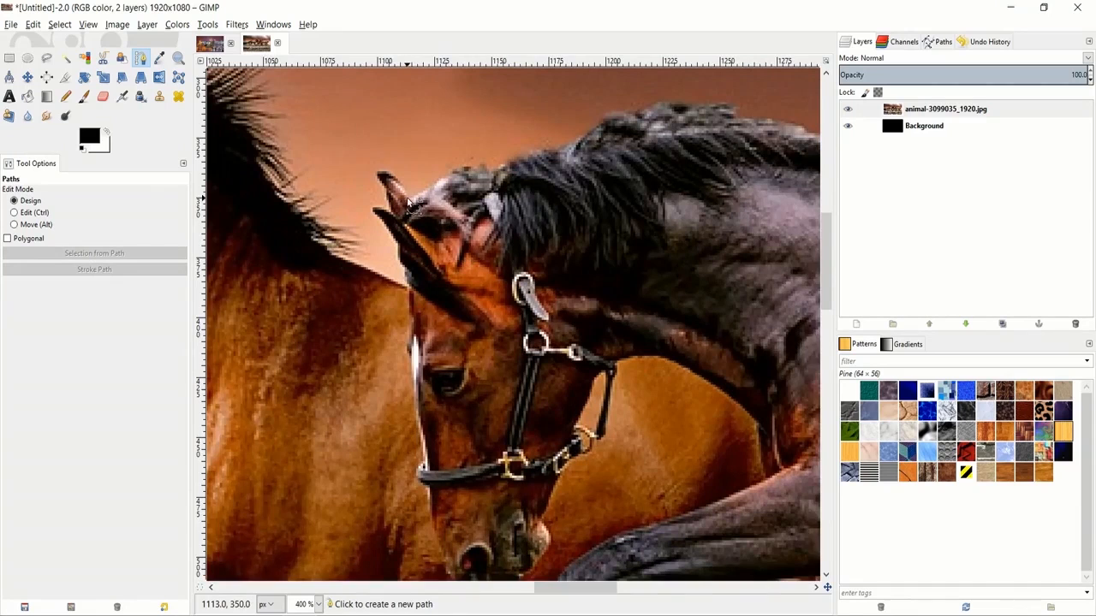
scroll(414, 289, "up", 2)
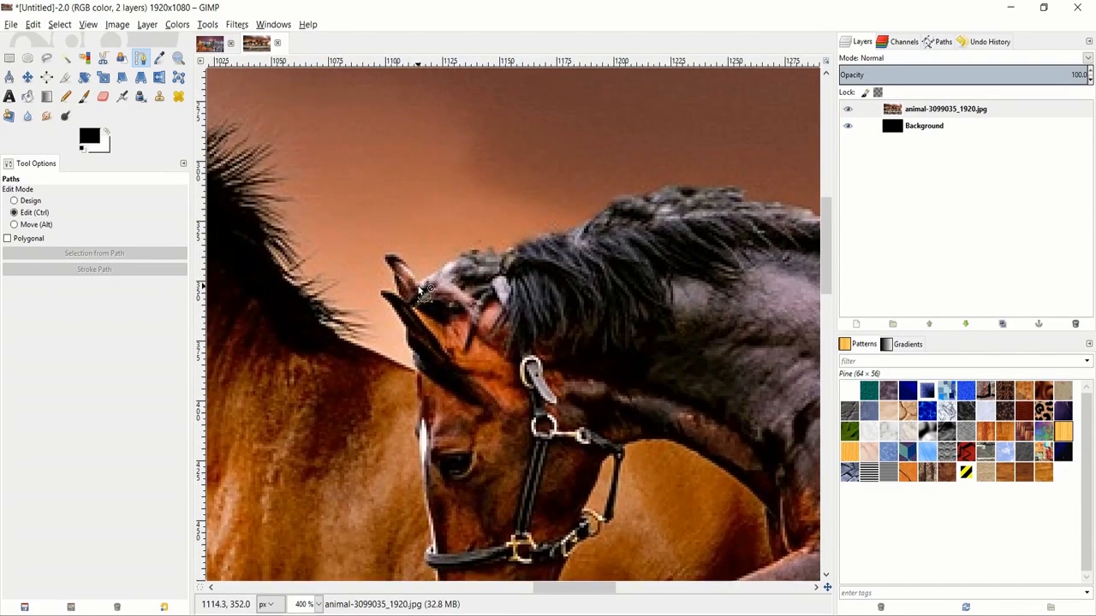
scroll(402, 278, "up", 2)
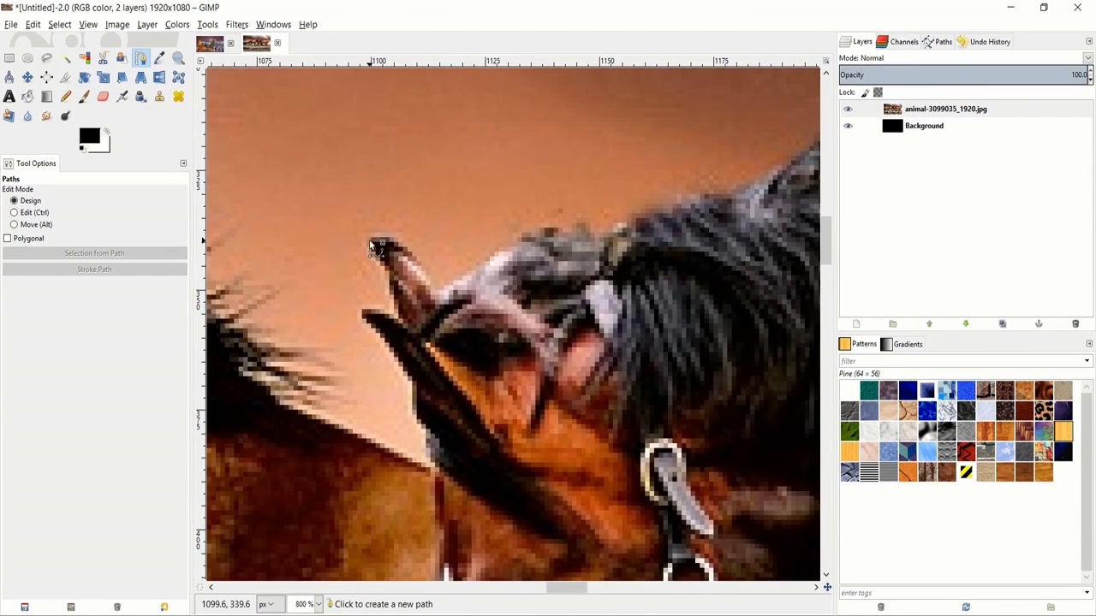
left_click(370, 243)
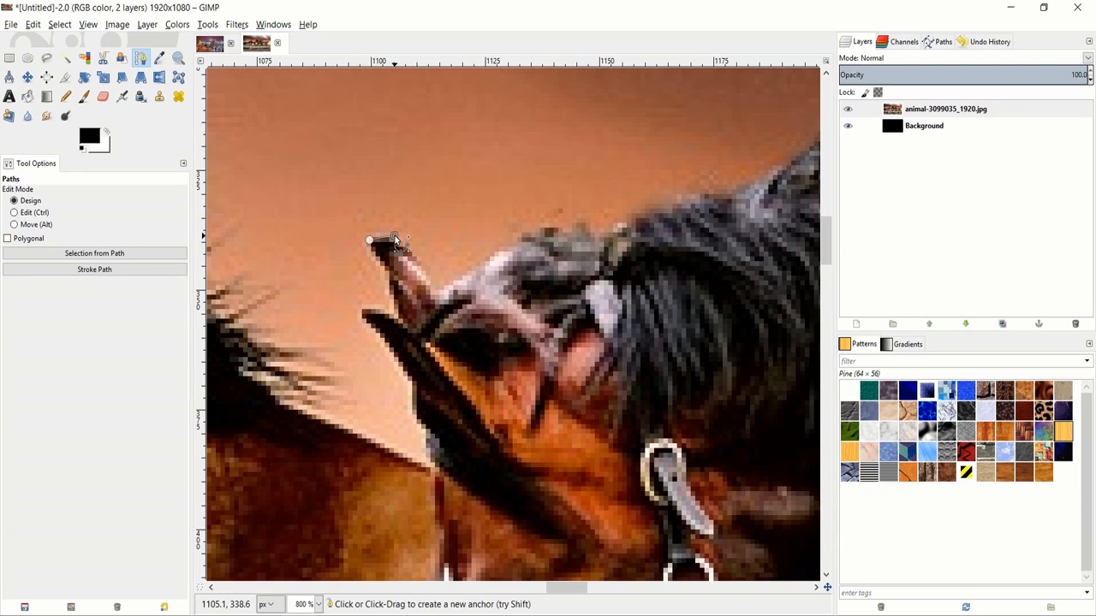
mouse_move(438, 295)
left_mouse_down()
mouse_move(431, 304)
mouse_move(446, 291)
mouse_move(431, 307)
left_mouse_up()
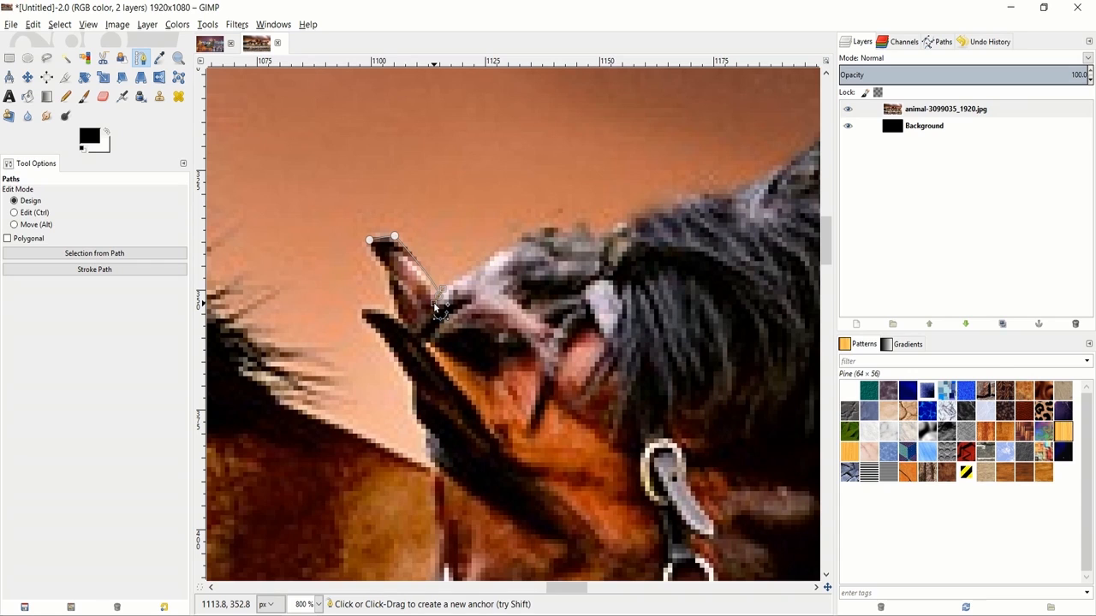
Extend the path with anchors over the top of the horse's head and adjust the curve handle so it follows the outline.
left_click(523, 229)
scroll(441, 280, "right", 4)
scroll(440, 280, "up", 1)
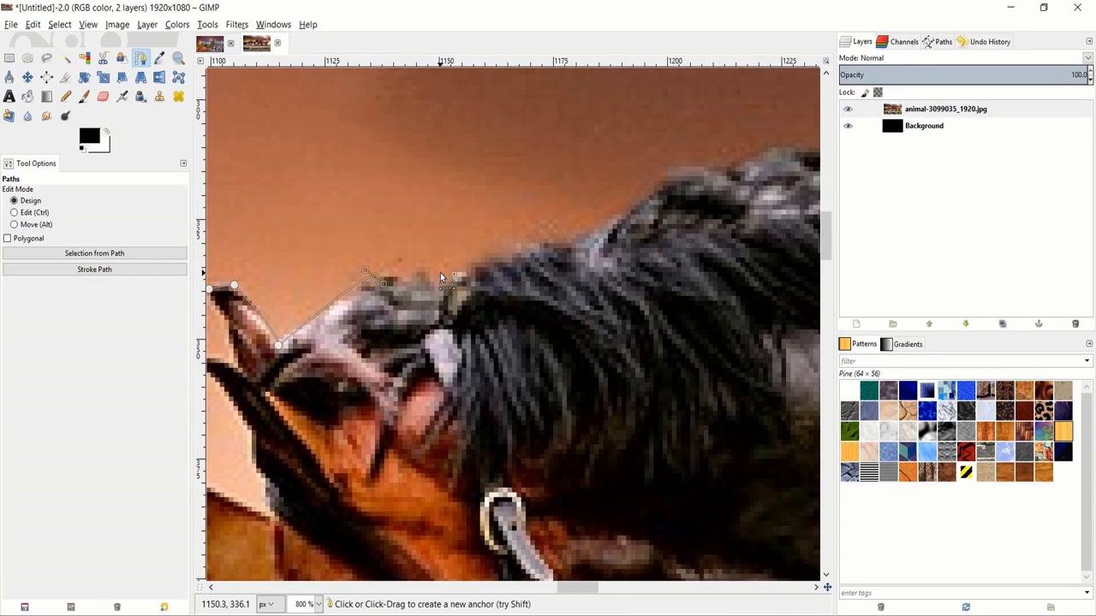
scroll(442, 302, "left", 3)
scroll(441, 302, "up", 1)
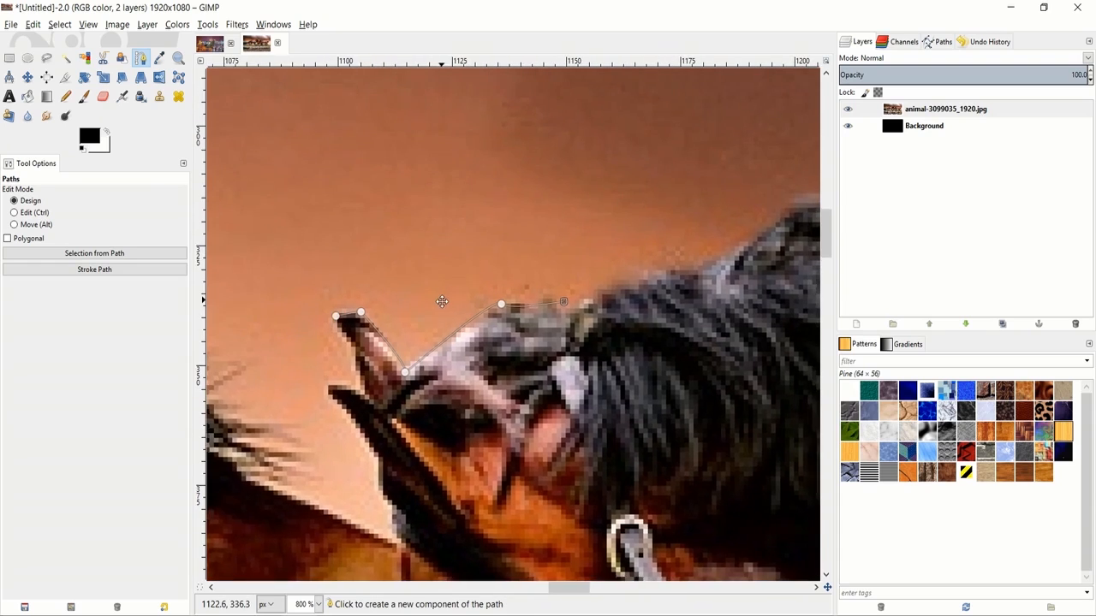
scroll(441, 301, "right", 1)
left_click(477, 301)
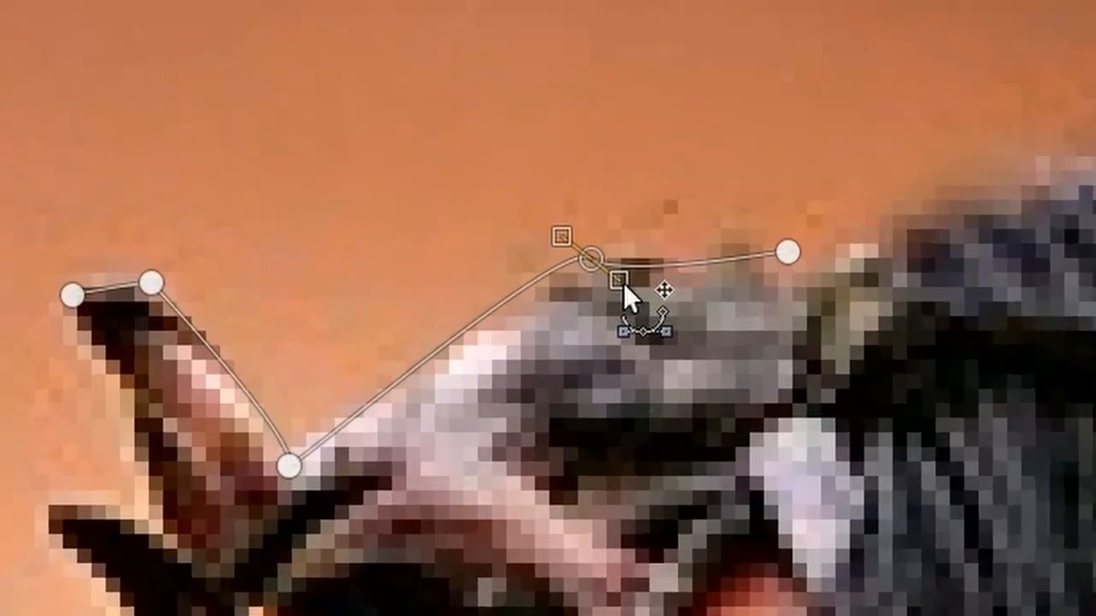
left_click_drag(626, 280, 660, 247)
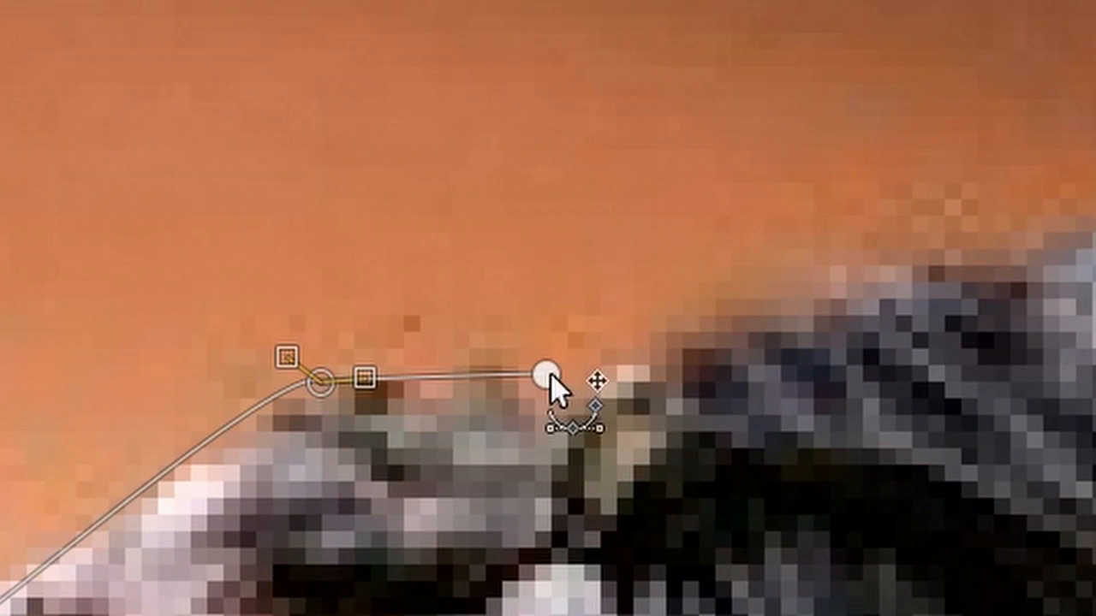
Extend the path with anchors up the rising edge of the mane behind the head and over its crest.
left_click(548, 376)
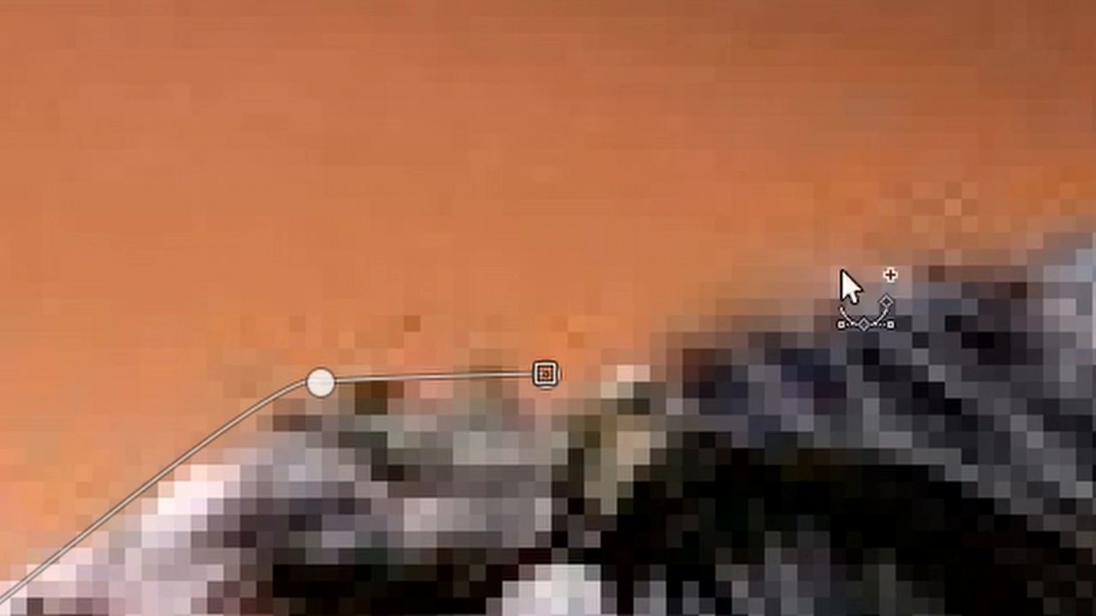
left_click(884, 236)
left_click(932, 289)
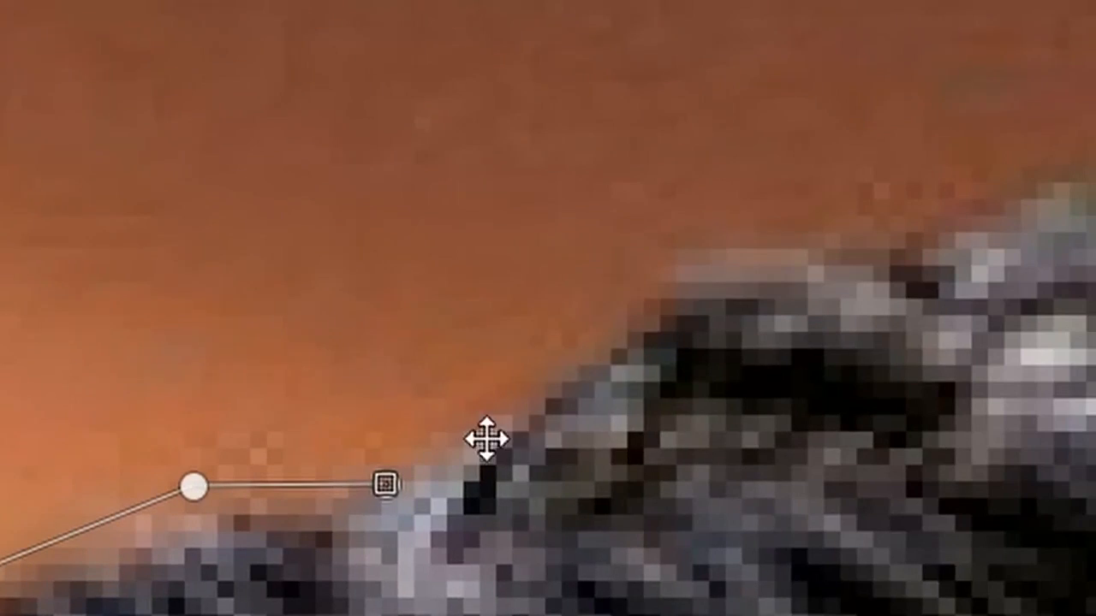
left_click(635, 310)
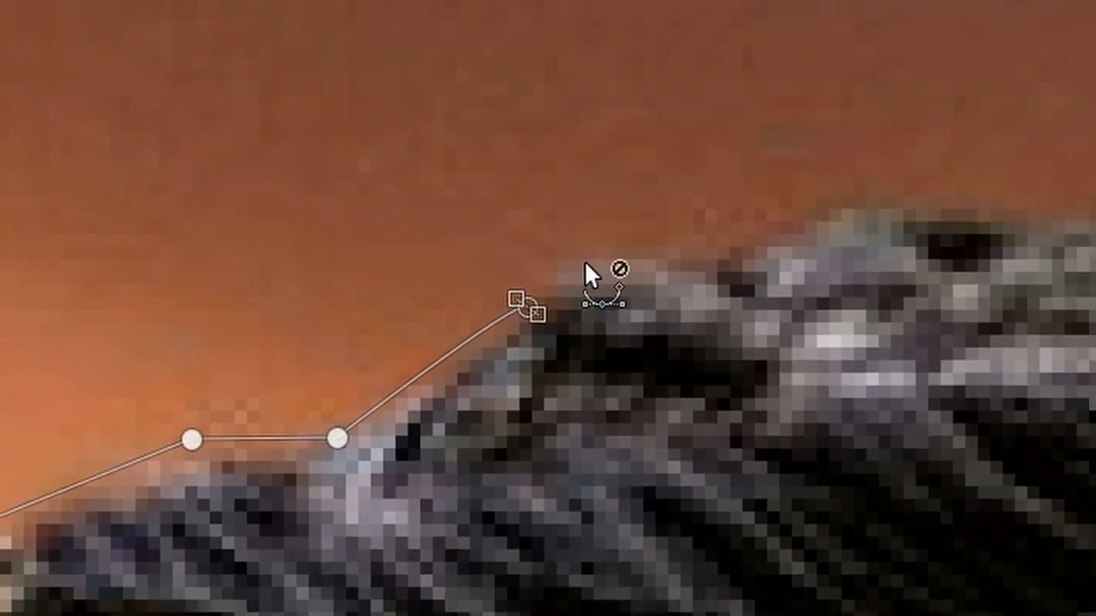
key("ctrl+z")
left_click(440, 276)
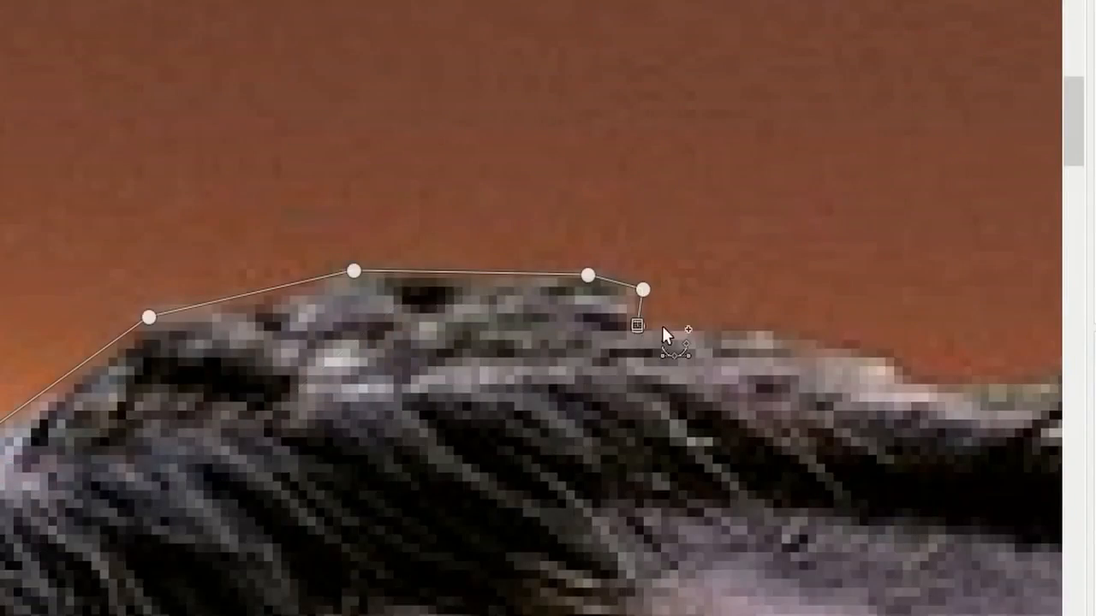
Continue the path along the flatter stretch of mane behind the crest, placing anchors where the hair meets the sky.
scroll(514, 321, "right", 2)
scroll(524, 318, "down", 3)
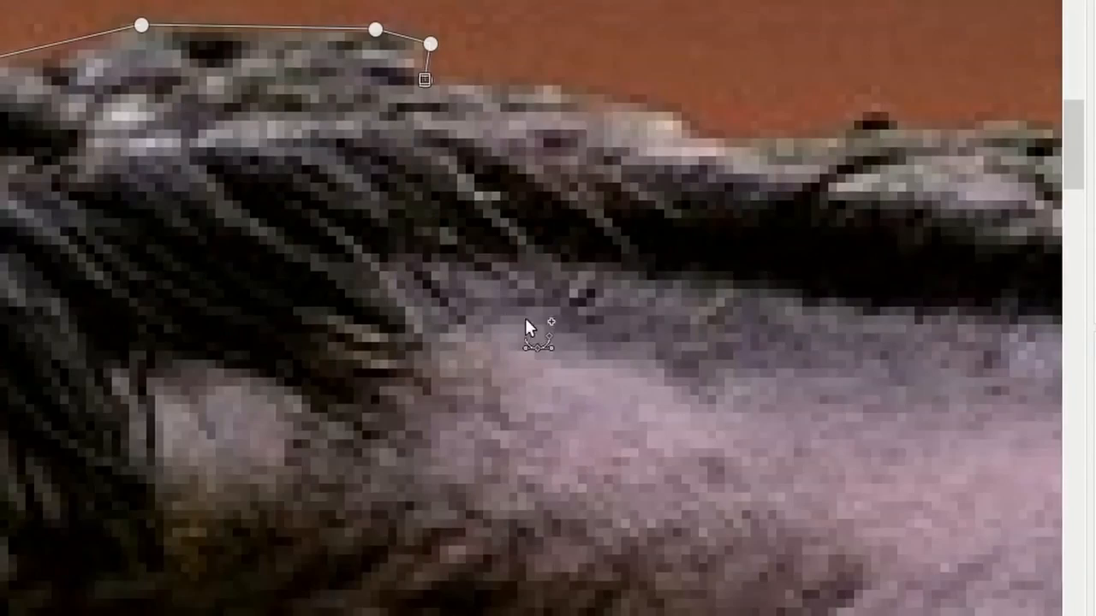
left_click(558, 85)
left_click(686, 109)
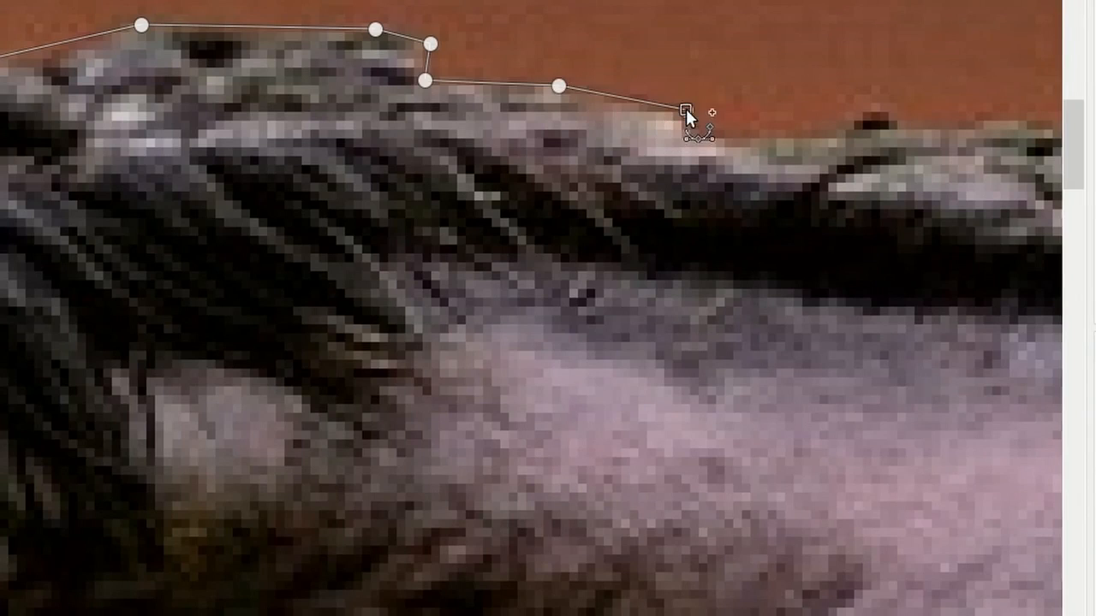
scroll(518, 174, "right", 2)
scroll(518, 174, "up", 1)
scroll(518, 174, "up", 3)
scroll(420, 189, "right", 1)
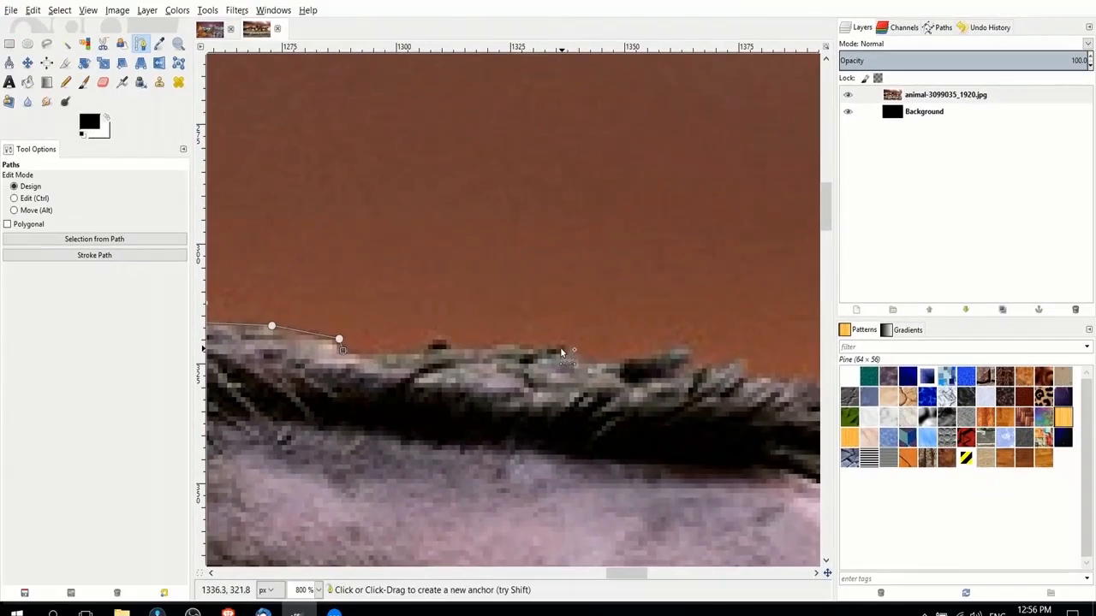
left_click(818, 399)
scroll(539, 350, "right", 2)
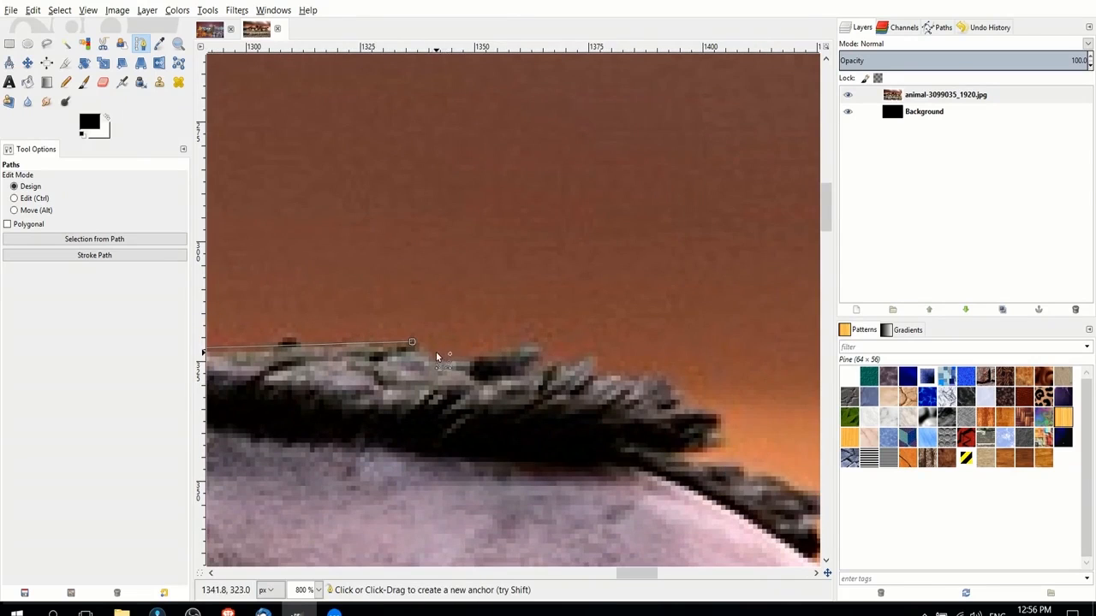
Follow the jagged tufts near the mane's end with closely spaced straight-segment anchors.
scroll(444, 364, "left", 2)
scroll(503, 352, "right", 3)
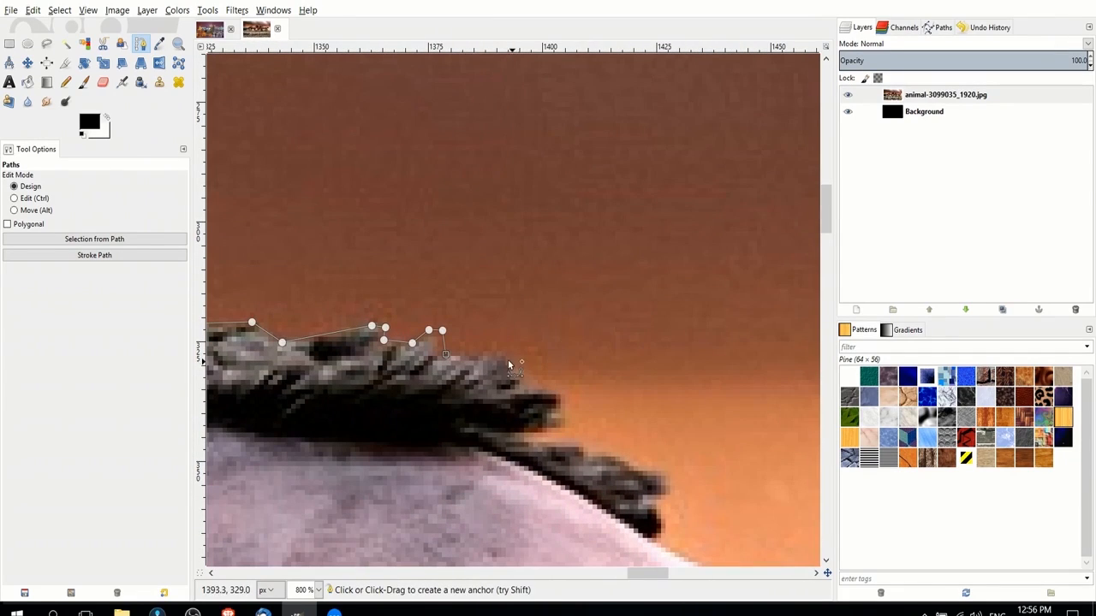
left_click(471, 357)
left_click(487, 350)
left_click(505, 351)
left_click(528, 383)
left_click(565, 392)
scroll(619, 419, "down", 3)
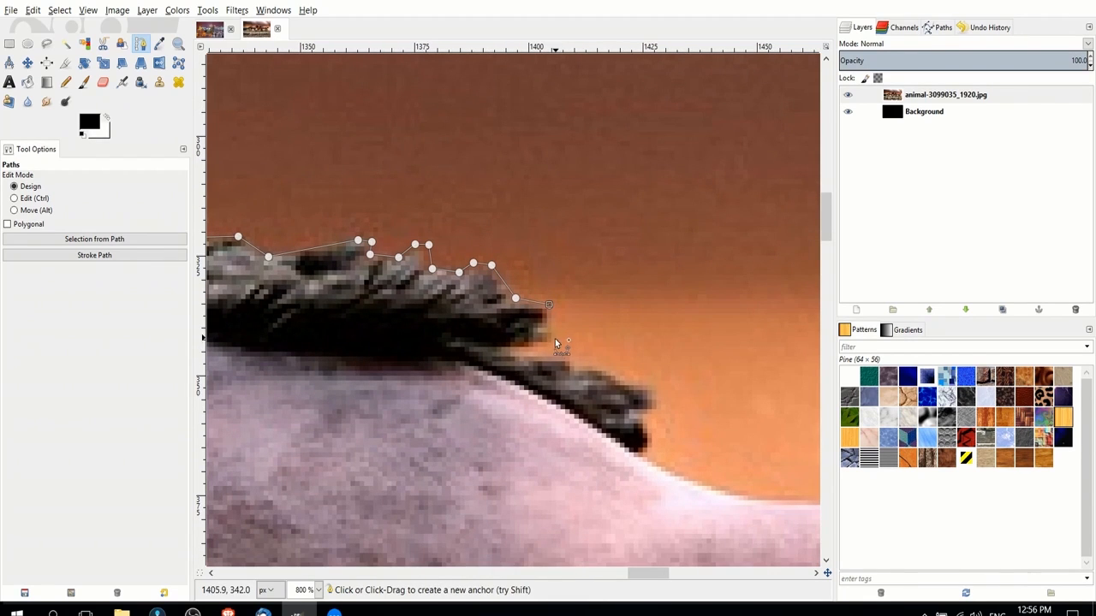
Trace around the last two tufts of the mane and bring the path down onto the horse's back.
left_click(554, 340)
left_click(513, 349)
left_click(565, 358)
left_click(647, 383)
left_click(655, 403)
left_click(642, 454)
left_click(439, 319)
left_click(567, 333)
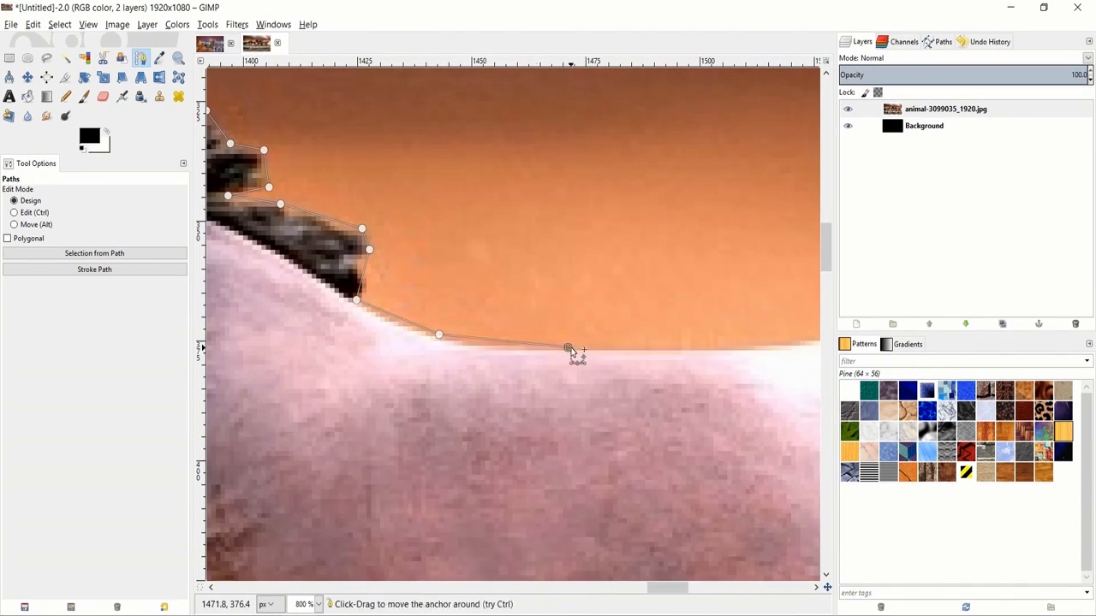
Undo the last back anchor and curve the path through the dip of the back toward the rump.
key("ctrl+z")
key("space")
left_click_drag(561, 343, 576, 325)
left_click_drag(332, 335, 331, 338)
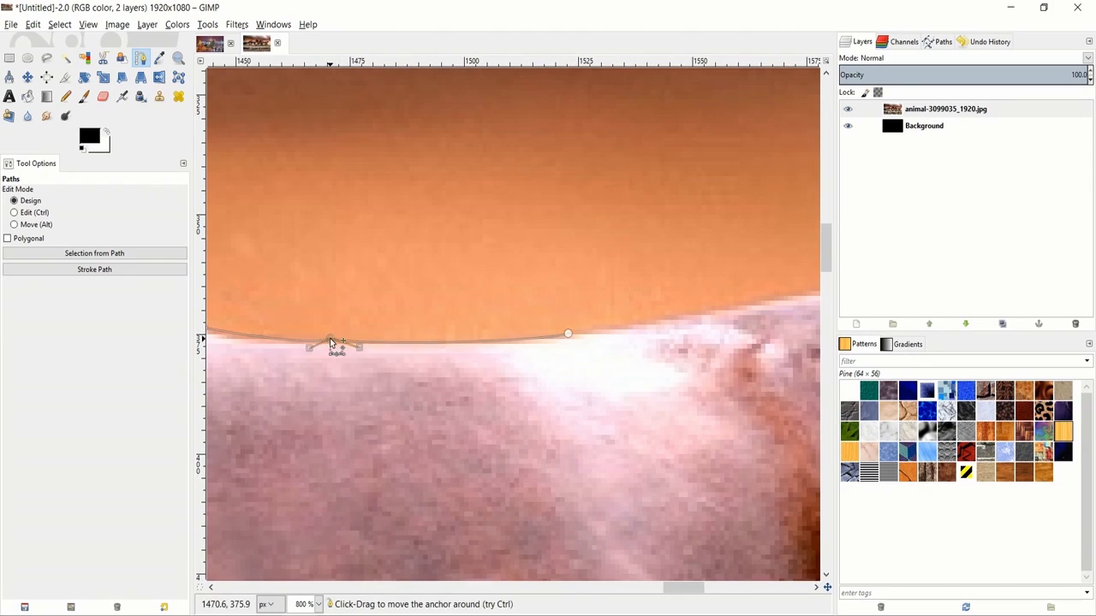
key("space")
left_click(345, 348)
left_click_drag(555, 312, 606, 366)
Curve the path over the rump, past the base of the tail and down the back of the thigh.
key("space")
key("space")
left_click(681, 451)
key("space")
left_click_drag(504, 399, 477, 436)
key("space")
left_click(515, 439)
key("space")
left_click_drag(528, 345, 539, 384)
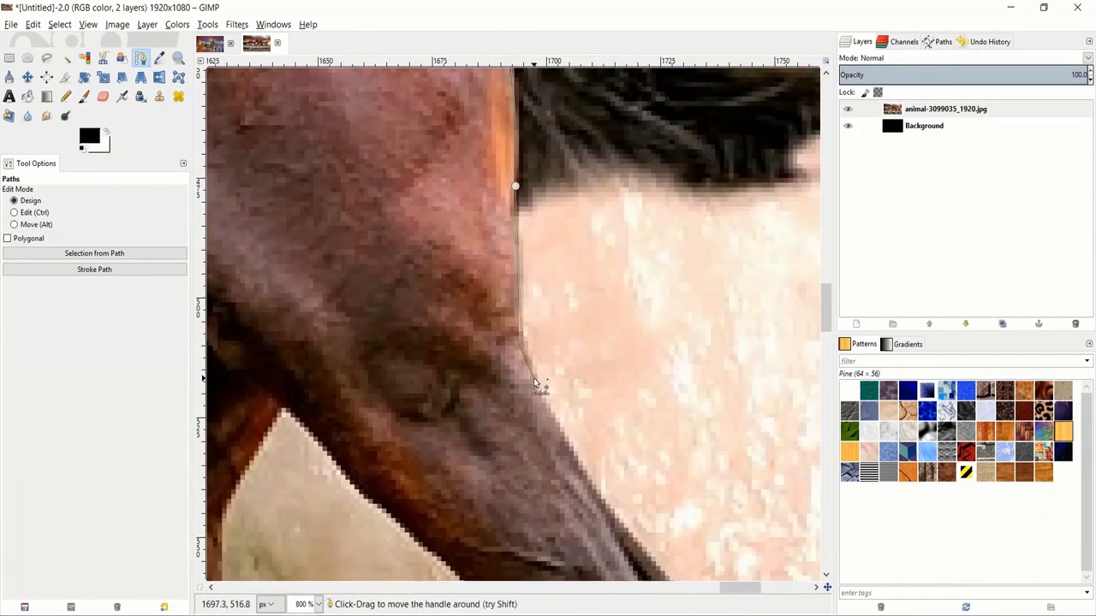
Trace the rear edge of the near hind leg from the thigh past the hock, adjusting the curves to fit.
key("space")
left_click_drag(490, 345, 514, 345)
left_click(594, 439)
key("space")
left_click_drag(394, 186, 397, 182)
key("space")
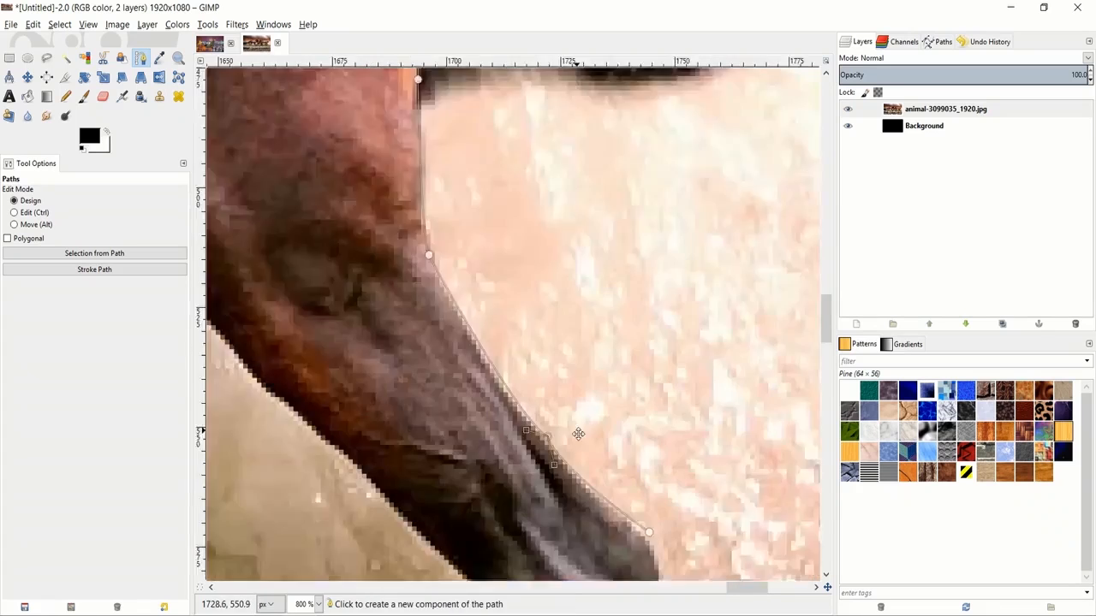
left_click(643, 521)
key("space")
left_click(446, 281)
left_click(521, 494)
Carry the path around the bottom of the near hind leg and back up its front edge.
key("space")
left_click(525, 403)
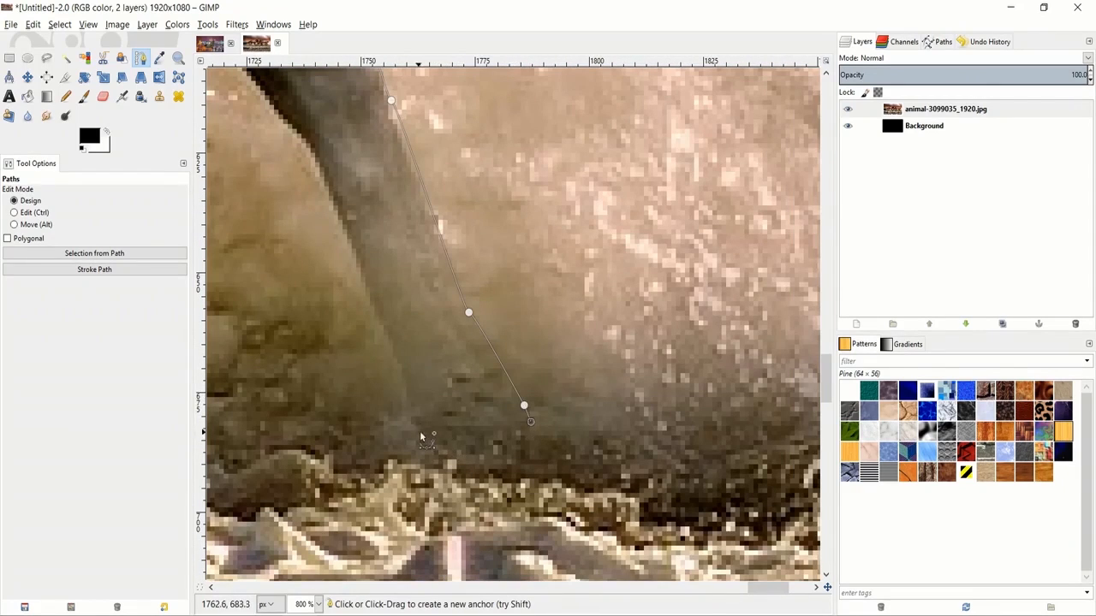
key("space")
left_click(491, 319)
left_click(417, 221)
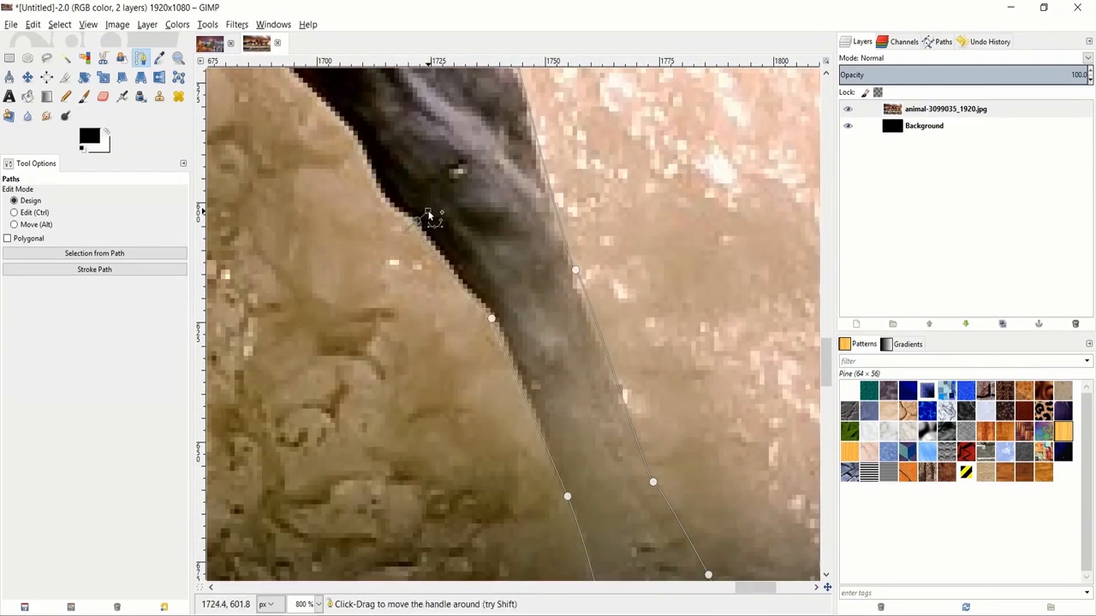
Trace up to the gap between the hind legs and down the rear edge of the far hind leg.
key("space")
left_click(507, 306)
left_click(486, 251)
key("space")
scroll(507, 275, "down", 5, "ctrl")
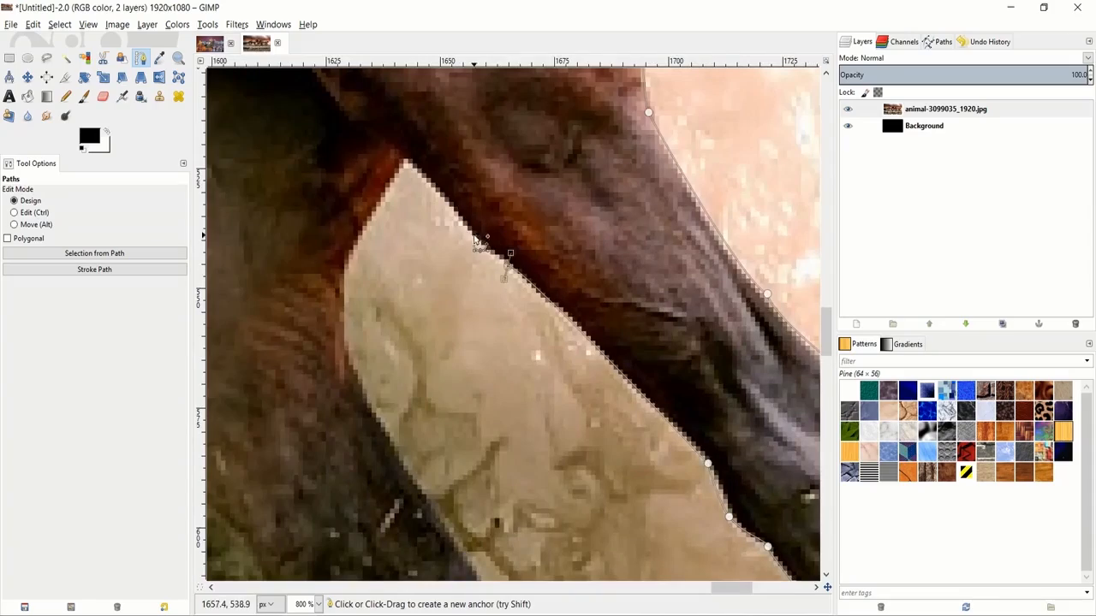
scroll(652, 429, "up", 4, "ctrl")
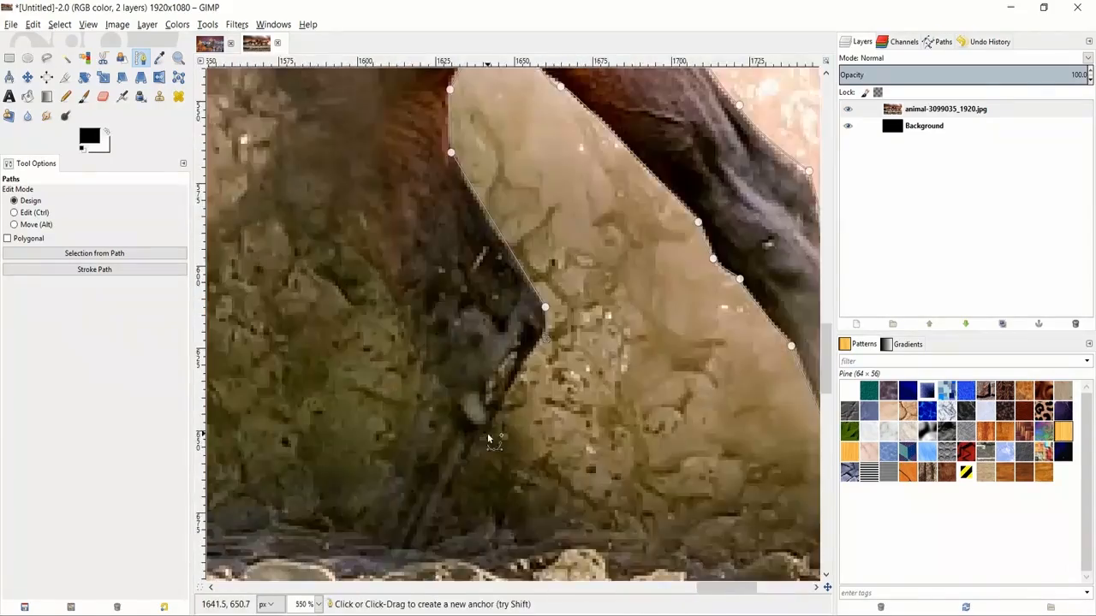
Try to pull the rump anchor out toward the end of the tail, and undo the move.
key("space")
left_click(537, 247)
key("space")
key("space")
left_click_drag(512, 319, 757, 251, "ctrl")
key("ctrl+z")
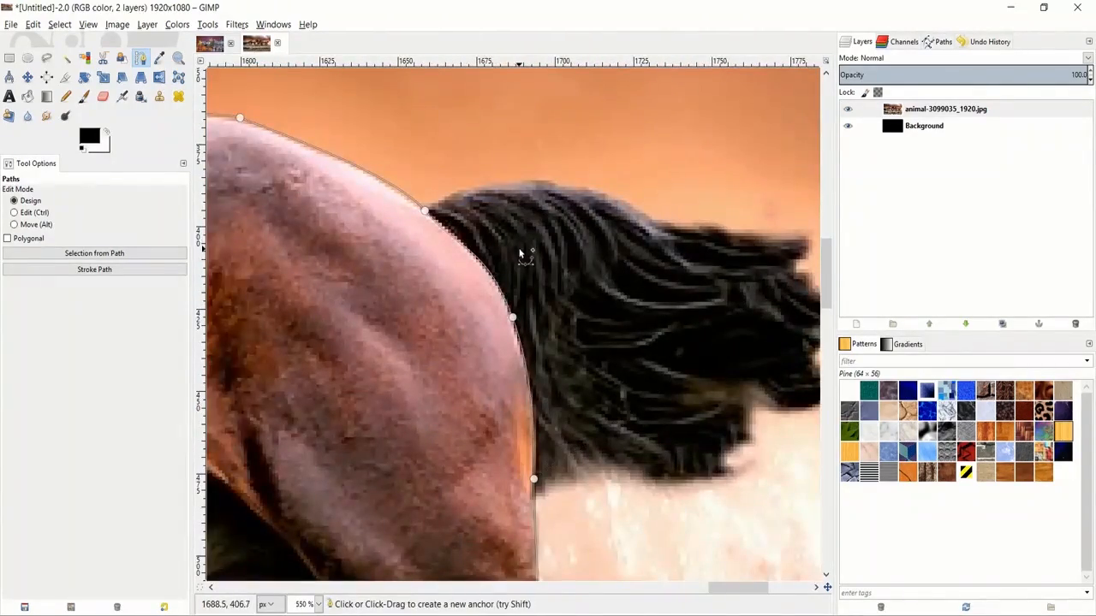
Move the rump anchor out to the end of the tail and add an anchor on the tail's upper edge.
key("space")
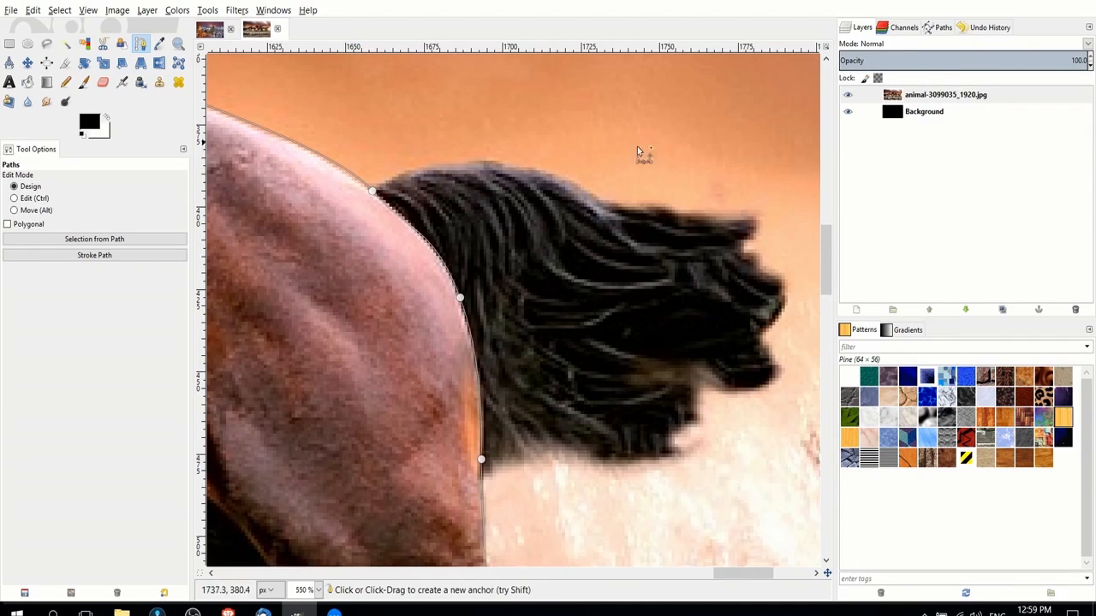
scroll(717, 263, "up", 1)
key("space")
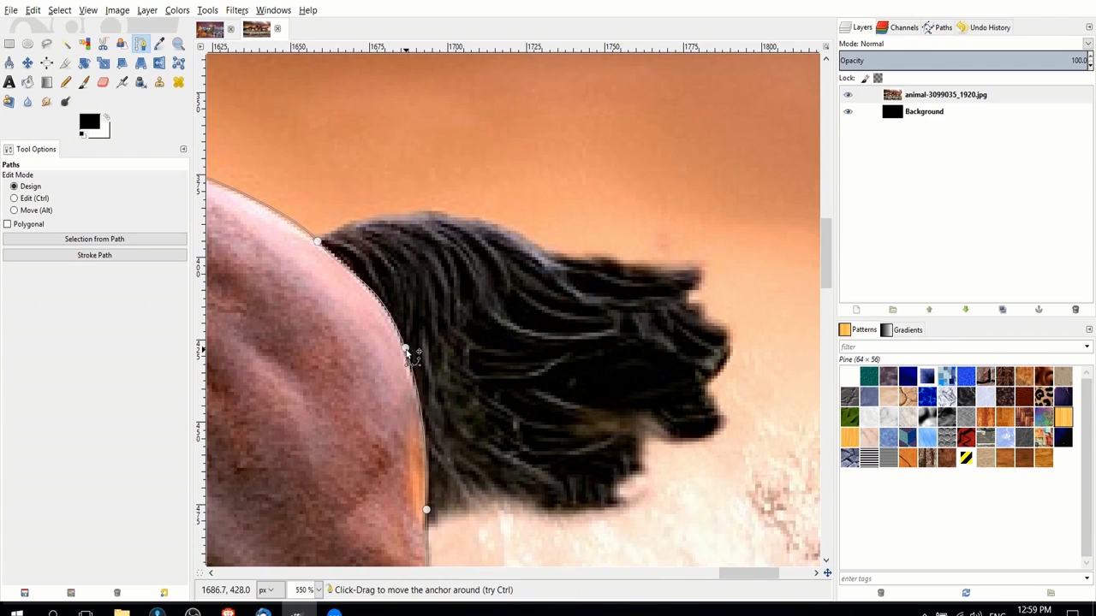
left_click_drag(406, 351, 694, 302)
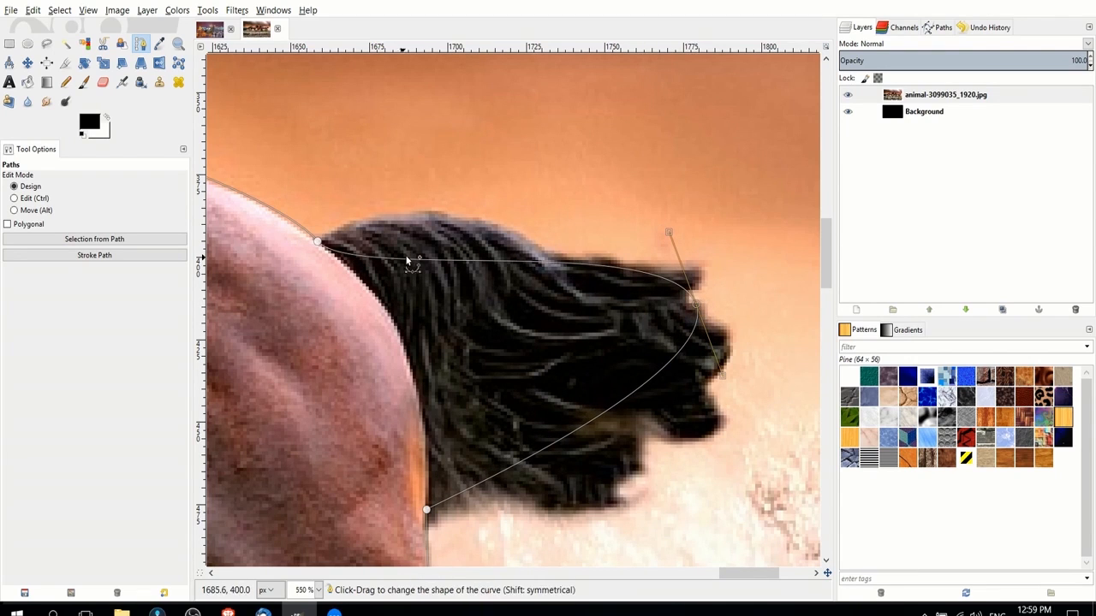
key("ctrl")
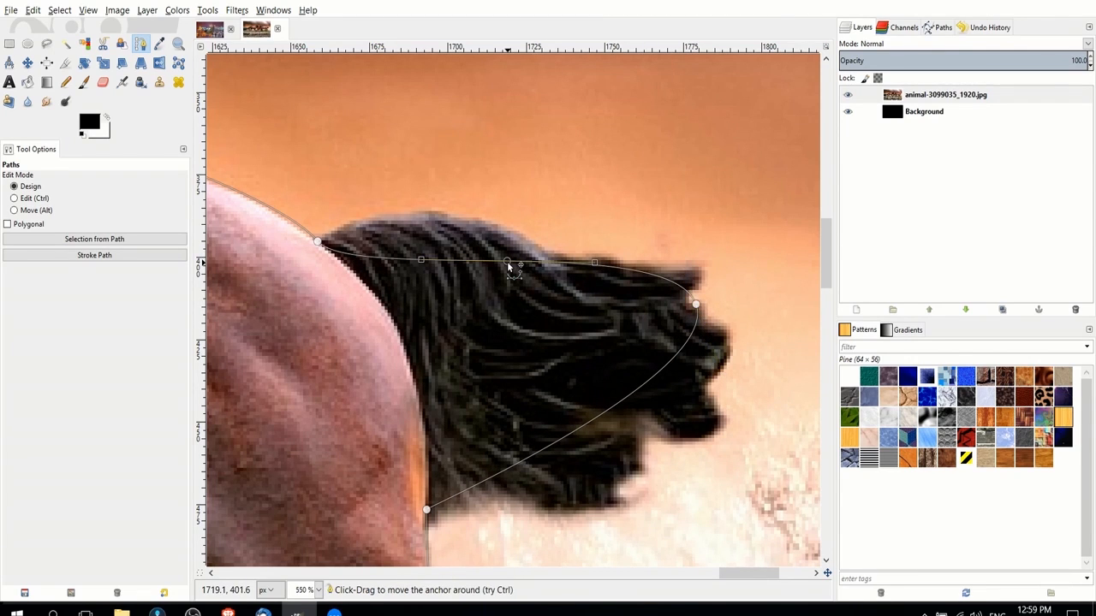
left_click_drag(509, 262, 389, 213)
Adjust the handles and add anchors so the path fits the tail's upper edge, ragged end and underside.
left_click(320, 244)
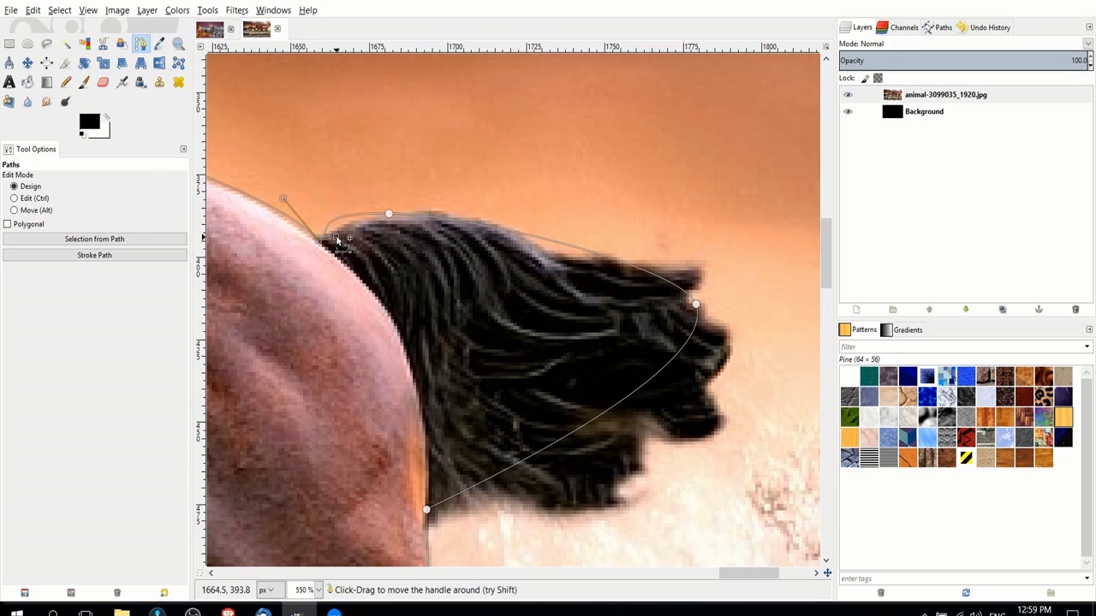
left_click(391, 214)
left_click_drag(395, 214, 429, 211)
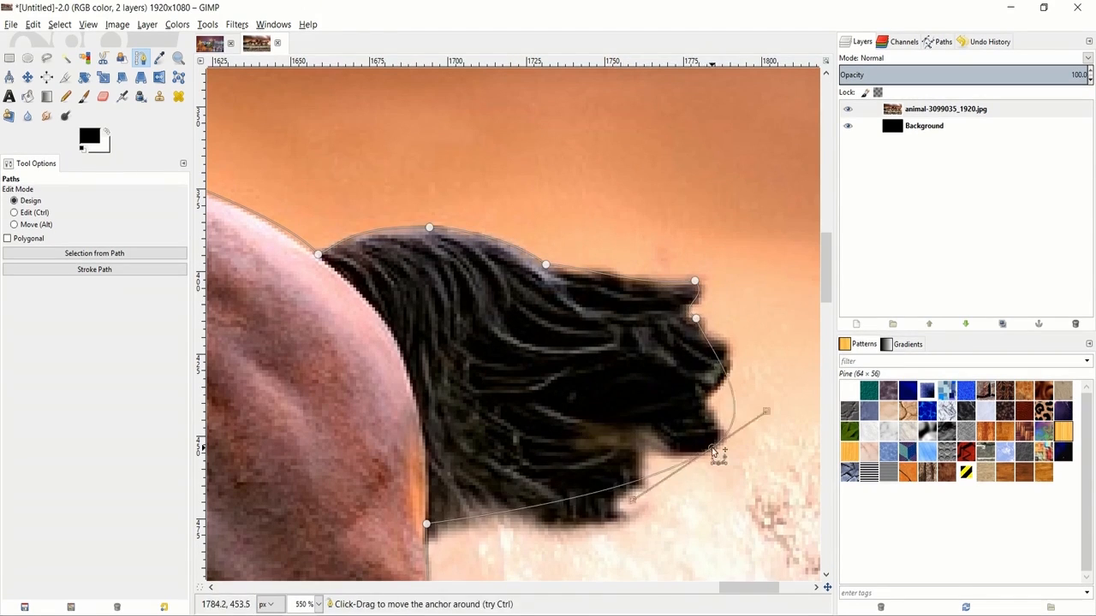
left_click_drag(716, 452, 660, 467)
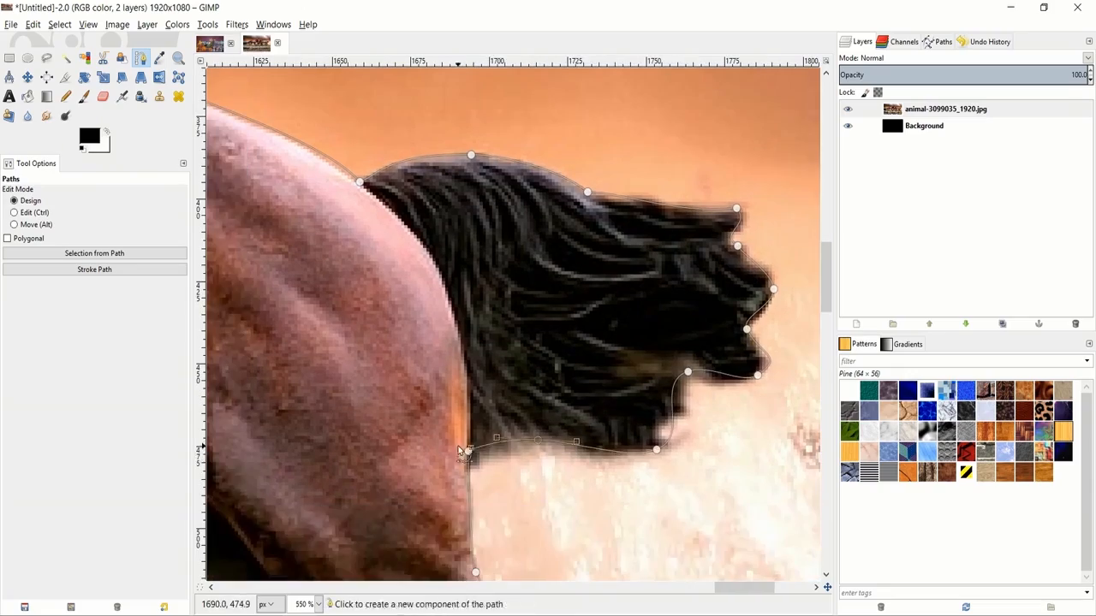
left_click(539, 451)
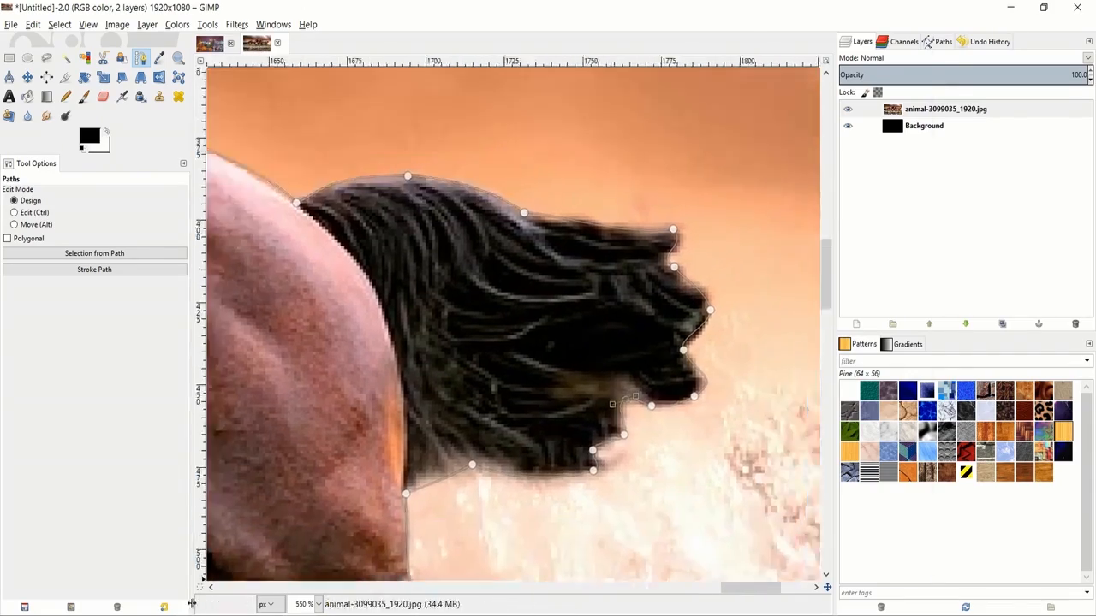
Save the image as Horse.xcf and continue the path up the front edge of the far hind leg.
key("ctrl+s")
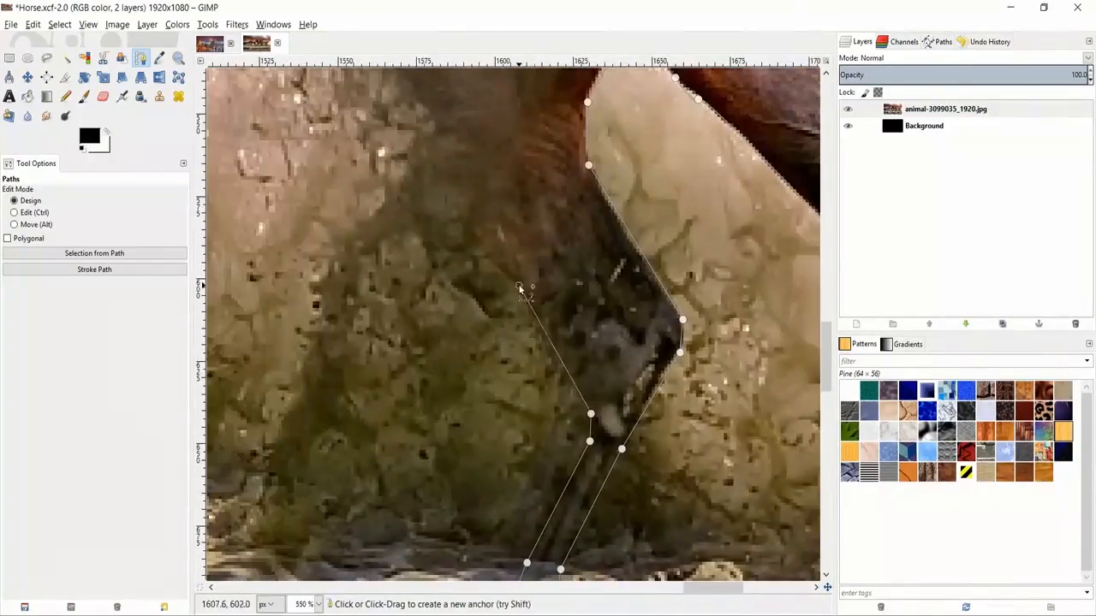
left_click_drag(456, 230, 470, 248)
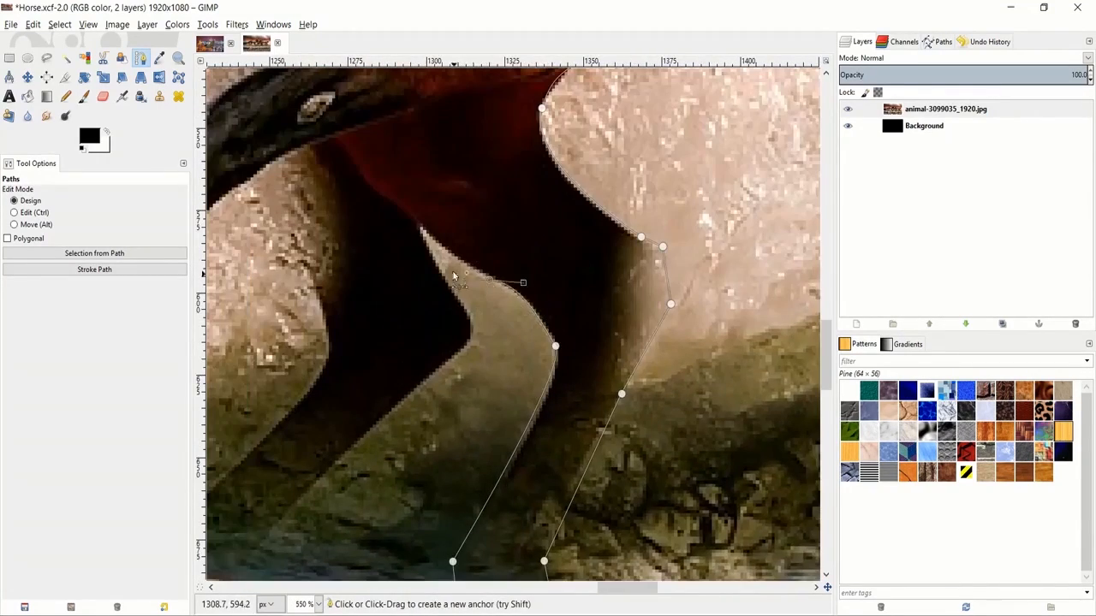
Trace the path around the dark lower legs of the horse behind, beneath the front horse's chest.
left_click(423, 228)
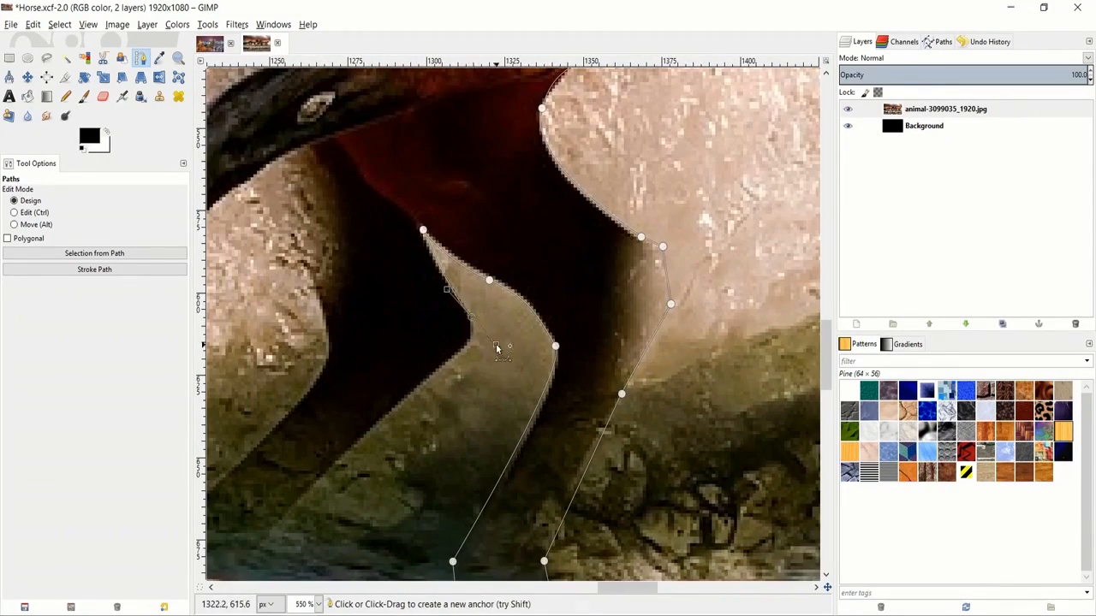
scroll(594, 326, "left", 5)
scroll(594, 326, "down", 5)
scroll(619, 346, "up", 5)
scroll(618, 346, "down", 5)
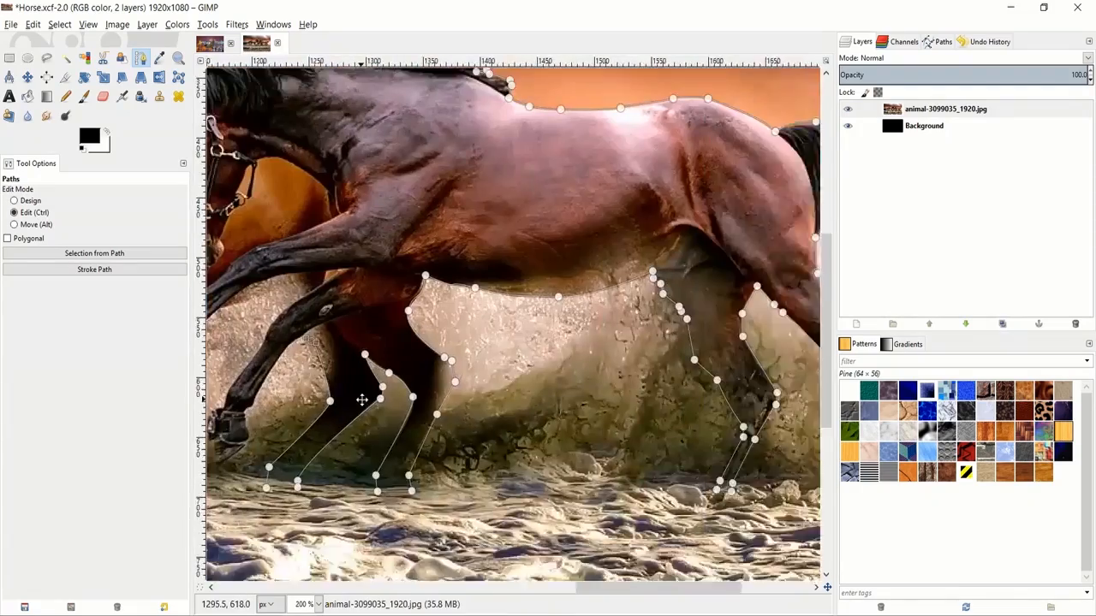
Trace the rear edge of the lower raised foreleg and go around its boot and hoof.
scroll(398, 427, "up", 4)
left_click(413, 417)
left_click(399, 427)
left_click(405, 503)
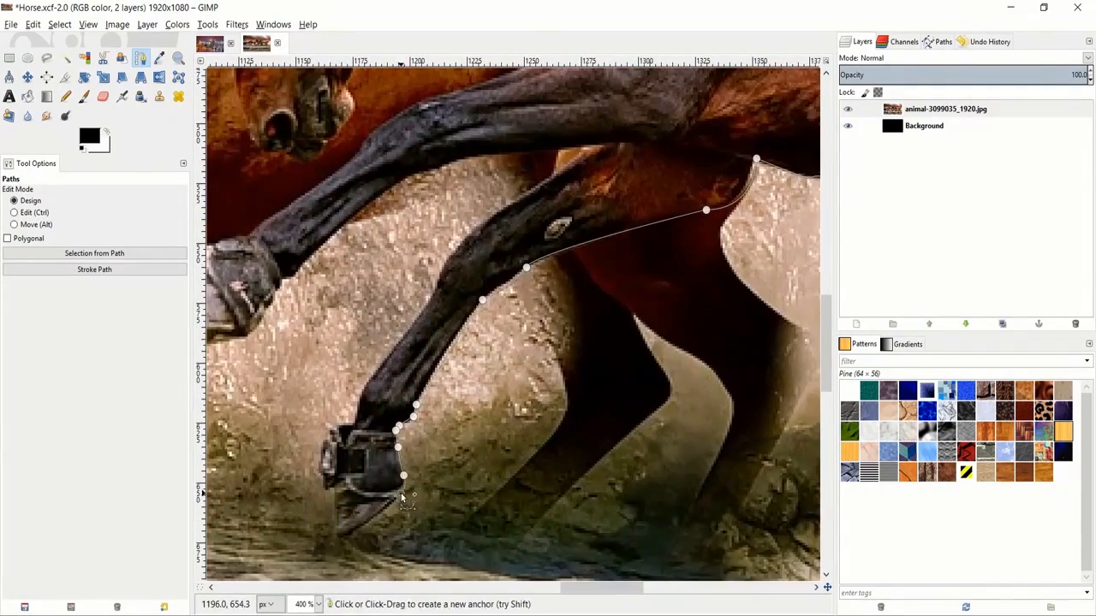
left_click(338, 546)
left_click(318, 476)
left_click(352, 436)
Bring the path up the front edge of the lower foreleg and around the other raised foreleg's hoof.
scroll(346, 423, "up", 2)
scroll(346, 423, "left", 5)
scroll(345, 423, "up", 2)
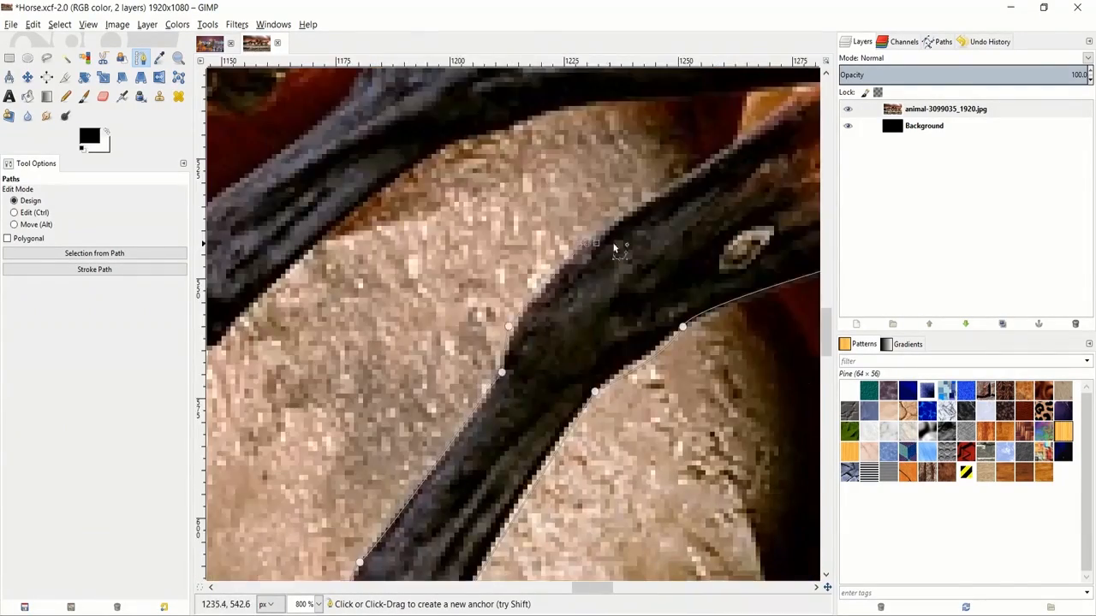
scroll(304, 416, "down", 4)
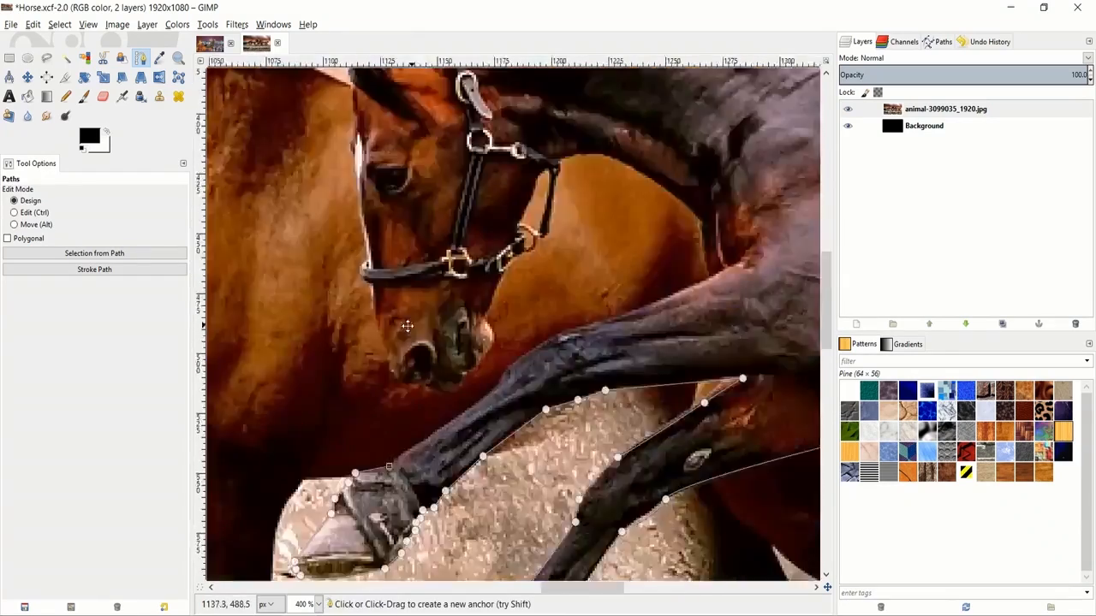
Continue the path over the raised foreleg, around the throat, and down the jaw to the underside of the muzzle.
scroll(402, 316, "up", 4)
scroll(348, 182, "left", 3)
scroll(348, 182, "down", 4)
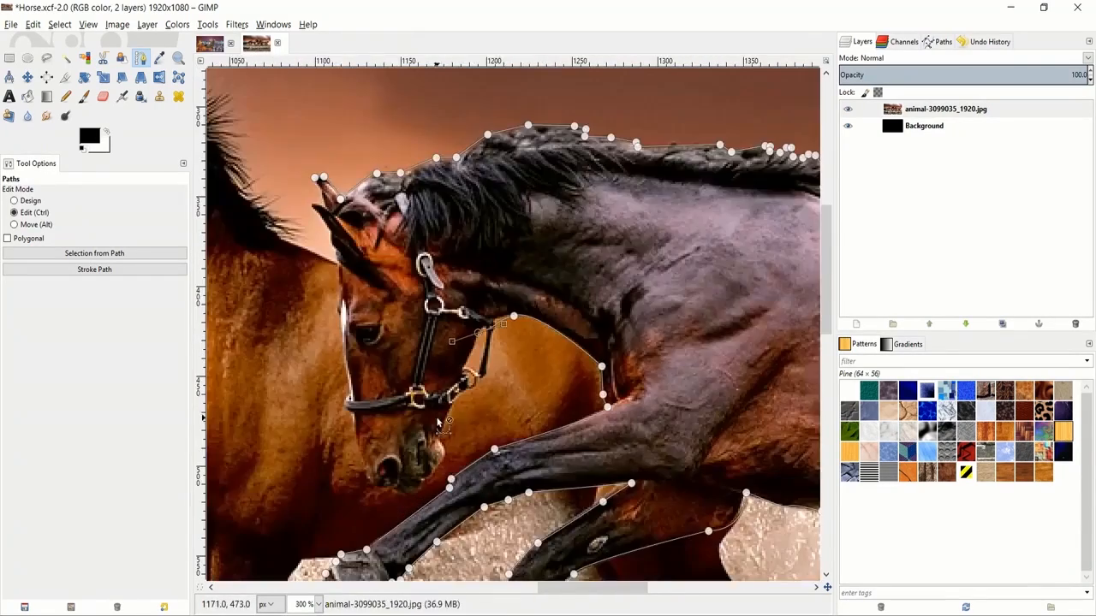
scroll(551, 280, "up", 3)
left_click(446, 452)
scroll(480, 428, "up", 1)
left_click(481, 425)
left_click(469, 487)
left_click(403, 517)
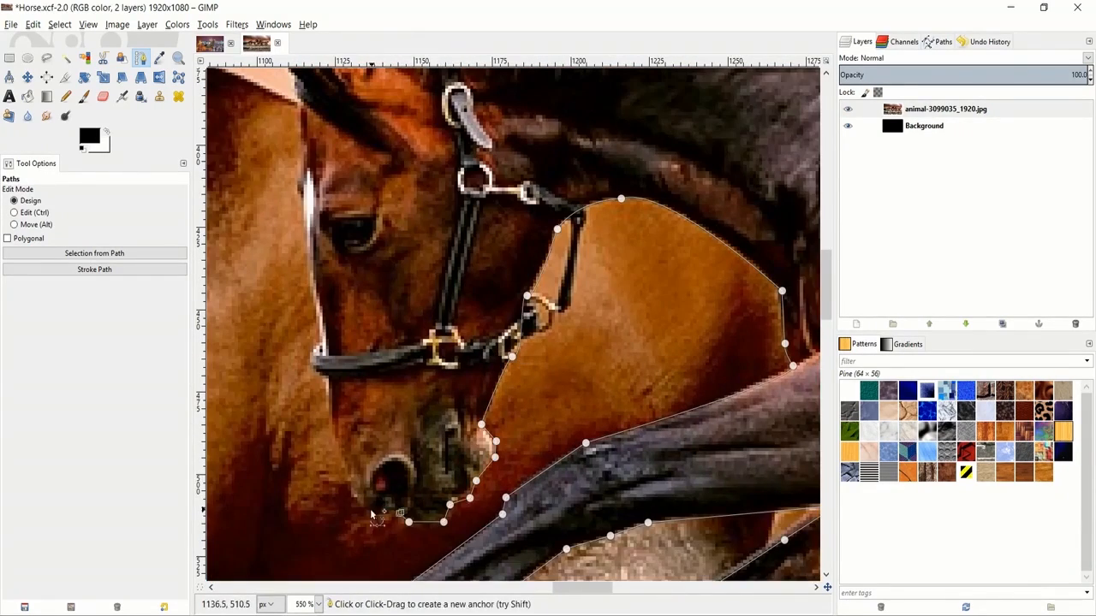
Trace the path around the nose and up the front of the face to finish the horse's outline.
left_click(364, 514)
scroll(368, 480, "up", 5)
left_click(391, 323)
left_click(374, 257)
left_click(341, 214)
scroll(371, 221, "down", 5)
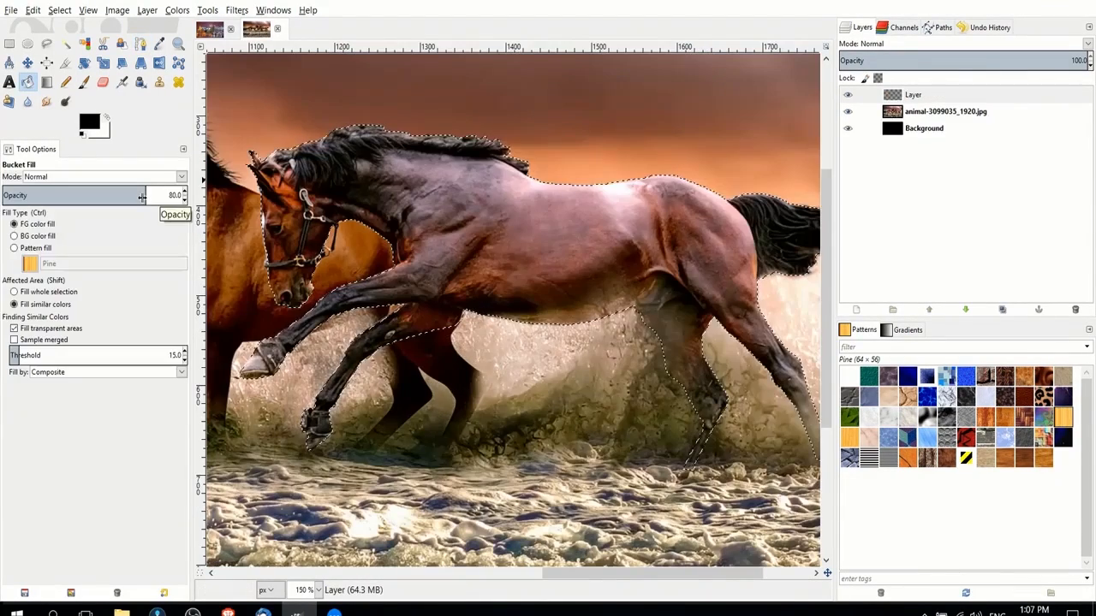
Set the Bucket Fill opacity to 100 and fill the horse-shaped selection with black on the new layer.
left_click_drag(141, 196, 186, 196)
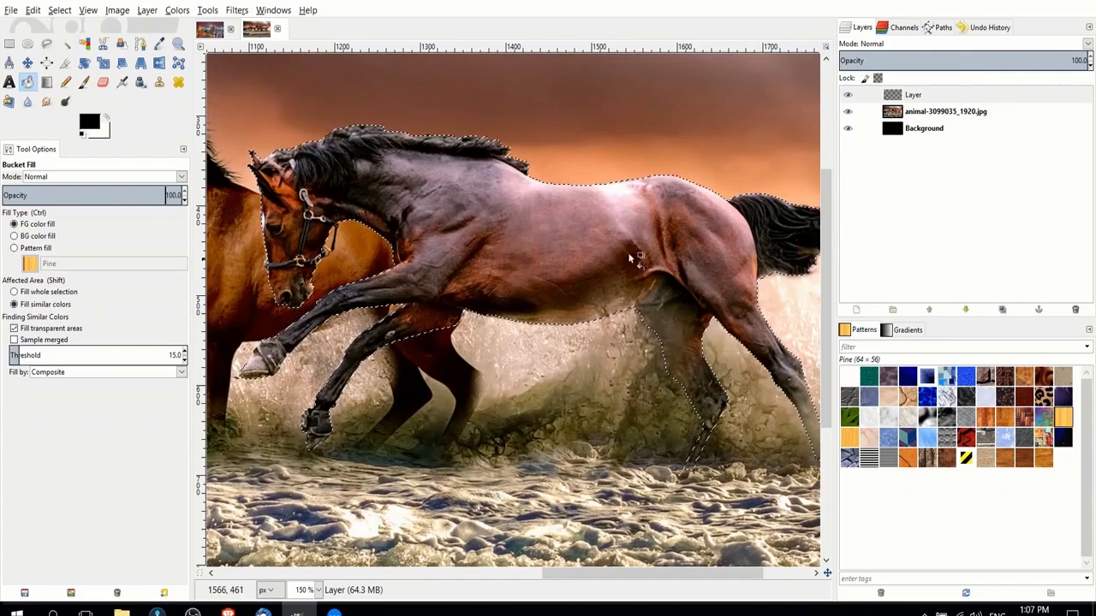
left_click(584, 236)
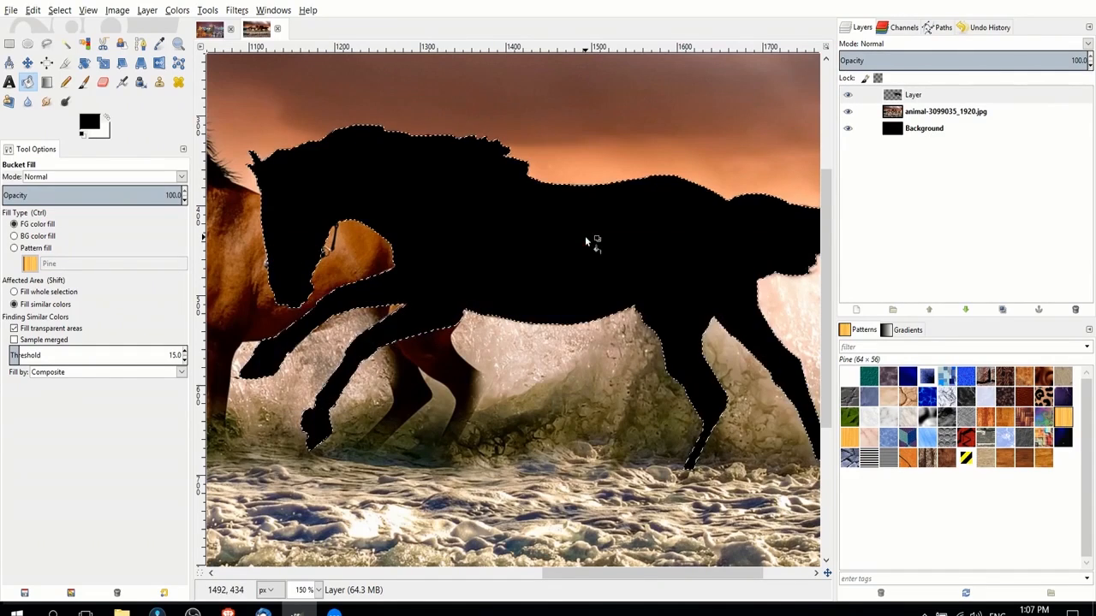
Try moving the black silhouette up above the original horse and undo the move.
left_click(9, 43)
key("minus")
key("minus")
left_click(29, 63)
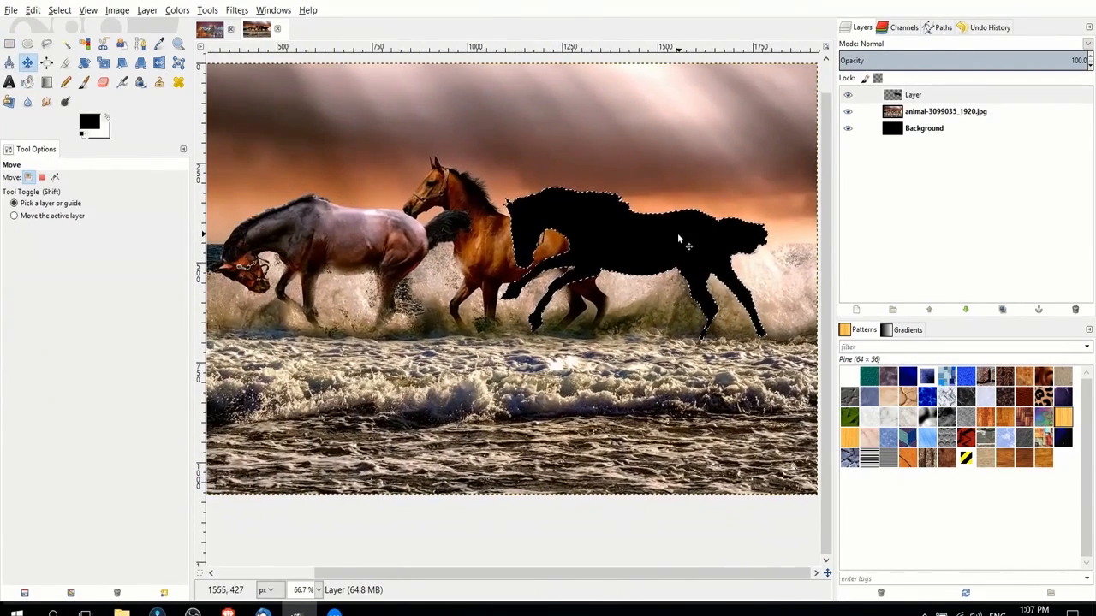
left_click_drag(677, 233, 603, 221)
key("1")
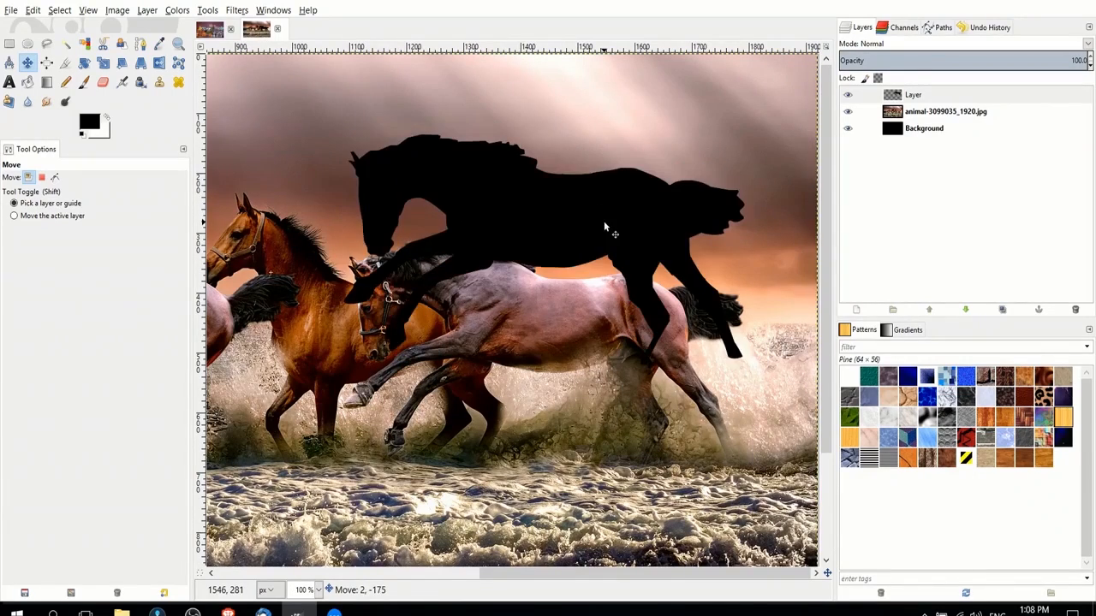
key("ctrl+z")
Hide the silhouette layer, select the animal-3099035_1920.jpg layer, and make the horse's path visible.
key("2")
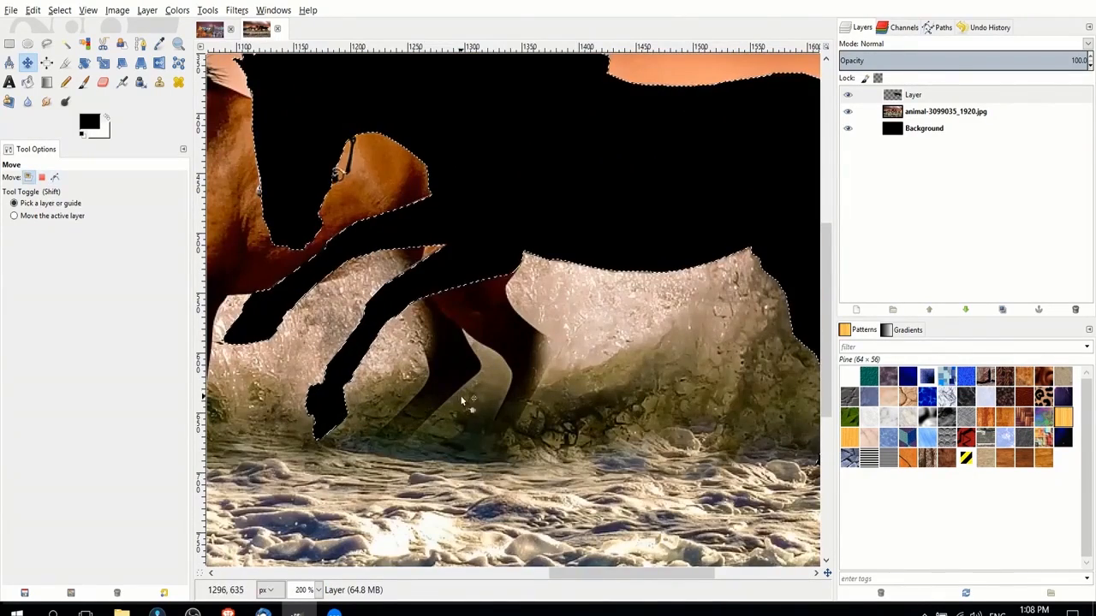
scroll(556, 389, "right", 5)
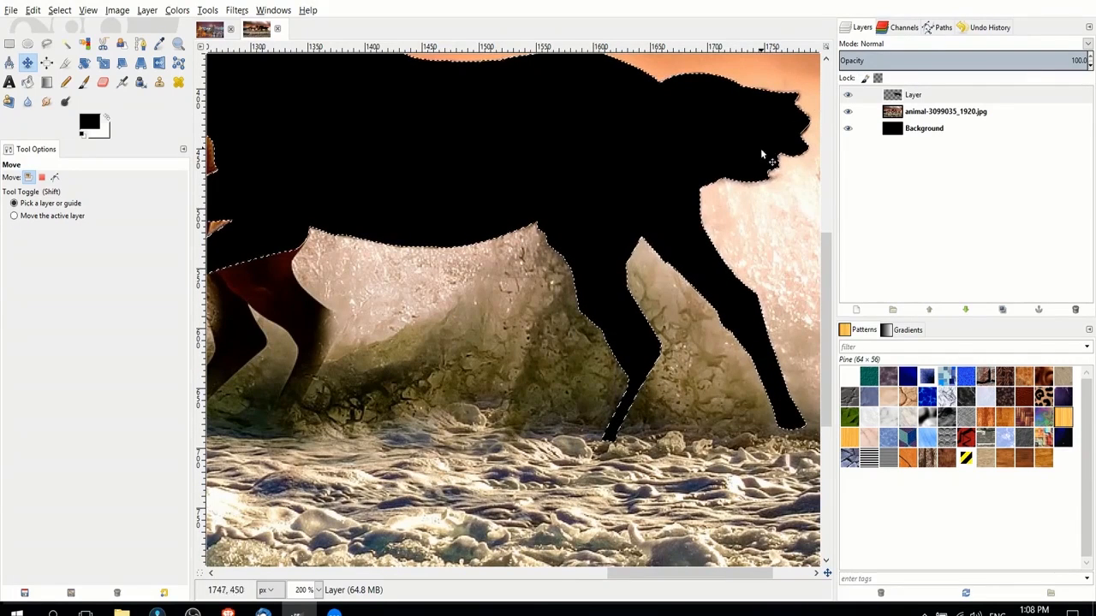
left_click(848, 94)
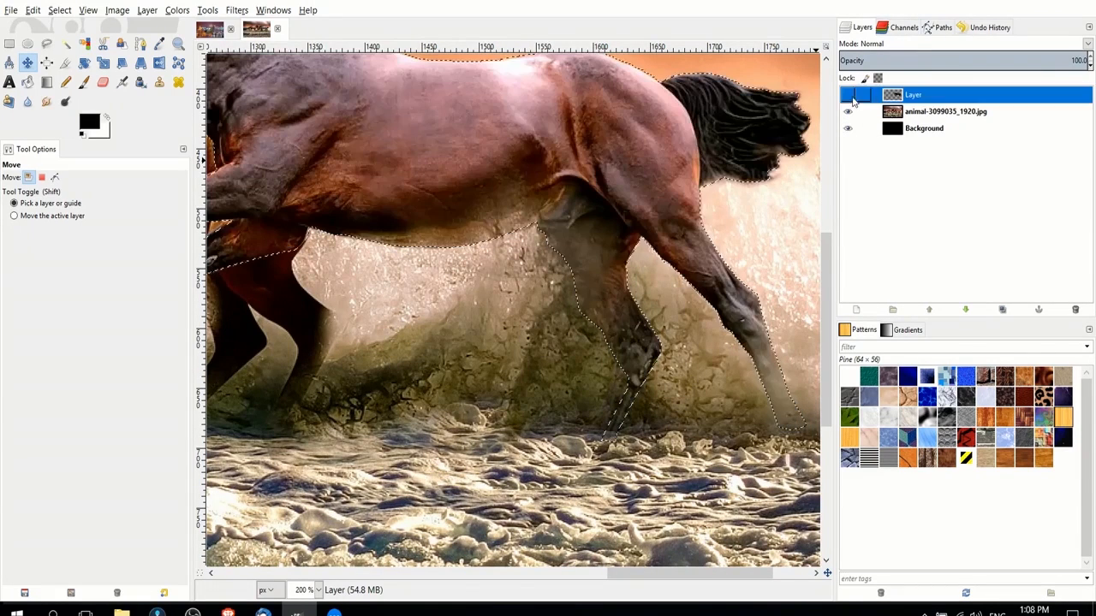
left_click(939, 112)
left_click(941, 28)
left_click(909, 62)
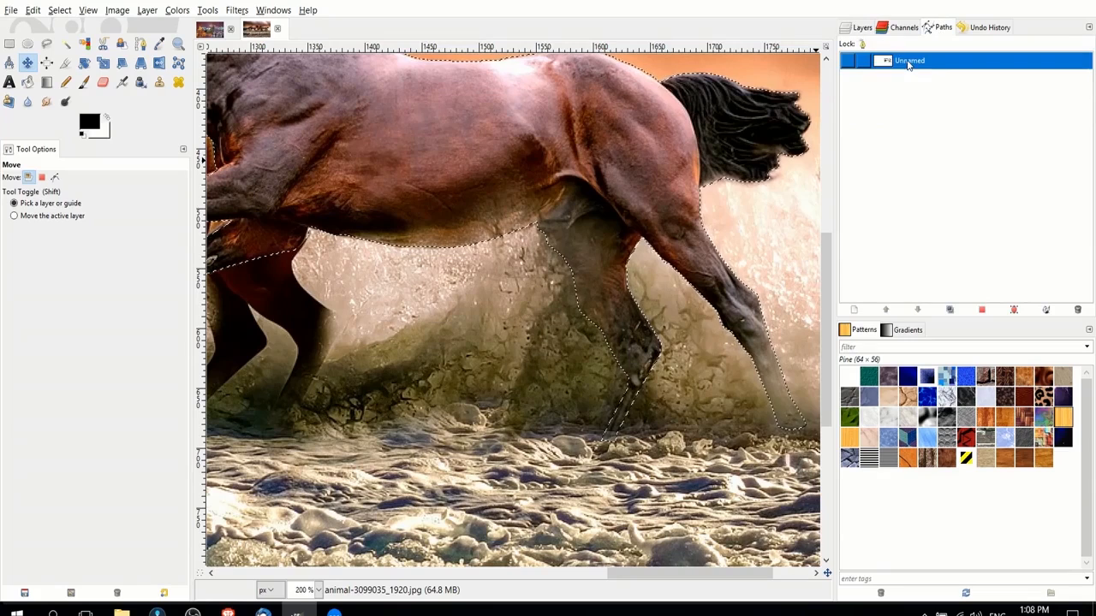
left_click(851, 61)
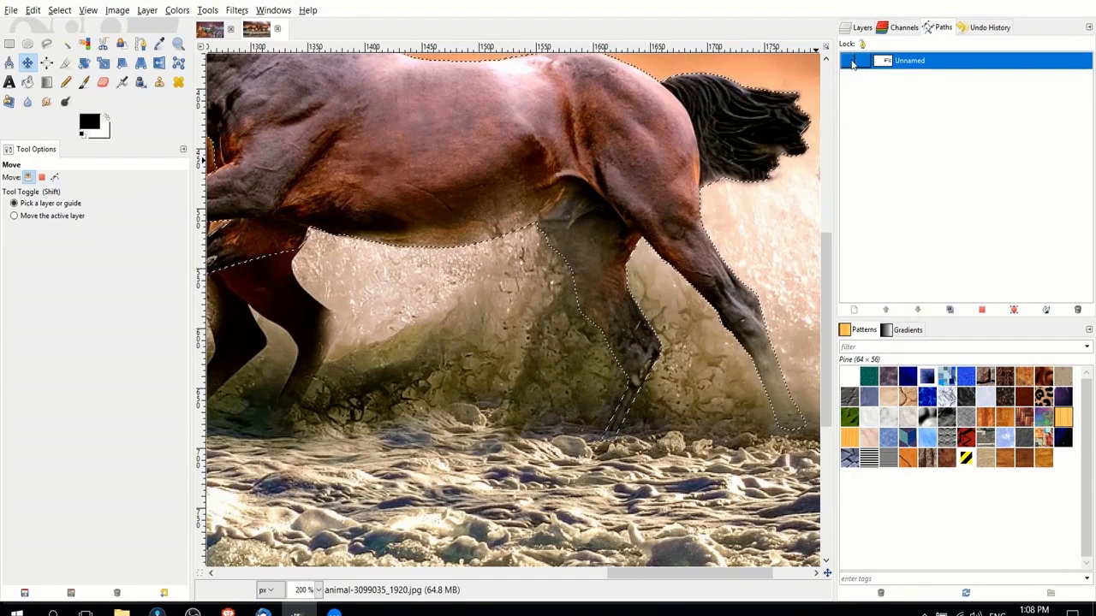
left_click(853, 65)
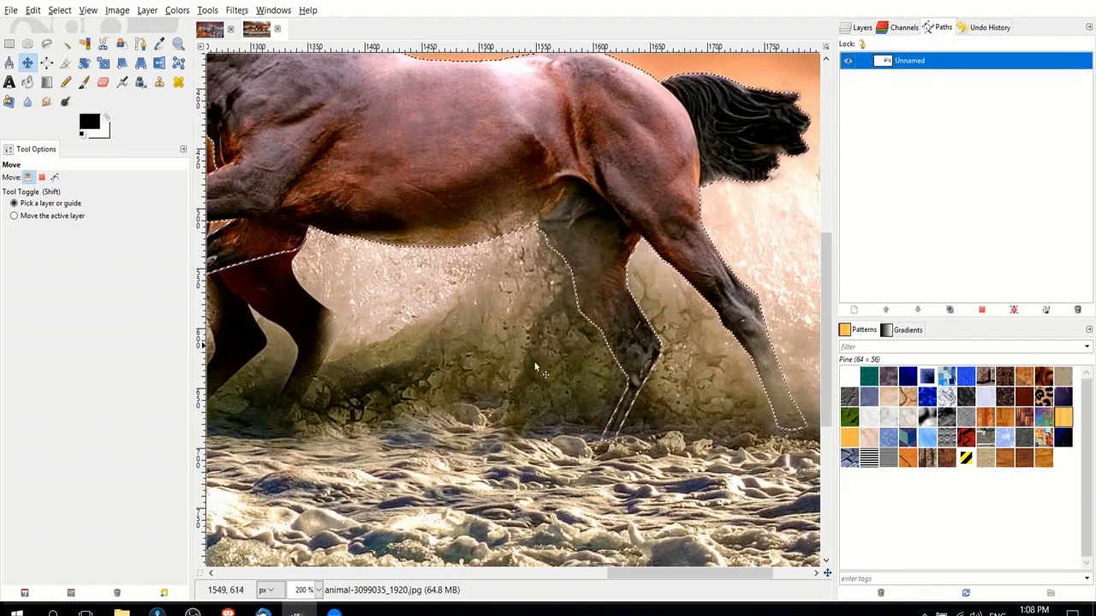
Activate the horse's path for editing with the Paths tool at the lower far hind leg.
scroll(636, 404, "up", 2)
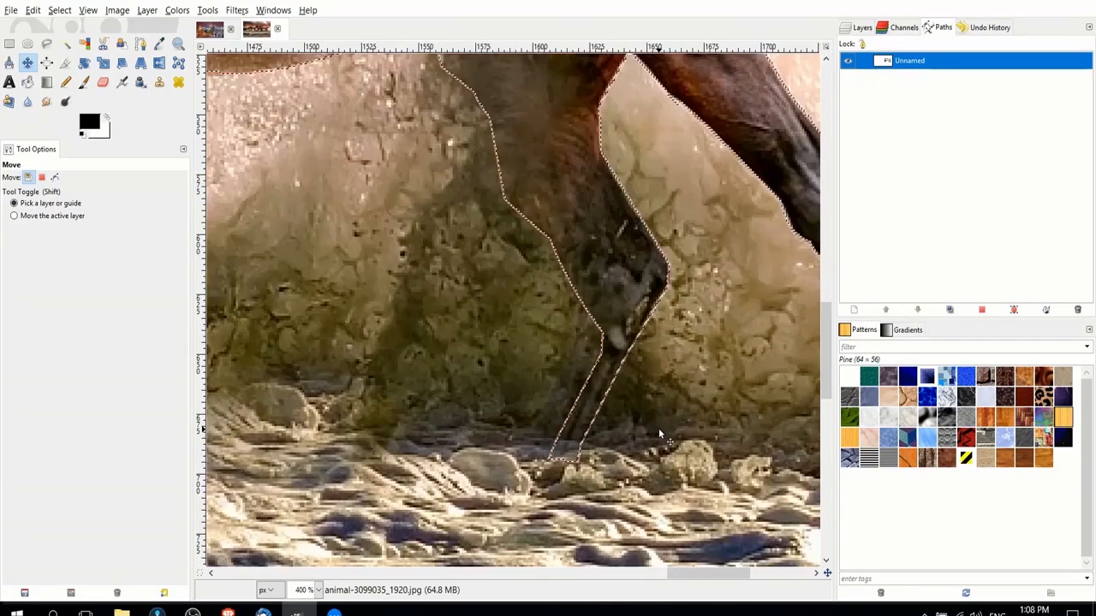
left_click(601, 343)
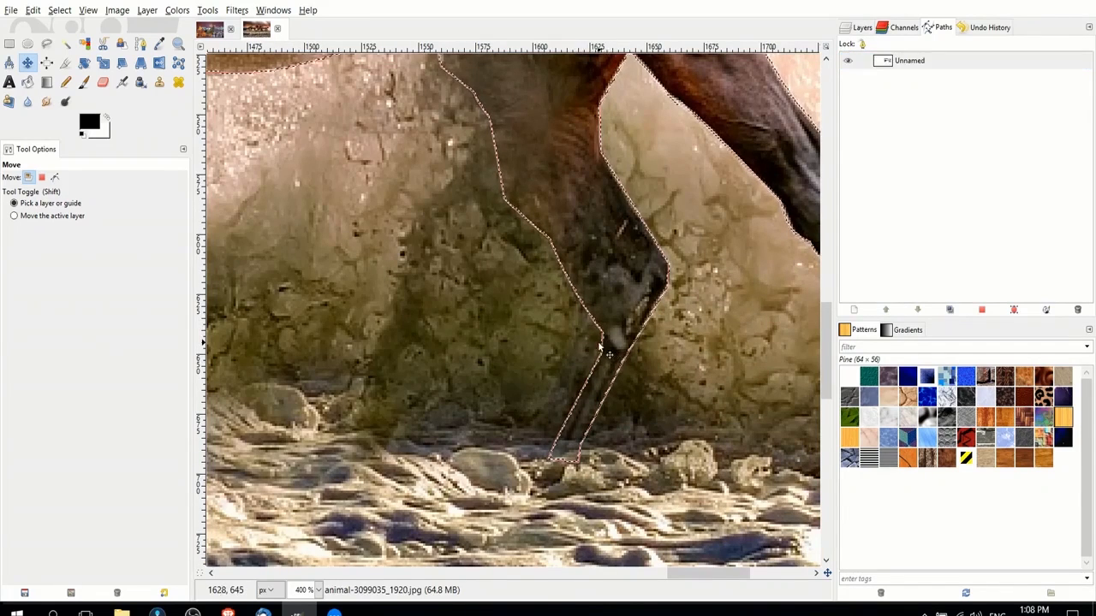
left_click(857, 28)
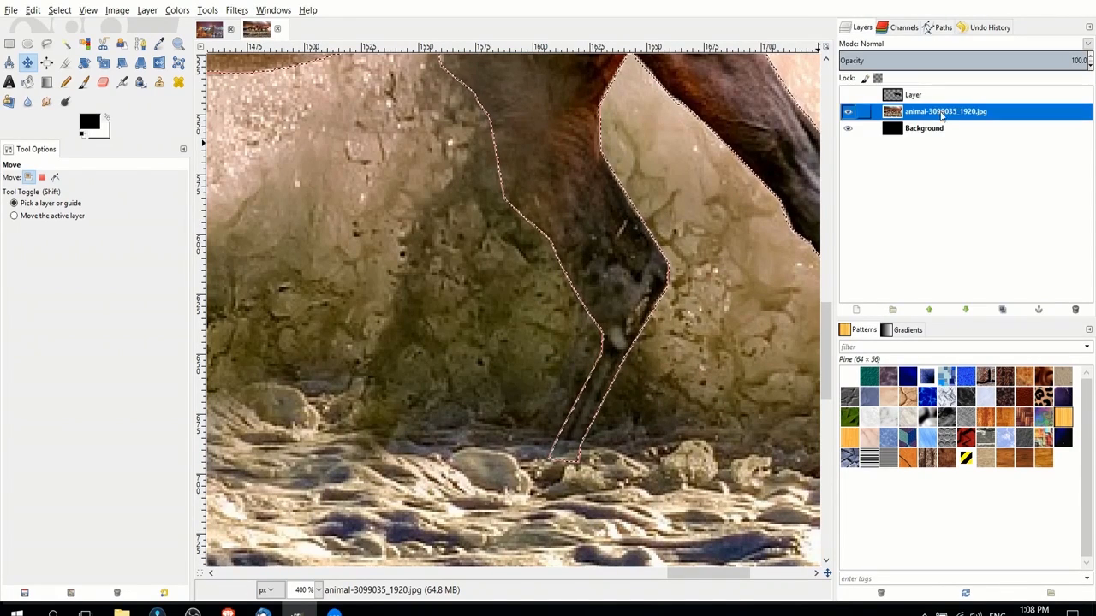
left_click(939, 27)
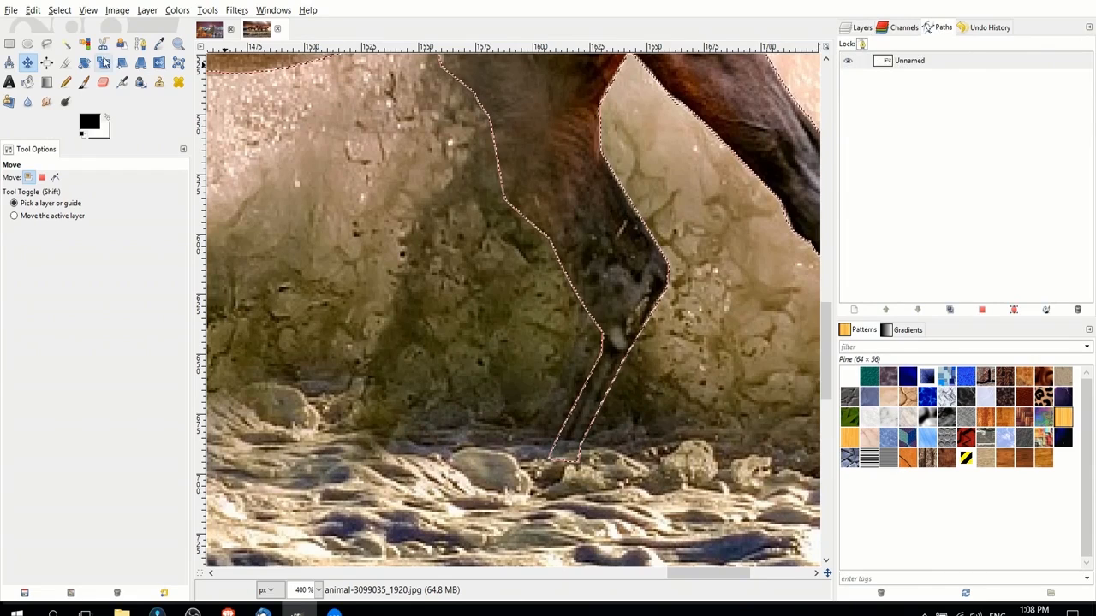
left_click(141, 44)
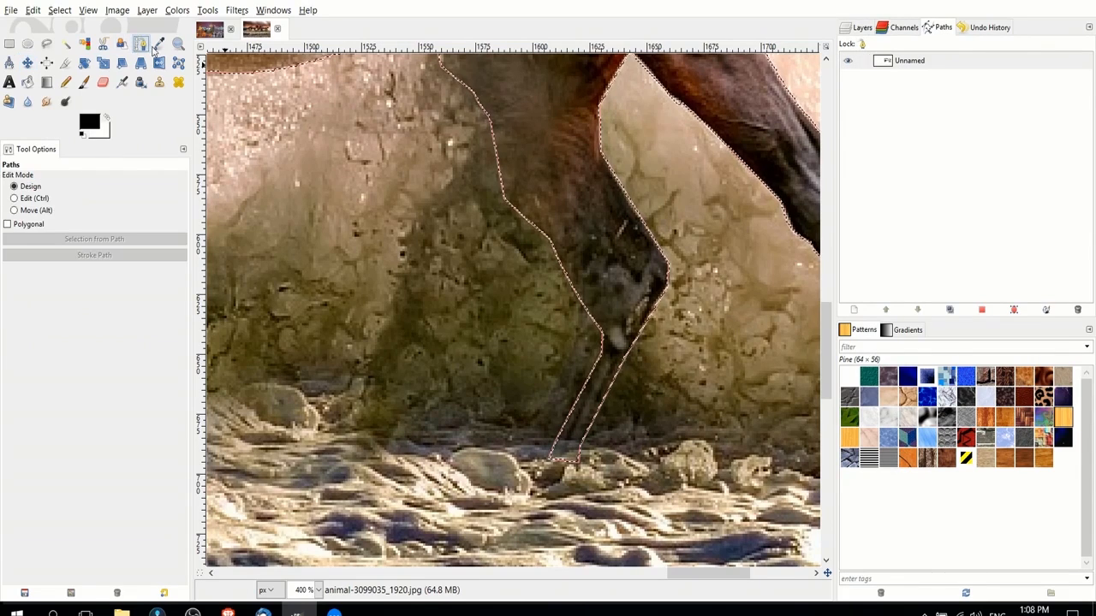
left_click(597, 360)
scroll(632, 490, "up", 2)
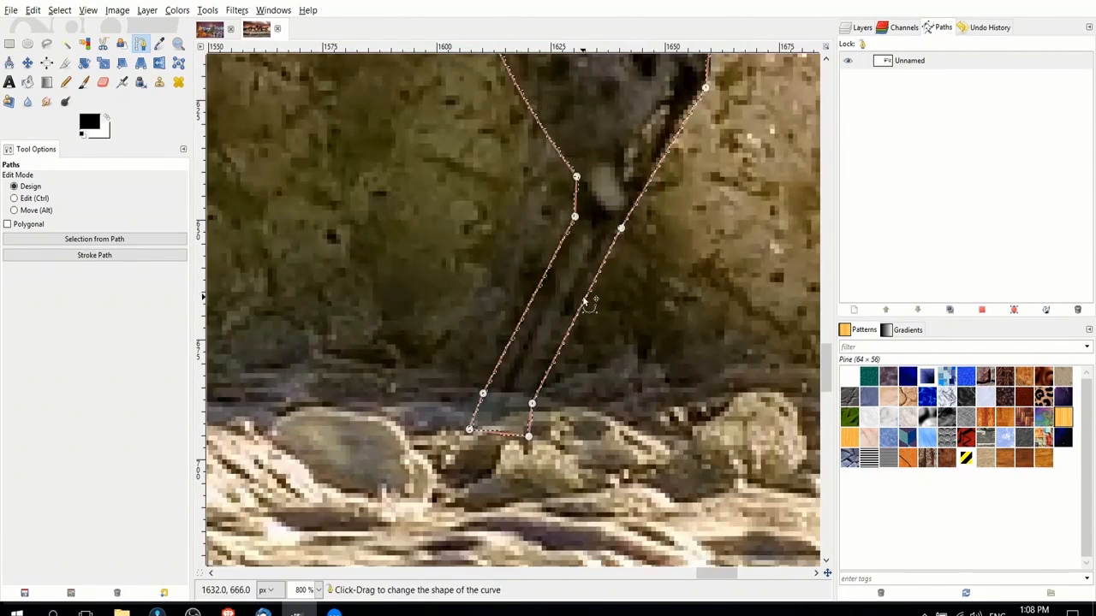
Reposition the path's anchors along the lower far hind leg to widen its outline at the front edge and foot.
left_click_drag(583, 301, 625, 357)
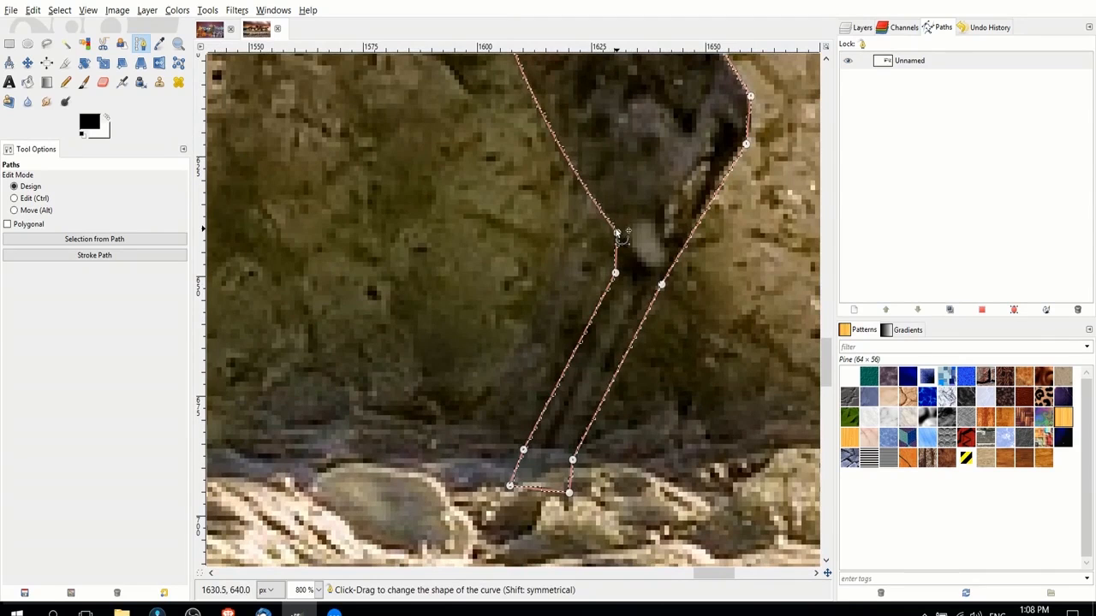
left_click_drag(616, 232, 570, 198)
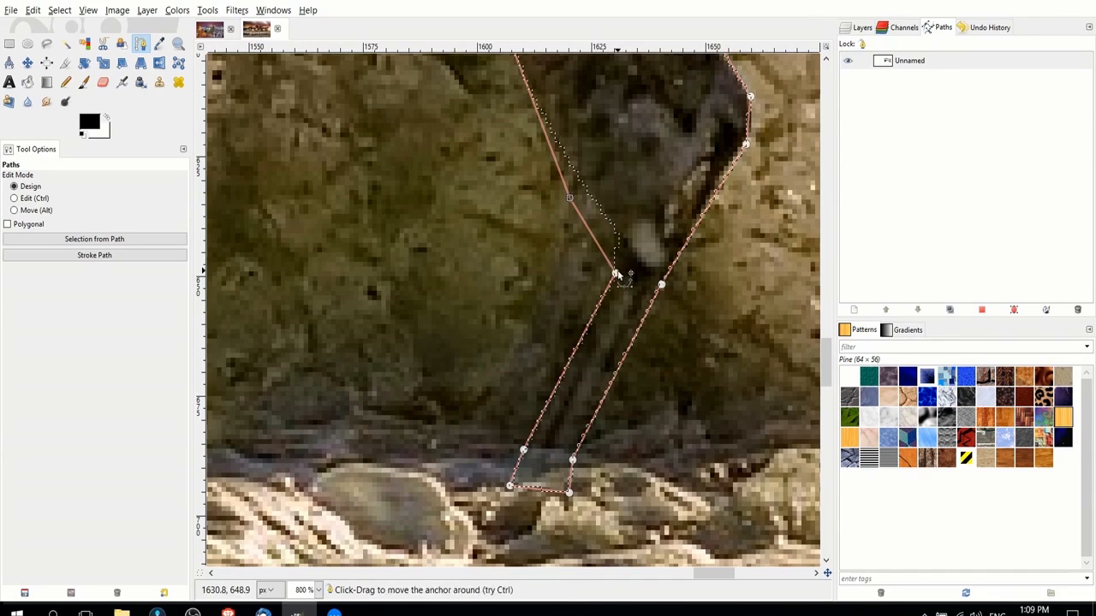
left_click_drag(616, 274, 558, 259)
left_click_drag(522, 449, 499, 385)
left_click_drag(509, 486, 461, 440)
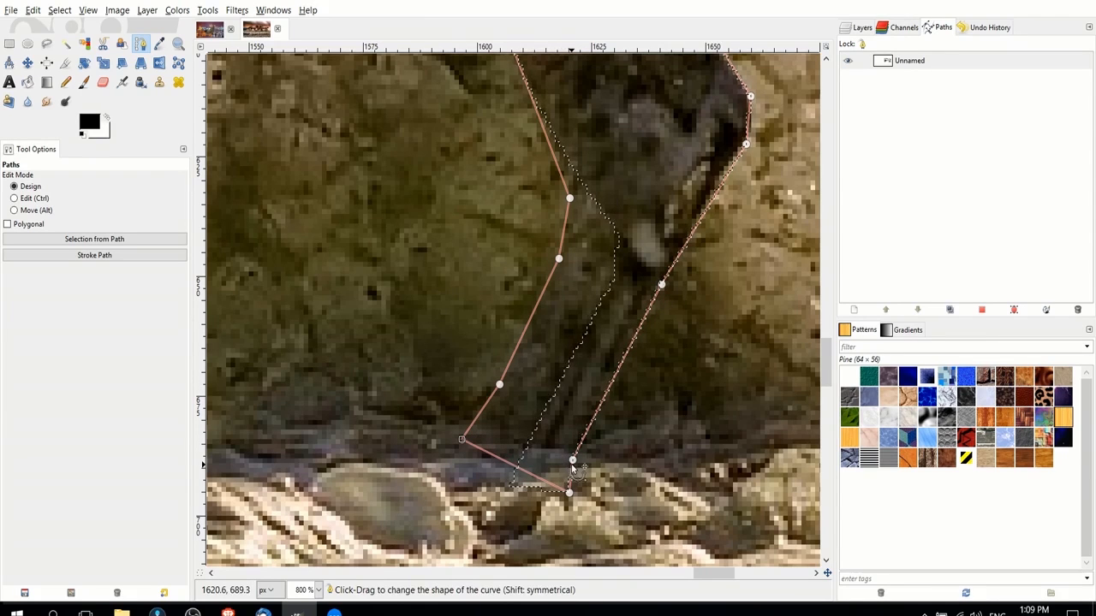
left_click_drag(572, 461, 569, 484)
left_click_drag(509, 386, 508, 391)
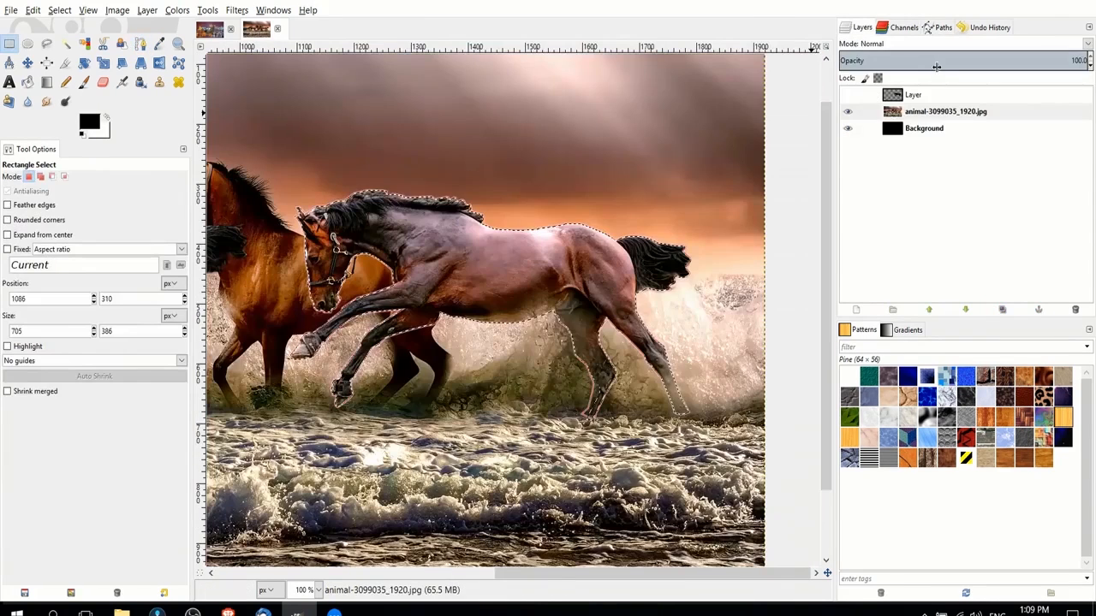
Convert the corrected path to a selection and return to the layer list.
left_click(939, 28)
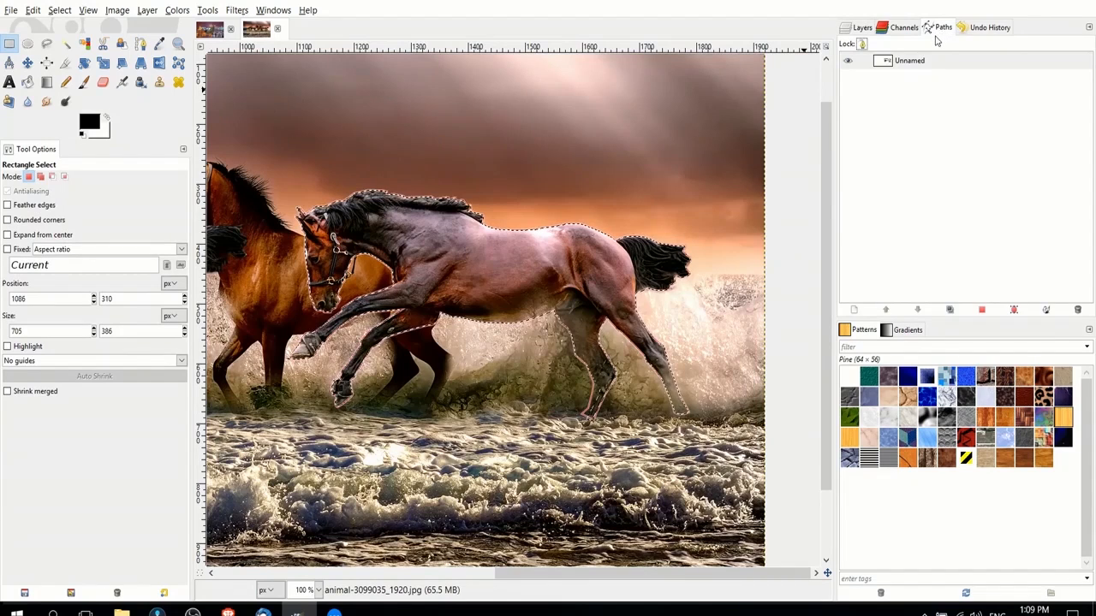
right_click(930, 66)
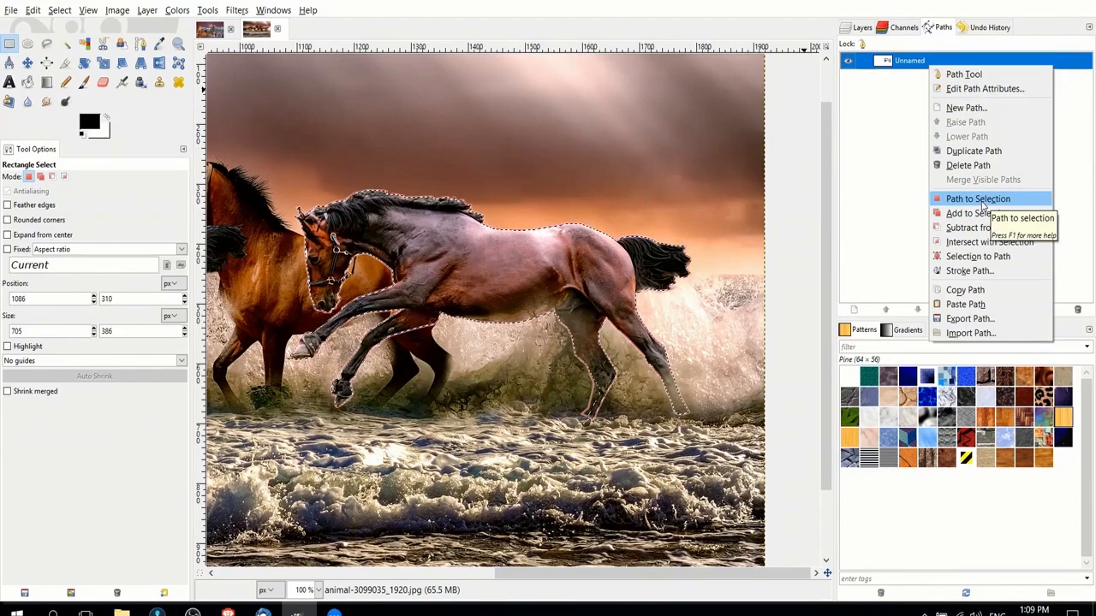
left_click(980, 202)
left_click(858, 27)
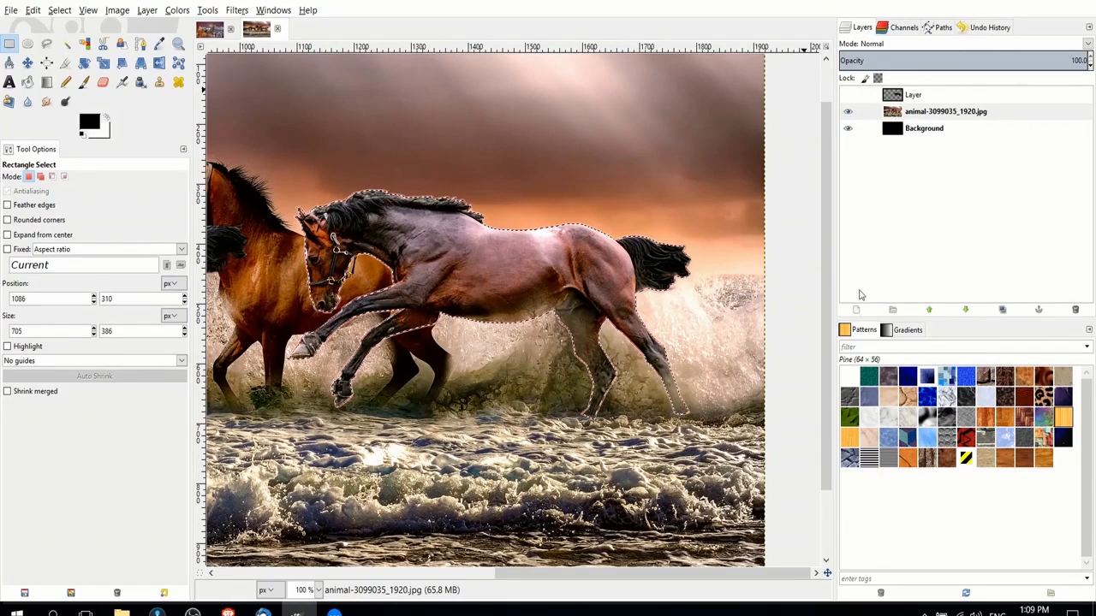
Create a new transparent 1920 × 1080 layer and fill the horse-shaped selection on it with black.
left_click(857, 309)
left_click(869, 425)
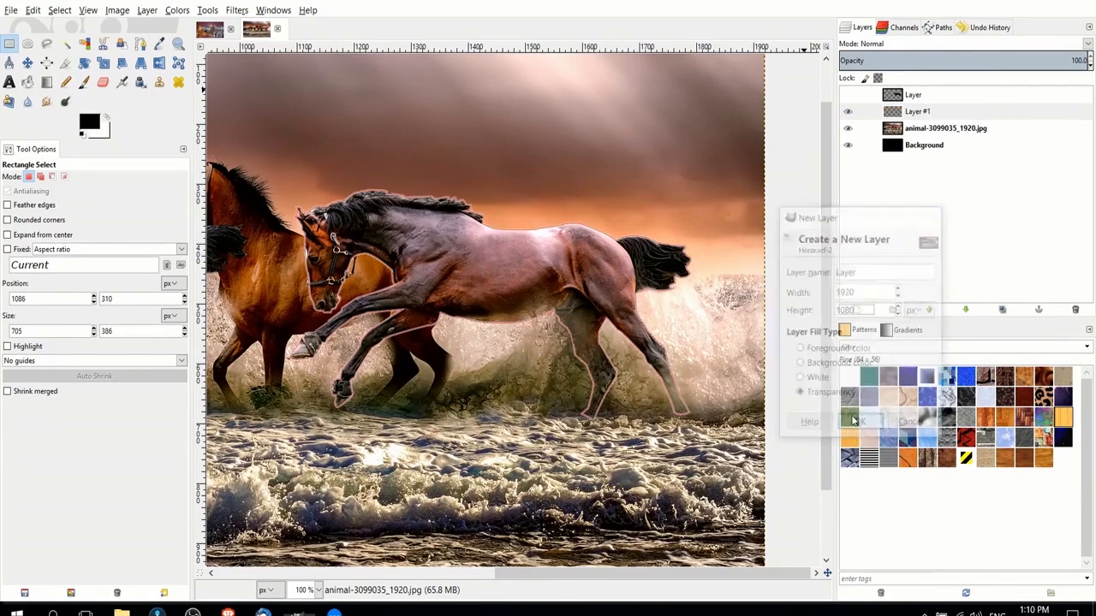
left_click(28, 81)
left_click(502, 265)
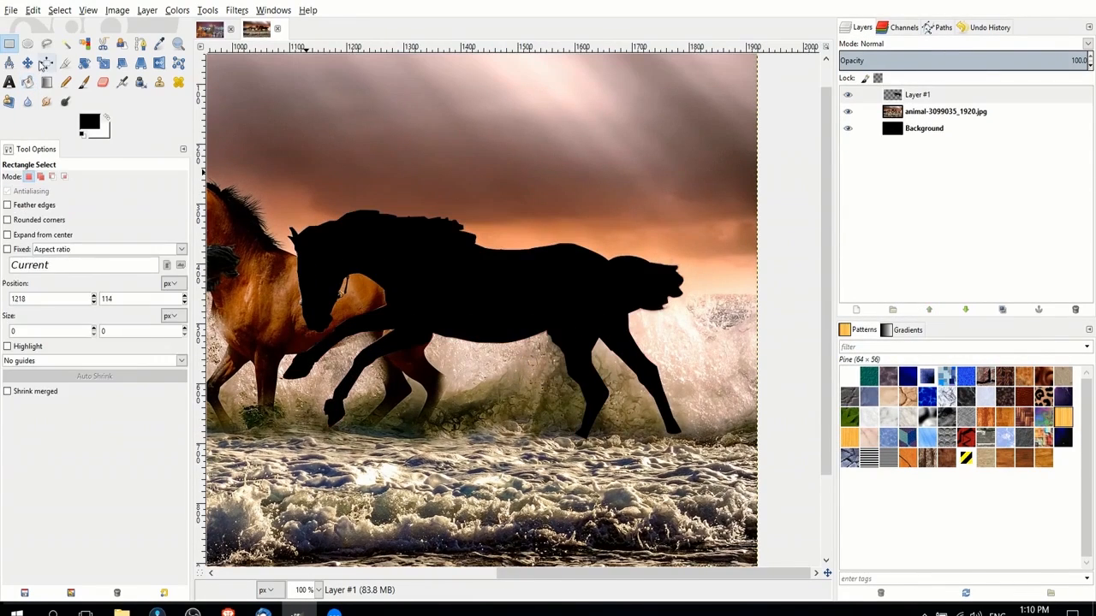
Move the new black silhouette up into the sky above the original horse.
key("m")
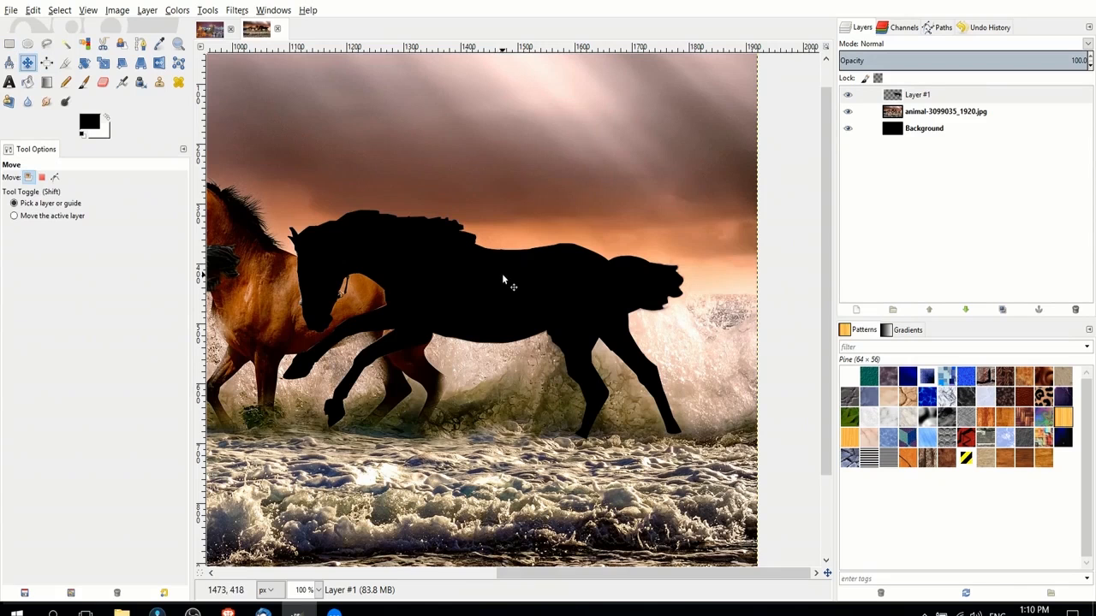
left_click_drag(517, 300, 623, 287)
key("minus")
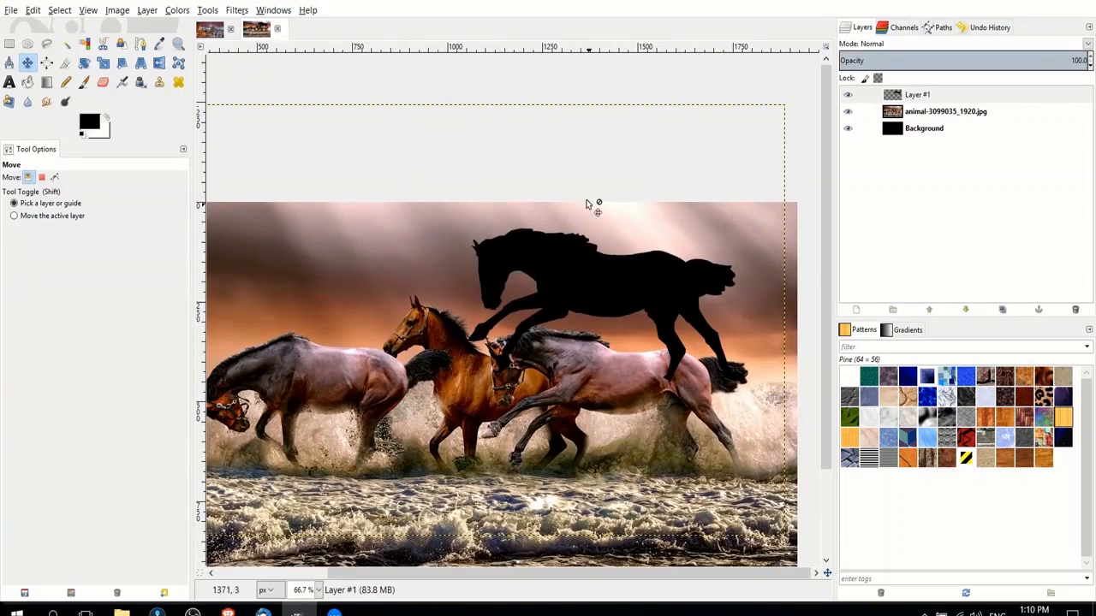
Hide the photo and Background layers to check the silhouette on its own, and show both layers again.
left_click(930, 94)
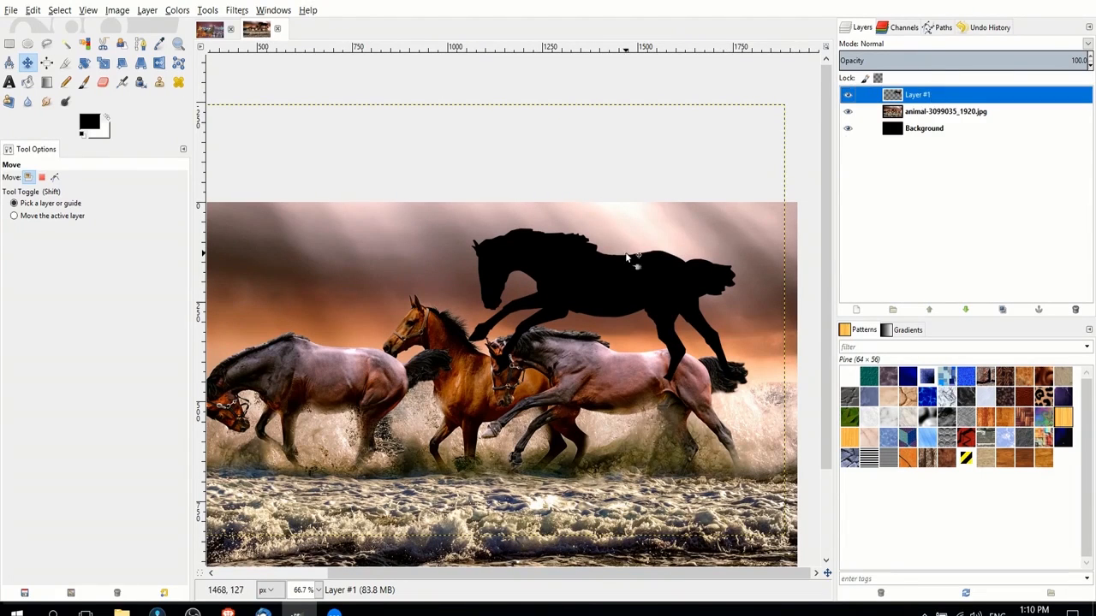
left_click(848, 111)
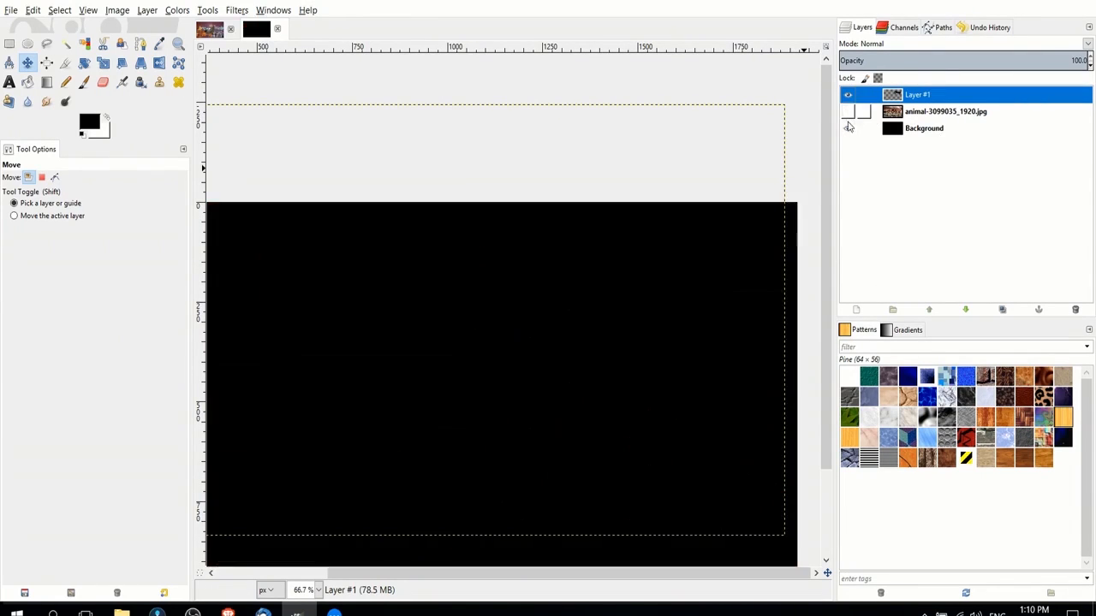
left_click(848, 128)
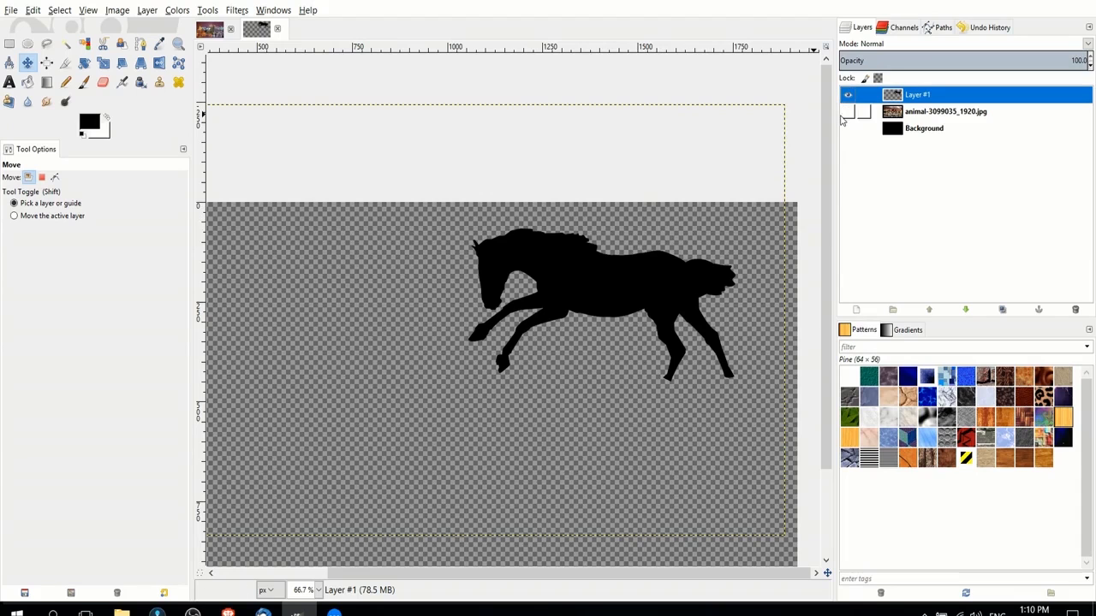
left_click(847, 112)
left_click(848, 129)
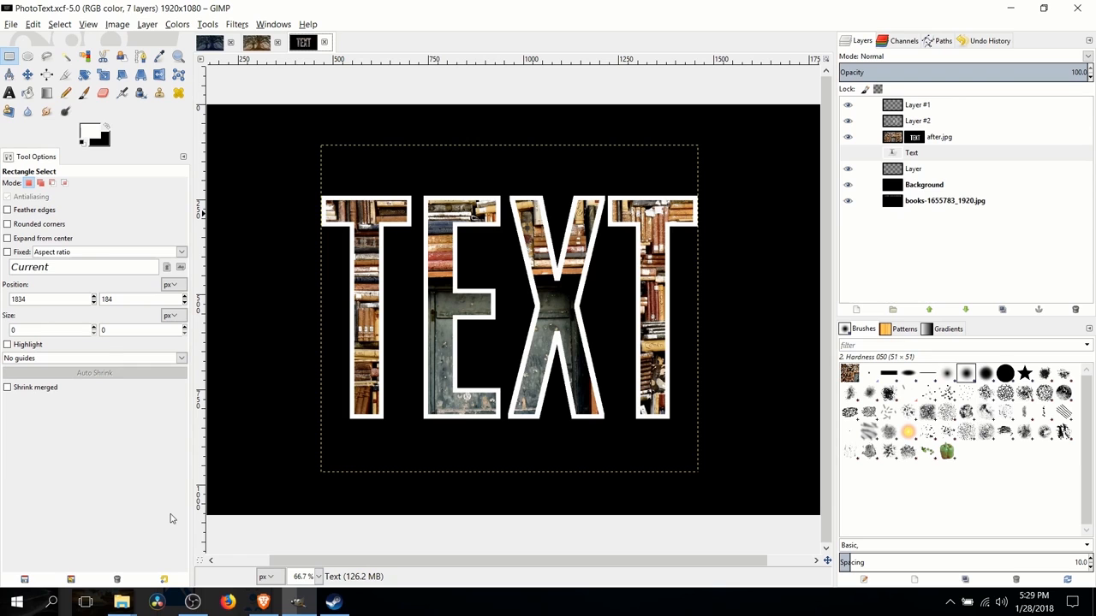
Create a new 1920 × 1080 px image.
left_click(12, 24)
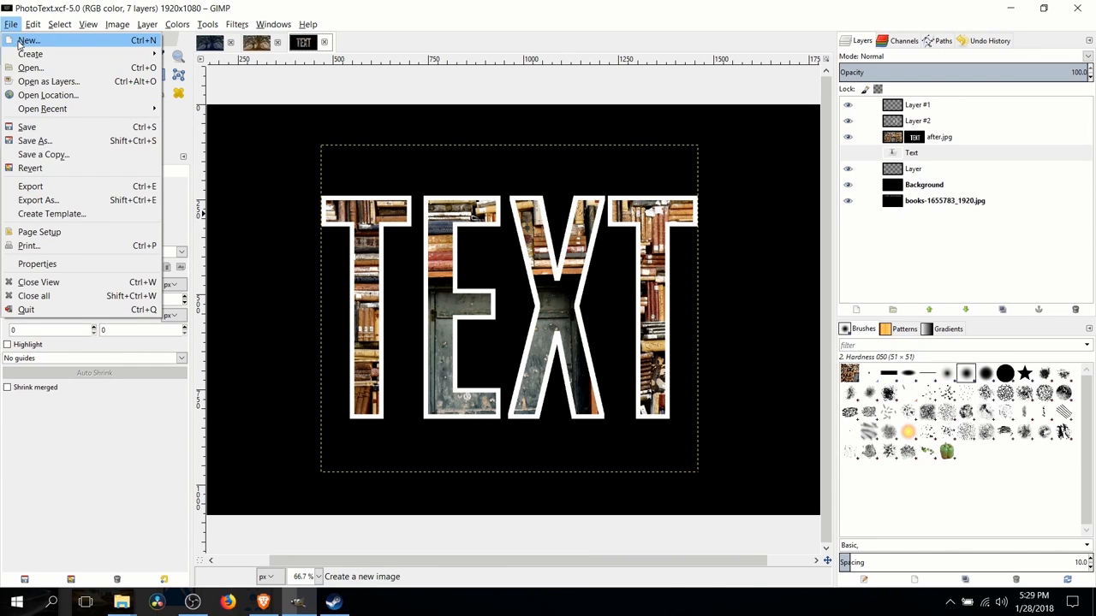
left_click(20, 41)
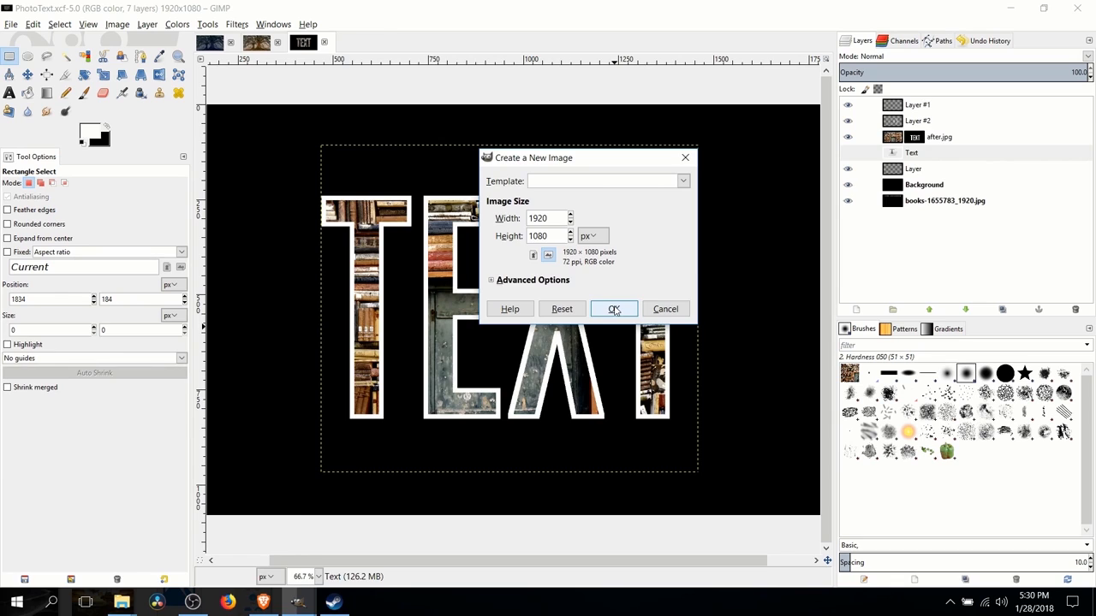
left_click(614, 309)
Add books-1655783_1920.jpg from the Pictures folder as a layer above the black background and hide that layer.
left_click(120, 602)
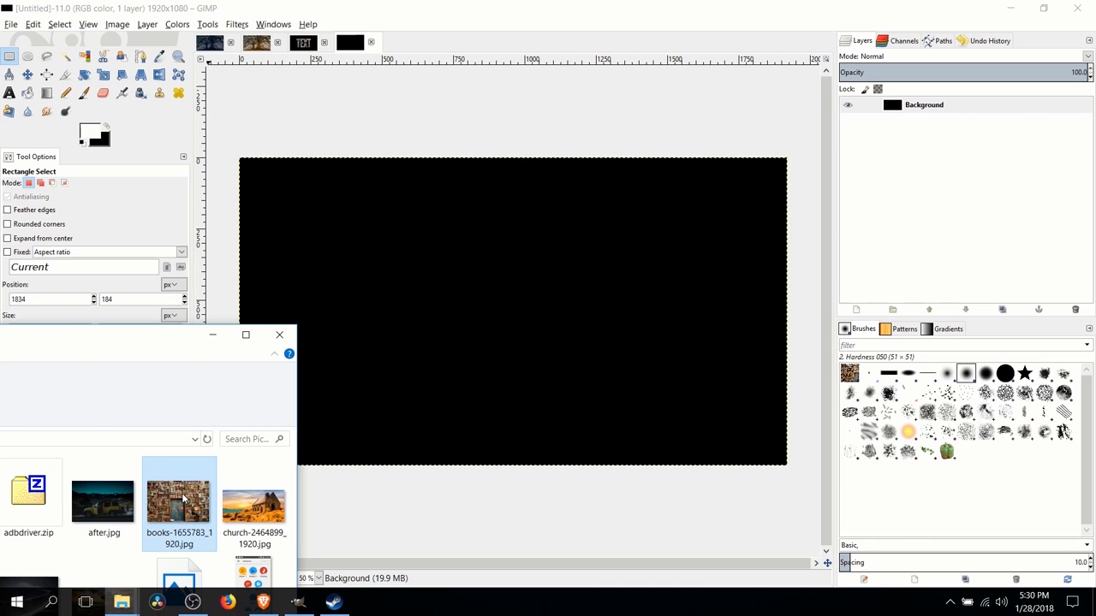
left_click_drag(182, 499, 492, 345)
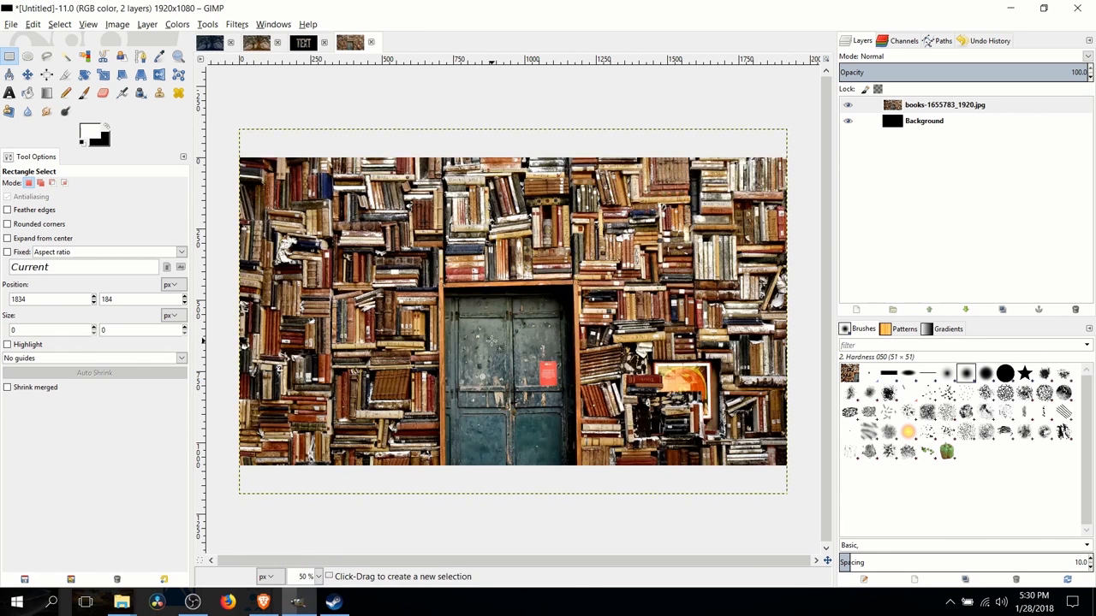
left_click(859, 148)
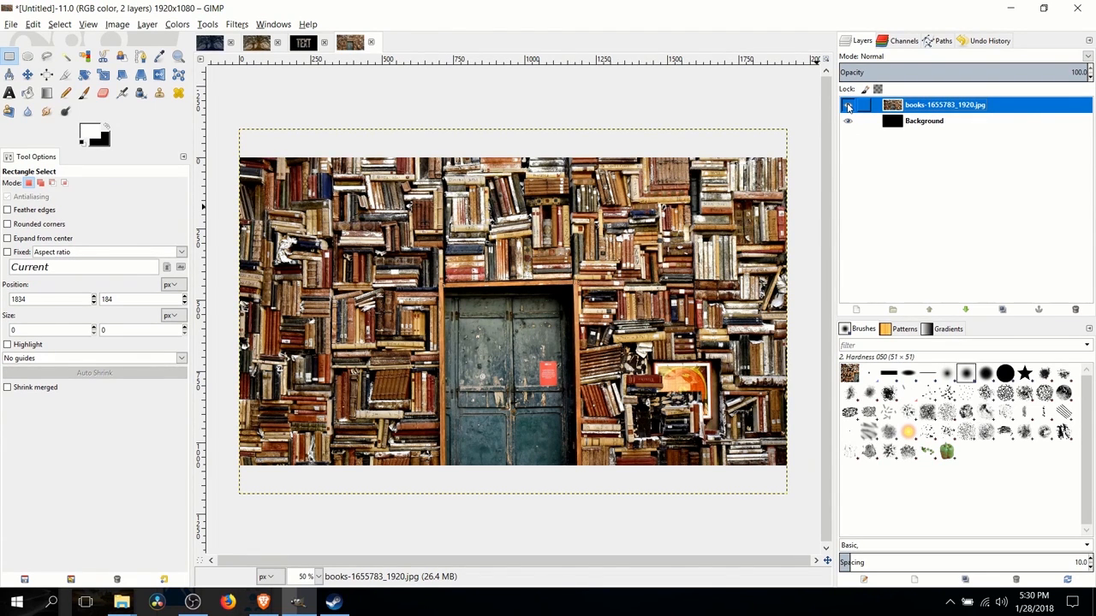
left_click(847, 105)
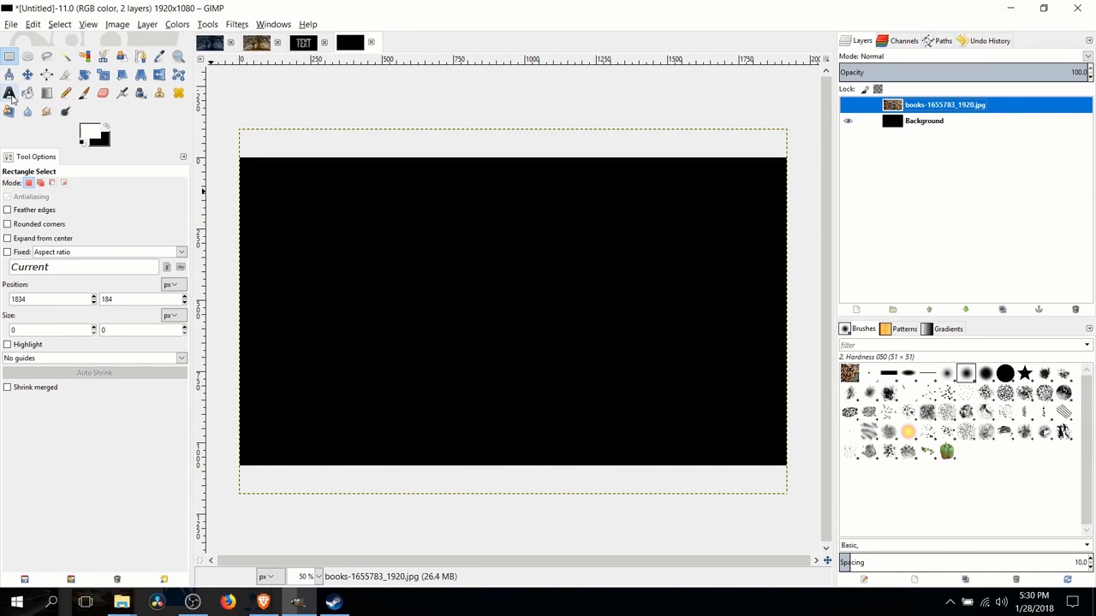
Add the white text "Tutorial" in Bebas Neue at 800 px and move it up and left on the canvas.
left_click(9, 94)
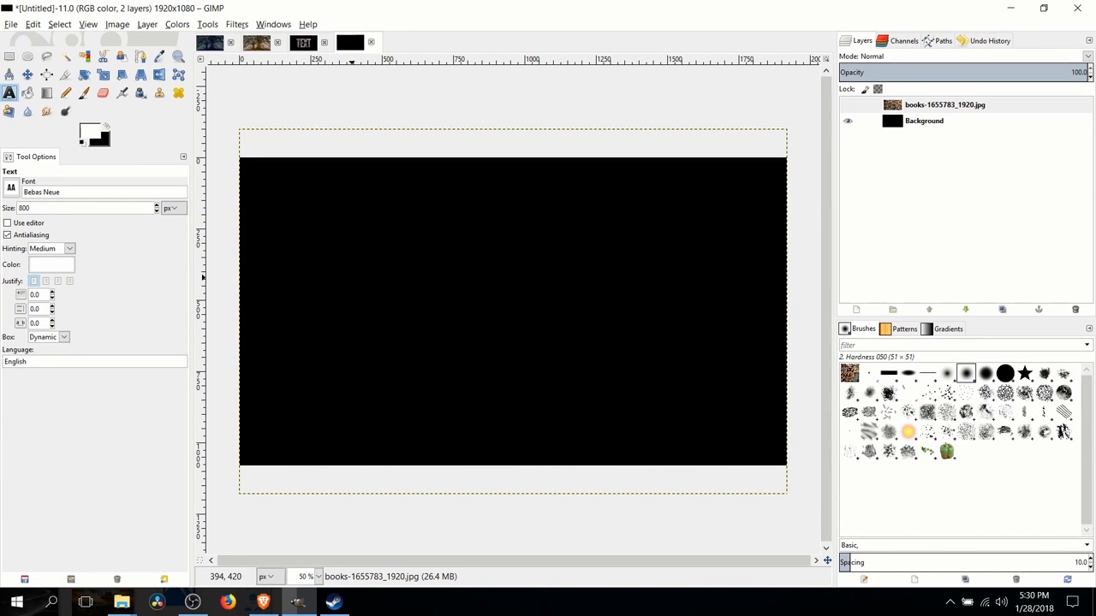
left_click(343, 271)
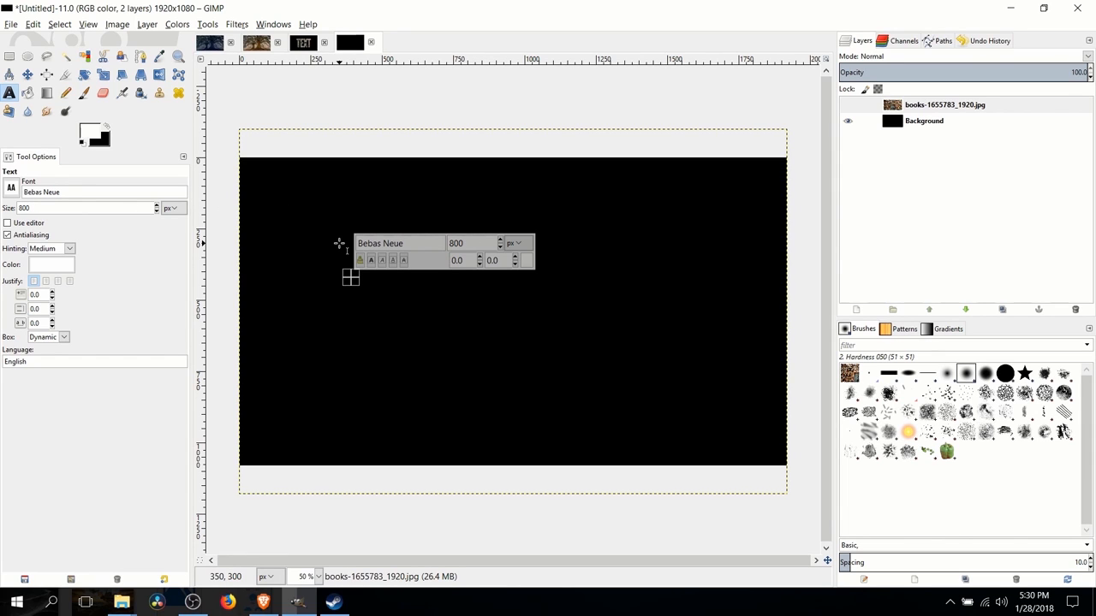
type("Tutorial")
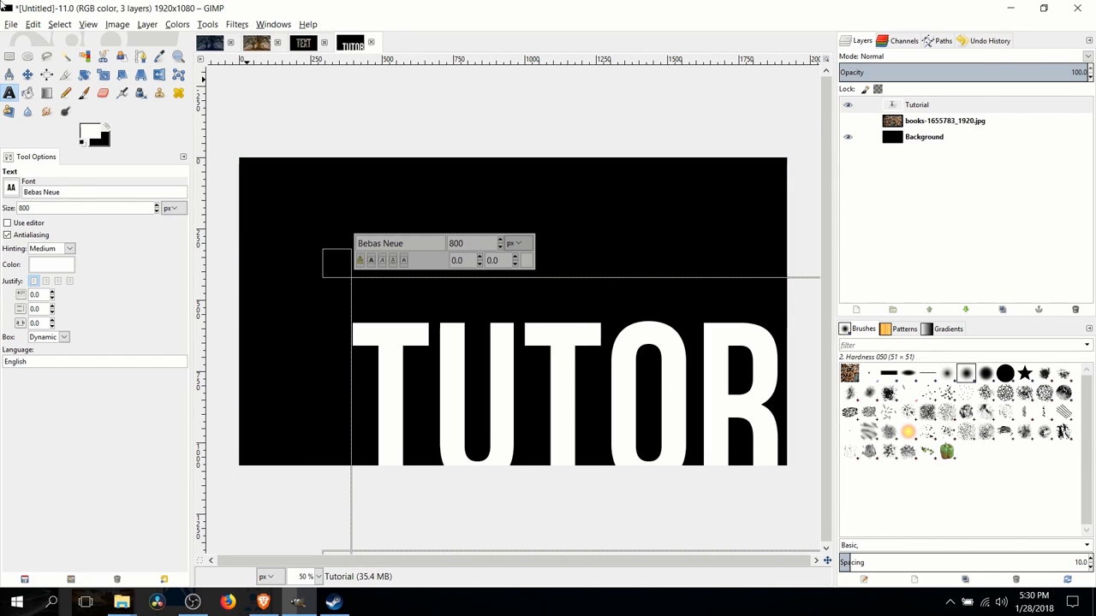
left_click(27, 74)
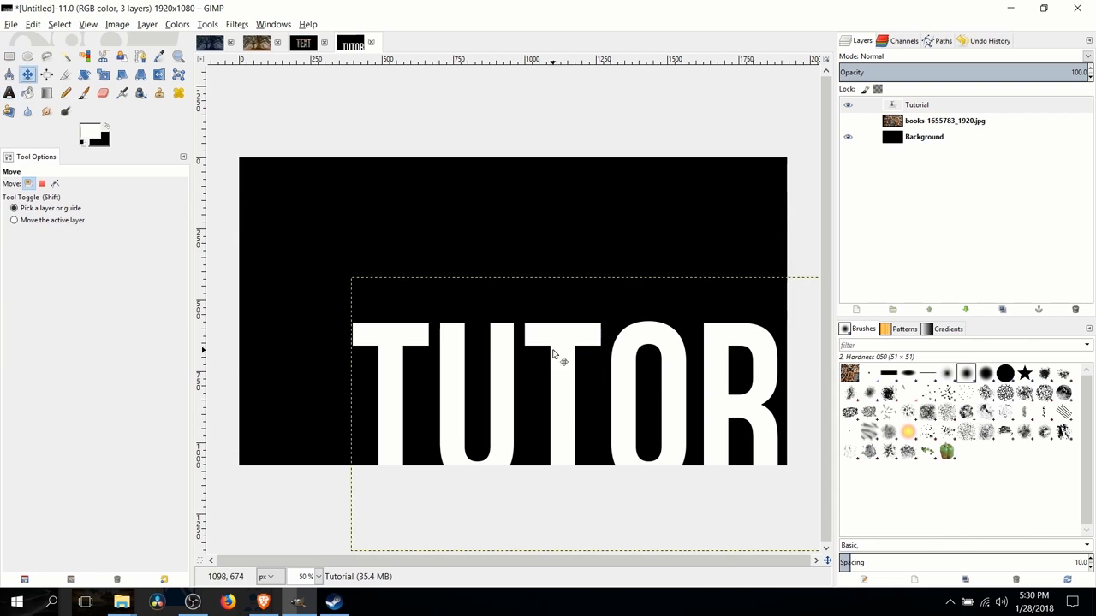
left_click_drag(568, 371, 301, 161)
Set the size of the whole text to 600 px and move it to the middle of the canvas.
left_click(10, 96)
left_click(463, 308)
key("ctrl+a")
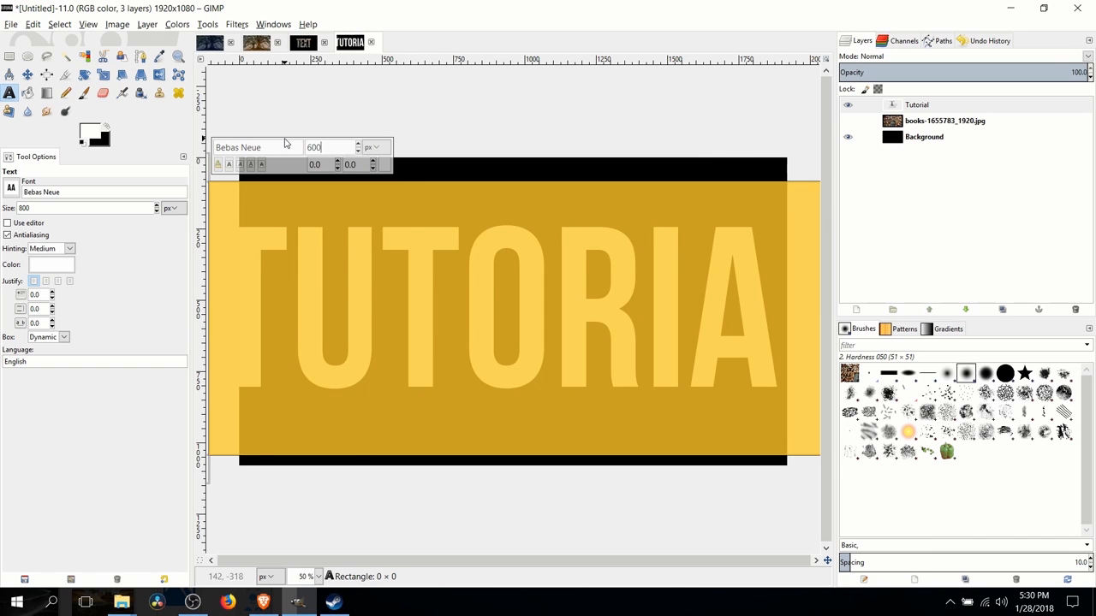
key("Return")
left_click(27, 74)
left_click_drag(465, 259, 513, 296)
Make a selection of the letter shapes from the Tutorial layer's alpha.
left_click(920, 109)
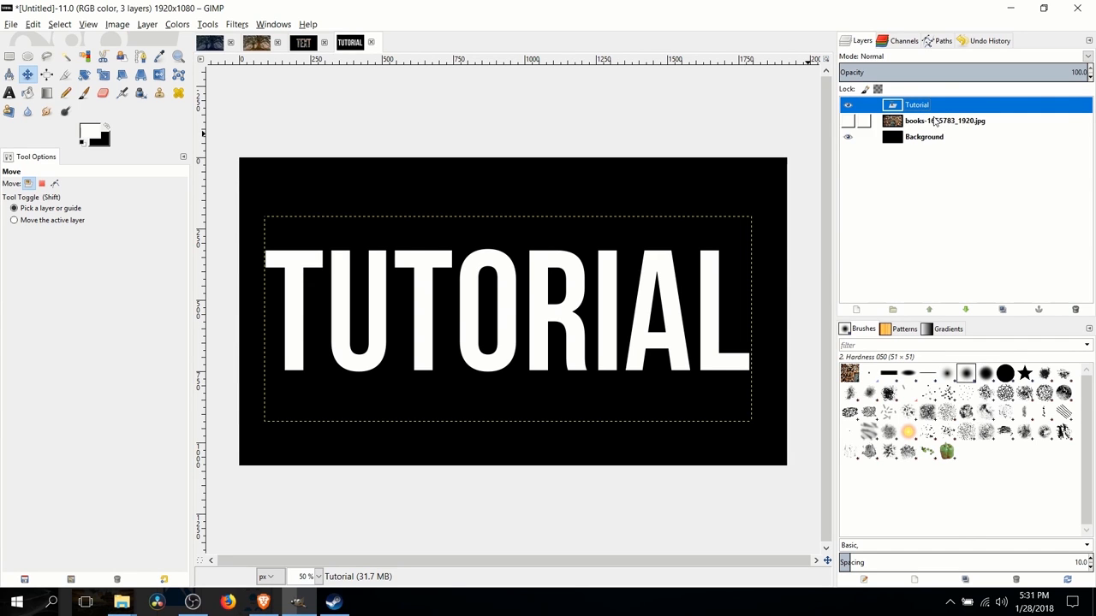
right_click(938, 106)
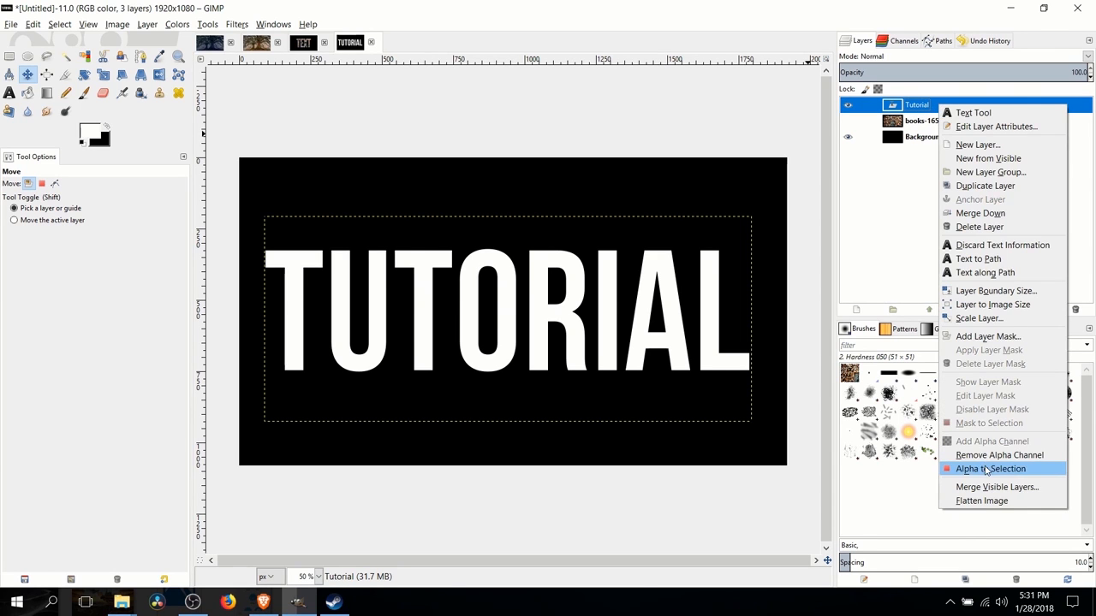
left_click(987, 469)
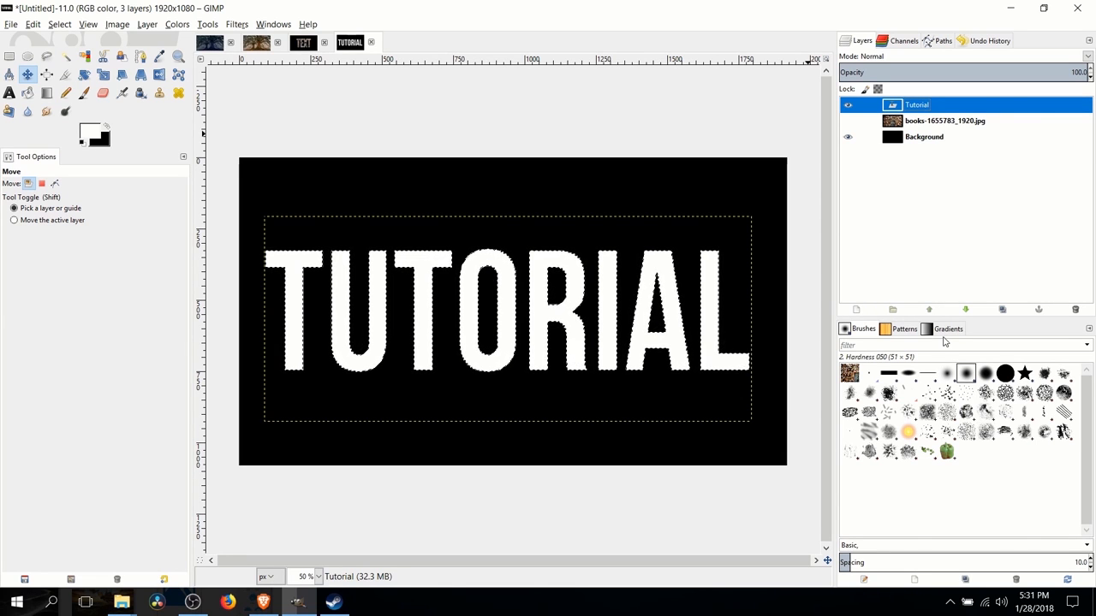
Add a black (full transparency) mask to the books photo layer and fill the letter-shaped selection on it with white.
left_click(942, 121)
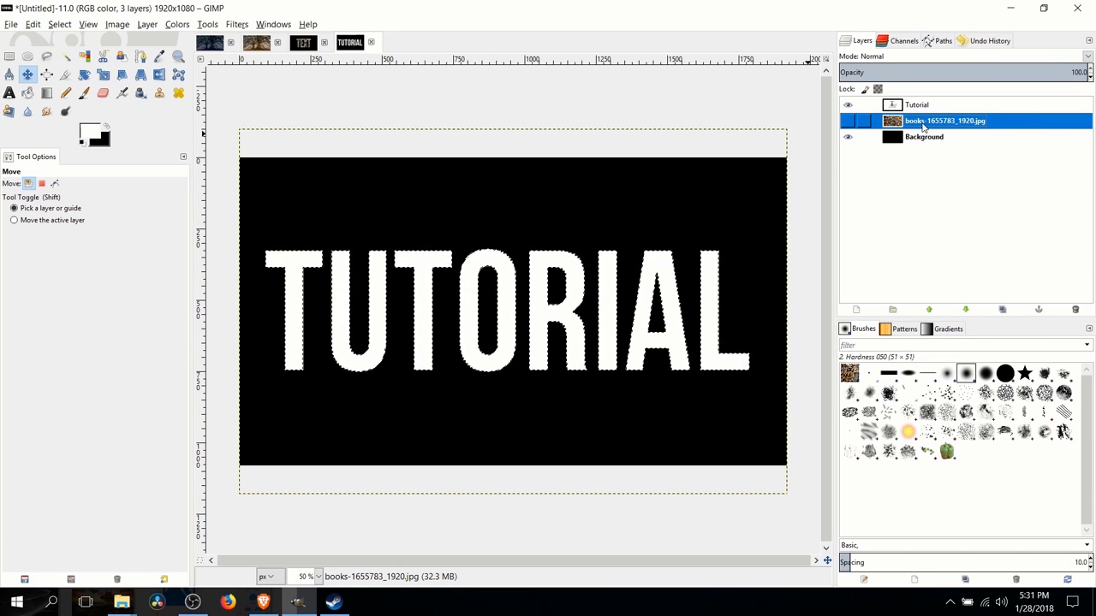
right_click(924, 126)
left_click(971, 297)
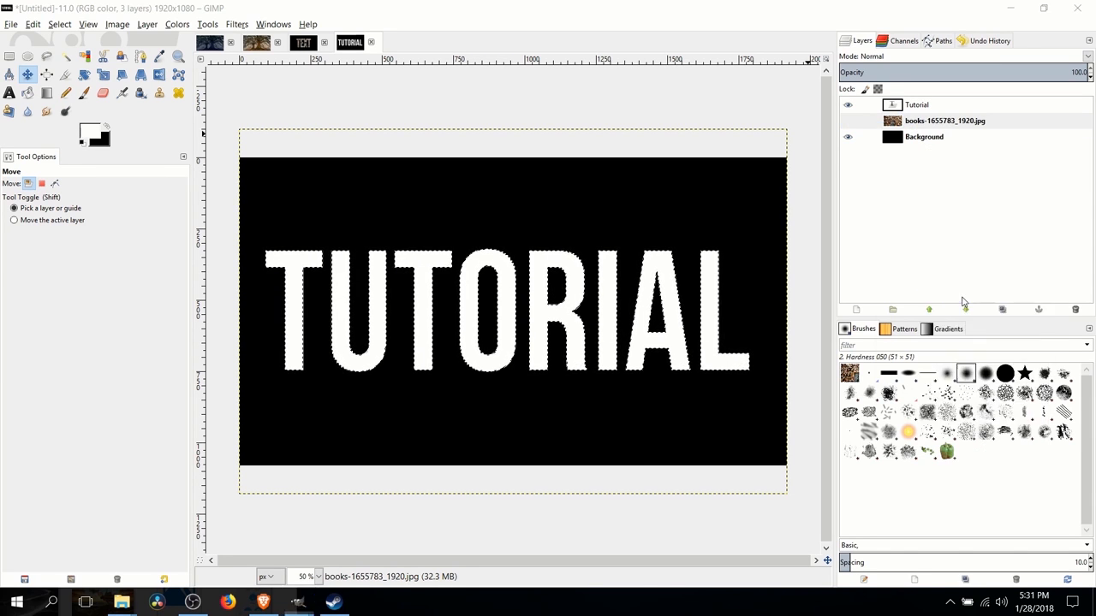
left_click(972, 409)
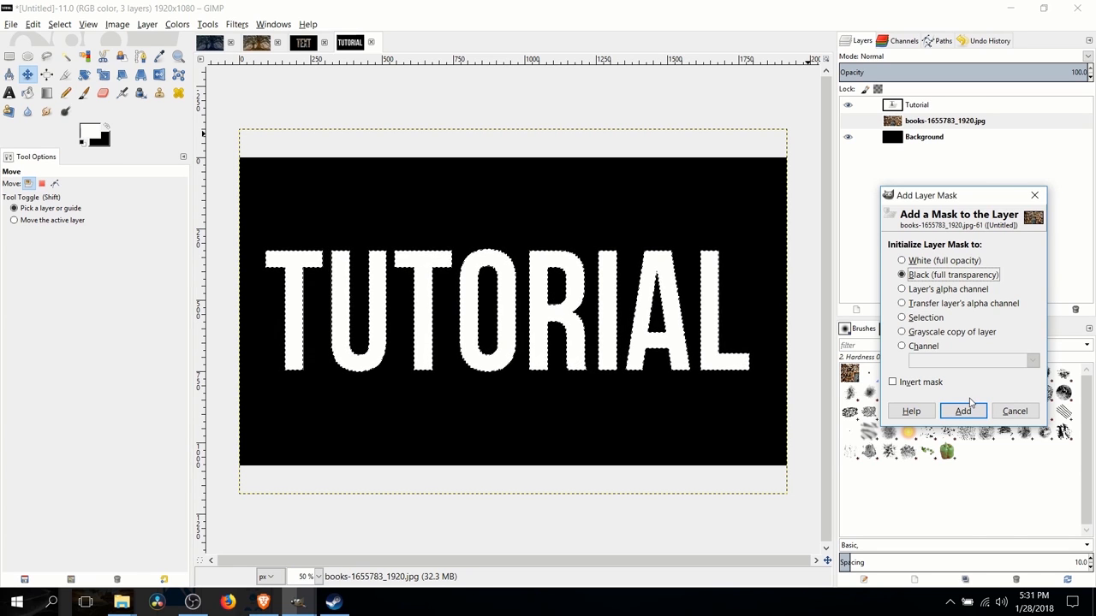
left_click(975, 421)
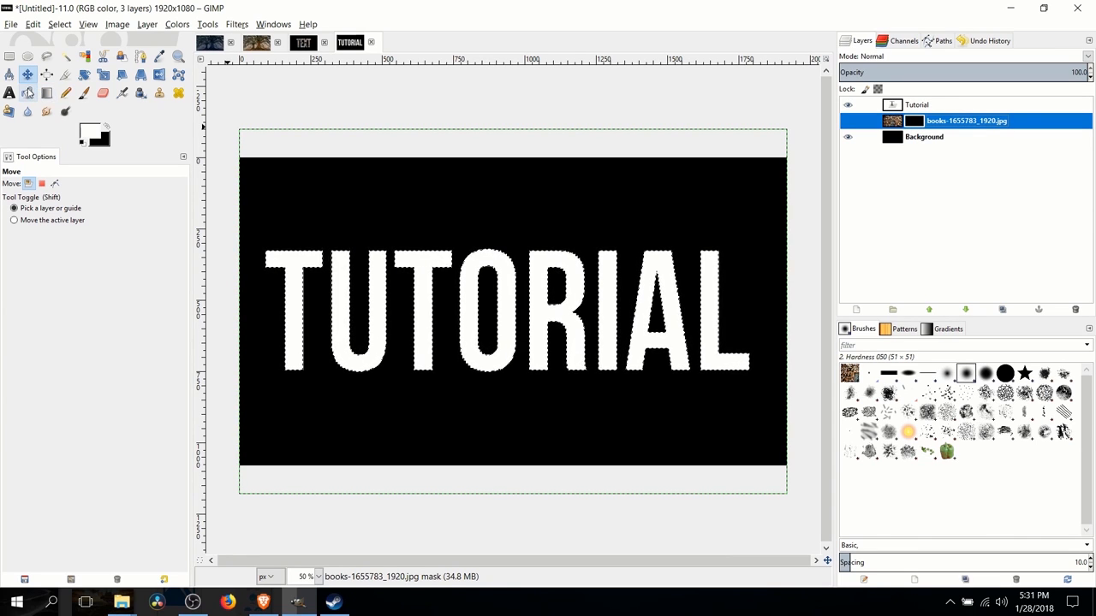
left_click(29, 92)
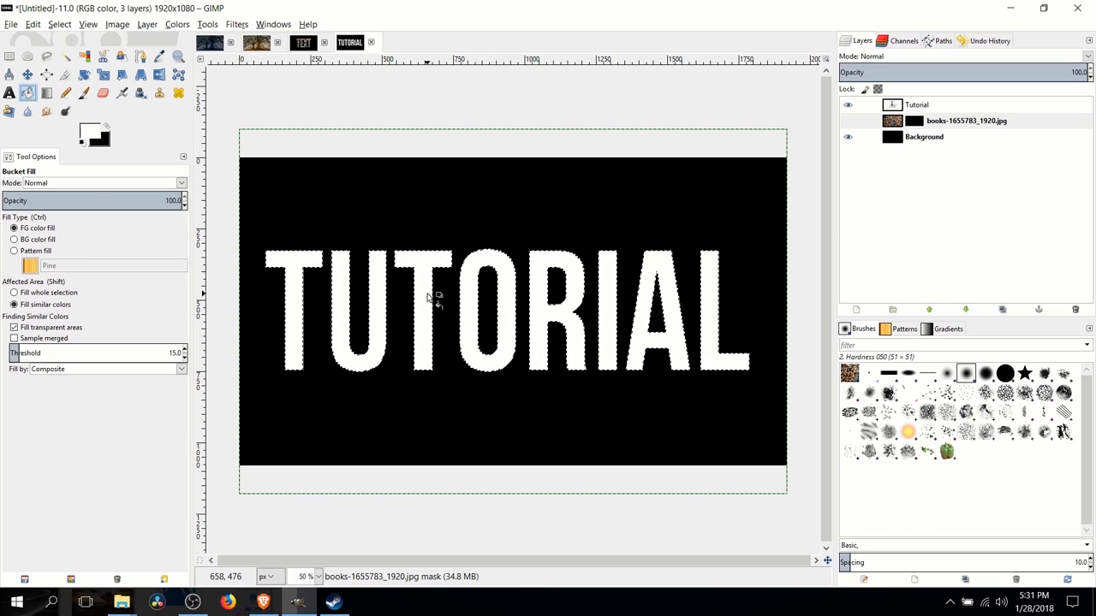
left_click(422, 297)
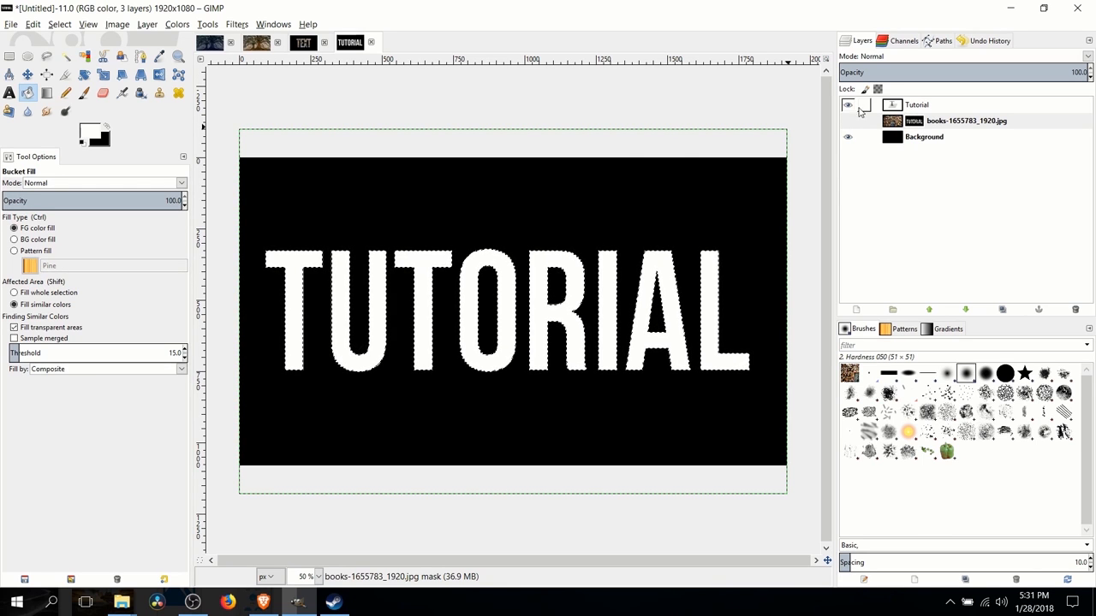
Hide the Tutorial text layer and show the masked books photo layer.
left_click(910, 125)
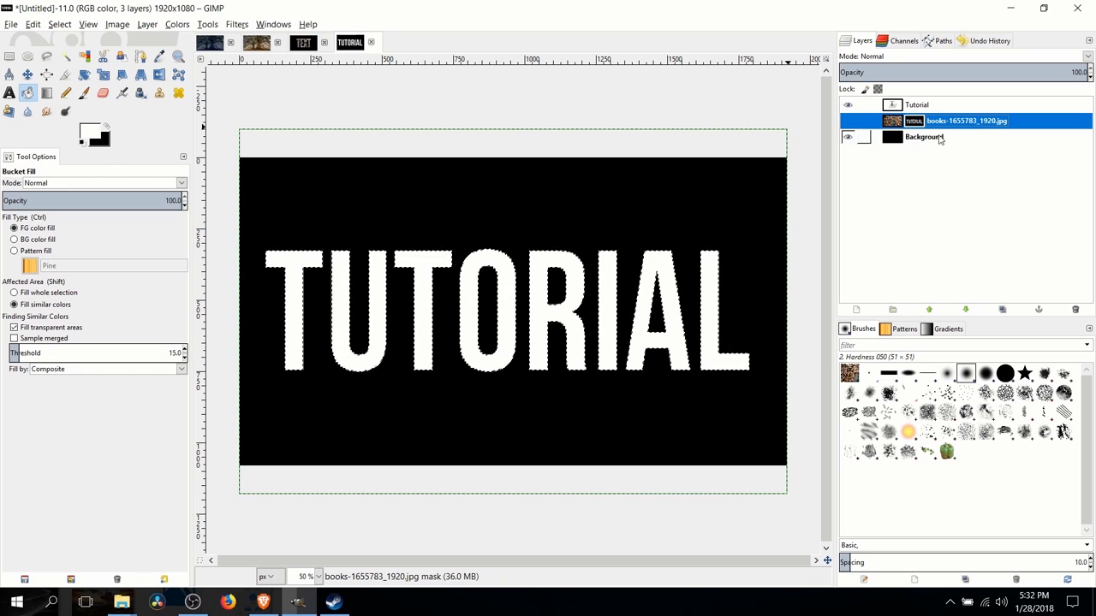
left_click(847, 106)
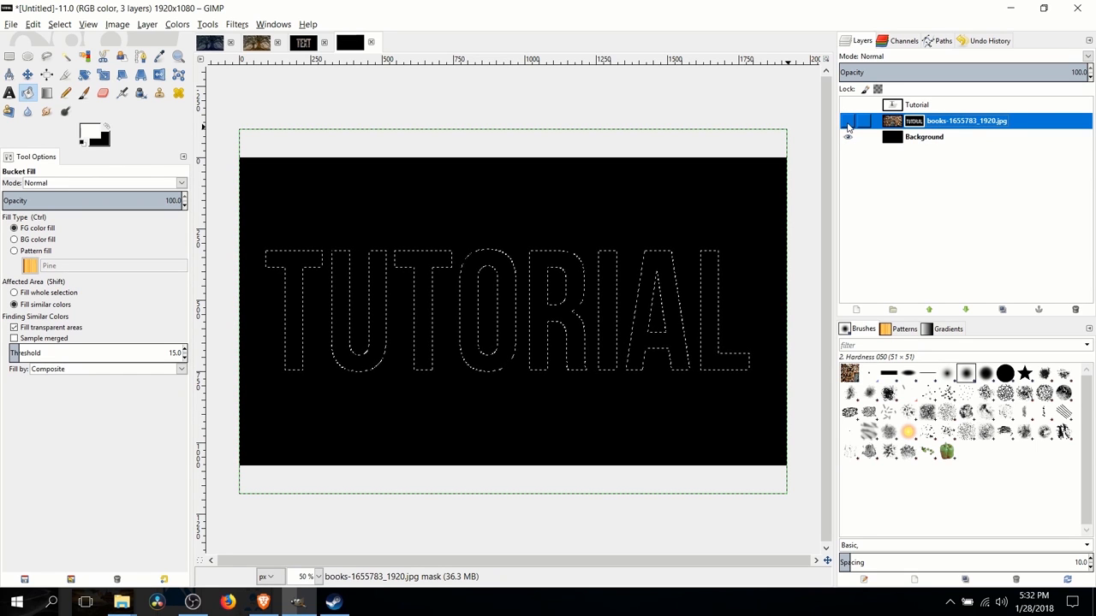
left_click(847, 122)
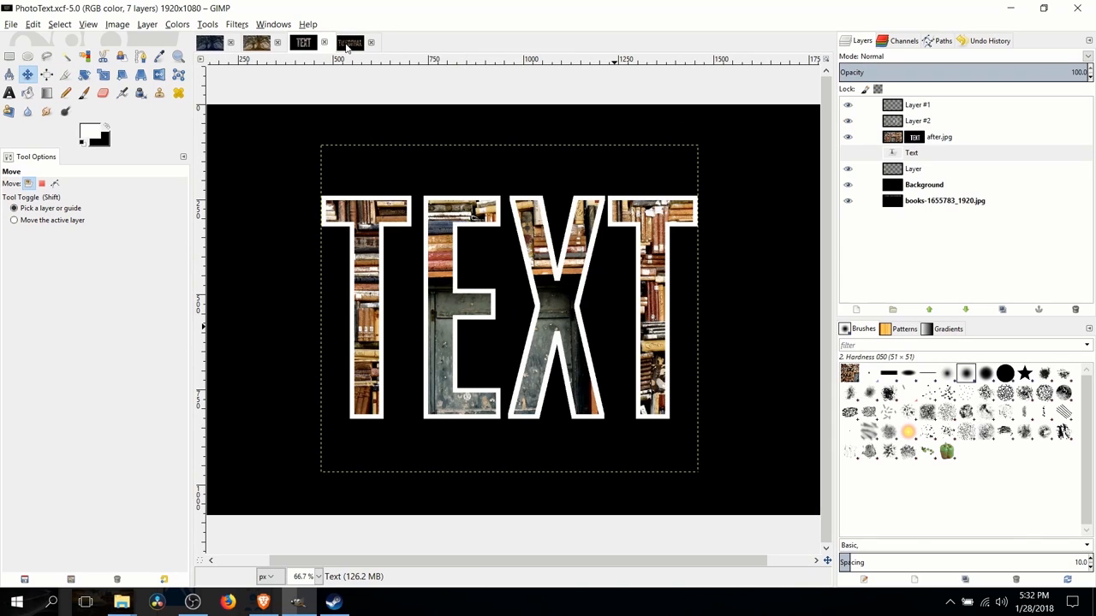
Return to the untitled image and turn the books layer's mask into a selection.
left_click(348, 45)
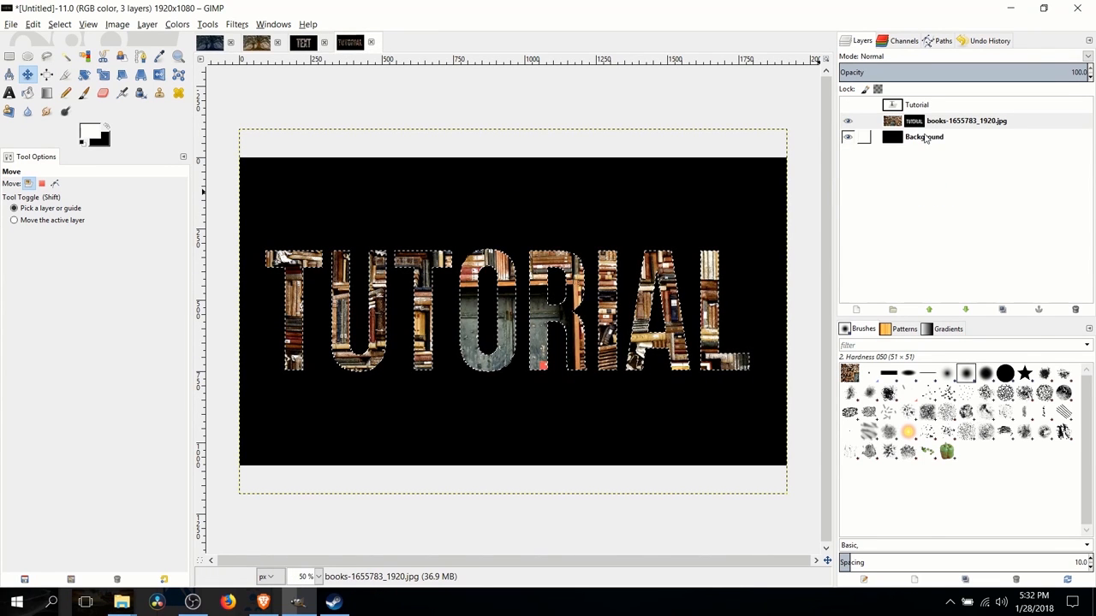
right_click(961, 125)
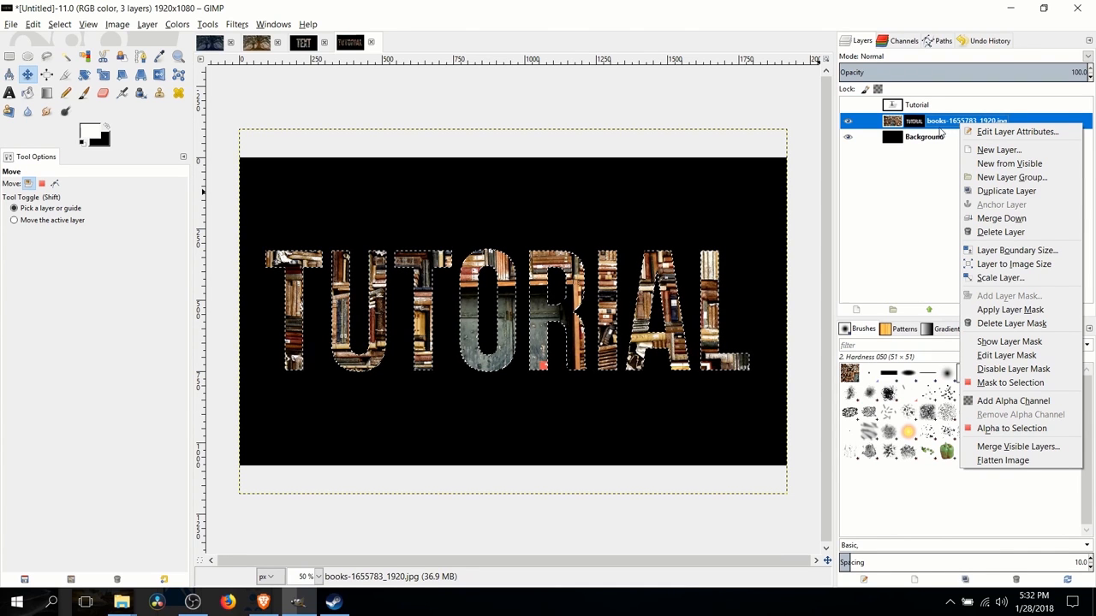
left_click(1016, 383)
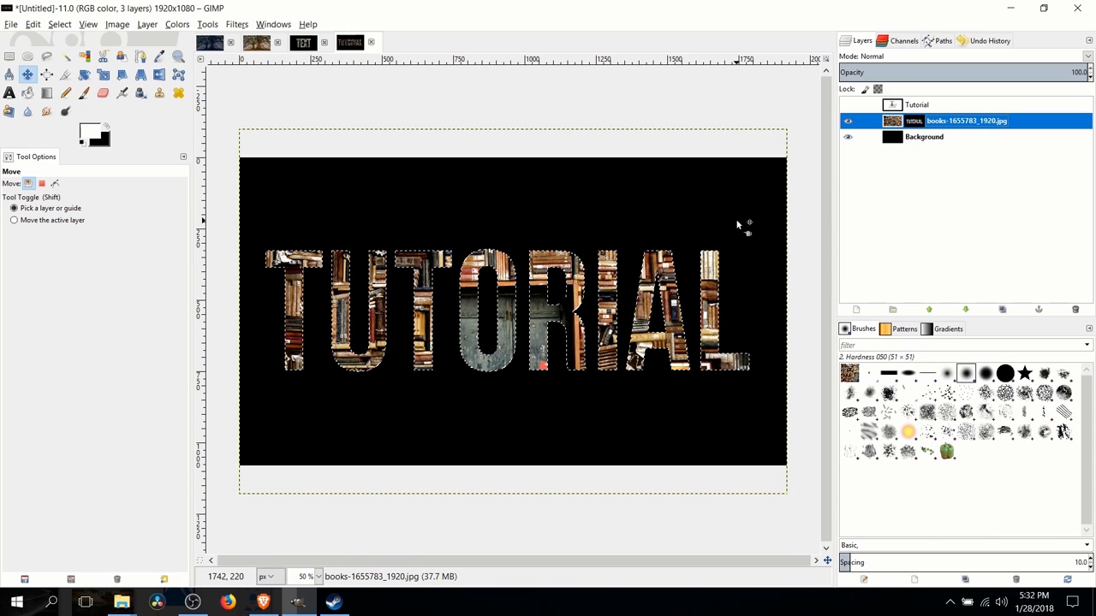
Stroke the letter selection with a 12 px solid white line on a new transparent 1920 × 1080 layer and clear the selection.
left_click(854, 311)
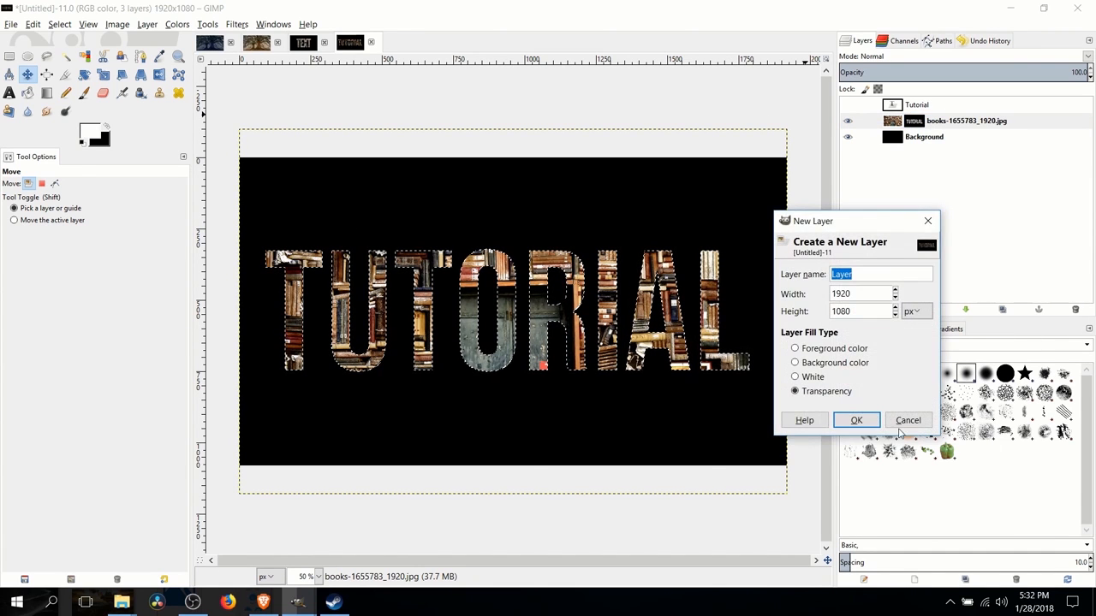
left_click(853, 420)
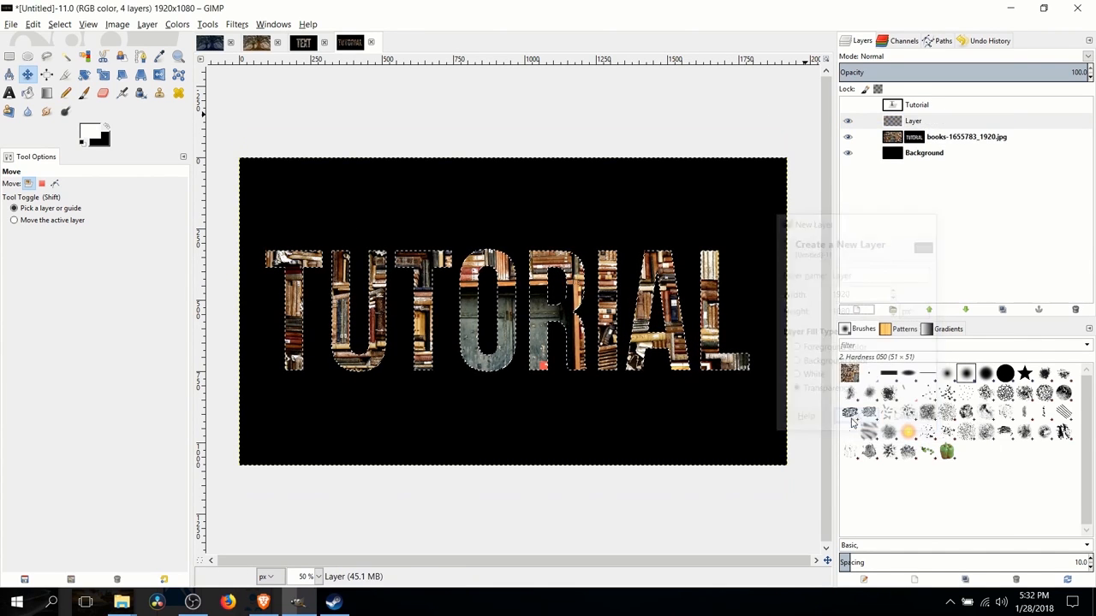
right_click(553, 235)
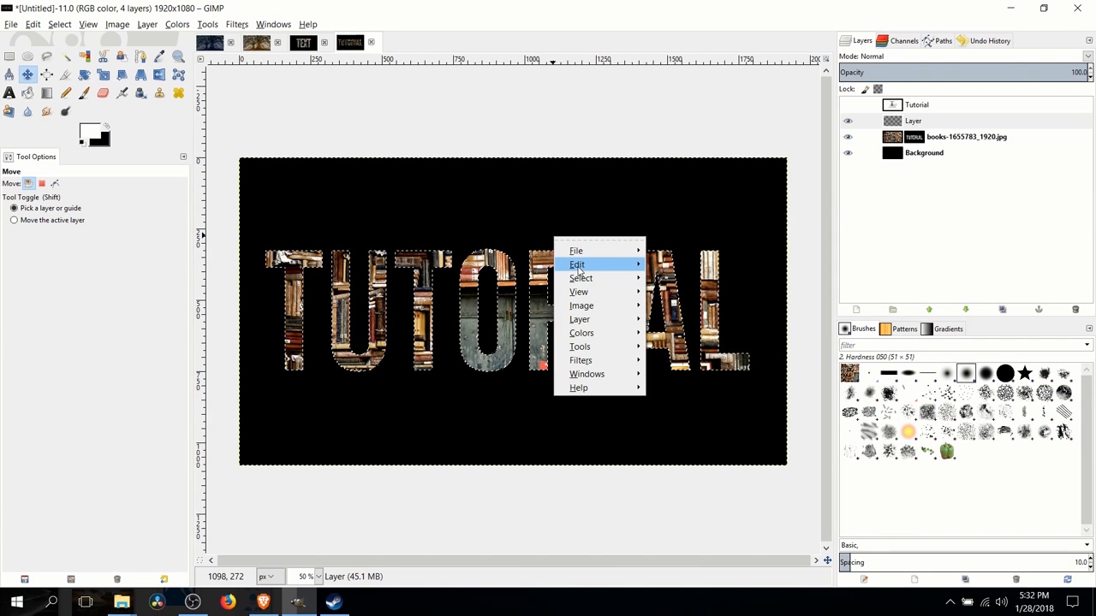
mouse_move(590, 266)
left_click(720, 485)
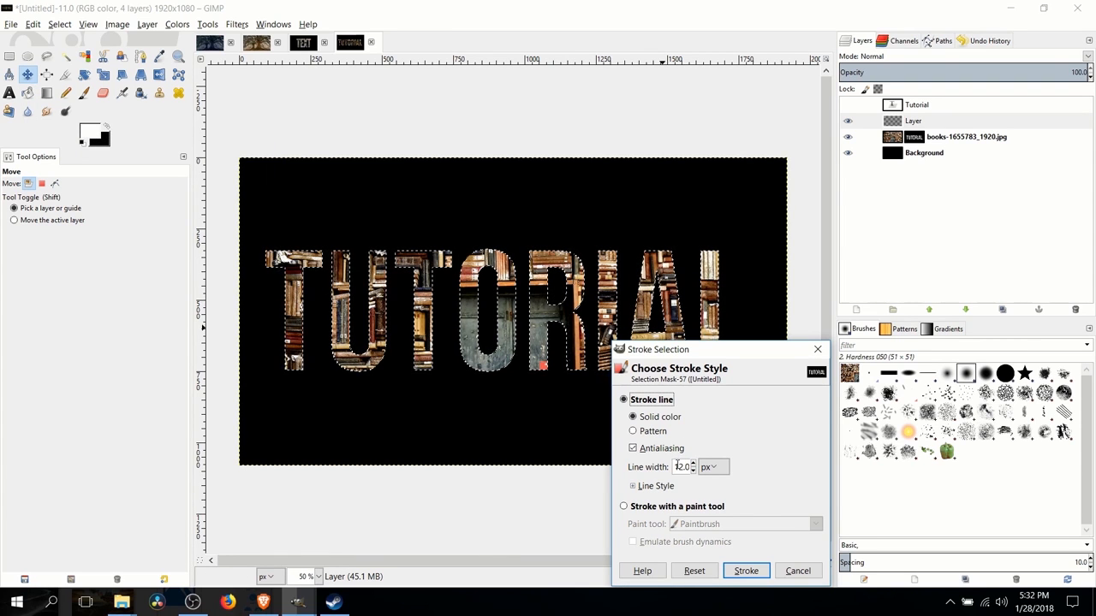
mouse_move(715, 350)
left_mouse_down()
mouse_move(856, 245)
mouse_move(871, 206)
left_mouse_up()
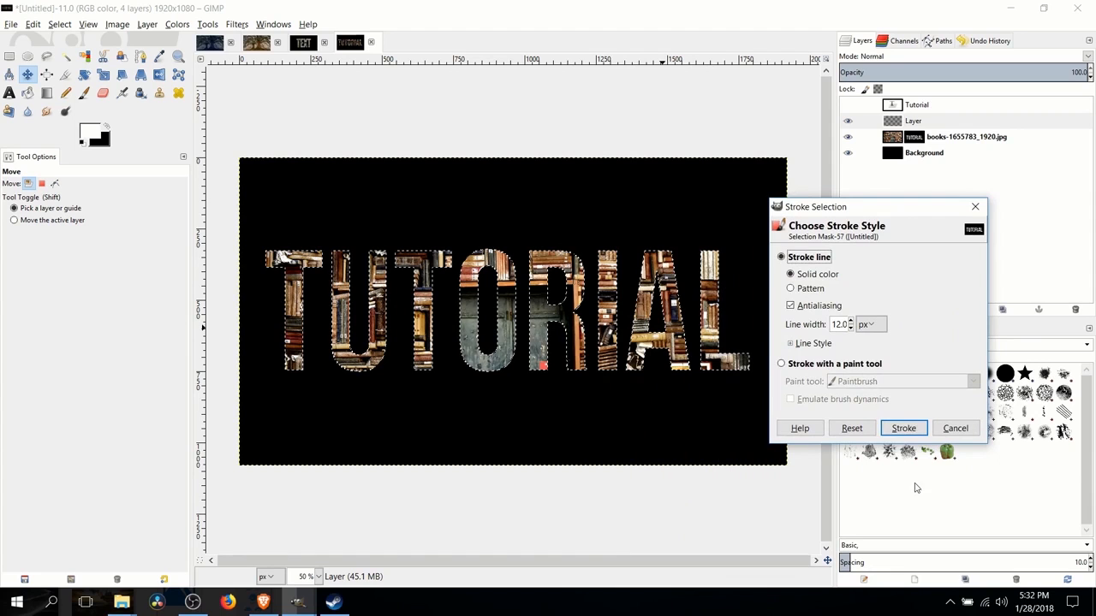
left_click(903, 428)
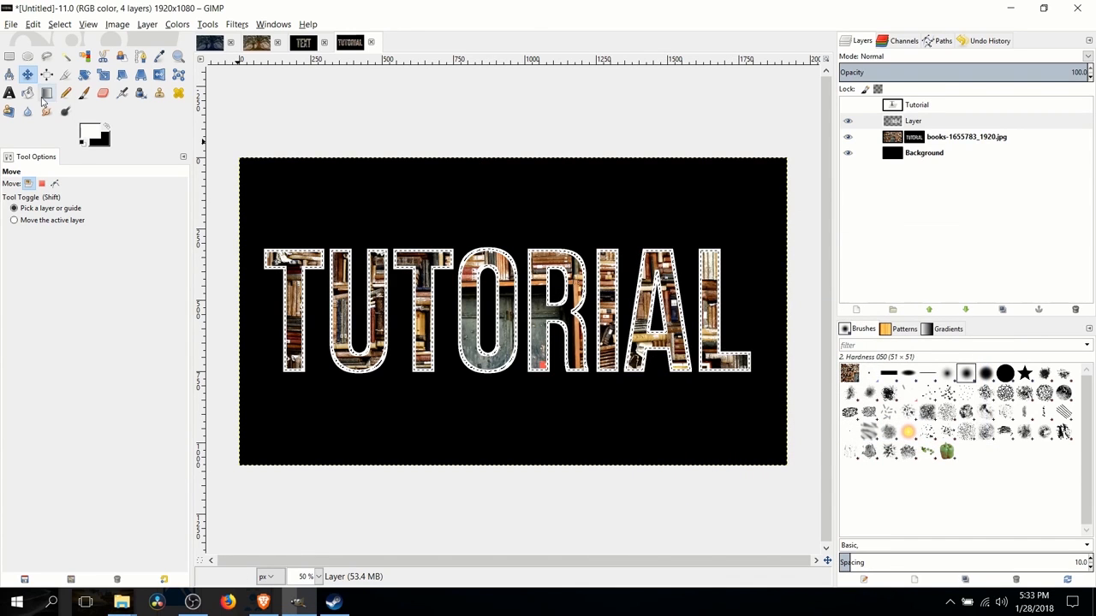
left_click(9, 56)
left_click(360, 183)
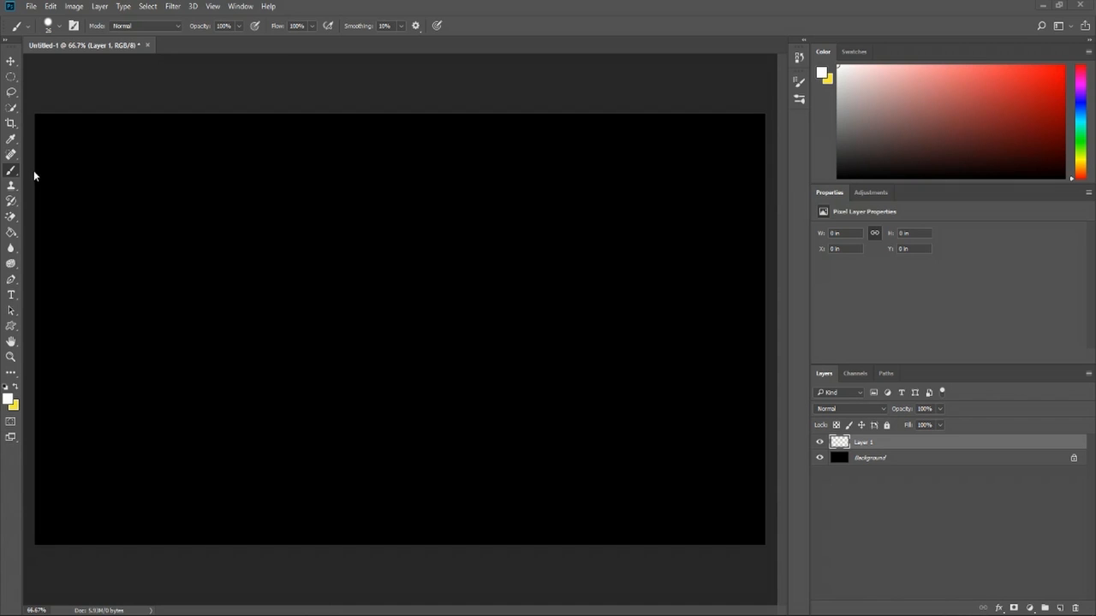
Try a freehand curve, a straight vertical line and a straight horizontal line with the white Brush on Layer 1, undoing each one.
right_click(9, 175)
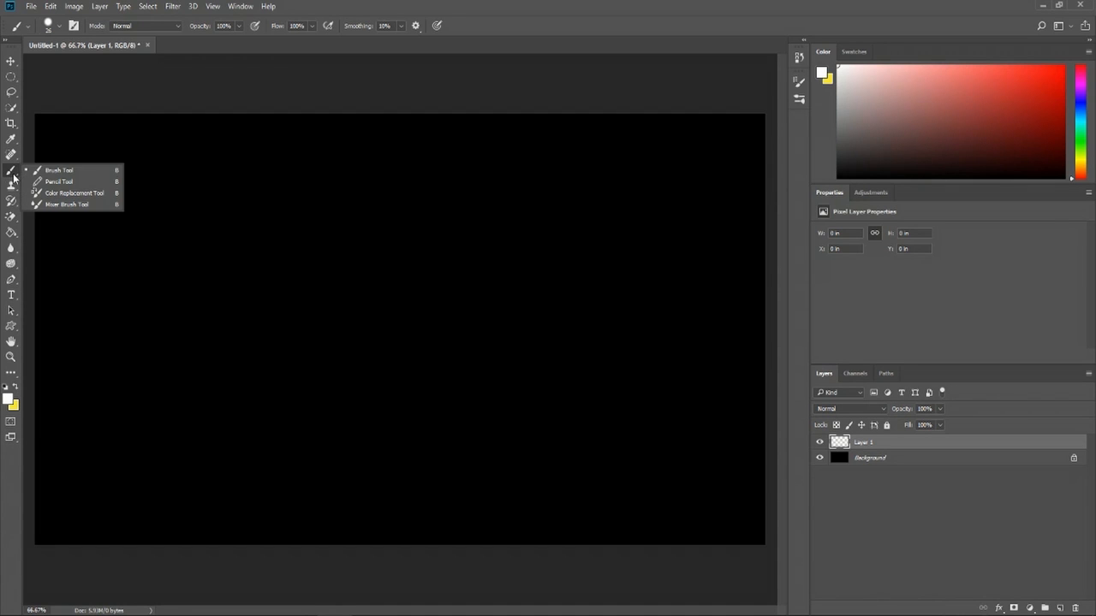
left_click(53, 172)
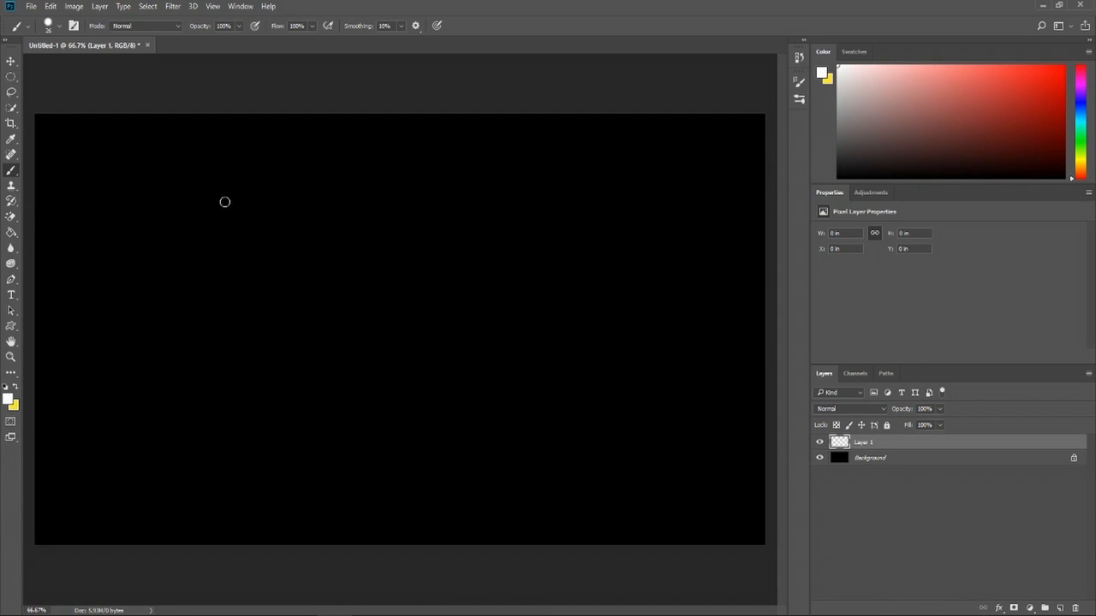
left_click_drag(225, 200, 335, 270)
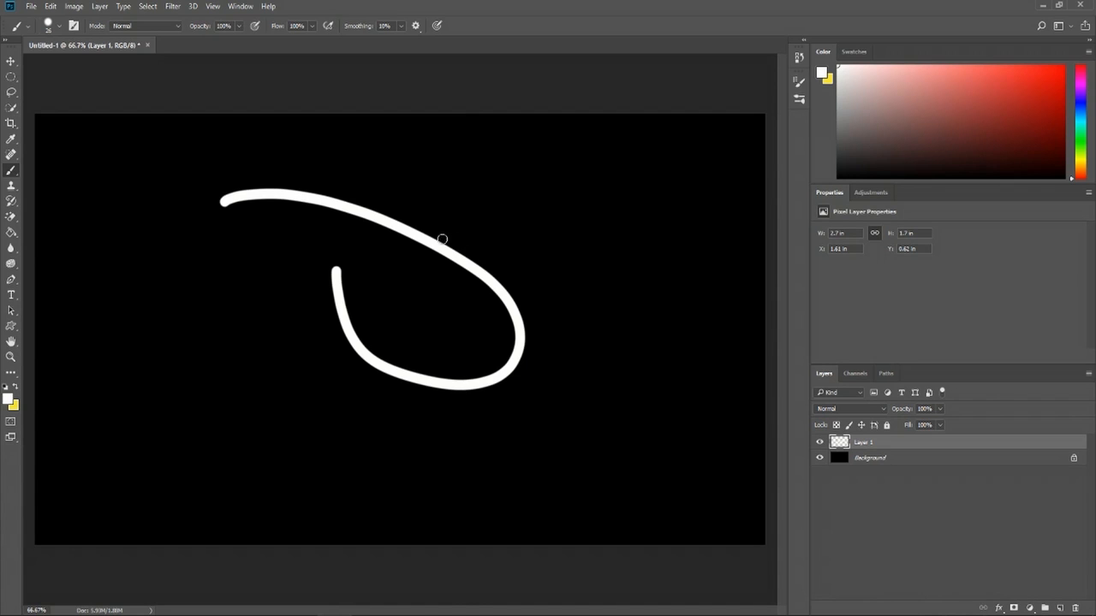
key("ctrl+z")
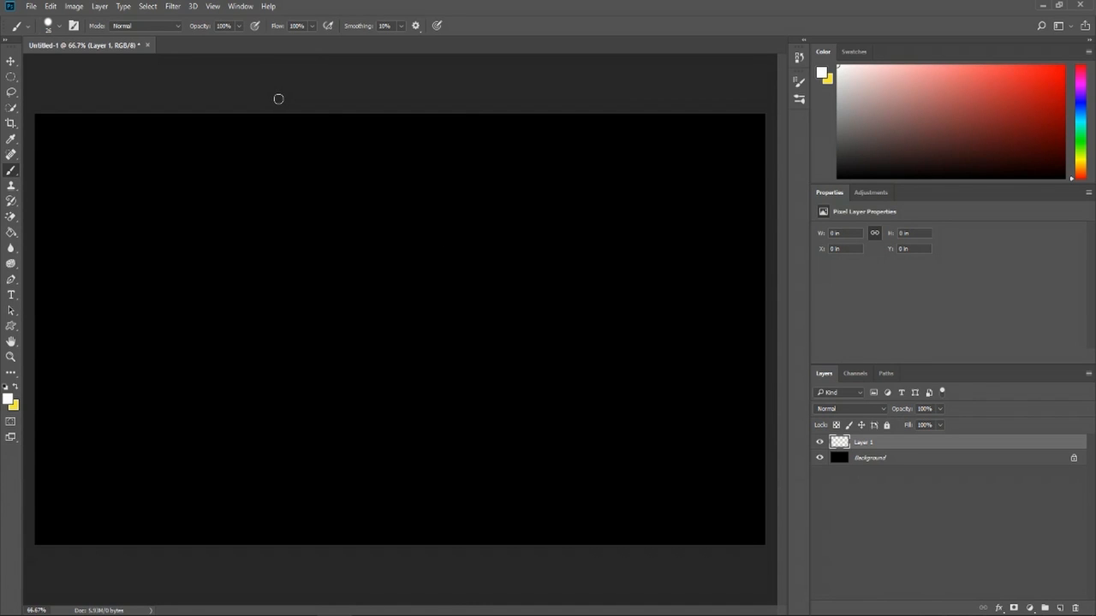
mouse_move(271, 108)
left_mouse_down()
mouse_move(306, 413)
mouse_move(306, 505)
mouse_move(285, 547)
left_mouse_up()
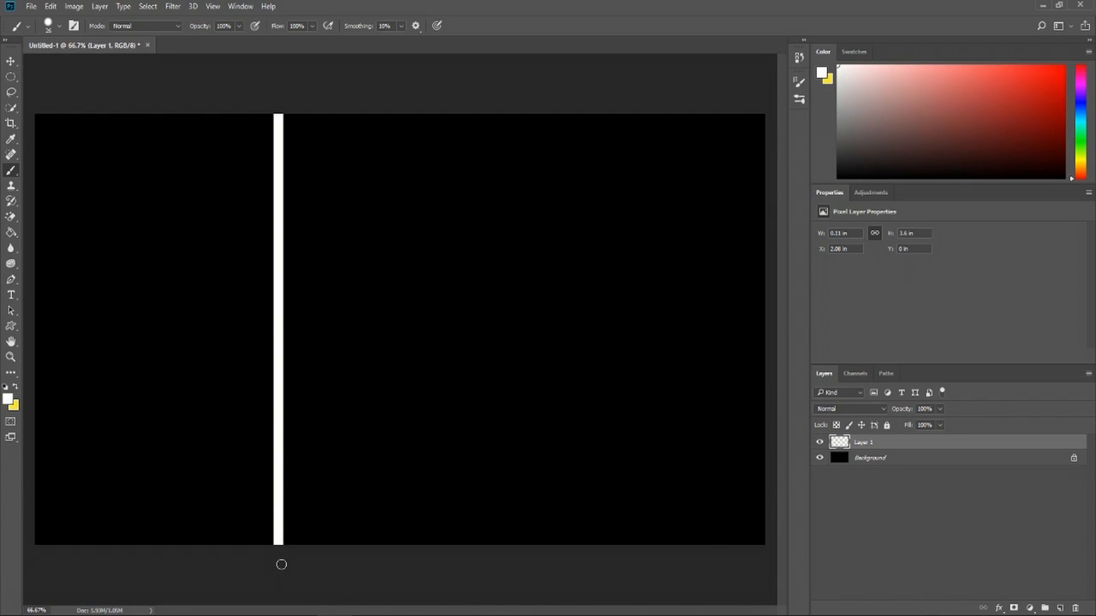
key("ctrl+z")
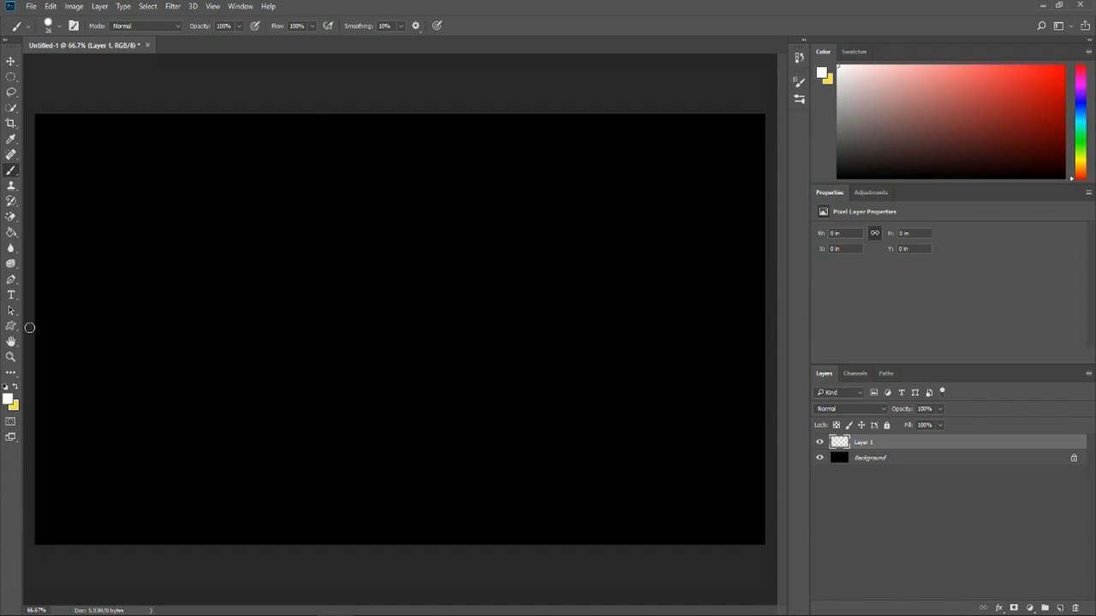
mouse_move(29, 327)
left_mouse_down()
mouse_move(700, 291)
mouse_move(777, 317)
left_mouse_up()
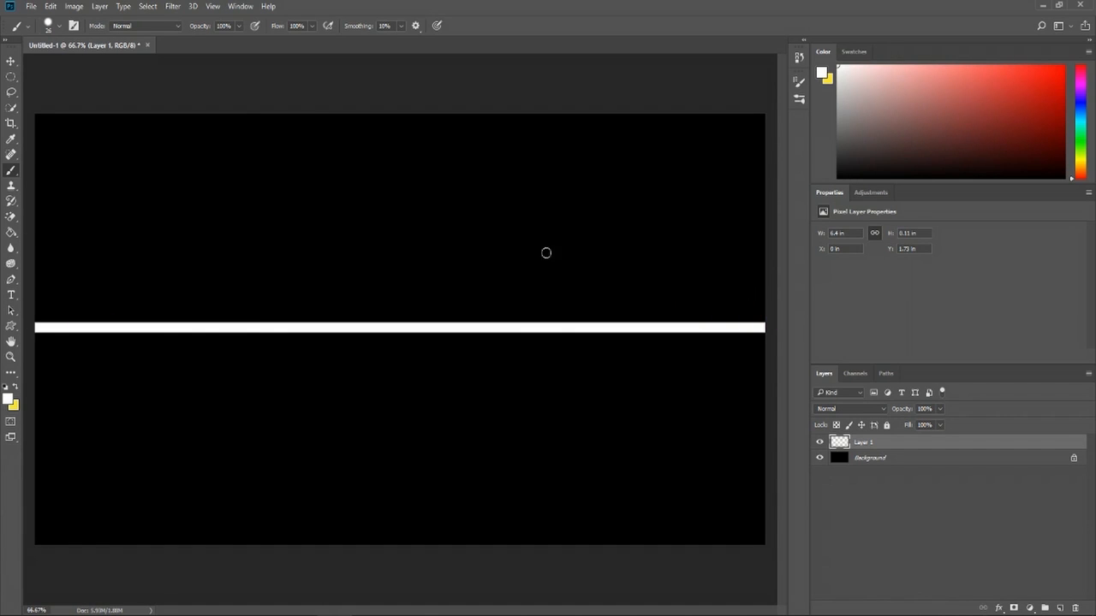
key("ctrl+z")
Switch to the Pencil tool, try a straight vertical and a straight horizontal white stroke on Layer 1, and undo both.
right_click(11, 171)
left_click(49, 182)
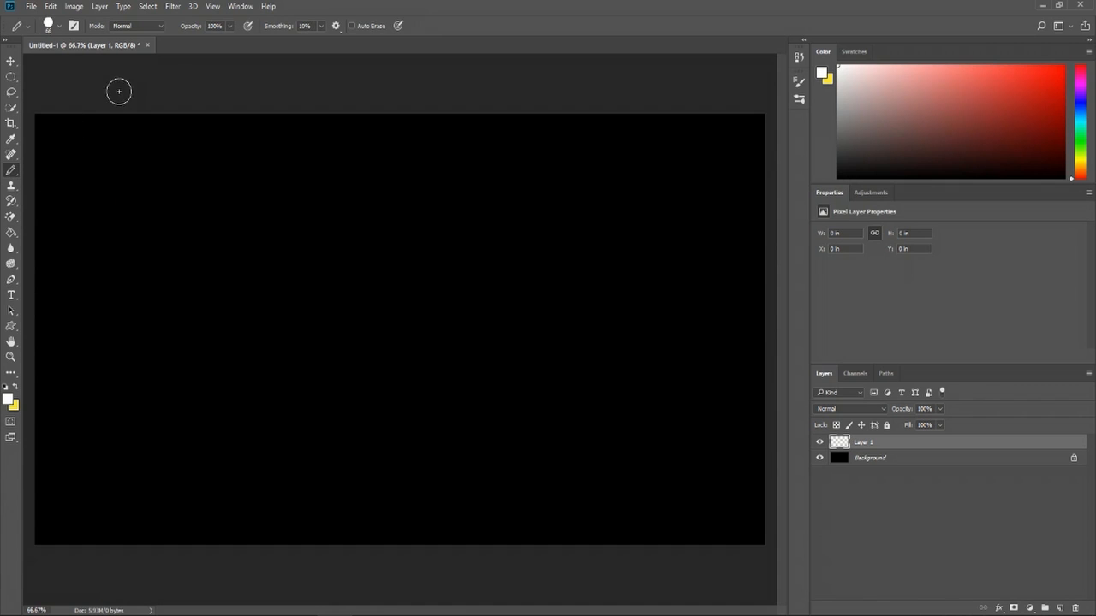
mouse_move(154, 101)
left_mouse_down()
mouse_move(124, 251)
mouse_move(142, 543)
left_mouse_up()
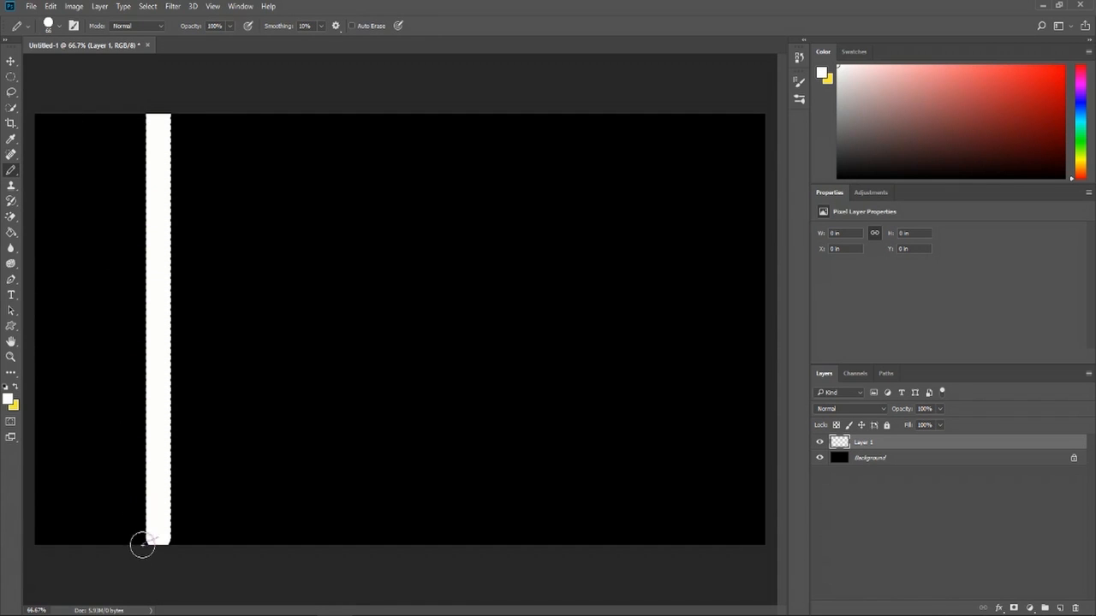
left_click_drag(176, 277, 770, 275)
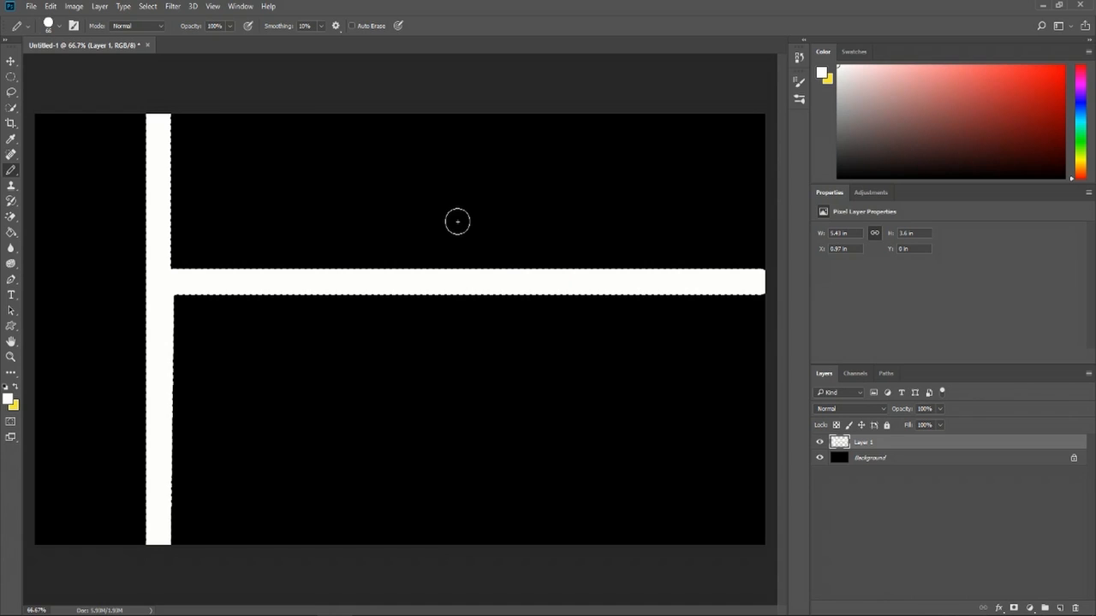
key("ctrl+z")
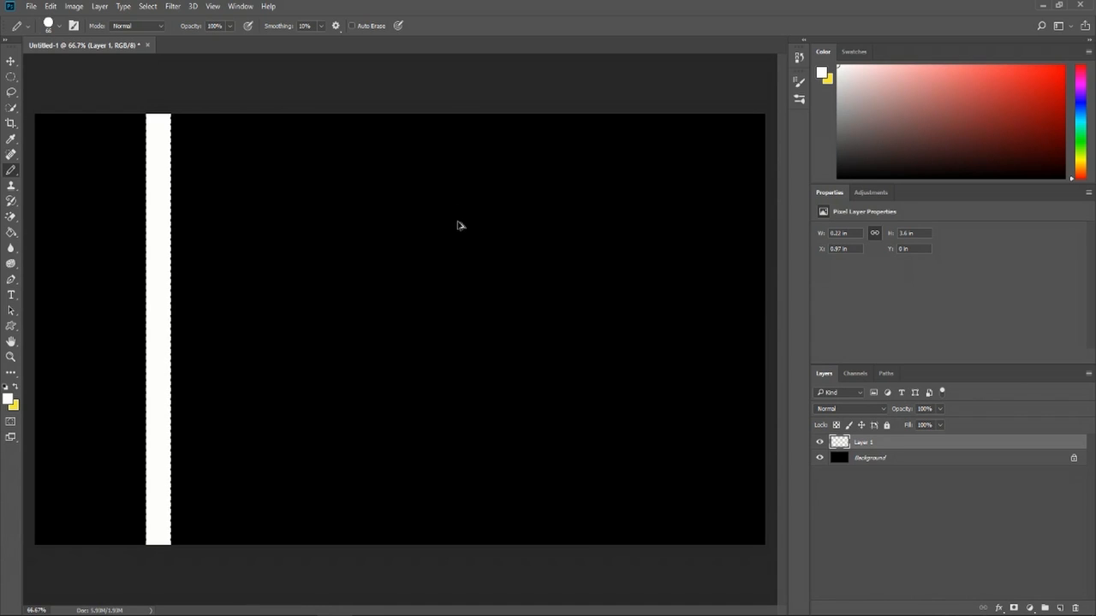
key("ctrl+z")
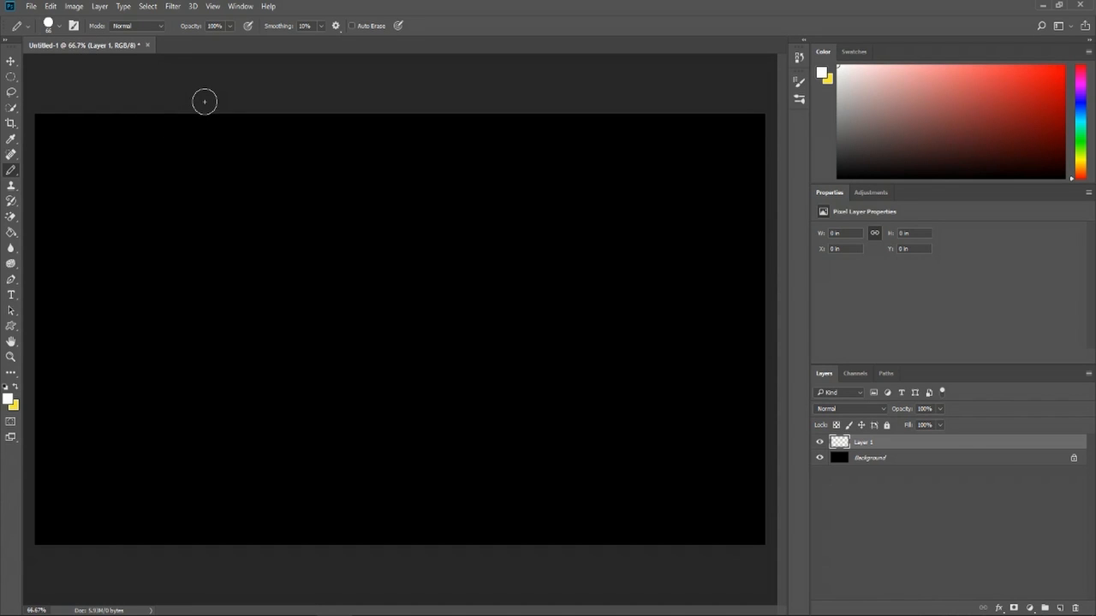
left_click(212, 7)
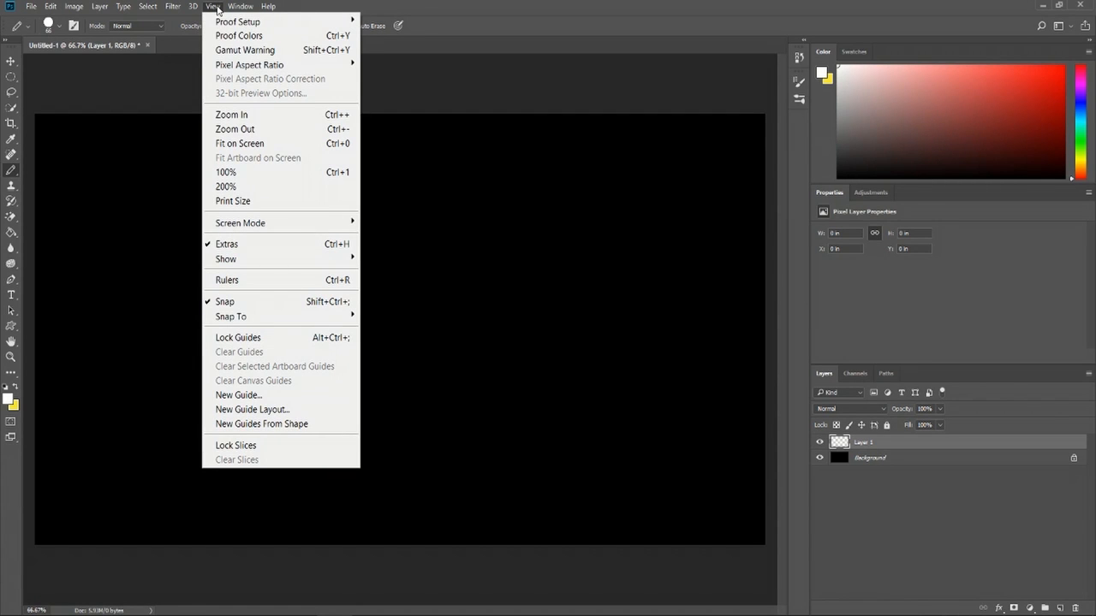
left_click(261, 410)
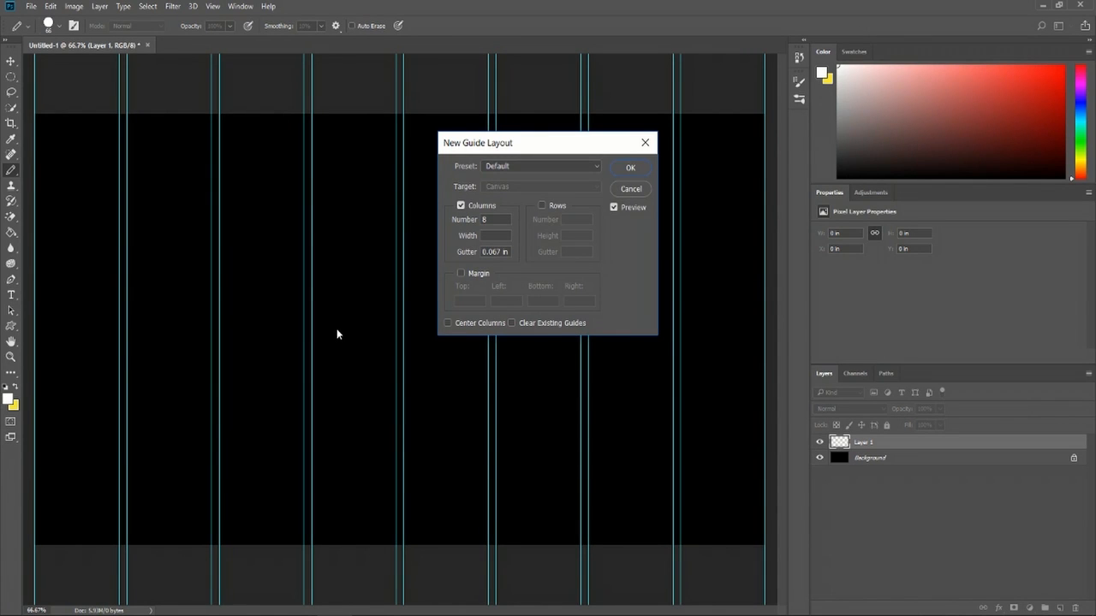
left_click(506, 166)
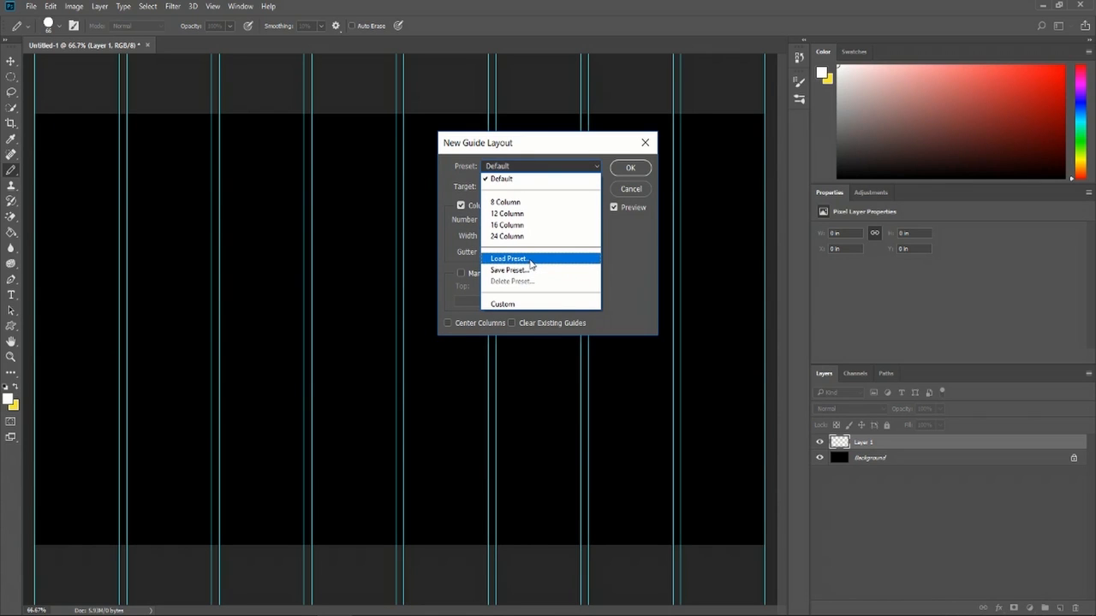
left_click(587, 173)
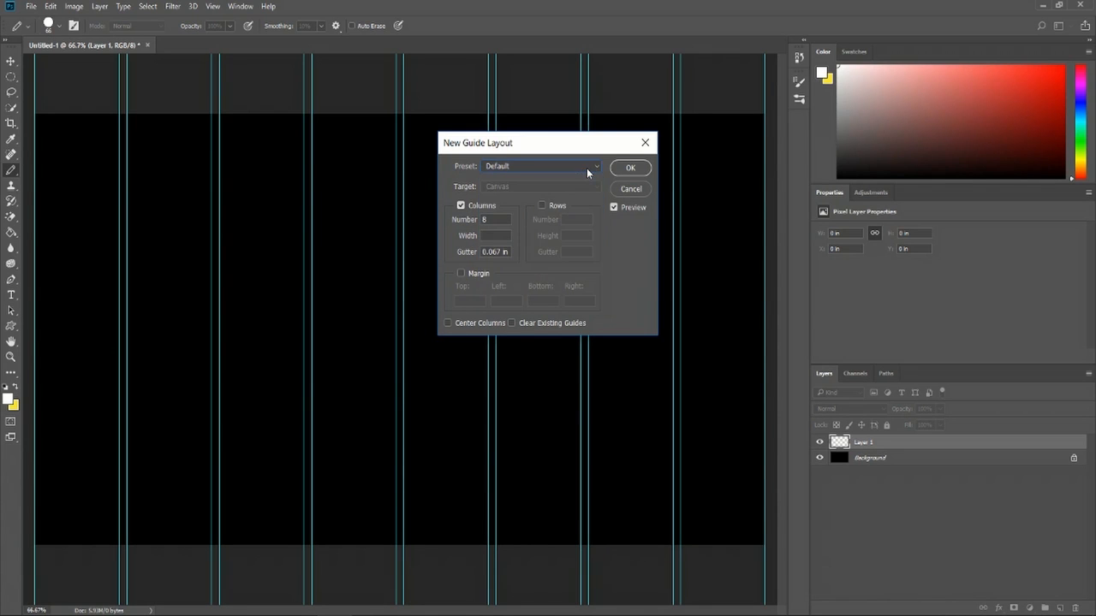
left_click(630, 190)
left_click(213, 6)
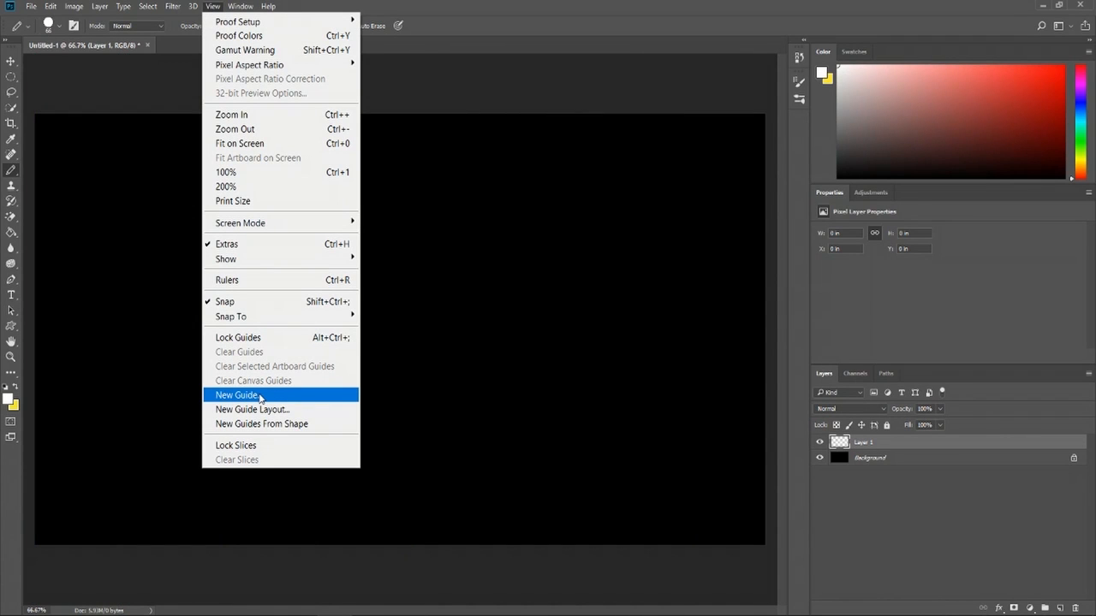
left_click(237, 395)
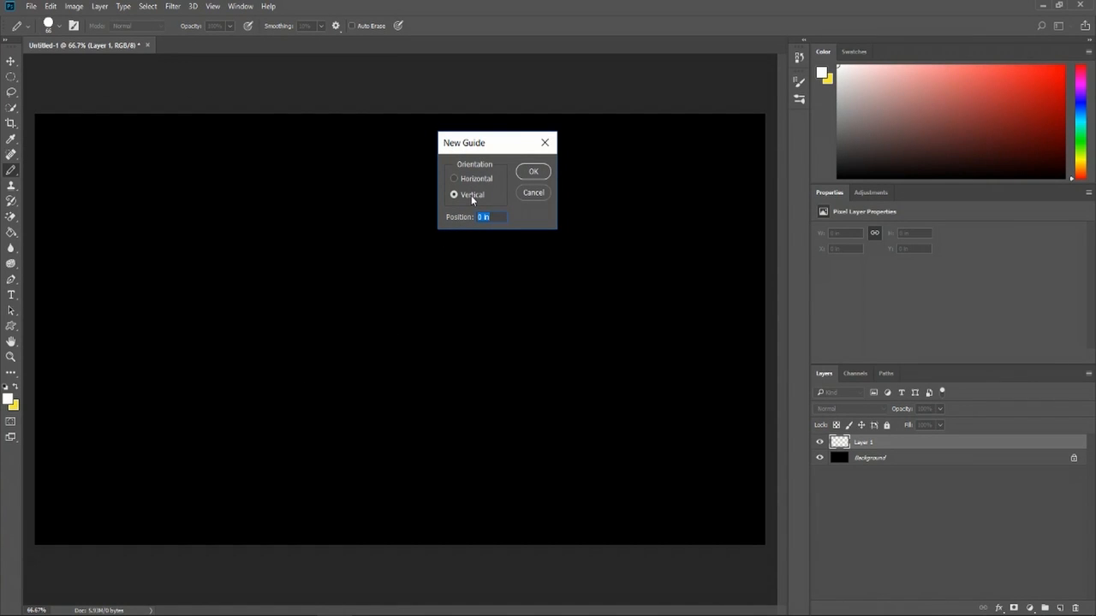
left_click_drag(503, 218, 397, 221)
left_click(532, 193)
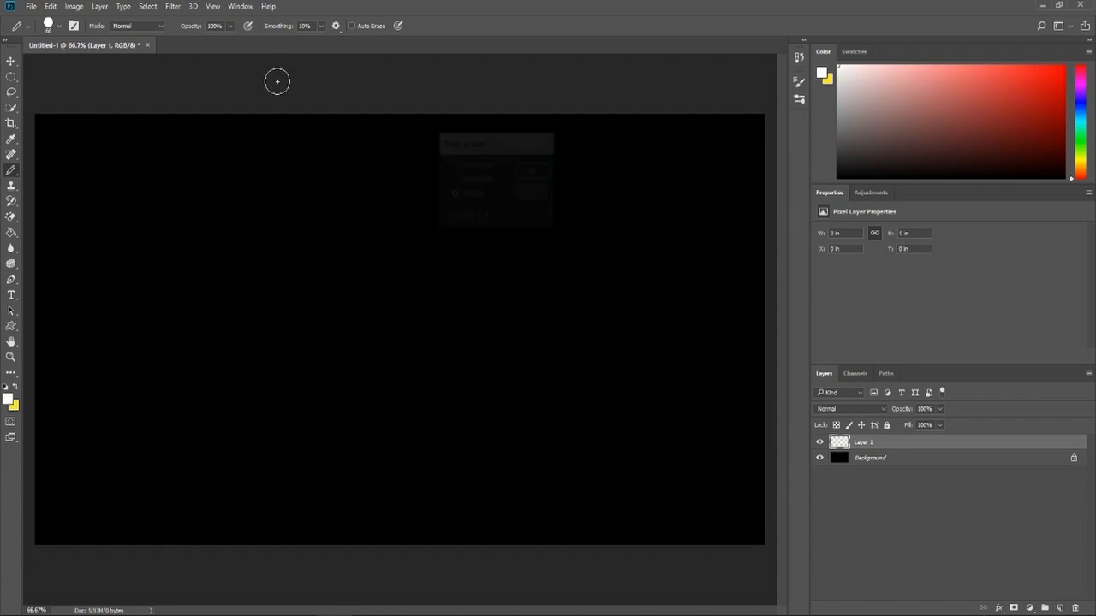
Show the rulers around the canvas and set their units to pixels.
left_click(213, 7)
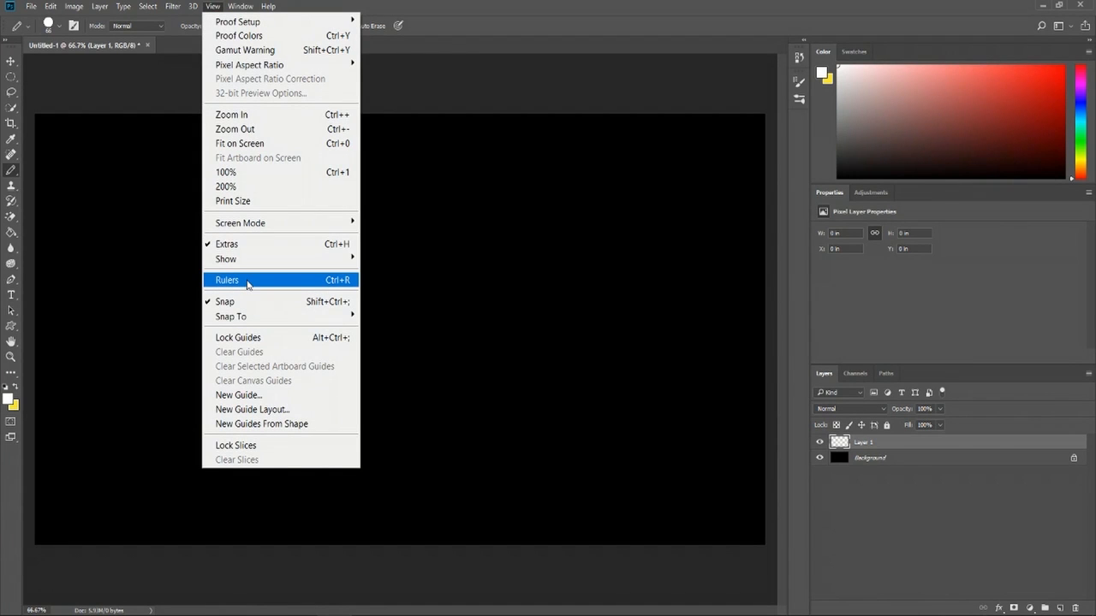
left_click(248, 284)
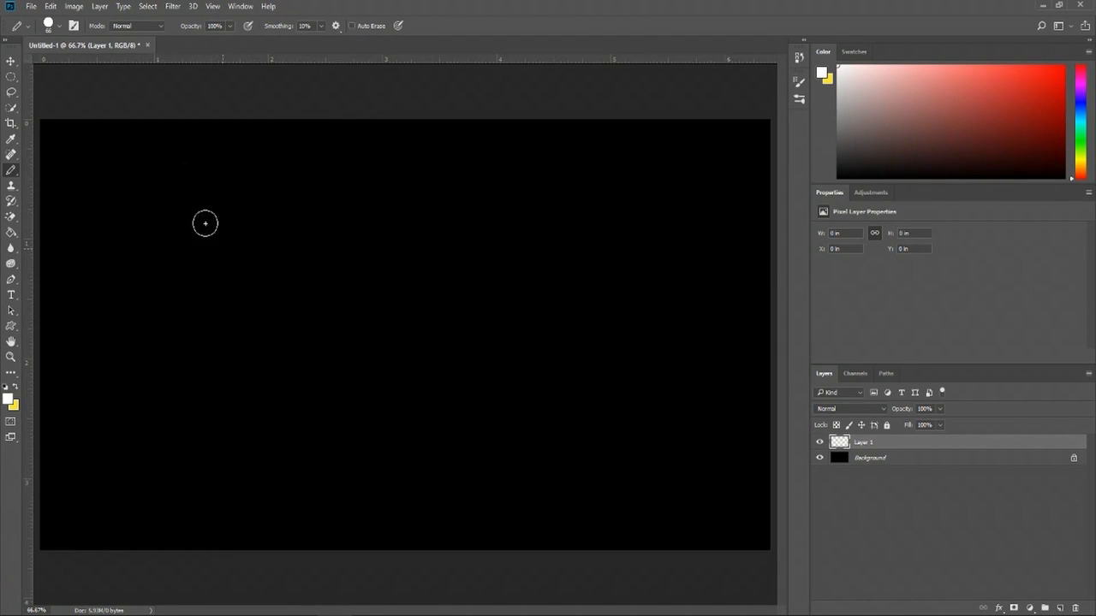
right_click(173, 62)
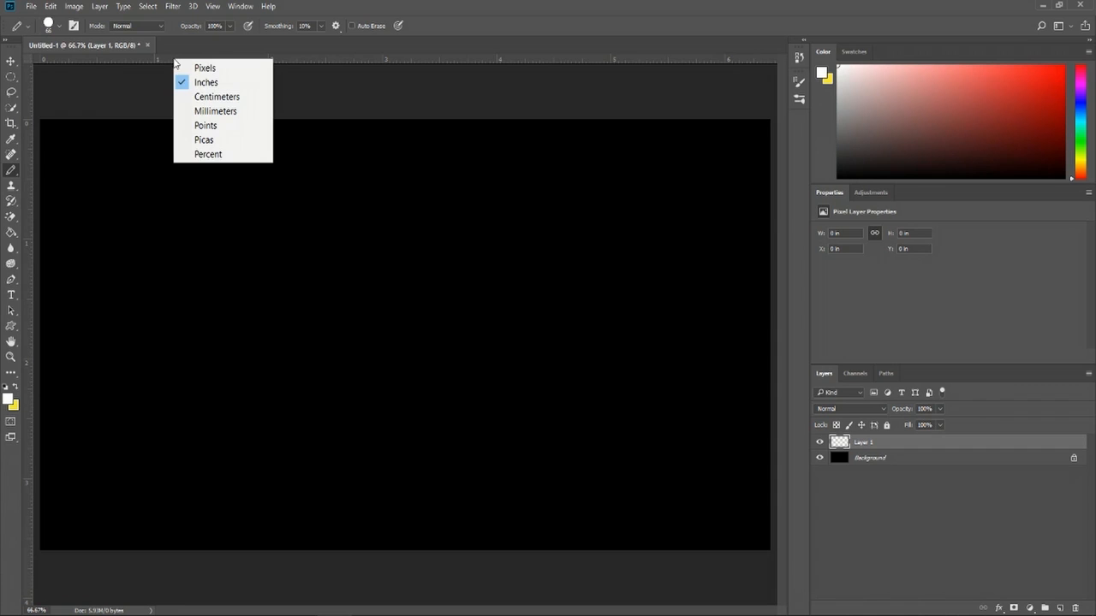
left_click(191, 65)
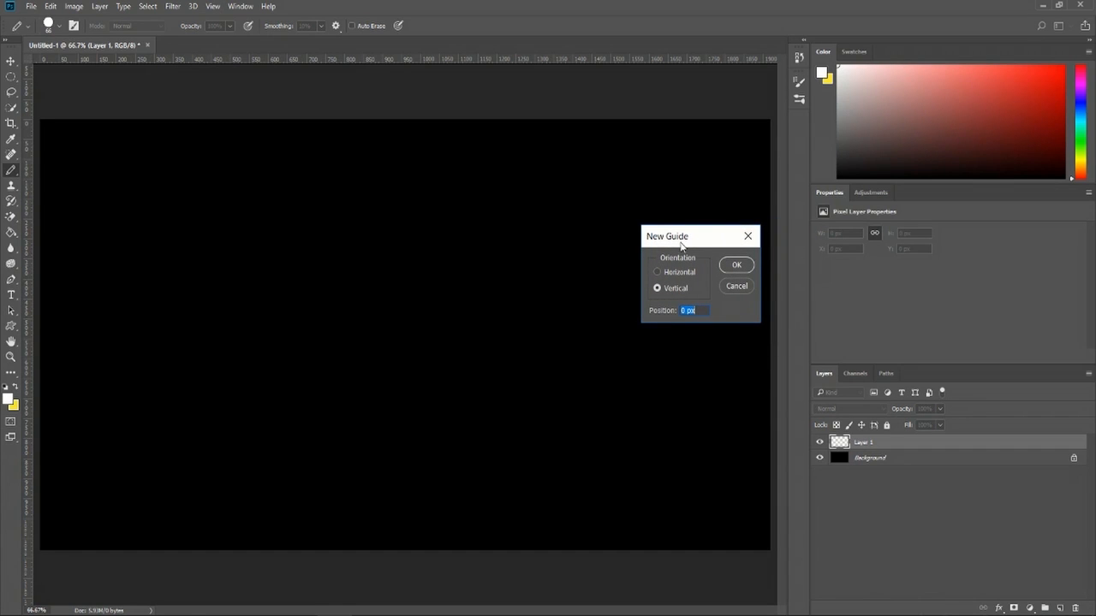
Add a vertical guide at 960 px.
left_click(699, 314)
type("960")
left_click(729, 265)
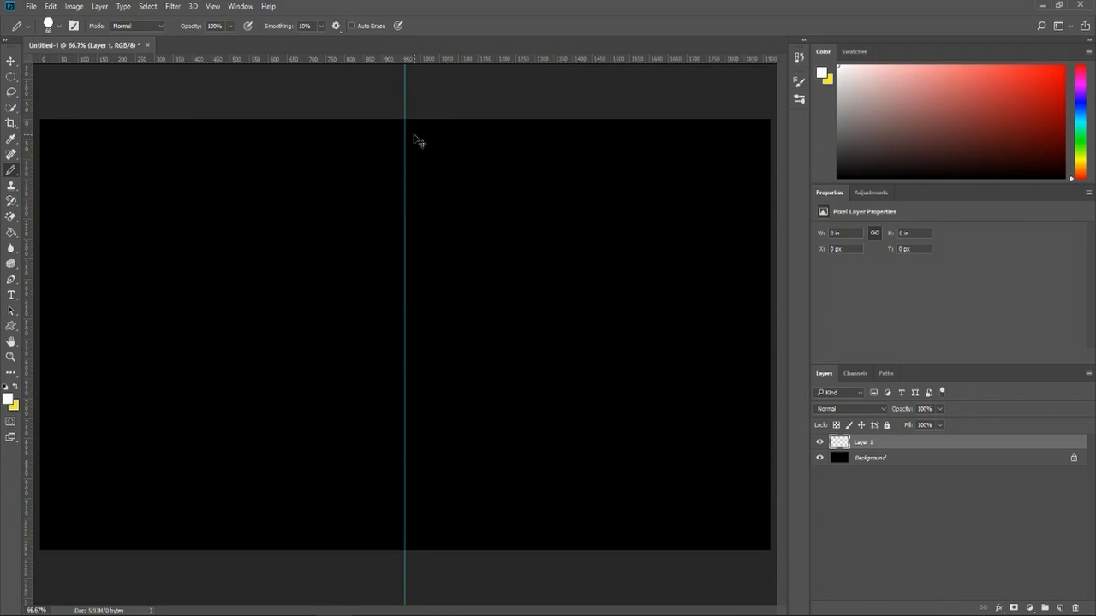
Add a horizontal guide at 540 px.
scroll(475, 211, "down", 1)
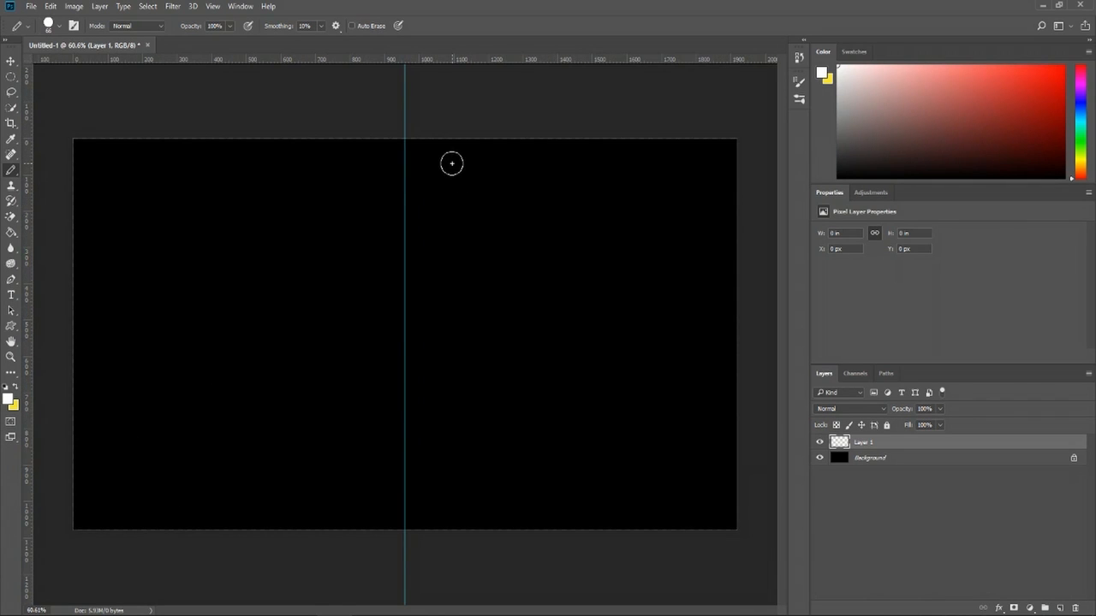
left_click(214, 7)
left_click(285, 395)
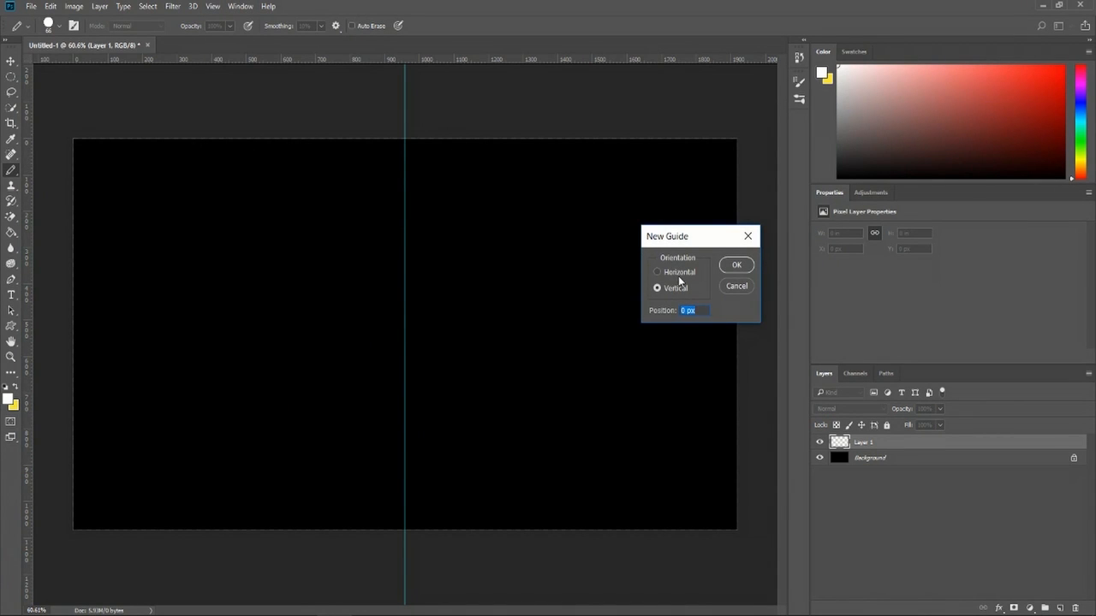
left_click_drag(704, 309, 624, 312)
type("540 p")
left_click(735, 262)
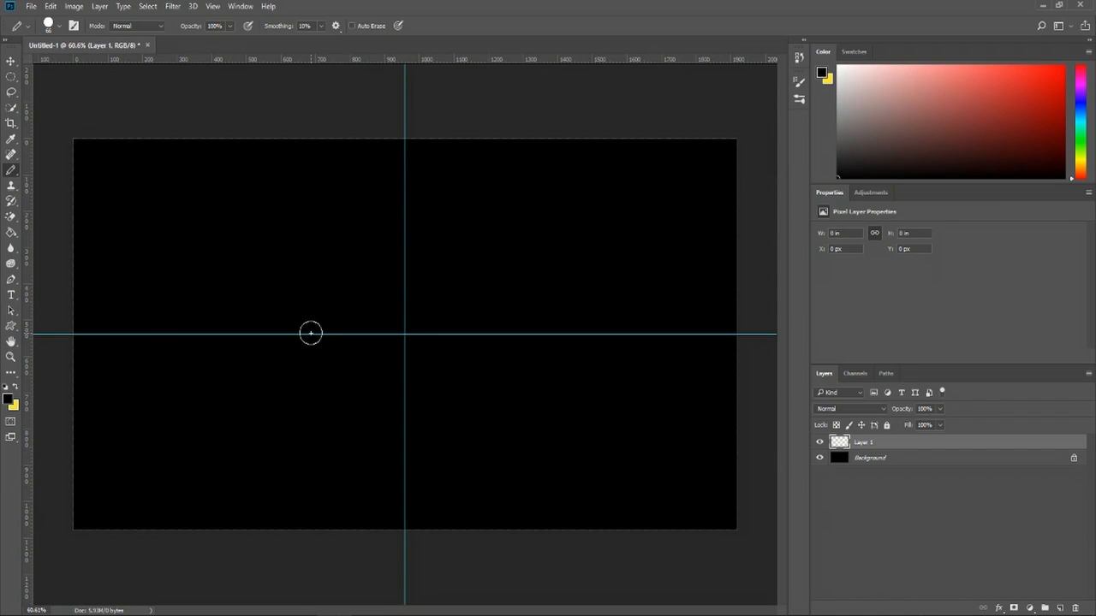
Check whether guides are among the active Snap To options.
left_click(220, 6)
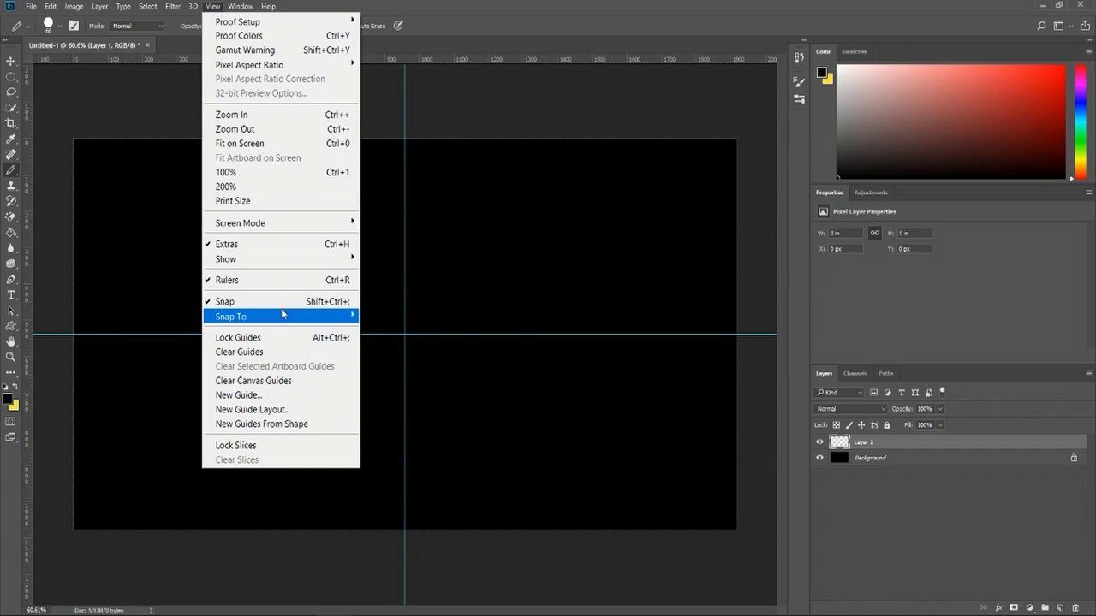
mouse_move(282, 322)
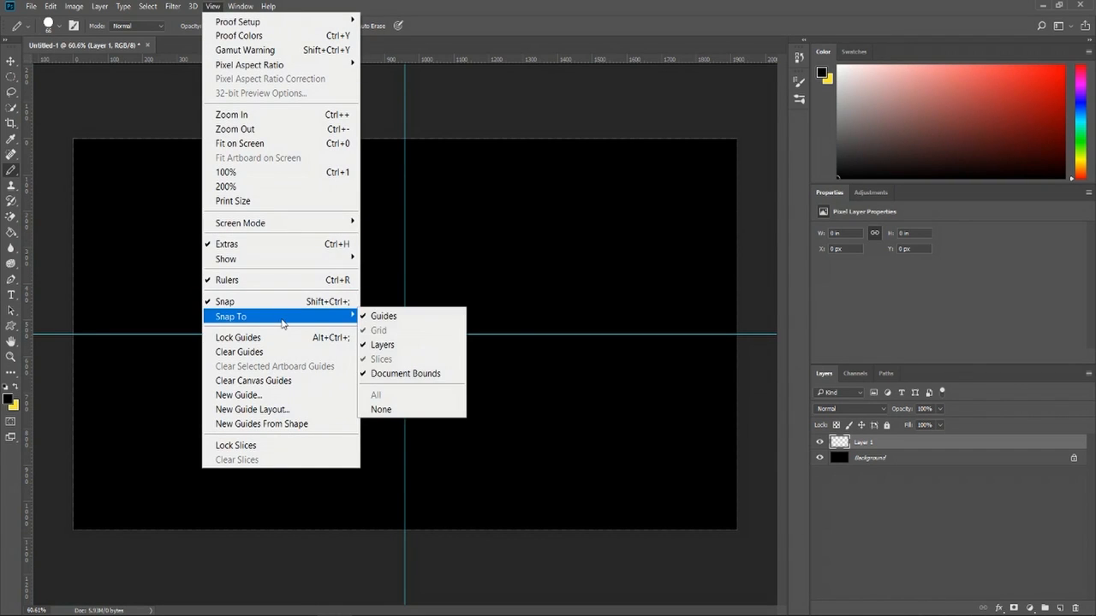
left_click(409, 322)
left_click(213, 6)
left_click(213, 6)
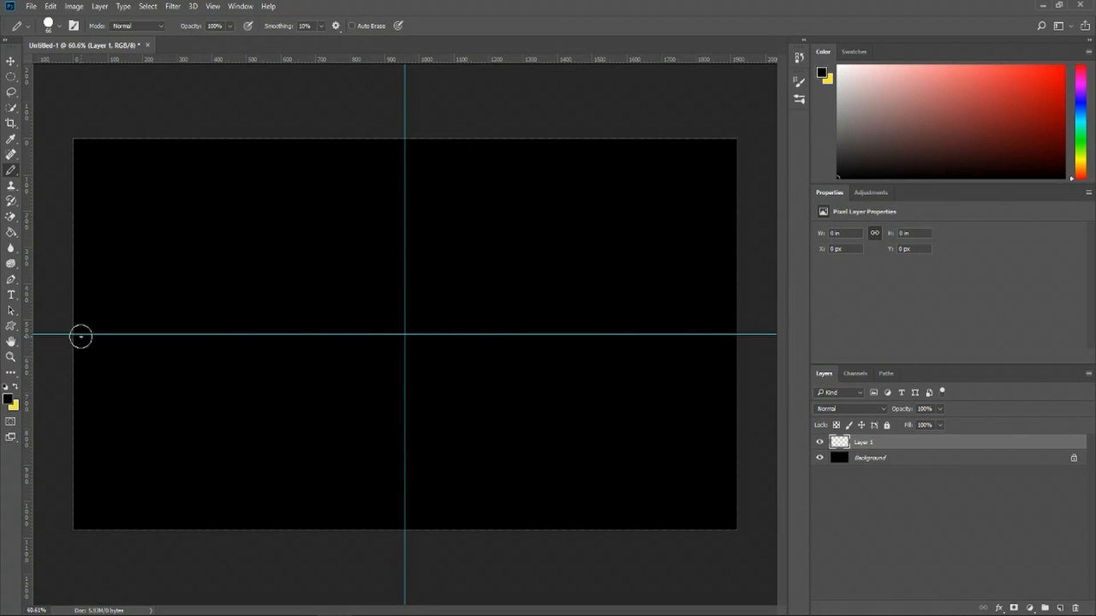
Set the foreground colour to white (ffffff) and paint a straight pencil stroke across the canvas along the horizontal guide.
left_click(8, 398)
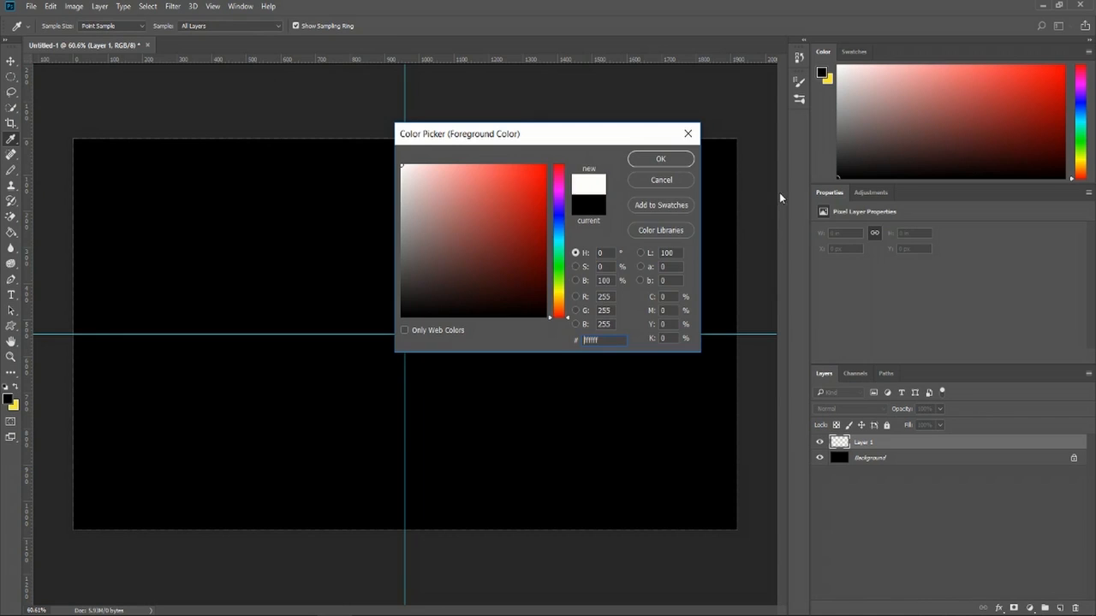
left_click(659, 160)
left_click_drag(78, 333, 750, 332)
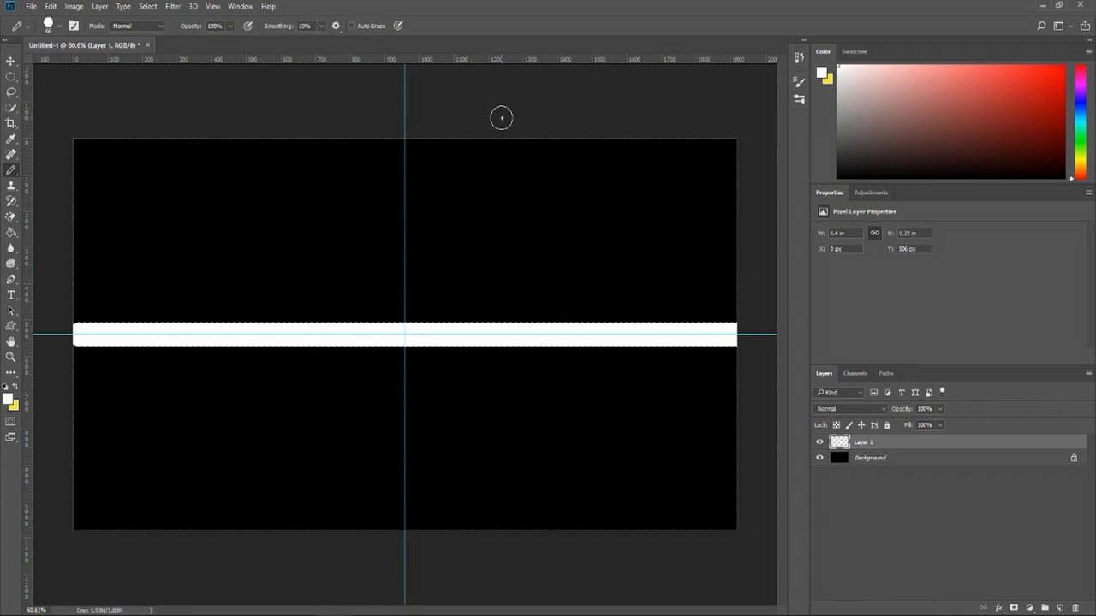
Try a vertical pencil stroke away from the guide, undo it, and paint one down the vertical guide past the canvas centre.
left_click_drag(501, 117, 490, 557)
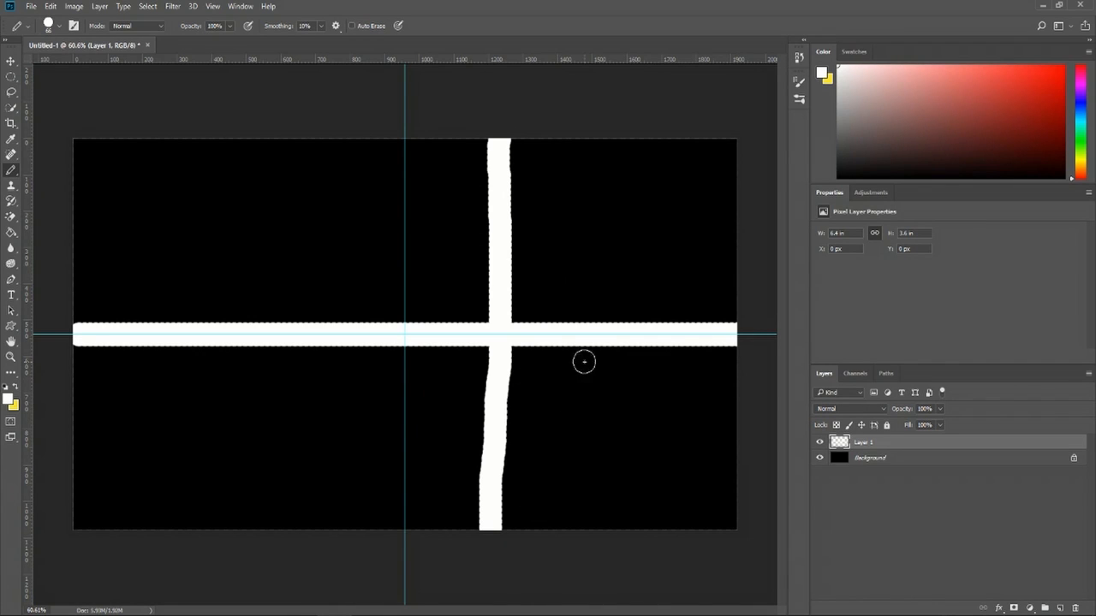
key("ctrl+z")
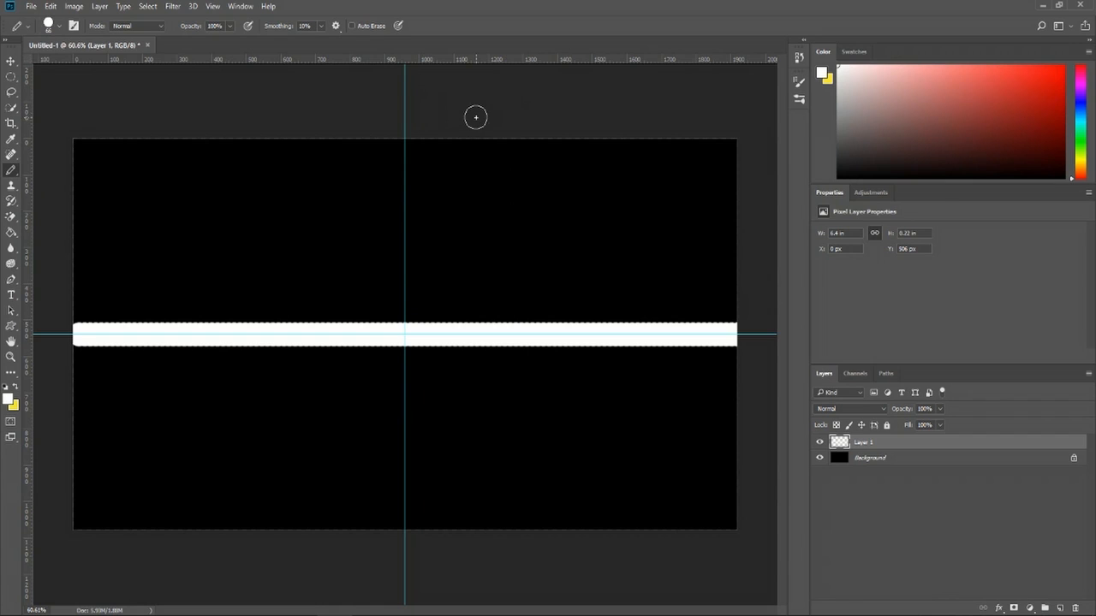
mouse_move(403, 129)
left_mouse_down()
mouse_move(399, 404)
mouse_move(404, 395)
left_mouse_up()
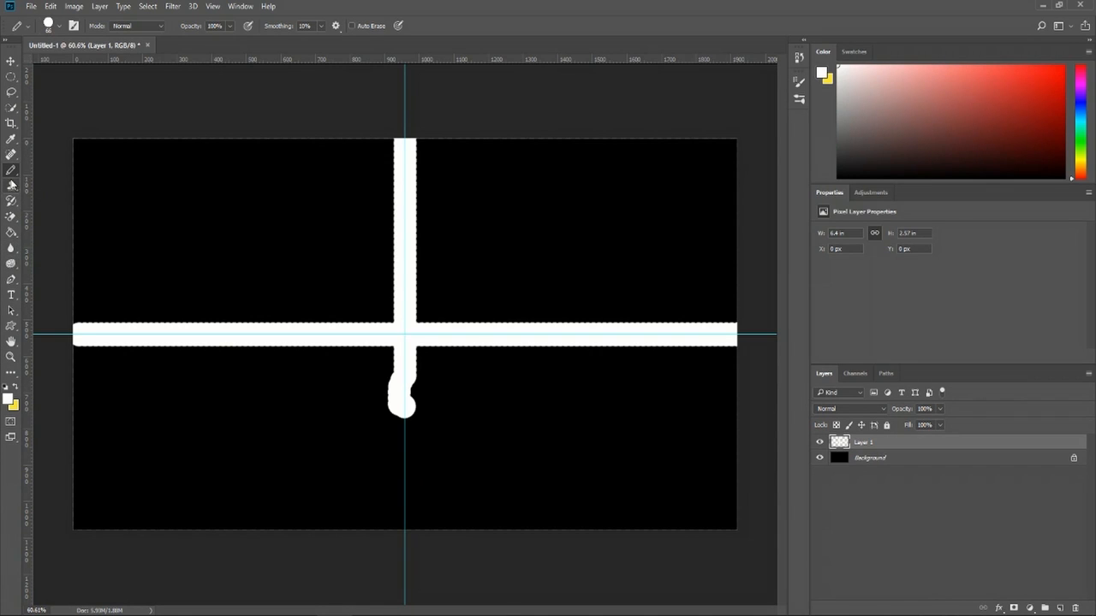
Erase the crooked lower end of the vertical stroke and repaint it straight down the guide to the canvas's bottom edge with the Pencil.
key("e")
mouse_move(395, 381)
left_mouse_down()
mouse_move(416, 391)
mouse_move(388, 411)
mouse_move(384, 384)
left_mouse_up()
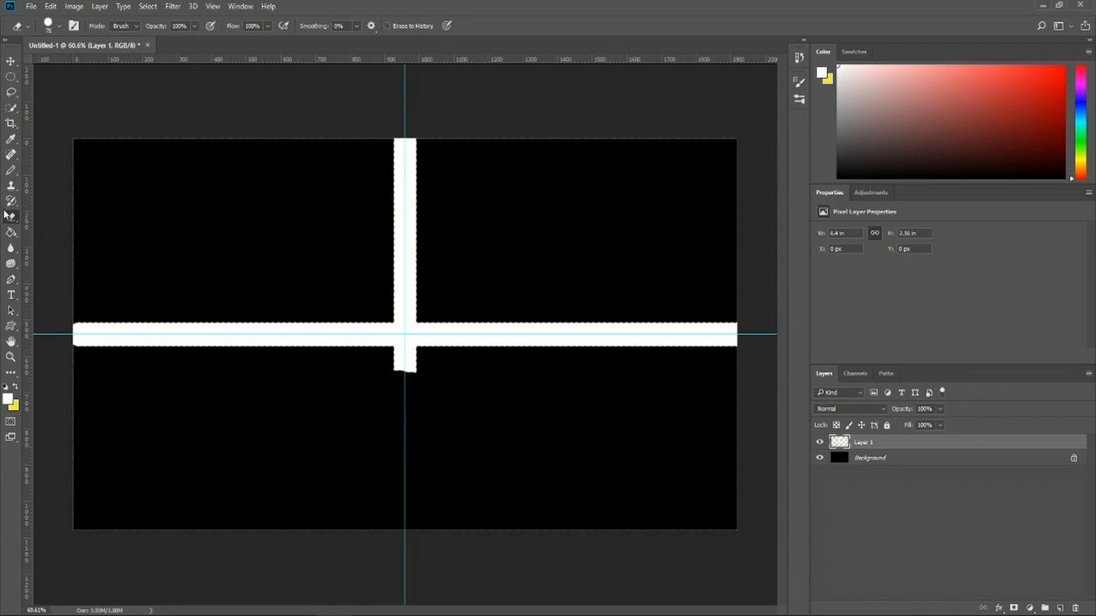
left_click(11, 171)
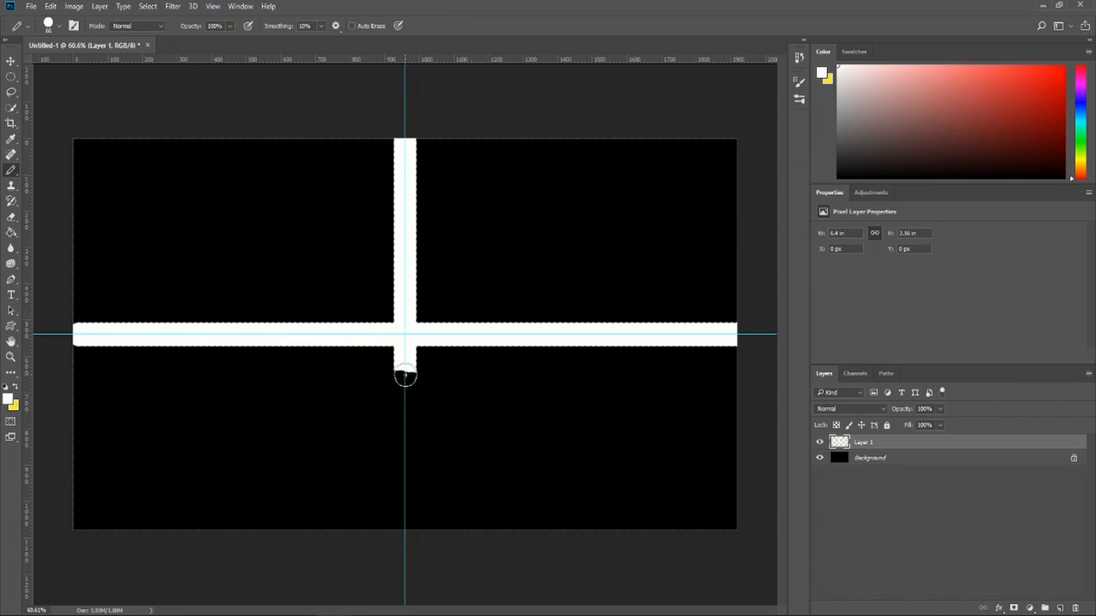
left_click_drag(403, 371, 405, 528)
Add a vertical guide at 250 px, then try a pencil stroke down along it and undo that stroke.
left_click(214, 6)
left_click(300, 392)
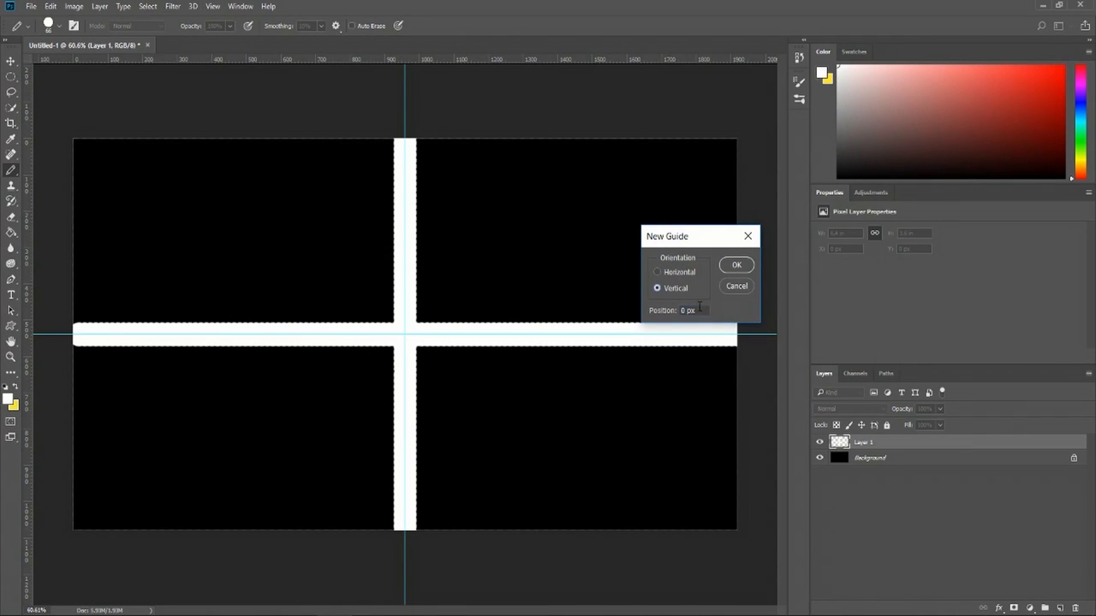
double_click(700, 310)
type("250")
left_click(737, 265)
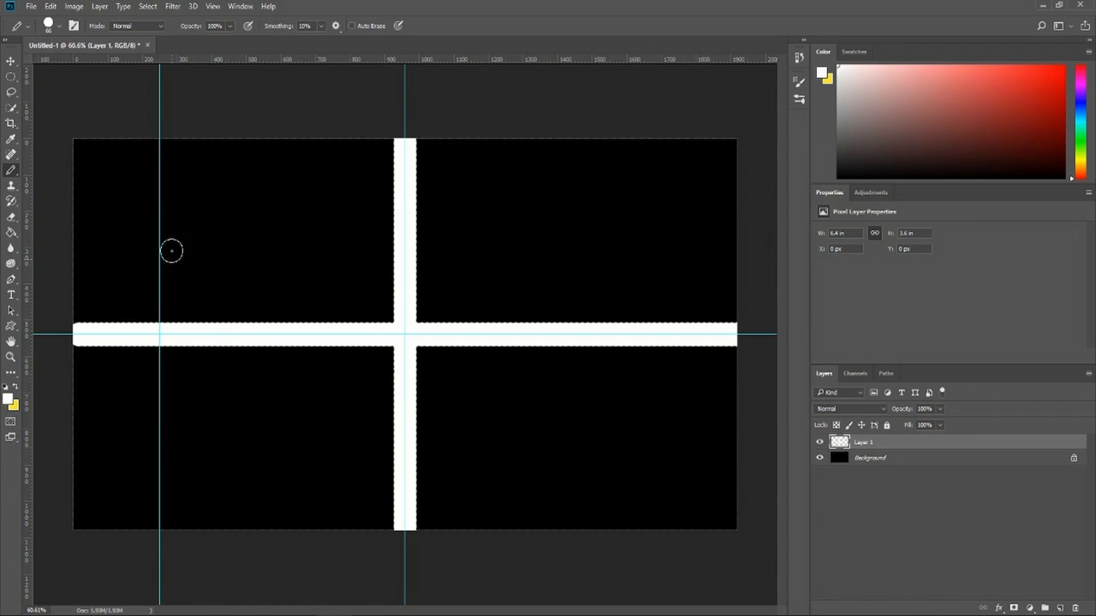
mouse_move(159, 137)
left_mouse_down()
mouse_move(160, 420)
mouse_move(159, 244)
left_mouse_up()
key("ctrl+z")
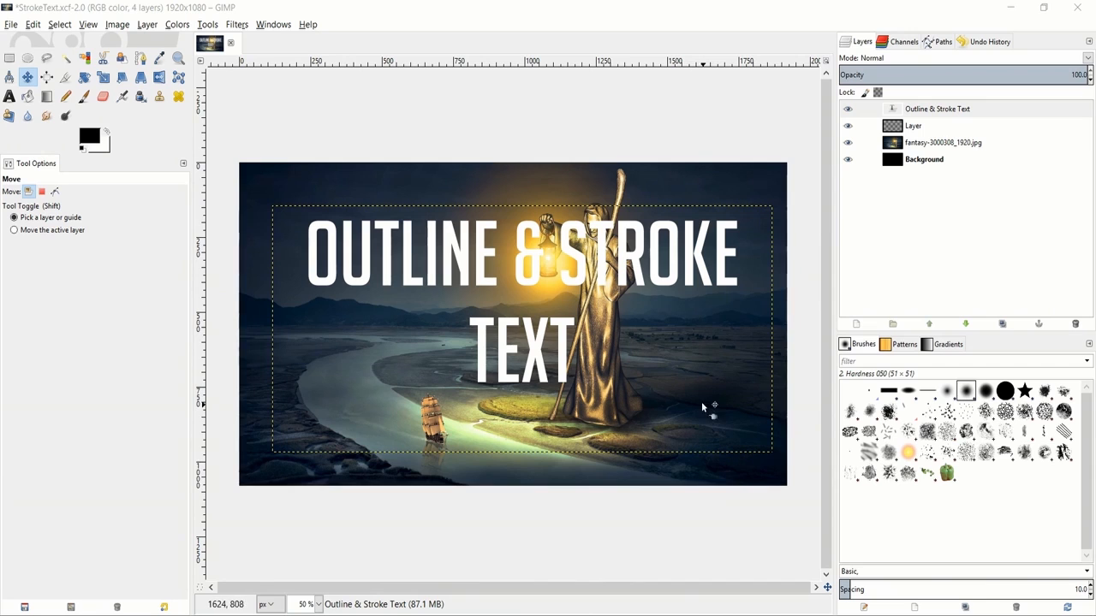
Switch to GIMP and select the letter shapes of the Outline & Stroke Text layer with Alpha to Selection.
left_click(9, 96)
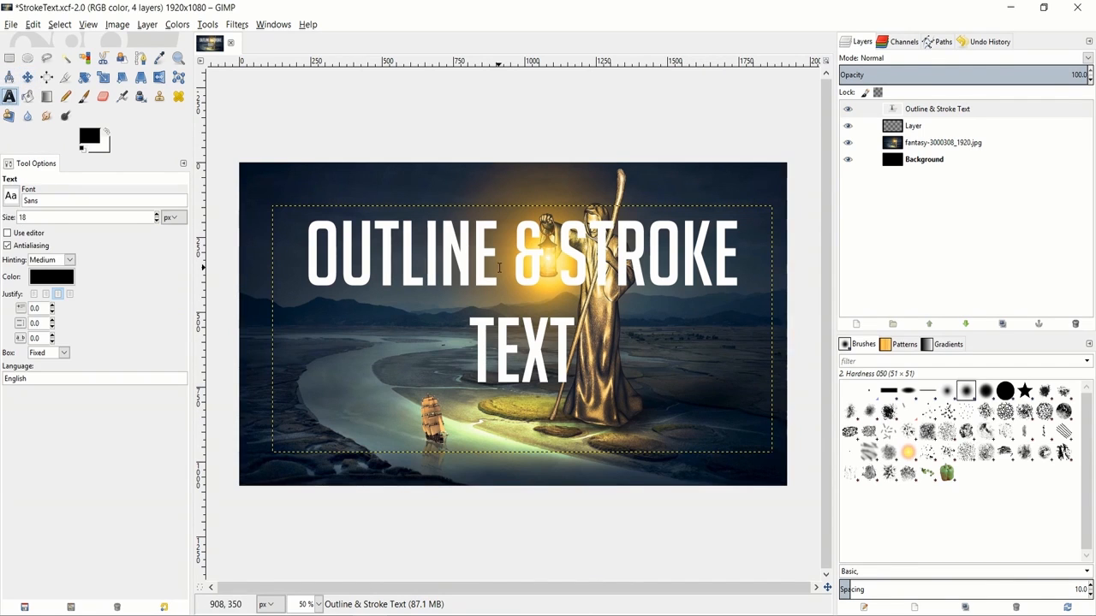
left_click(539, 266)
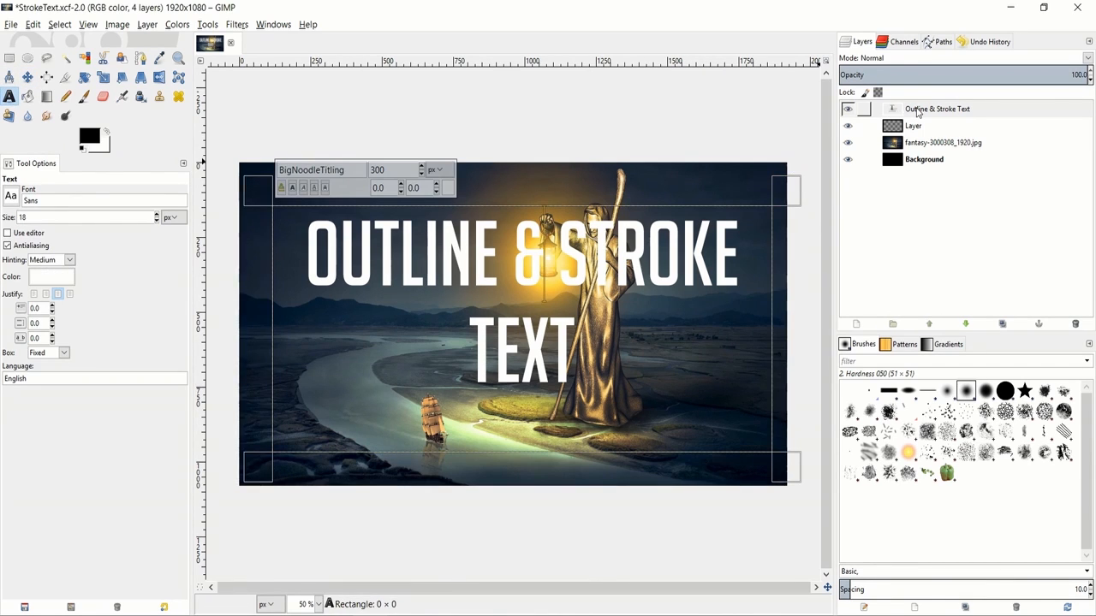
right_click(921, 110)
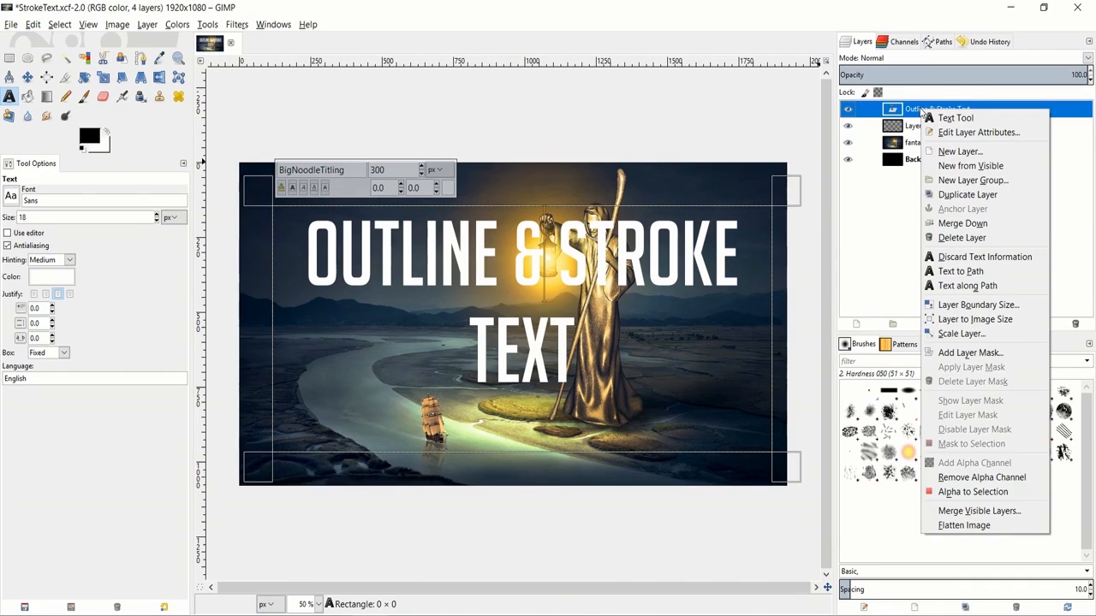
left_click(969, 492)
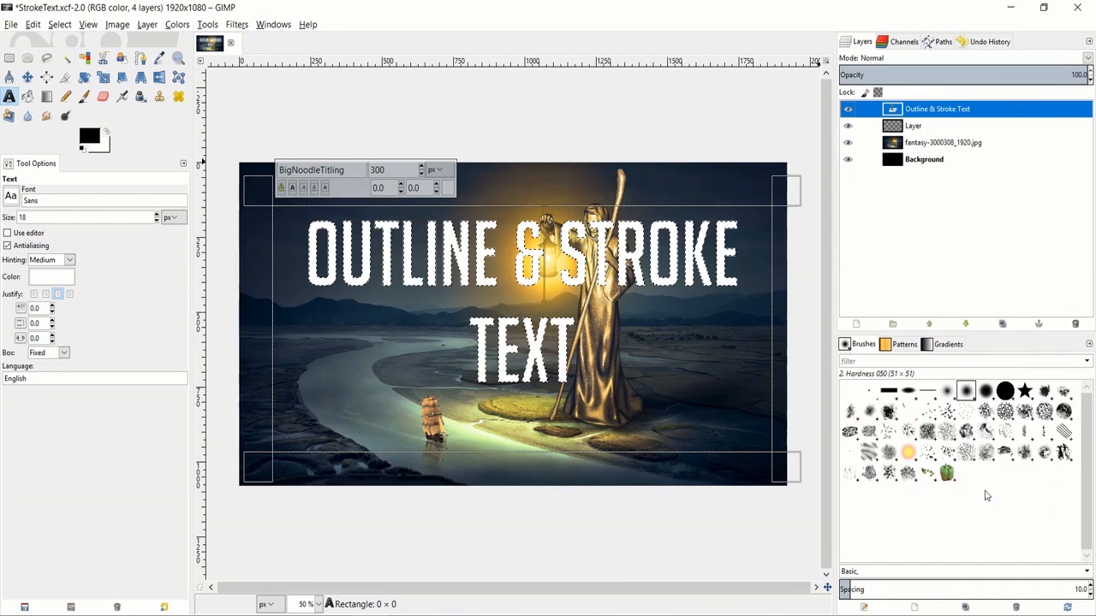
Add a new 1920 × 1080 px layer with transparency fill above the Outline & Stroke Text layer.
scroll(602, 297, "up", 4)
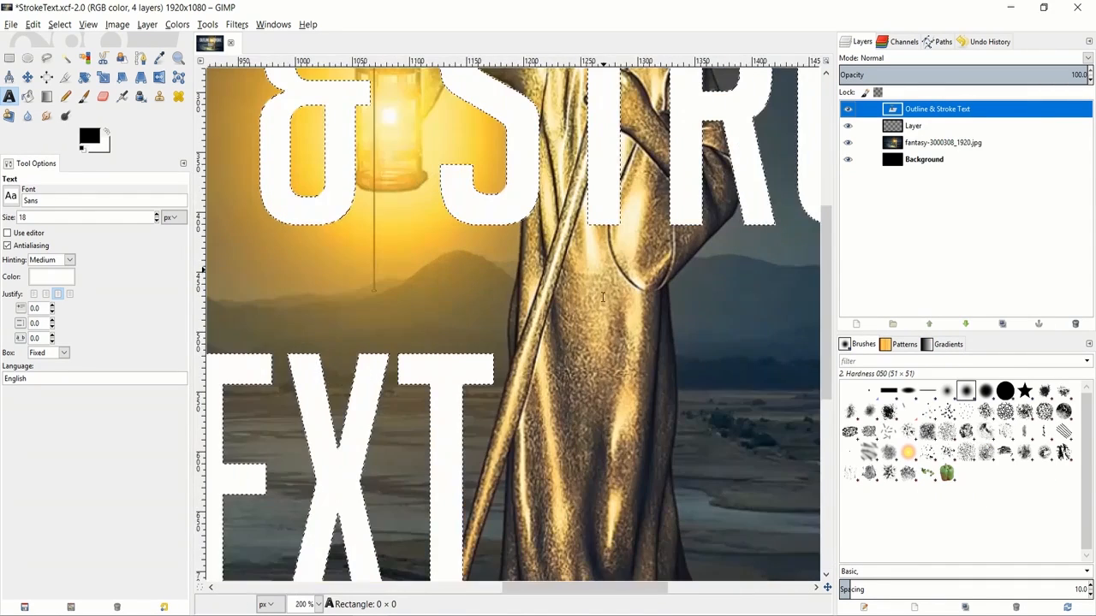
scroll(602, 297, "down", 3)
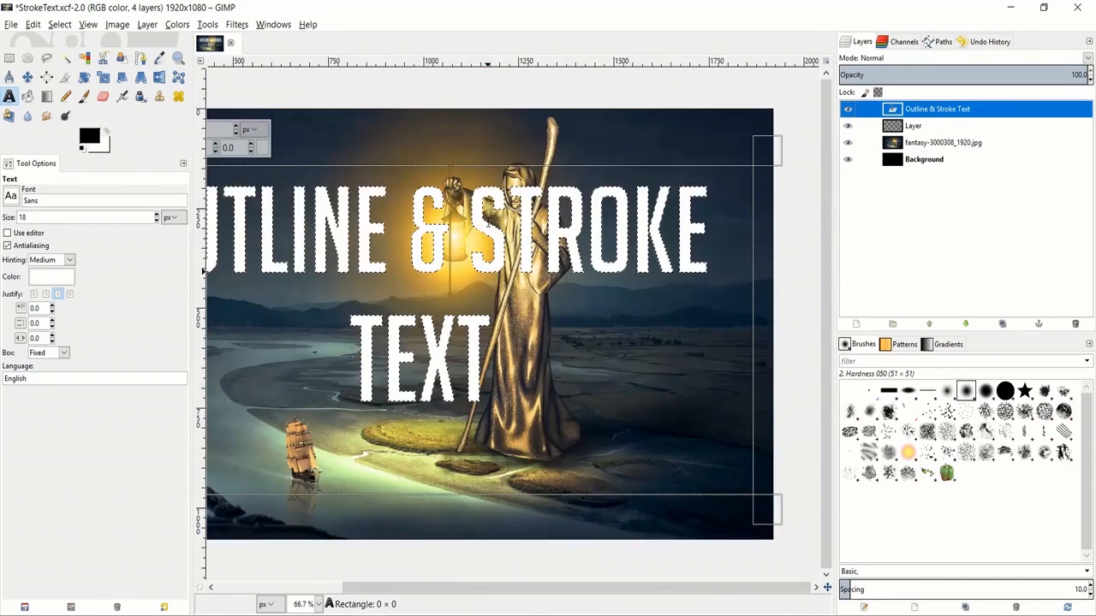
left_click_drag(620, 588, 567, 585)
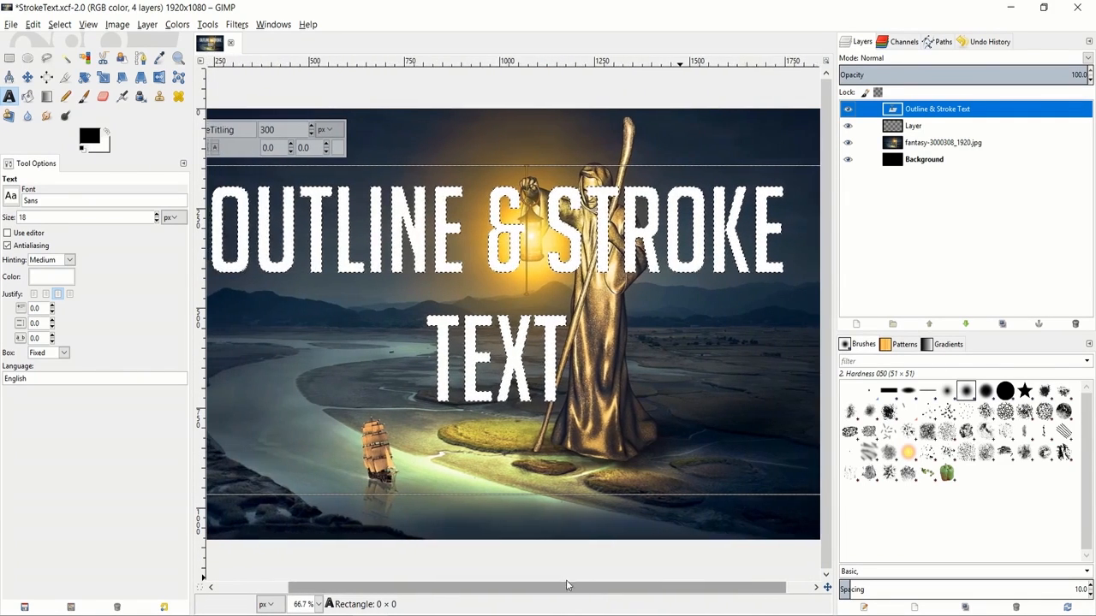
scroll(593, 395, "down", 1)
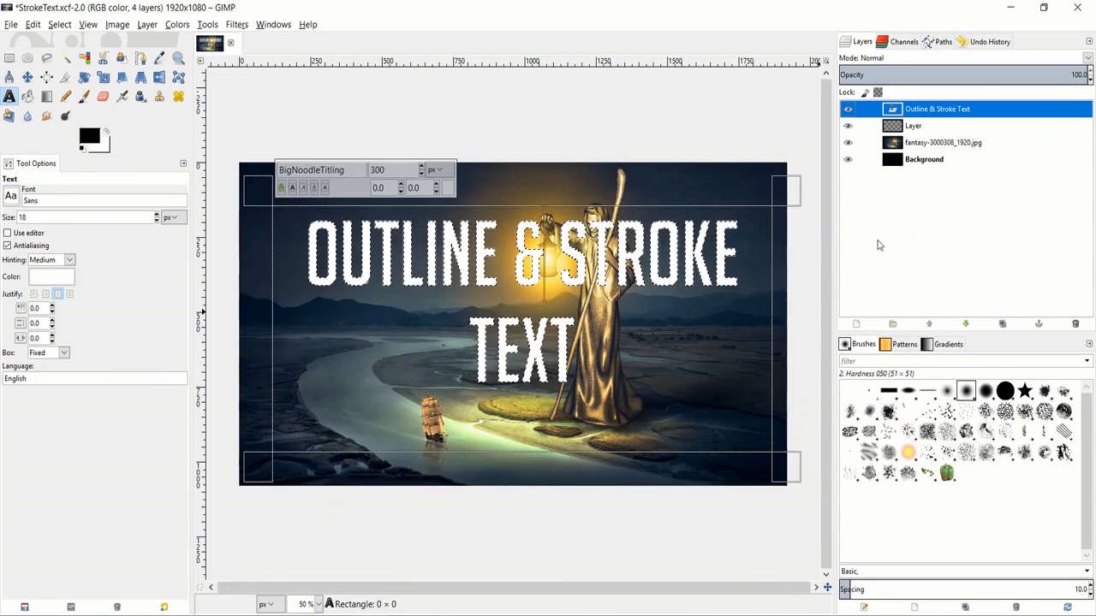
left_click(858, 324)
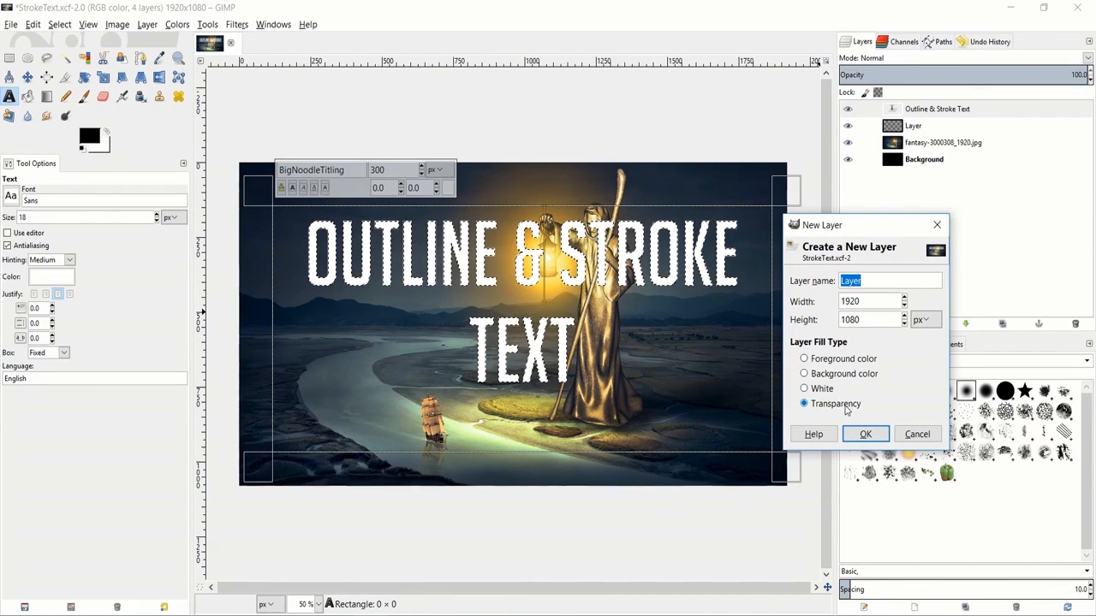
left_click(860, 434)
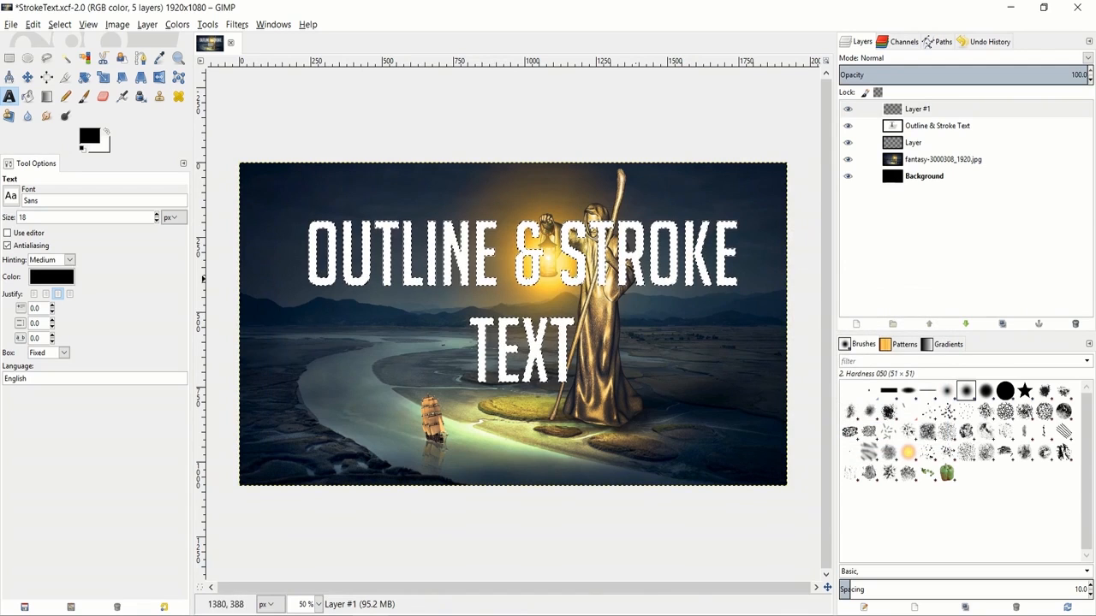
Open Stroke Selection for the selected letters and set a solid colour line 12 px wide.
right_click(606, 259)
mouse_move(637, 296)
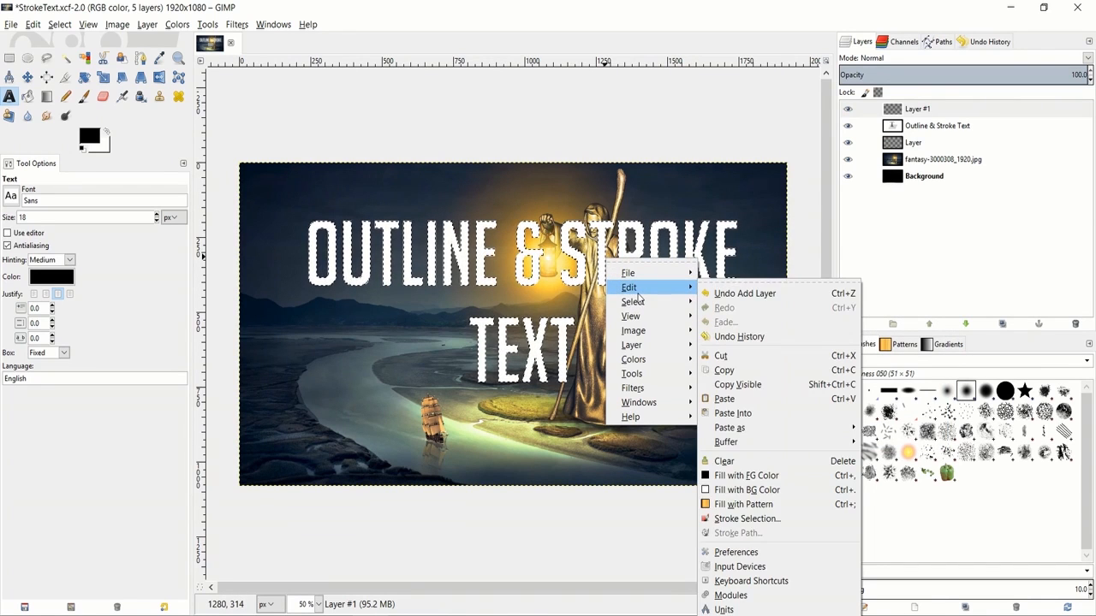
left_click(756, 520)
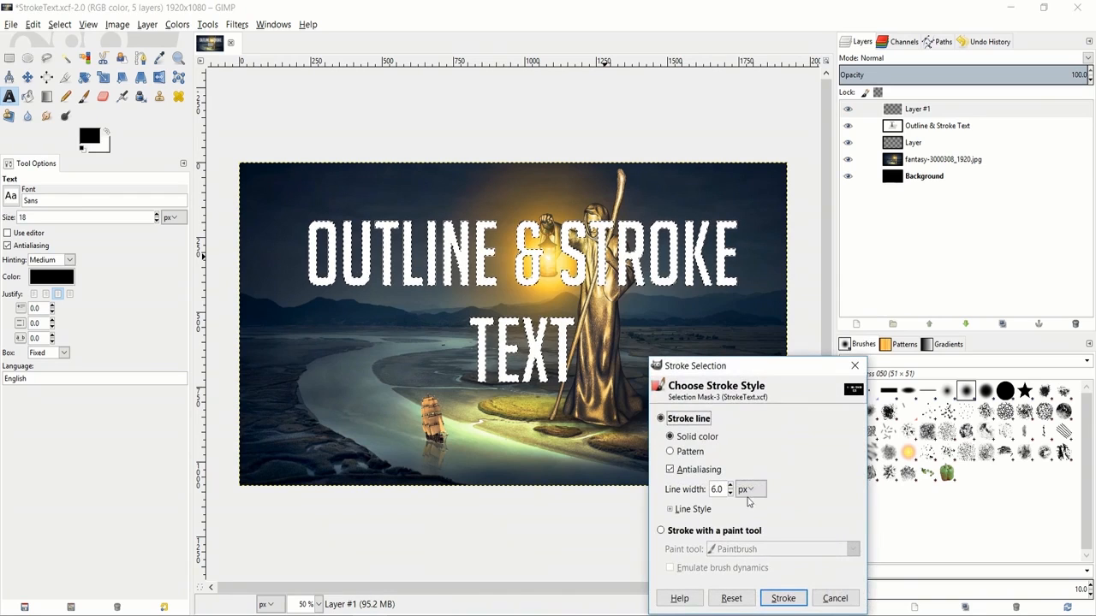
mouse_move(731, 362)
left_mouse_down()
mouse_move(643, 216)
mouse_move(603, 202)
left_mouse_up()
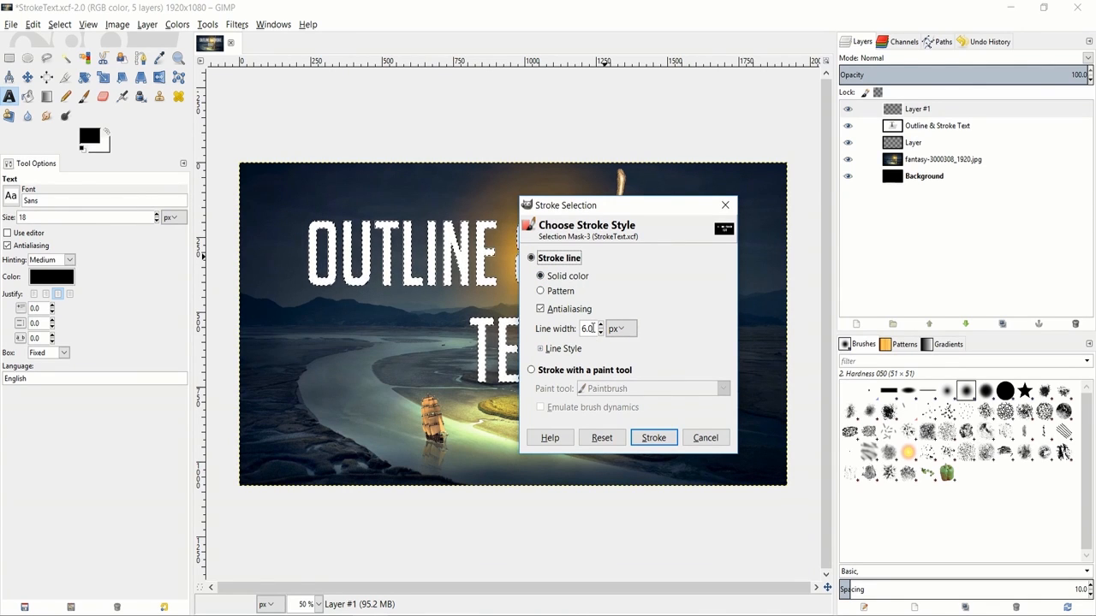
double_click(596, 329)
left_click(563, 349)
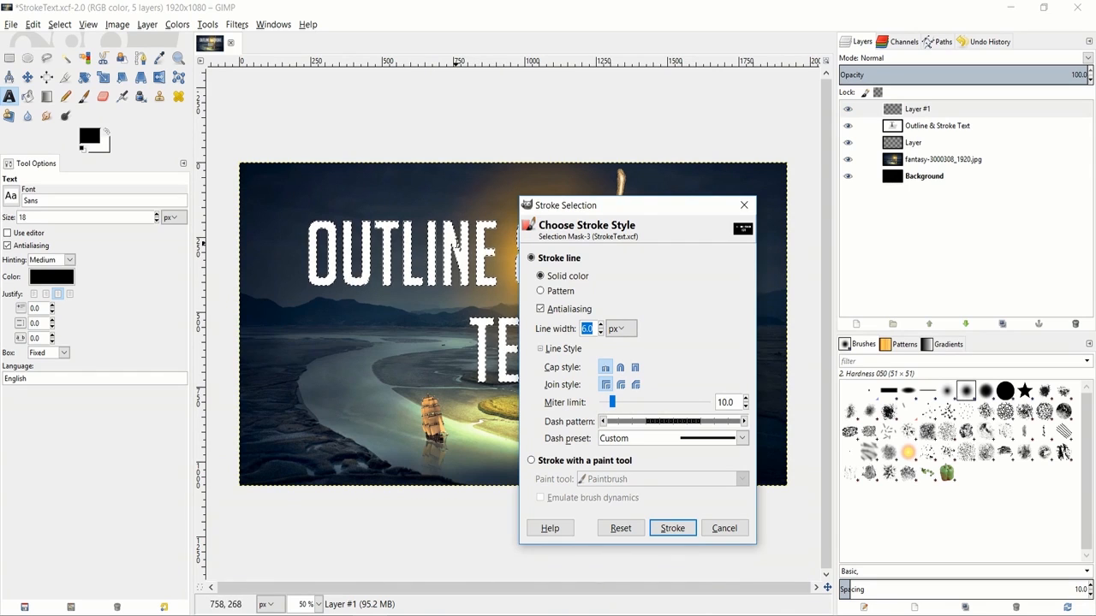
left_click(538, 350)
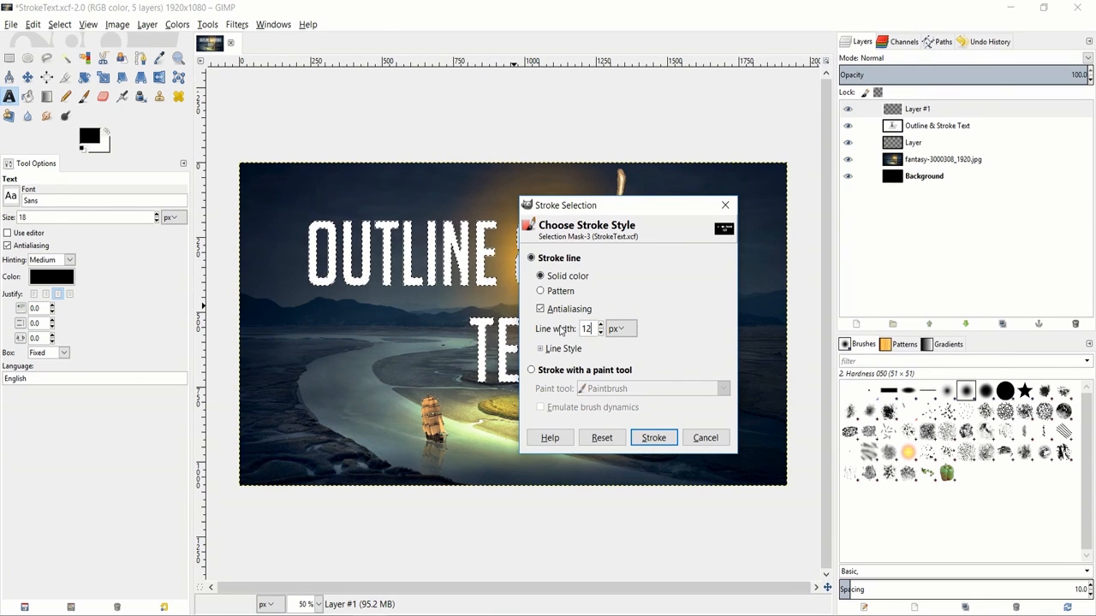
Apply the black stroke around the letters, clear the selection and inspect the outline up close.
mouse_move(580, 211)
left_mouse_down()
mouse_move(772, 182)
mouse_move(803, 206)
left_mouse_up()
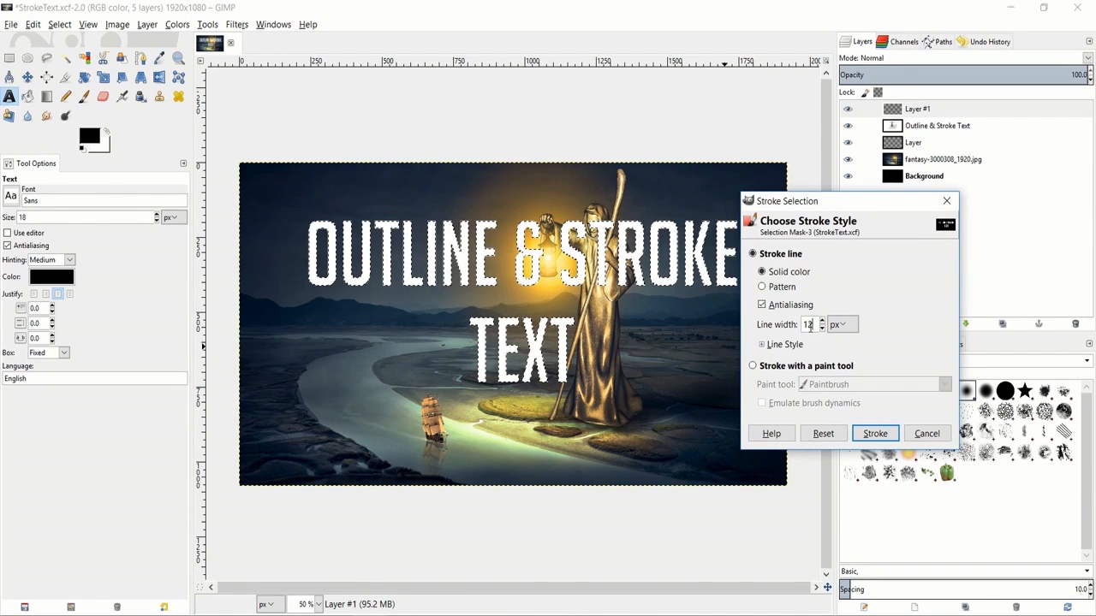
left_click(875, 433)
key("r")
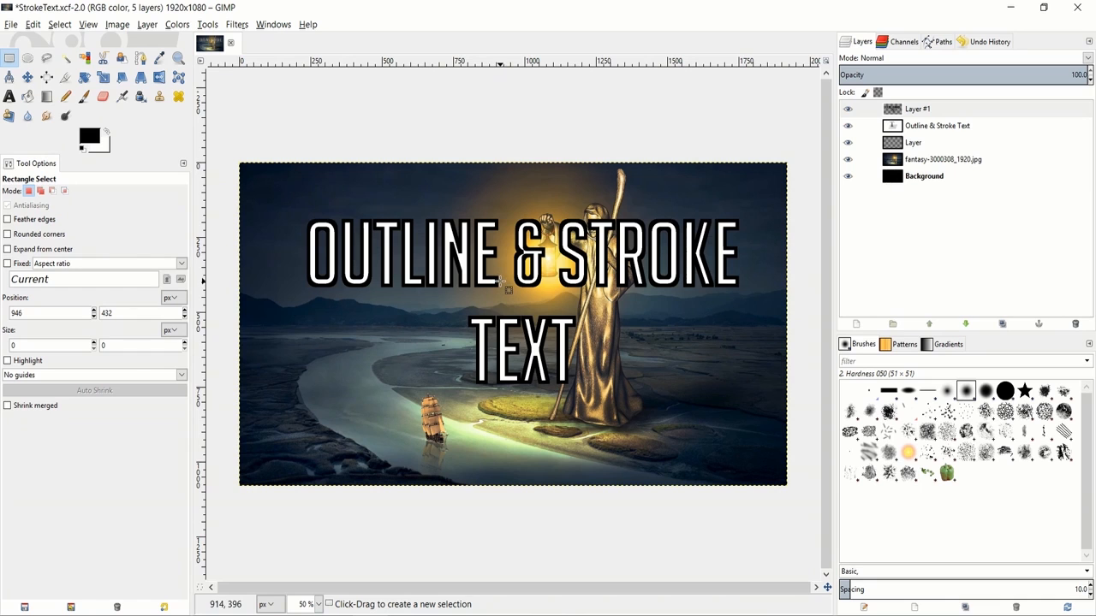
scroll(520, 251, "up", 3)
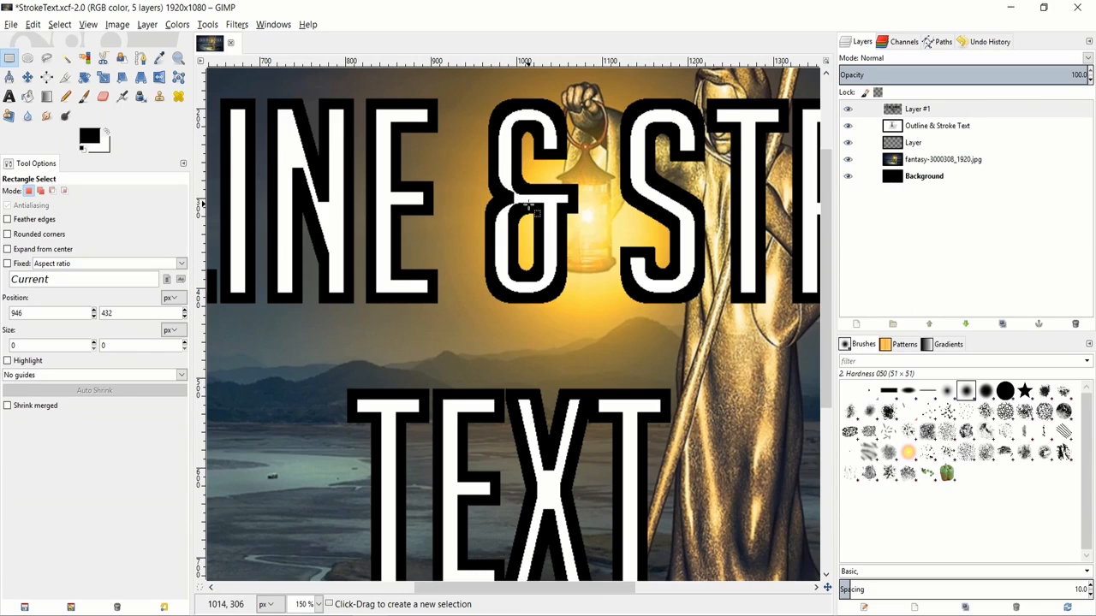
scroll(518, 206, "down", 2)
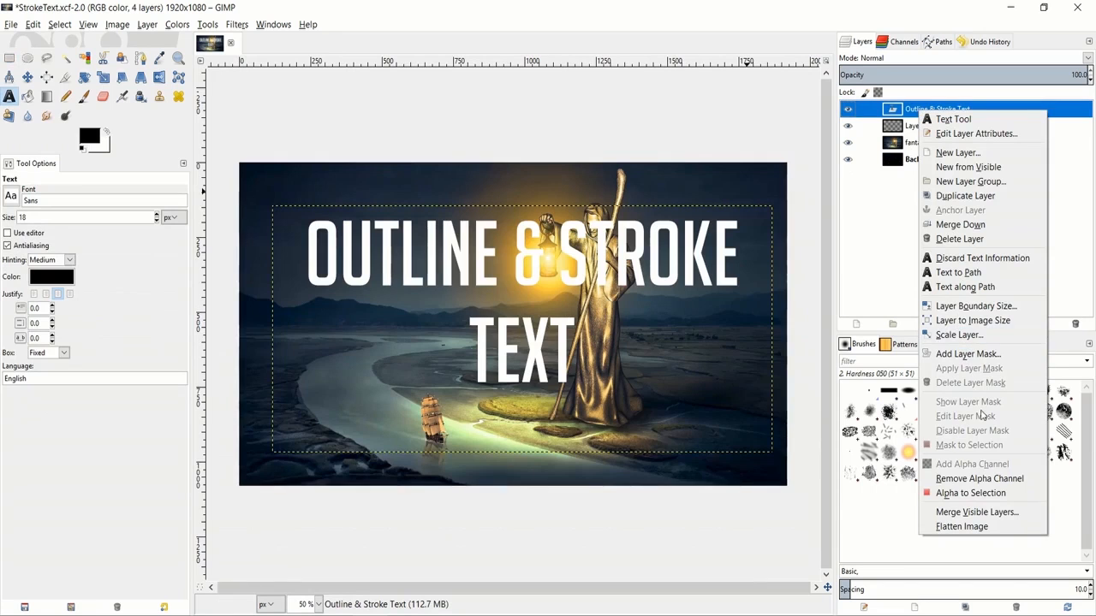
Select the letter shapes of the Outline & Stroke Text layer with Alpha to Selection and add a transparent layer above it.
left_click(986, 493)
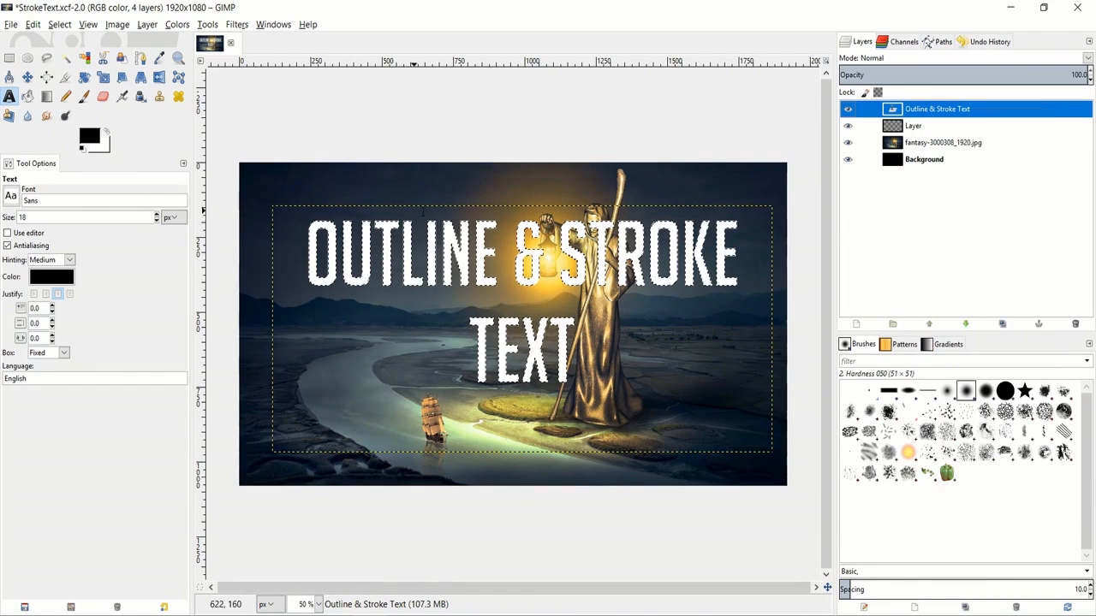
left_click(856, 324)
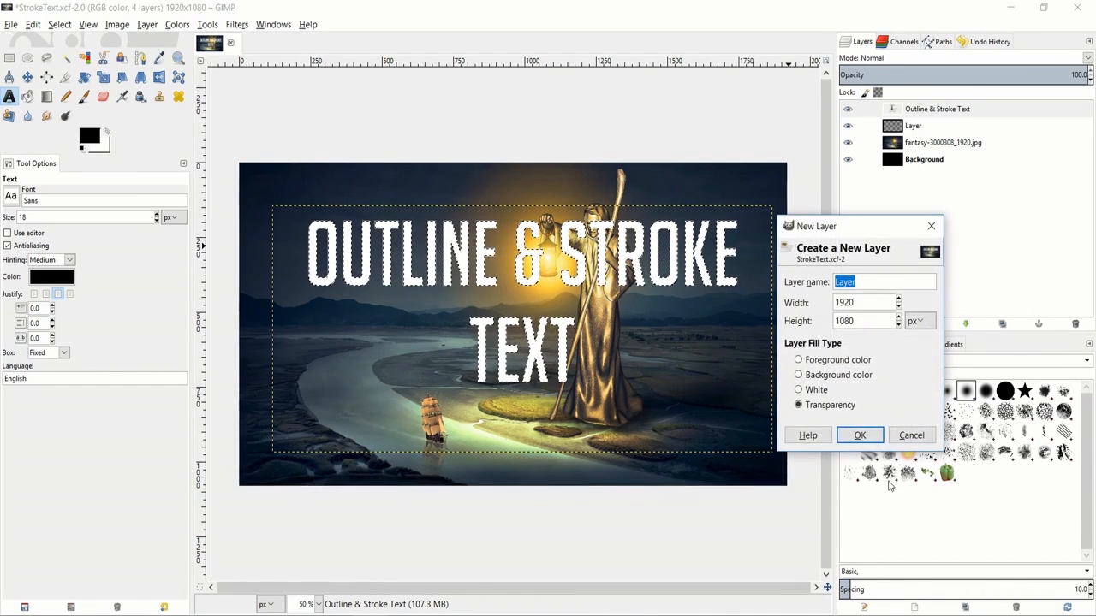
left_click(856, 433)
scroll(565, 276, "up", 1)
scroll(565, 275, "up", 1)
scroll(565, 276, "down", 2)
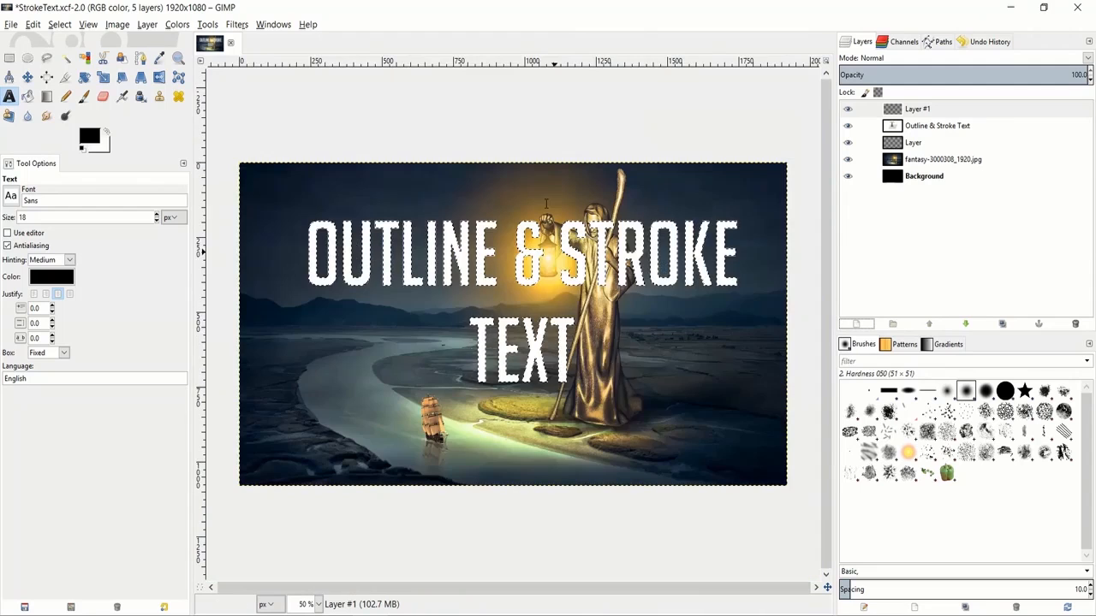
Open Stroke Selection for the selected letters on the new layer and set the line width to 10 px.
right_click(553, 248)
mouse_move(583, 270)
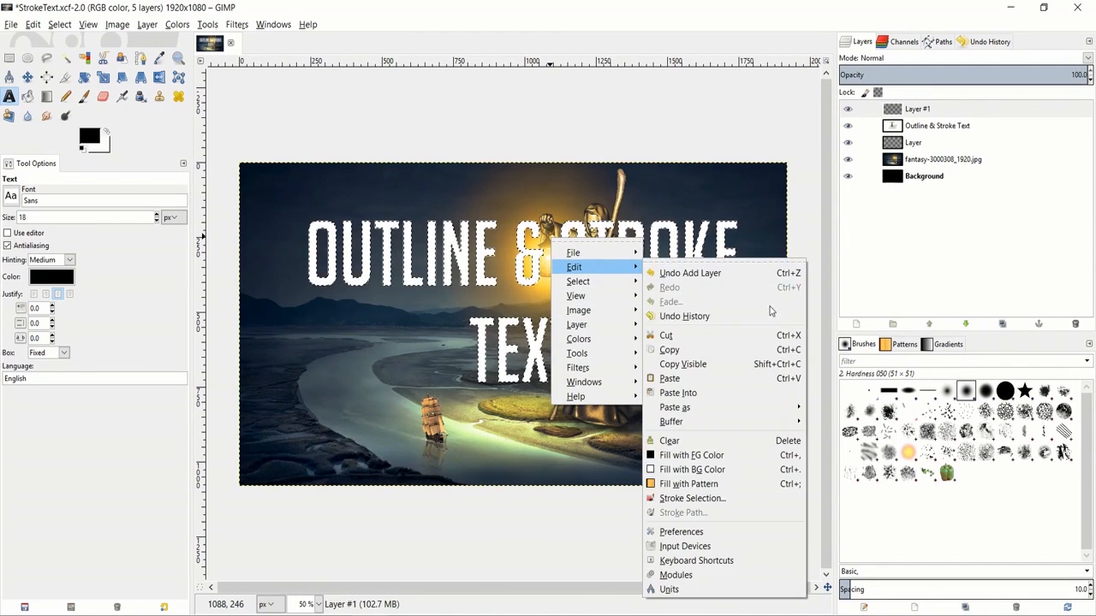
left_click(741, 499)
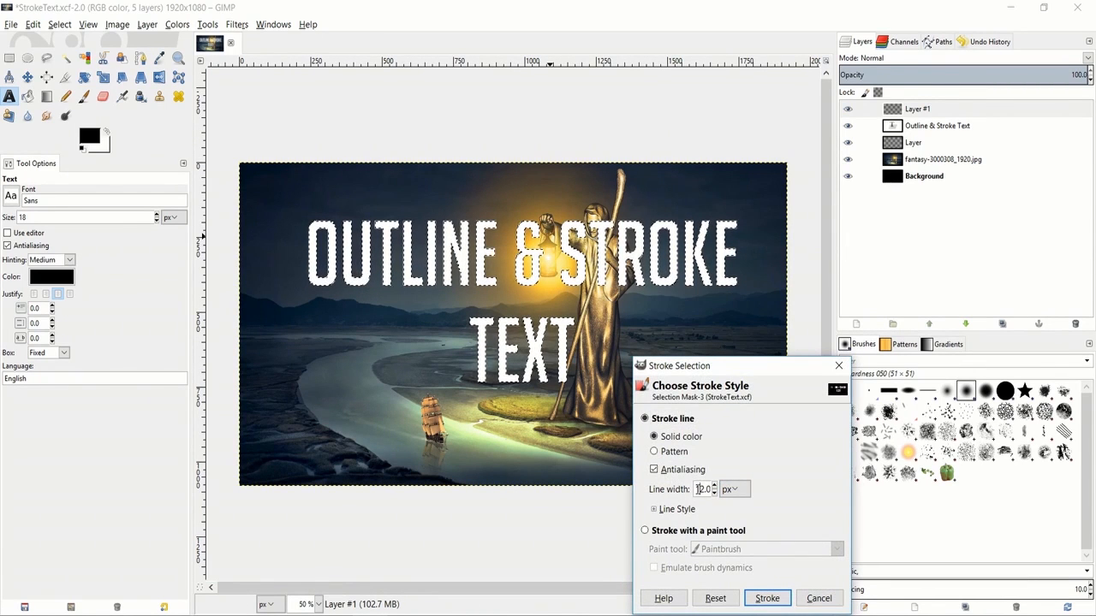
double_click(702, 489)
type("10")
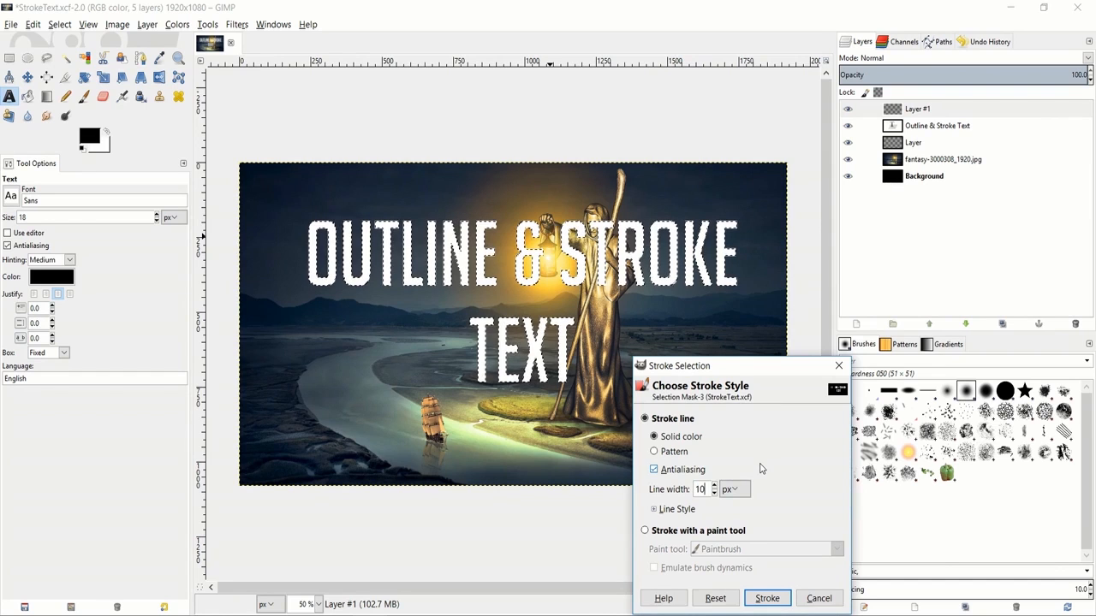
Set the dash preset to Medium dashes, stroke the letters in black and clear the selection.
left_click(653, 509)
left_click(677, 328)
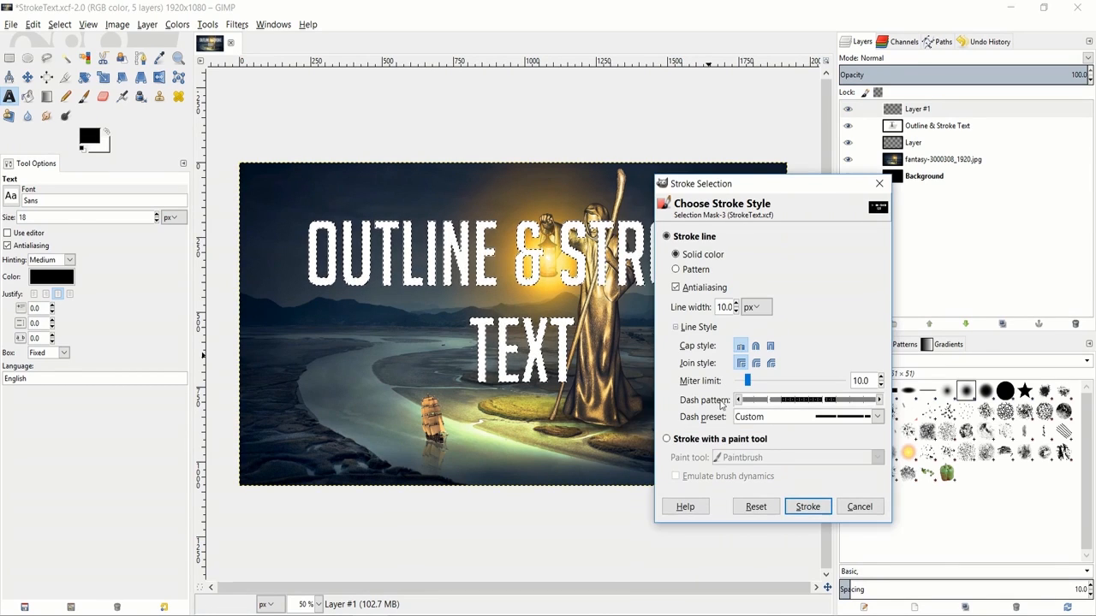
left_click(744, 419)
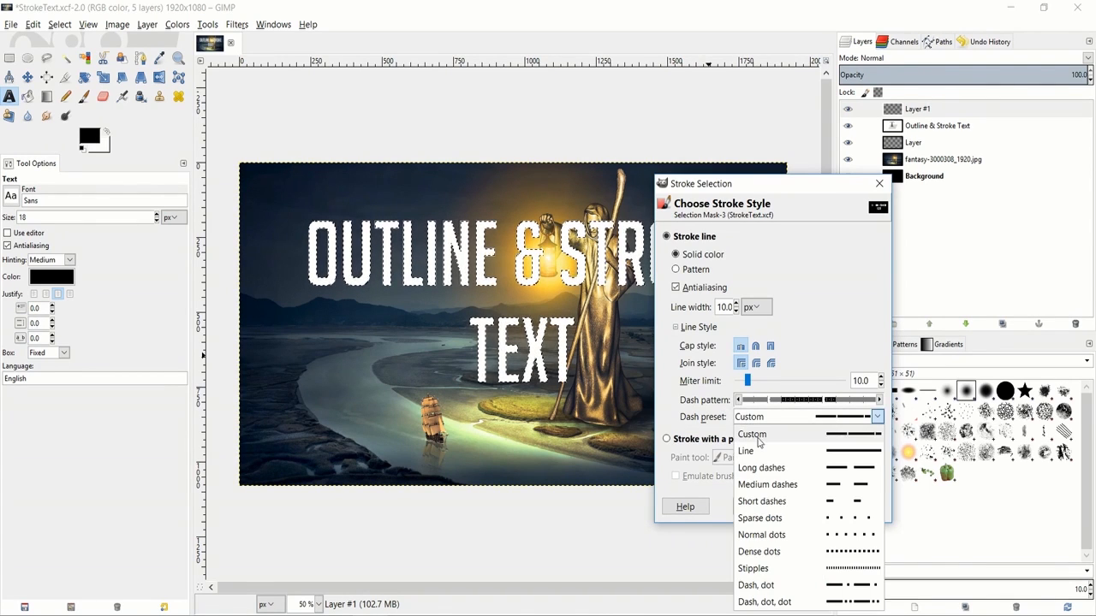
left_click(789, 485)
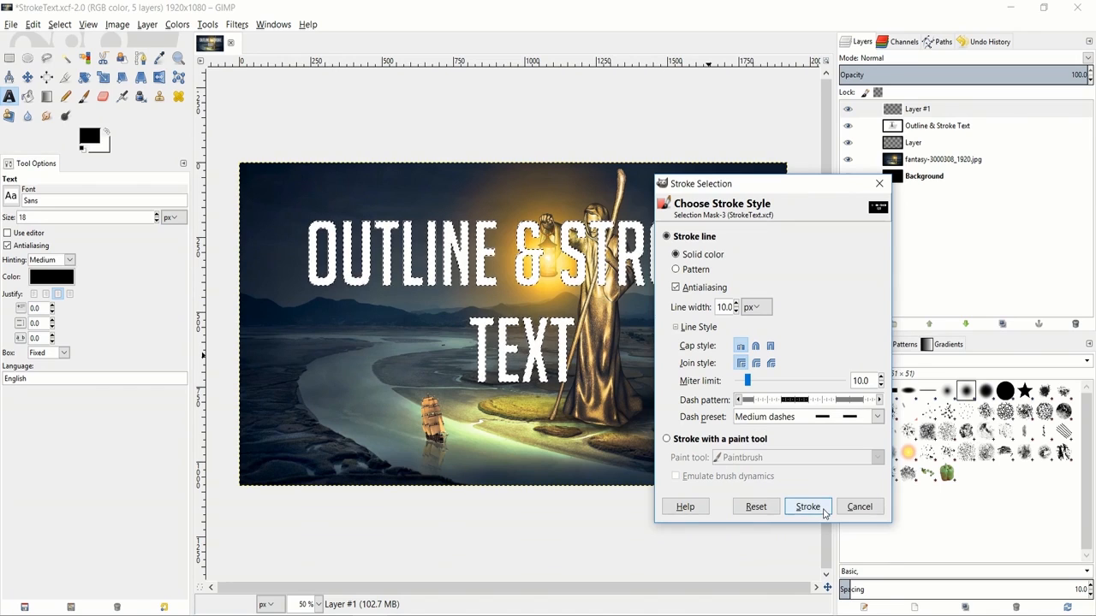
left_click(807, 507)
key("r")
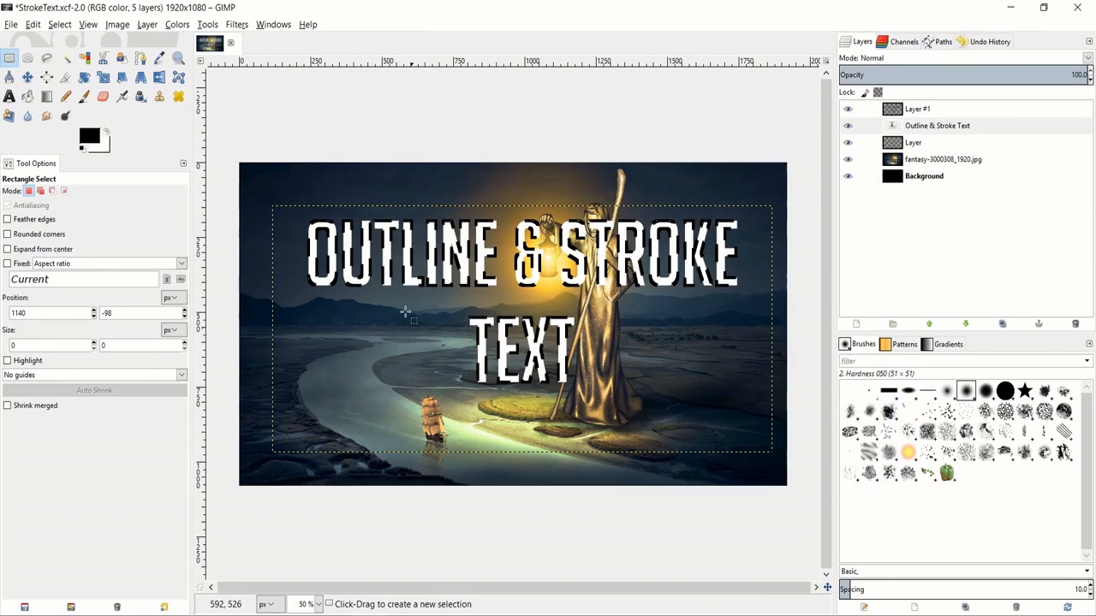
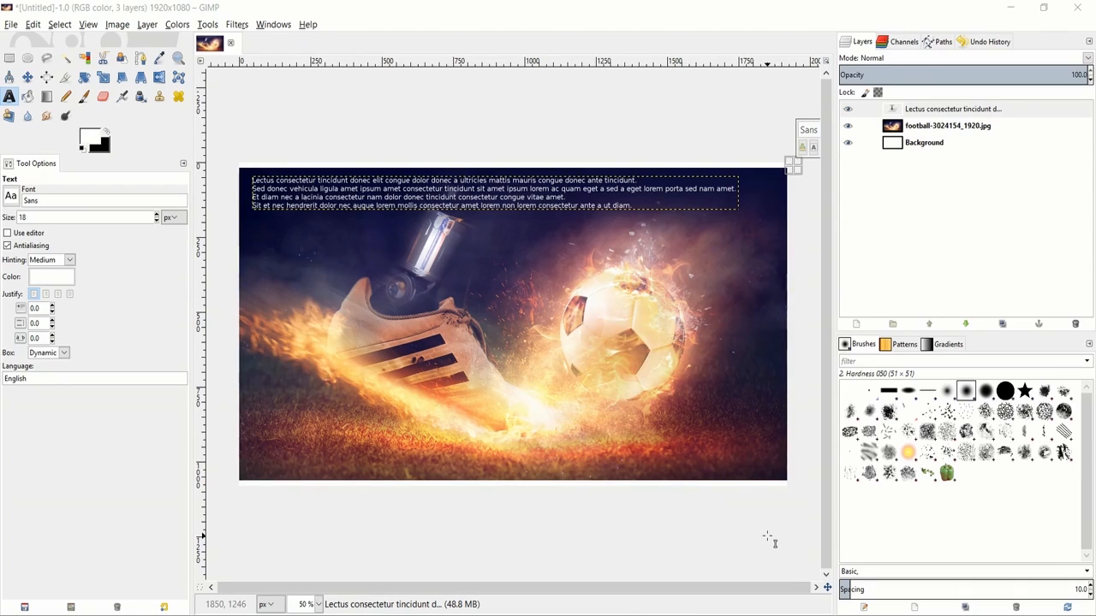
Draw an elliptical selection about 578 × 560 px around the football and bring up the image's paths list.
left_click(28, 57)
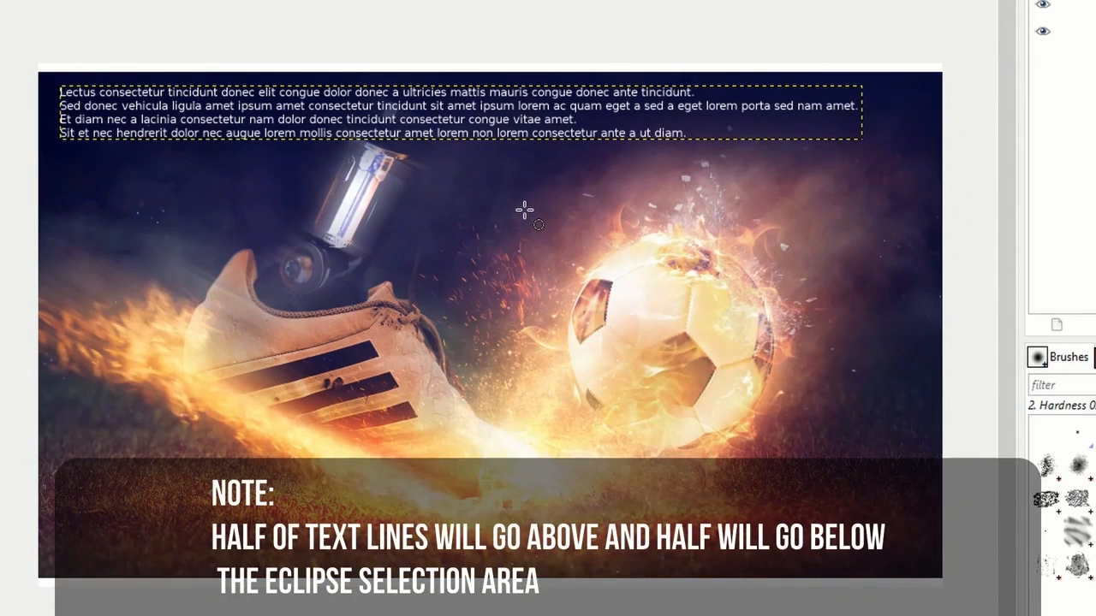
left_click_drag(521, 205, 810, 472)
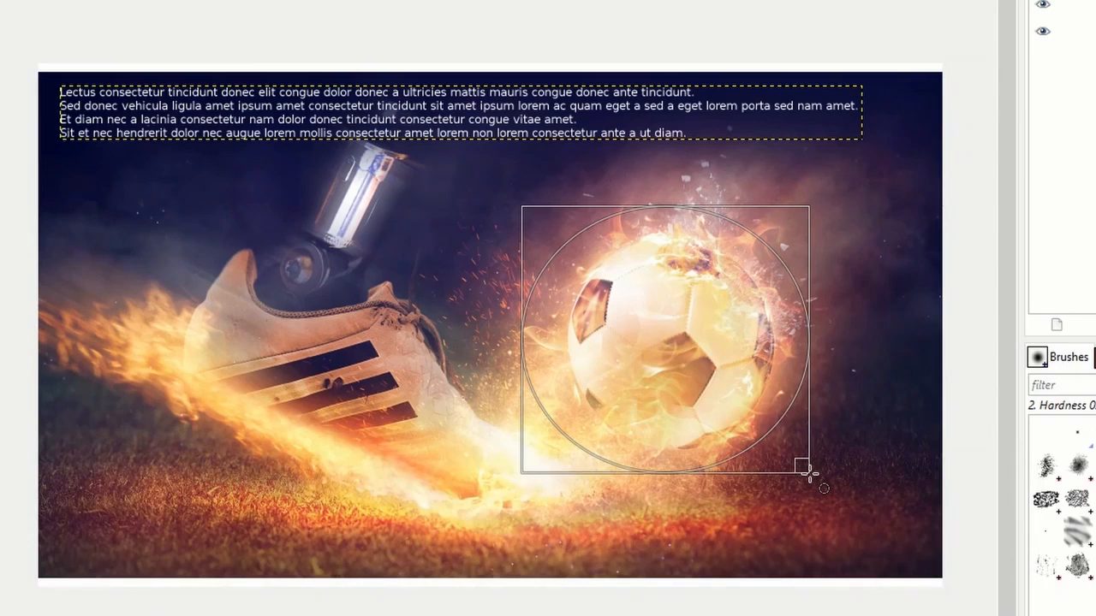
left_click_drag(810, 472, 805, 477)
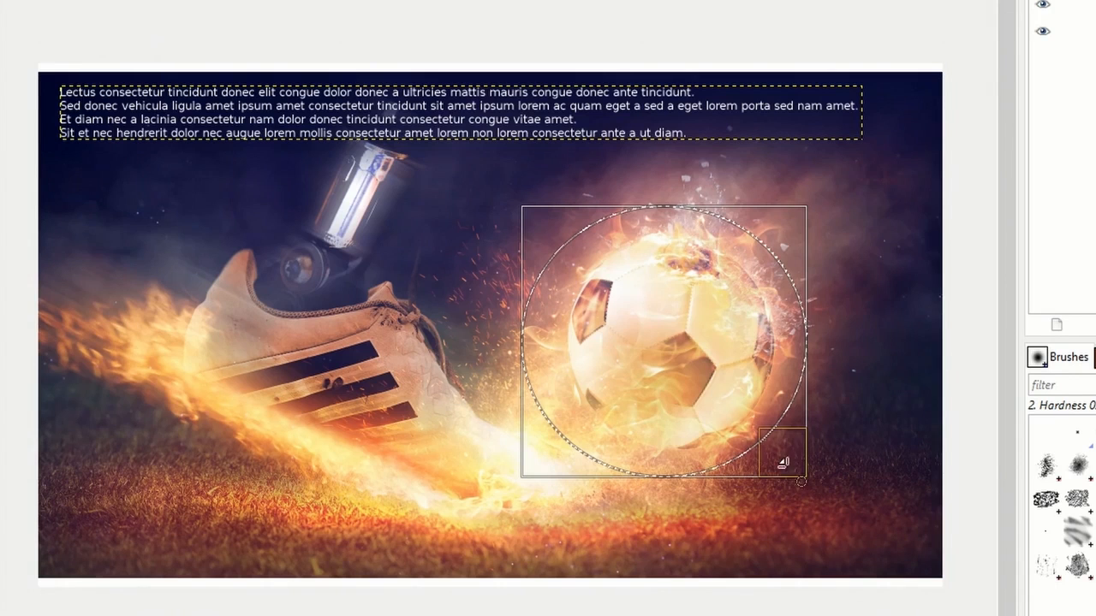
left_click_drag(523, 326, 544, 325)
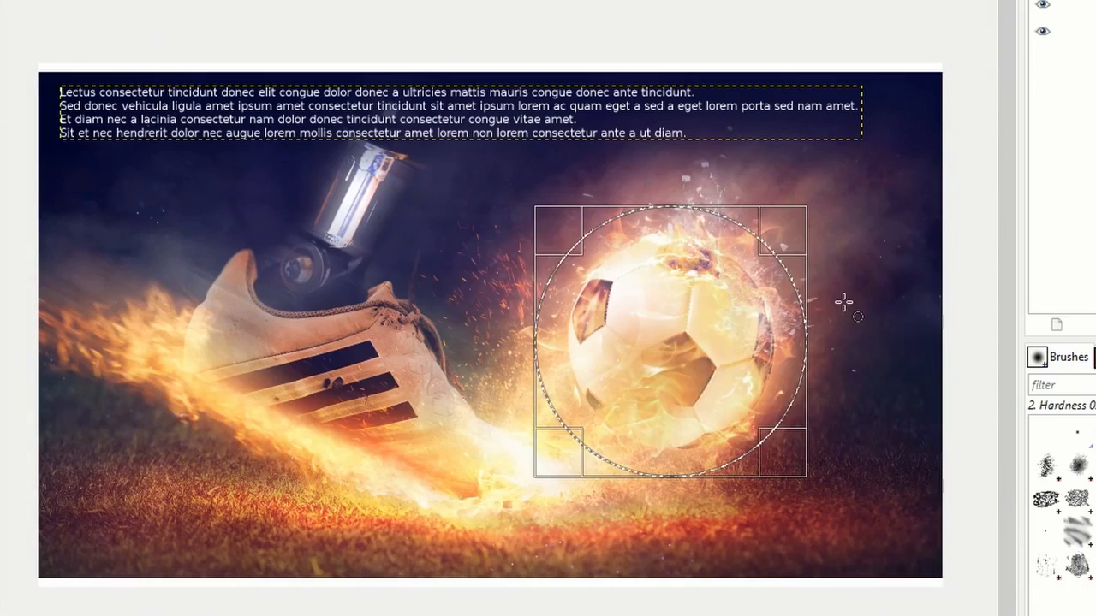
scroll(848, 308, "up", 2)
scroll(820, 313, "down", 2)
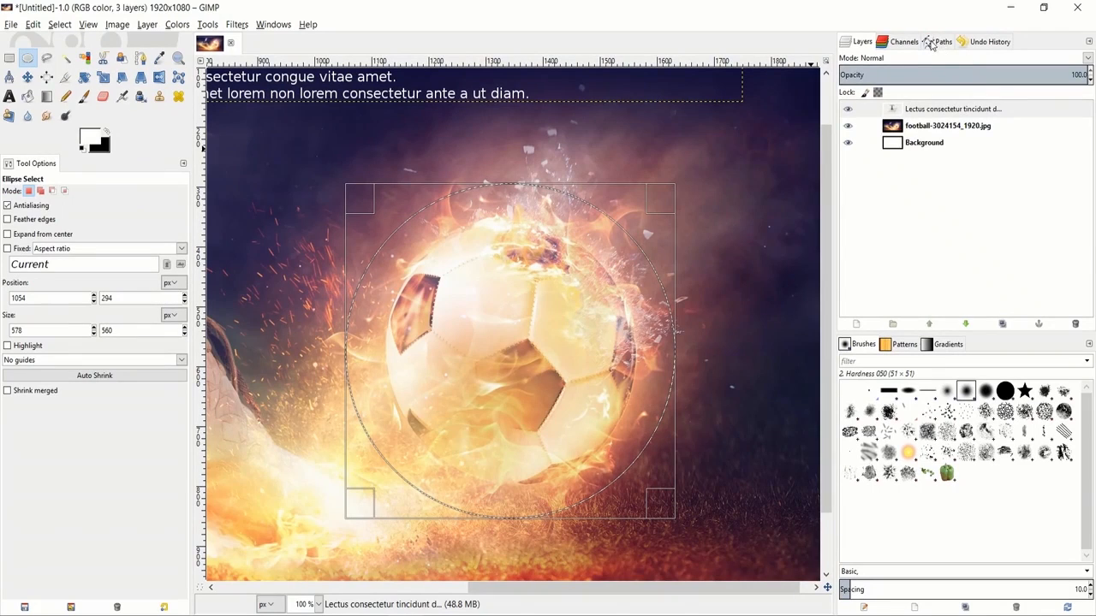
left_click(938, 45)
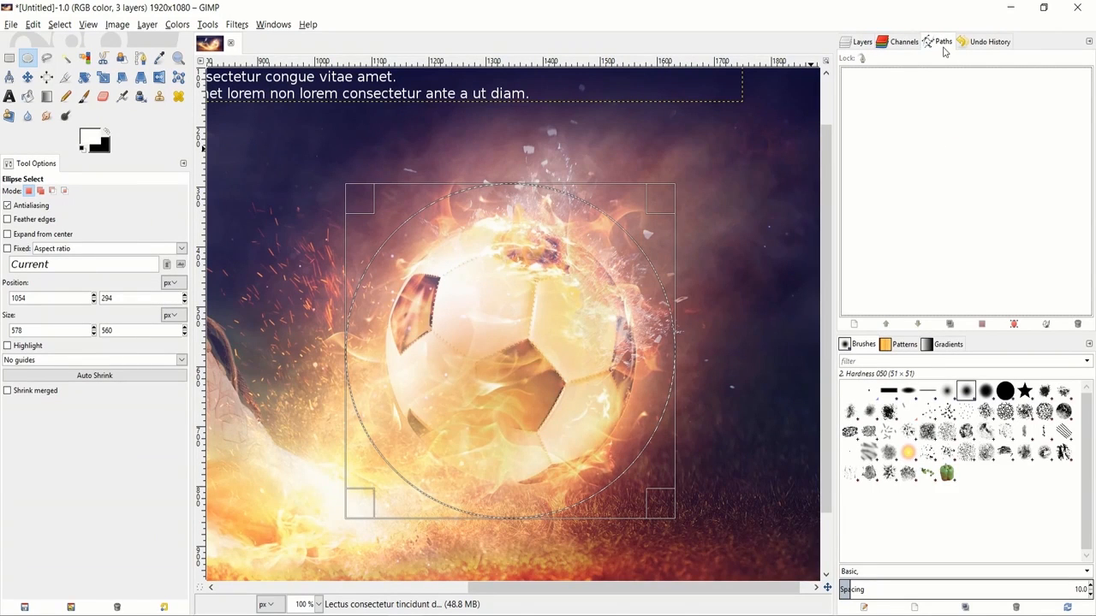
left_click(276, 26)
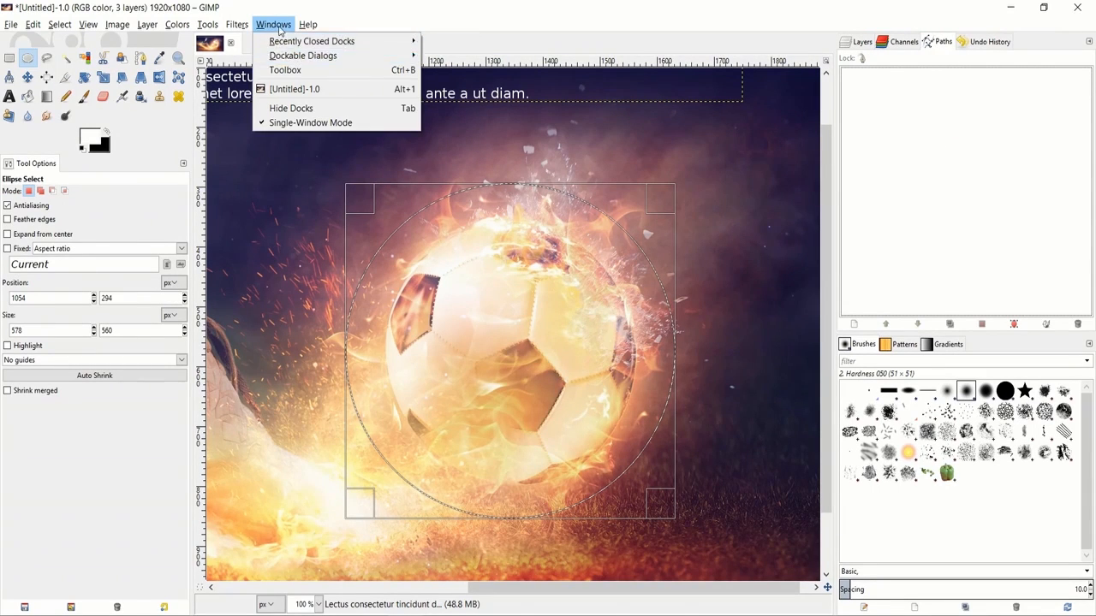
mouse_move(300, 56)
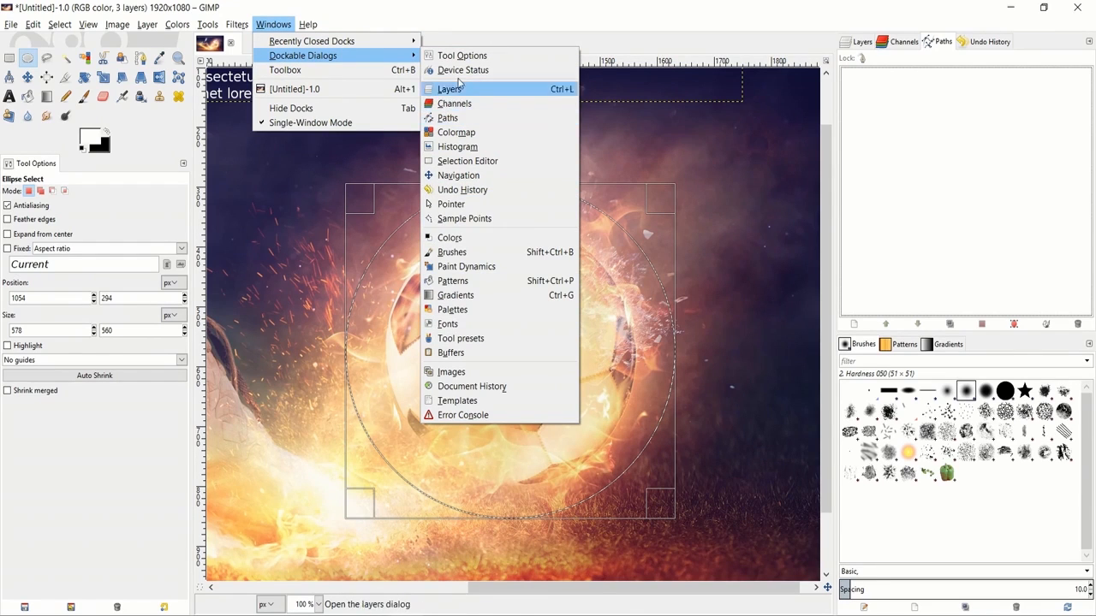
left_click(283, 26)
left_click(289, 28)
left_click(288, 28)
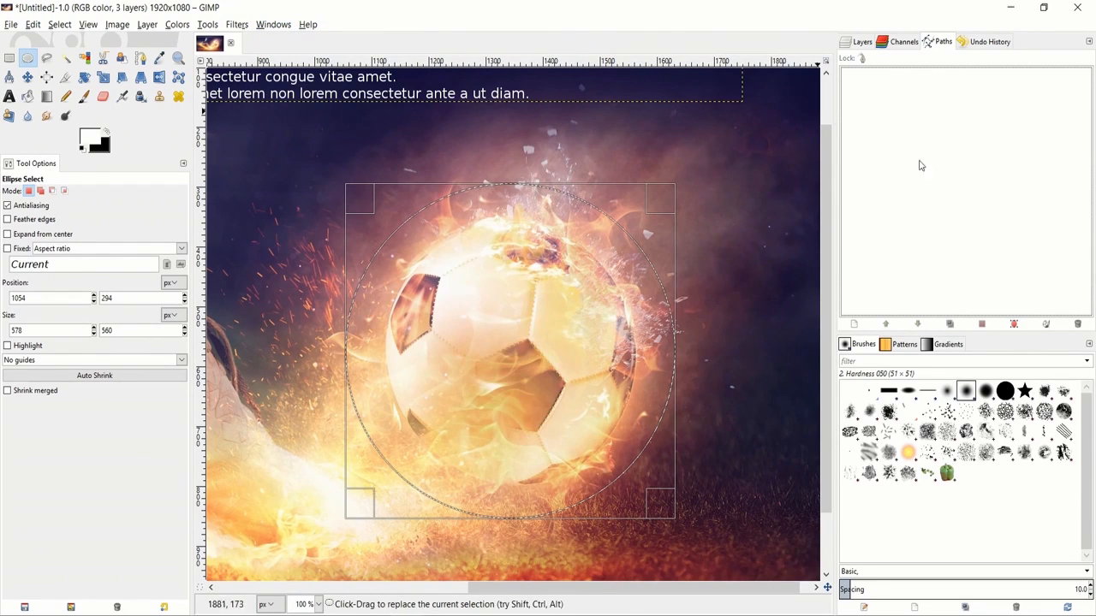
Convert the elliptical selection around the football to a path and return to the layers list.
right_click(921, 92)
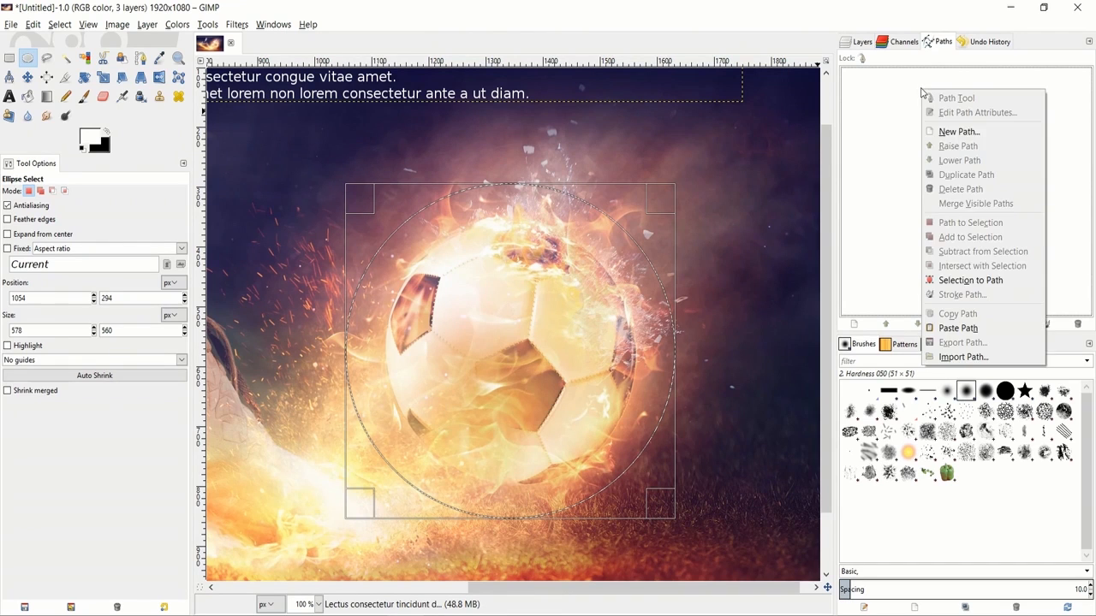
left_click(968, 281)
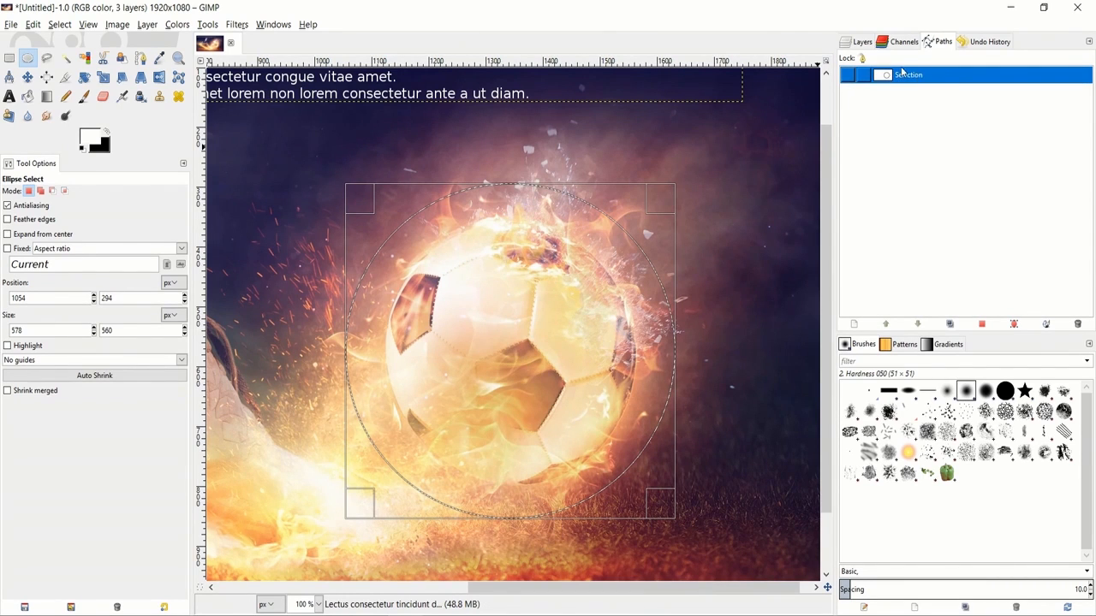
left_click(865, 45)
scroll(713, 163, "down", 2)
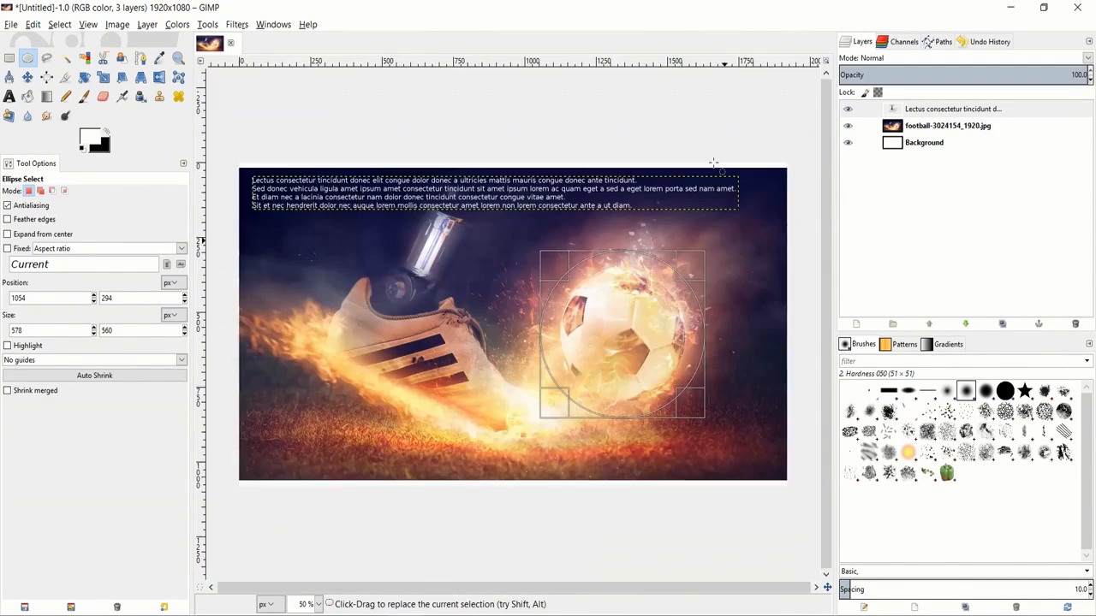
Activate the Text tool on the paragraph, try a line break at the end of a line and remove it.
scroll(730, 233, "up", 1)
scroll(730, 233, "down", 1)
left_click(8, 96)
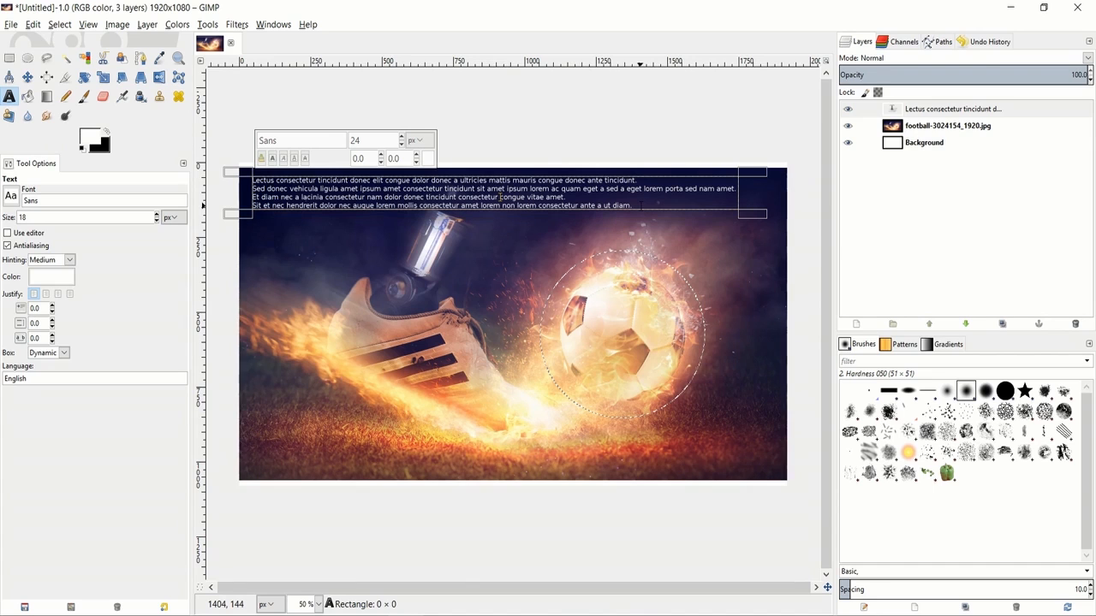
scroll(656, 220, "up", 1)
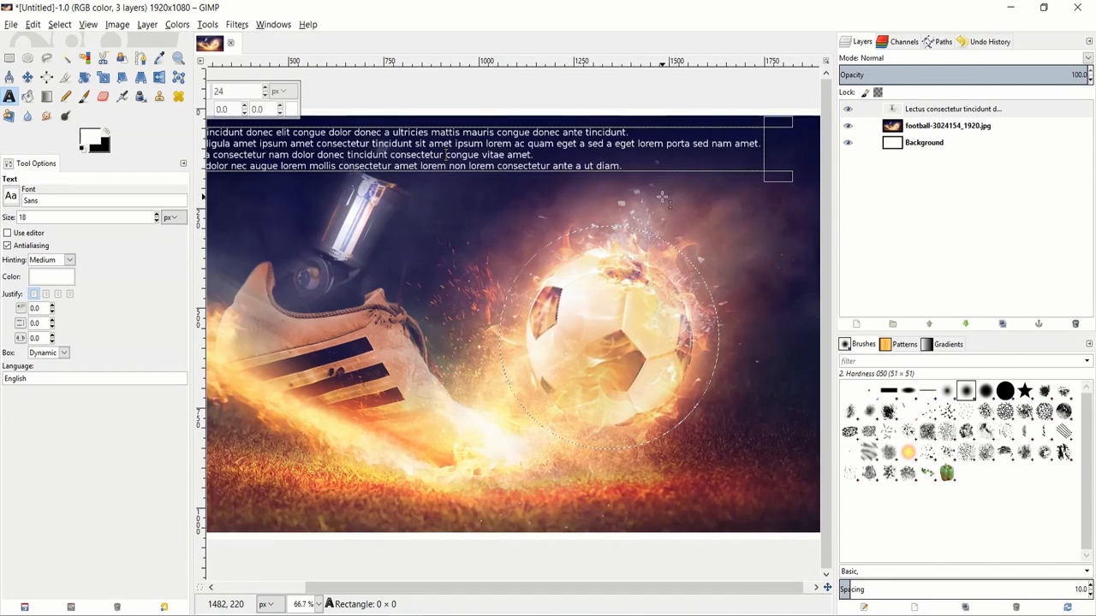
left_click(634, 133)
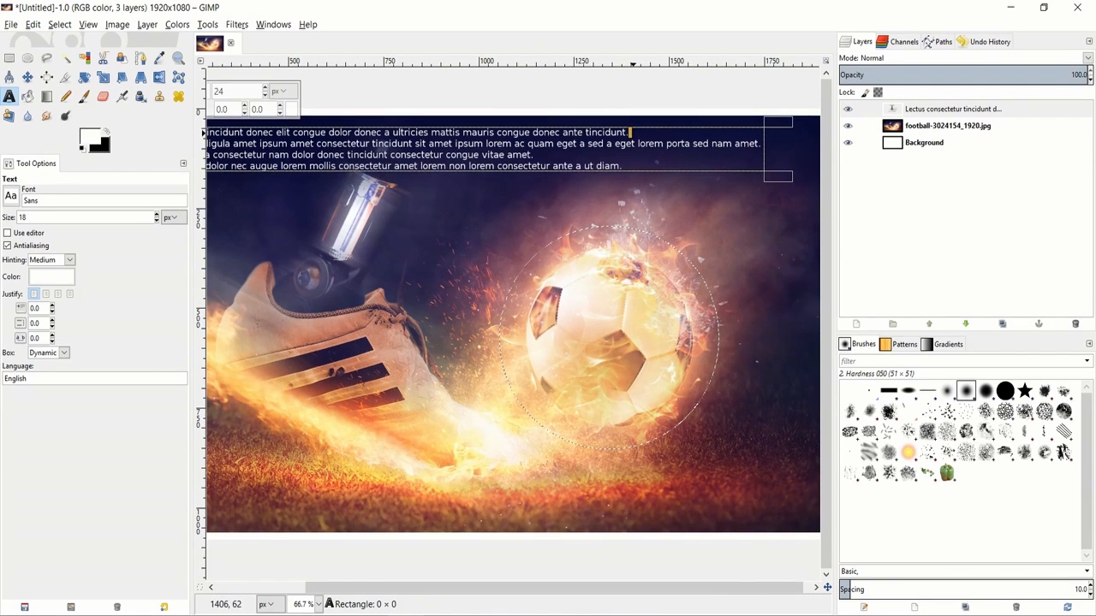
scroll(403, 185, "down", 1)
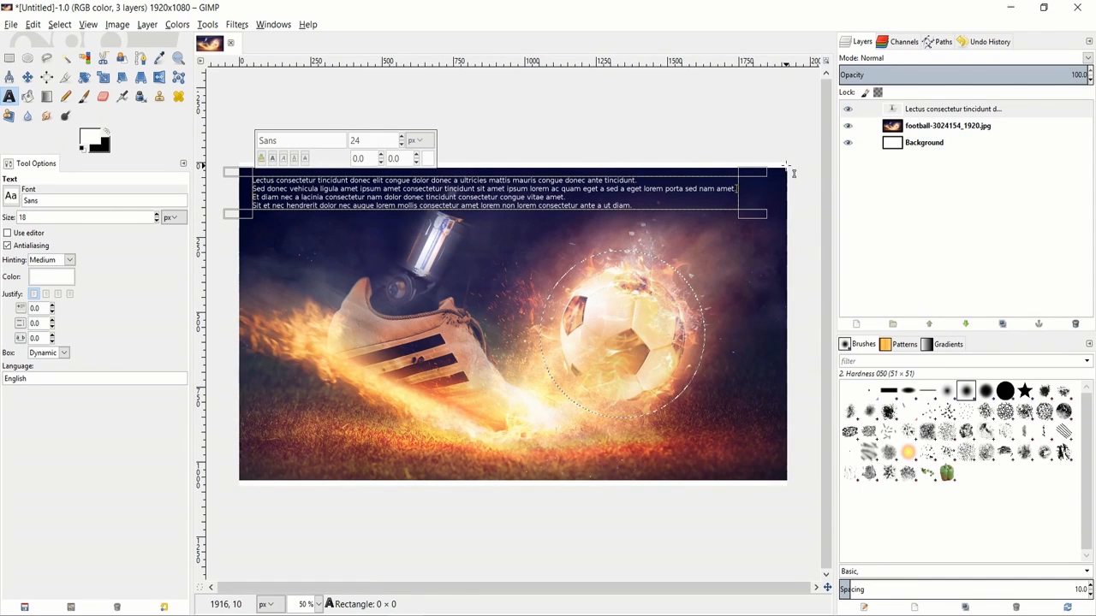
key("Return")
key("BackSpace")
scroll(677, 220, "up", 1)
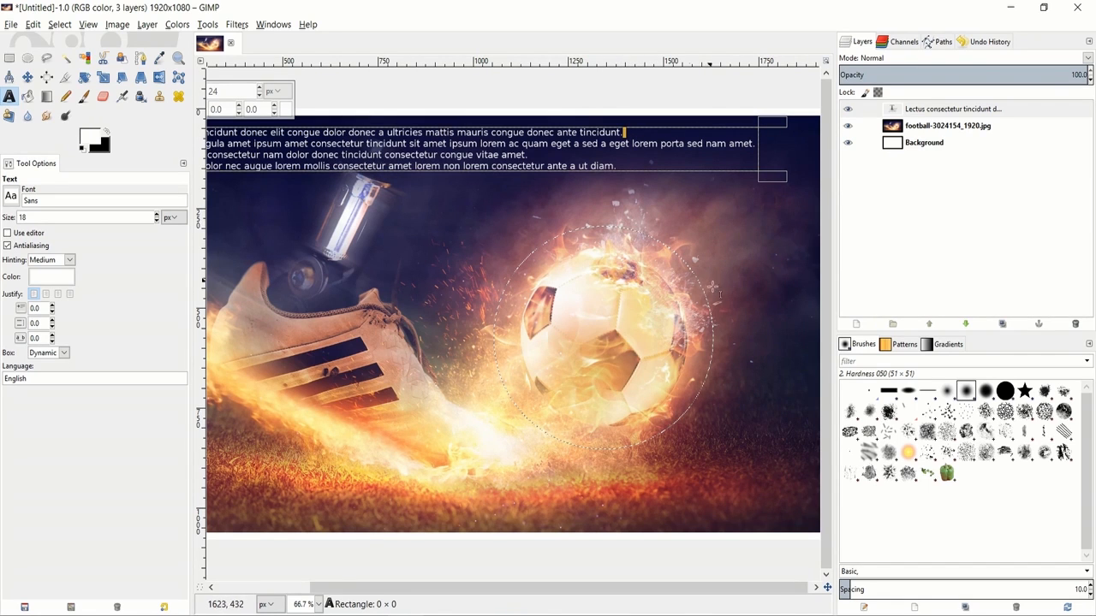
scroll(562, 140, "left", 1)
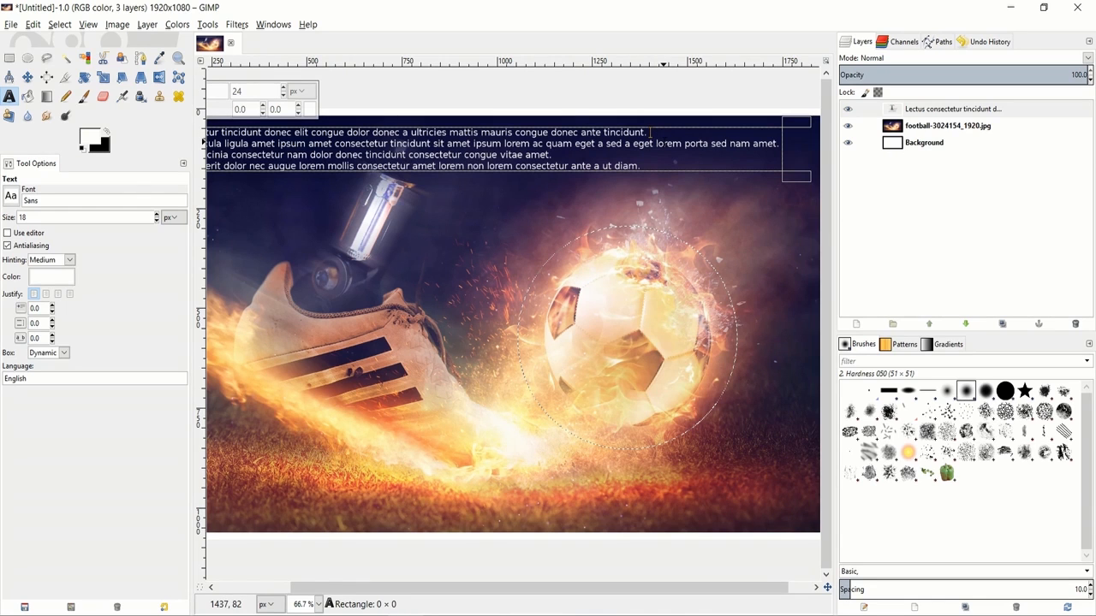
scroll(514, 257, "right", 1)
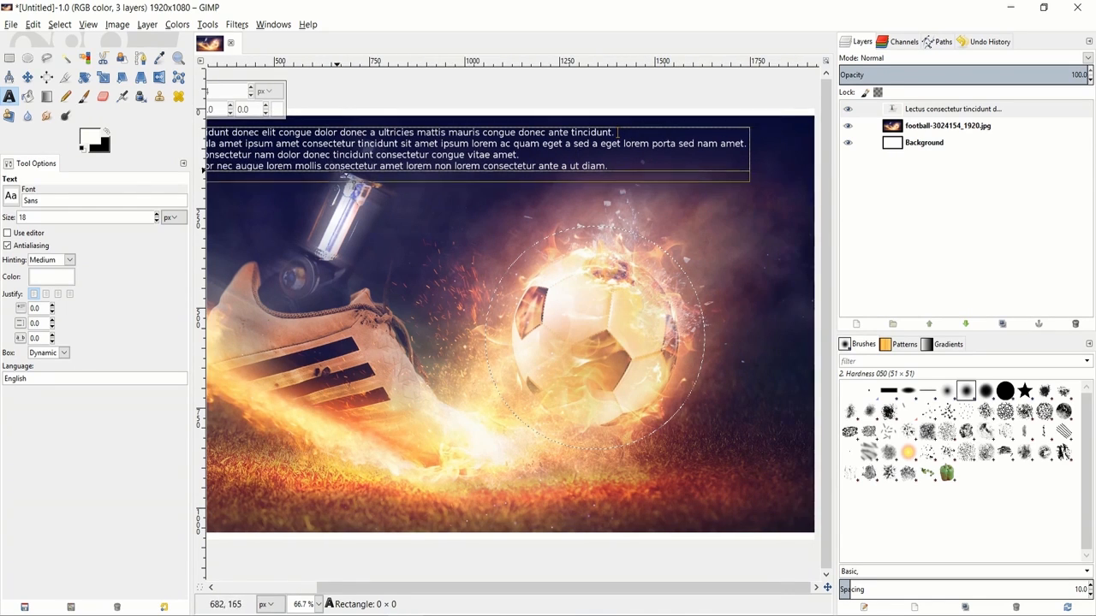
scroll(353, 156, "down", 1)
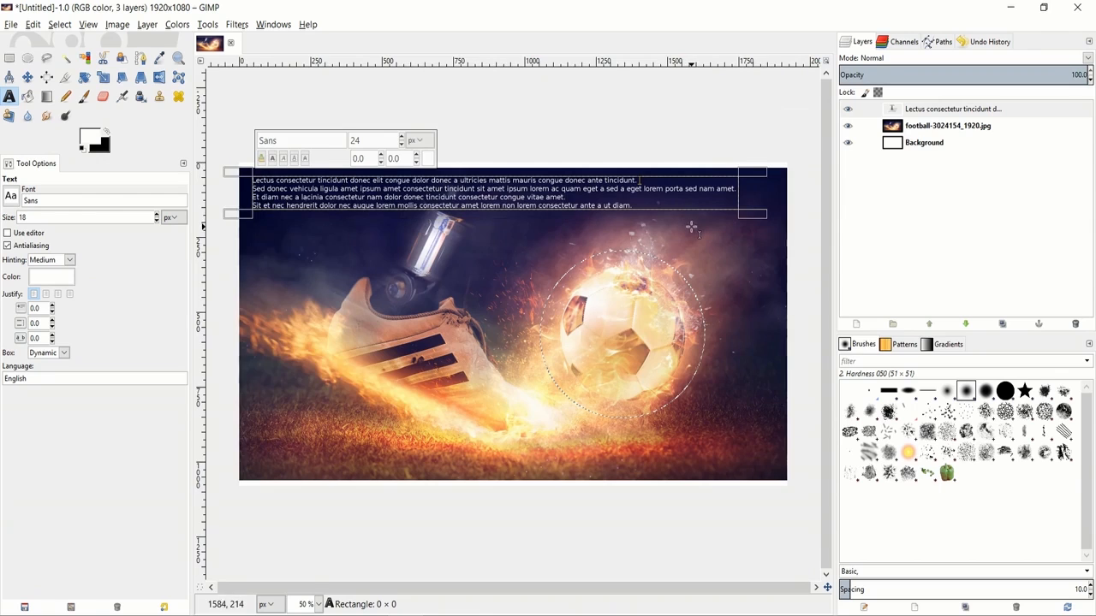
scroll(692, 229, "up", 1)
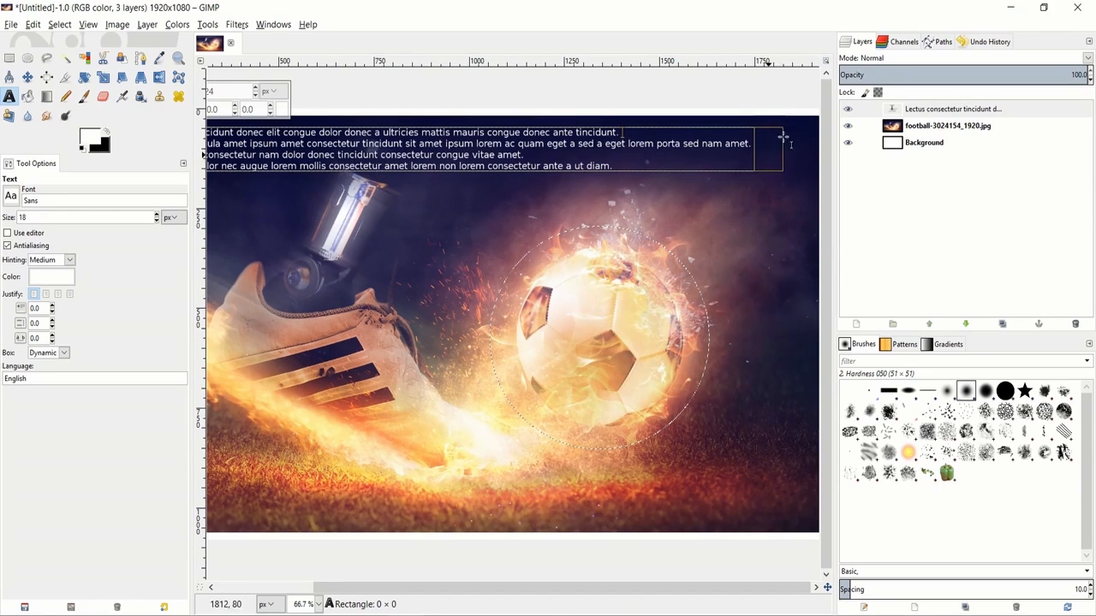
Make the Selection path active and apply Text along Path to the "Lectus consectetur" text layer.
right_click(916, 109)
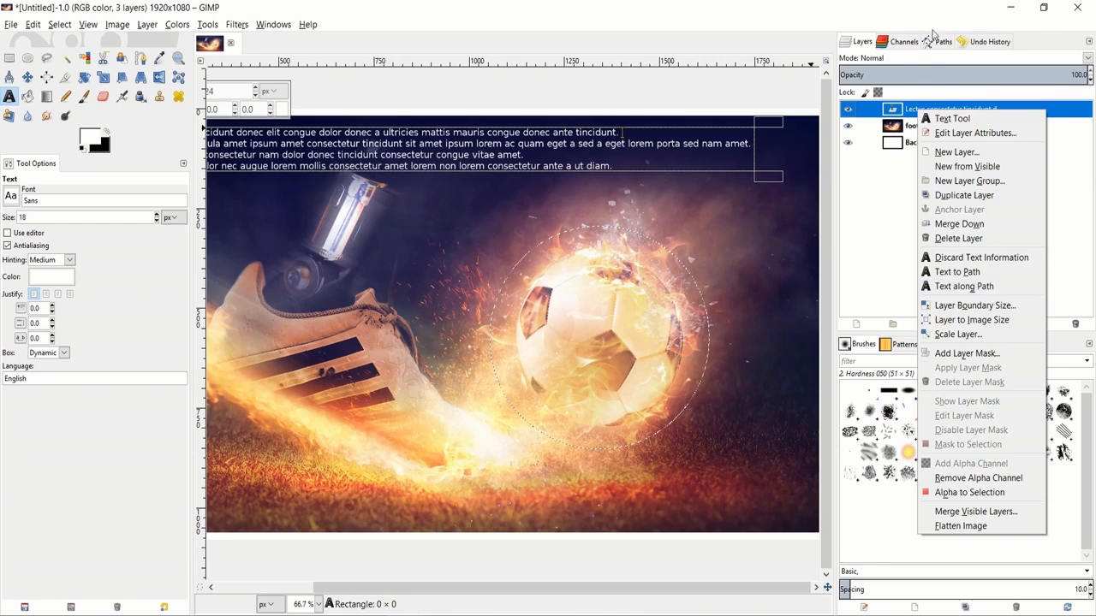
left_click(939, 39)
left_click(939, 39)
left_click(932, 75)
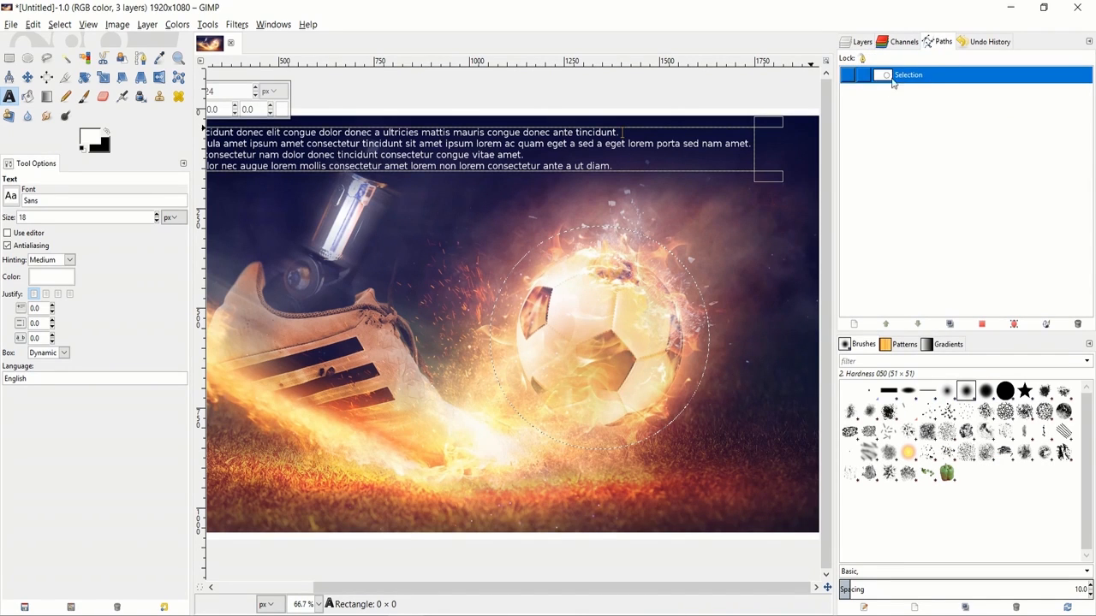
key("ctrl+l")
right_click(935, 110)
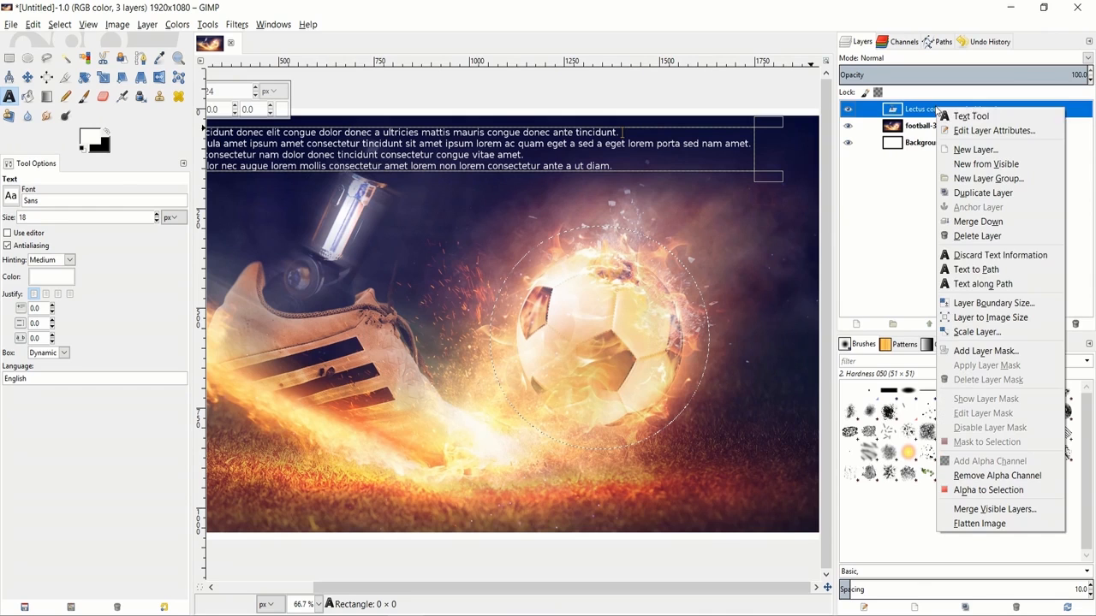
left_click(971, 293)
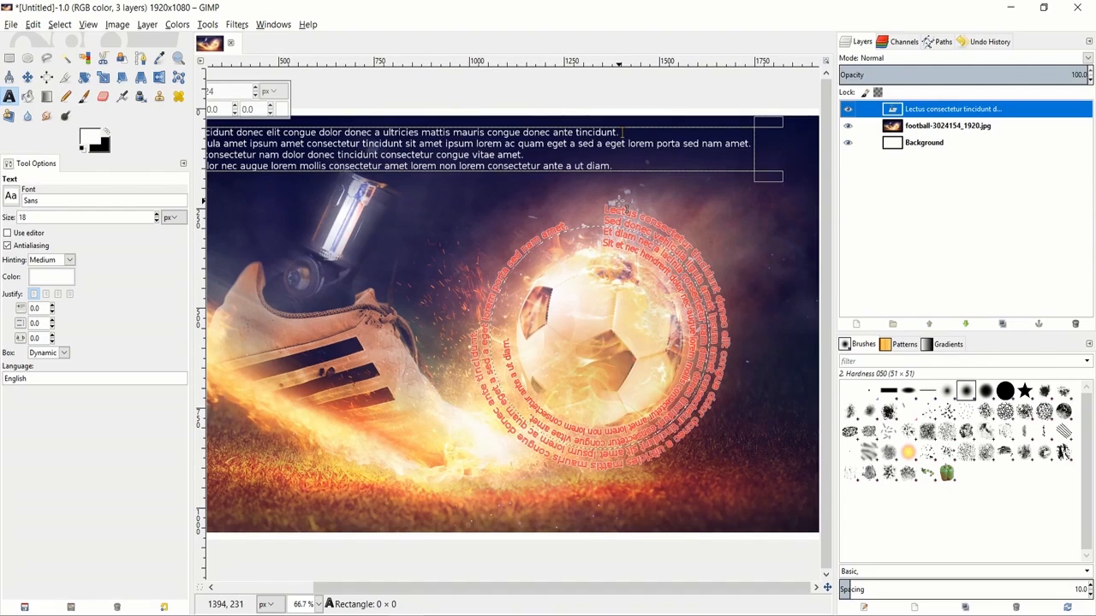
Examine the curved letter outlines around the football up close and check their entry in the paths list.
scroll(627, 208, "up", 3)
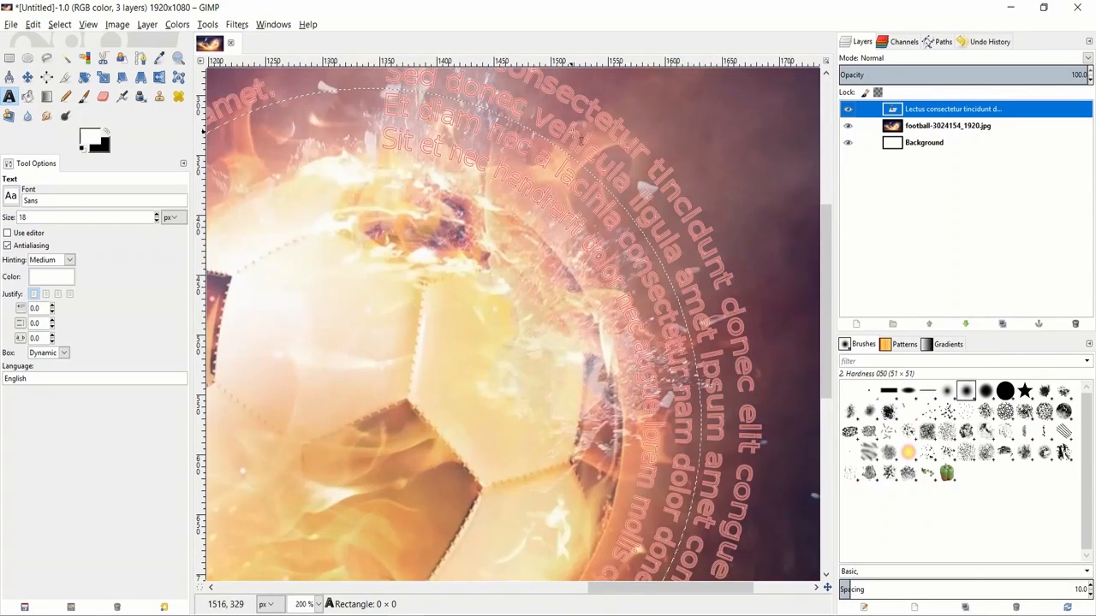
scroll(530, 137, "down", 1)
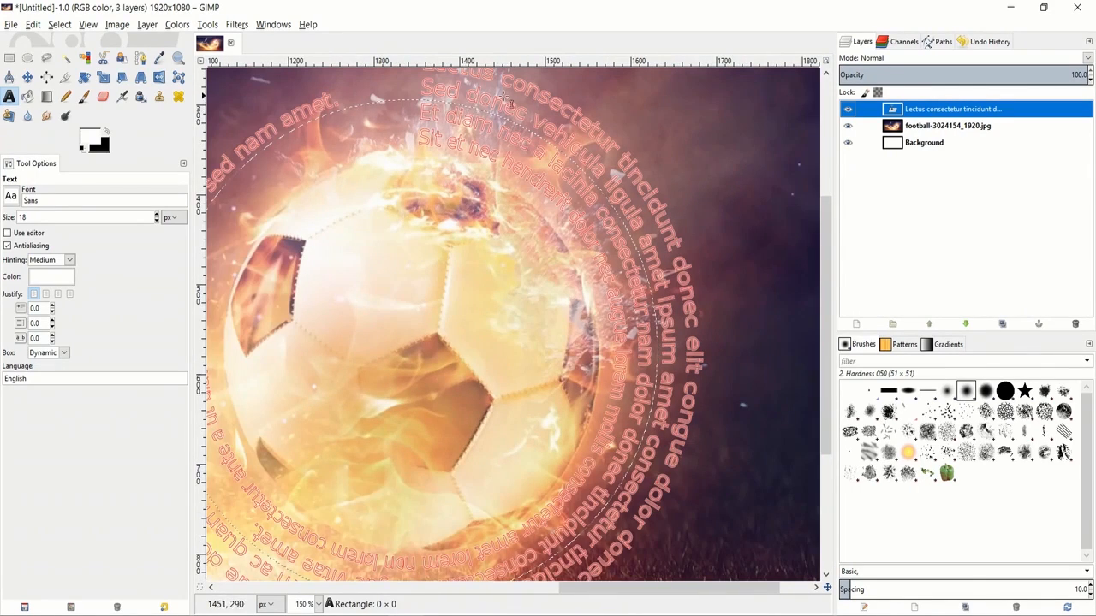
scroll(511, 102, "down", 1)
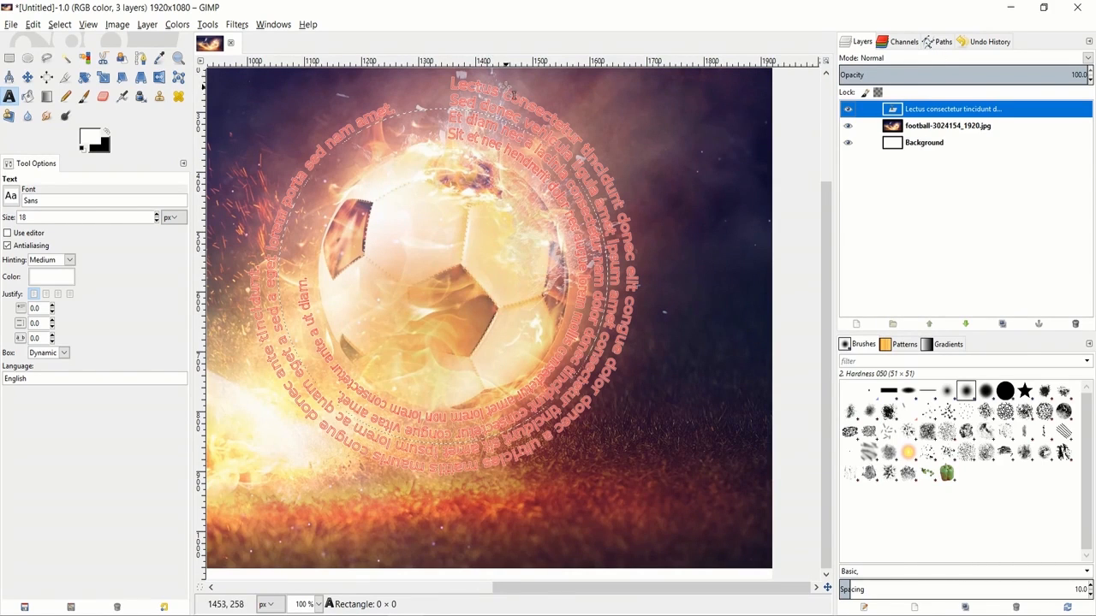
left_click(942, 42)
left_click(923, 76)
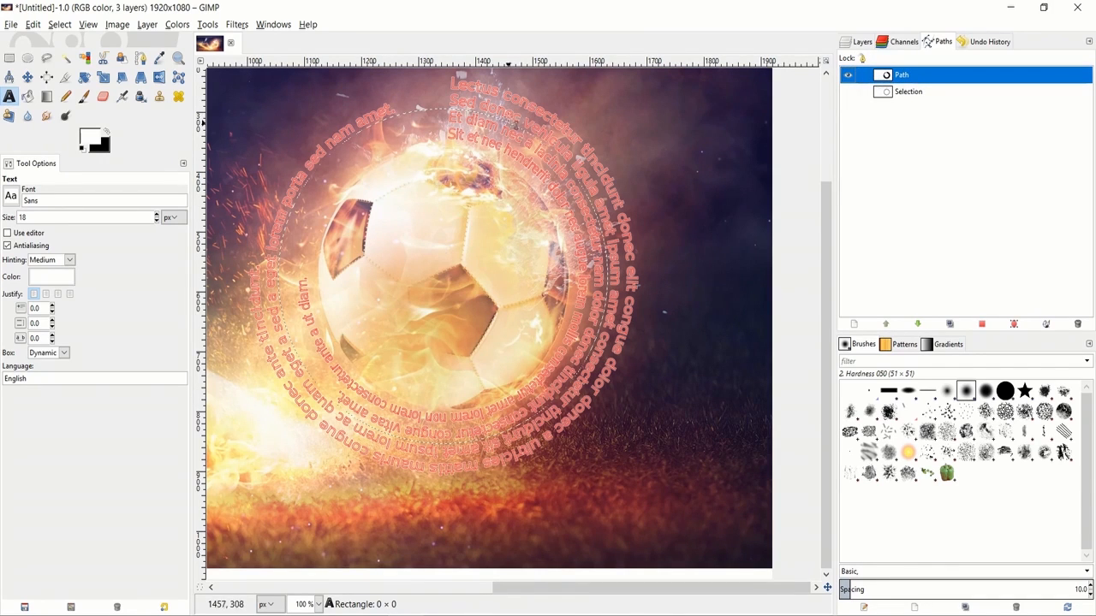
Add a transparent 1920 × 1080 px layer above the text layer and convert the curved-text path to a selection.
left_click(861, 42)
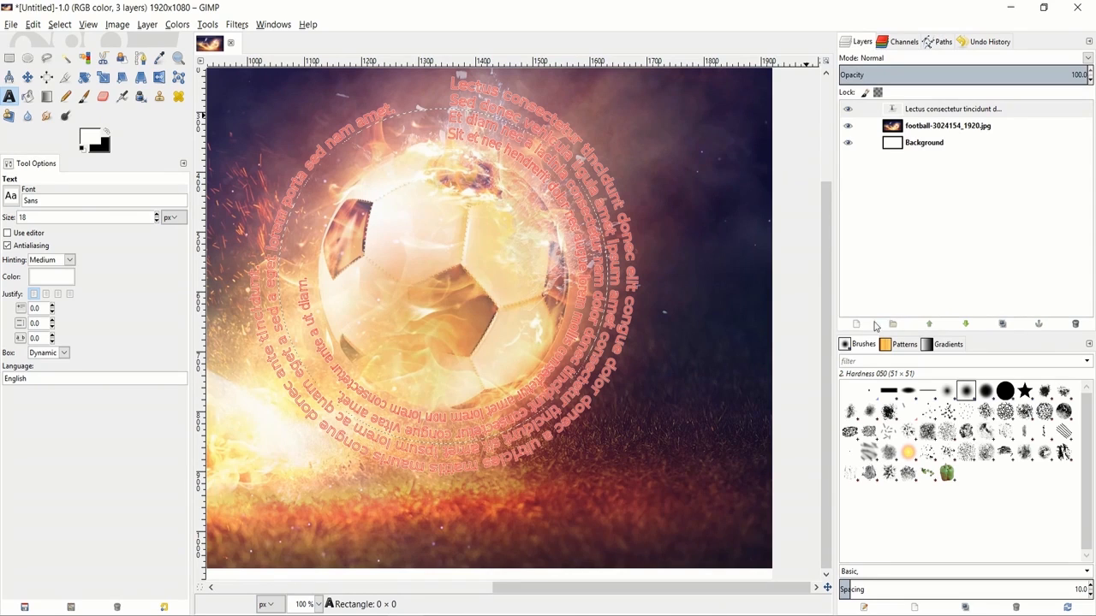
left_click(858, 325)
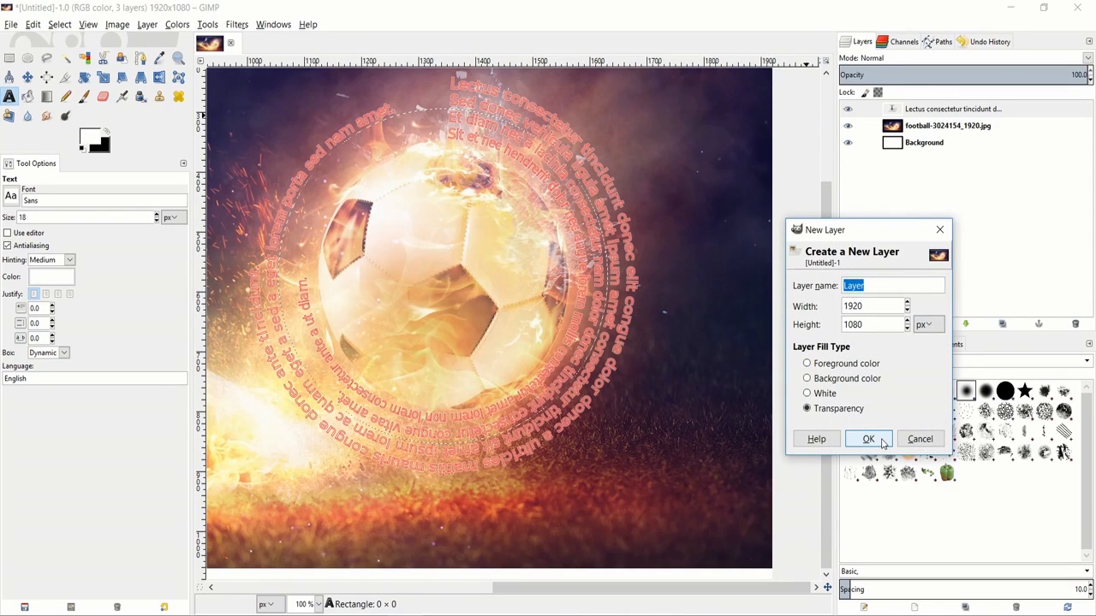
left_click_drag(881, 443, 823, 398)
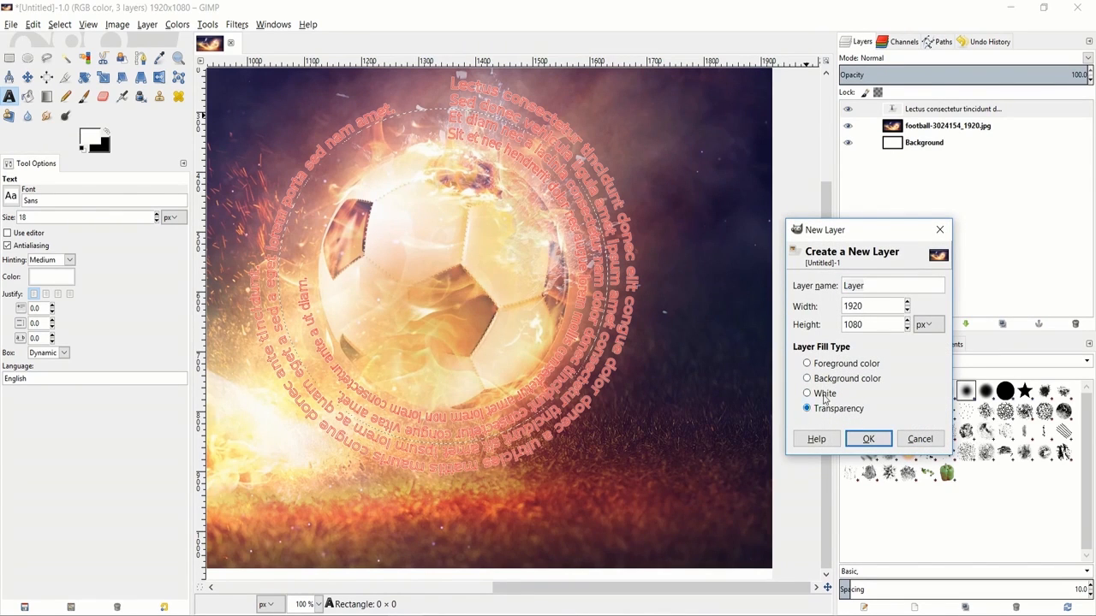
left_click(868, 438)
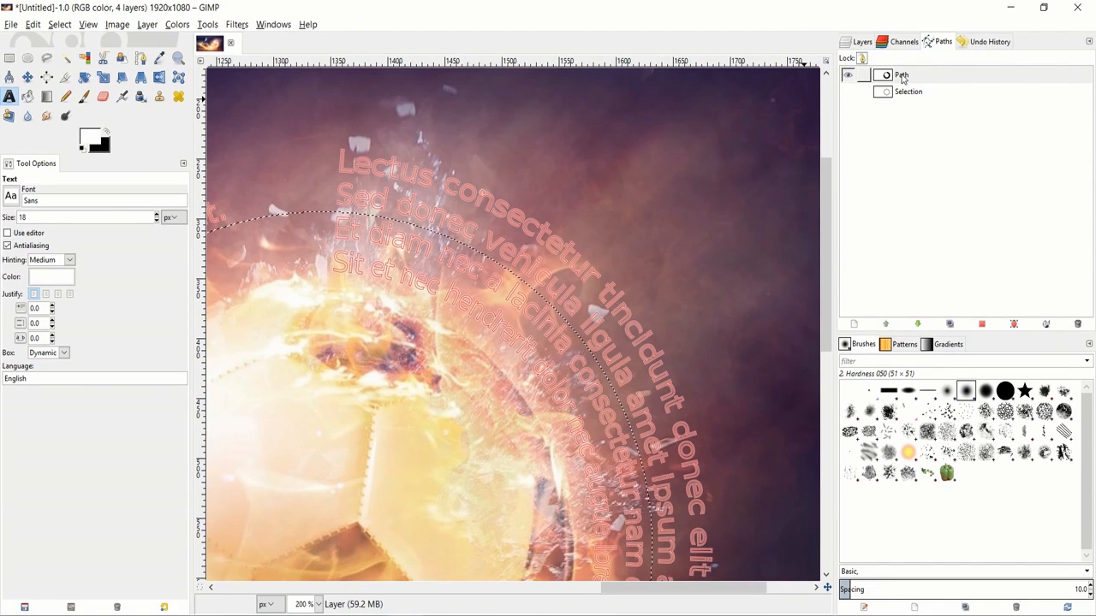
right_click(902, 78)
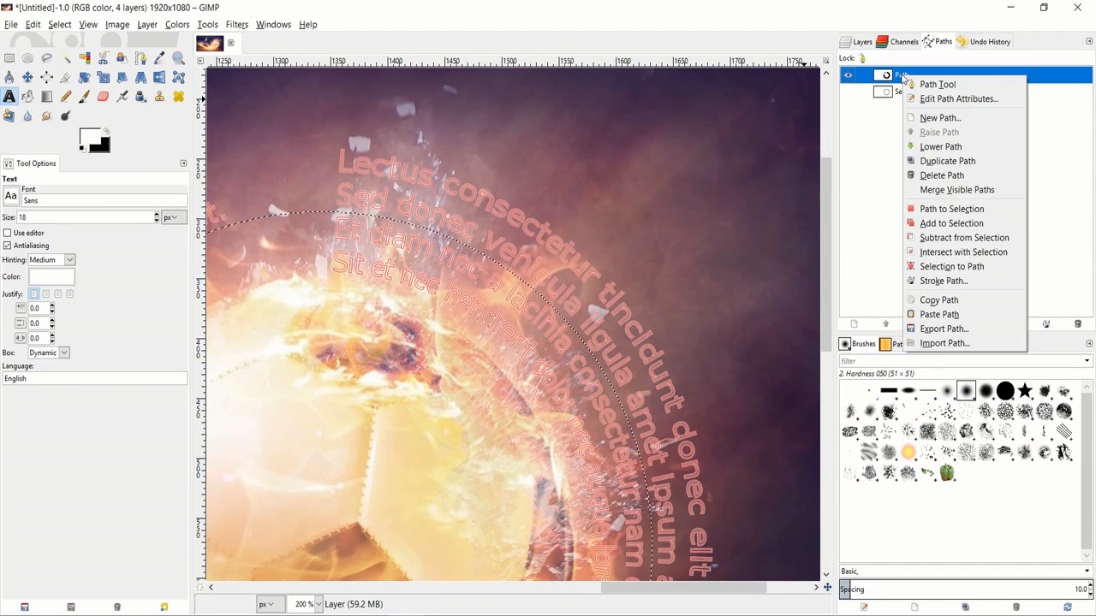
left_click(979, 212)
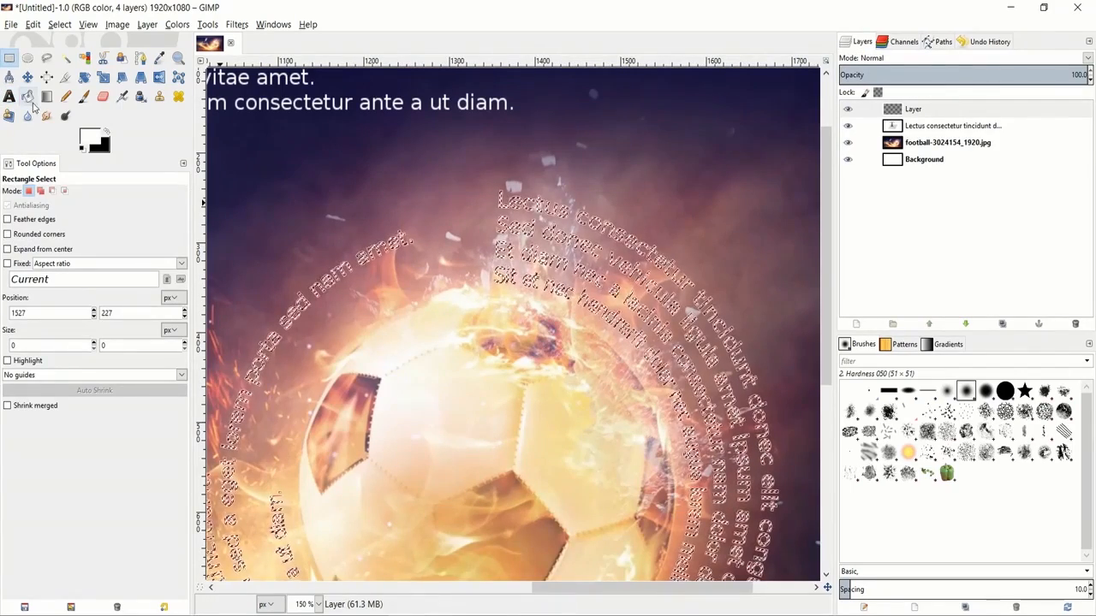
Bucket-fill the curved-text selection with white on the new transparent layer and clear the selection.
left_click(28, 96)
scroll(596, 187, "up", 5)
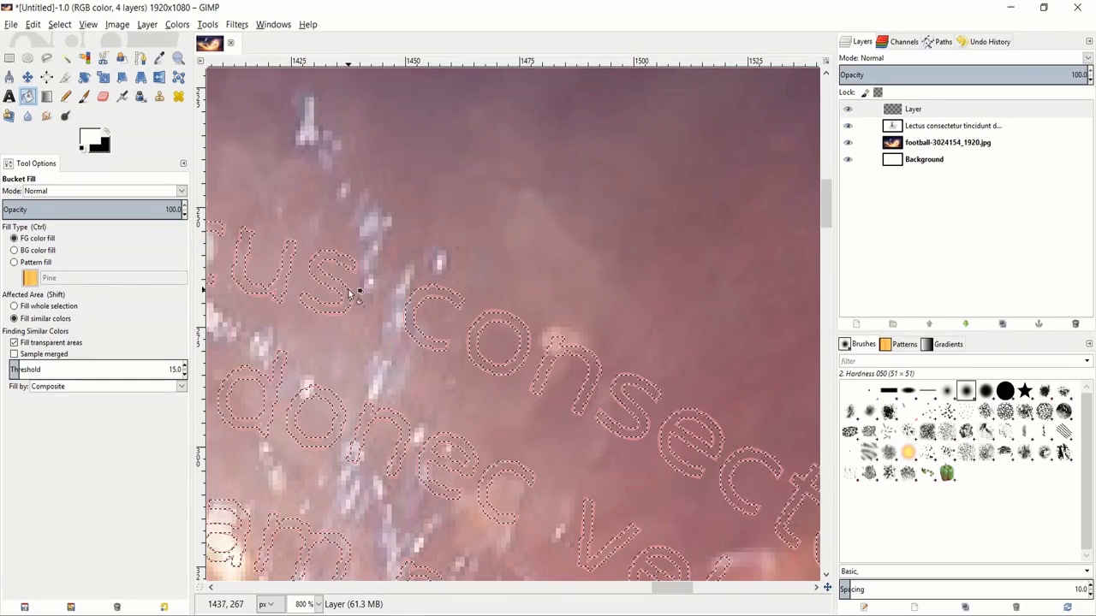
left_click(411, 317)
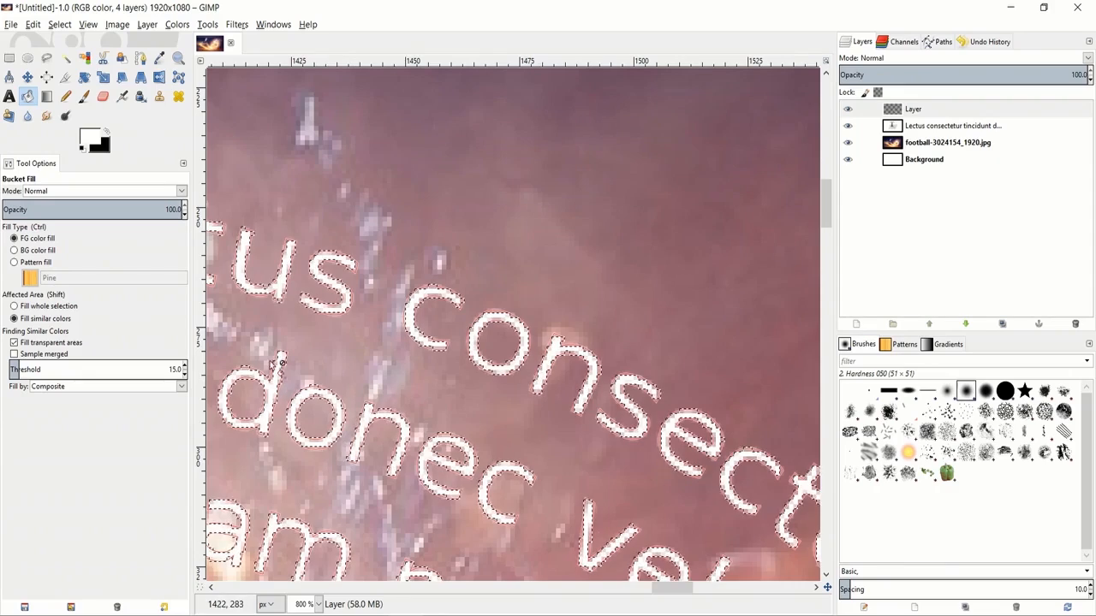
scroll(343, 325, "down", 7)
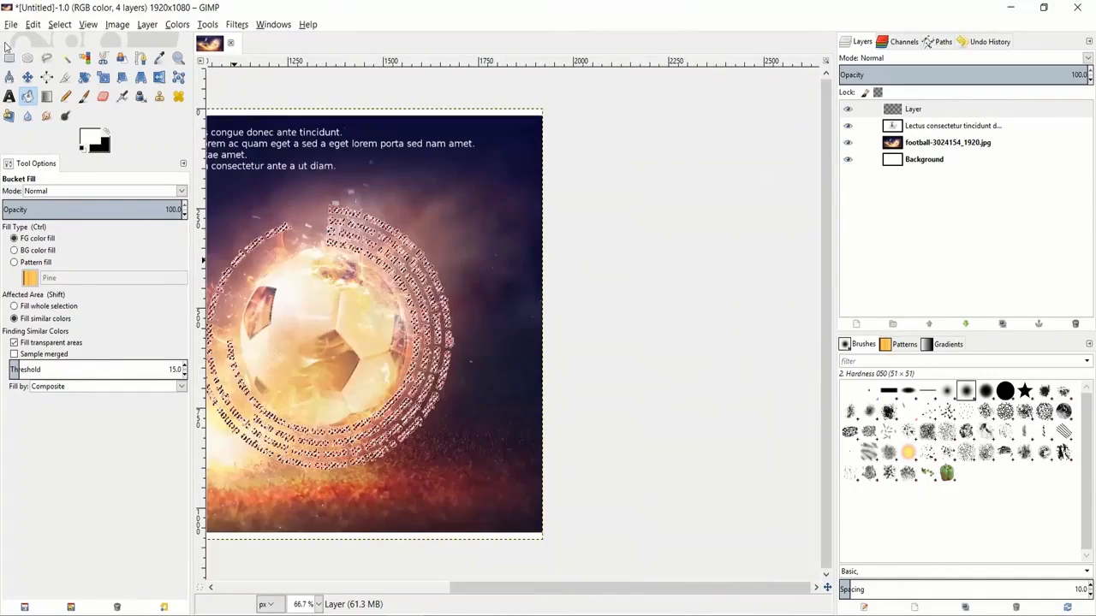
left_click(8, 57)
left_click(359, 262)
key("1")
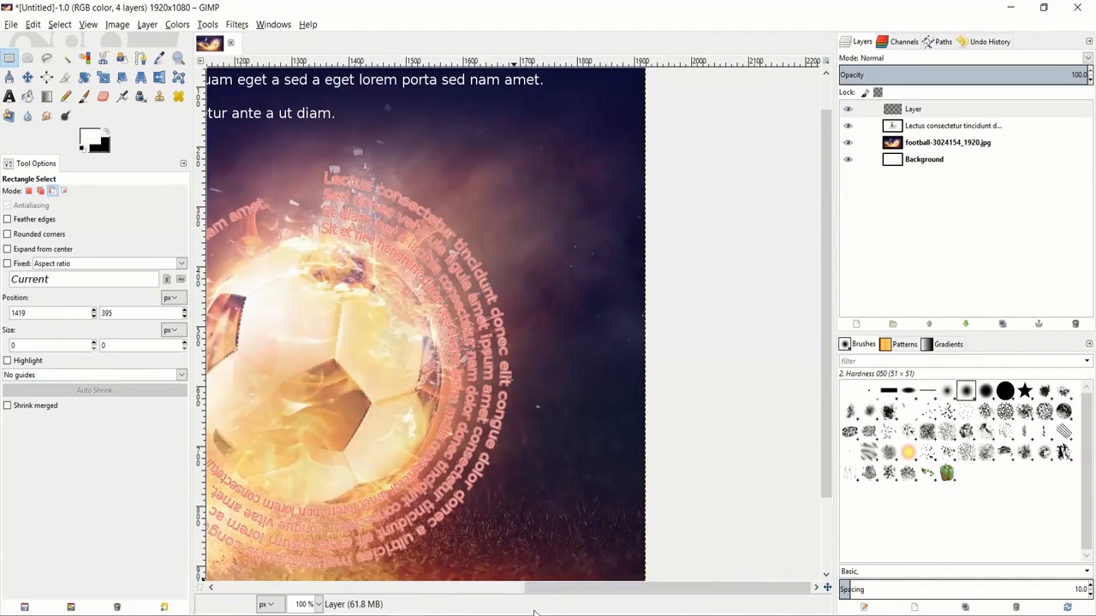
Hide the curved-text path in the paths list so its outlines no longer cover the filled letters.
left_click_drag(543, 589, 490, 592)
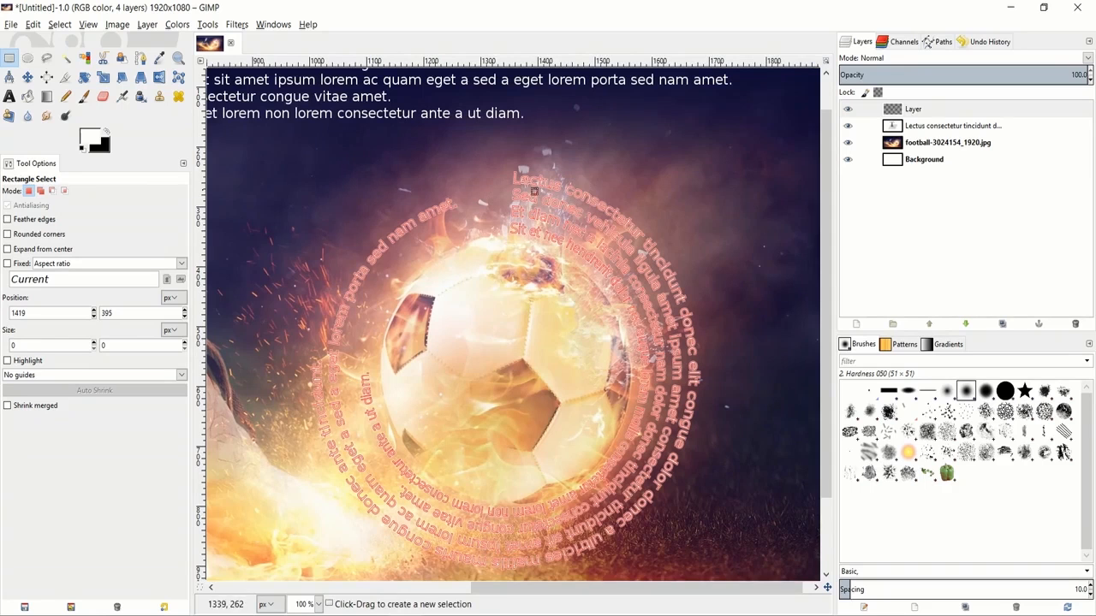
left_click(942, 41)
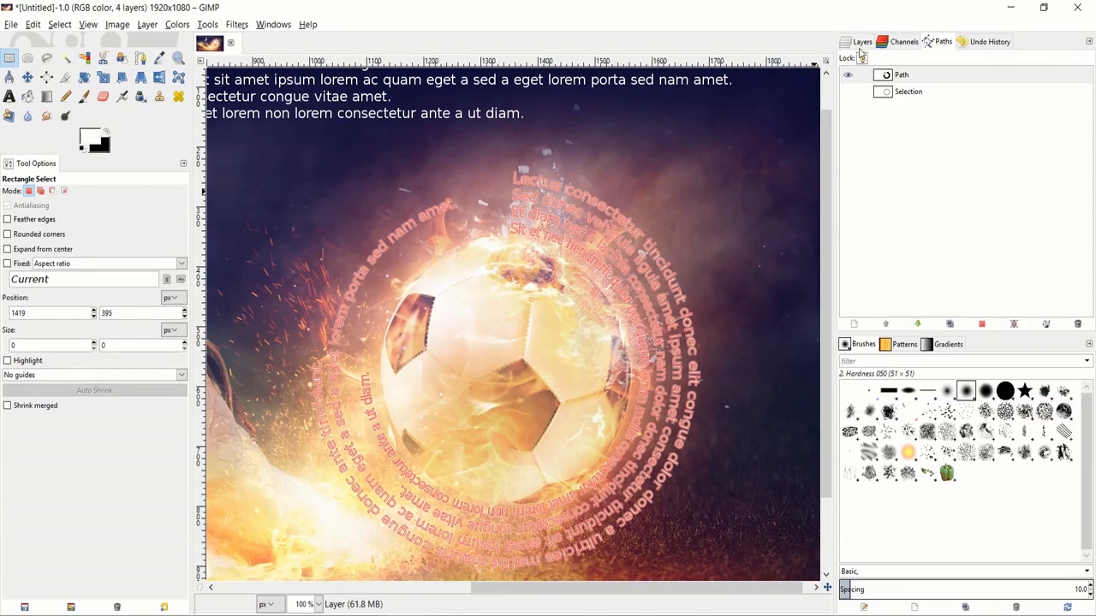
left_click(847, 76)
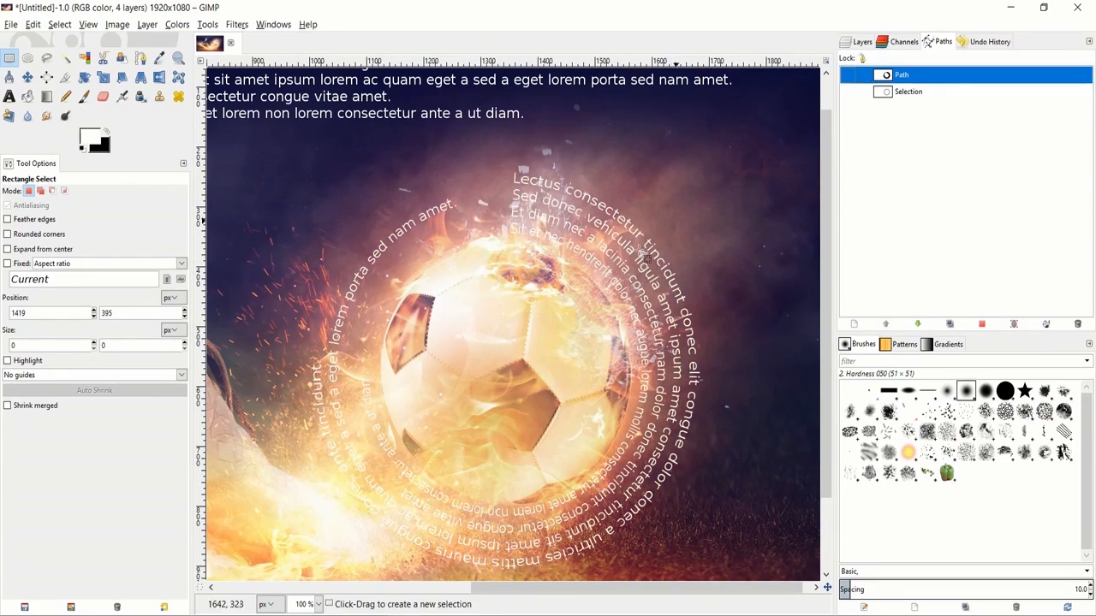
Examine the white text wrapped around the football up close and at full size, and return to the layer list.
scroll(592, 281, "up", 2)
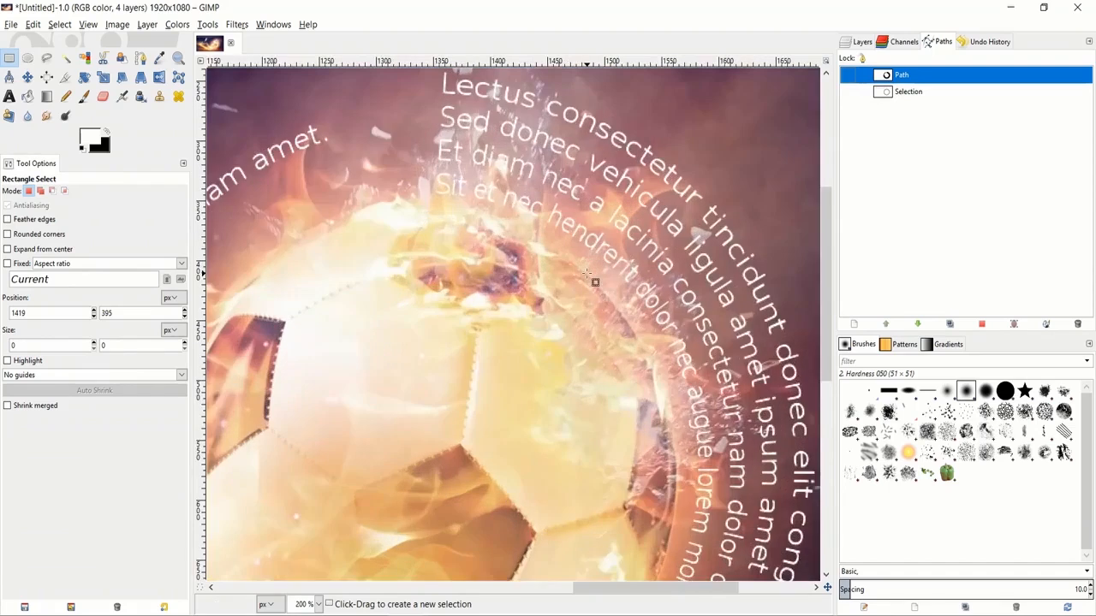
scroll(593, 277, "down", 2)
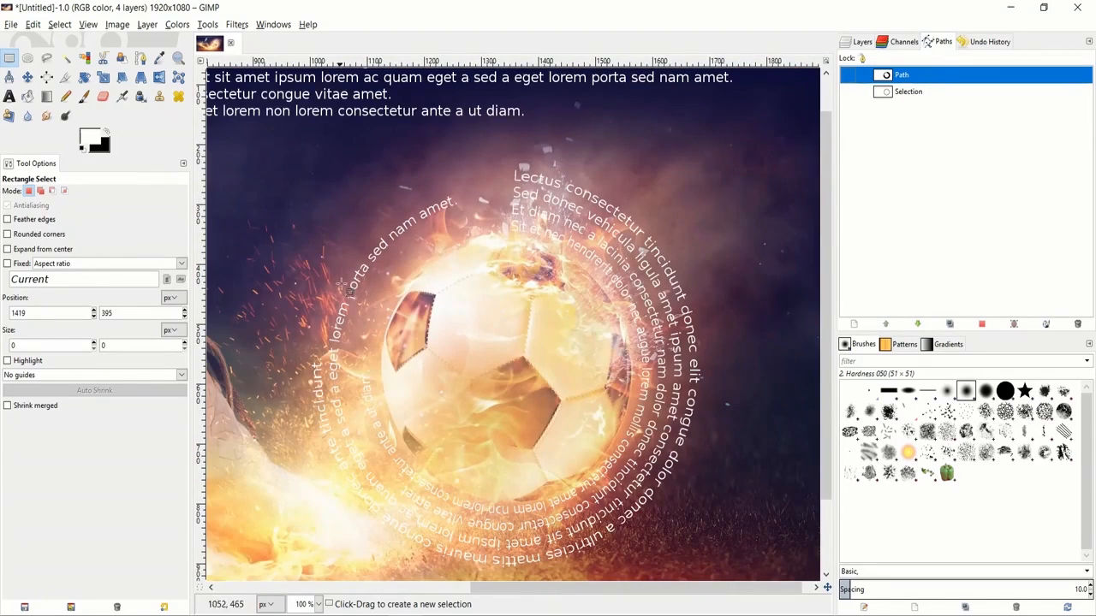
left_click(856, 43)
scroll(537, 250, "up", 2)
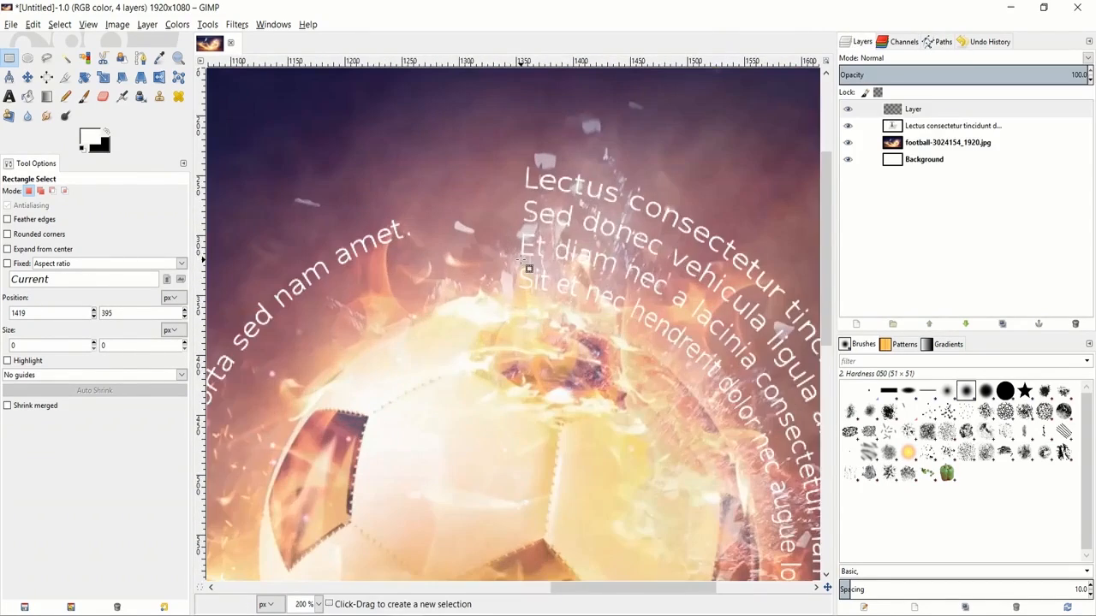
scroll(537, 250, "down", 2)
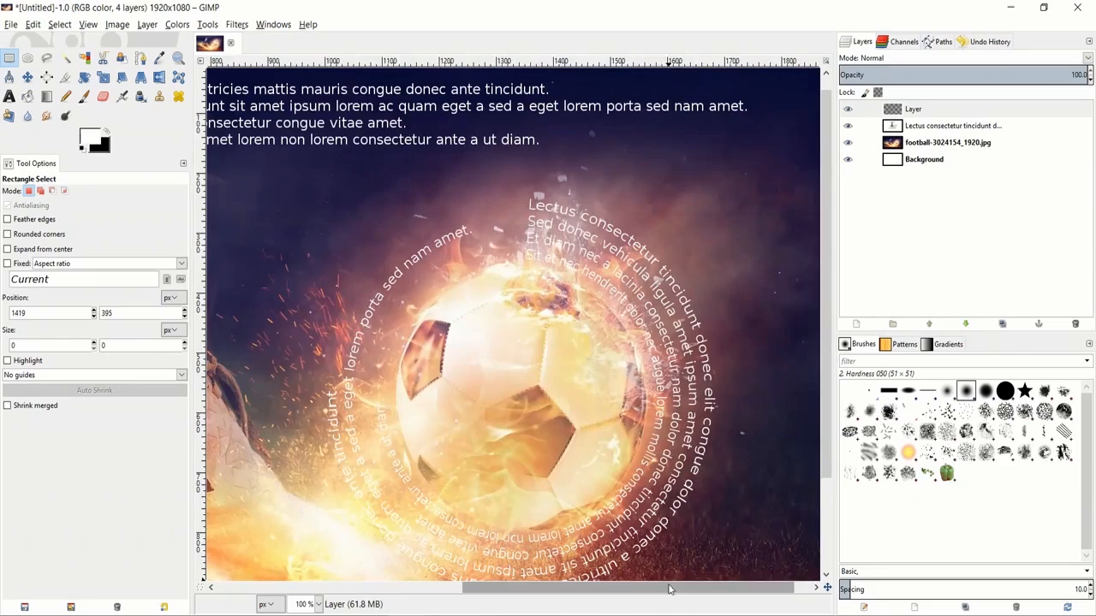
left_click_drag(663, 587, 666, 554)
scroll(656, 380, "down", 3)
scroll(654, 351, "up", 3)
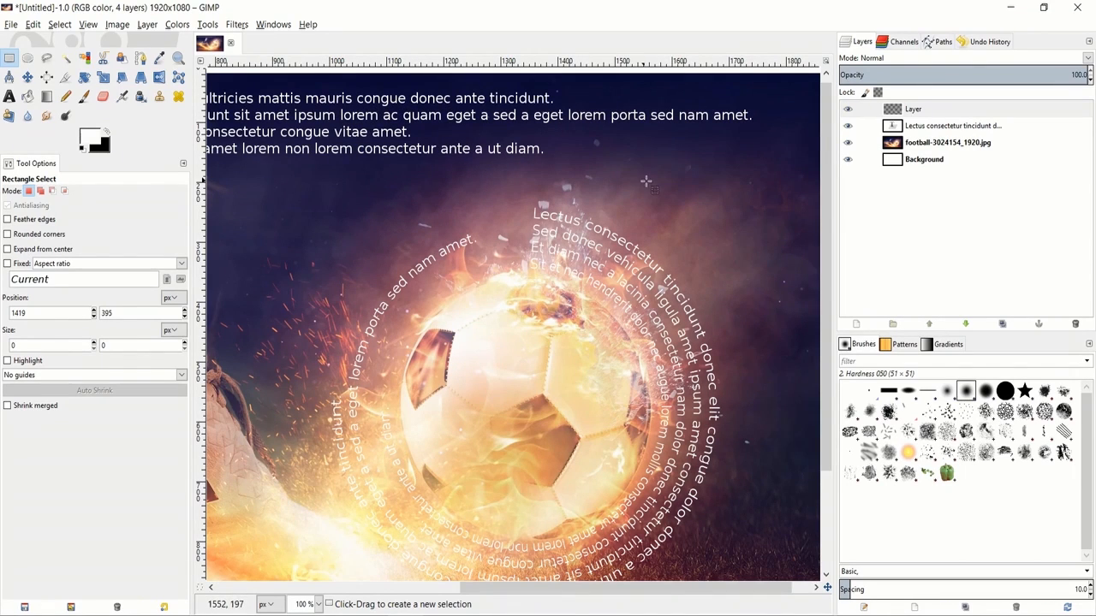
Remove the original straight "Lectus consectetur" text layer from the football image.
scroll(789, 244, "down", 3)
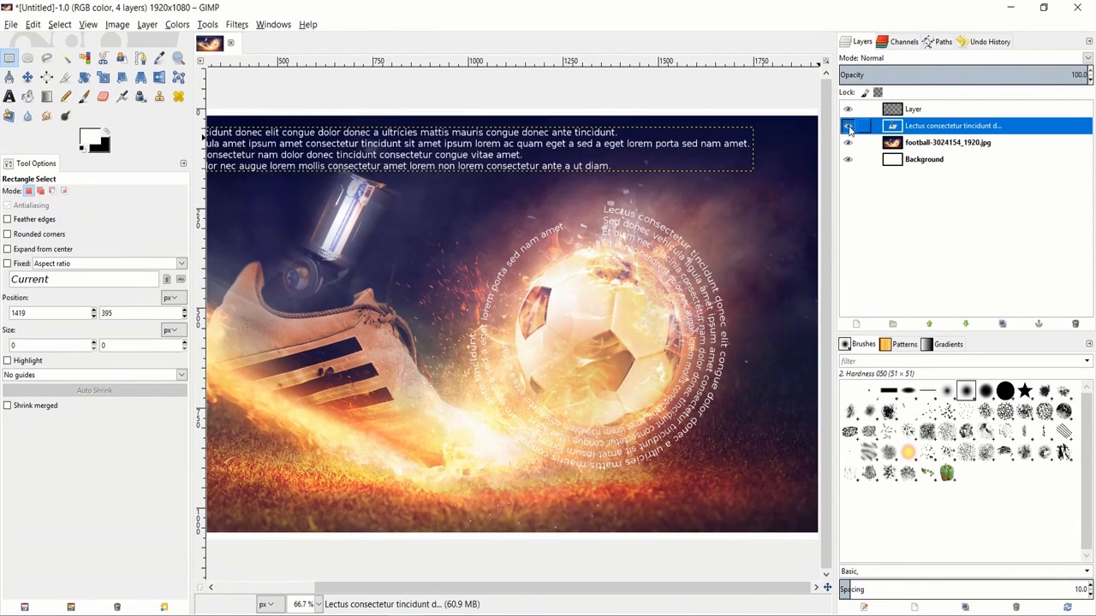
key("Delete")
scroll(734, 242, "down", 1)
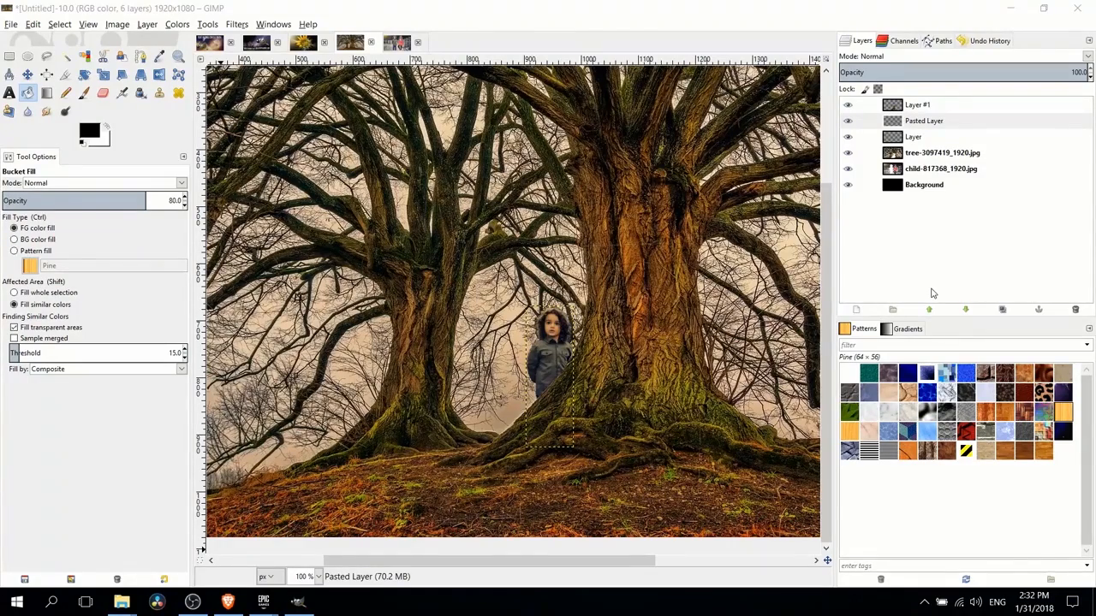
Examine the composite of the child standing behind the large tree trunk up close.
key("plus")
key("plus")
key("plus")
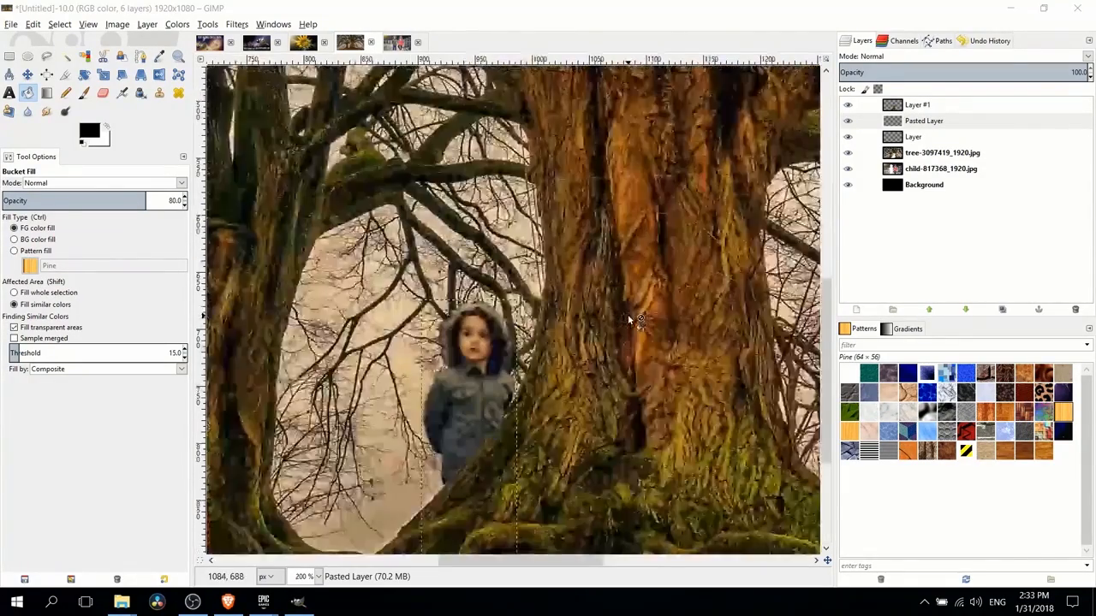
key("minus")
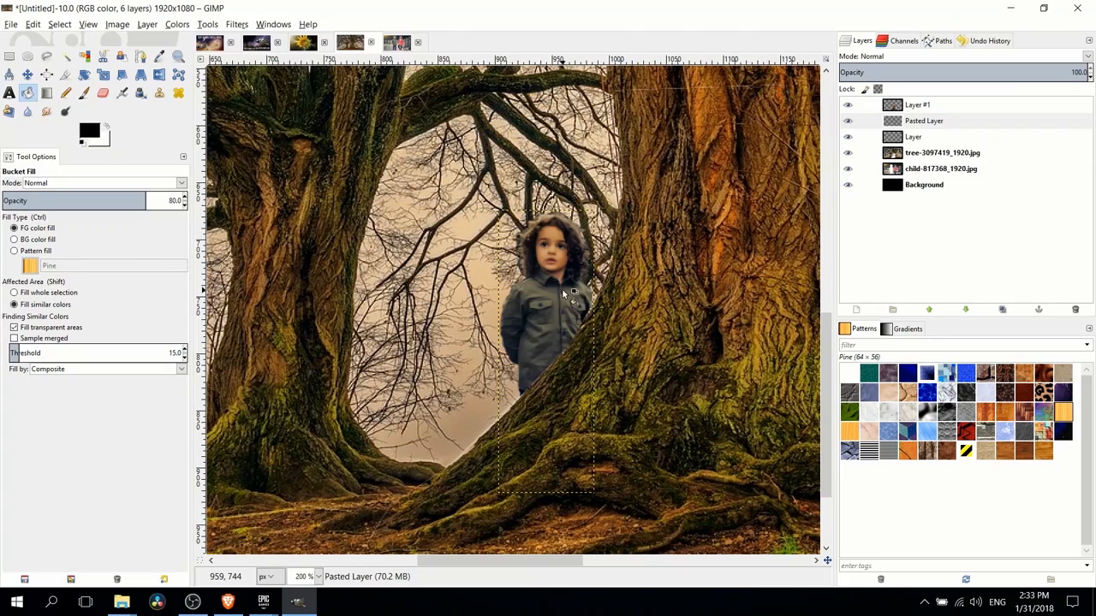
scroll(597, 305, "down", 1)
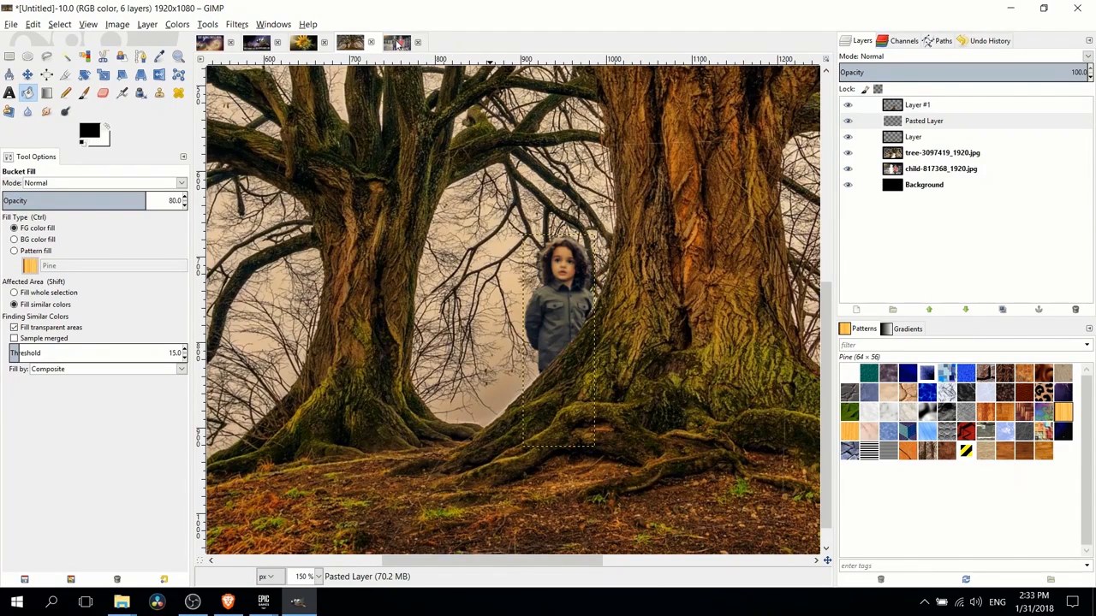
Switch to the two-children image, compare its child and tree layers, and leave the tree layer hidden with the child layer visible.
left_click(397, 43)
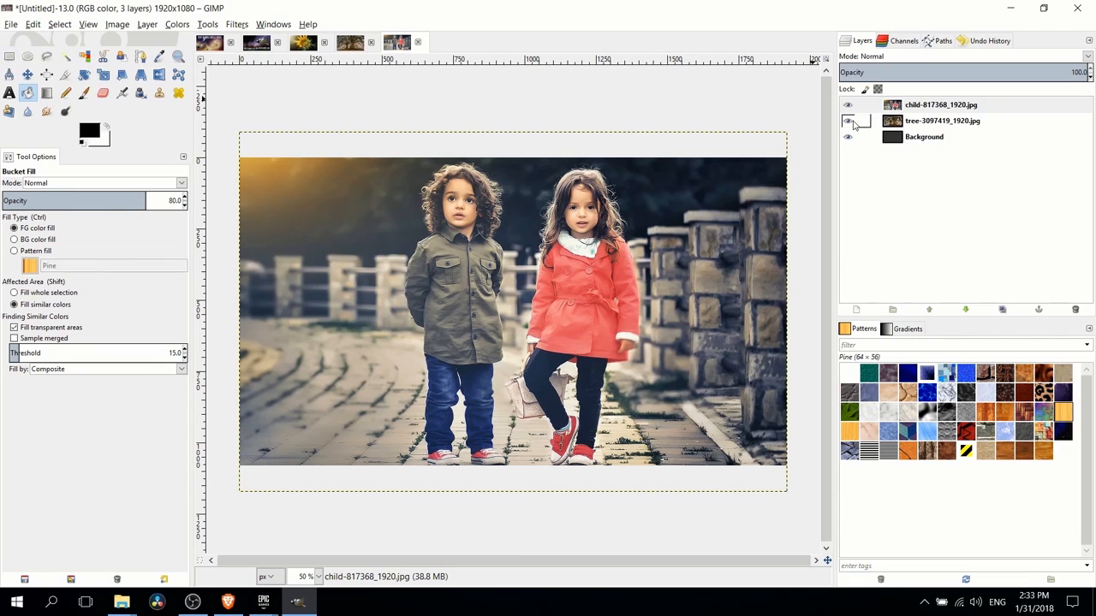
left_click(847, 121)
left_click(847, 105)
left_click(847, 121)
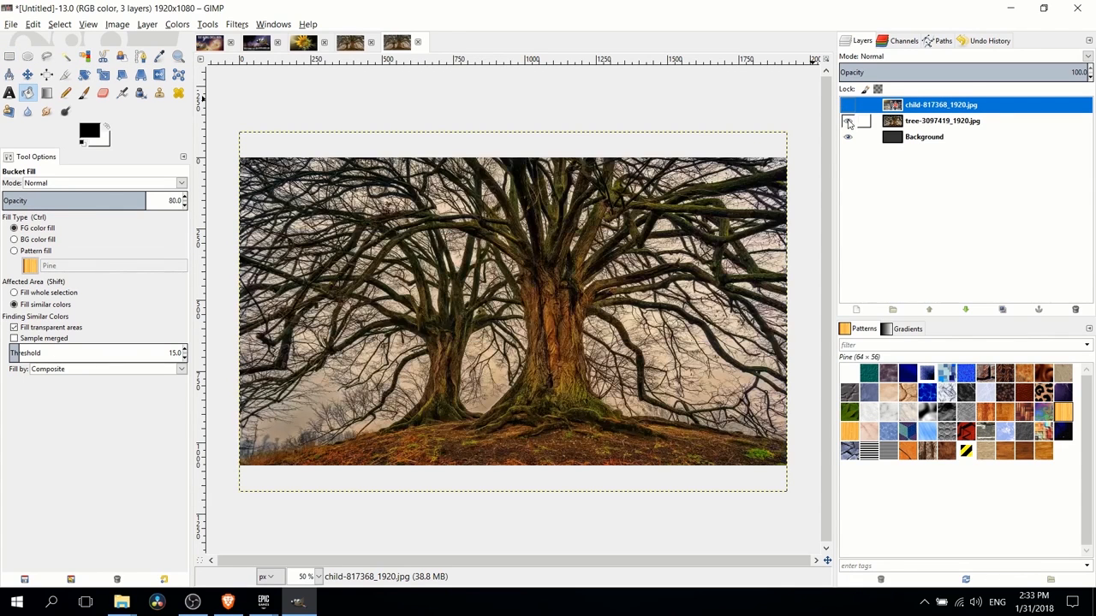
left_click(847, 121)
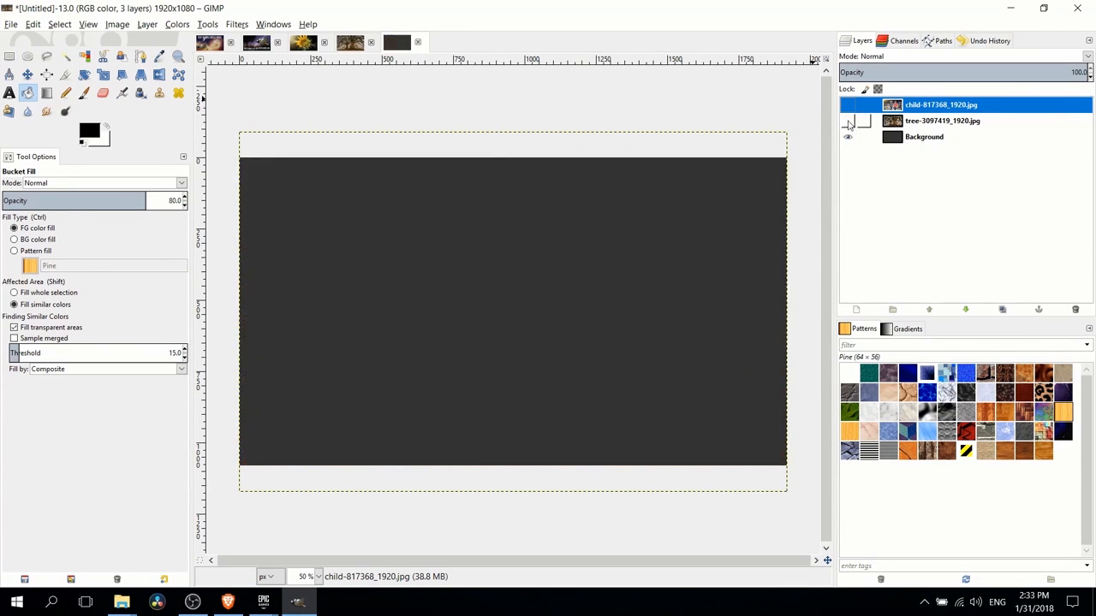
left_click(848, 104)
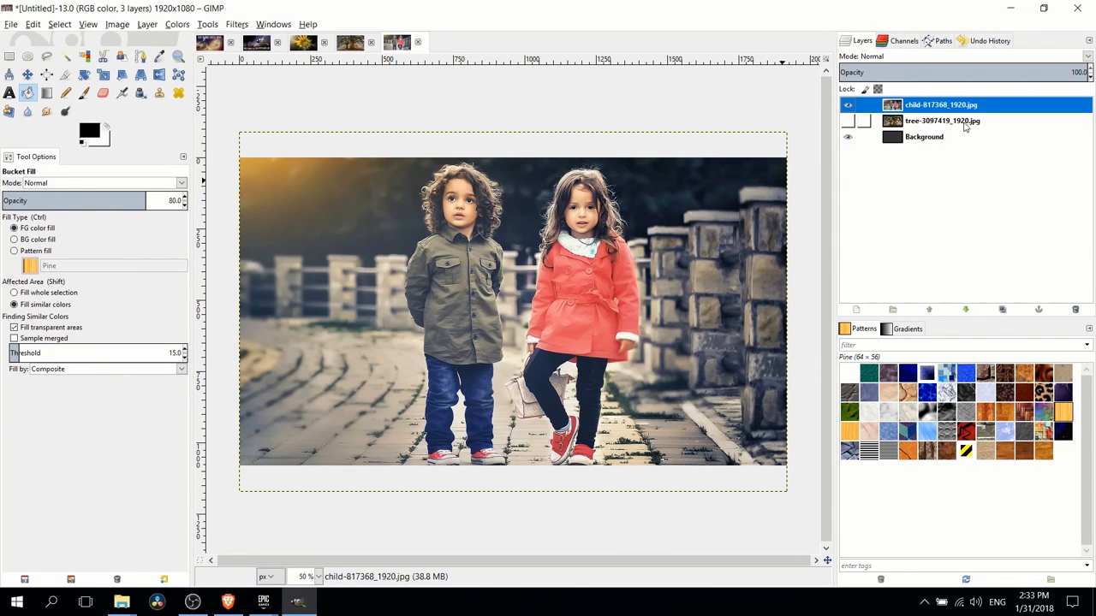
left_click(848, 104)
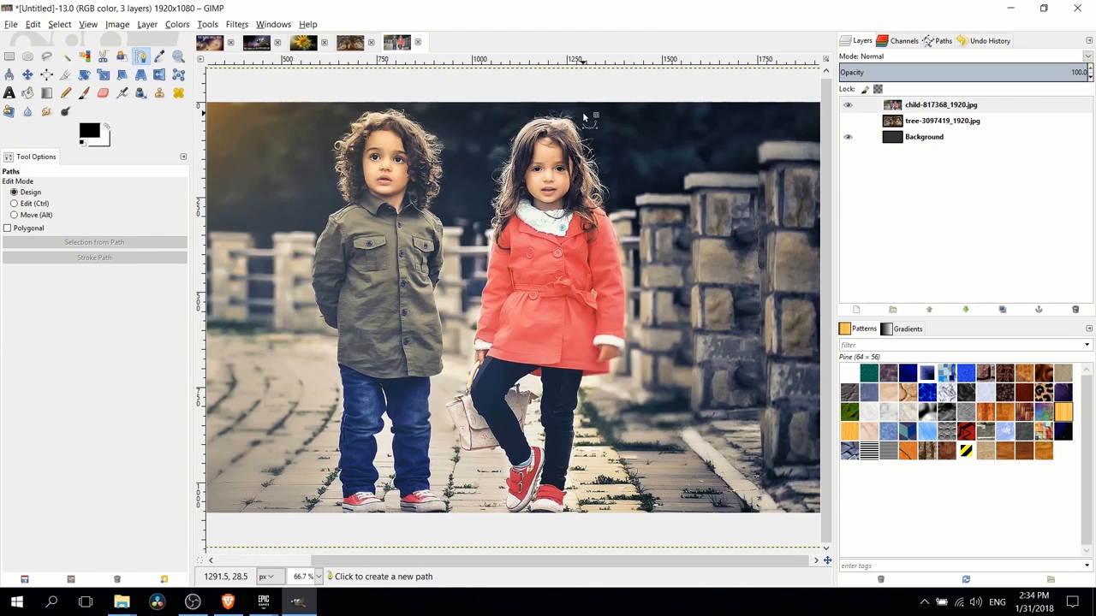
Start a path with the Paths tool at the crown of the girl's hair and place anchors along its top edge.
scroll(537, 201, "up", 2)
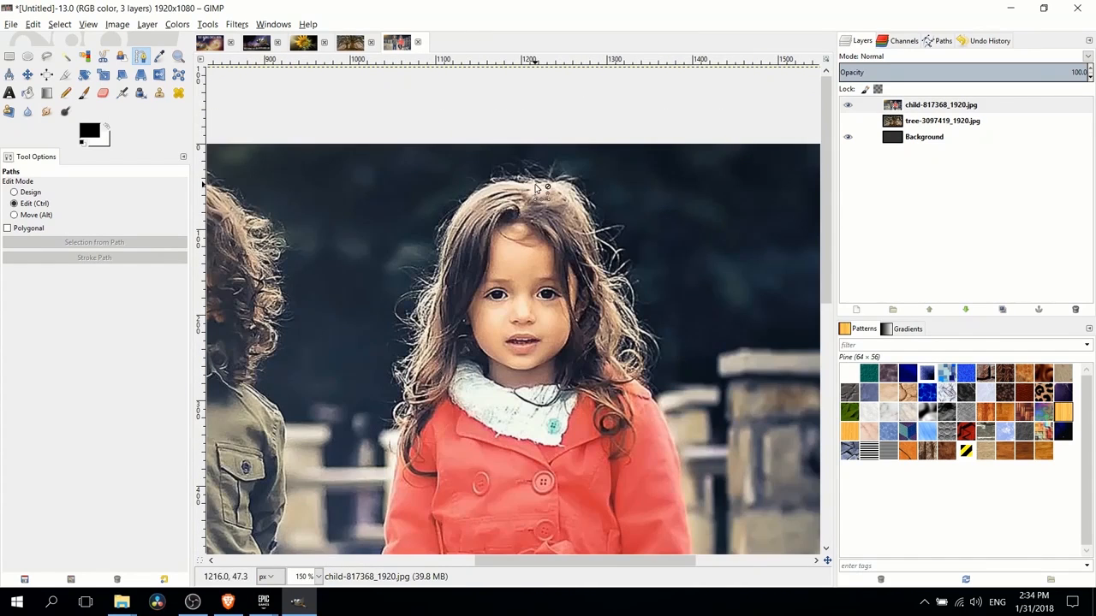
scroll(537, 185, "up", 1)
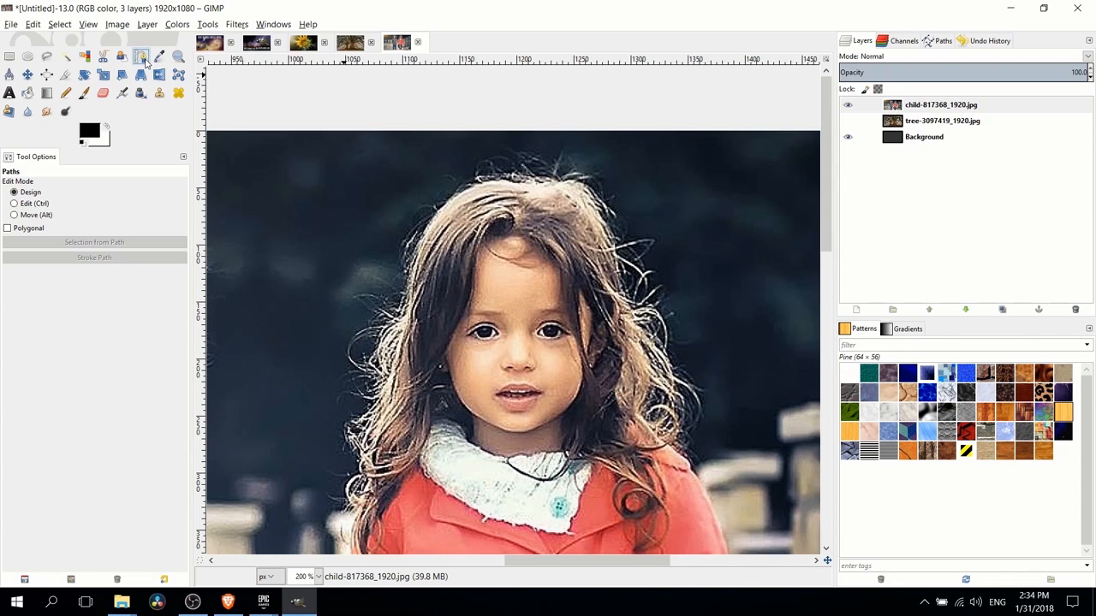
scroll(513, 192, "up", 1)
scroll(462, 201, "right", 2)
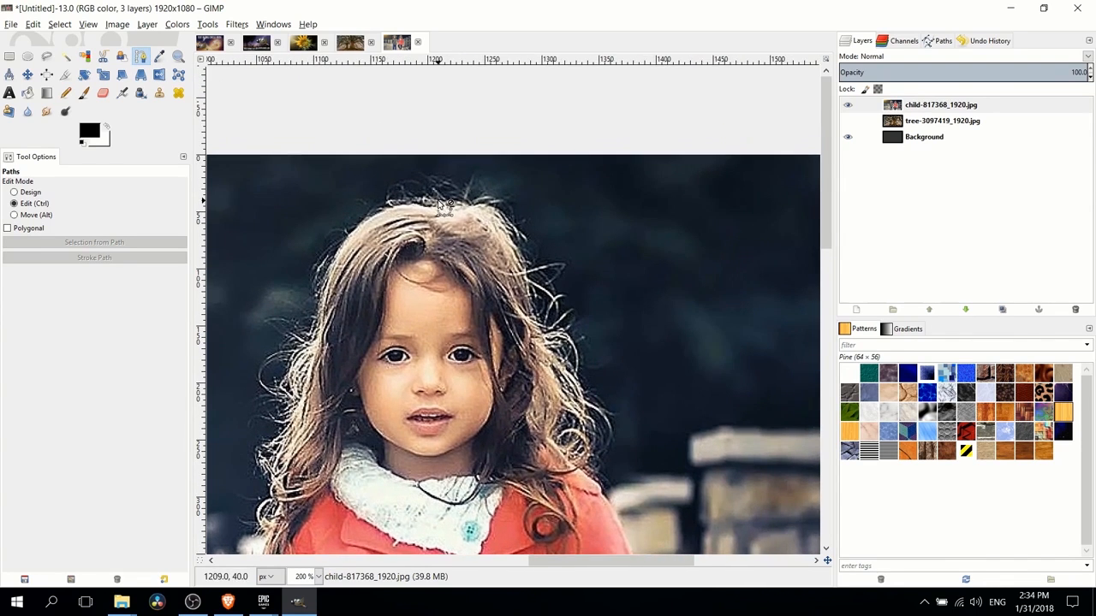
scroll(441, 204, "up", 2)
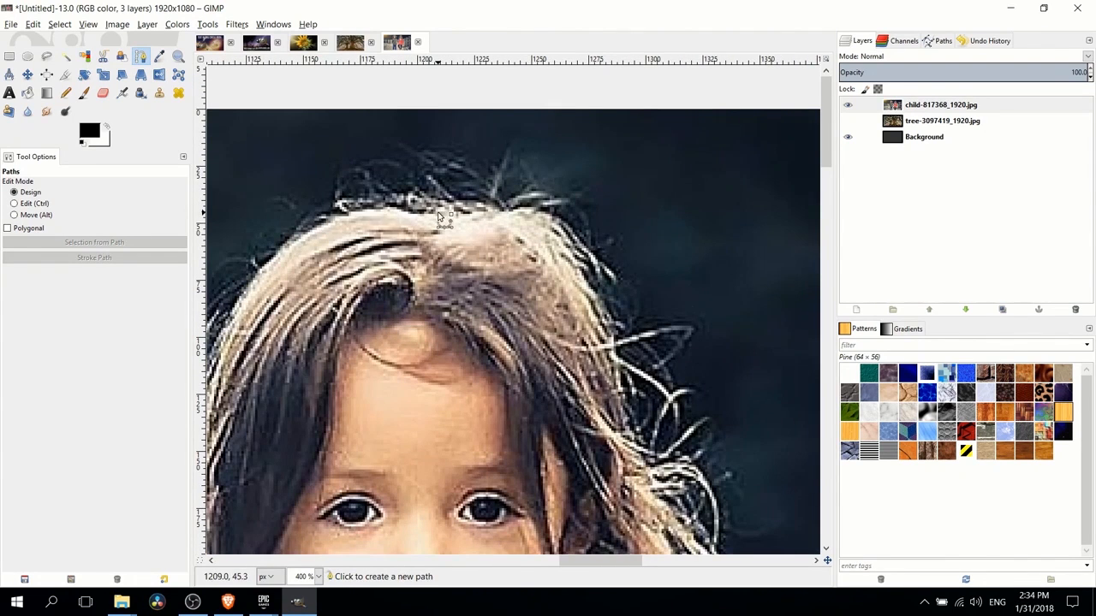
scroll(462, 223, "up", 1)
scroll(446, 224, "right", 1)
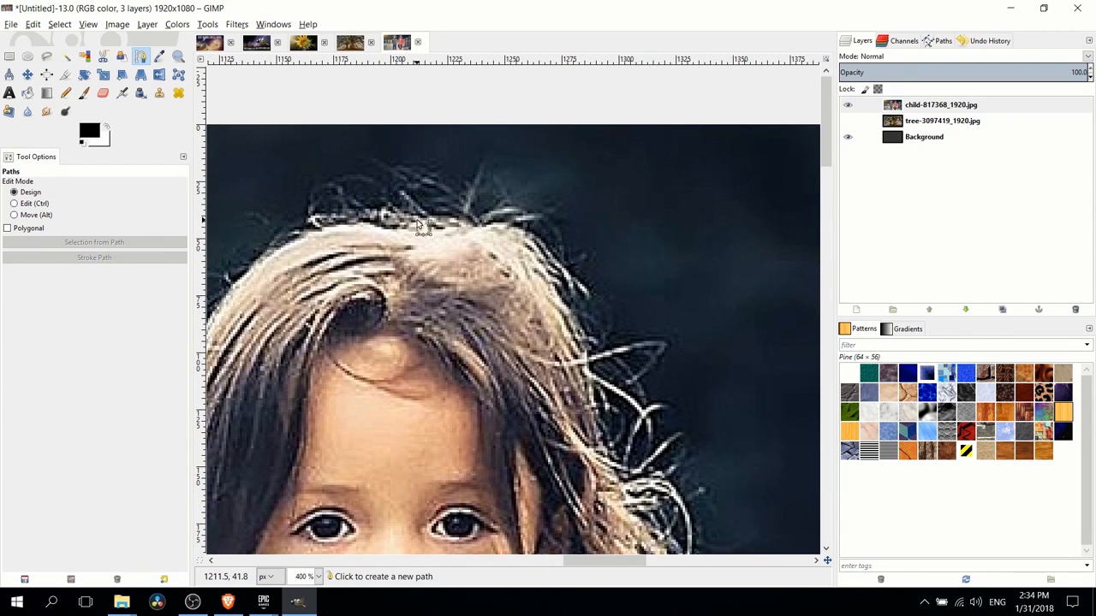
left_click(419, 224)
scroll(426, 223, "down", 2)
scroll(425, 223, "right", 3)
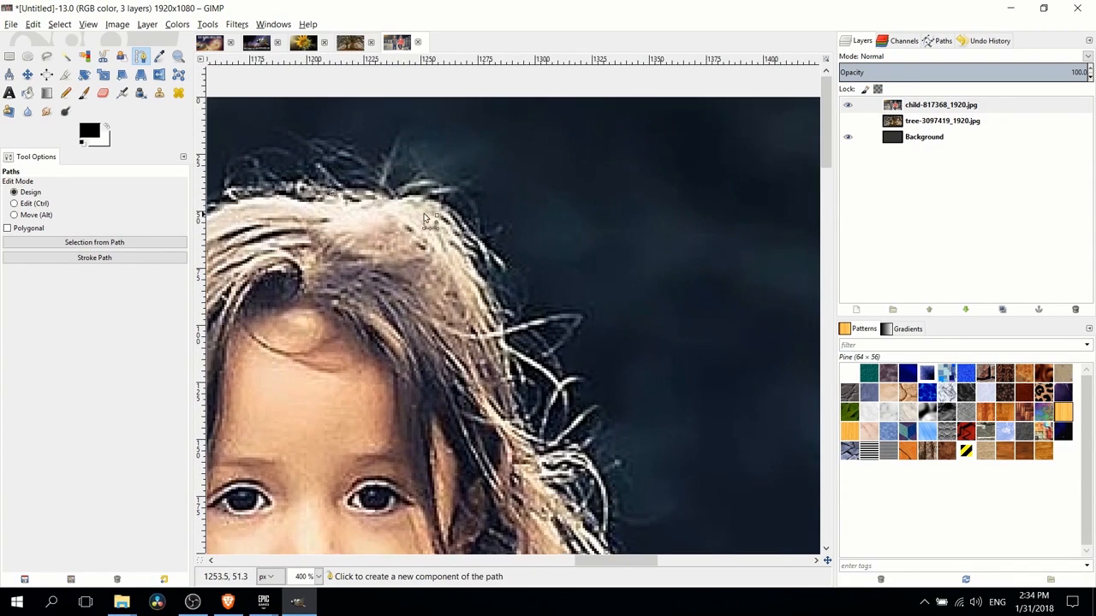
left_click(412, 198)
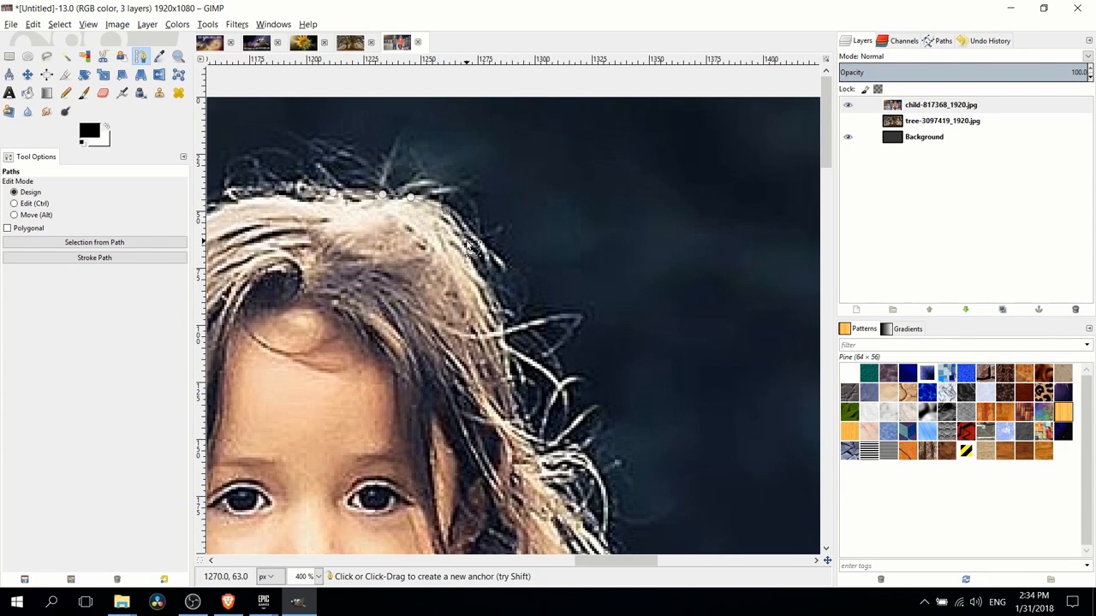
Extend the path with anchors down the right edge of the girl's hair to about eye level.
scroll(517, 279, "down", 5)
left_click(478, 184)
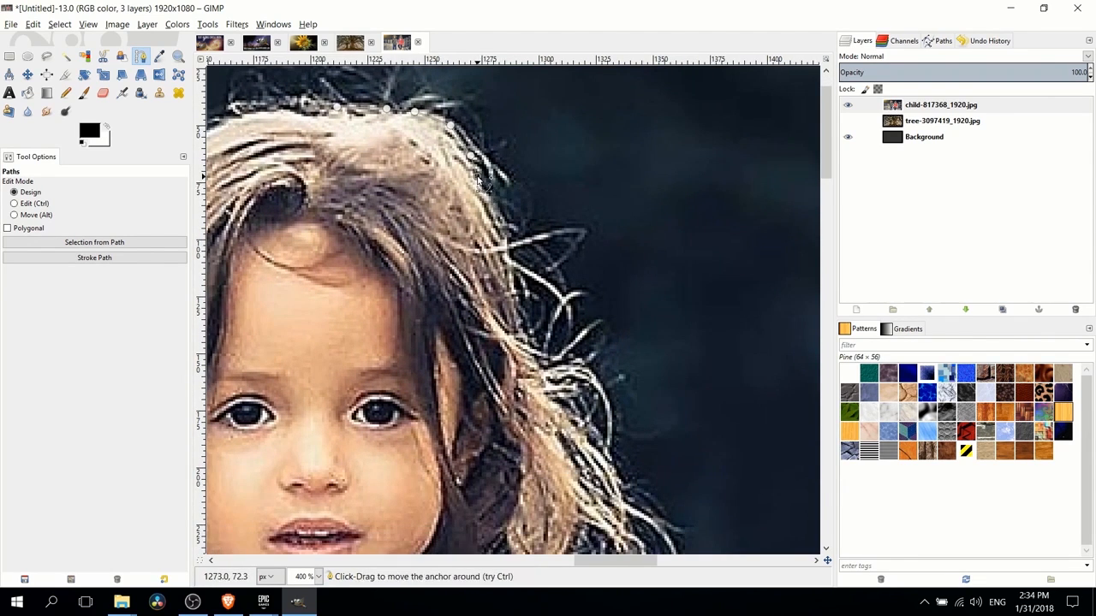
scroll(505, 257, "down", 4)
scroll(505, 256, "right", 1)
left_click(504, 269)
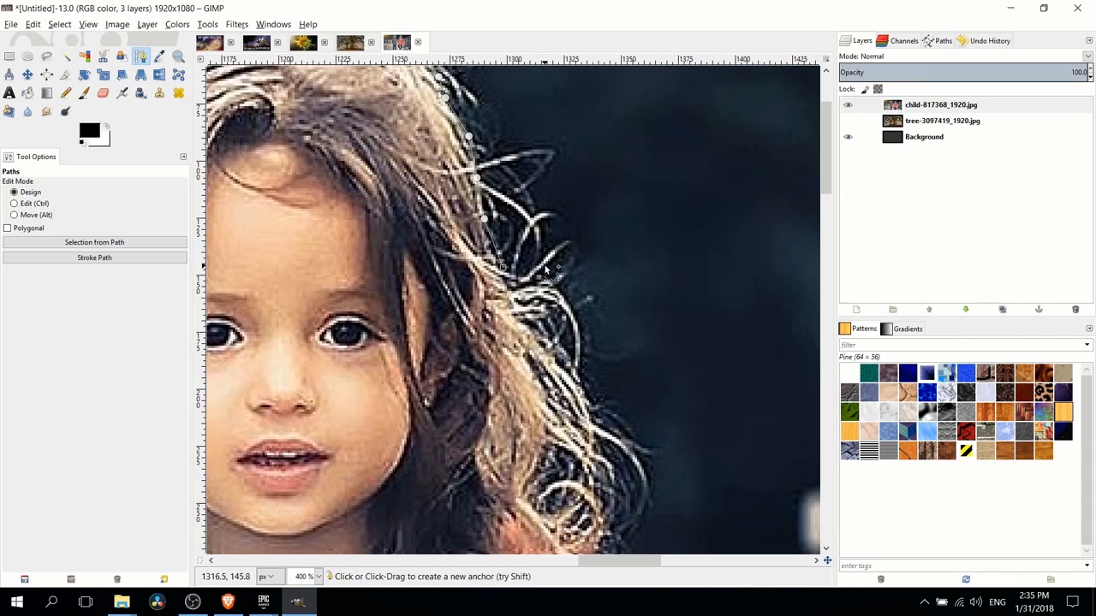
scroll(529, 308, "left", 4)
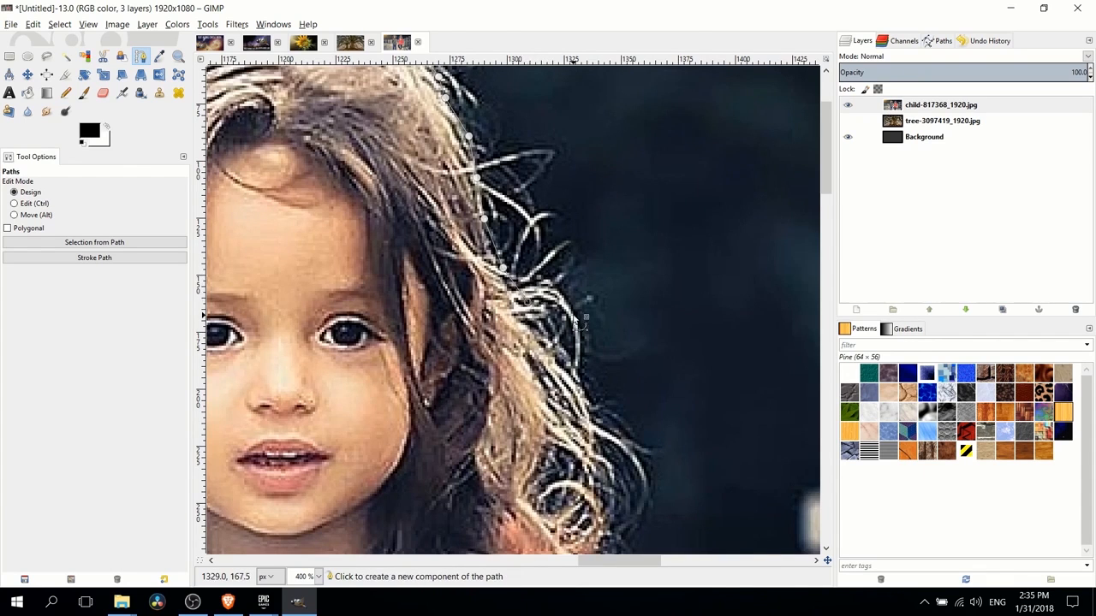
Continue the path with anchors down the right edge of the girl's hair from eye level to the curls above her shoulder.
scroll(529, 308, "down", 4)
left_click(675, 258)
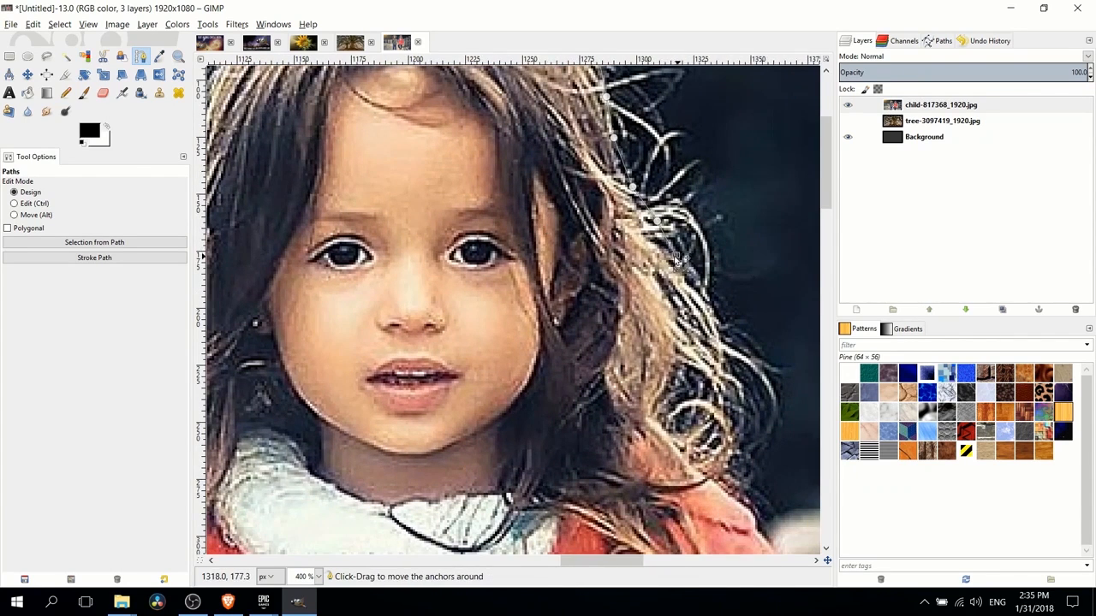
left_click_drag(675, 257, 583, 178)
left_click(633, 244)
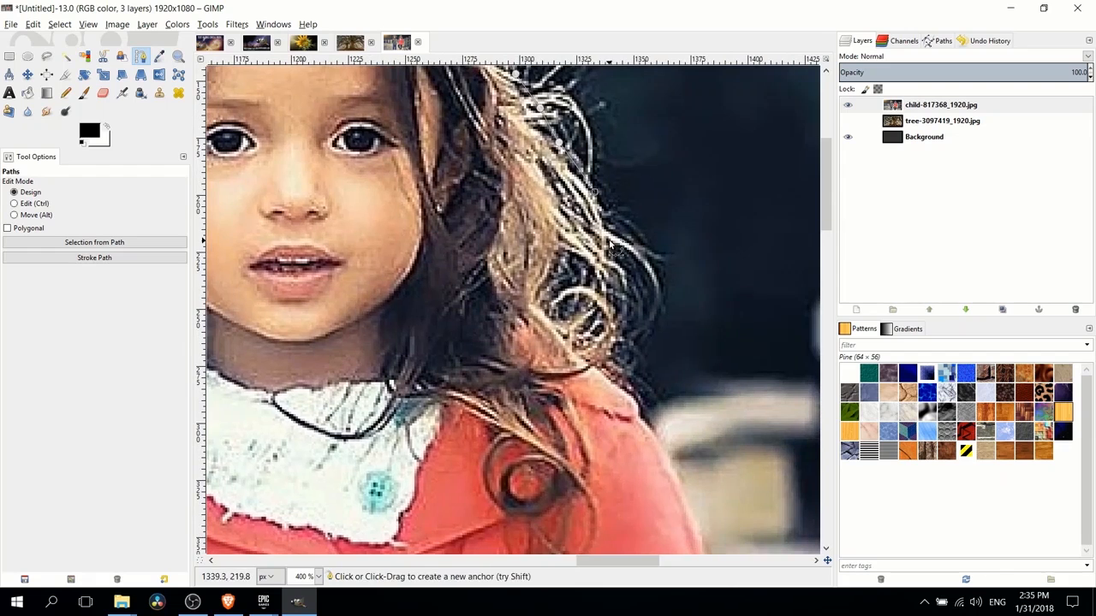
left_click(611, 242)
left_click_drag(617, 247, 629, 185)
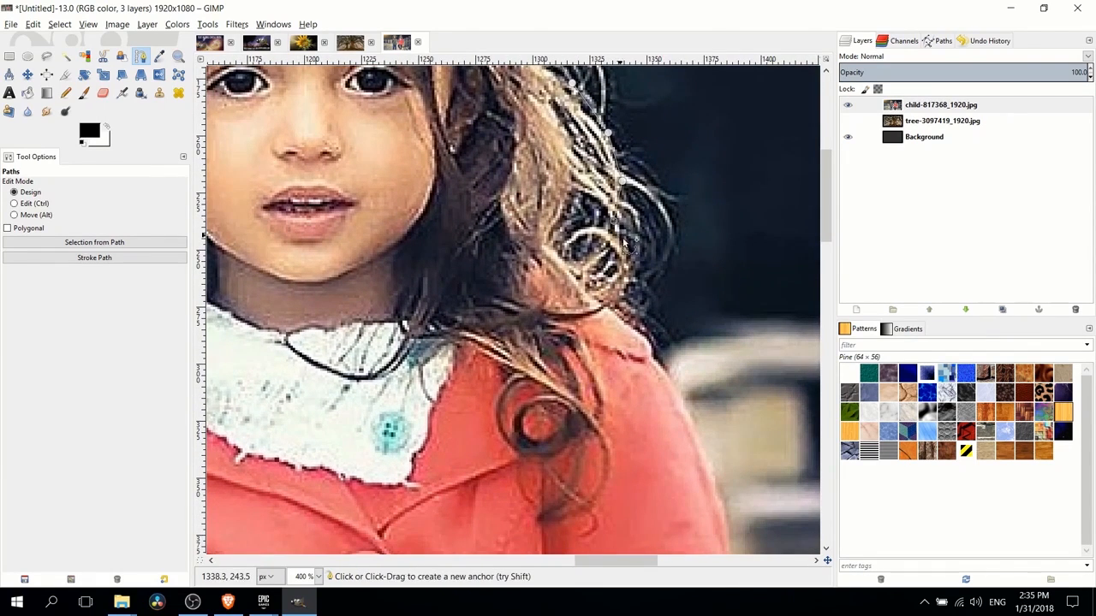
left_click_drag(624, 242, 558, 187)
left_click(559, 209)
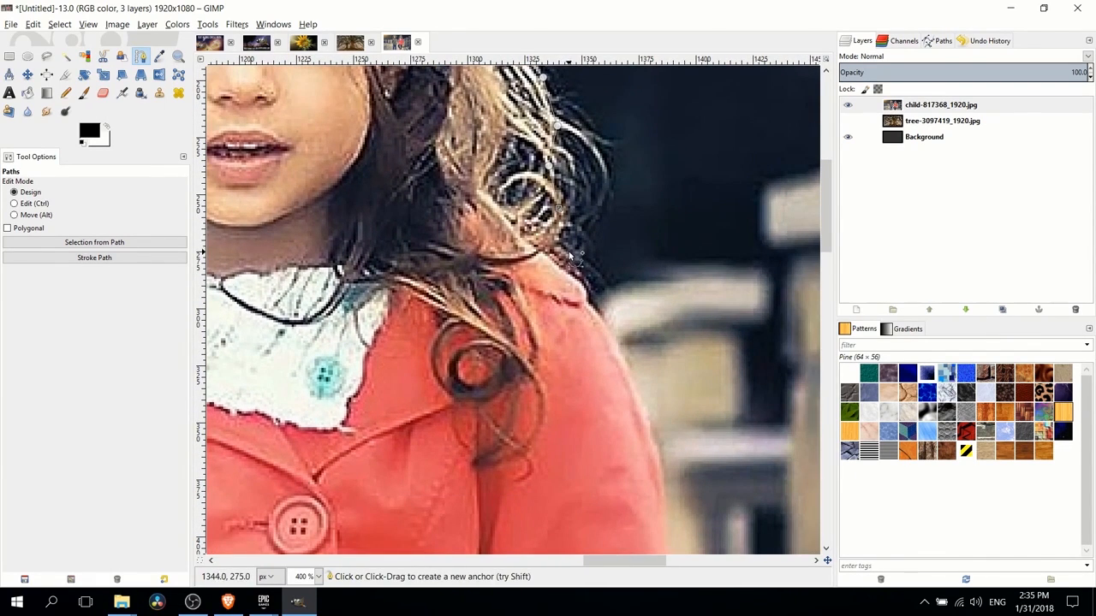
Extend the path from the hair ends over the girl's right-hand shoulder and down her upper coat sleeve.
left_click(592, 270)
left_click_drag(601, 284, 543, 220)
left_click(581, 330)
left_click(602, 386)
left_click(609, 459)
left_click_drag(630, 487, 581, 176)
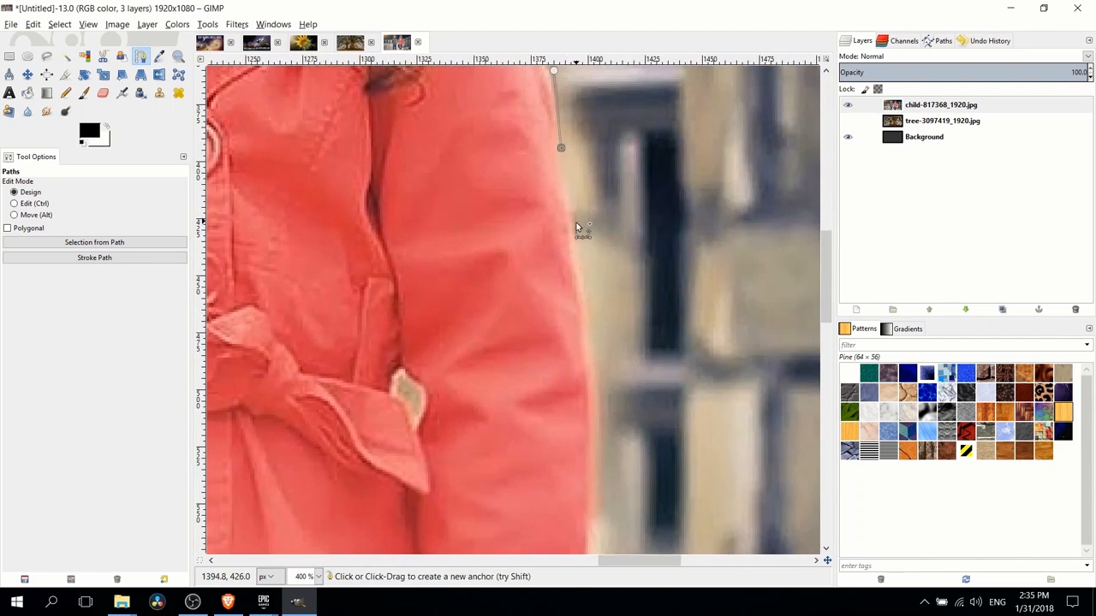
Place path anchors down the outer edge of the right-hand coat sleeve past the elbow to about belt height.
left_click(576, 225)
left_click_drag(594, 254, 585, 206)
left_click(576, 224)
scroll(578, 222, "down", 2)
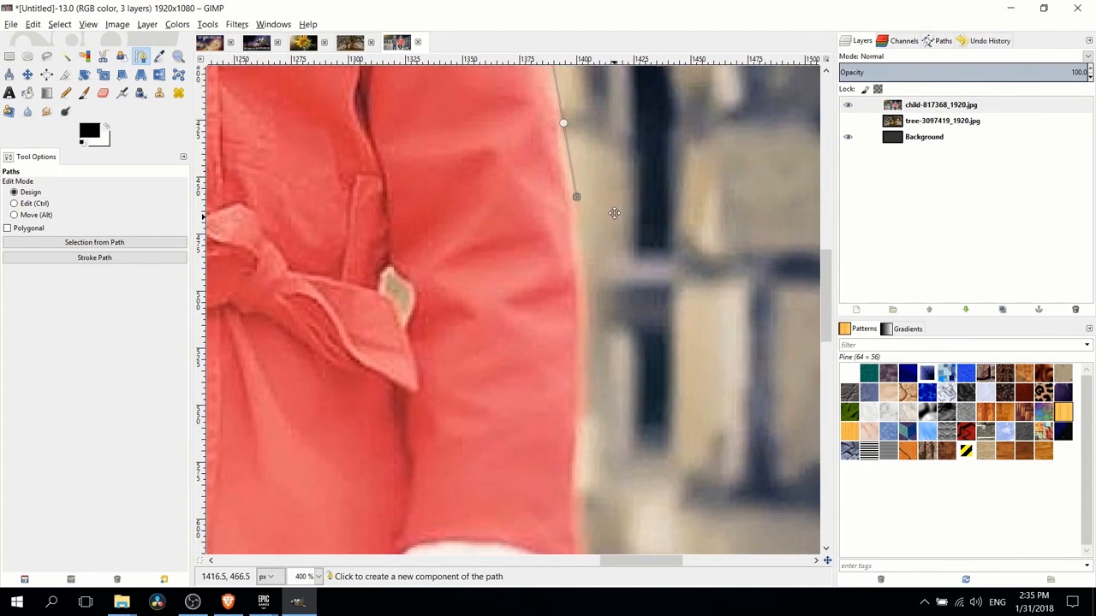
left_click(578, 227)
left_click_drag(598, 257, 600, 153)
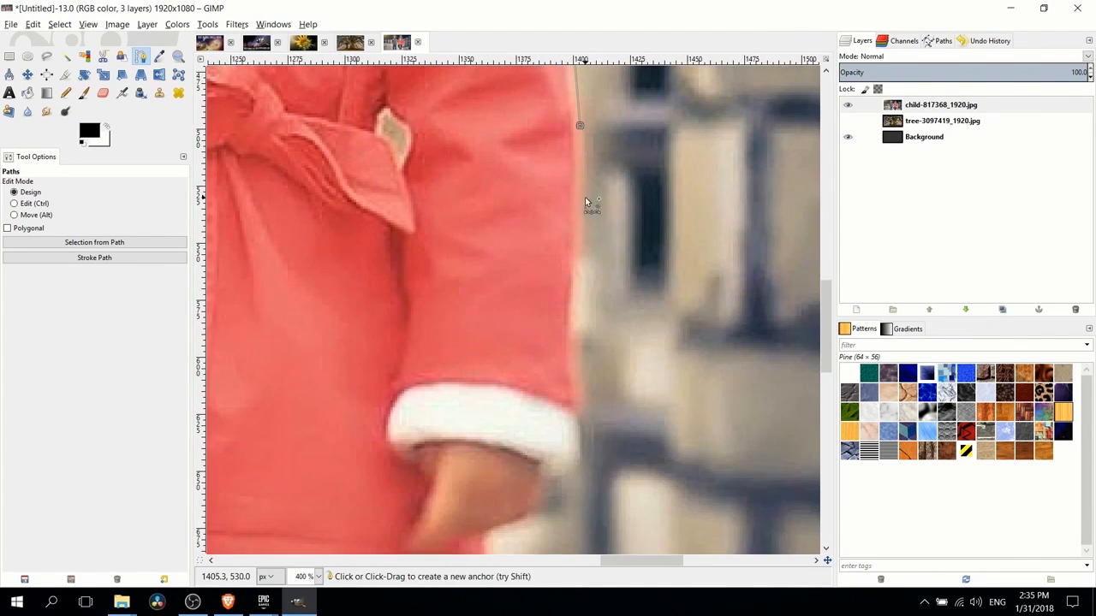
Continue the path down the lower part of the right-hand sleeve to the white cuff.
left_click(579, 210)
scroll(585, 216, "up", 1)
left_click_drag(611, 228, 603, 124)
scroll(604, 184, "down", 1)
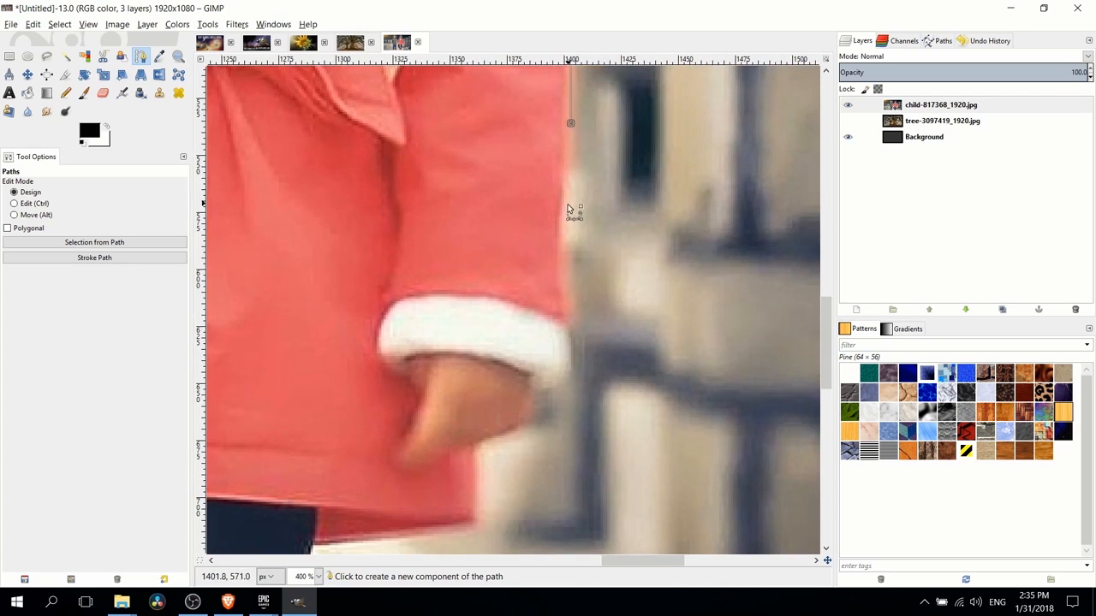
left_click(564, 220)
left_click_drag(594, 234, 610, 171)
left_click(584, 258)
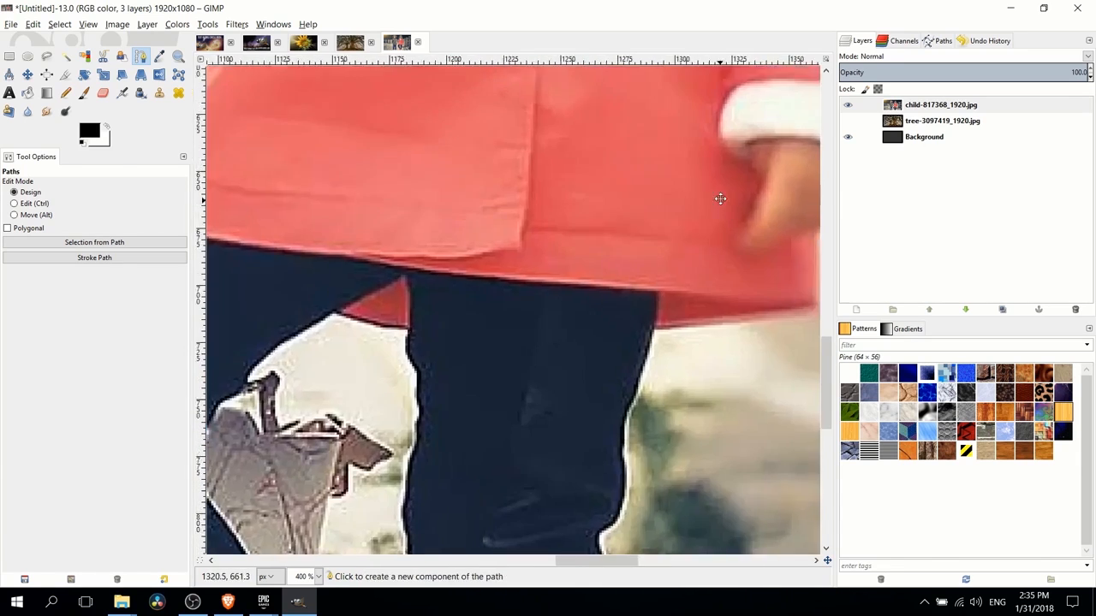
Carry the path around the girl's hand and down to the right corner of the coat hem.
left_click_drag(722, 200, 581, 177)
left_click(549, 199)
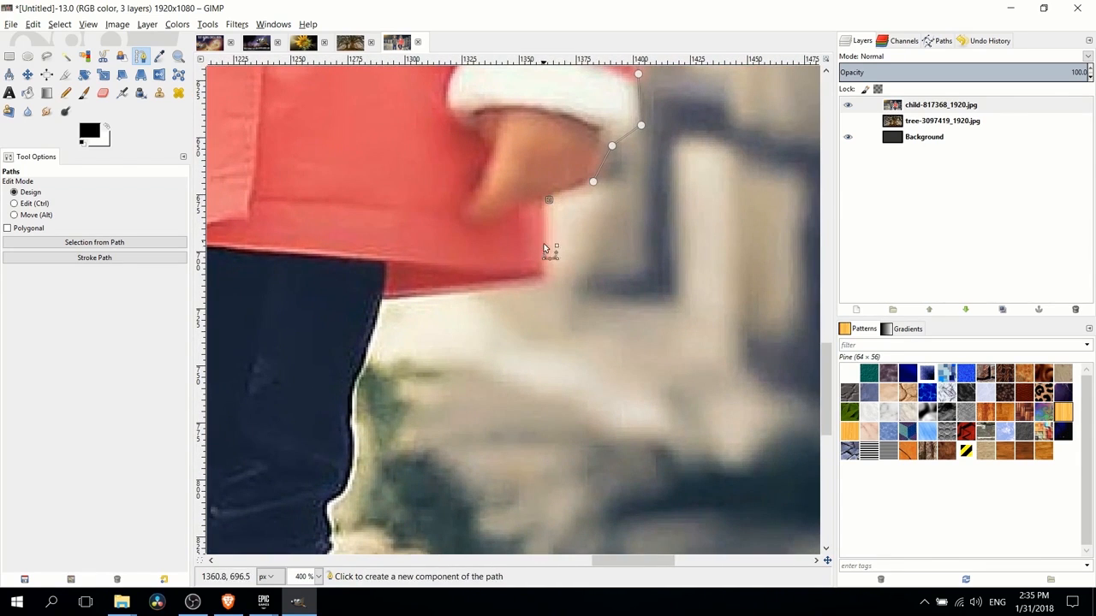
left_click(548, 274)
left_click_drag(548, 274, 616, 224)
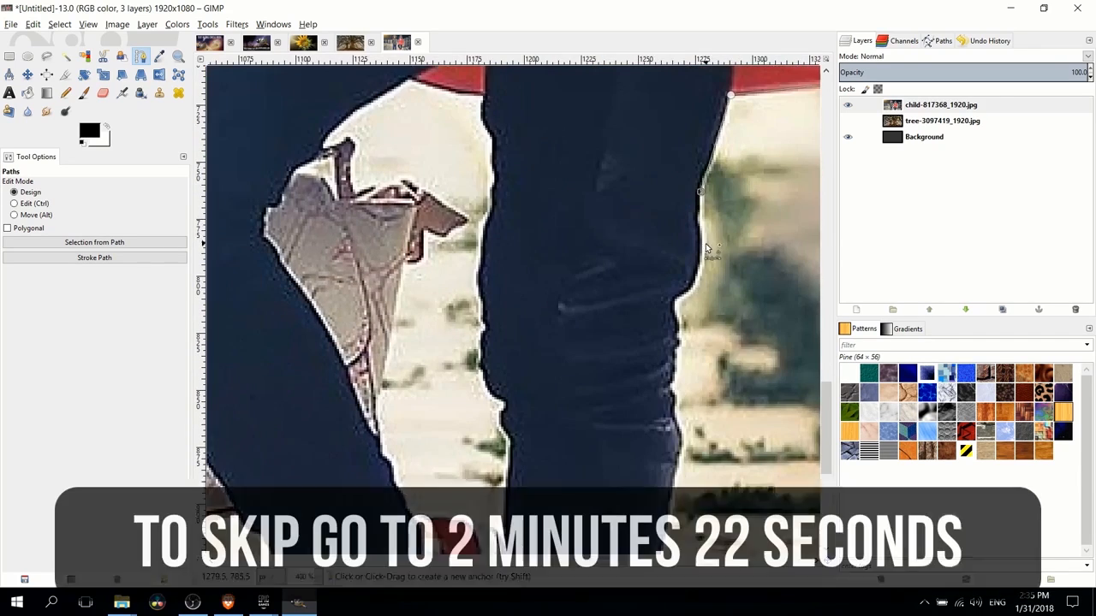
Trace the outer edge of the right-hand trouser leg with path anchors from the coat hem to the ankle.
scroll(707, 248, "down", 8)
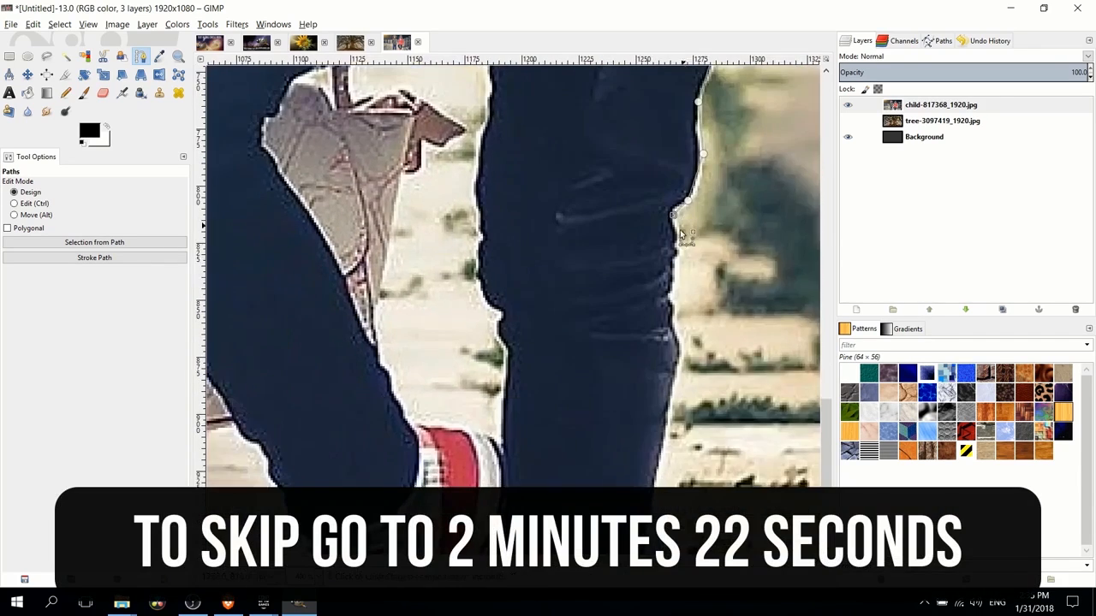
left_click(613, 232)
left_click(595, 306)
left_click(582, 366)
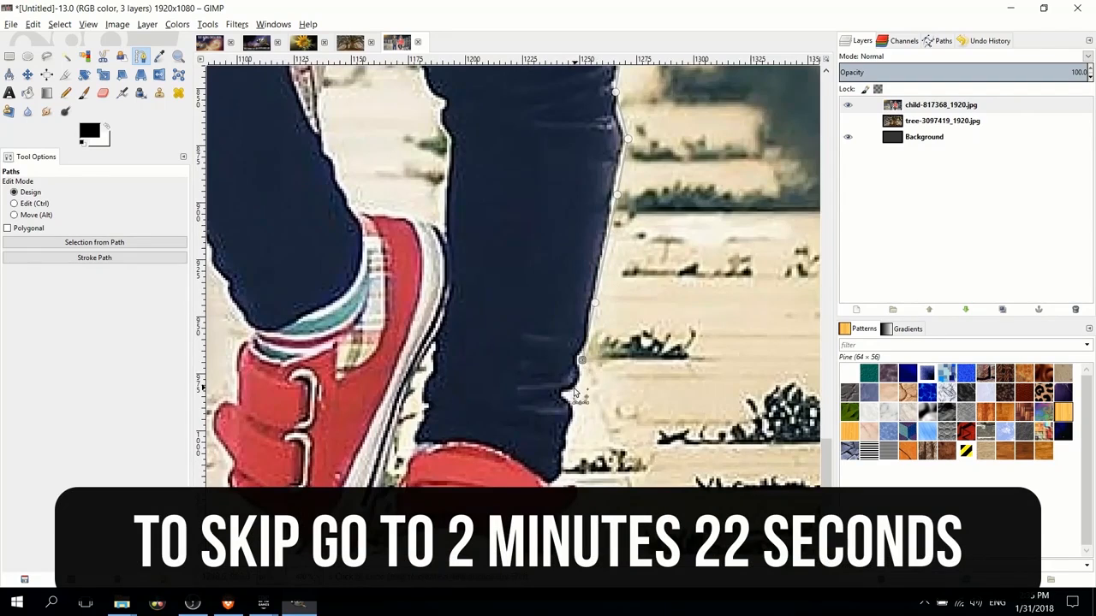
left_click(571, 398)
Outline the right-hand red shoe with path anchors from the trouser cuff down and along the sole.
scroll(572, 402, "down", 3)
left_click(584, 334)
left_click(595, 362)
left_click(577, 442)
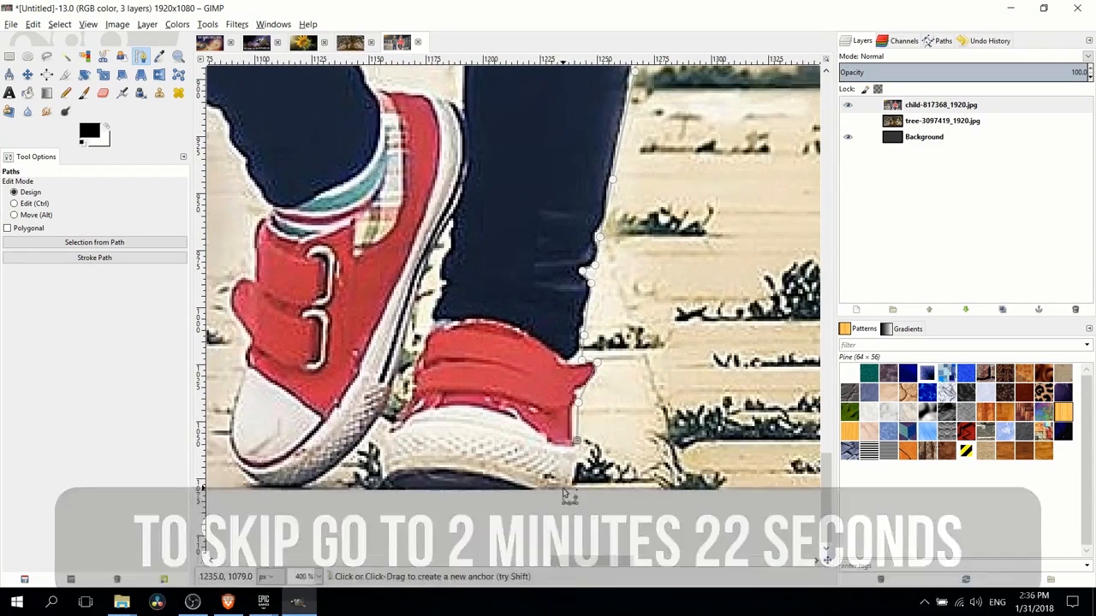
scroll(577, 442, "down", 2)
scroll(577, 441, "left", 2)
left_click(656, 418)
left_click(469, 423)
Carry the path through the gap between the shoes and around the left-hand shoe's sole, toe and straps to the sock.
scroll(520, 288, "up", 3)
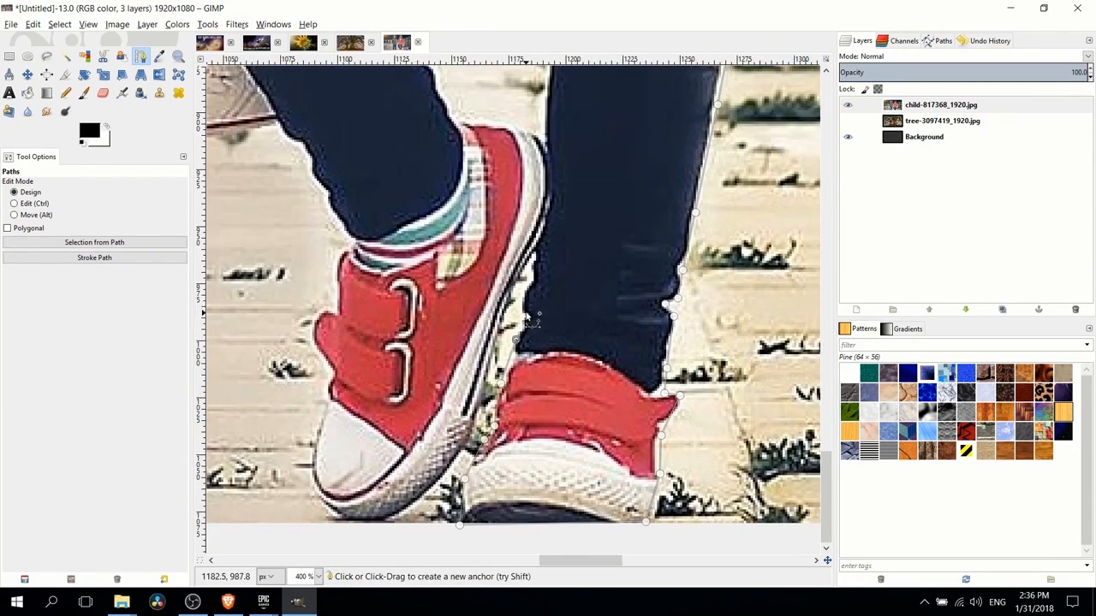
left_click(399, 516)
left_click(674, 438)
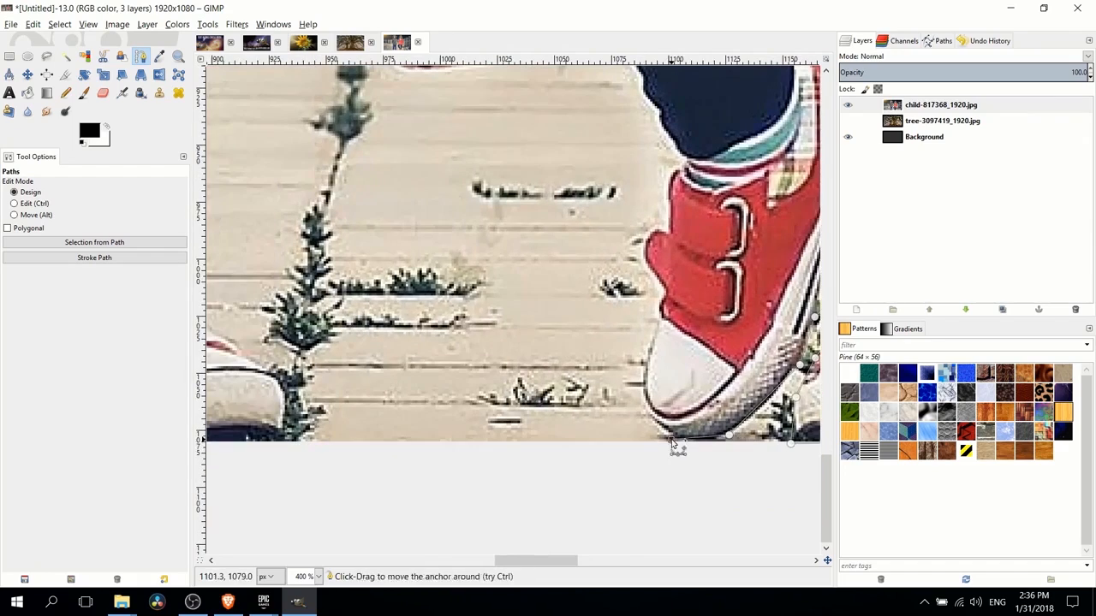
left_click(651, 410)
left_click(645, 380)
left_click(661, 303)
left_click(665, 286)
left_click(644, 256)
left_click(557, 324)
left_click(574, 267)
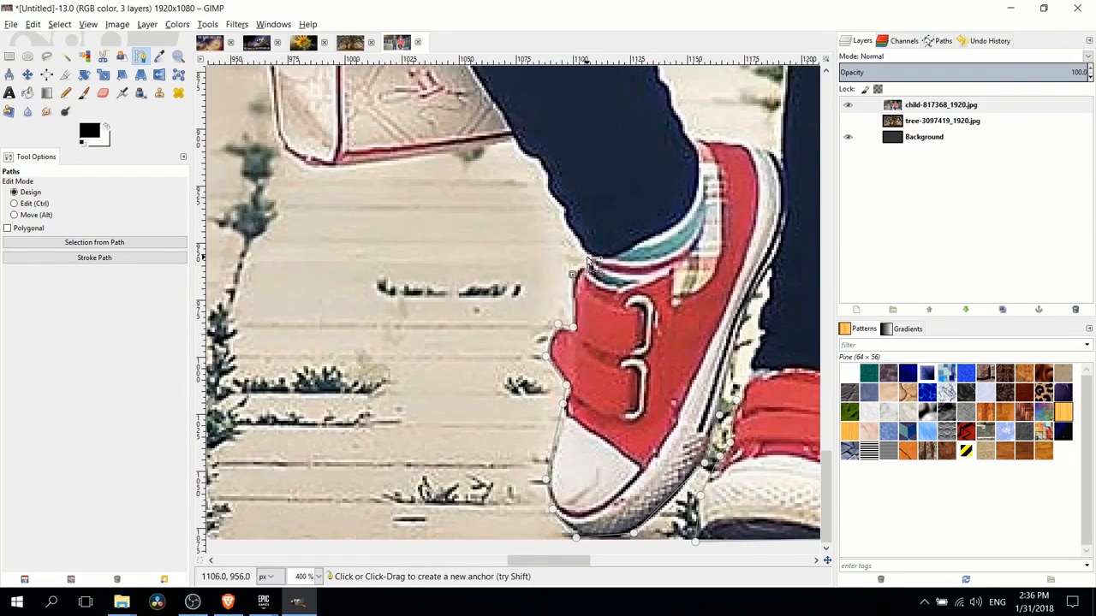
Extend the path up the left-hand trouser cuff and along the bottom edge of the bag.
scroll(574, 267, "up", 2)
scroll(573, 267, "left", 5)
left_click(730, 277)
left_click(713, 239)
left_click(681, 204)
scroll(682, 204, "up", 1)
left_click(488, 264)
Trace the bag's left side and upper corner with path anchors up to the base of its strap.
scroll(461, 256, "up", 5)
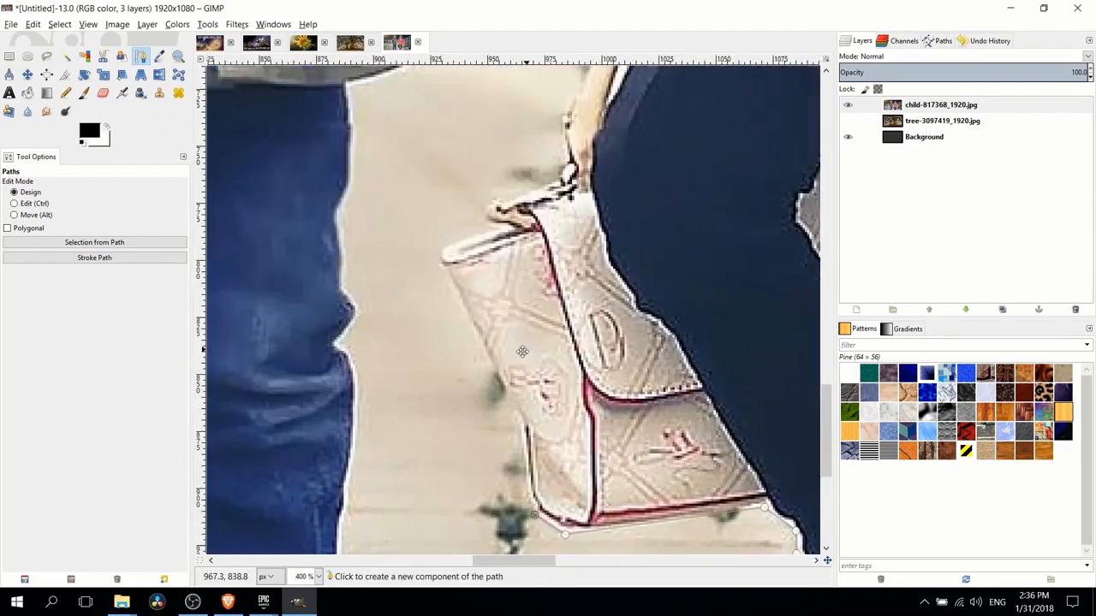
scroll(420, 196, "up", 2)
left_click(525, 493)
left_click(416, 277)
left_click(493, 233)
left_click(481, 217)
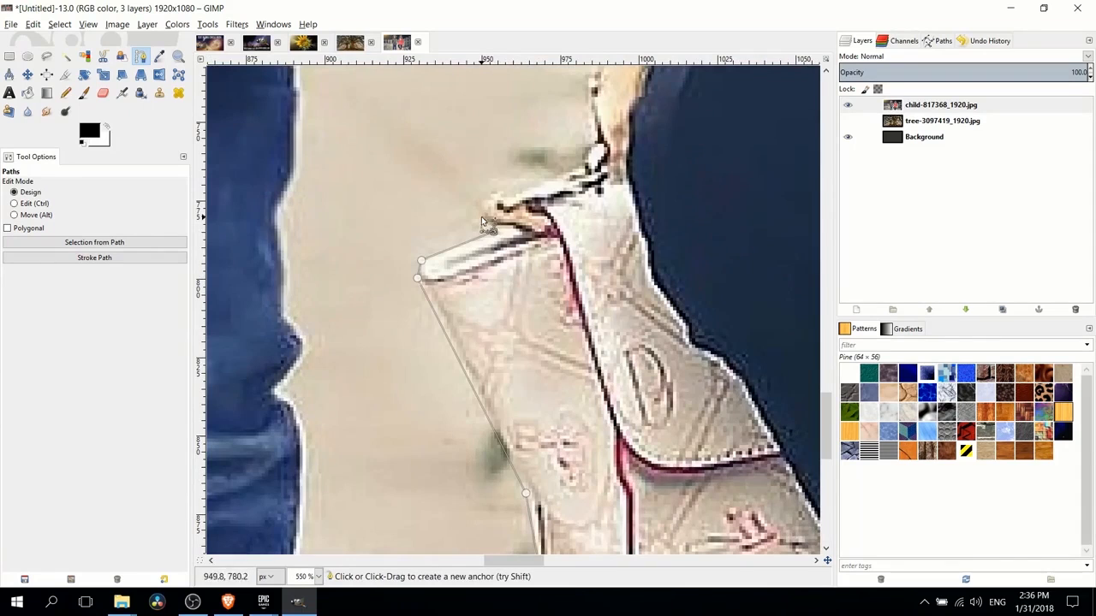
Continue the path around the bag's strap attachment and up the strap and the girl's hand to the white cuff.
left_click(488, 191)
left_click(508, 192)
left_click(577, 169)
left_click_drag(584, 150, 489, 278)
left_click(498, 266)
left_click(492, 214)
left_click(494, 231)
left_click(491, 145)
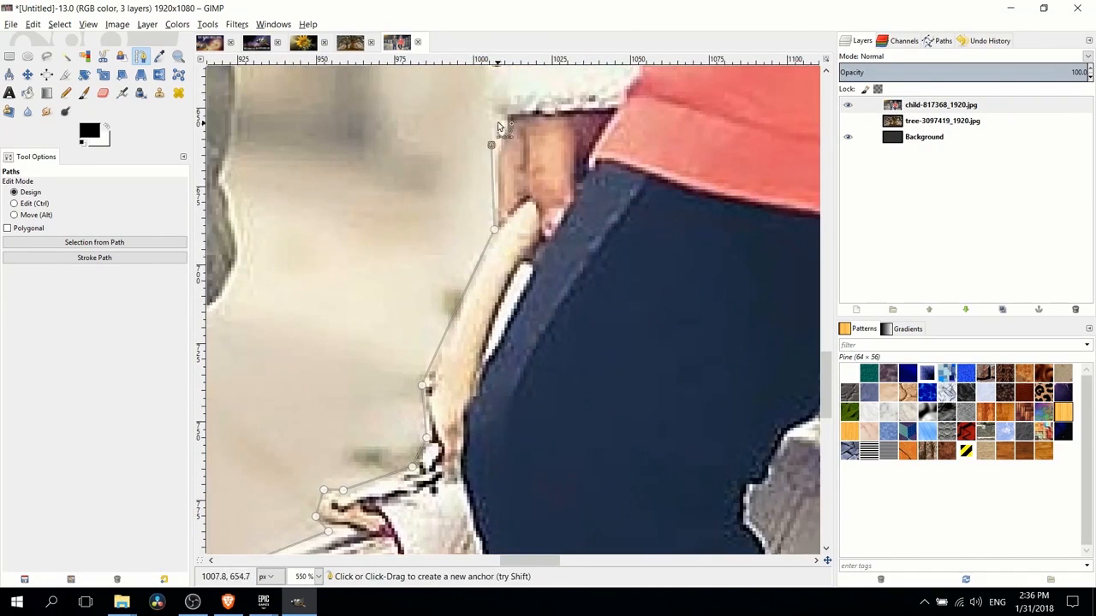
left_click(497, 120)
Place path anchors around the left-hand white cuff and up the lower part of the coat sleeve.
left_click_drag(640, 68, 498, 224)
left_click(337, 200)
left_click_drag(370, 103, 371, 259)
left_click(370, 250)
left_click(397, 153)
left_click_drag(419, 199, 439, 346)
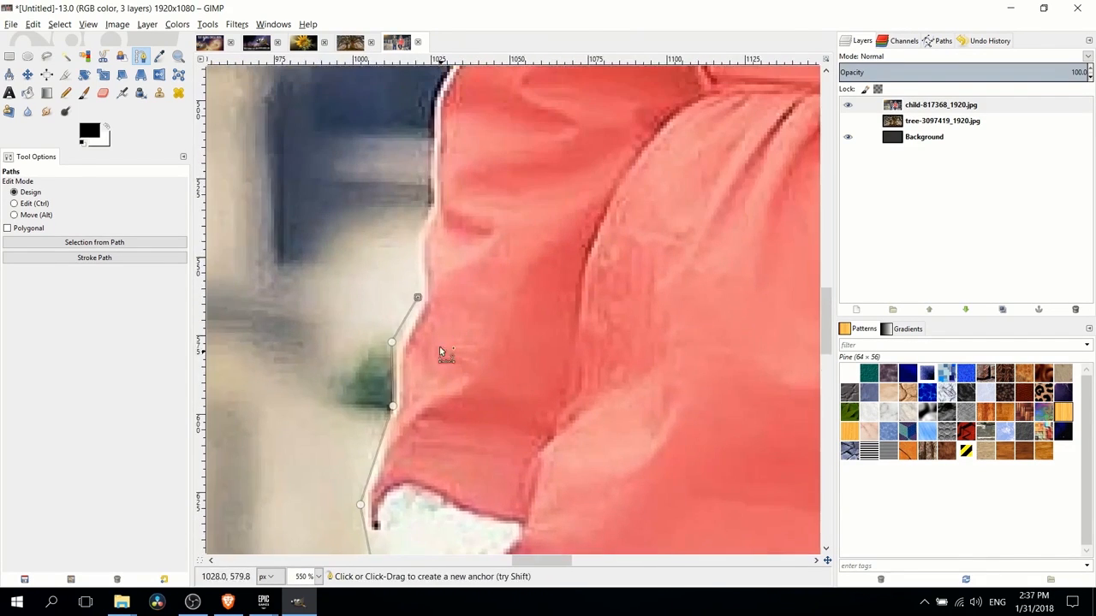
Extend the path up the outer edge of the left-hand sleeve toward the shoulder.
left_click(414, 236)
left_click(445, 240)
left_click(472, 194)
left_click(467, 123)
left_click_drag(467, 122, 447, 385)
left_click(485, 136)
left_click_drag(493, 90, 440, 327)
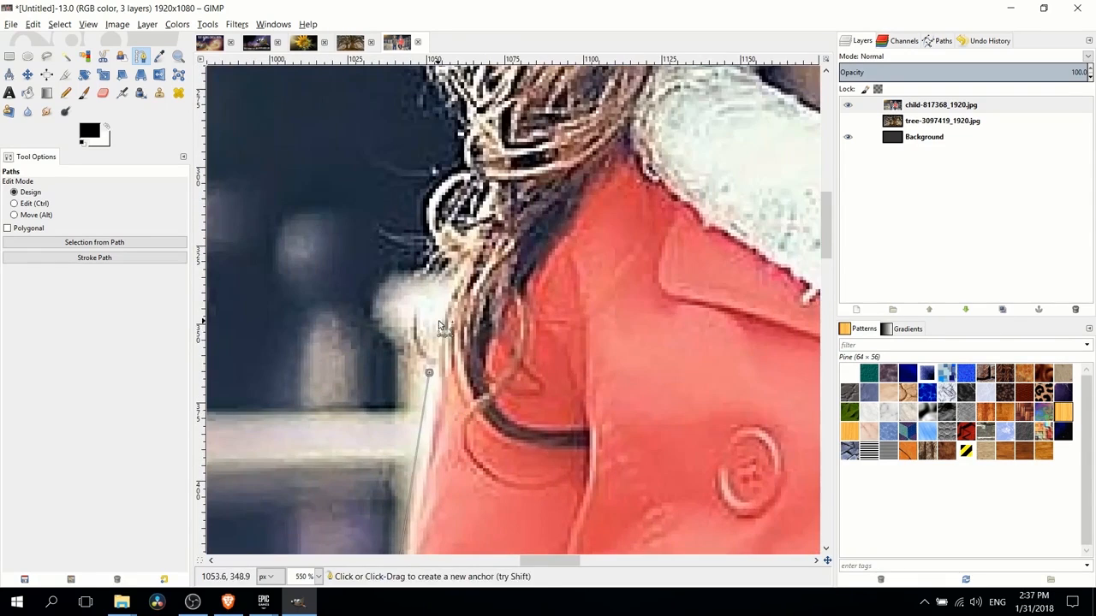
Trace the left-hand shoulder and the lowest curls of the girl's hair with path anchors.
left_click_drag(430, 371, 441, 384)
left_click(440, 343)
left_click(457, 283)
left_click(436, 228)
left_click_drag(441, 186, 440, 309)
left_click(426, 319)
left_click(463, 285)
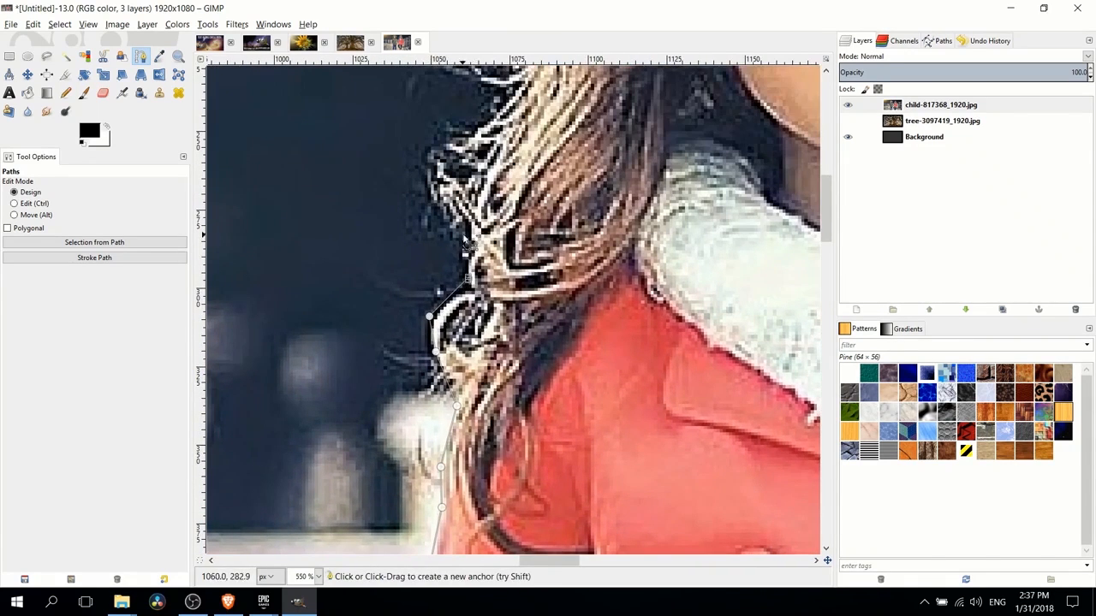
Follow the left edge of the girl's hair upward with path anchors from collar height to about mouth level.
left_click(462, 243)
left_click_drag(428, 171, 391, 289)
left_click(390, 272)
left_click(438, 244)
left_click(445, 208)
left_click(405, 192)
scroll(404, 193, "down", 2)
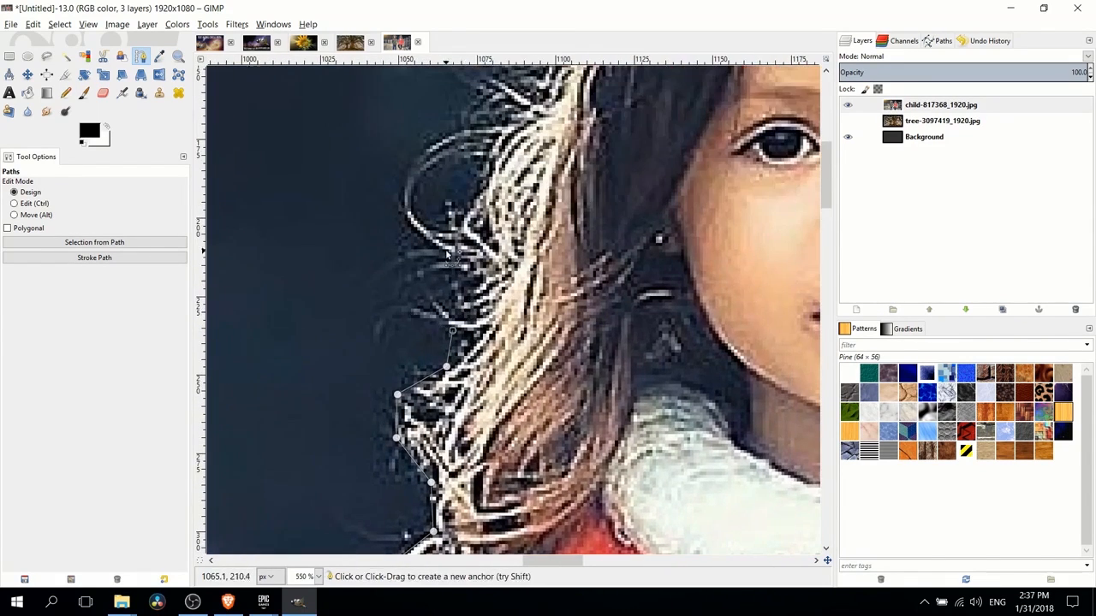
Continue the path up the left edge of the hair past eye level toward the top of the head.
scroll(580, 269, "up", 2)
left_click(580, 269)
left_click(615, 220)
left_click(640, 148)
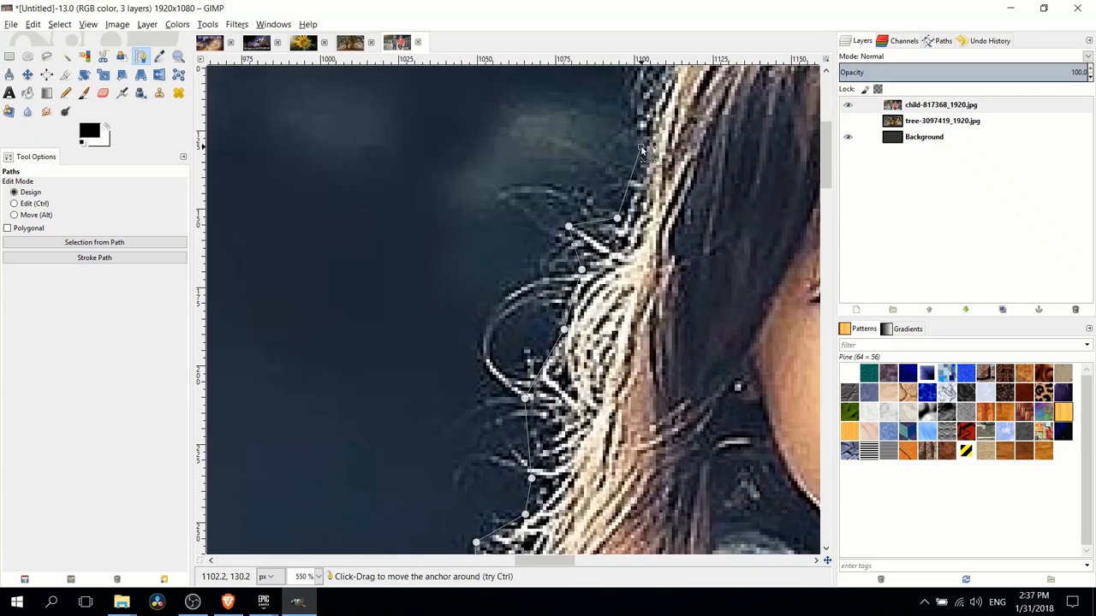
left_click_drag(640, 148, 583, 299)
left_click(571, 223)
left_click(600, 162)
Trace the upper left curve of the hair and bring the path back to its starting anchor at the crown.
left_click_drag(688, 140, 436, 299)
left_click(427, 263)
left_click(511, 191)
scroll(565, 184, "right", 3)
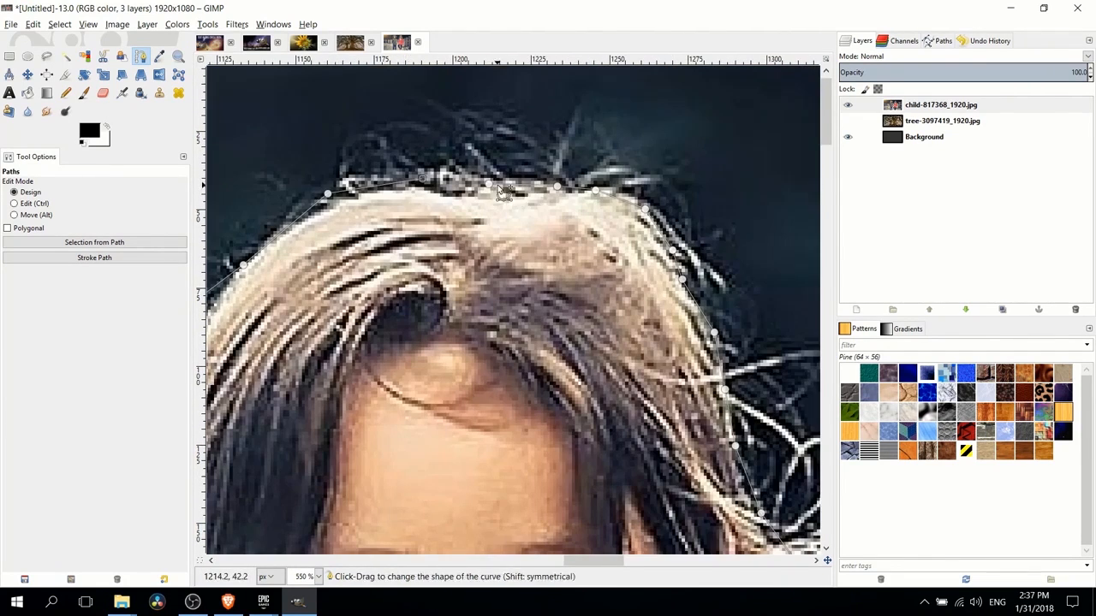
left_click(496, 190)
scroll(497, 190, "down", 8)
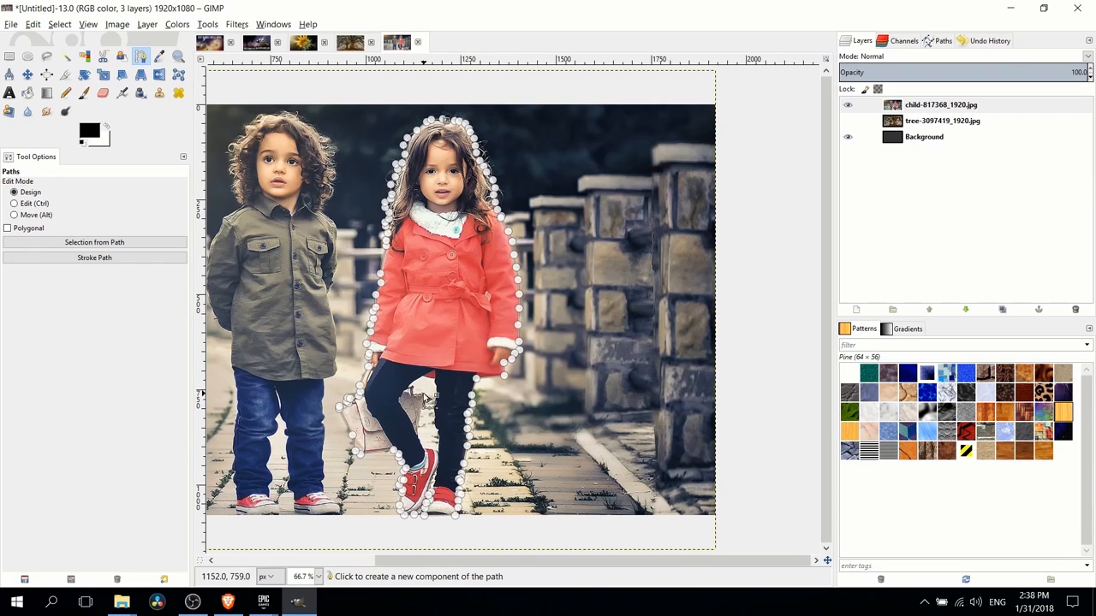
Convert the finished path to a selection and cut the girl out of the child-817368_1920.jpg layer.
left_click(937, 41)
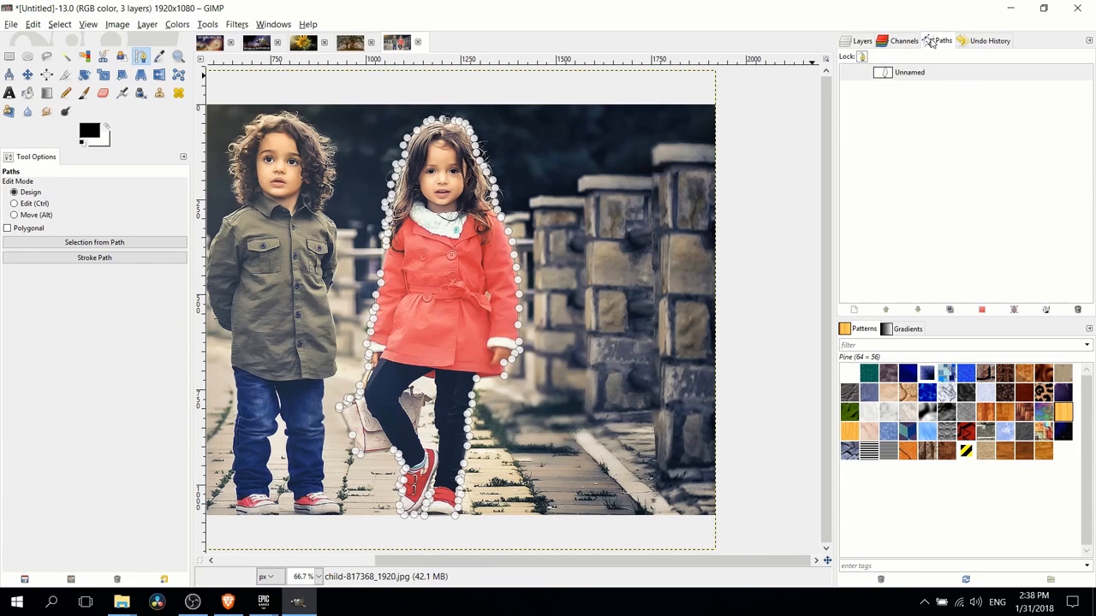
right_click(911, 73)
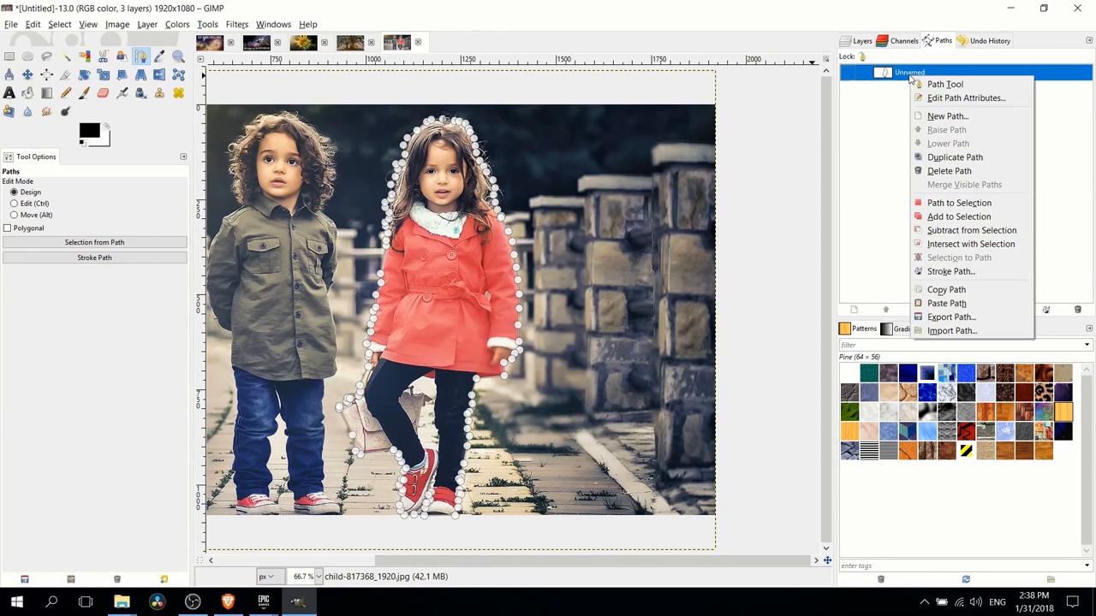
left_click(956, 204)
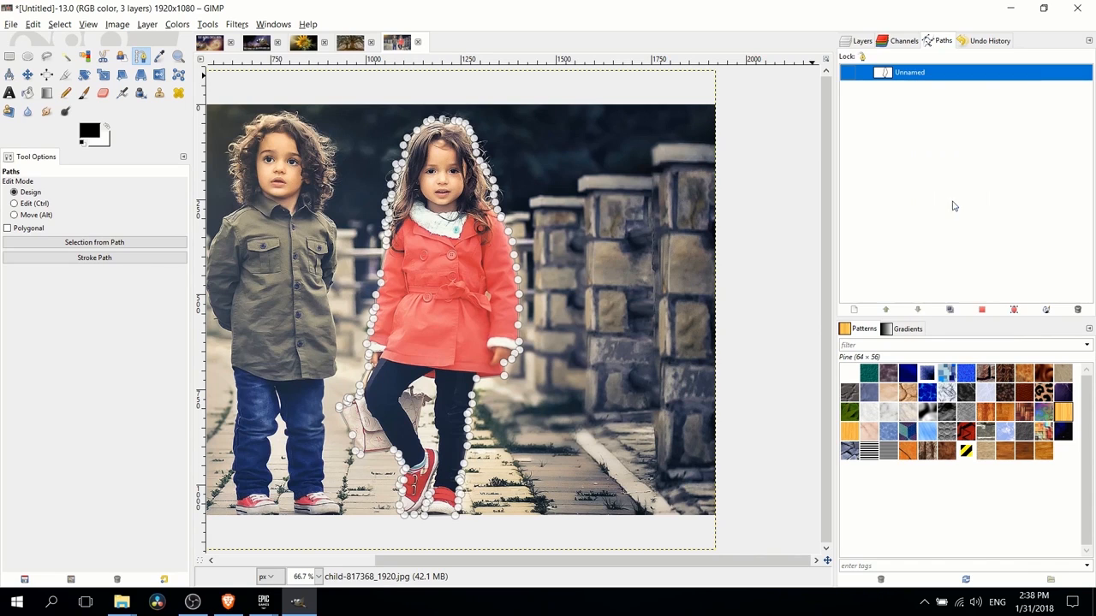
left_click(865, 43)
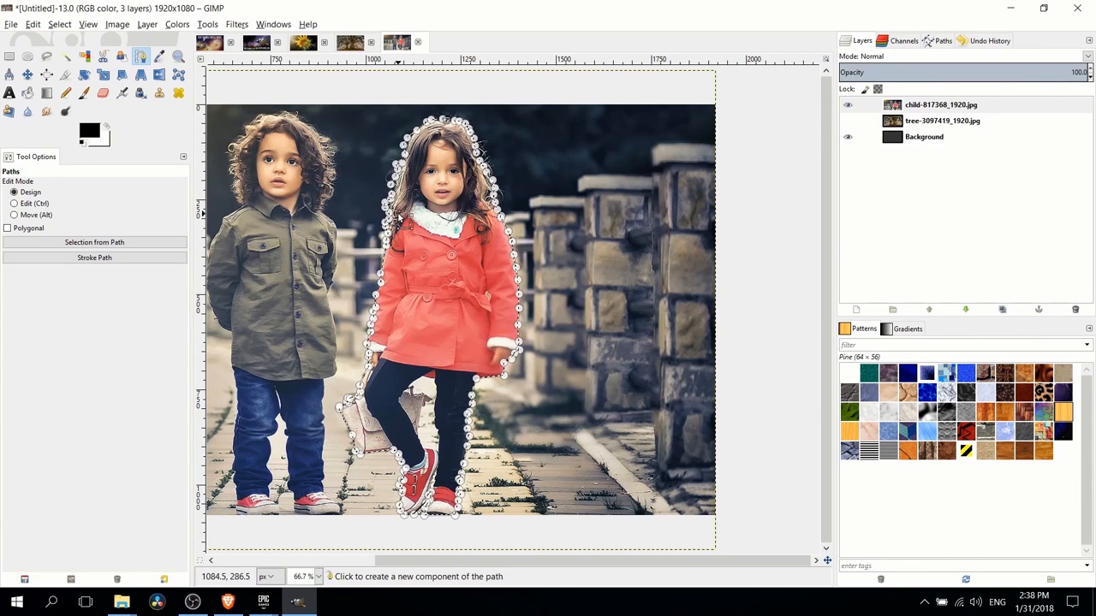
key("Delete")
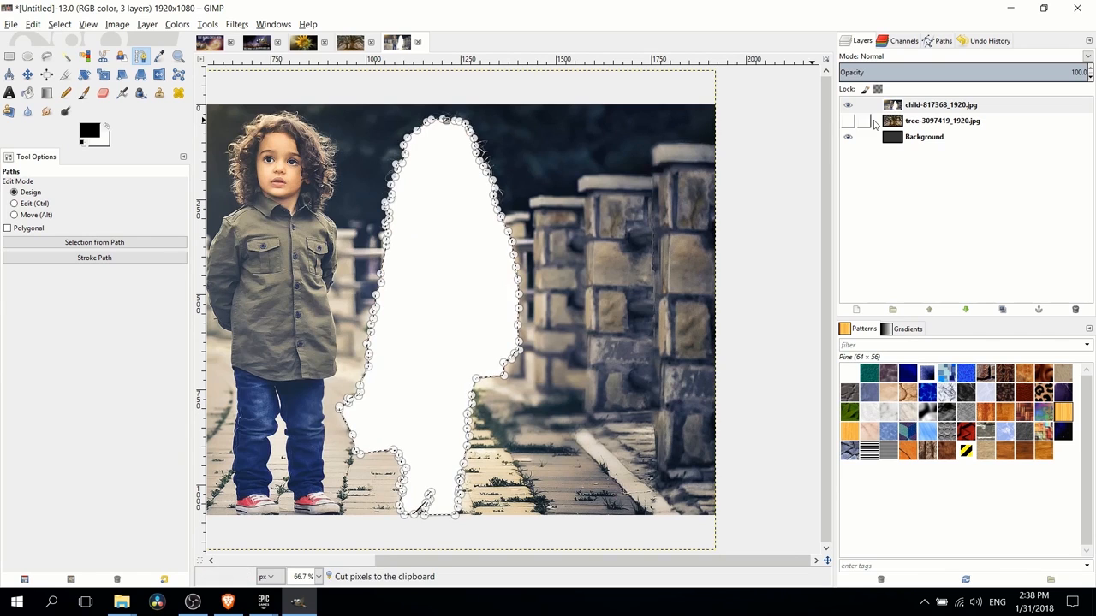
Add a new transparent layer above the child layer and paste the cut-out girl.
key("shift+j")
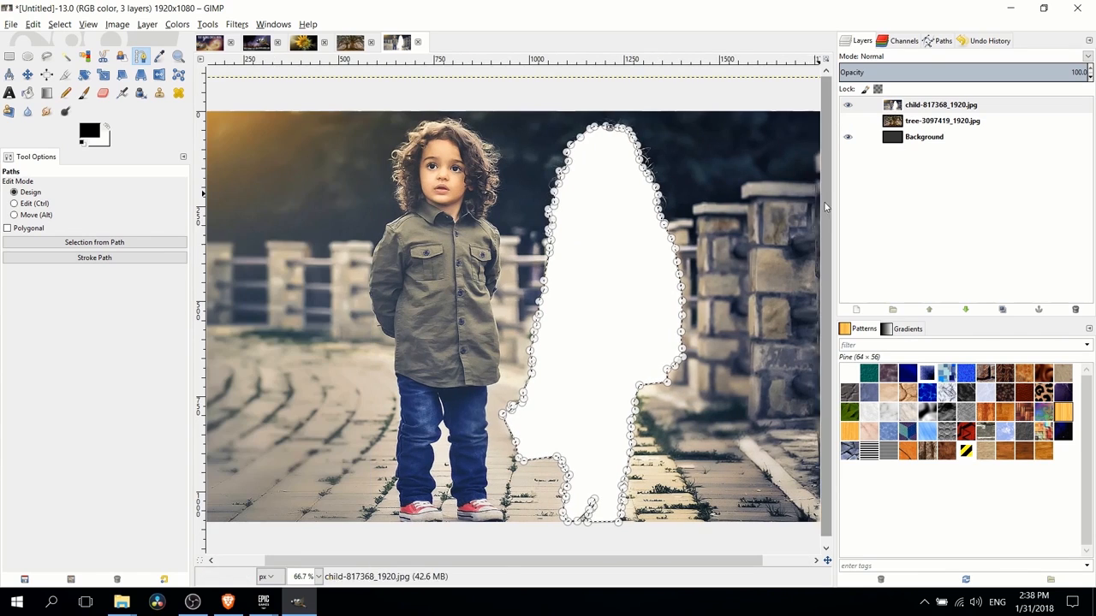
left_click(858, 310)
left_click(859, 414)
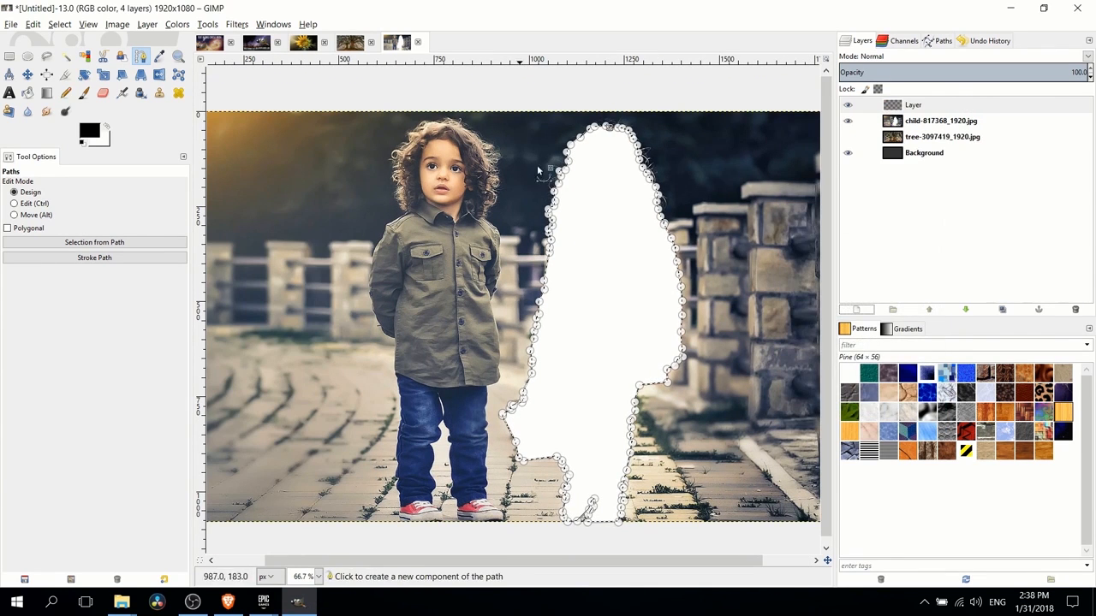
key("ctrl+v")
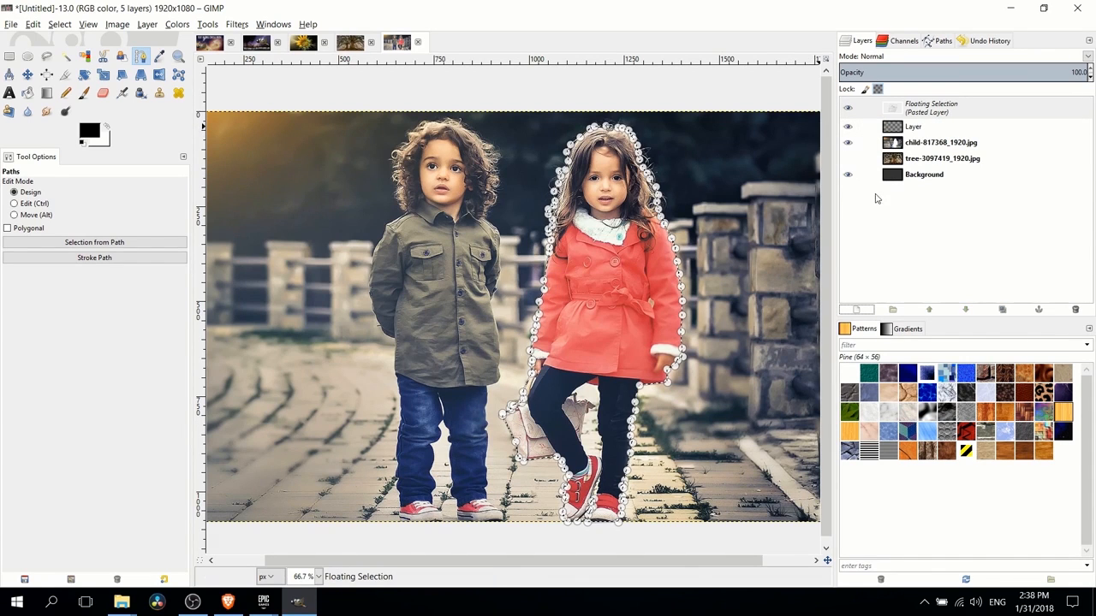
Turn the pasted floating selection of the girl into a new layer.
left_click(710, 124)
left_click(927, 115)
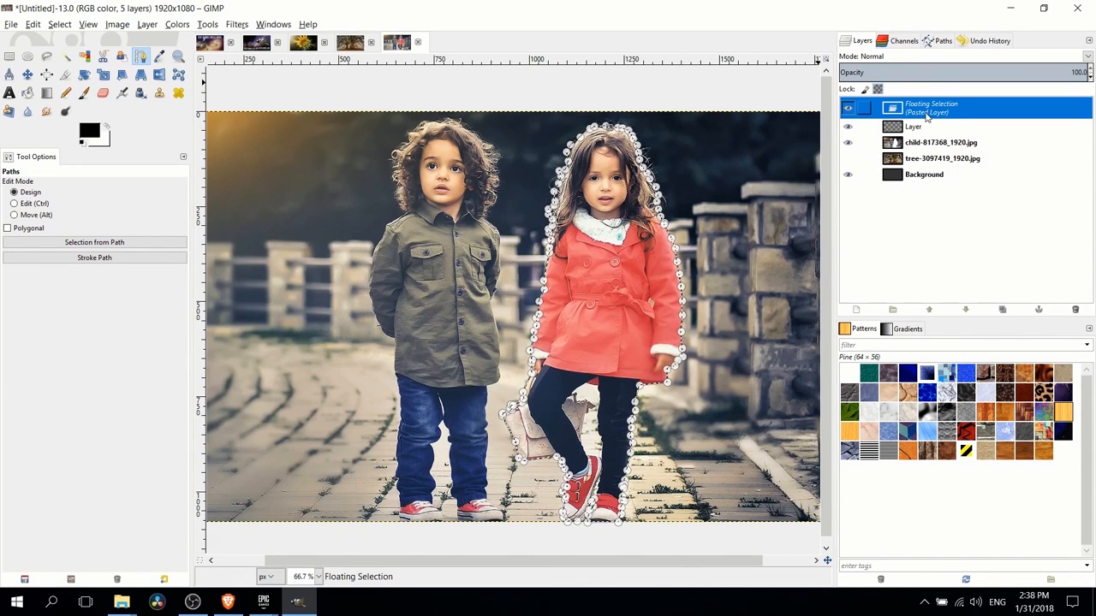
right_click(928, 113)
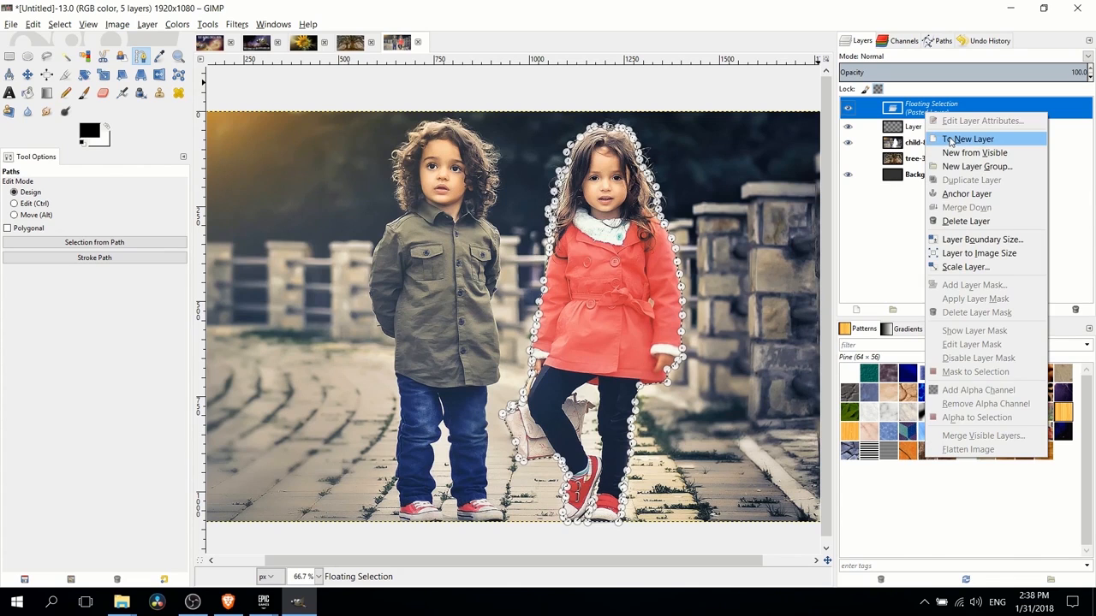
Convert the floating selection of the girl into a new layer and hide the child-817368_1920.jpg layer.
left_click(949, 140)
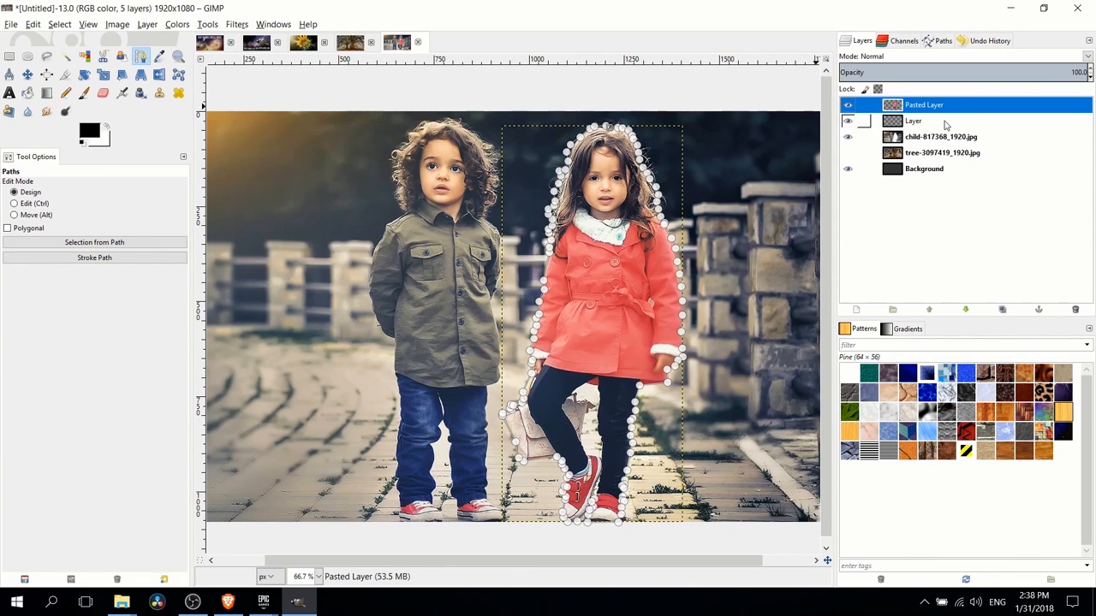
left_click(897, 137)
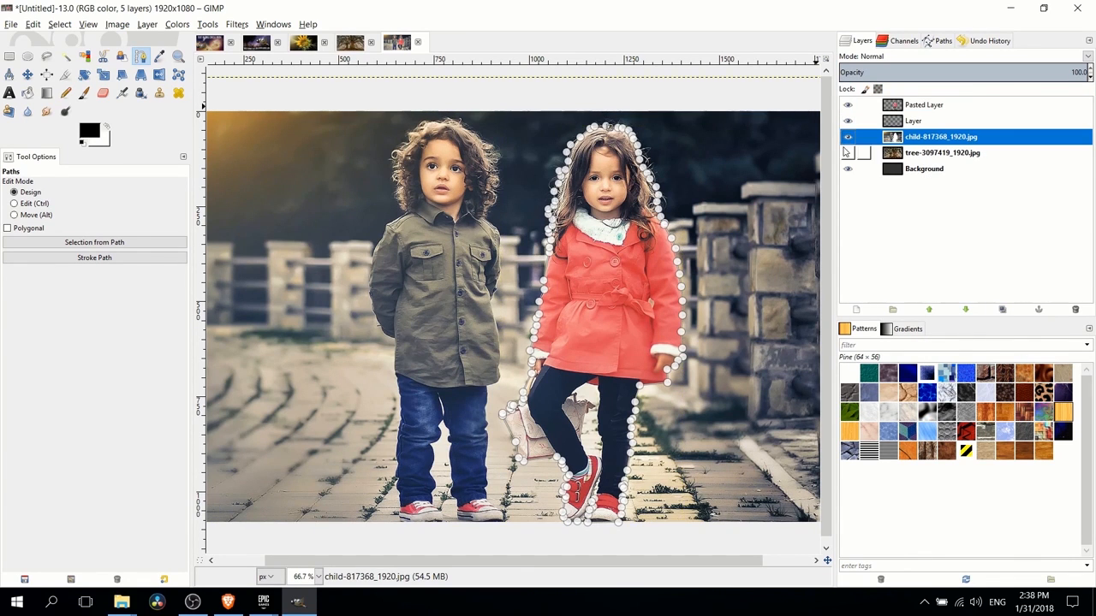
left_click(847, 137)
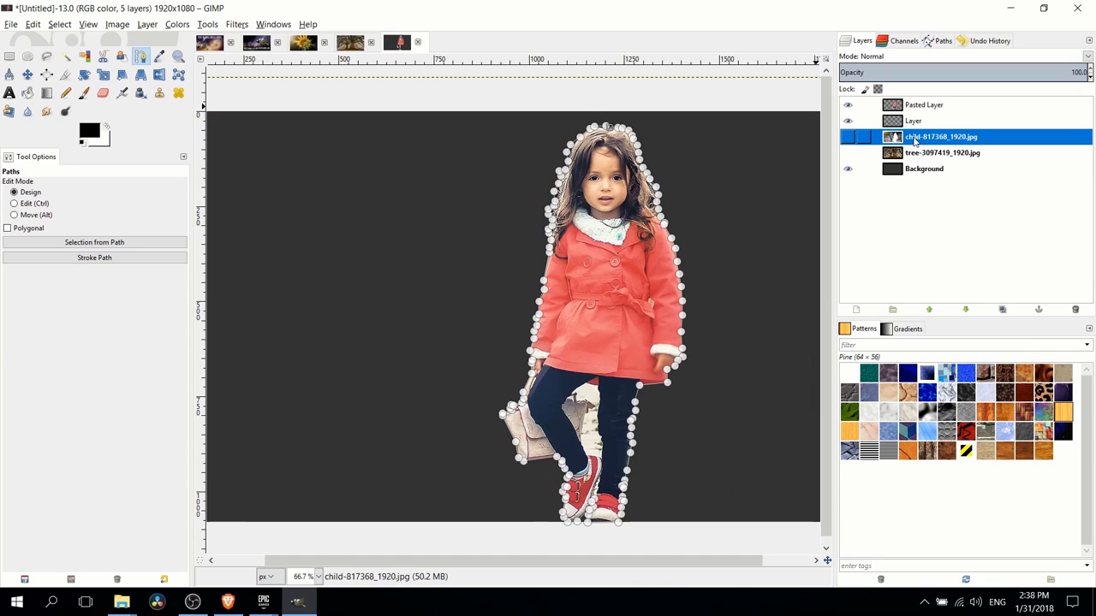
Place the tree-3097419_1920.jpg layer above the child photo layer and make the tree layer visible.
mouse_move(915, 142)
left_mouse_down()
mouse_move(921, 159)
mouse_move(946, 148)
mouse_move(946, 158)
mouse_move(933, 141)
left_mouse_up()
left_click(933, 139)
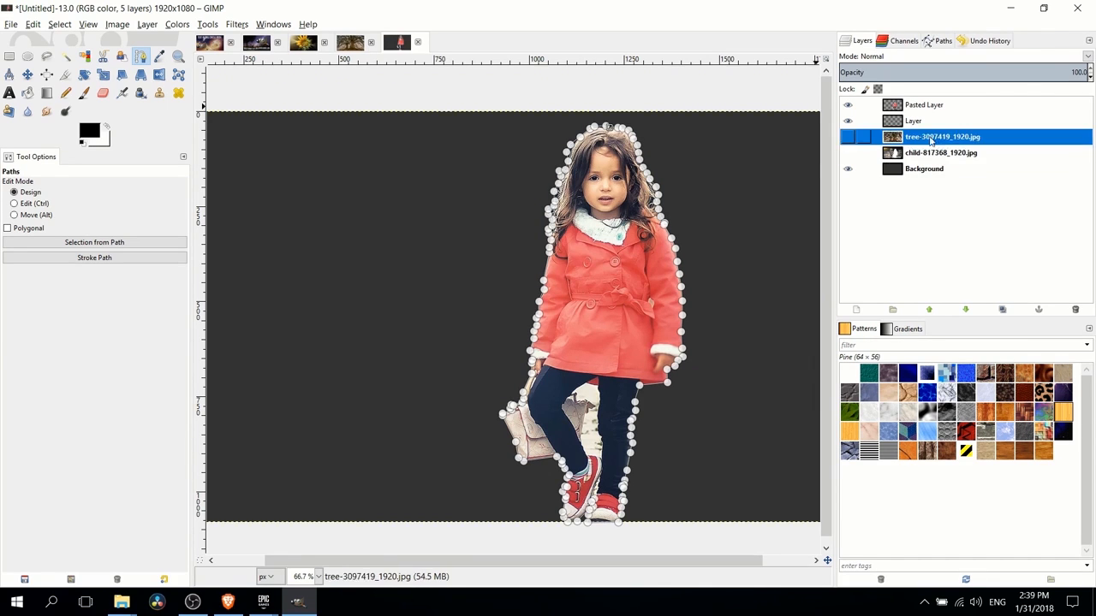
left_click(847, 137)
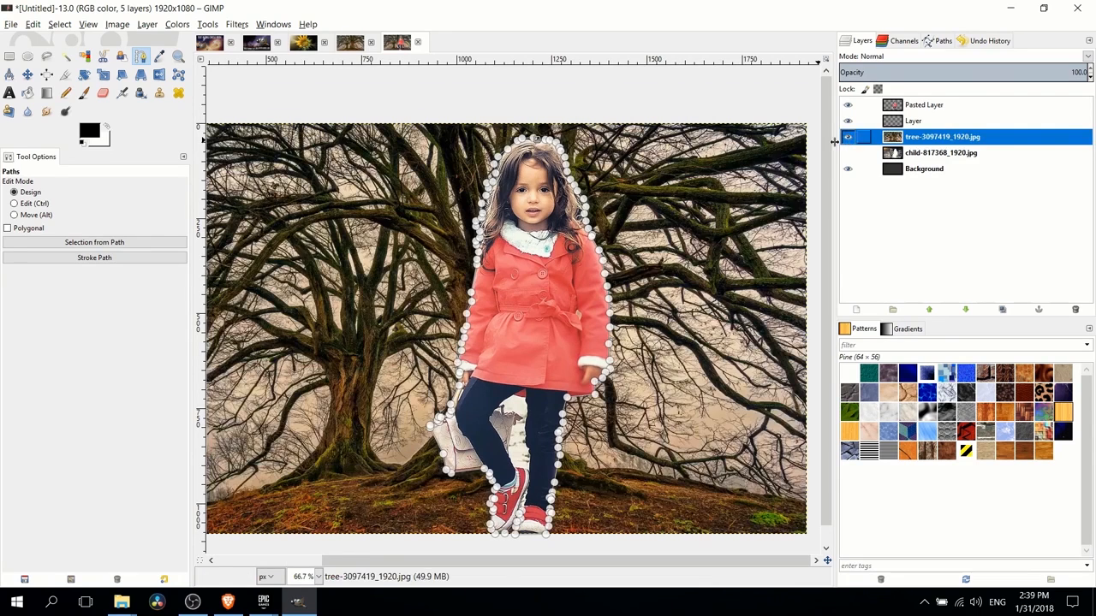
Scale the pasted girl layer down to 143 × 315 px with the Scale tool.
key("minus")
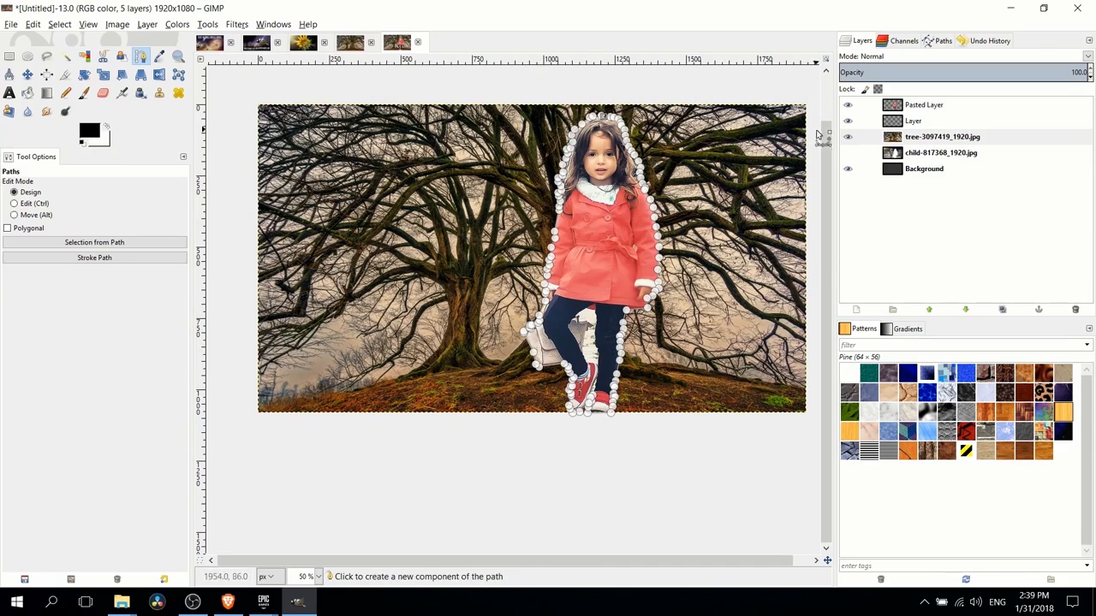
left_click(914, 108)
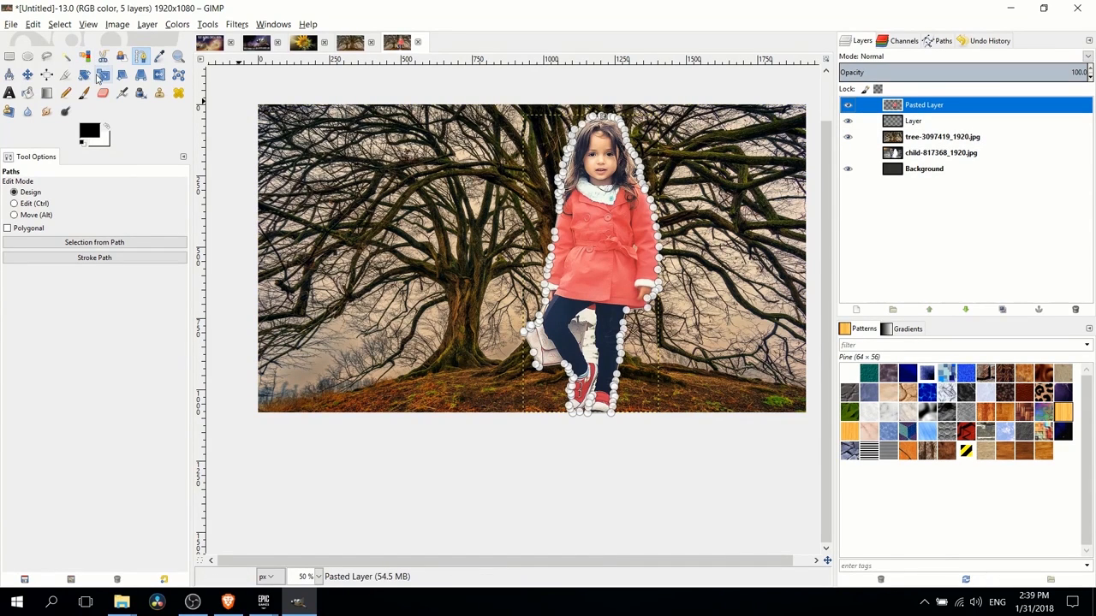
left_click(102, 76)
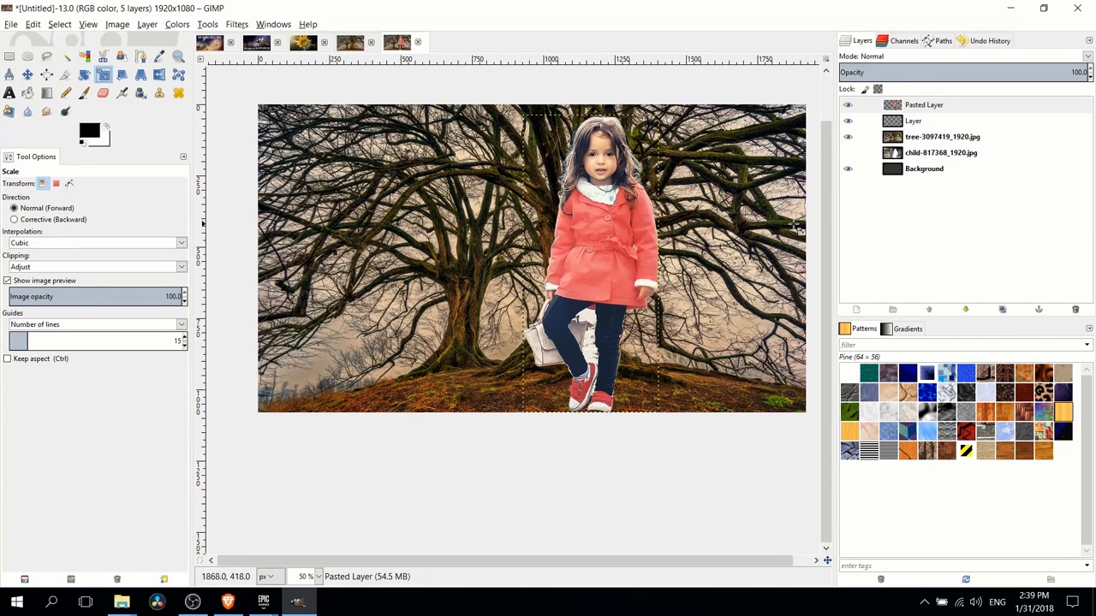
left_click_drag(540, 126, 666, 337)
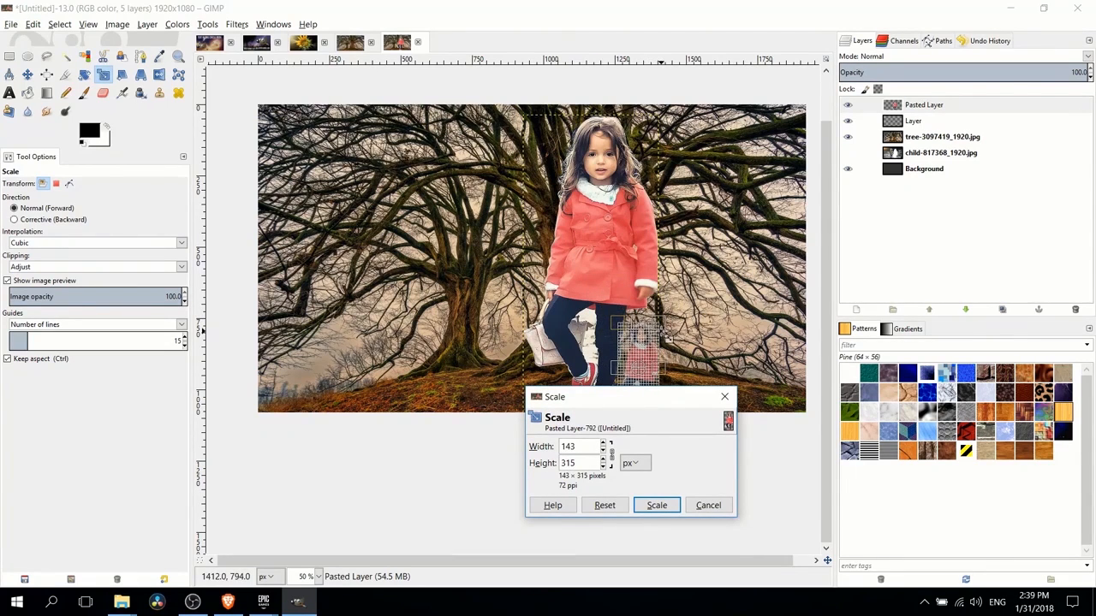
left_click(657, 505)
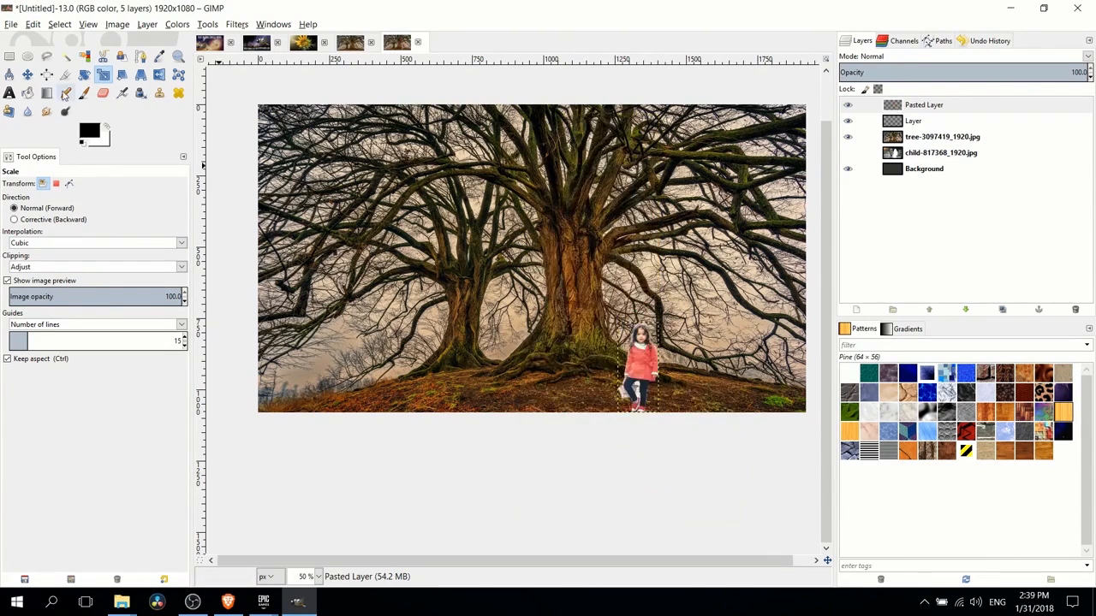
Move the girl layer across the image to stand on the ground beside the left tree's trunk.
key("m")
key("plus")
left_click_drag(680, 392, 395, 356)
key("plus")
key("plus")
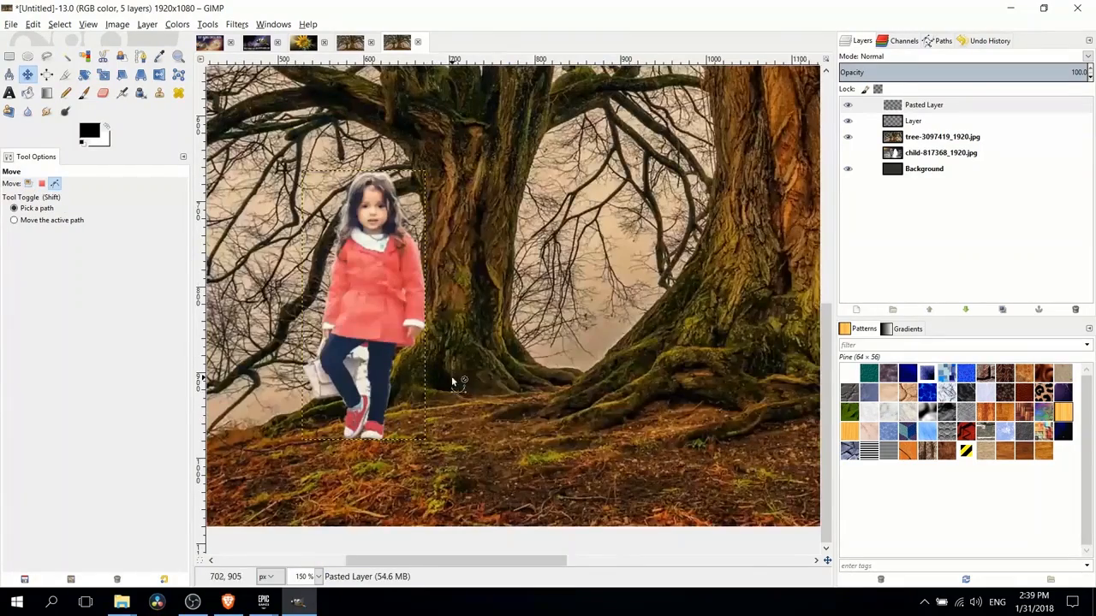
scroll(501, 317, "left", 2)
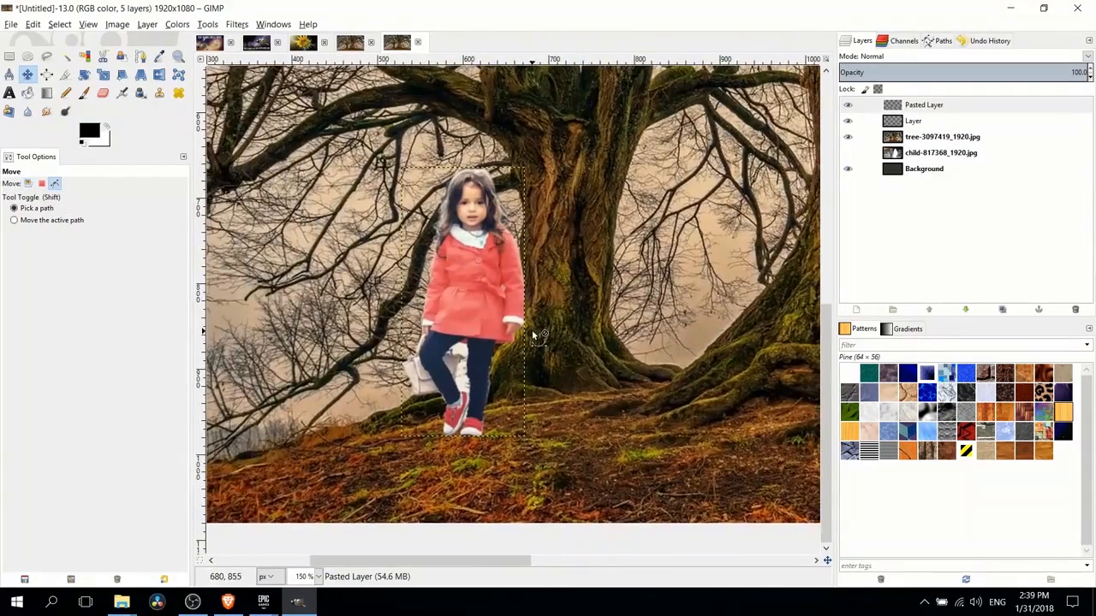
scroll(532, 330, "up", 1)
left_click_drag(450, 304, 467, 268)
Scale the girl layer down further and shift it slightly left and up beside the left tree.
left_click(103, 75)
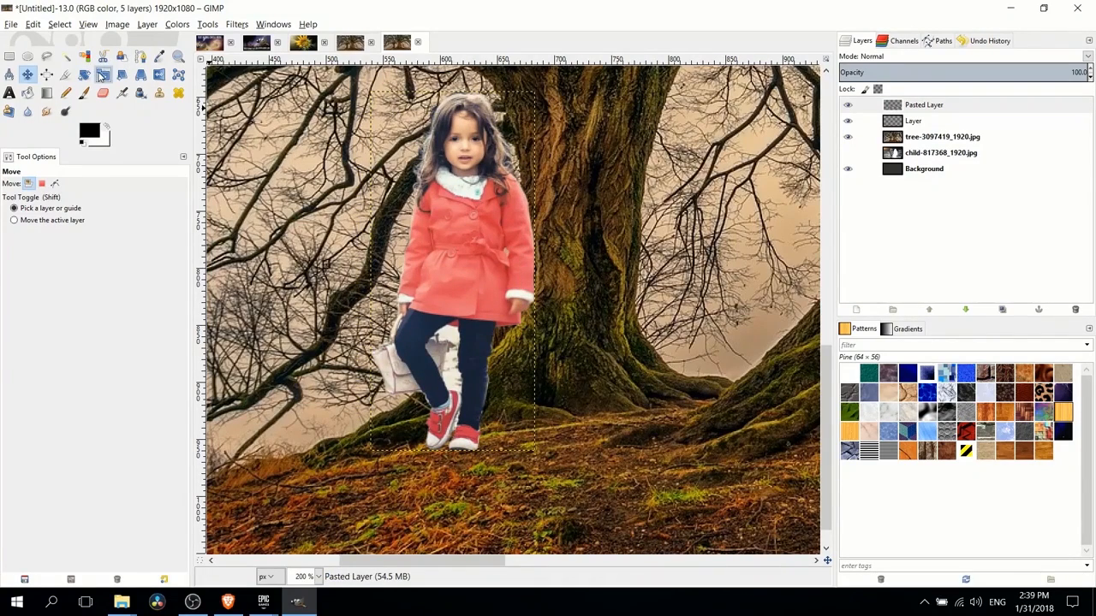
left_click(452, 123)
left_click(656, 505)
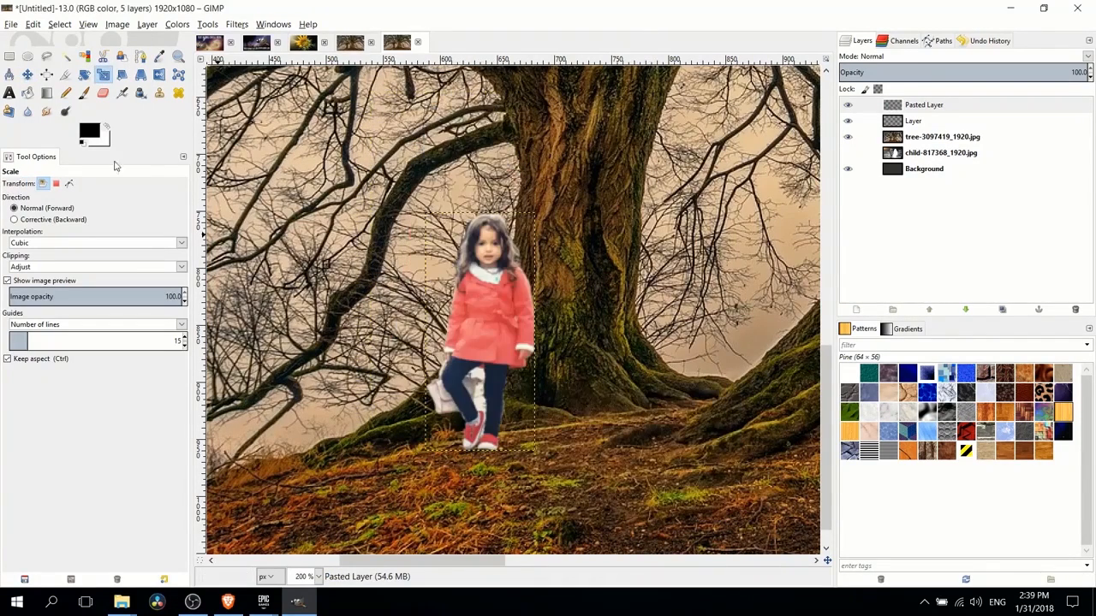
left_click(28, 75)
mouse_move(499, 335)
left_mouse_down()
mouse_move(478, 313)
mouse_move(483, 324)
left_mouse_up()
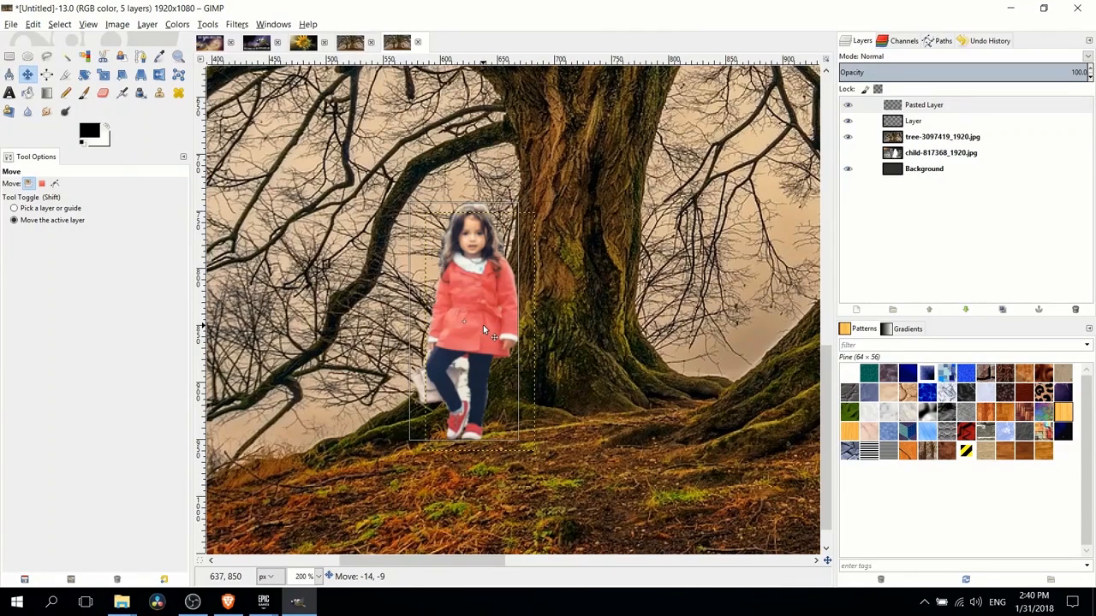
Scale the girl layer to 83 × 180 px and move it slightly left against the left tree's root.
left_click(103, 74)
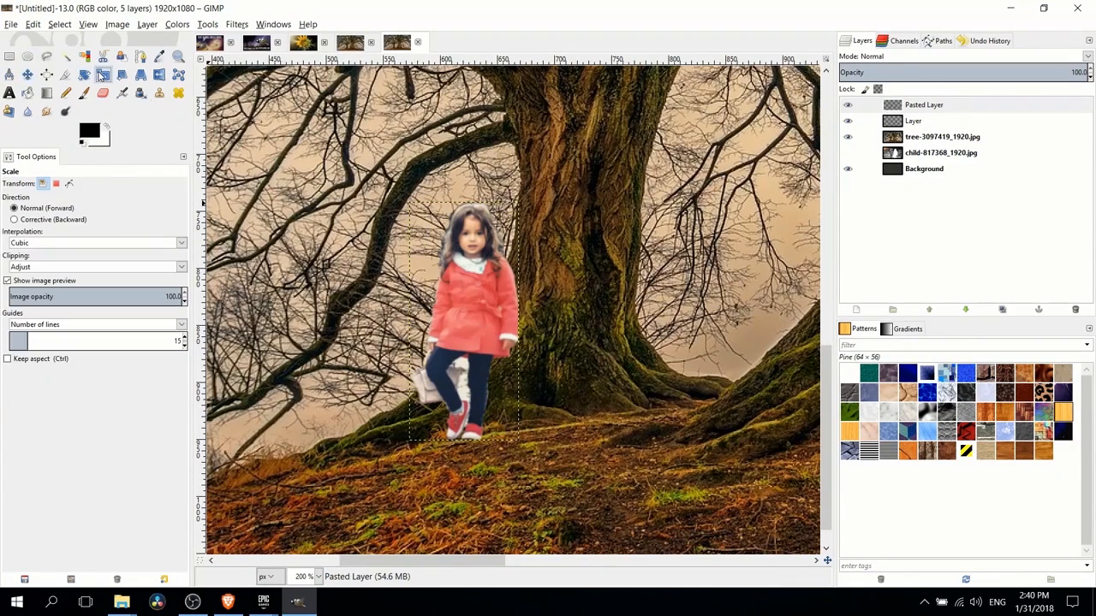
left_click_drag(445, 240, 482, 273)
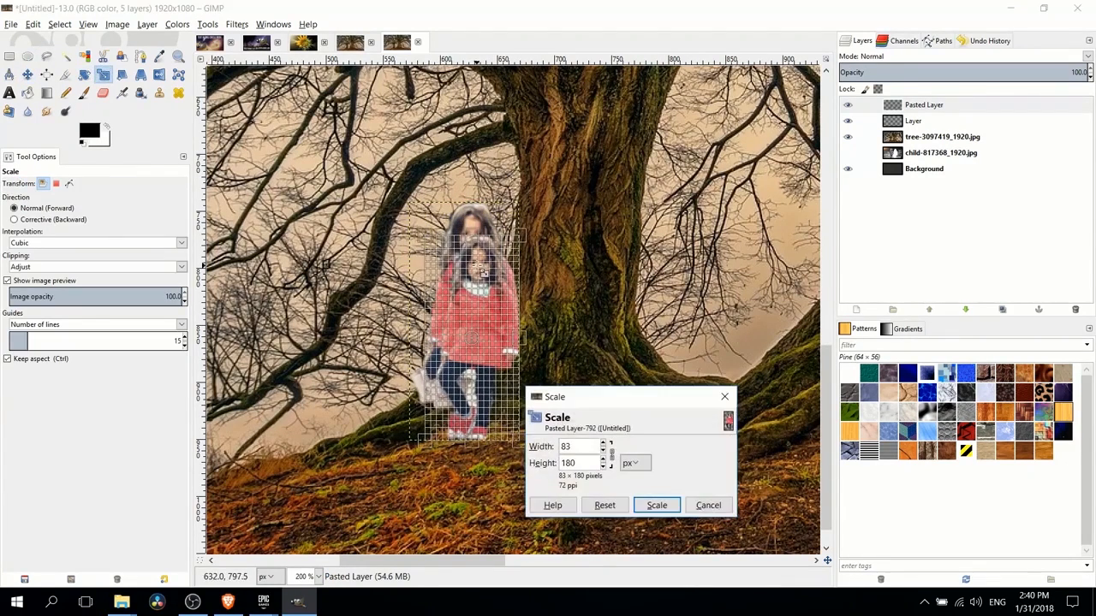
left_click(656, 505)
left_click(28, 74)
left_click_drag(477, 316, 460, 315)
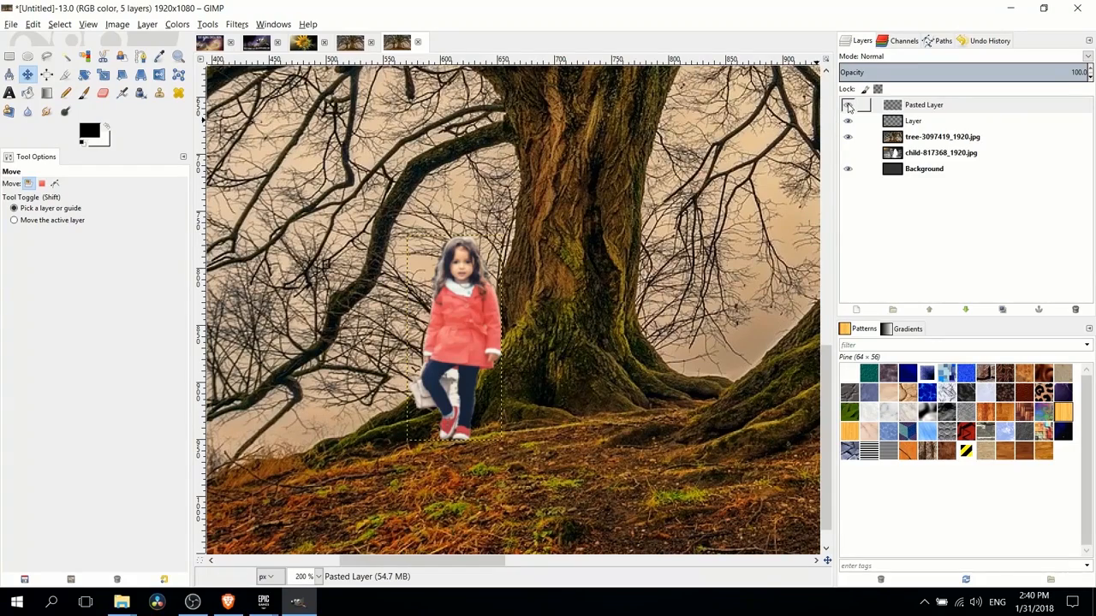
Hide the pasted girl layer and select the tree-3097419_1920.jpg layer to work on the left trunk's base.
left_click(847, 105)
scroll(513, 324, "up", 1)
scroll(595, 272, "down", 2)
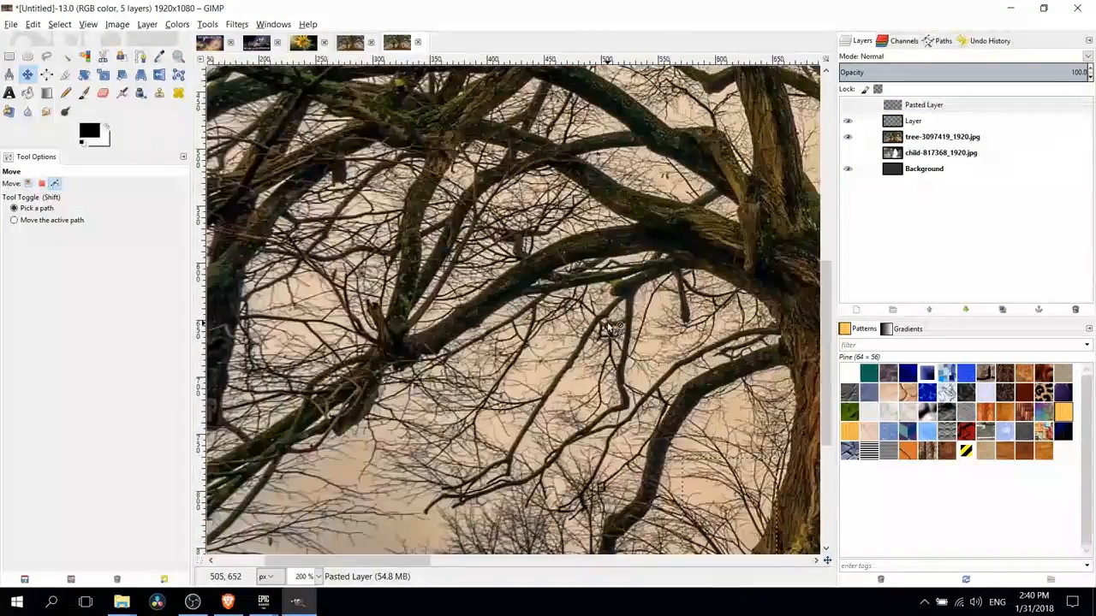
scroll(620, 413, "down", 2)
scroll(546, 195, "up", 3)
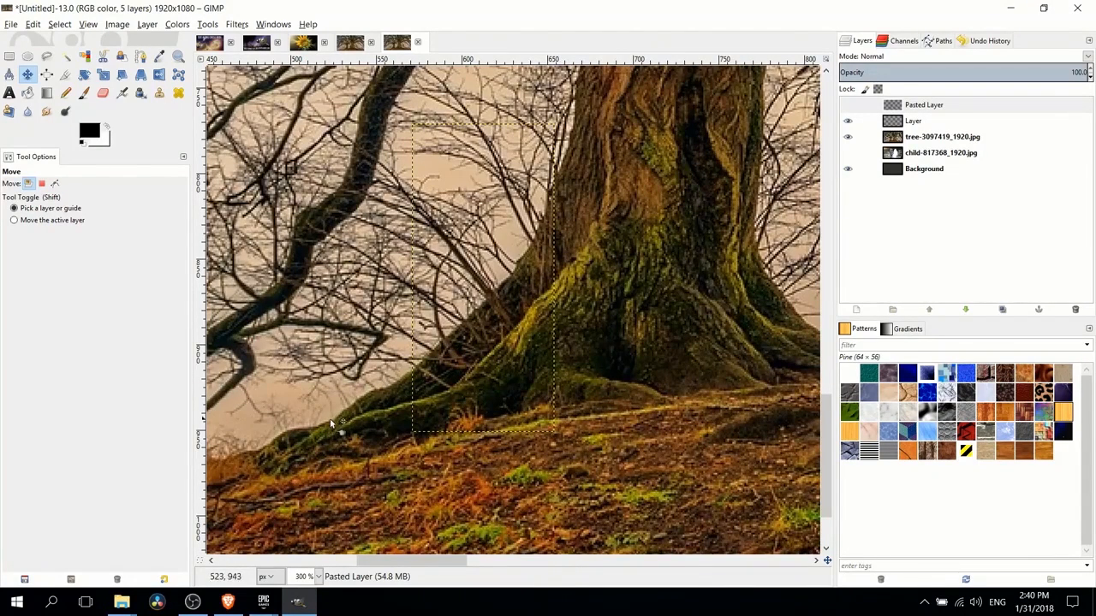
left_click(921, 139)
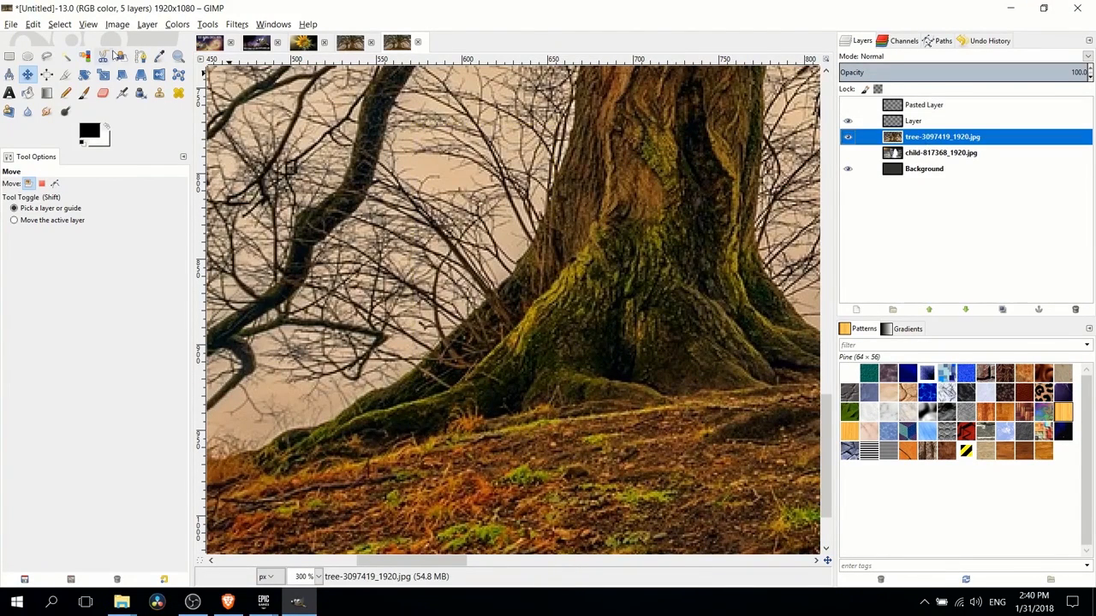
Trace a path down the left edge of the left tree's trunk and along its root to the tip.
left_click(140, 56)
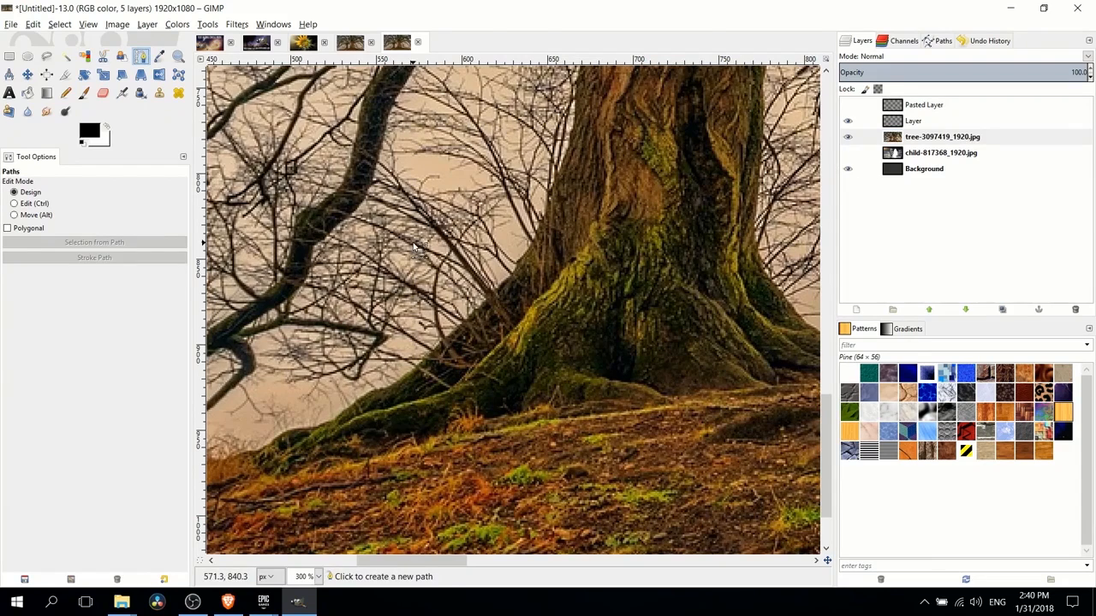
left_click(562, 164)
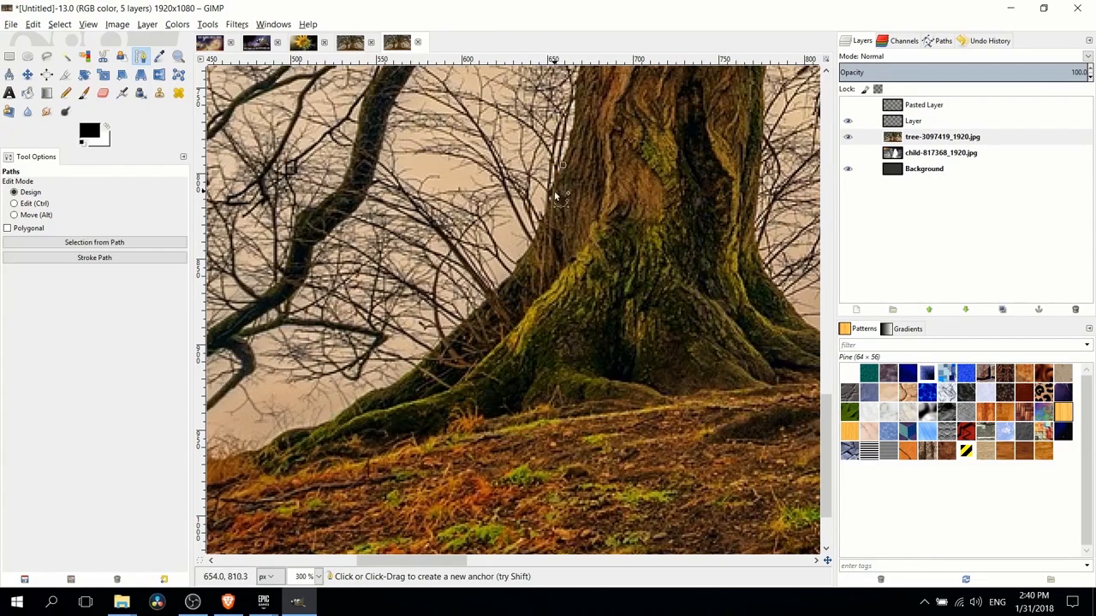
left_click(546, 212)
left_click(532, 251)
left_click(469, 319)
left_click(412, 375)
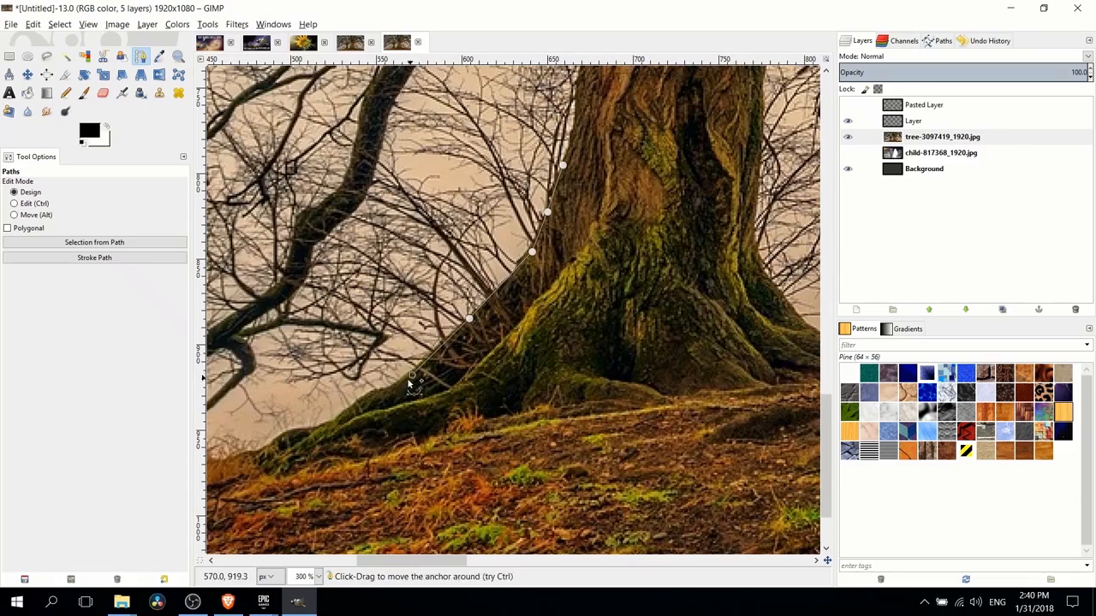
left_click(350, 406)
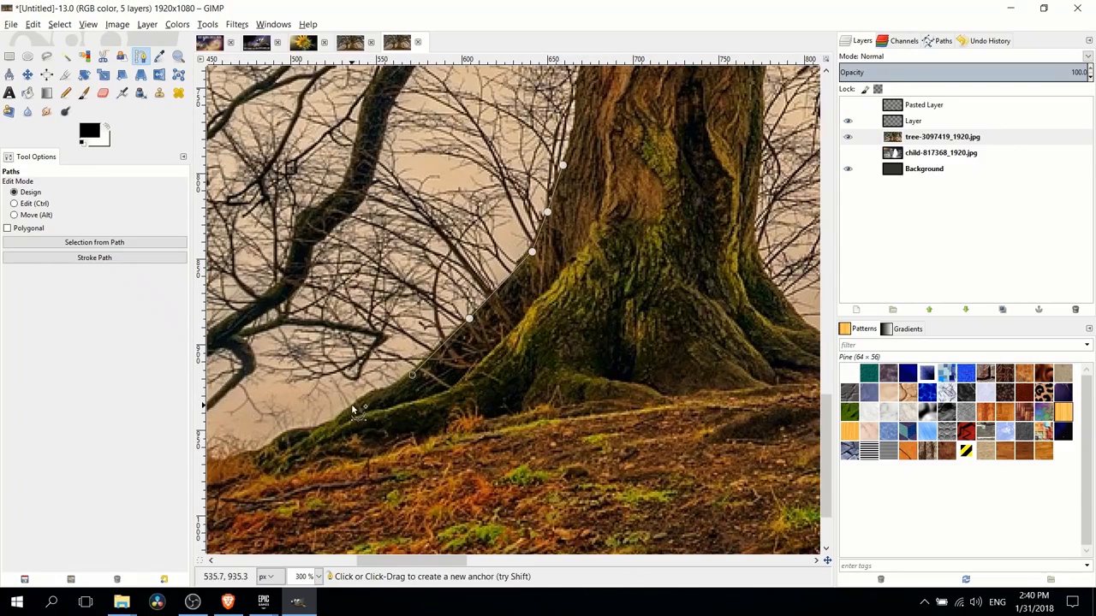
left_click(313, 428)
left_click_drag(313, 430, 446, 391)
left_click(394, 392)
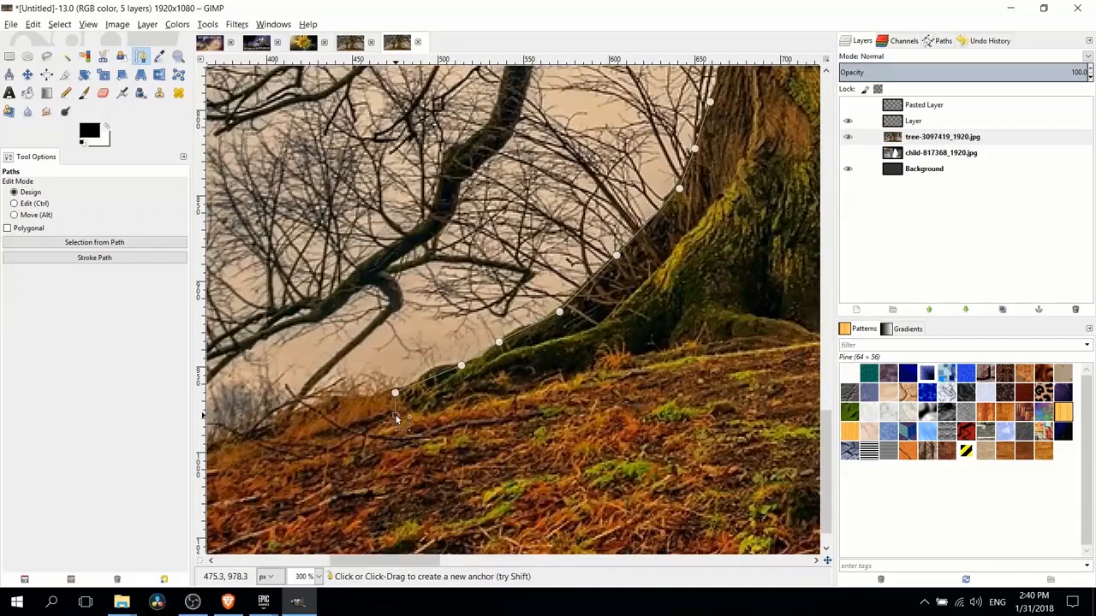
Continue the path along the ground line and back up through the trunk, closing it at its first anchor.
left_click_drag(577, 387, 426, 426)
left_click(533, 386)
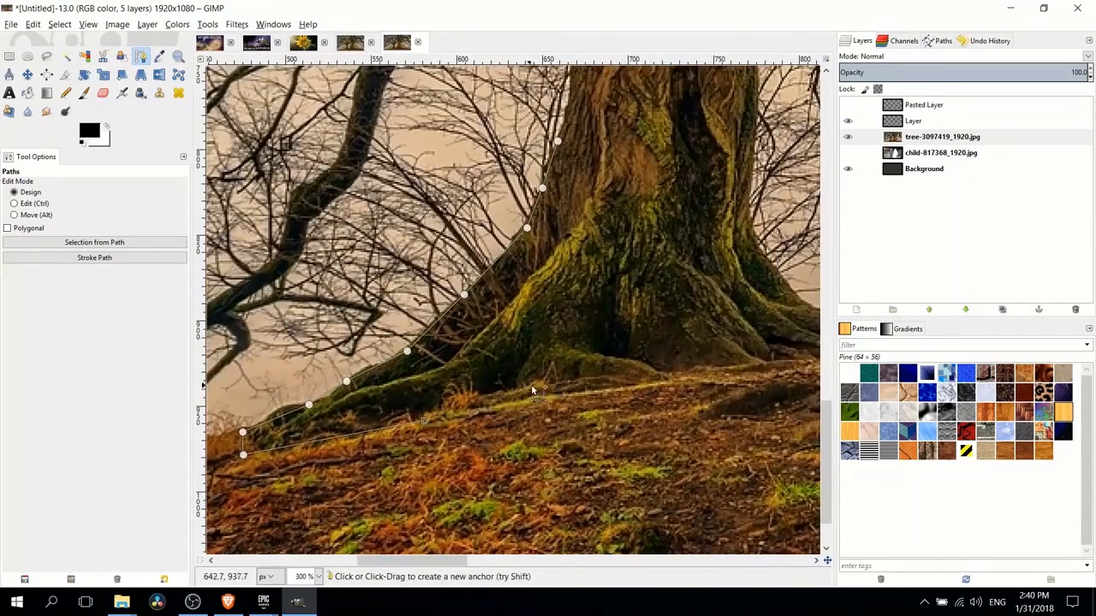
left_click(661, 381)
left_click(749, 343)
left_click(607, 138)
left_click(557, 140, "ctrl")
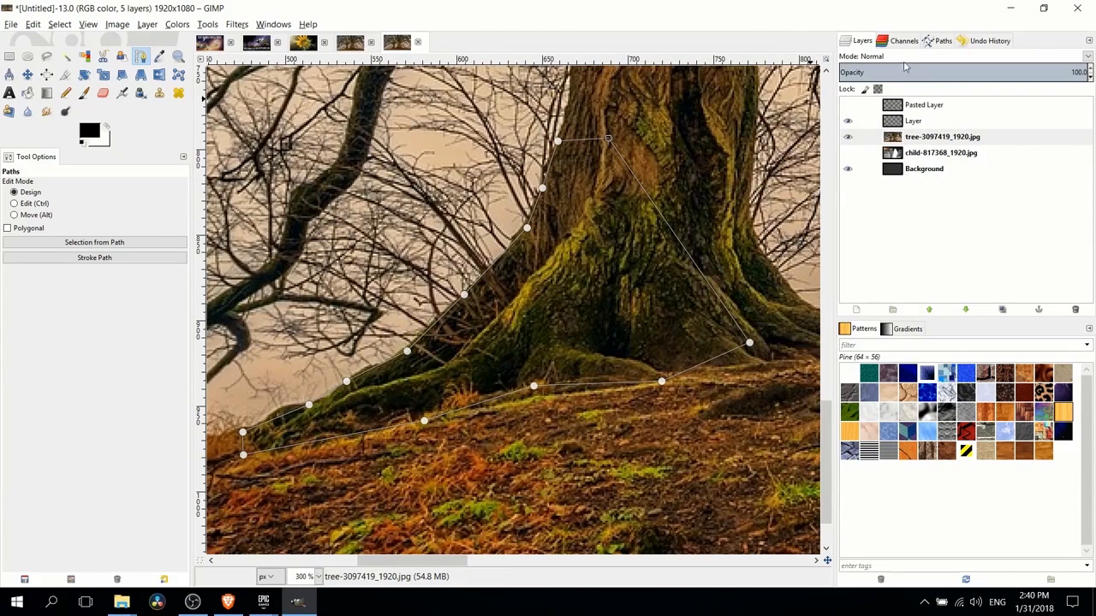
Convert the traced tree trunk path into a selection and return to the layer list.
left_click(939, 41)
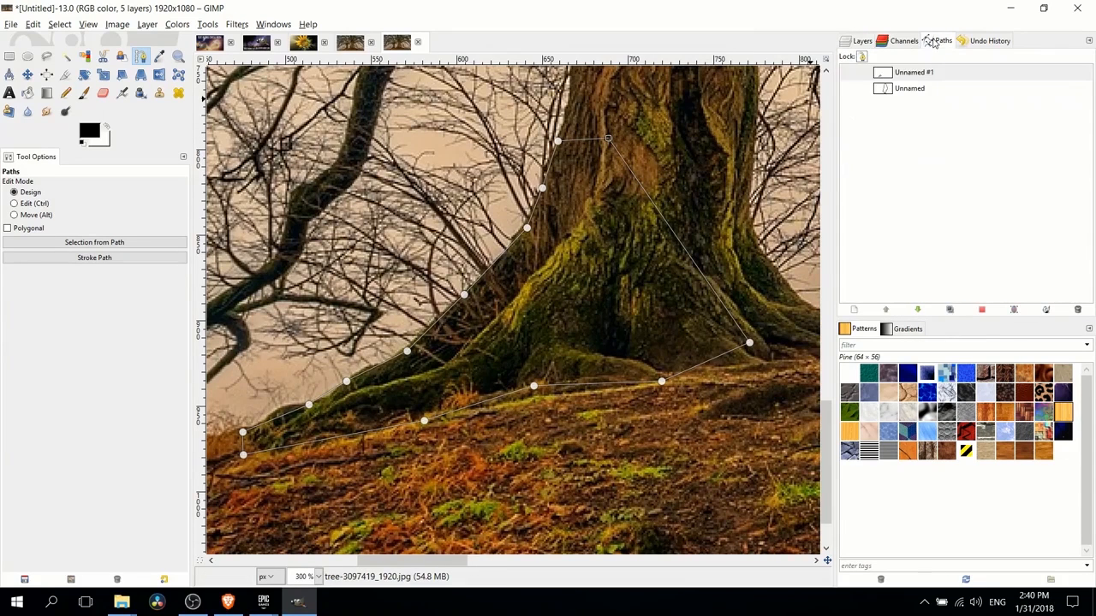
left_click(886, 76)
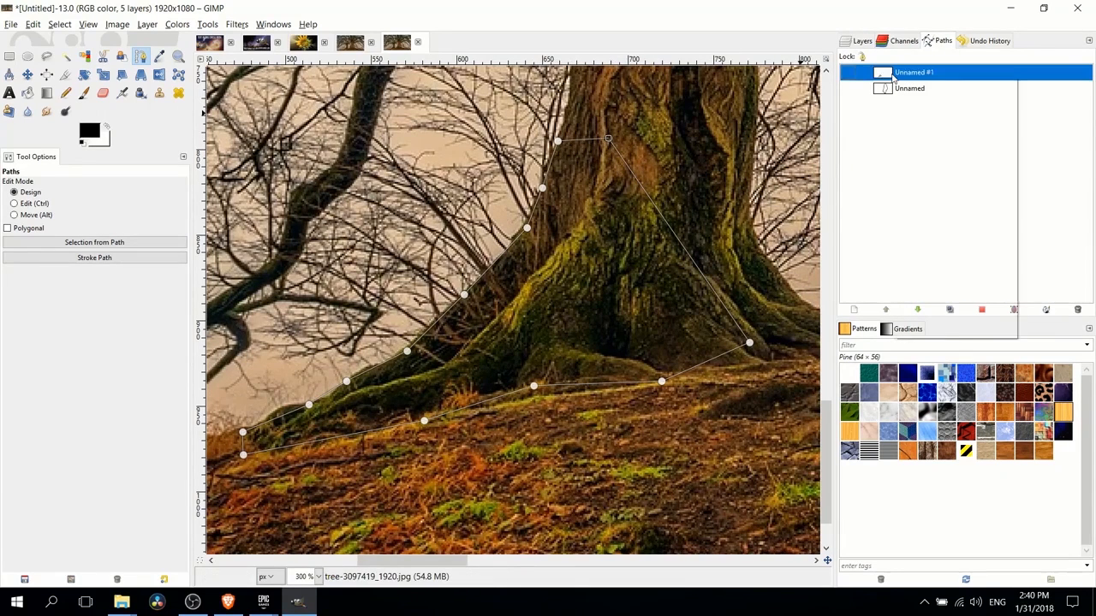
right_click(890, 74)
left_click(941, 201)
left_click(858, 41)
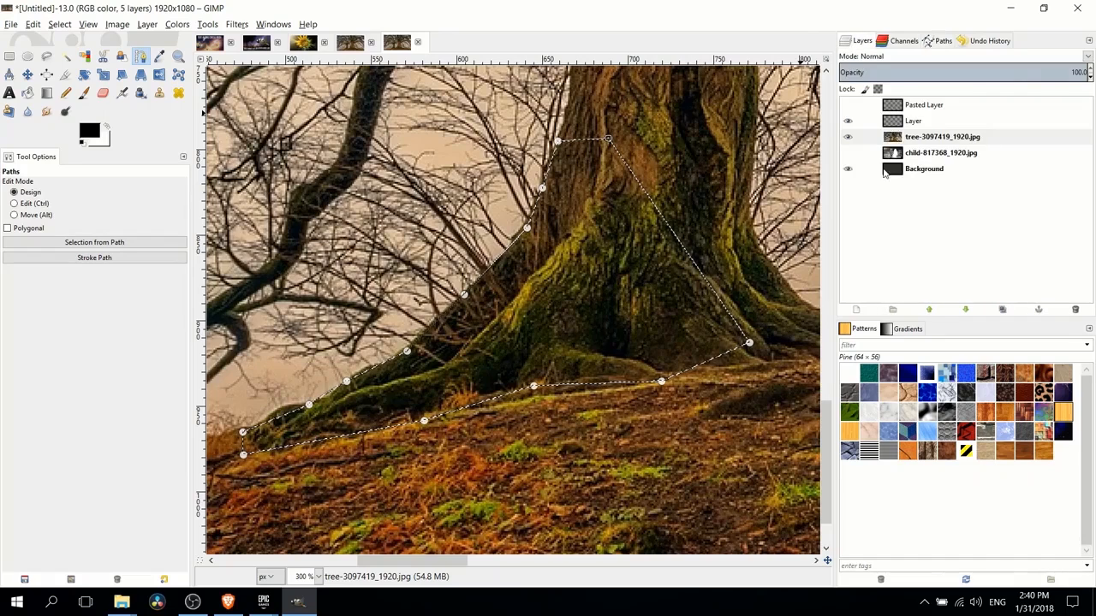
Add a transparent 1920 × 1080 px layer and place it at the top of the layer stack.
left_click(854, 309)
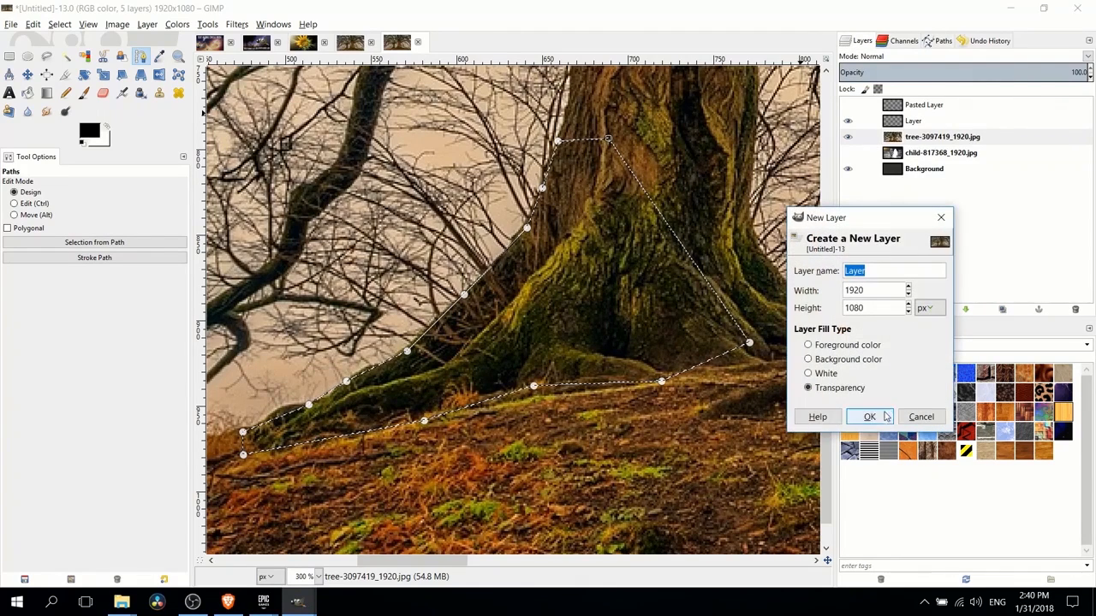
left_click(869, 416)
left_click_drag(917, 136, 935, 102)
Cut the selected trunk and root area out of the tree-3097419_1920.jpg layer.
left_click(929, 152)
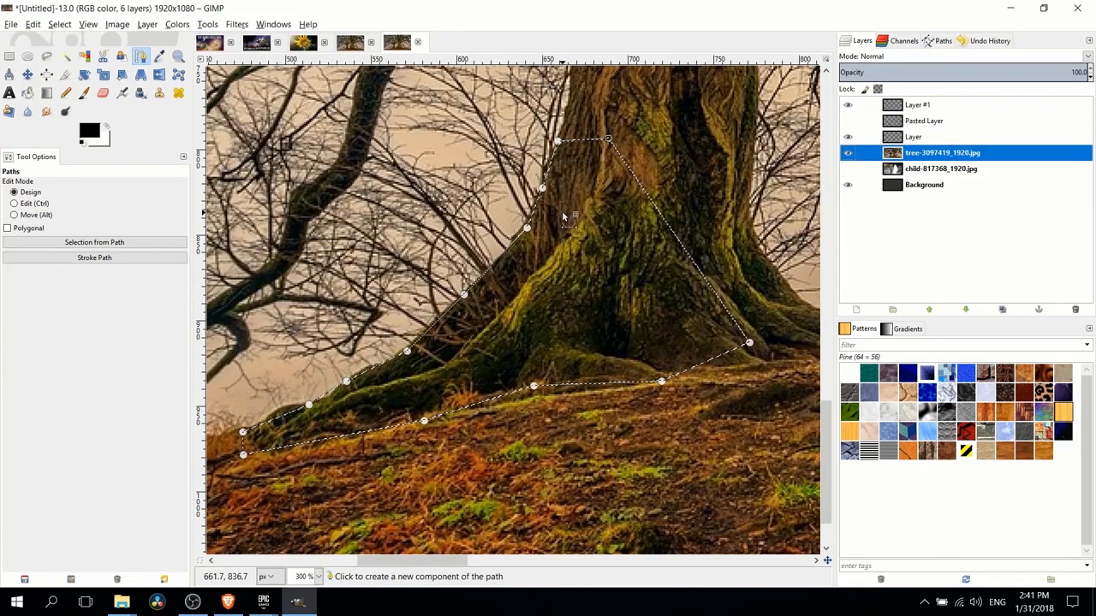
key("ctrl+x")
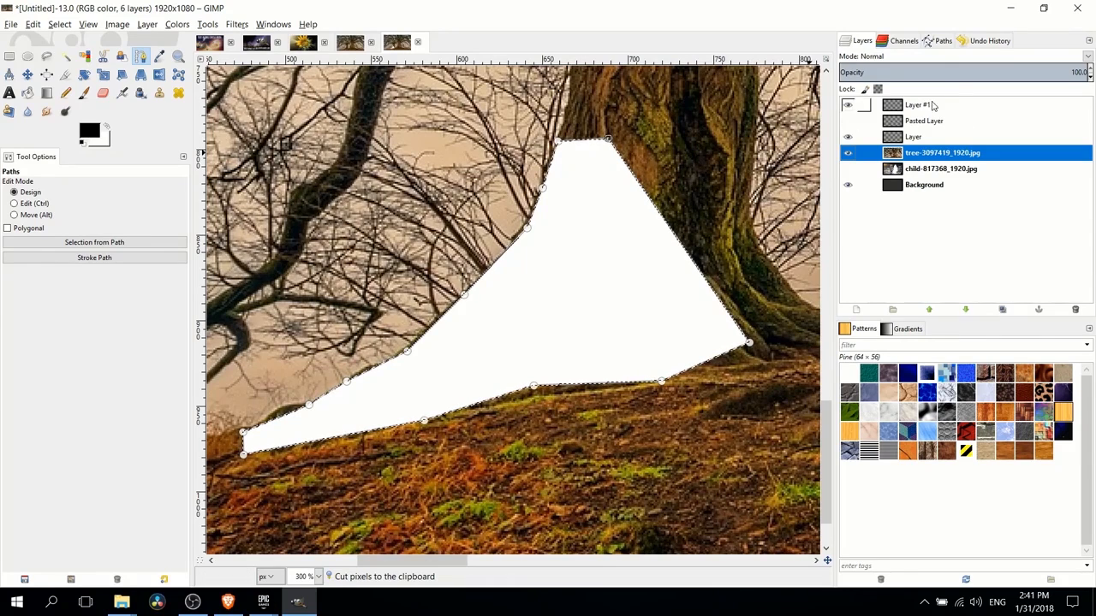
left_click(943, 42)
left_click(858, 41)
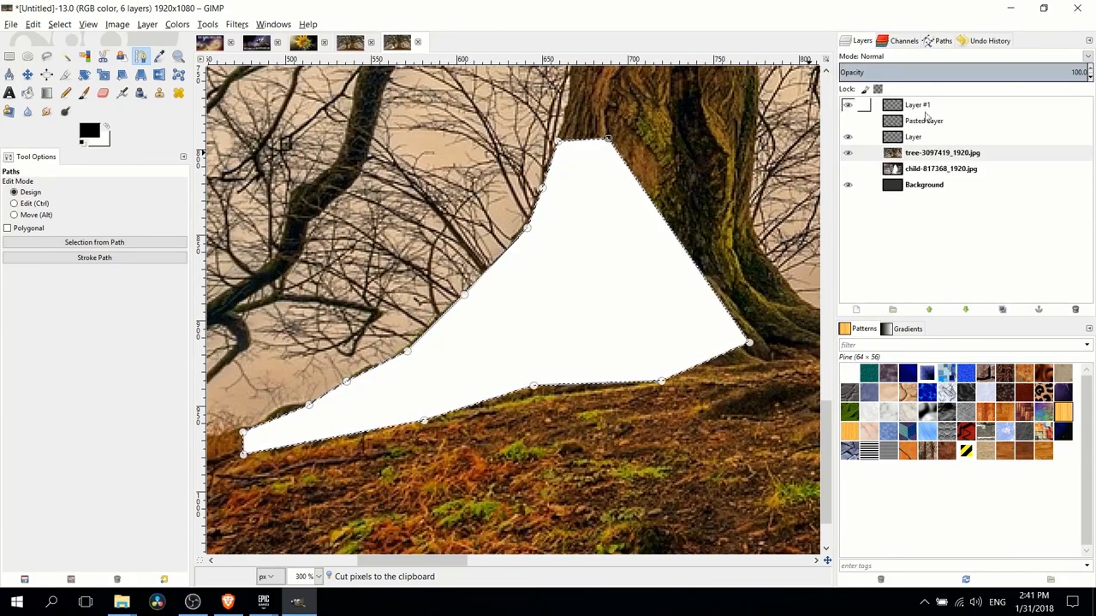
Paste the cut trunk and root area into Layer #1 and anchor it there.
left_click(918, 105)
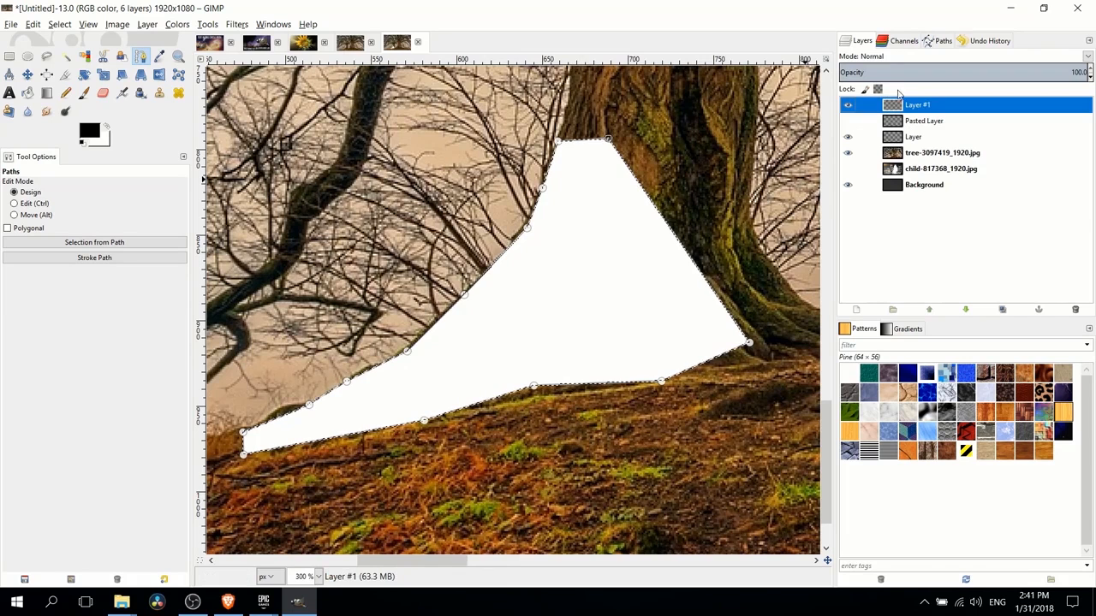
key("ctrl+v")
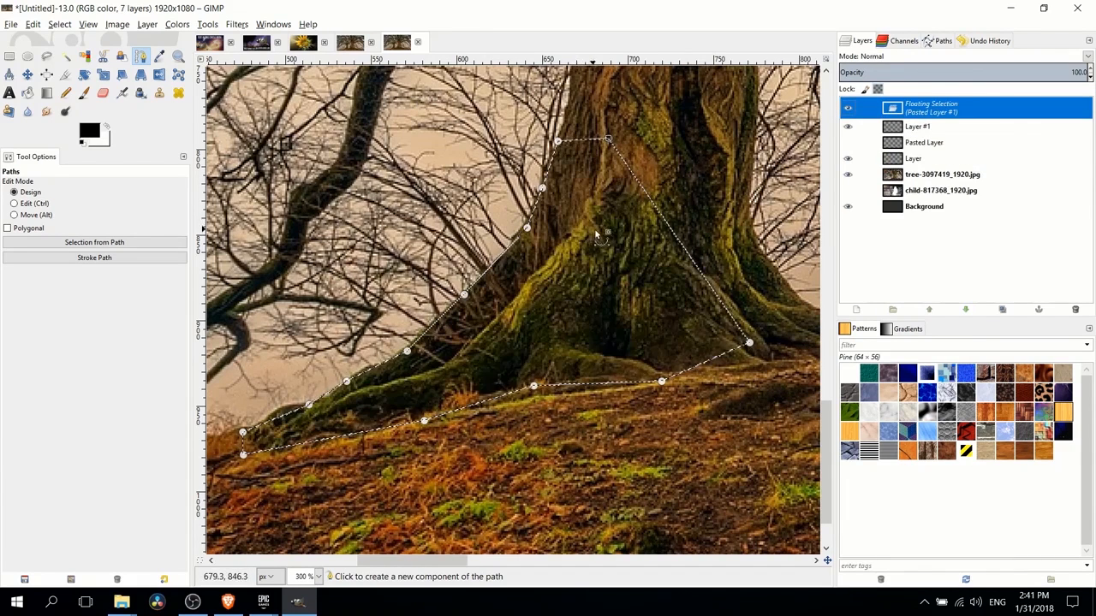
left_click(10, 56)
left_click(419, 146)
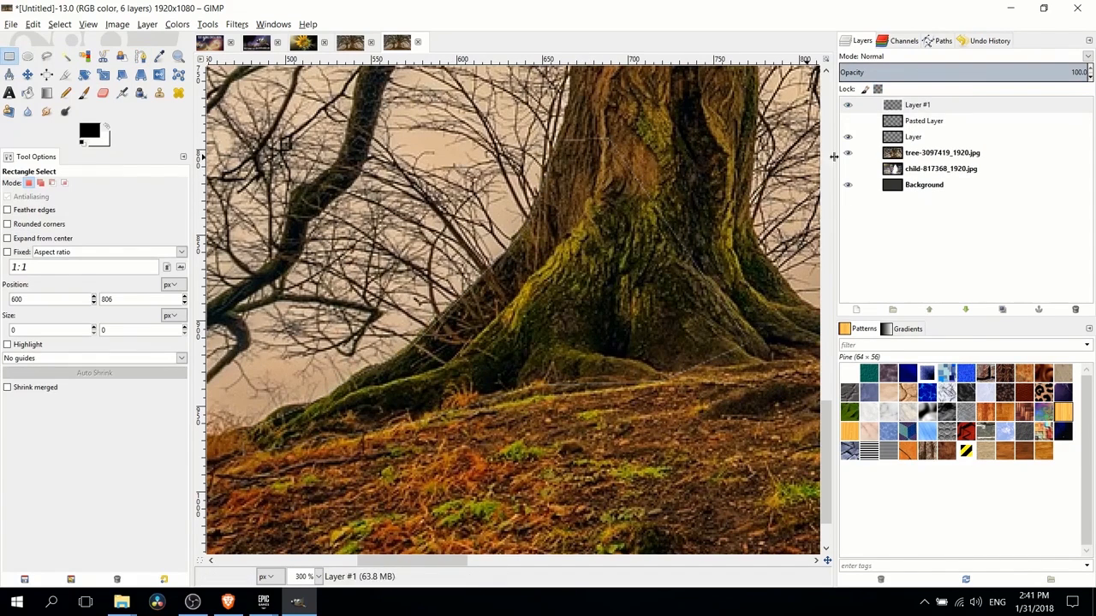
Show the girl's Pasted Layer and scale it down proportionally to 68 × 147 px.
left_click(897, 123)
left_click(846, 122)
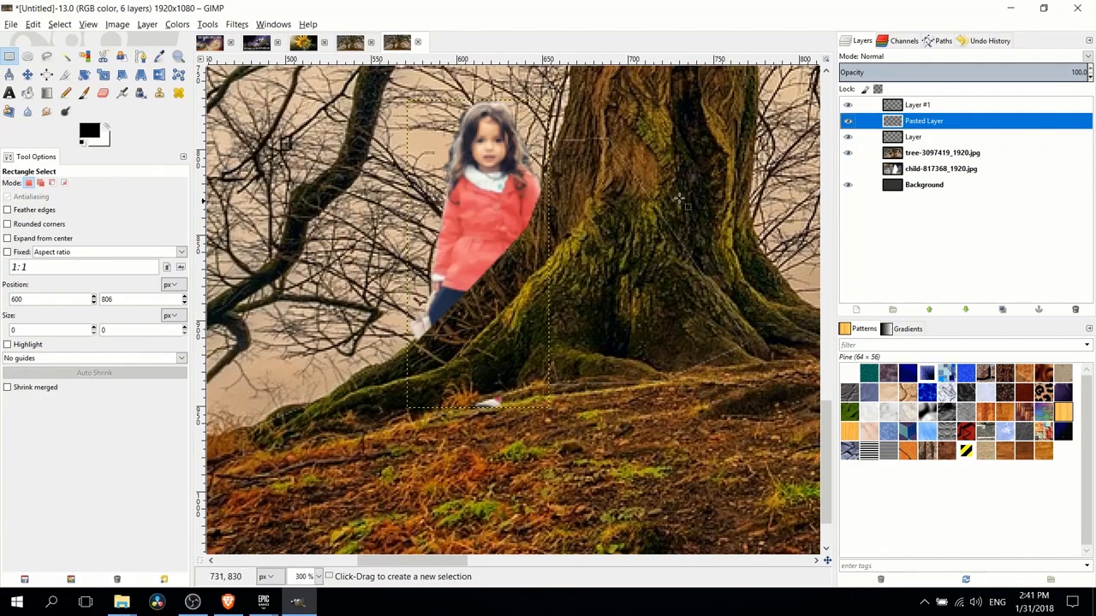
key("m")
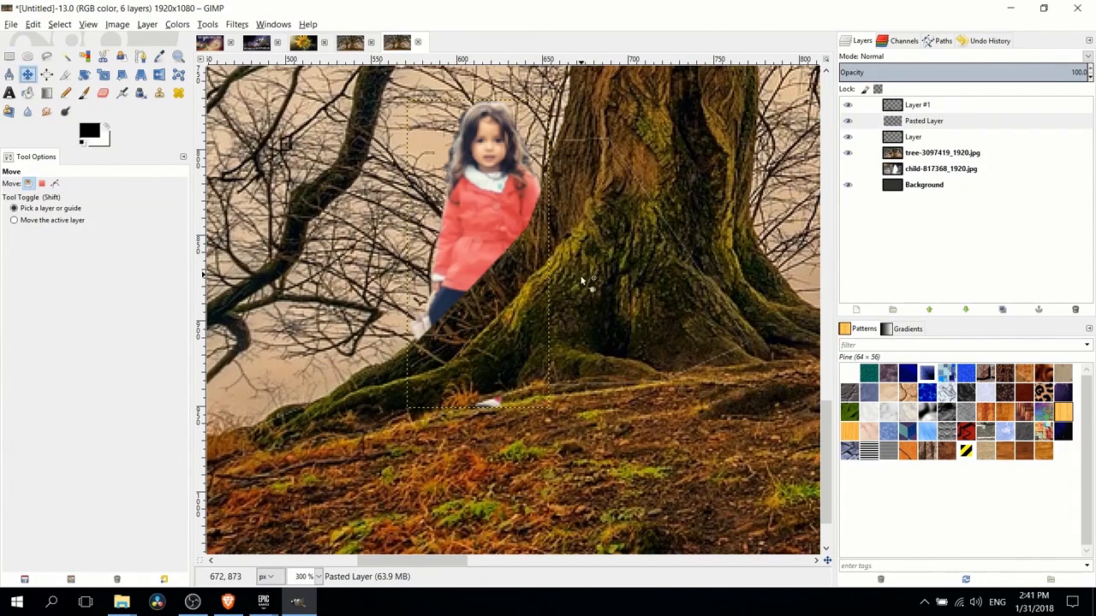
scroll(581, 279, "up", 2)
scroll(636, 320, "left", 2)
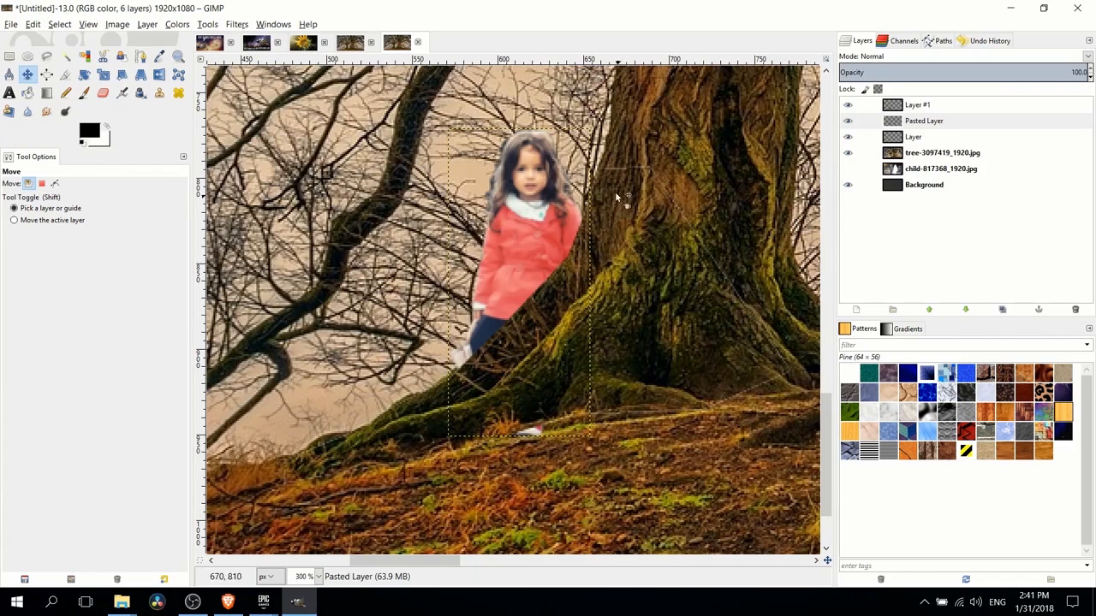
left_click(104, 75)
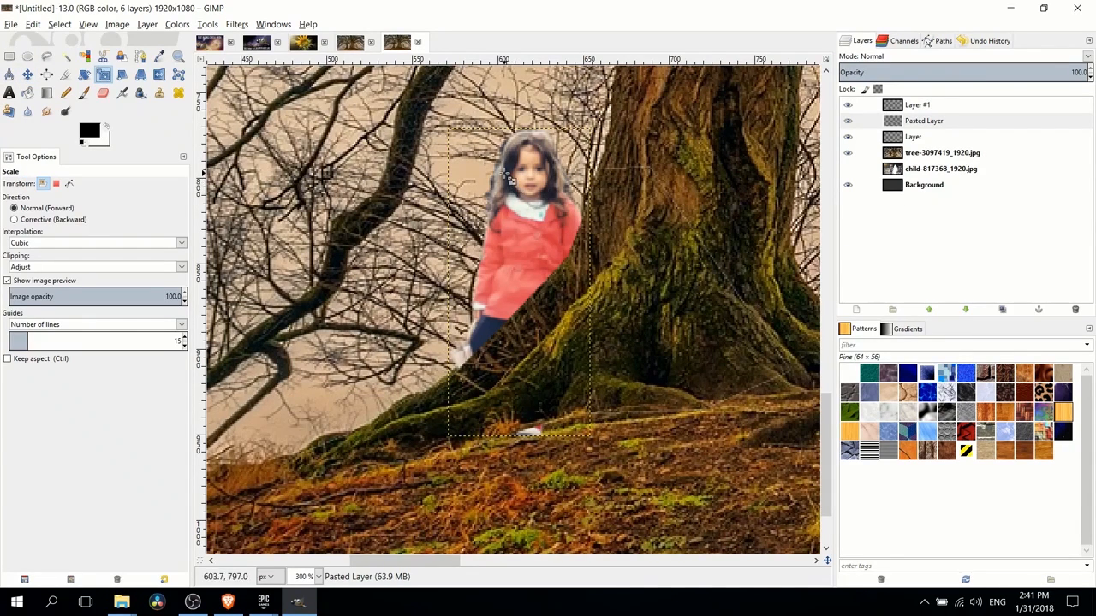
left_click_drag(509, 176, 536, 227)
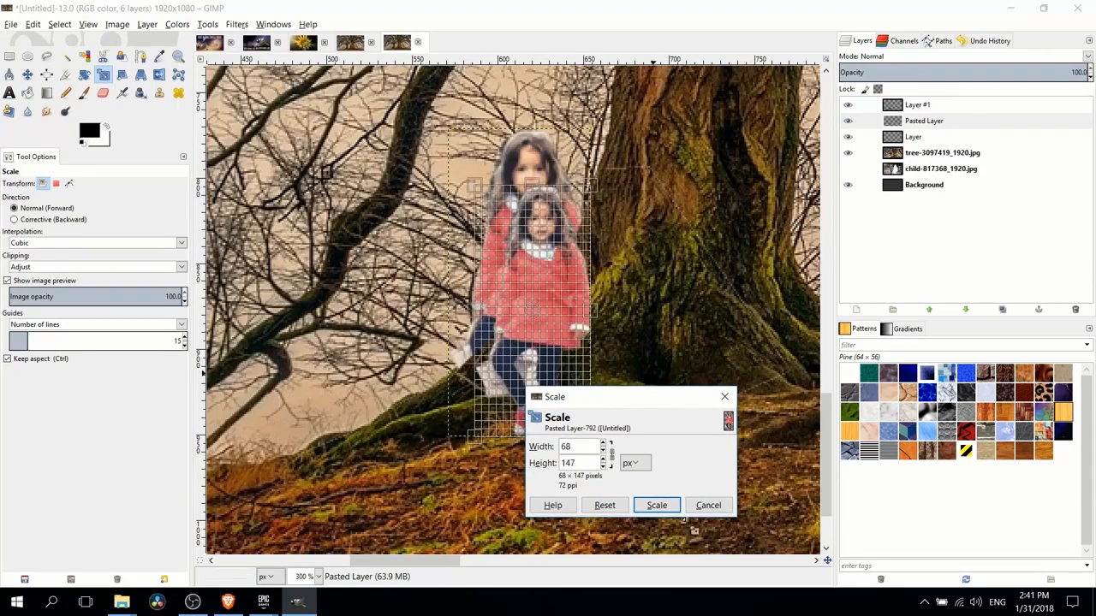
left_click(657, 505)
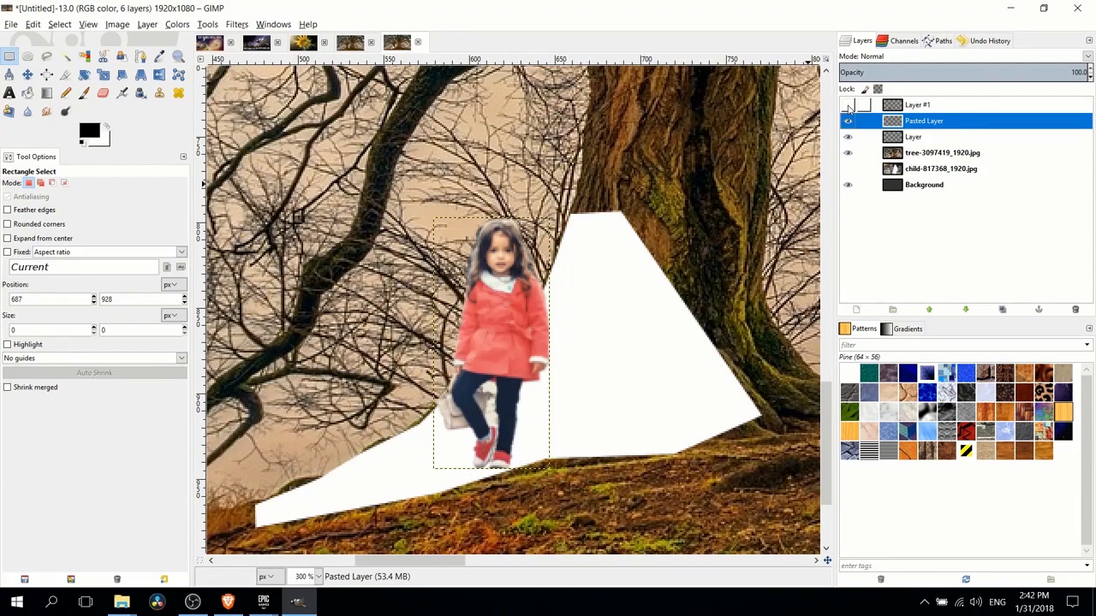
Make Layer #1 with the cut-out trunk visible again and duplicate the girl's Pasted Layer.
left_click(847, 104)
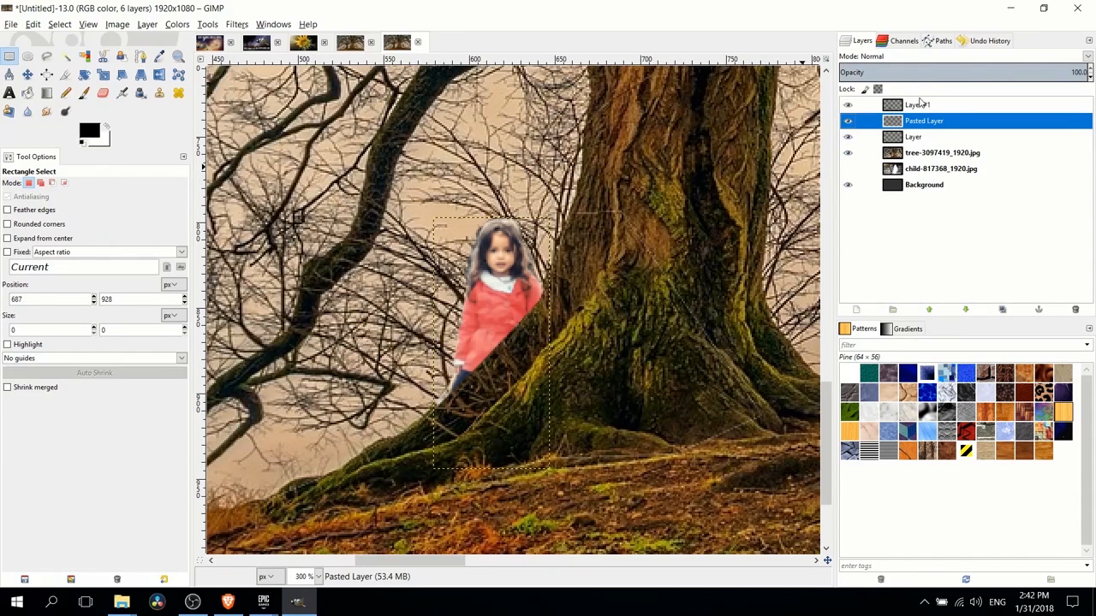
scroll(646, 304, "down", 1)
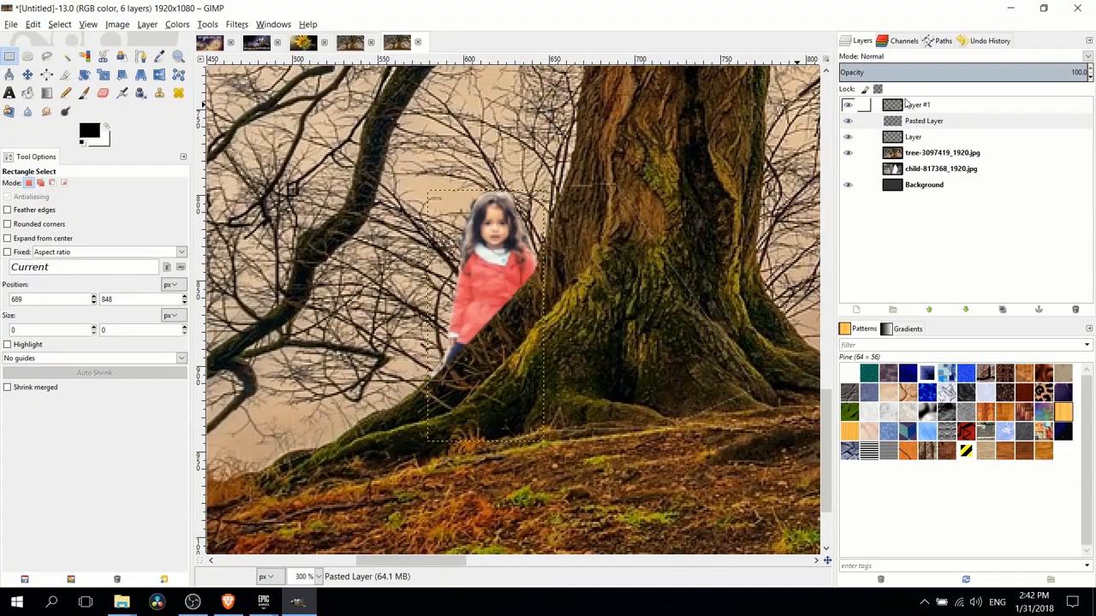
left_click(932, 123)
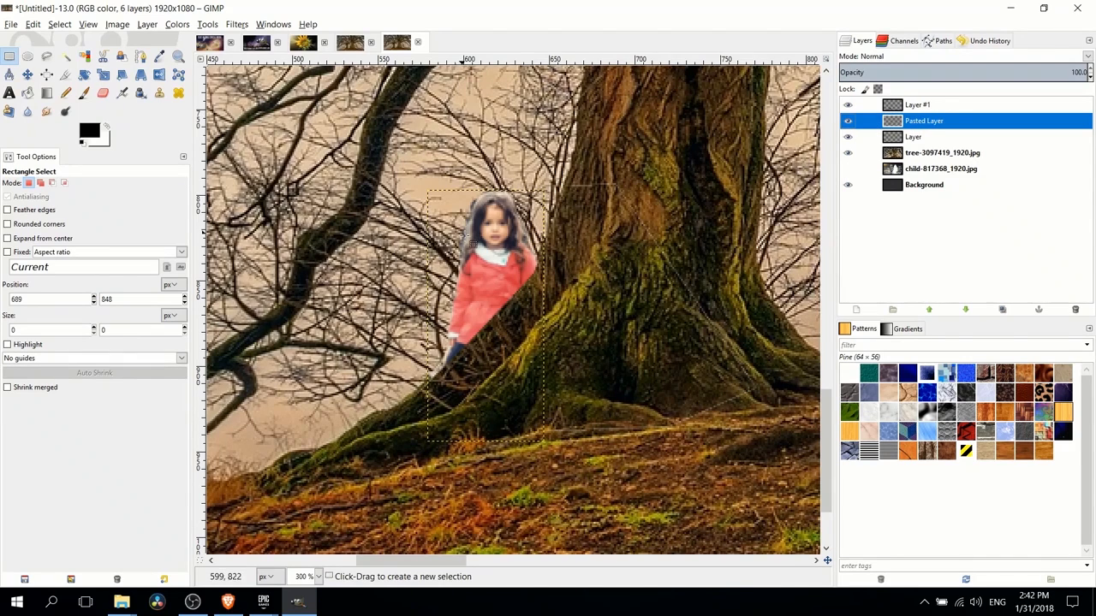
right_click(936, 122)
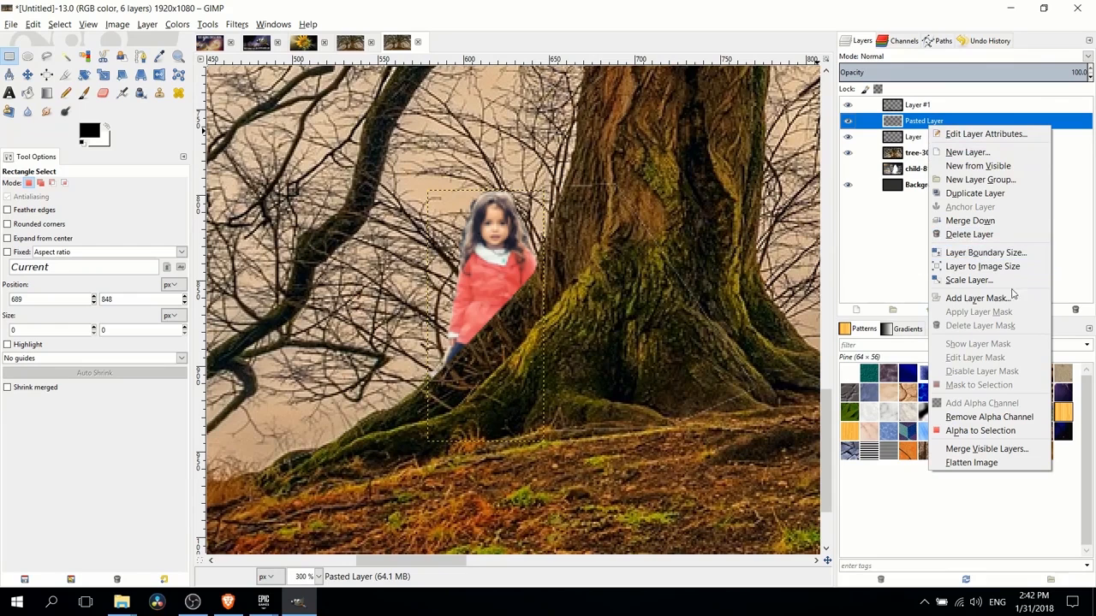
left_click(974, 193)
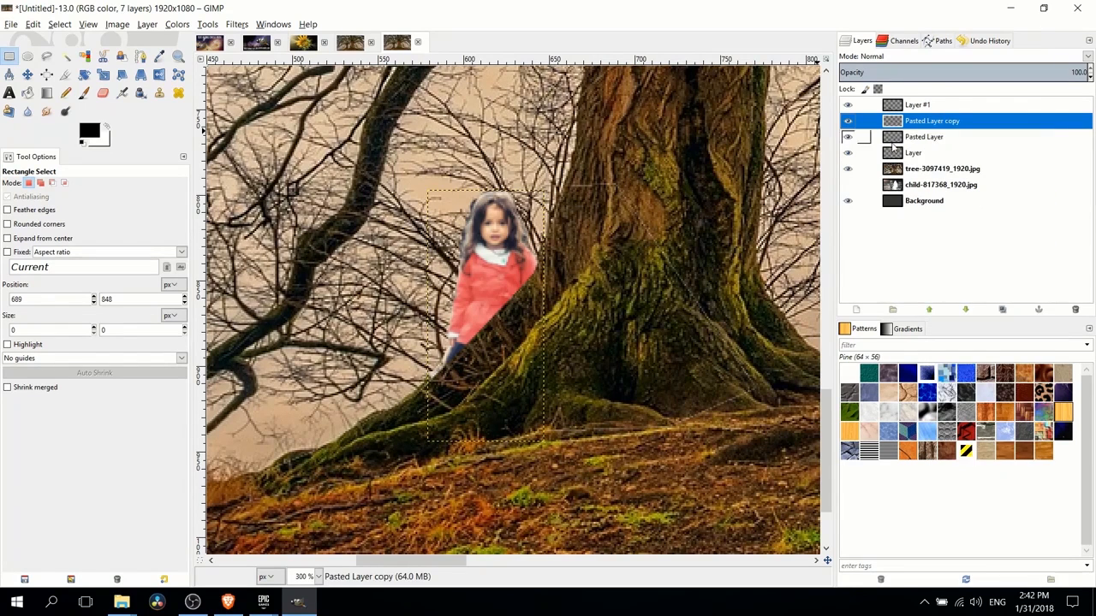
Hide the original Pasted Layer and set the copy's brightness to -28 and contrast to 20.
left_click(864, 137)
left_click(947, 124)
left_click(175, 24)
left_click(202, 80)
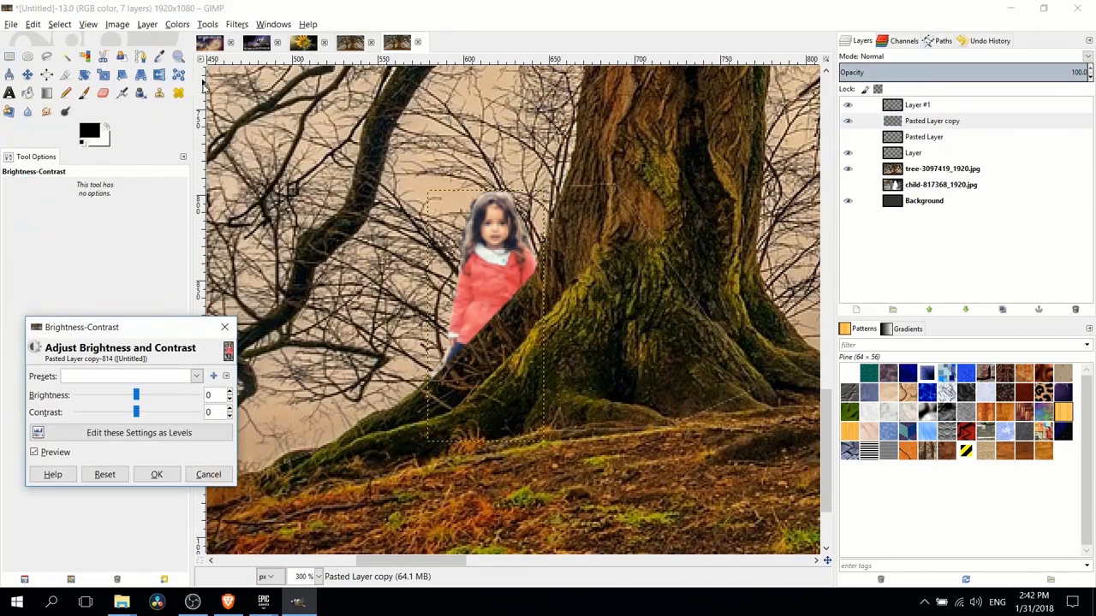
left_click_drag(135, 394, 146, 413)
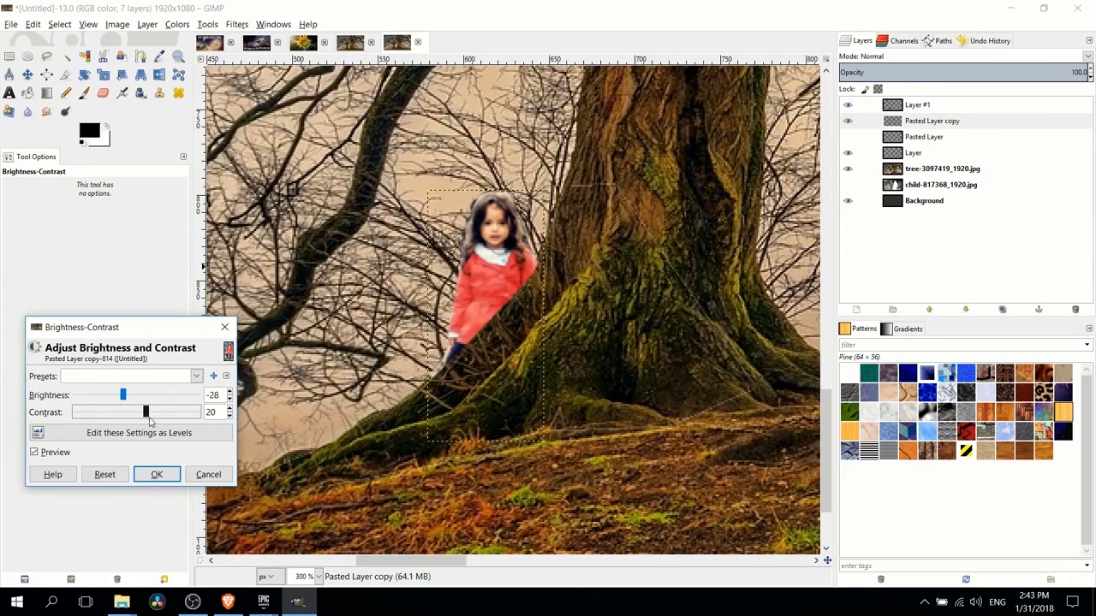
left_click(156, 474)
scroll(522, 309, "down", 1)
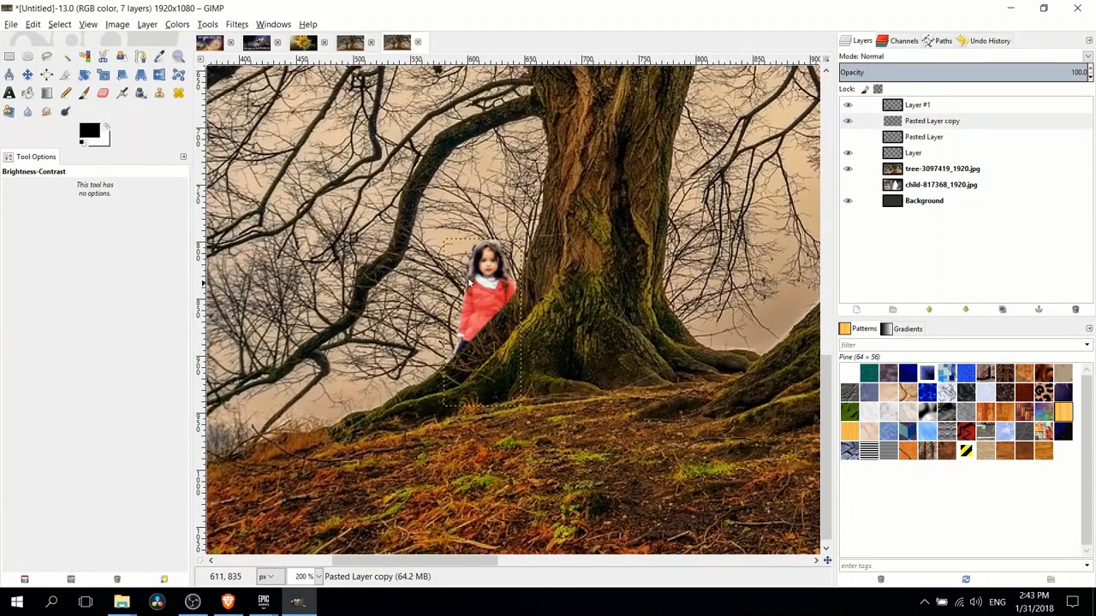
left_click(9, 55)
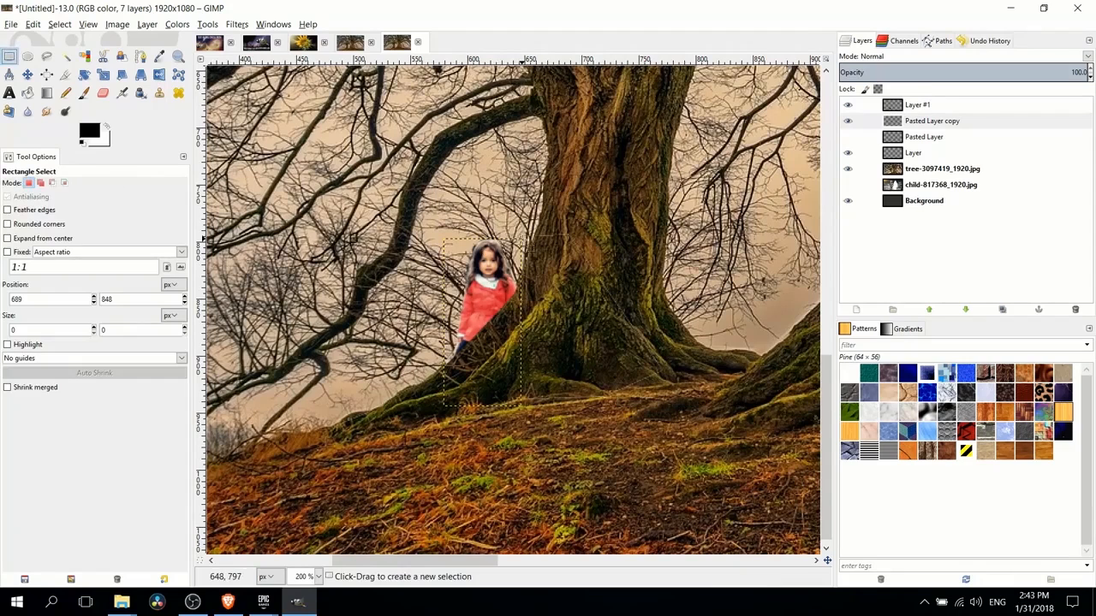
left_click(178, 24)
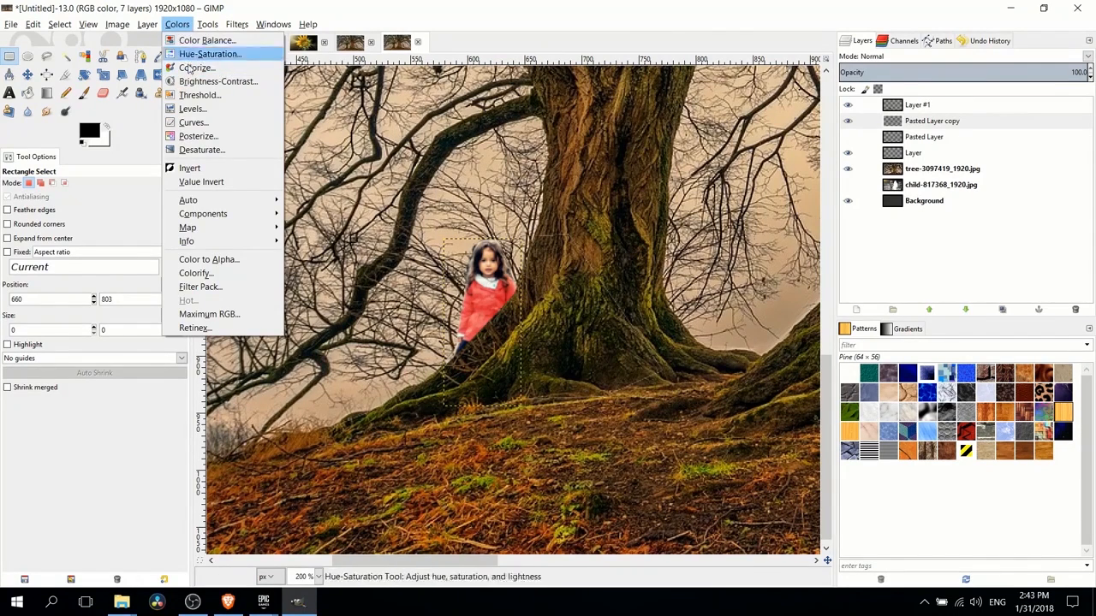
left_click(585, 296)
scroll(585, 296, "down", 5)
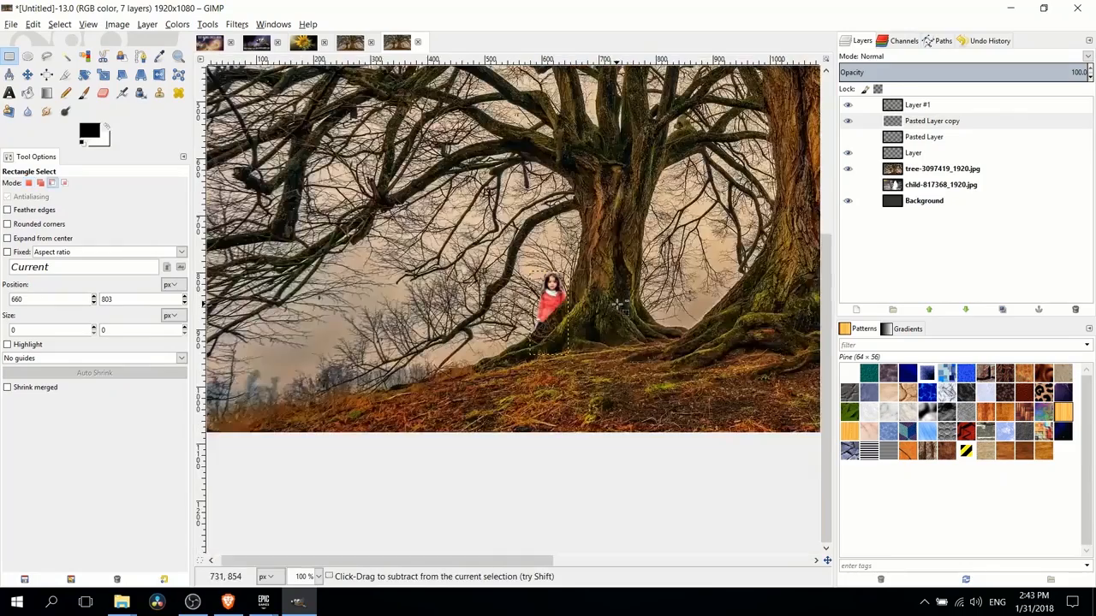
scroll(541, 308, "up", 4)
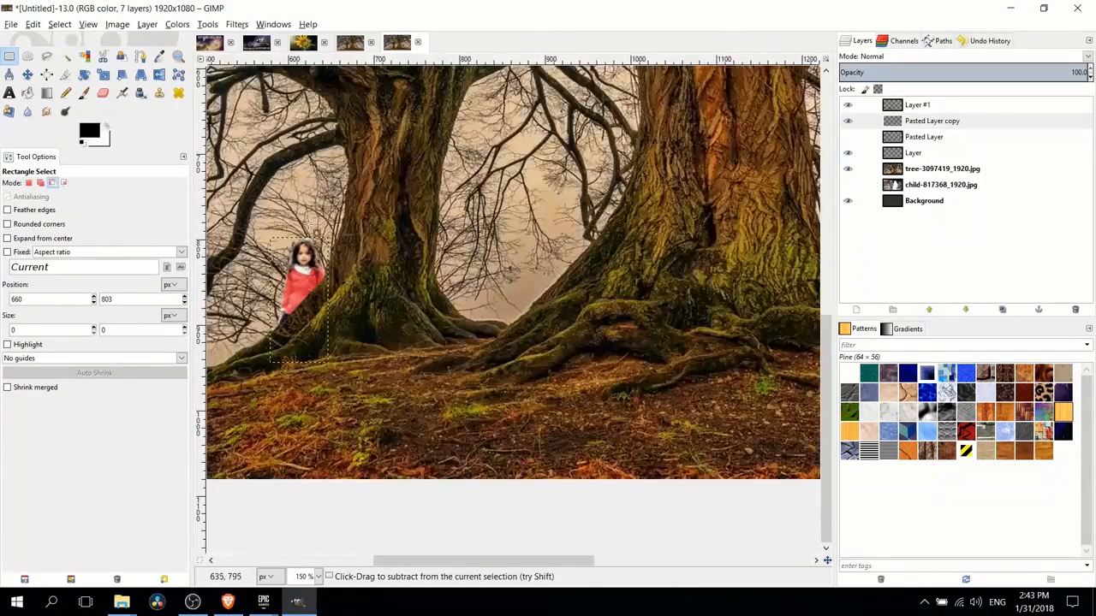
Bring the gray-shirted child over from the other tree composite, adding a new layer above Pasted Layer copy and pasting the figure.
left_click(342, 44)
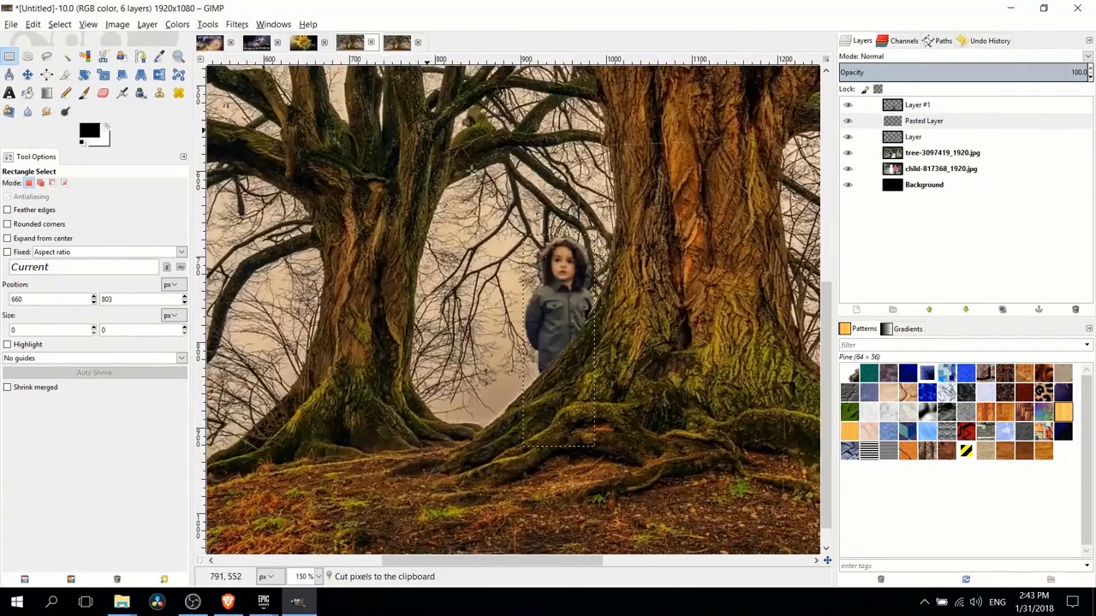
left_click(392, 44)
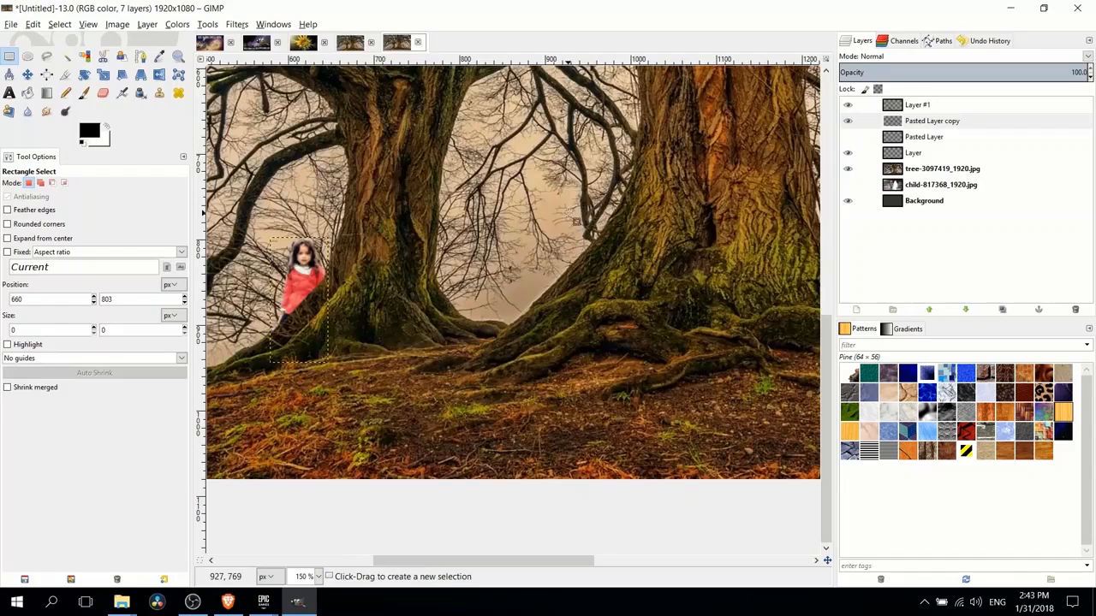
key("ctrl+v")
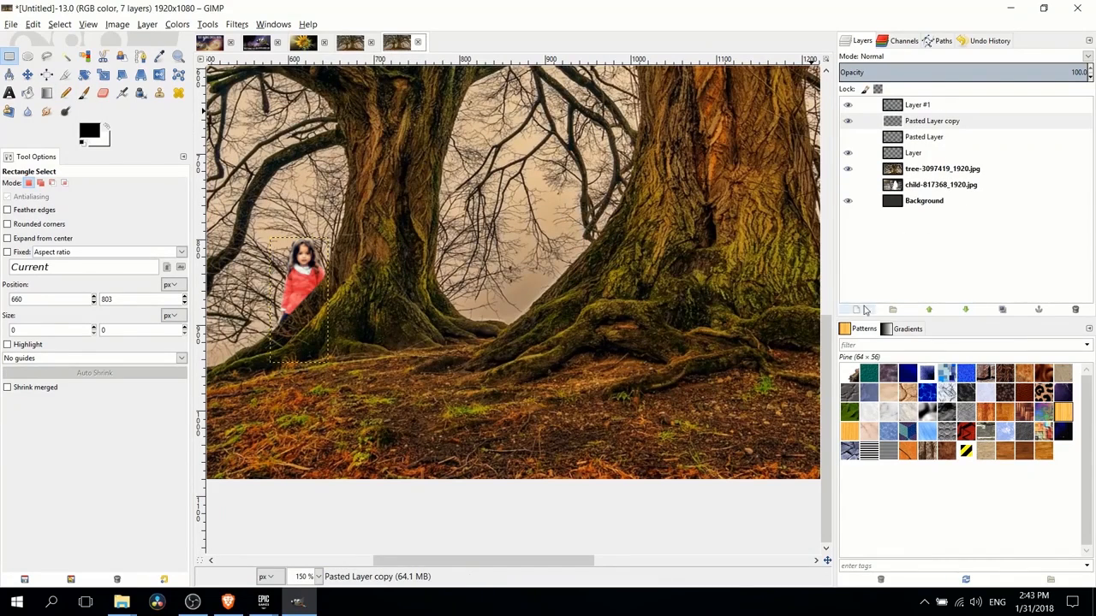
left_click(855, 309)
left_click(882, 414)
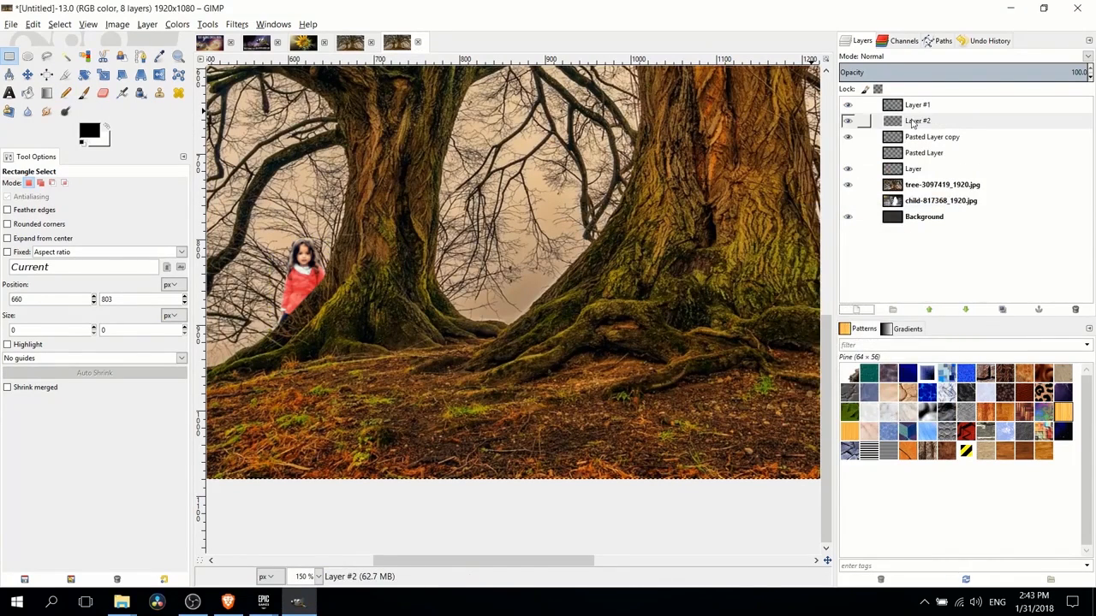
key("ctrl+v")
Move the pasted child onto the roots at the left edge of the right tree's trunk and anchor the floating selection.
left_click(27, 74)
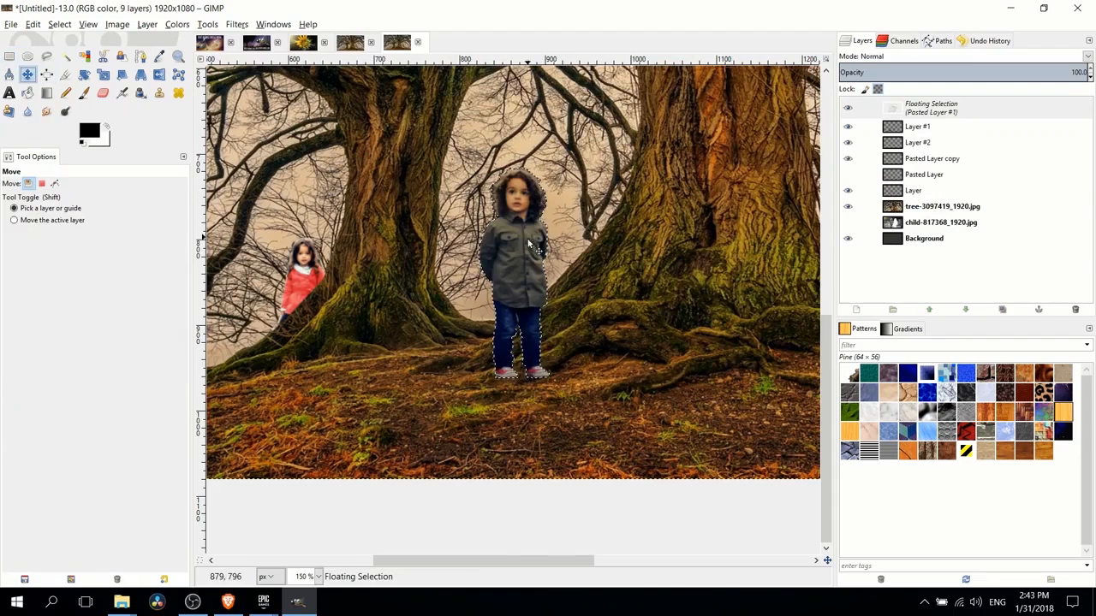
left_click_drag(530, 257, 609, 222)
scroll(683, 257, "up", 1)
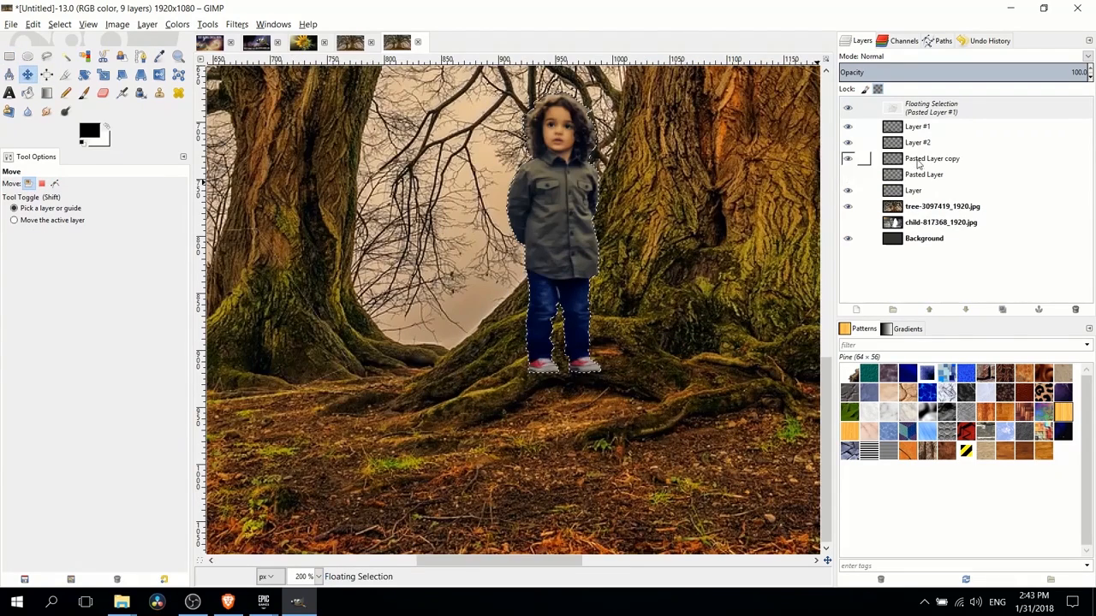
left_click(919, 208)
key("r")
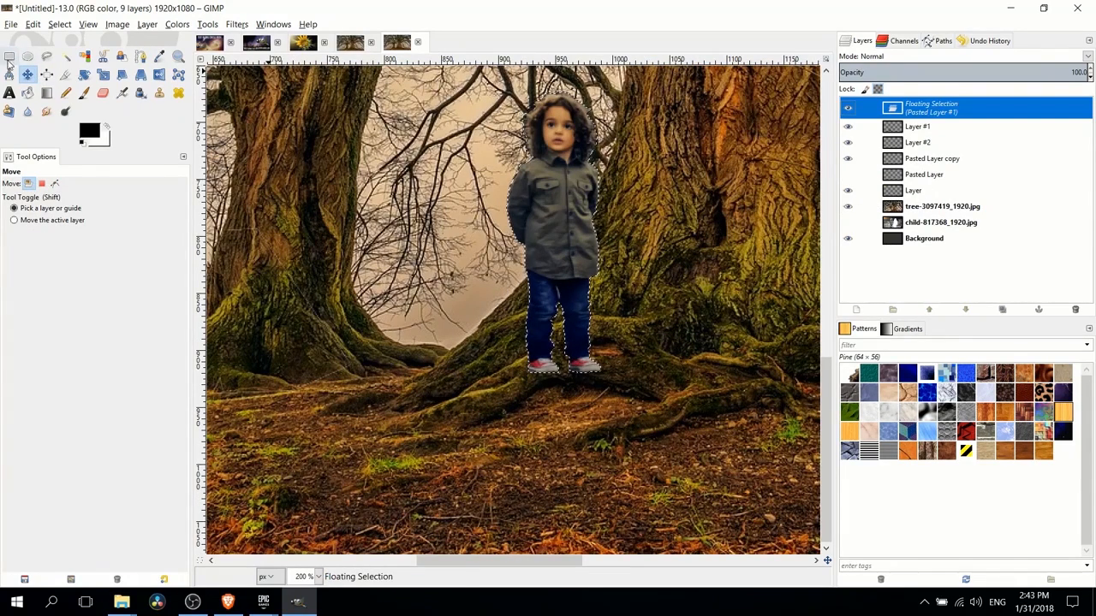
left_click(398, 169)
Make tree-3097419_1920.jpg the active layer and hide Layer #2 containing the gray-shirted child.
left_click(918, 188)
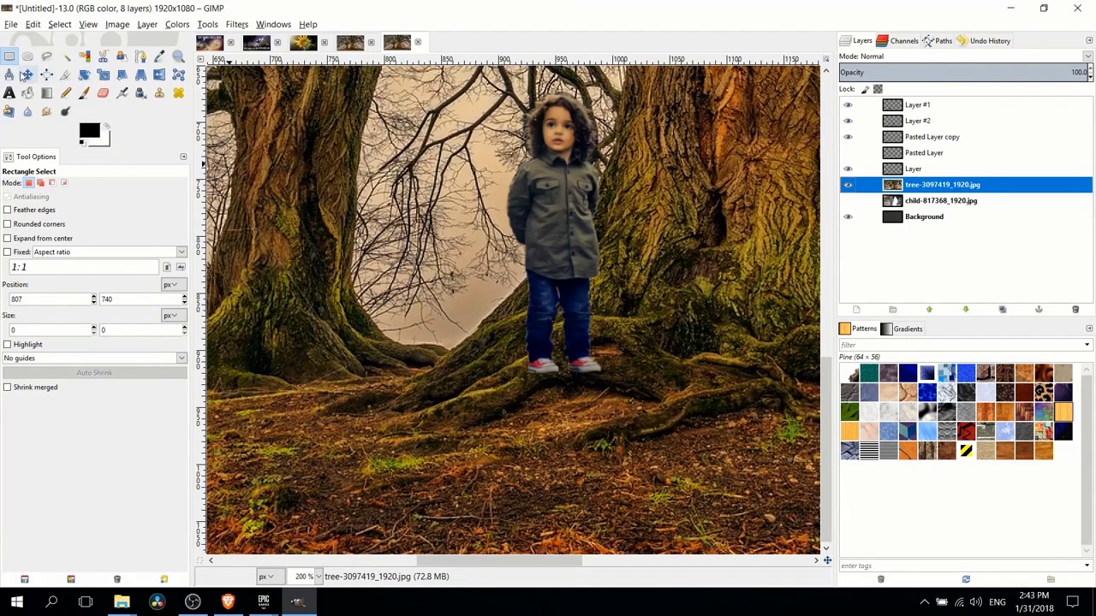
left_click(848, 122)
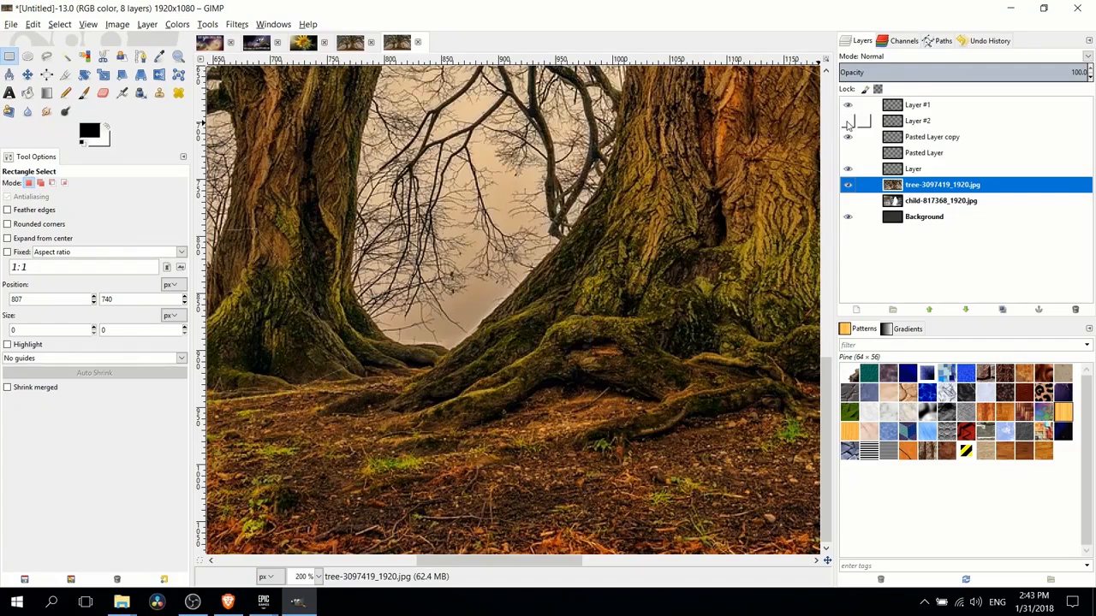
scroll(480, 257, "right", 3)
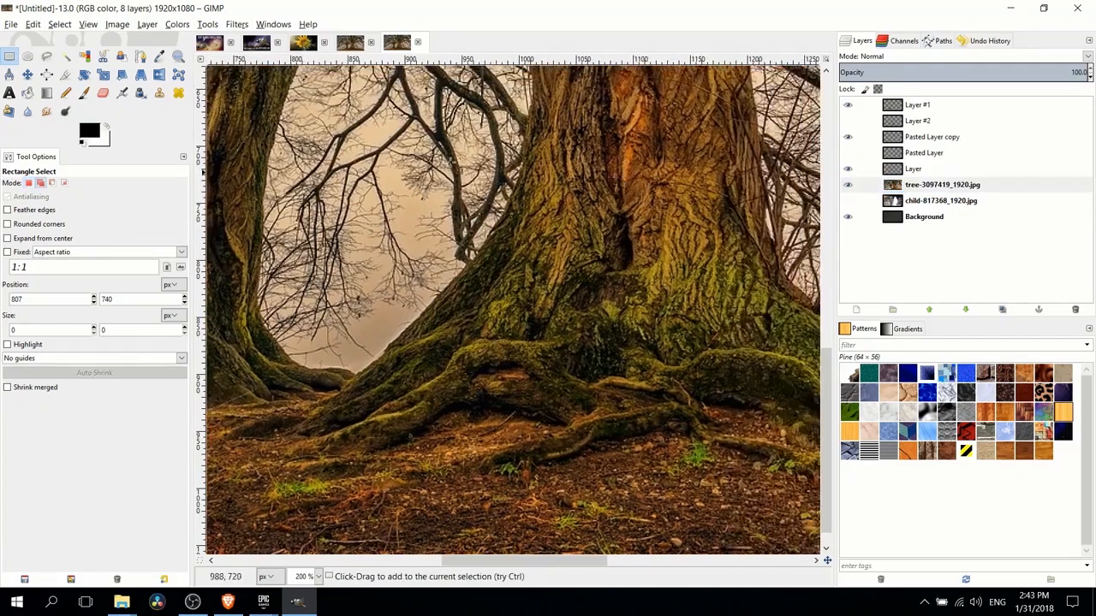
Trace a path down the right tree's left edge, below its roots and back up through the trunk to the first anchor.
left_click(140, 56)
left_click(511, 206)
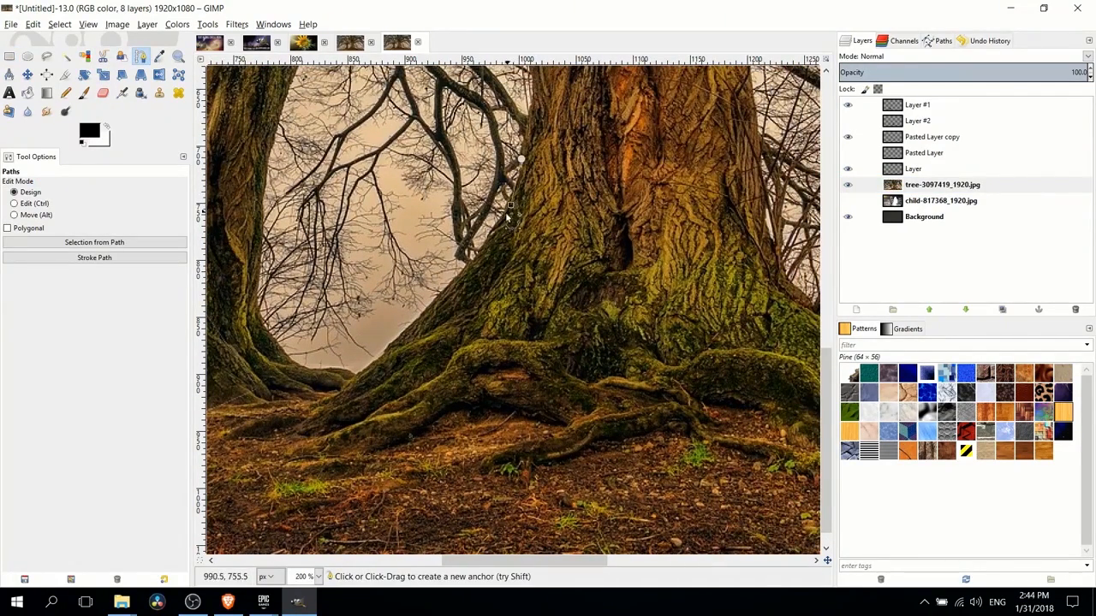
left_click(466, 269)
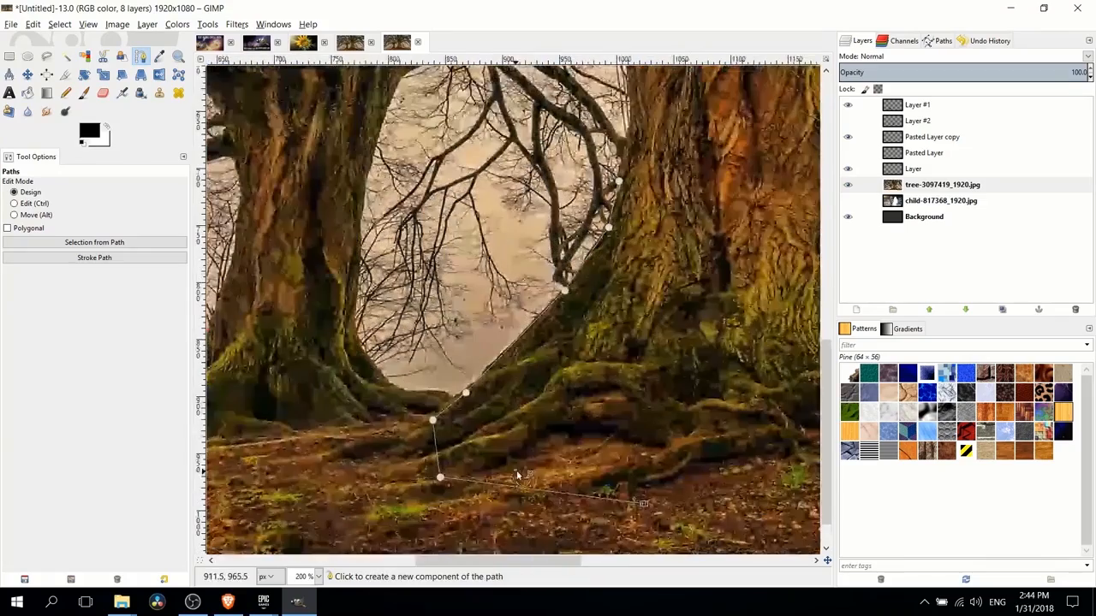
left_click(746, 456)
left_click(775, 283)
left_click(751, 180)
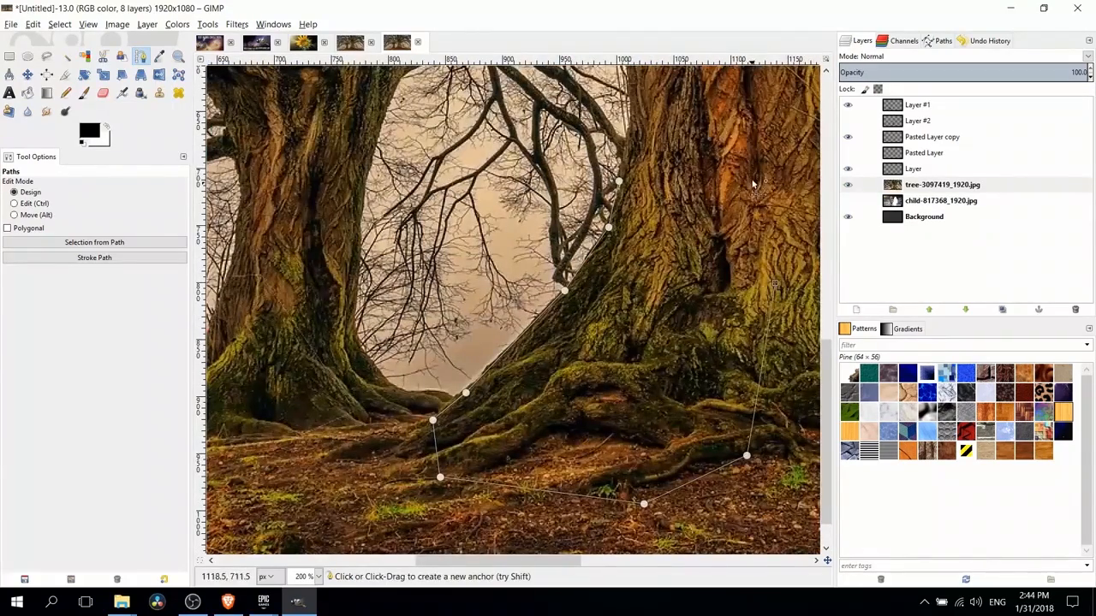
left_click(620, 184)
scroll(648, 231, "left", 1)
scroll(729, 241, "up", 1)
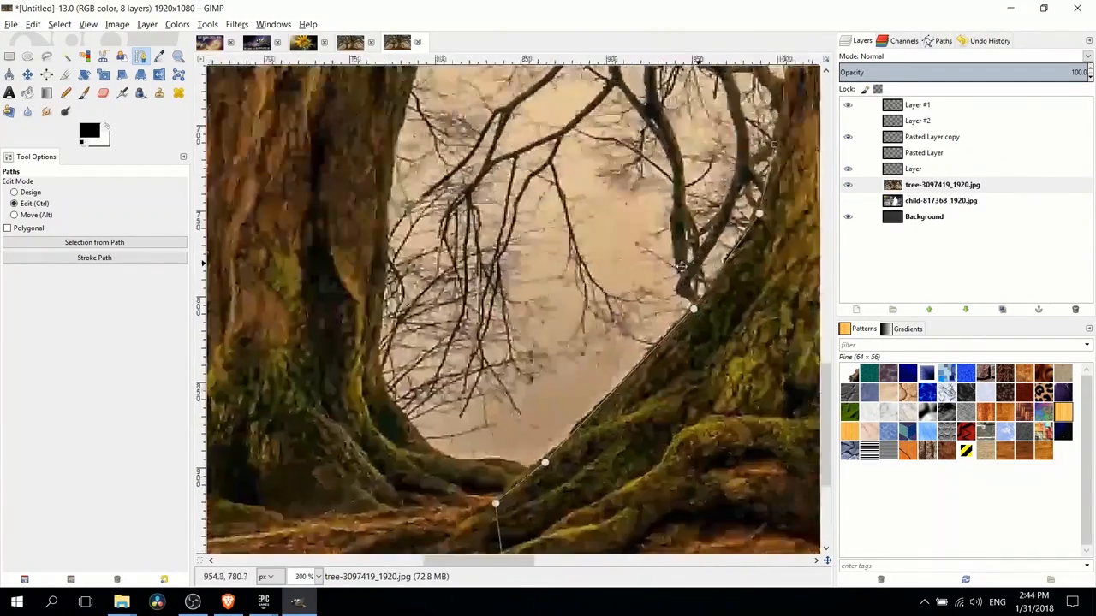
Fine-tune the path anchors along the right trunk's left edge and close the path at its first anchor.
left_click_drag(712, 239, 550, 228)
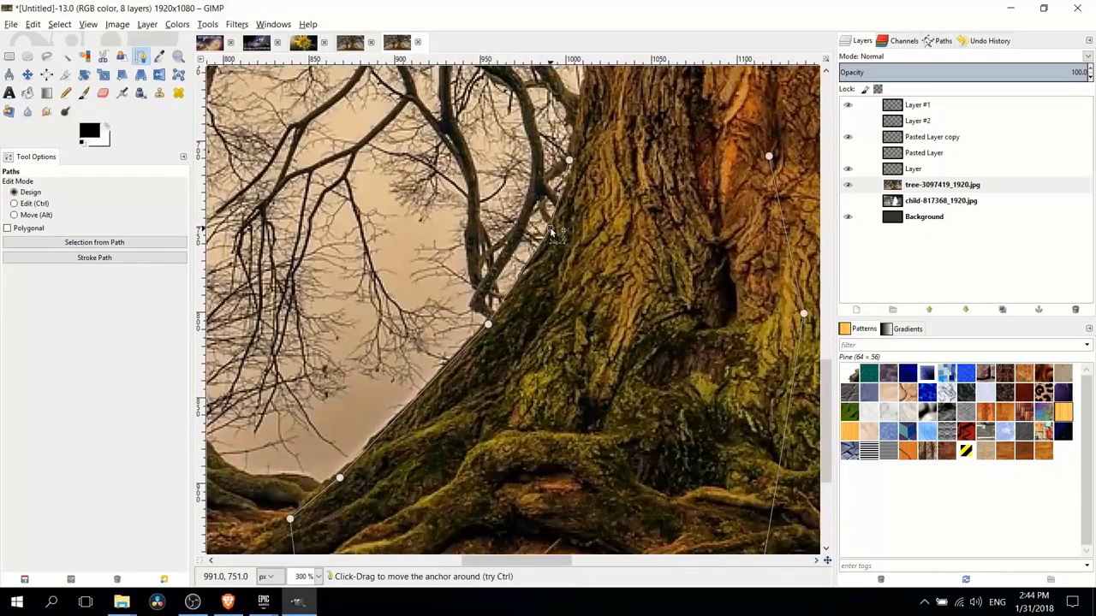
left_click_drag(569, 162, 573, 165)
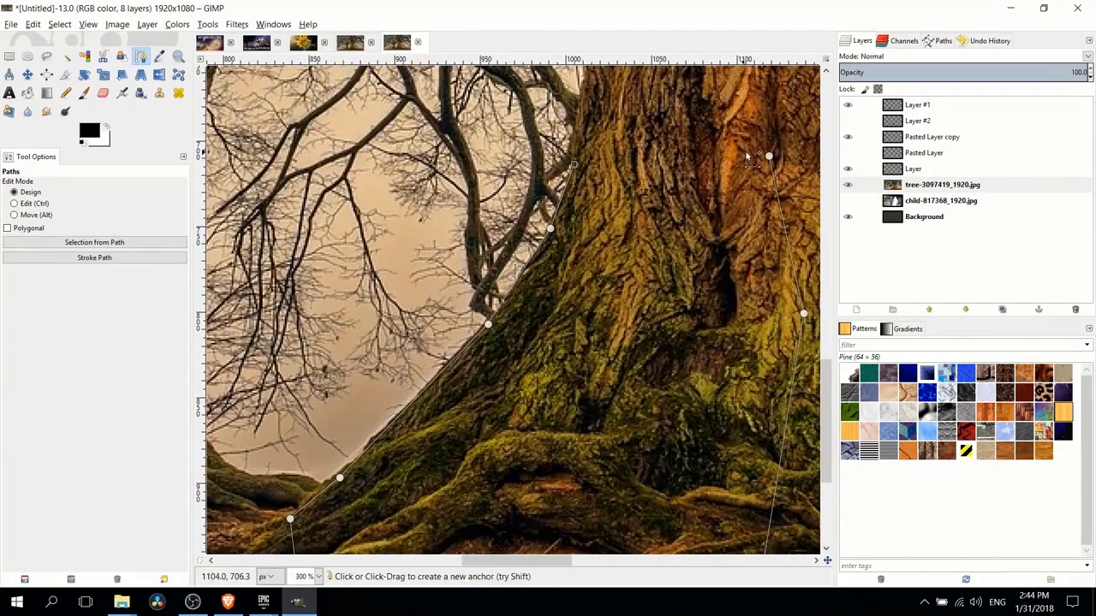
left_click(768, 158)
left_click(574, 164, "ctrl")
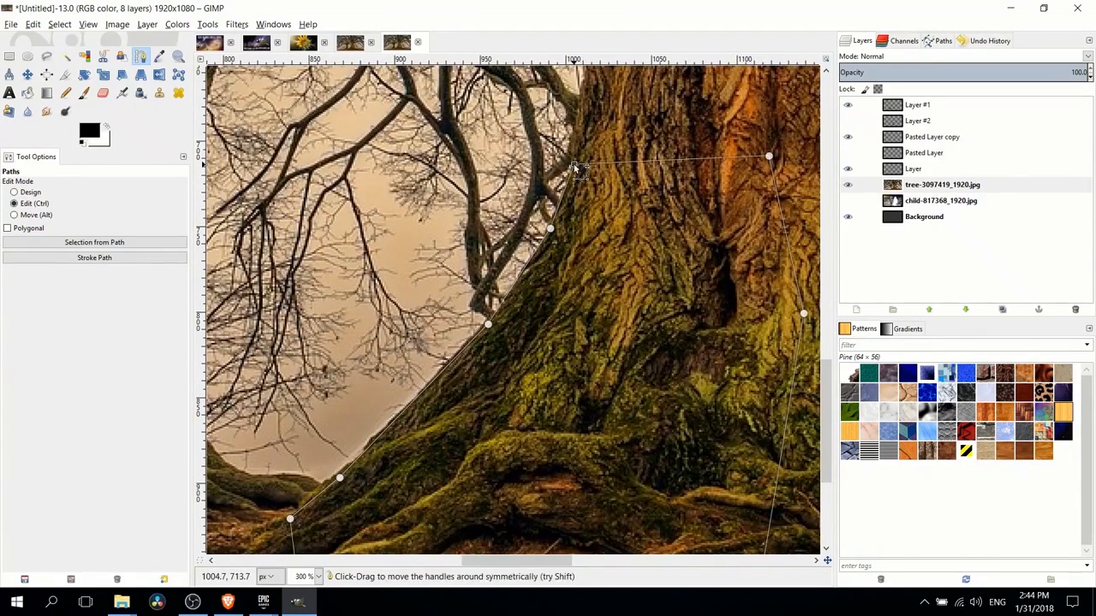
Convert the newly closed trunk path into a selection.
scroll(677, 214, "down", 2)
left_click_drag(688, 228, 582, 236)
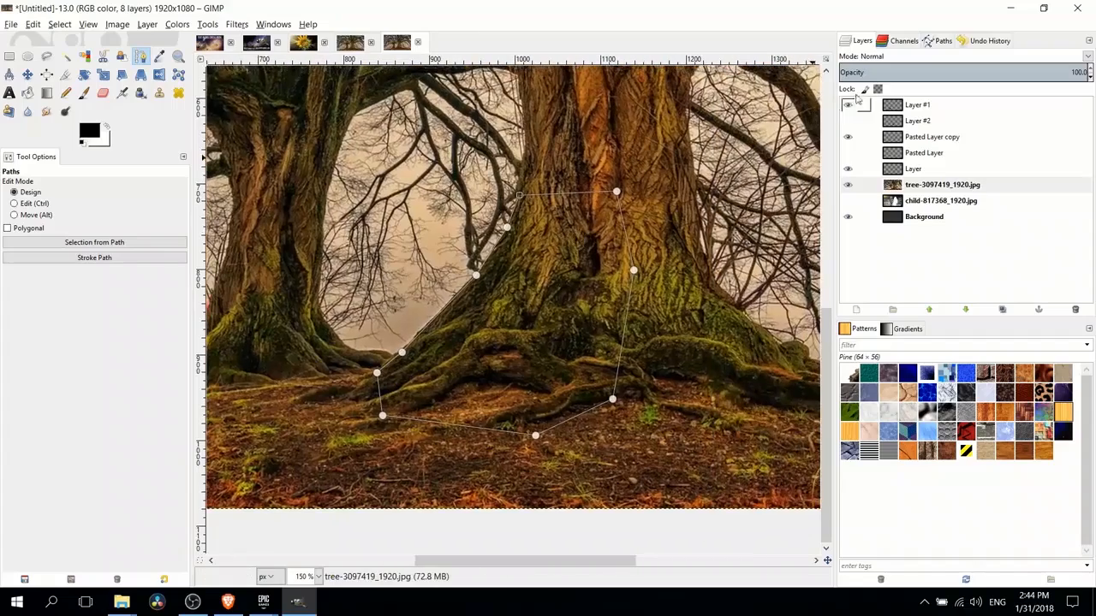
left_click(926, 45)
right_click(921, 73)
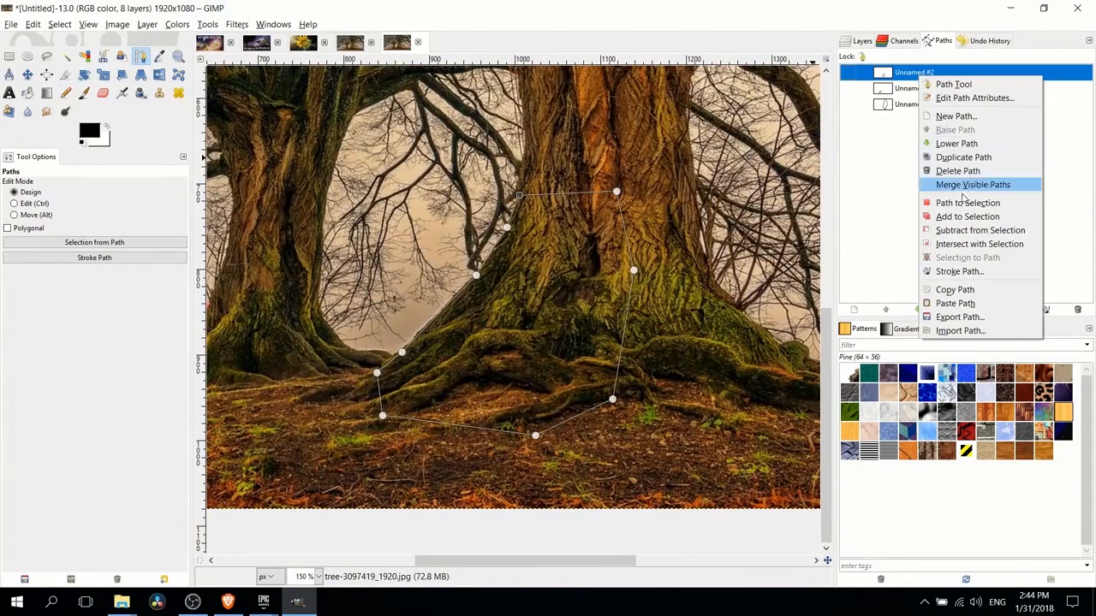
left_click(967, 203)
Cut the selected trunk section out of tree-3097419_1920.jpg and paste it onto Layer #1.
left_click(858, 41)
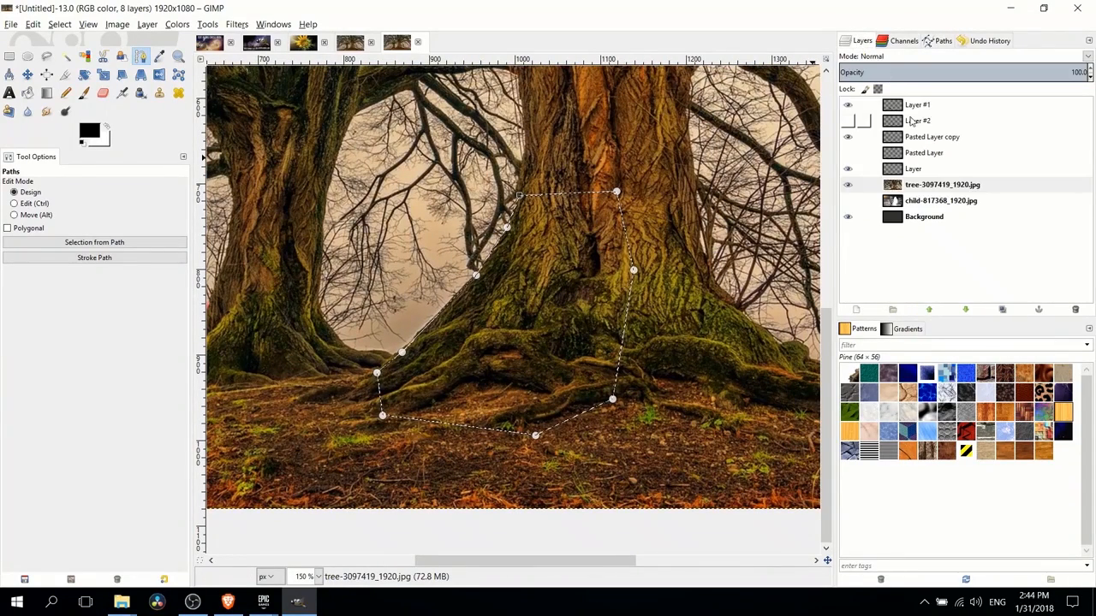
left_click(933, 184)
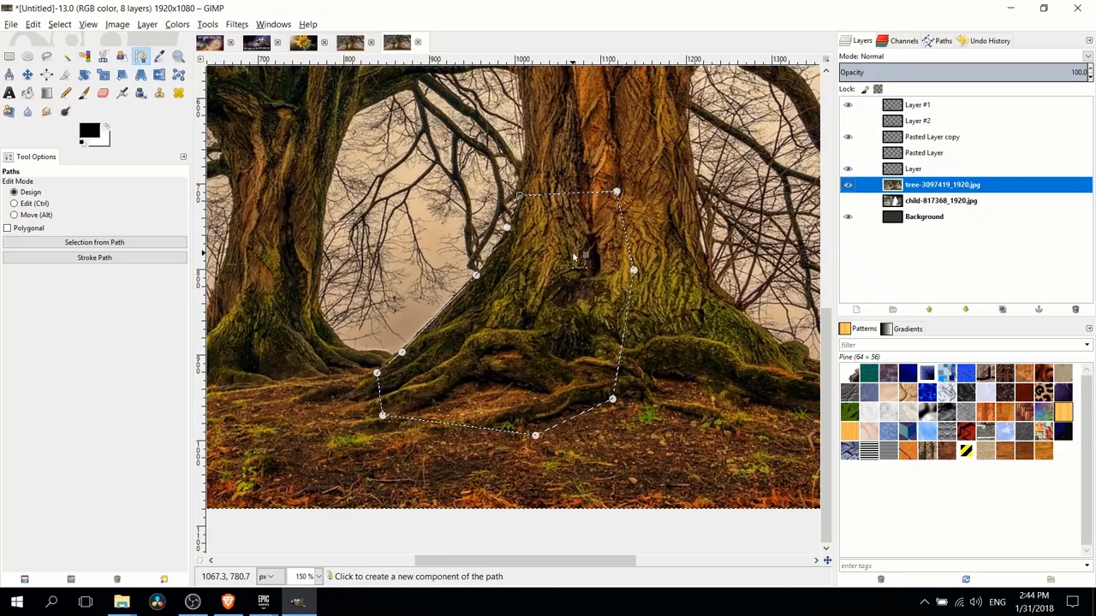
key("ctrl+x")
key("ctrl+v")
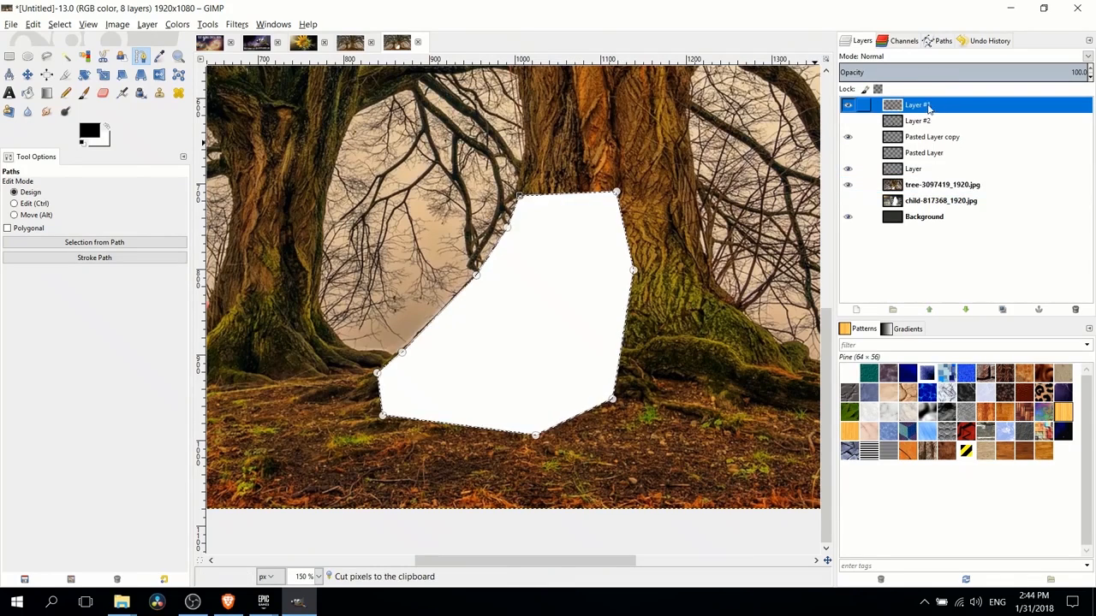
Show Layer #2 with the gray-shirted child and anchor the floating trunk section into Layer #1.
left_click(846, 144)
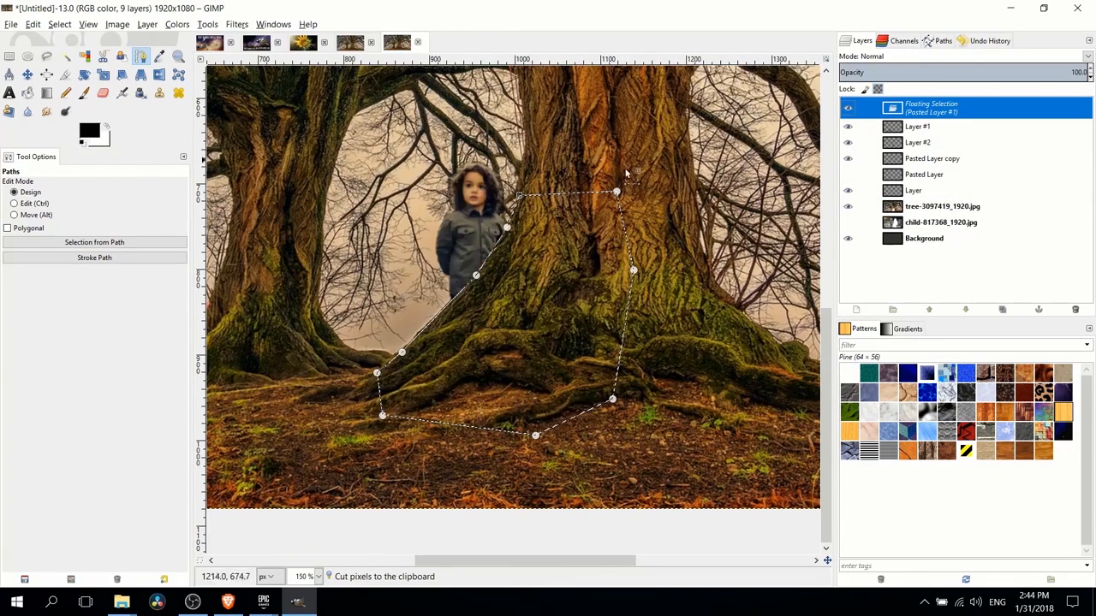
left_click_drag(479, 196, 632, 203)
left_click(10, 57)
left_click(445, 149)
scroll(450, 150, "down", 2)
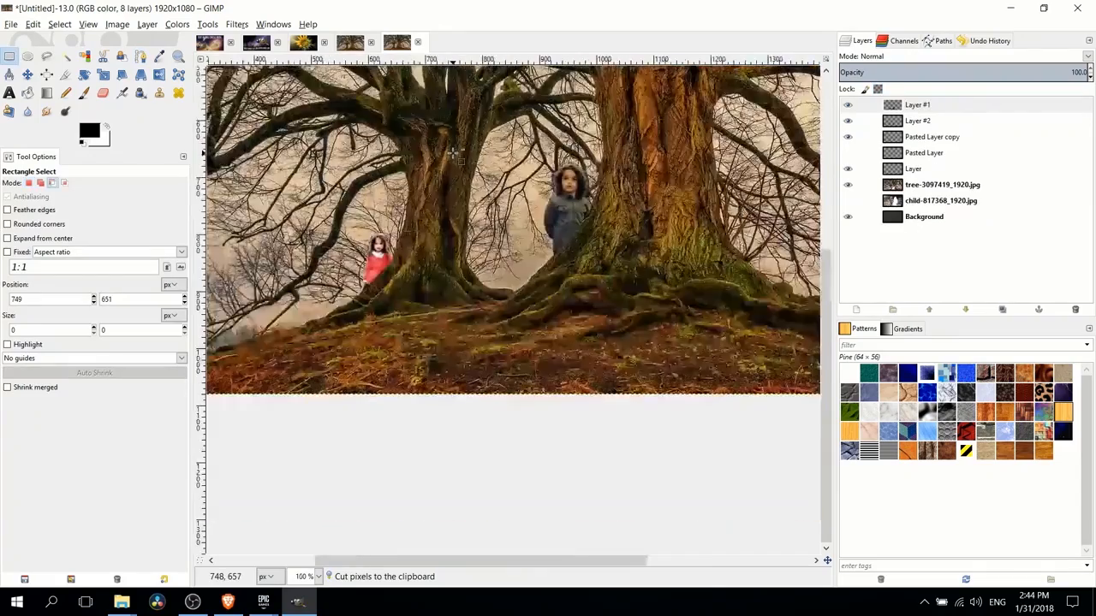
scroll(547, 283, "down", 2)
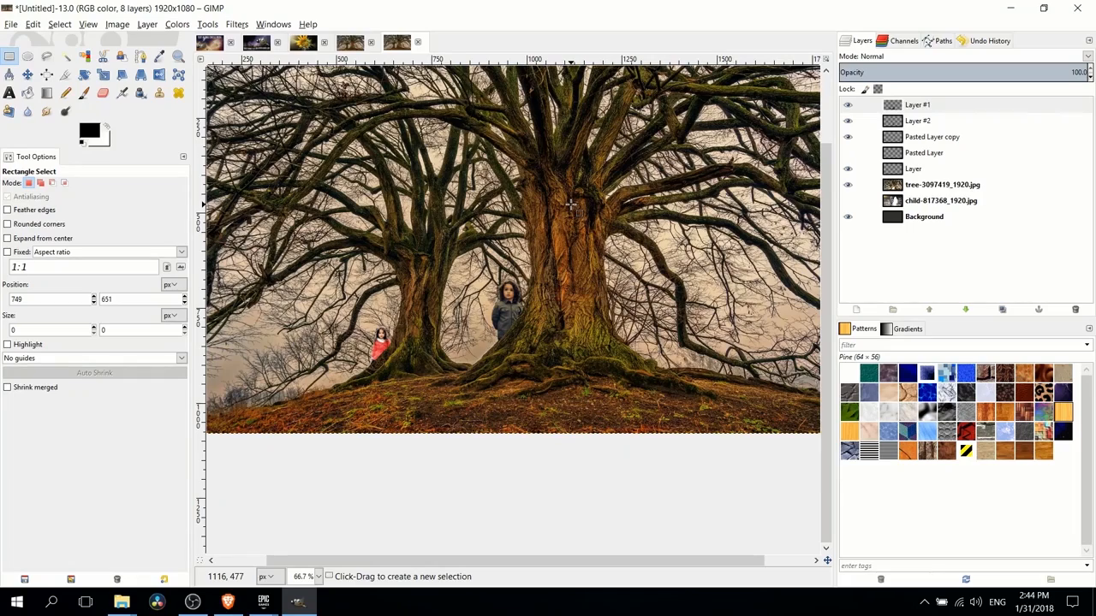
mouse_move(596, 259)
left_mouse_down()
mouse_move(623, 334)
mouse_move(590, 268)
left_mouse_up()
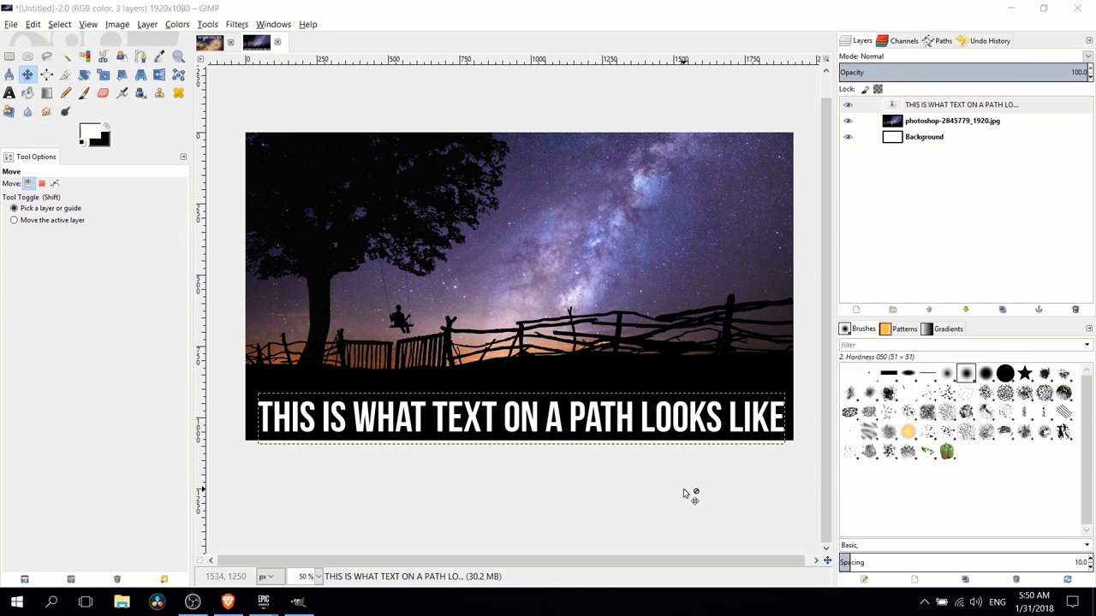
Start a new path in the starry tree image with an anchor on the black ground above the caption's first letter.
left_click(140, 57)
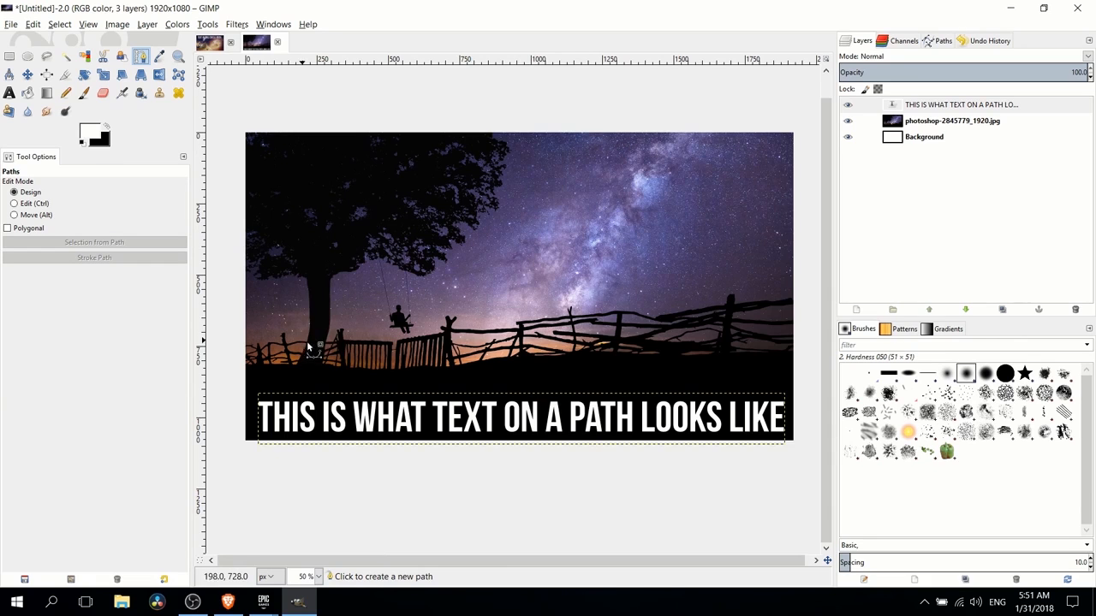
scroll(309, 346, "up", 1, "ctrl")
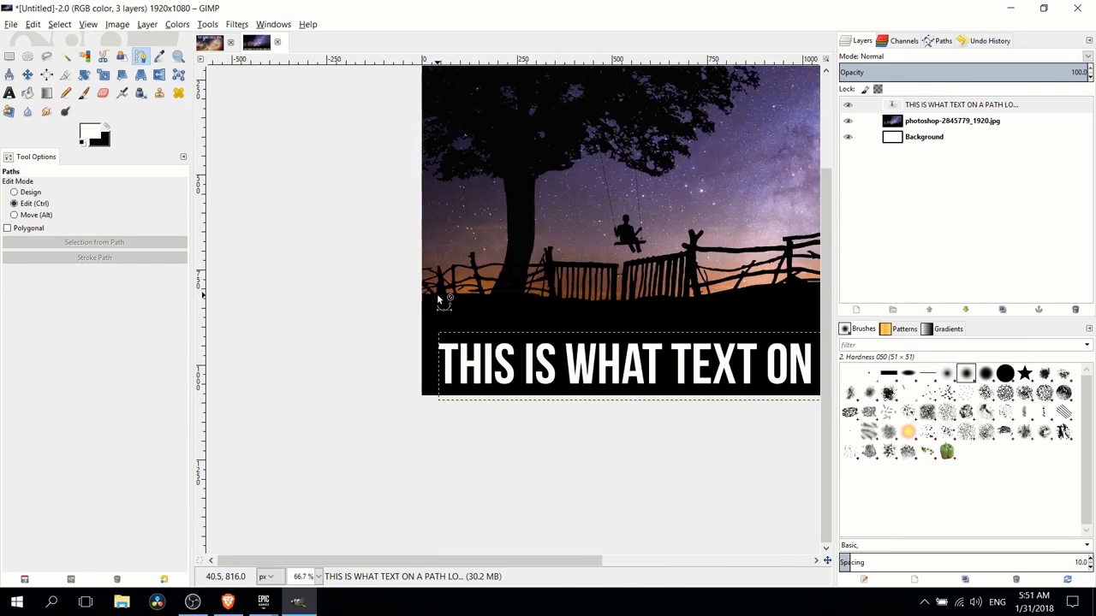
scroll(438, 300, "up", 3, "ctrl")
scroll(447, 328, "down", 1)
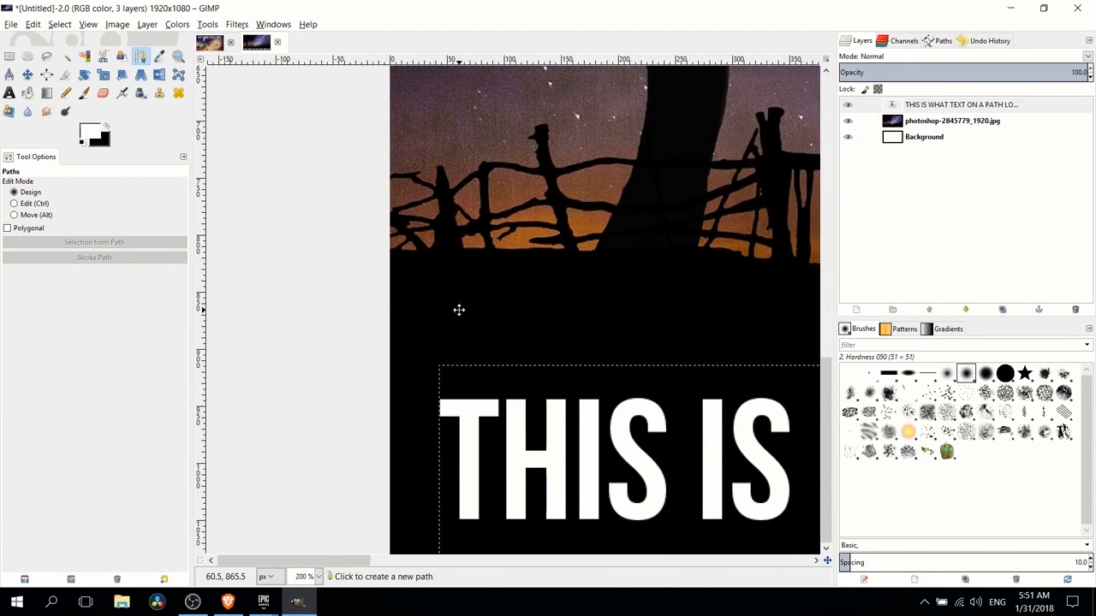
scroll(328, 357, "left", 3)
scroll(325, 333, "down", 1)
scroll(355, 308, "down", 4, "ctrl")
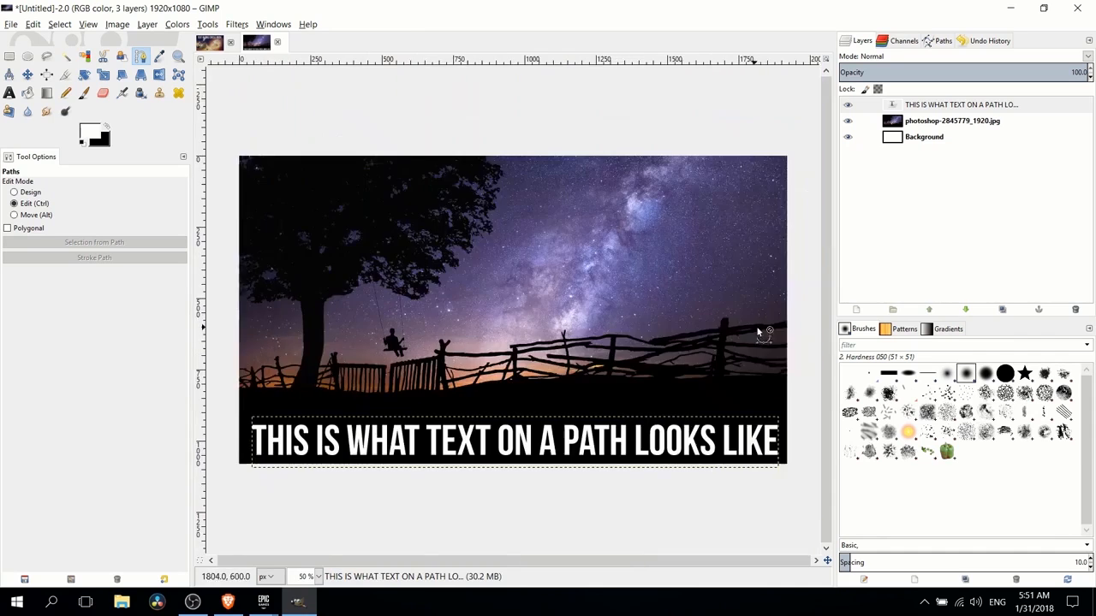
scroll(743, 393, "up", 1, "ctrl")
scroll(403, 419, "up", 1, "ctrl")
scroll(312, 417, "left", 2)
left_click_drag(311, 416, 536, 316)
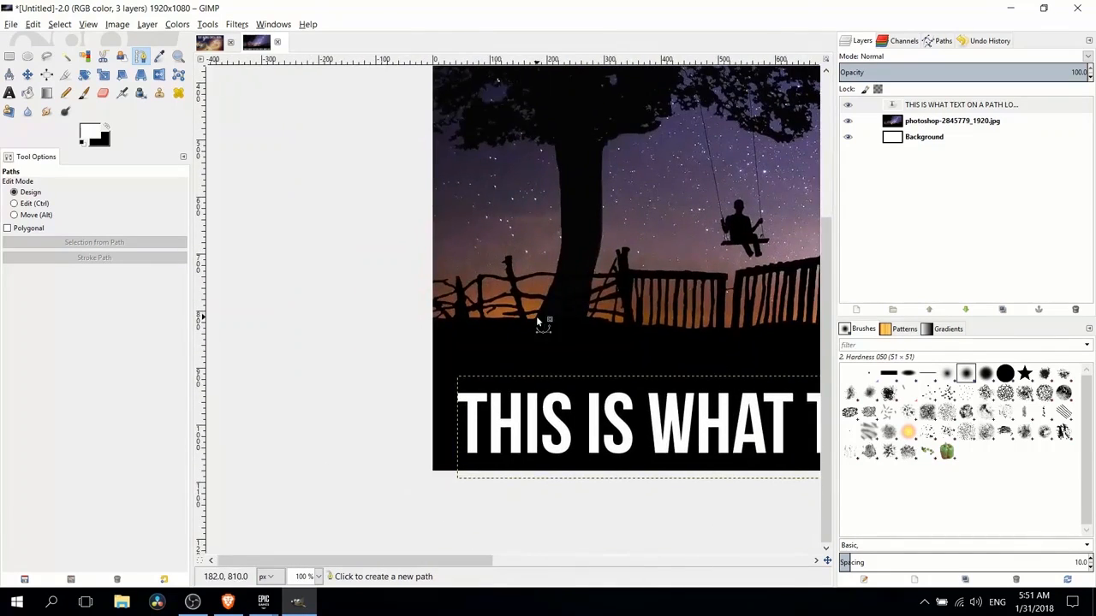
scroll(538, 334, "up", 1, "ctrl")
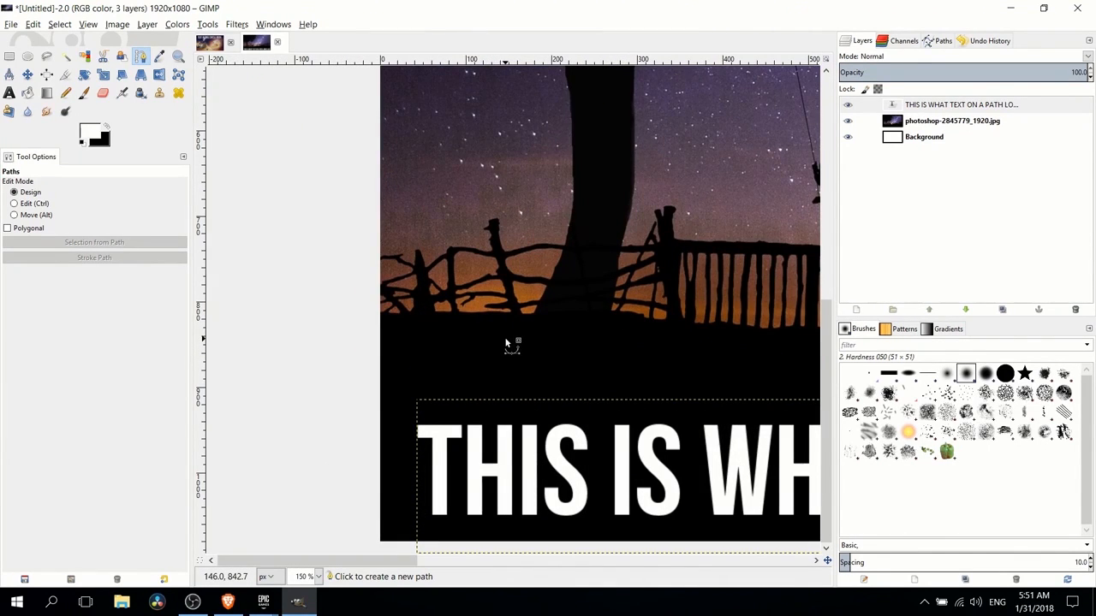
left_click_drag(505, 344, 388, 348)
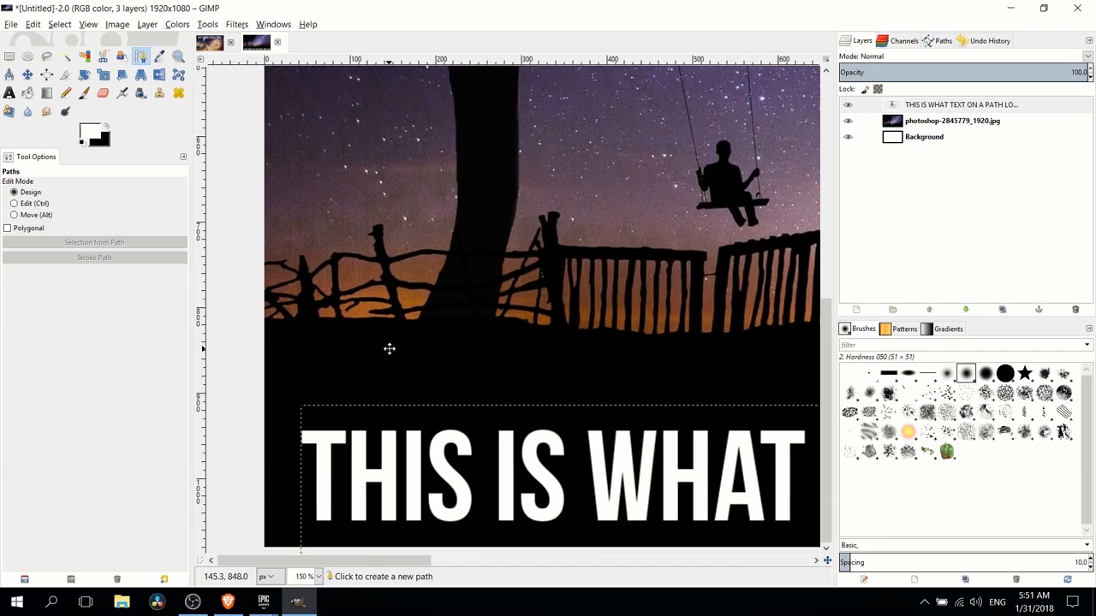
left_click(308, 351)
Try extending the path with two straight segments across the ground, and undo both anchors.
left_click(442, 351)
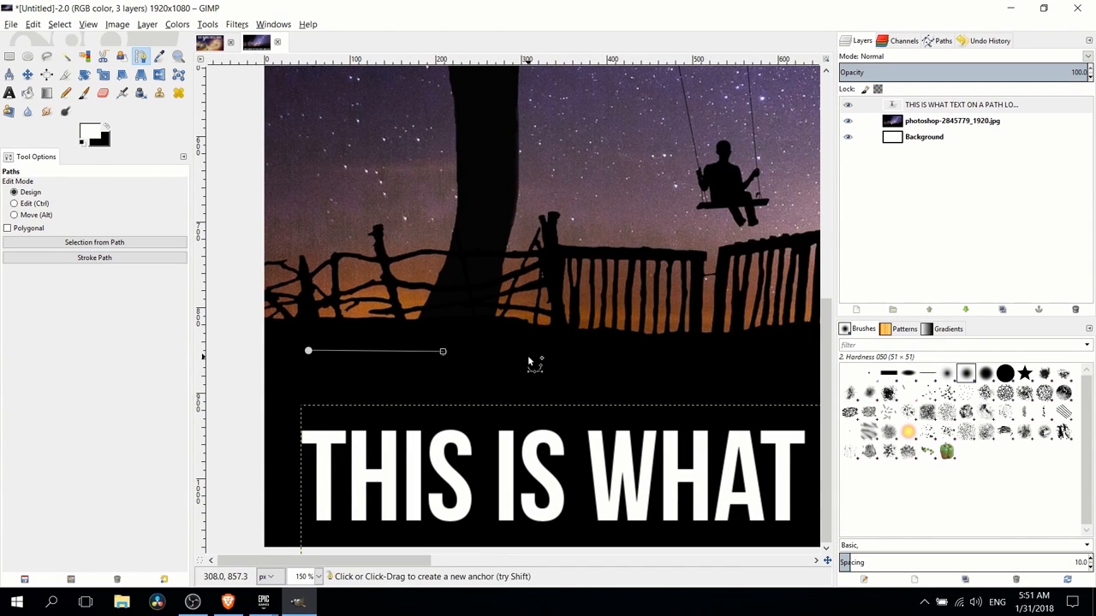
left_click(544, 391)
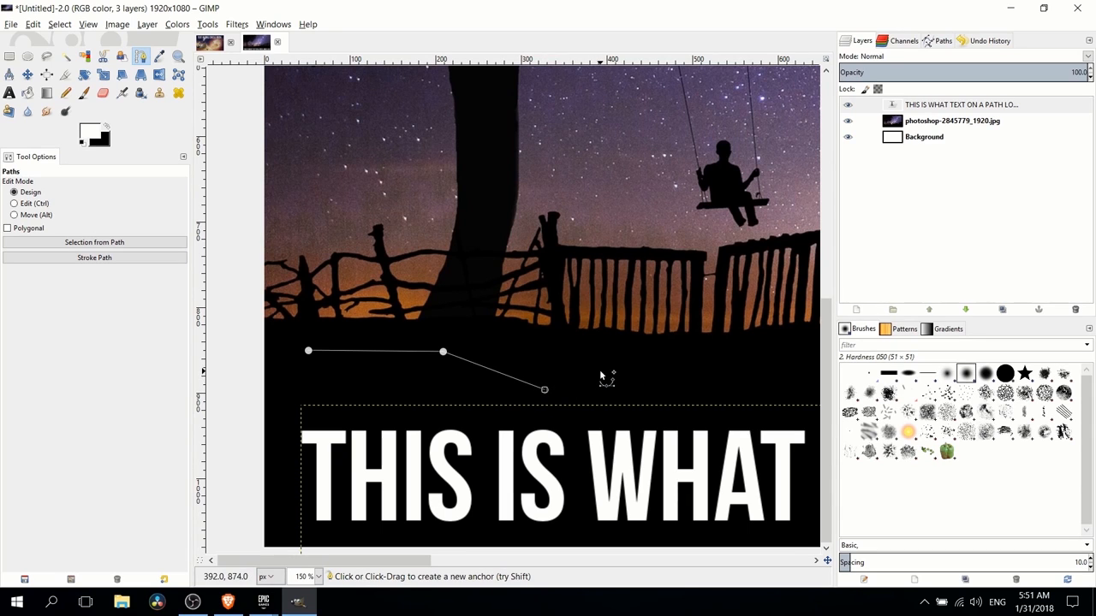
key("ctrl+z")
key("ctrl+z")
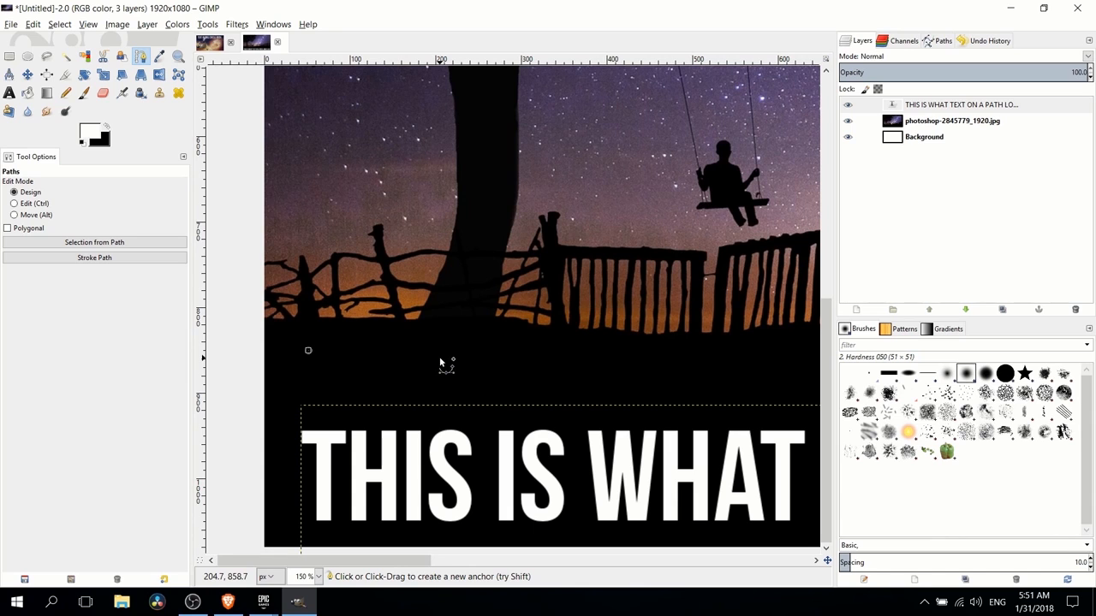
Try extending the path with wavy segments by pulling curve handles out of the new anchors, and undo them.
left_click_drag(439, 358, 512, 340)
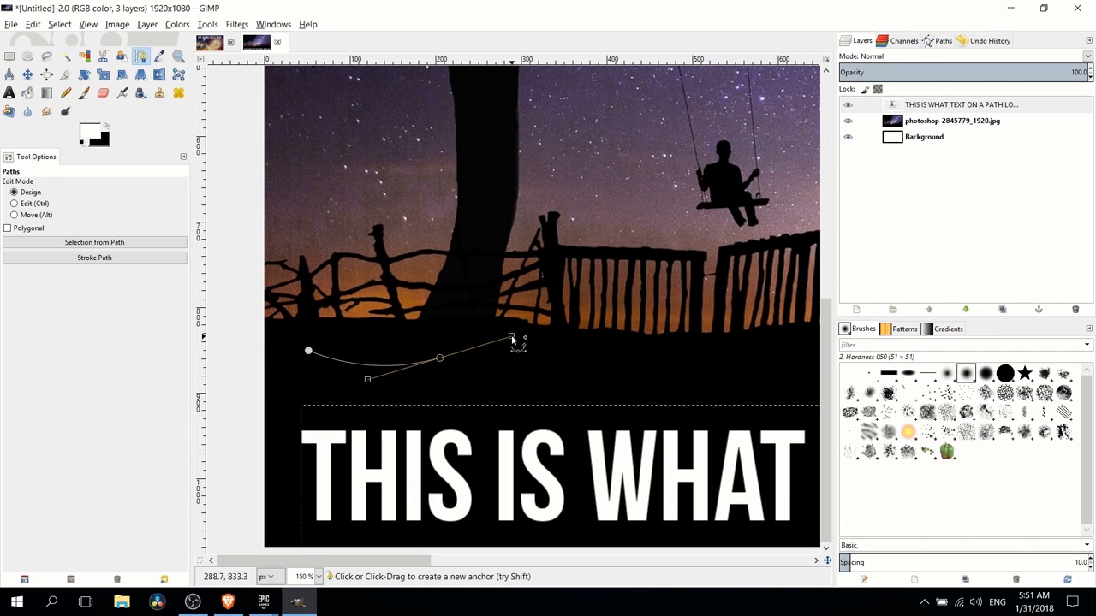
left_click(558, 360)
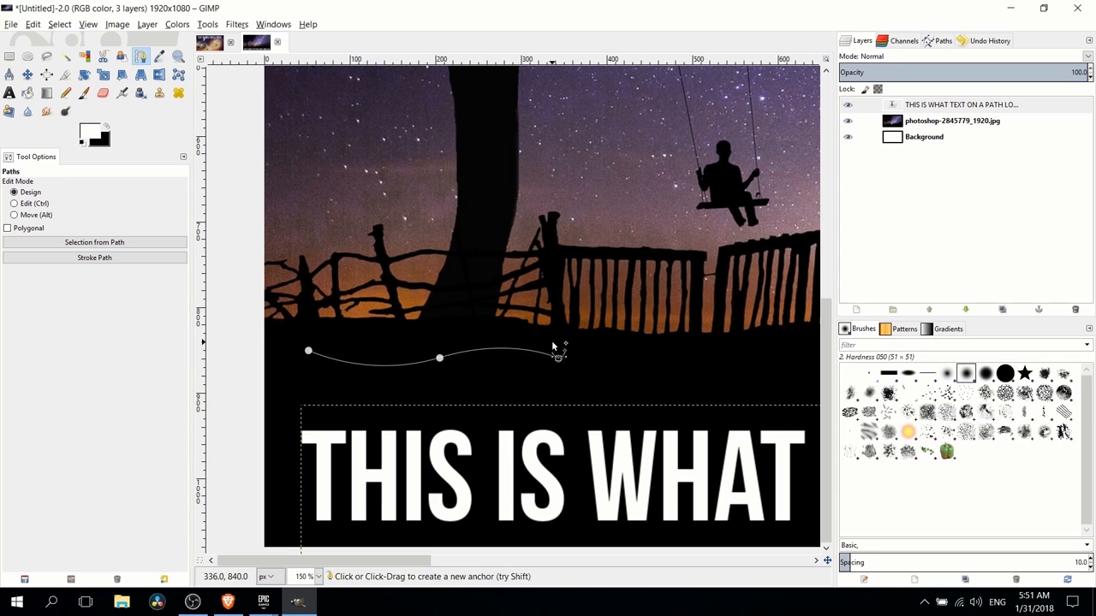
key("ctrl+z")
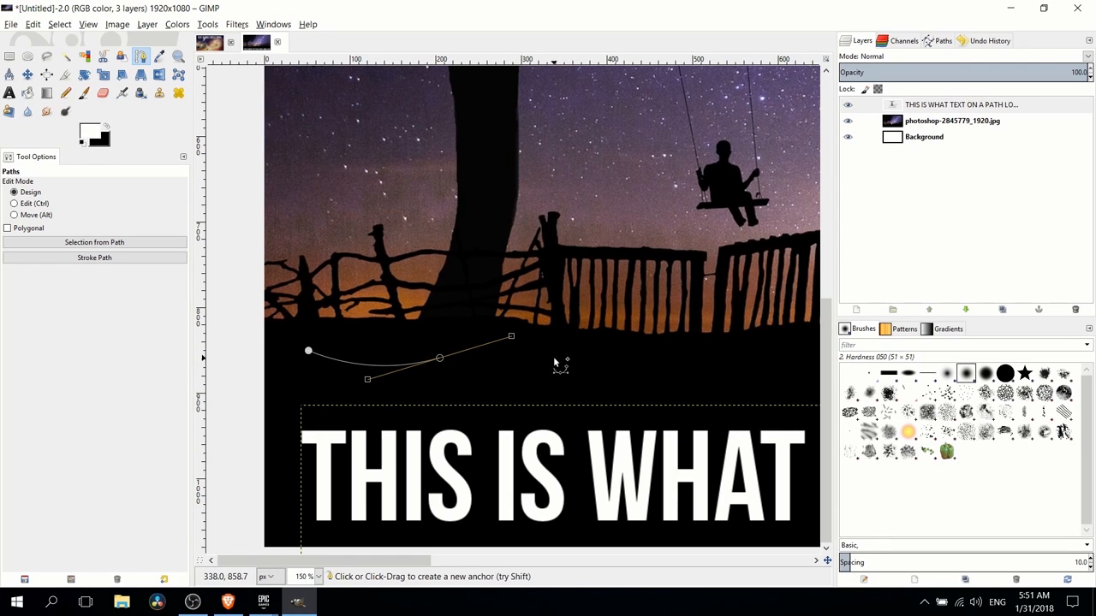
left_click_drag(554, 359, 623, 346)
key("1")
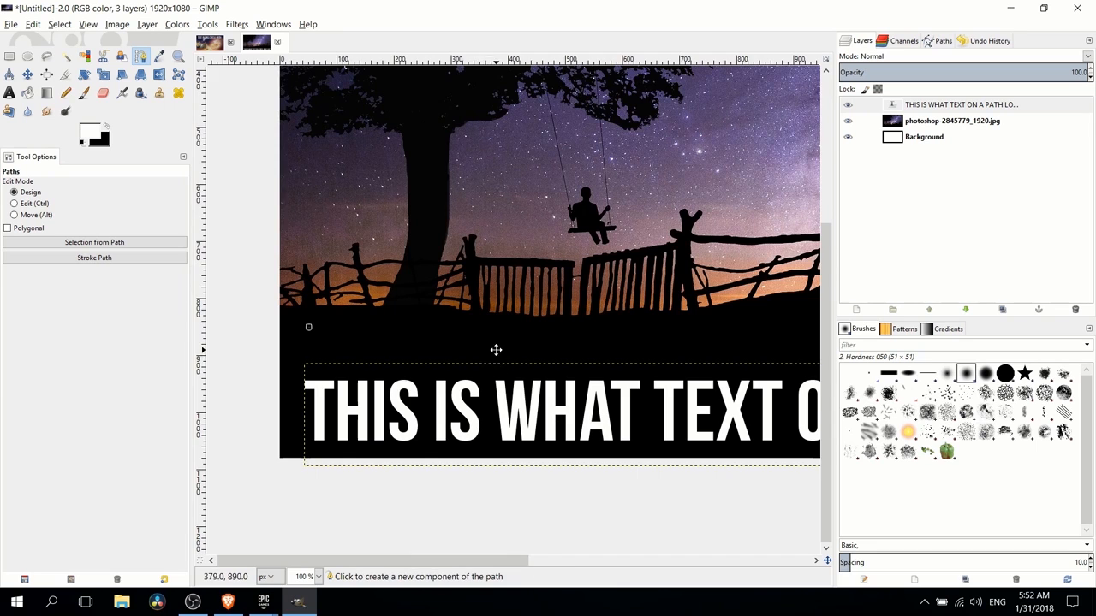
Add a second anchor below the tree trunk and a curved third anchor at about 807, 842 px, following the ground line.
scroll(493, 359, "right", 3)
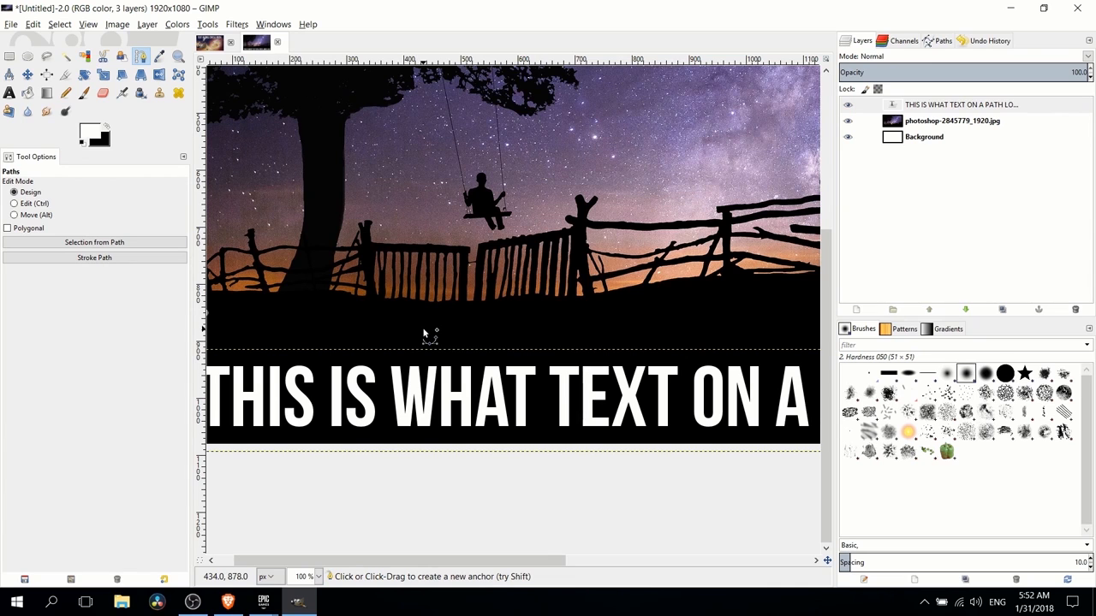
scroll(362, 320, "left", 2)
scroll(410, 300, "down", 1)
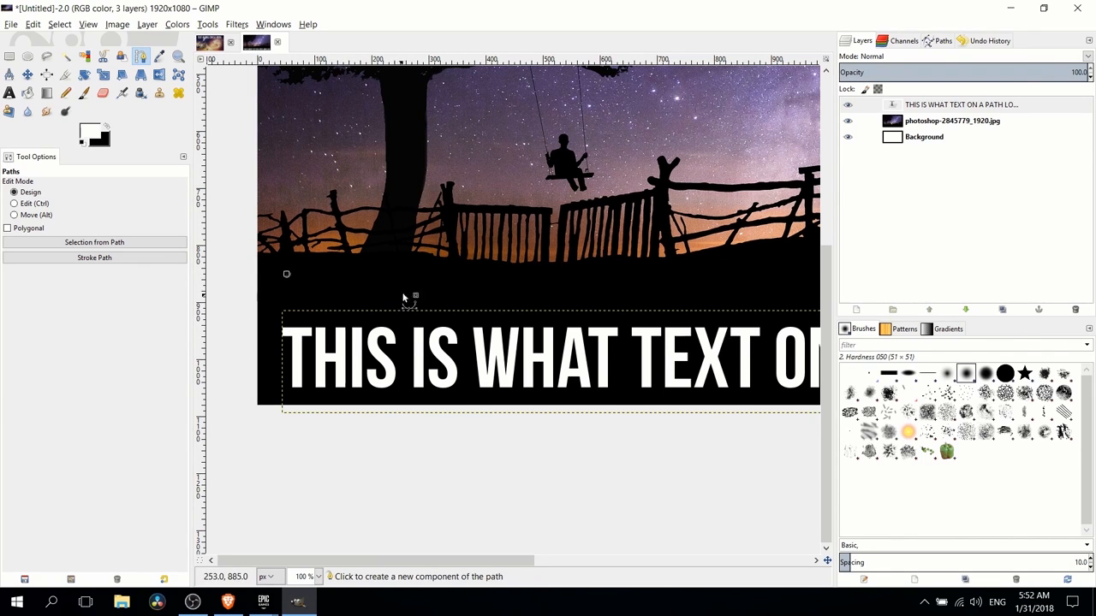
scroll(419, 291, "left", 1)
scroll(425, 280, "down", 1)
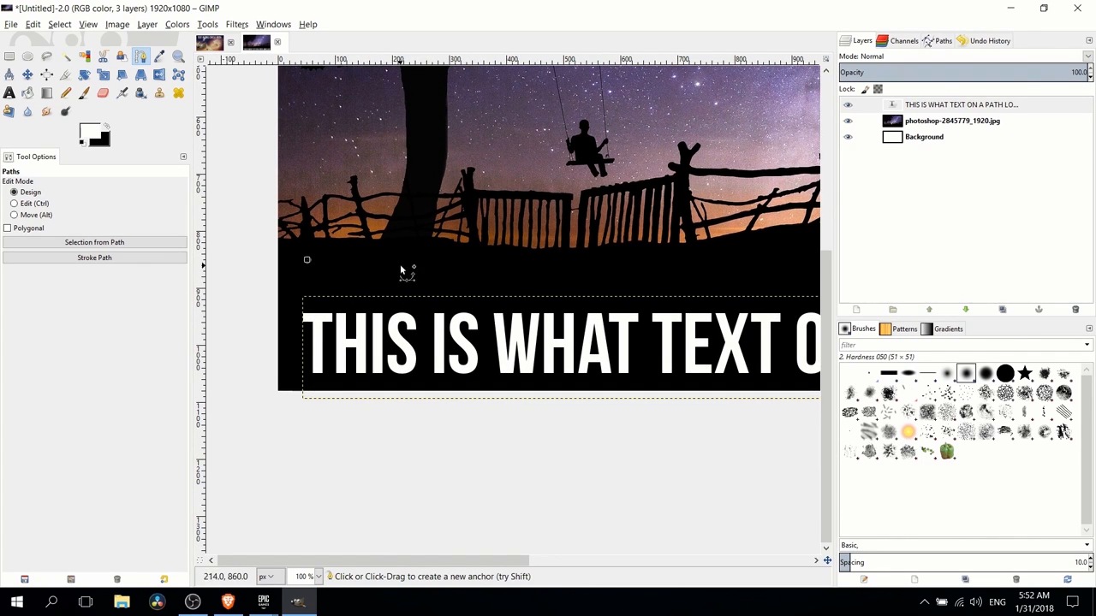
left_click(413, 268)
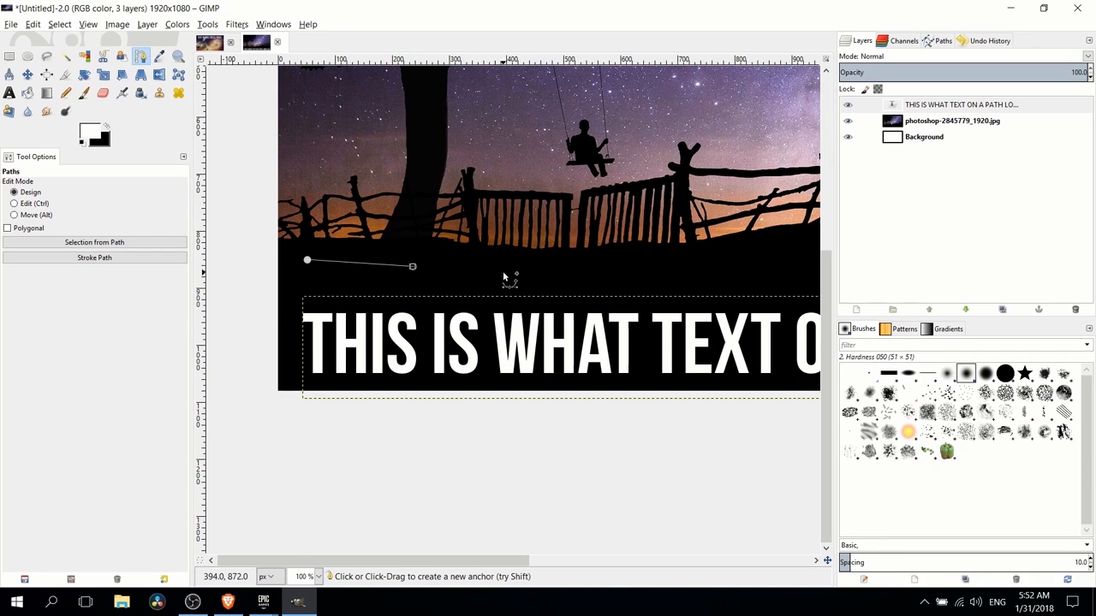
mouse_move(506, 265)
left_mouse_down()
mouse_move(518, 274)
mouse_move(515, 259)
left_mouse_up()
left_click_drag(611, 282, 509, 285)
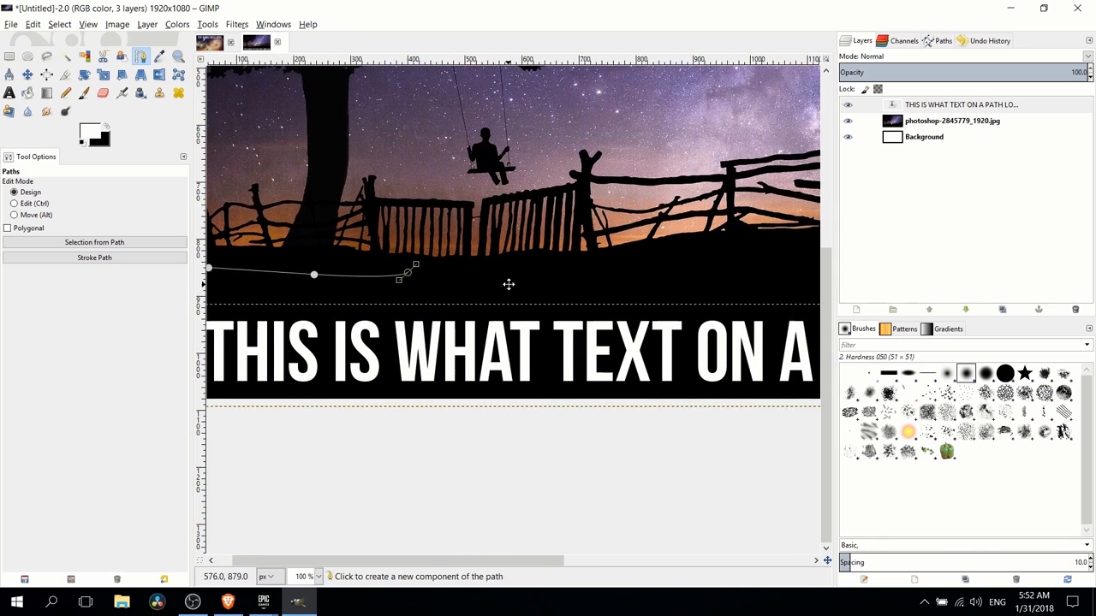
left_click_drag(408, 277, 640, 265)
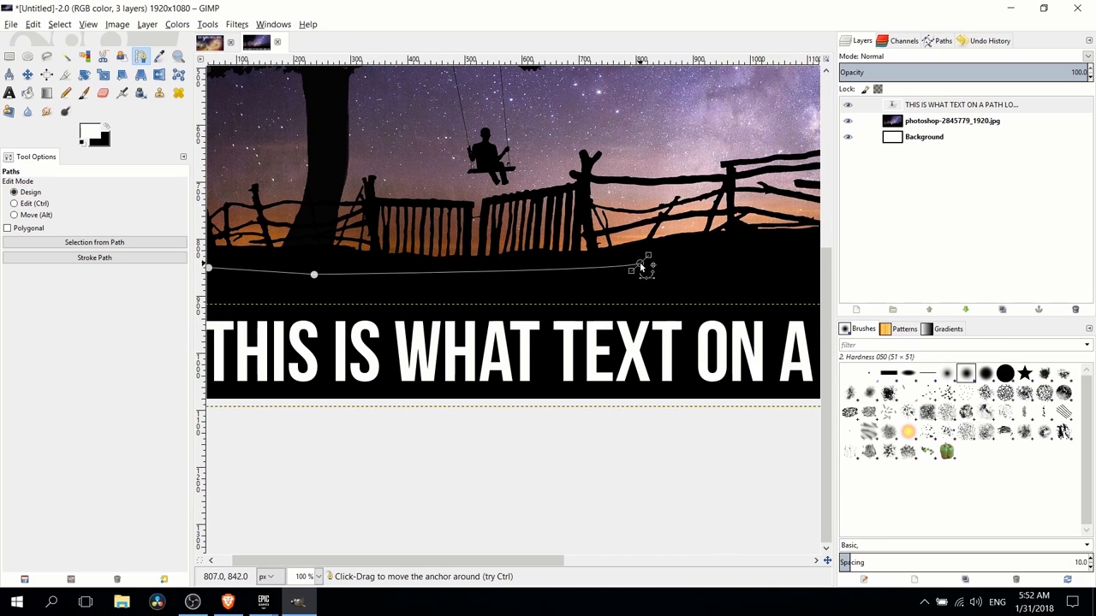
Extend the path along the rising ground with a fourth anchor at about 1175, 808 px.
left_click_drag(709, 266, 528, 248)
key("ctrl+z")
left_click(519, 244)
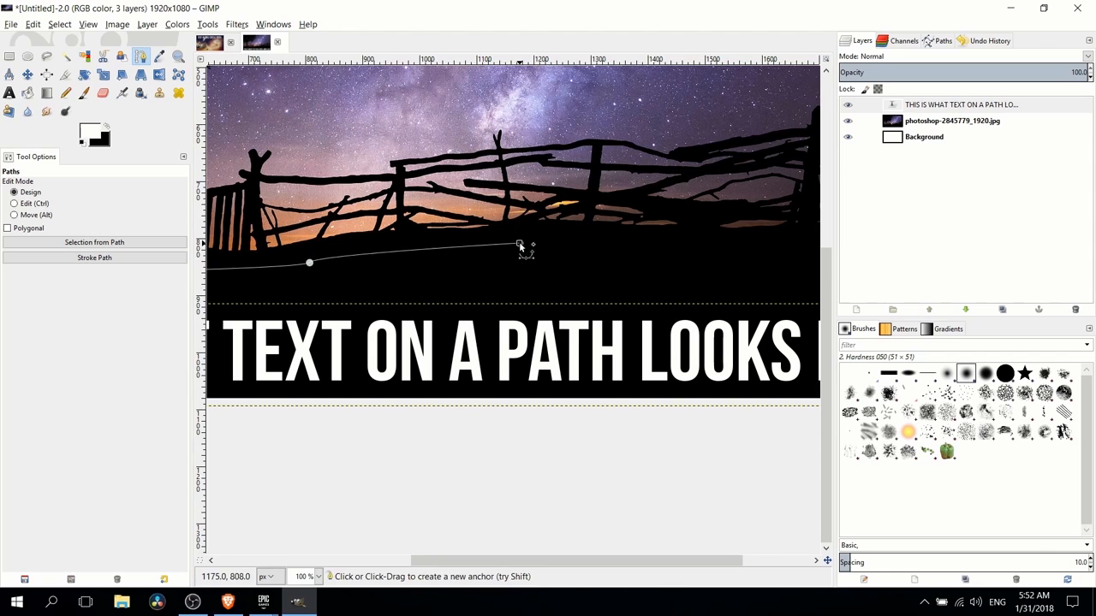
left_click_drag(520, 245, 523, 241)
Try adding a curved anchor farther along the ground above the caption's end, and undo it.
left_click_drag(614, 249, 438, 247)
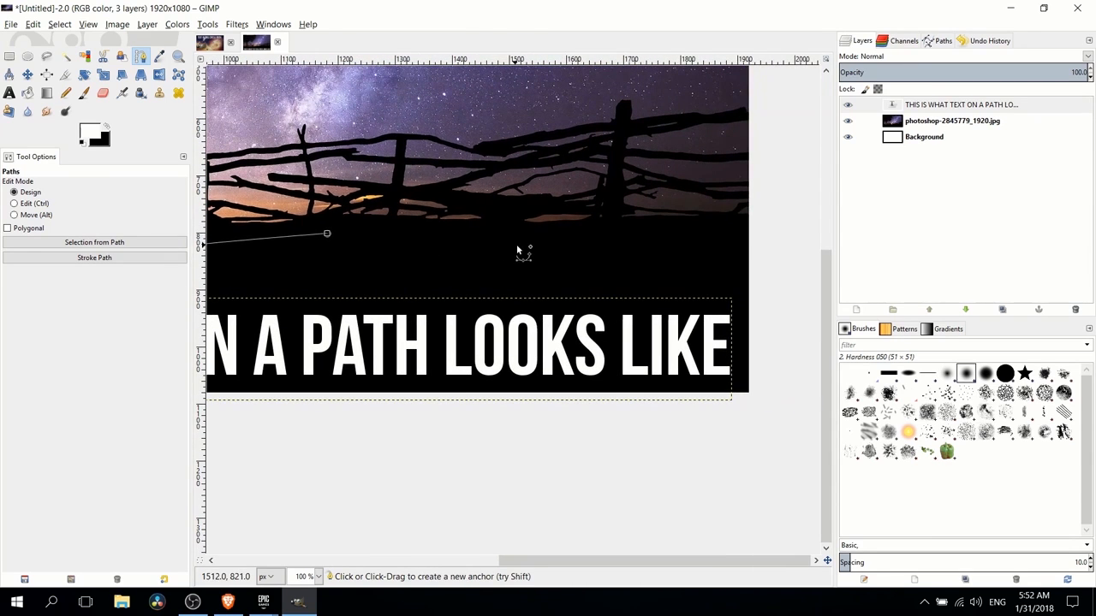
left_click_drag(503, 247, 510, 238)
key("ctrl+z")
scroll(362, 248, "up", 1)
left_click_drag(363, 249, 466, 225)
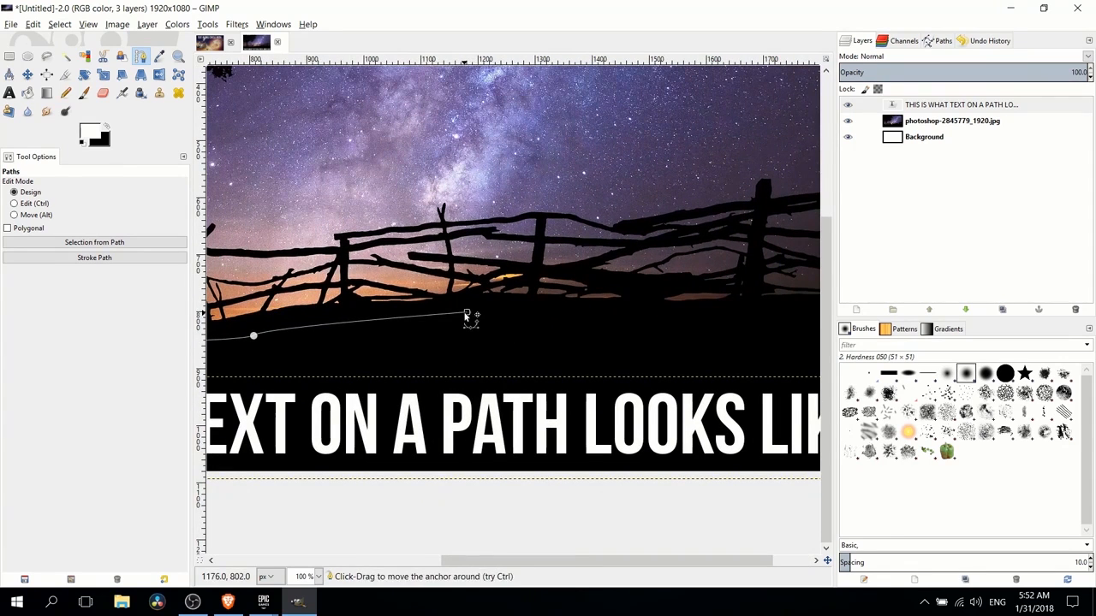
Move the fourth anchor farther along the ground line to about 1310, 809 px.
key("ctrl")
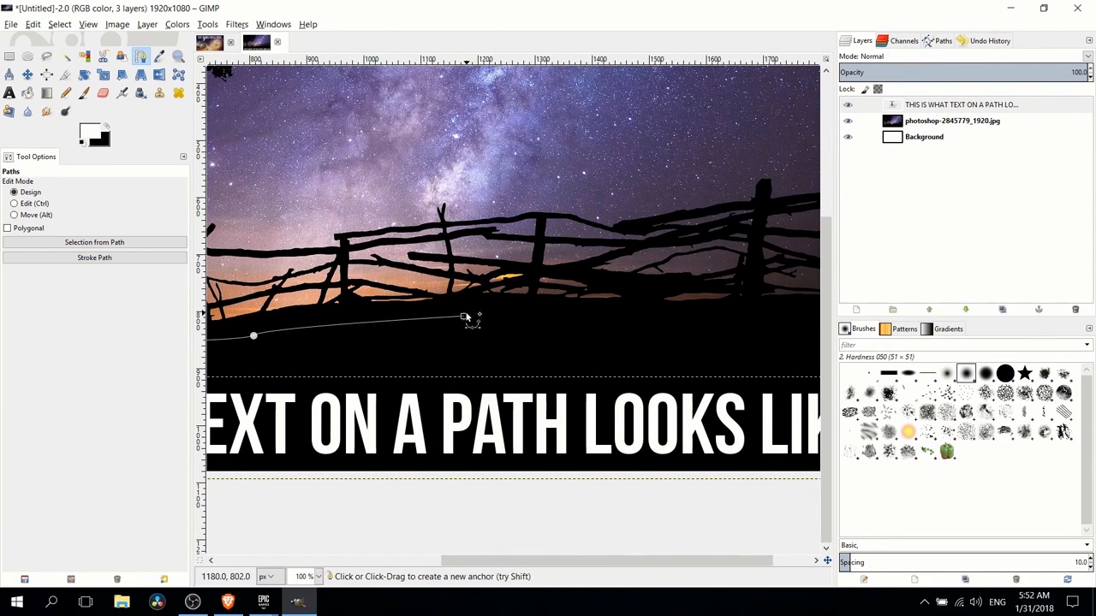
left_click_drag(464, 317, 503, 319)
left_click_drag(617, 319, 510, 322)
left_click_drag(402, 323, 440, 322)
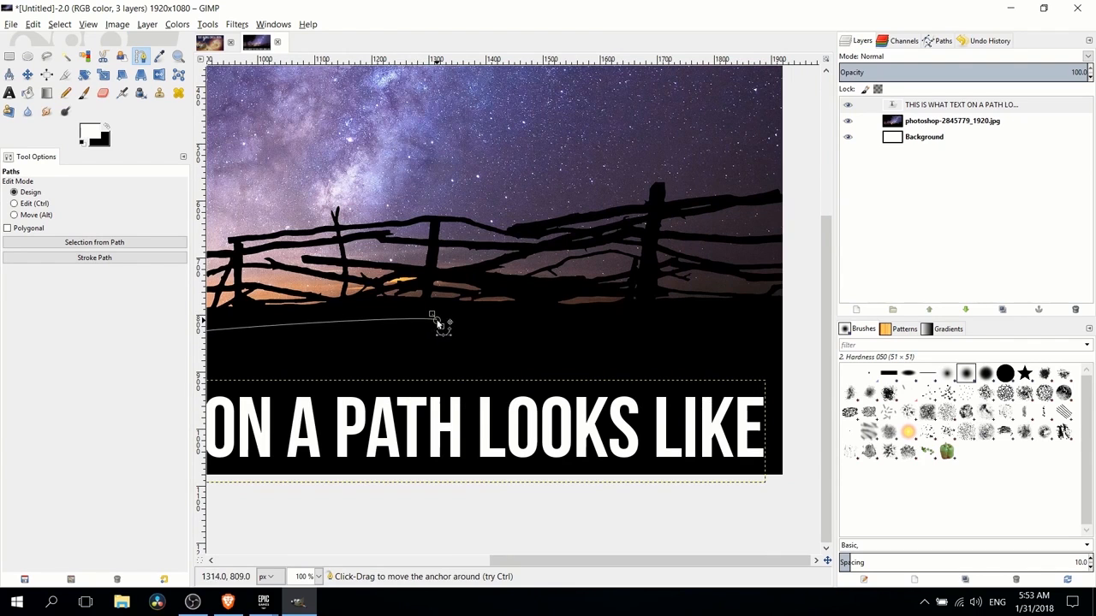
Add a fifth anchor beyond the fourth and move it out to the image's edge at about 1916, 831 px.
left_click(643, 329)
left_click_drag(724, 348, 562, 328)
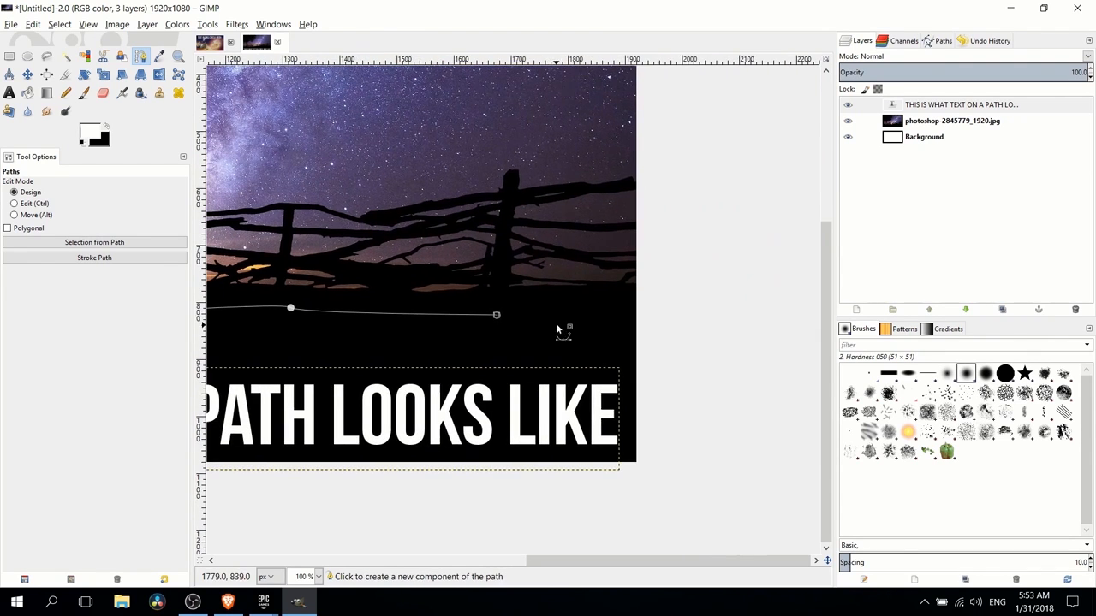
left_click_drag(497, 317, 634, 318)
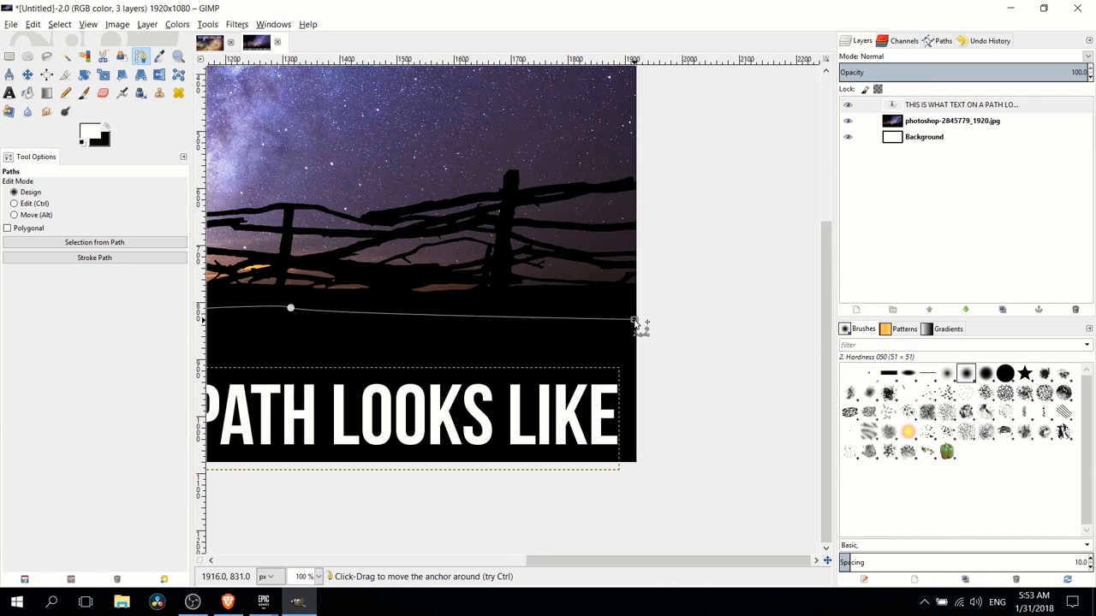
Fine-tune the second anchor below the tree trunk and the first anchor at the path's start.
scroll(488, 323, "left", 5)
key("minus")
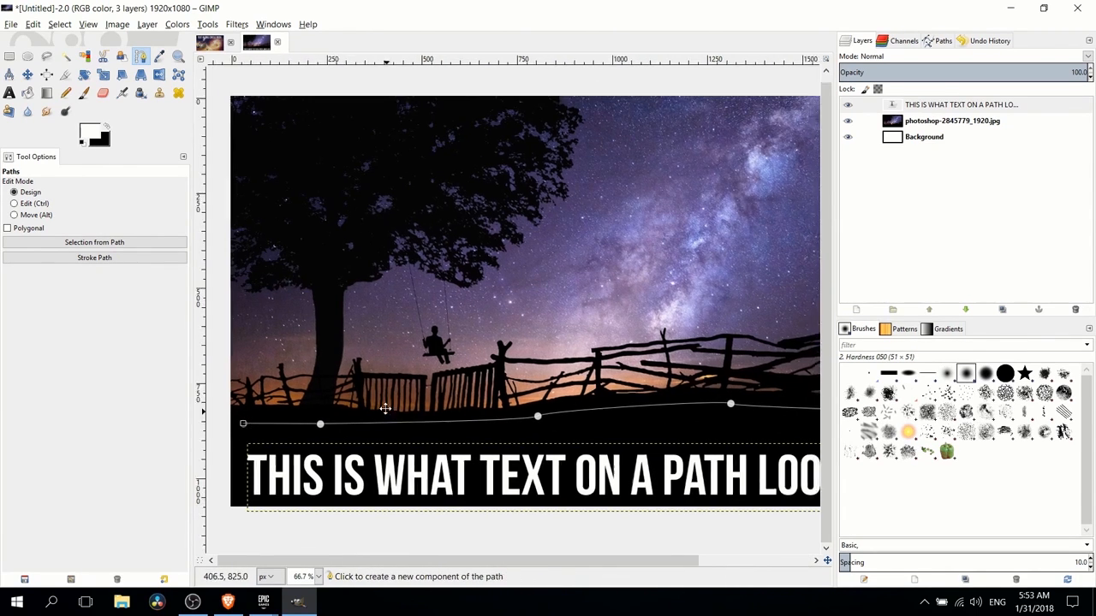
scroll(278, 376, "down", 2)
scroll(282, 364, "right", 1)
left_click_drag(290, 358, 291, 355)
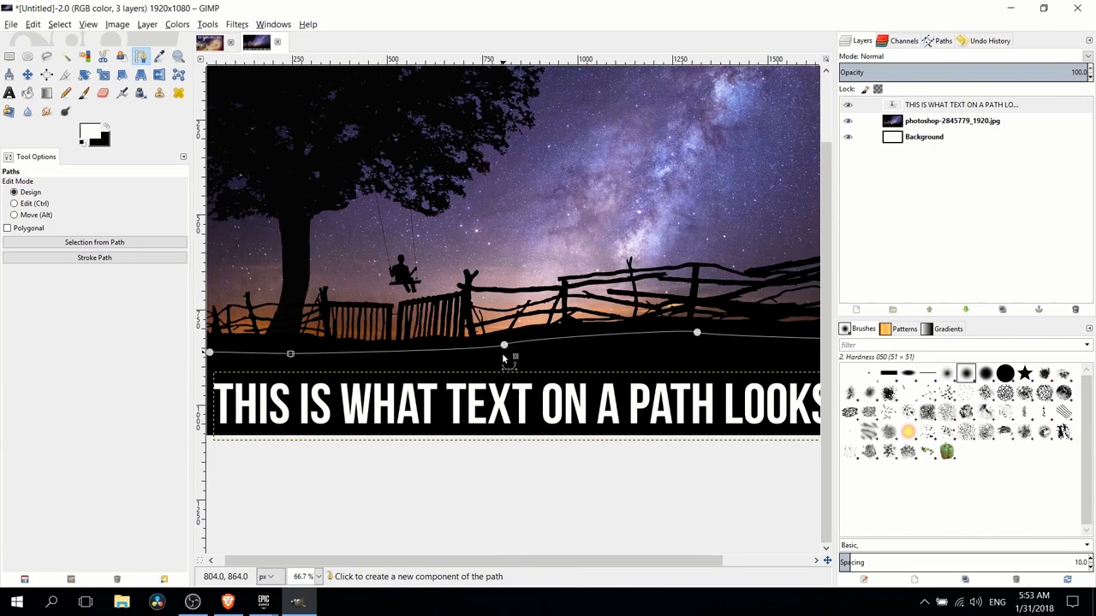
scroll(506, 362, "down", 2)
scroll(519, 288, "right", 3)
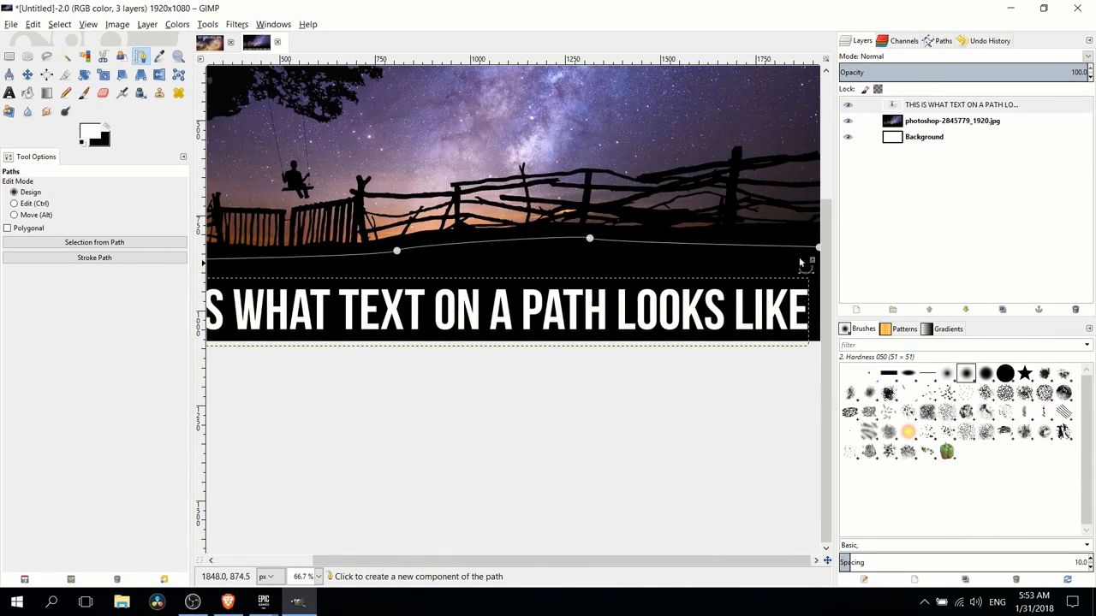
scroll(456, 291, "left", 5)
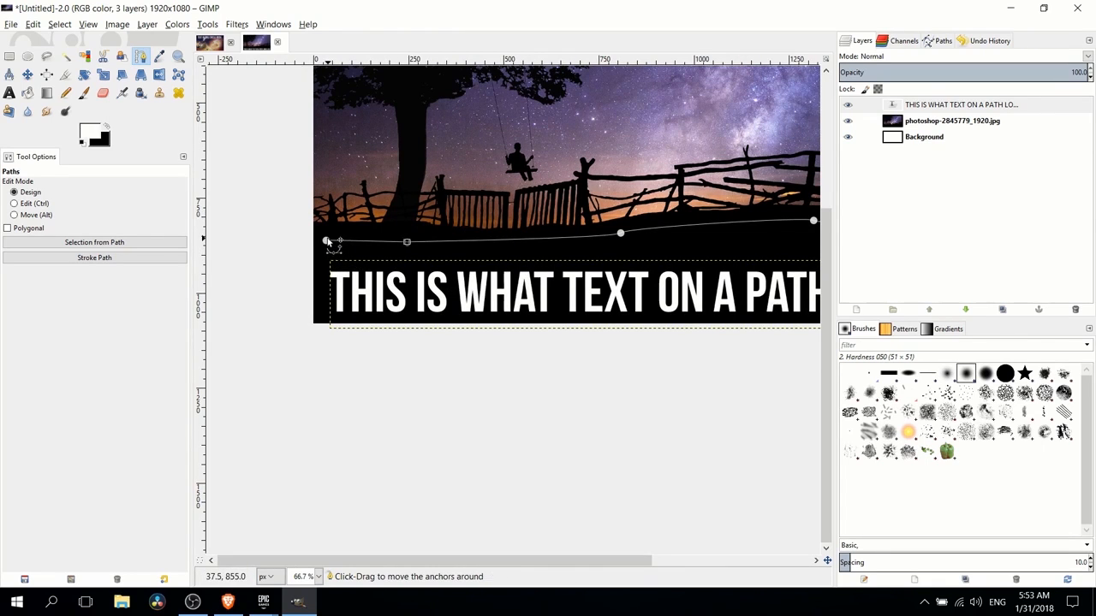
left_click_drag(327, 242, 329, 246)
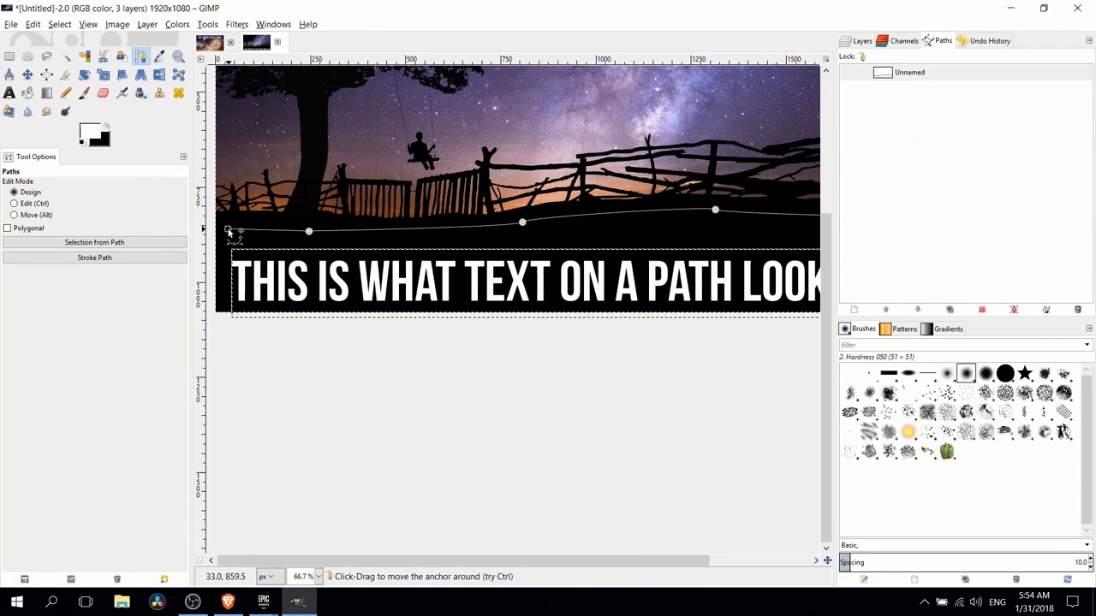
Lower all five anchors slightly toward the caption, placing the fourth at about 1310, 835 px and the fifth at about 1912, 844 px.
left_click_drag(228, 233, 240, 241)
left_click_drag(310, 233, 310, 238)
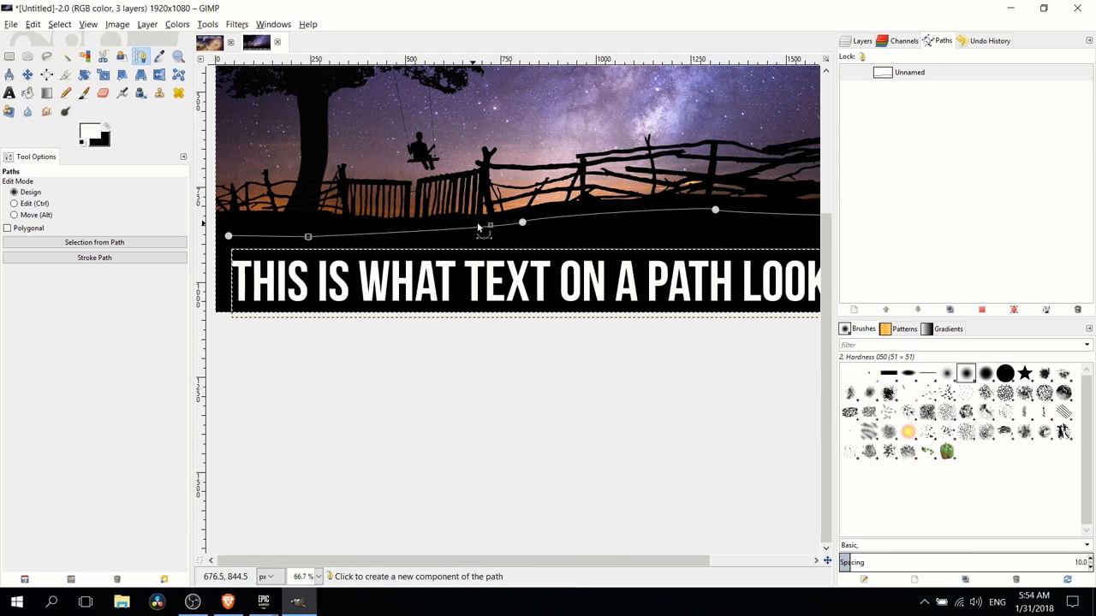
left_click_drag(524, 225, 522, 232)
left_click_drag(653, 233, 570, 242)
left_click(632, 223)
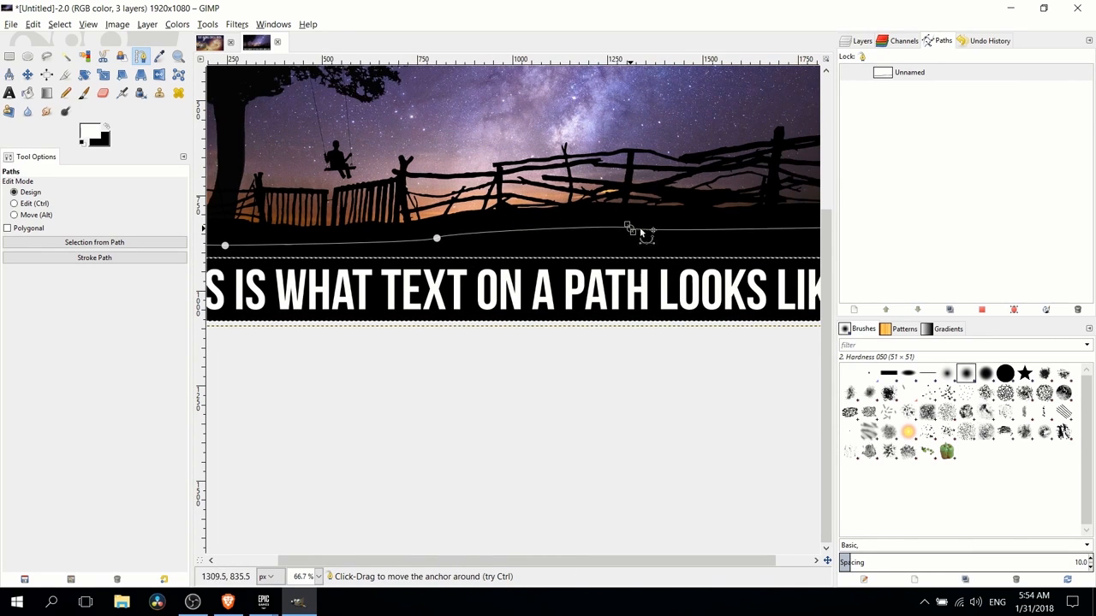
scroll(640, 231, "right", 3)
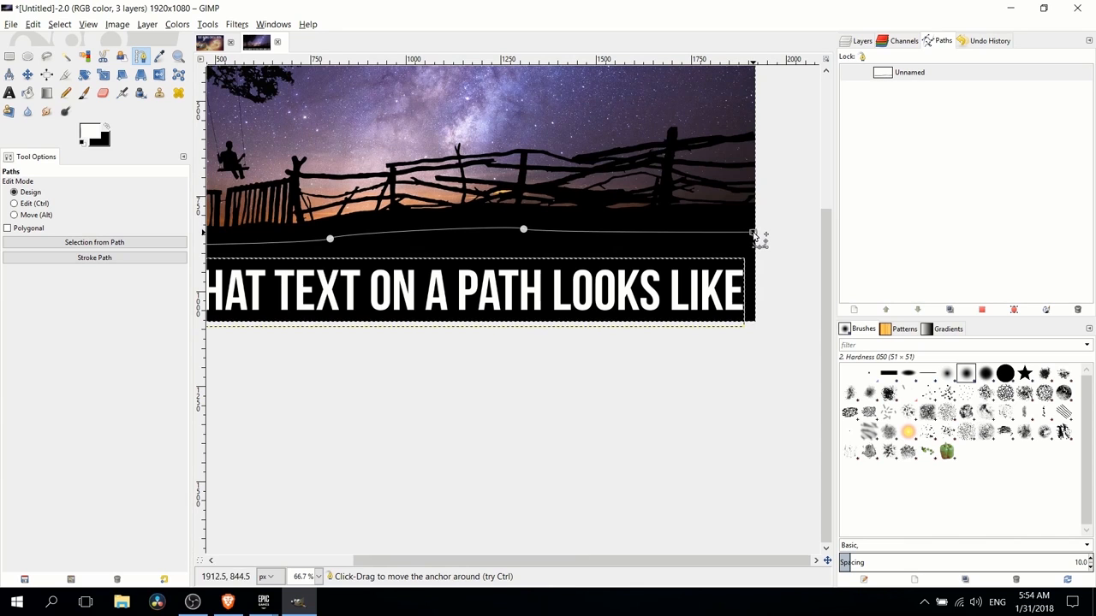
Select the drawn ground path and apply Text along Path to the caption text layer.
left_click_drag(478, 203, 661, 211)
left_click_drag(366, 207, 274, 208)
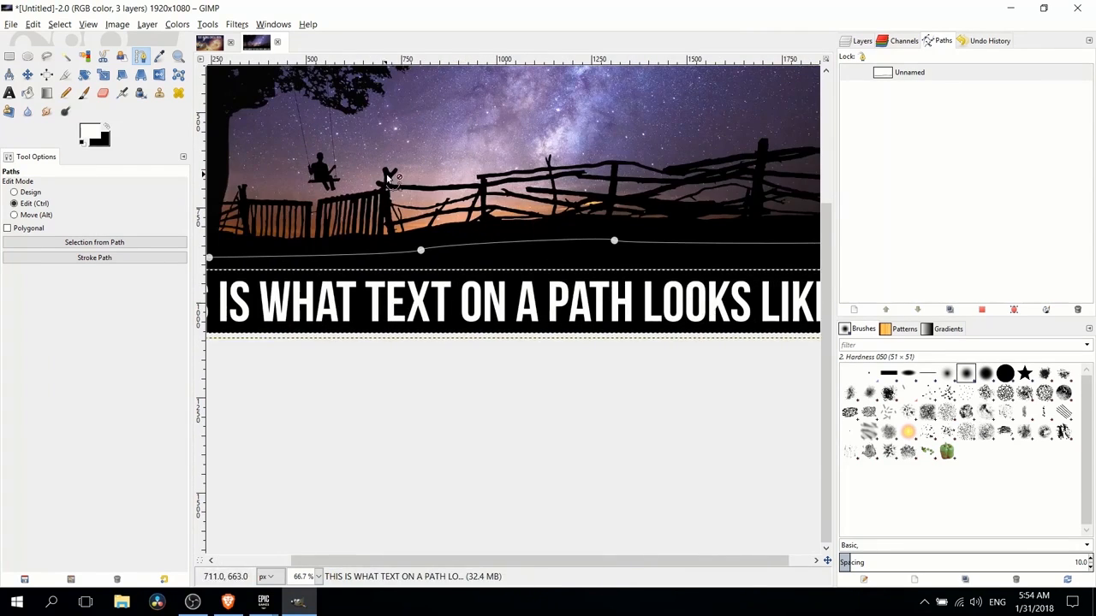
scroll(387, 176, "down", 1)
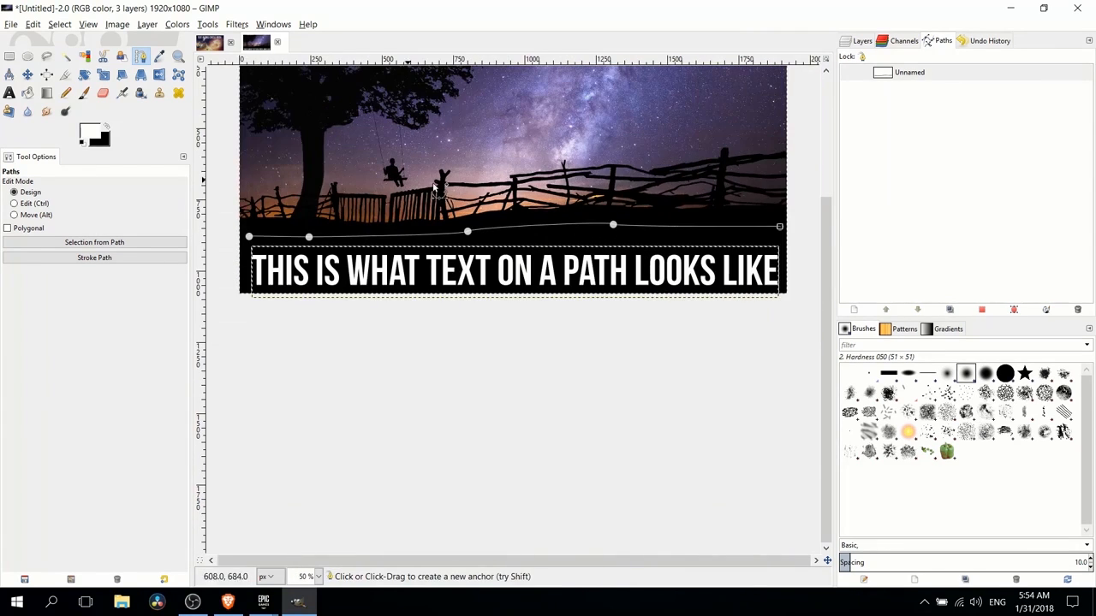
left_click(898, 77)
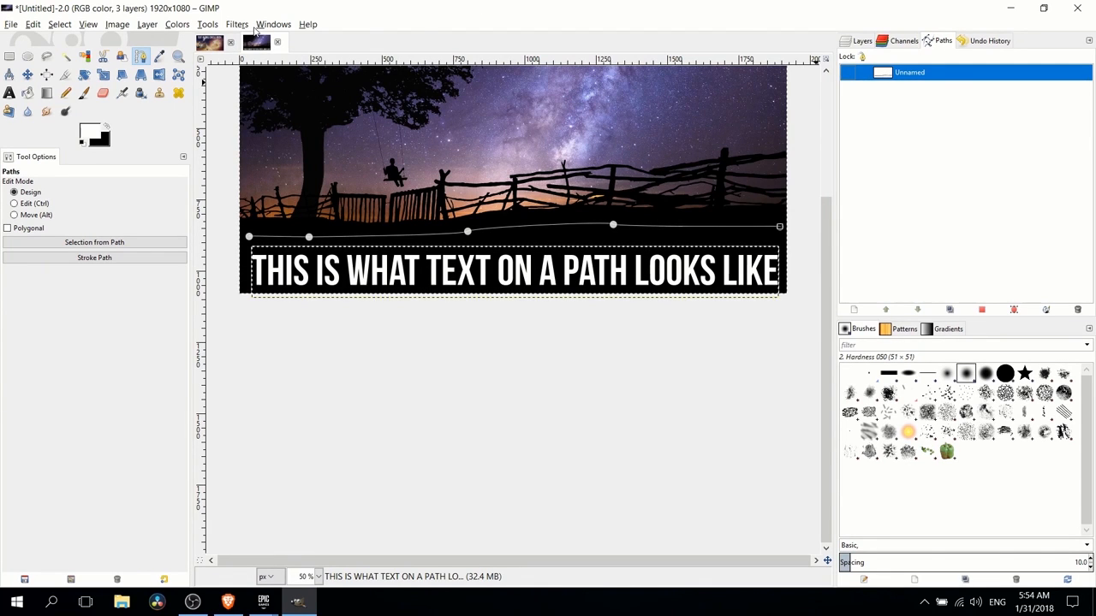
left_click(263, 26)
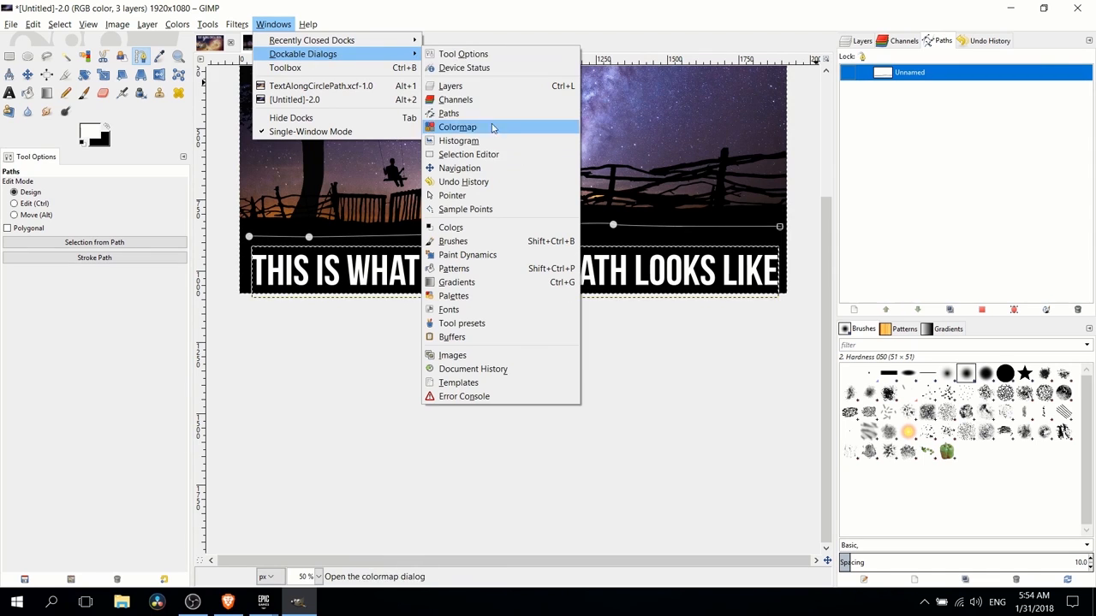
left_click(897, 77)
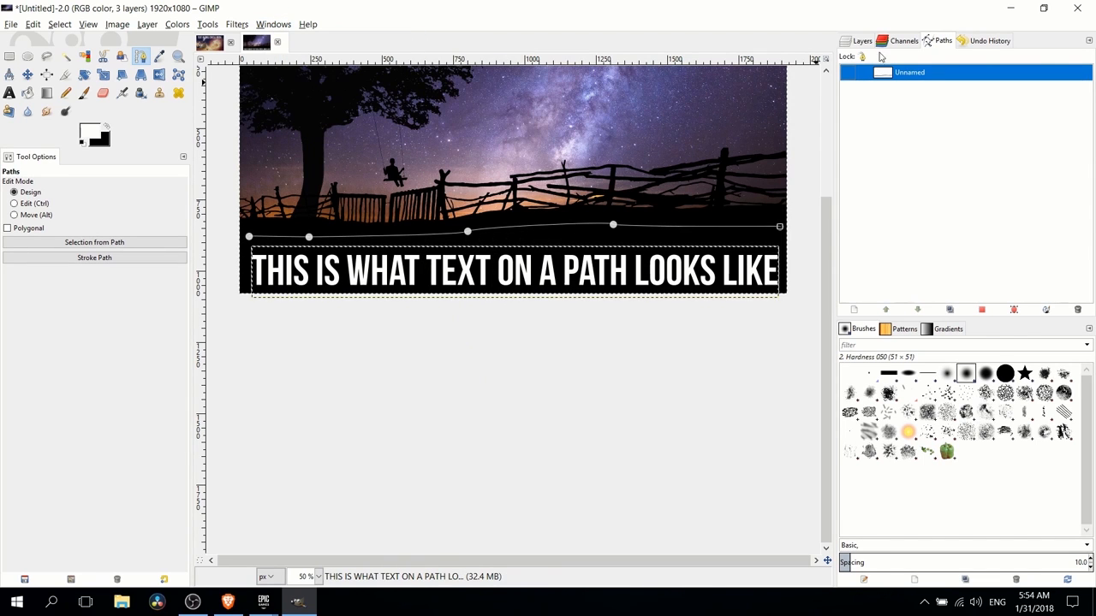
left_click(859, 43)
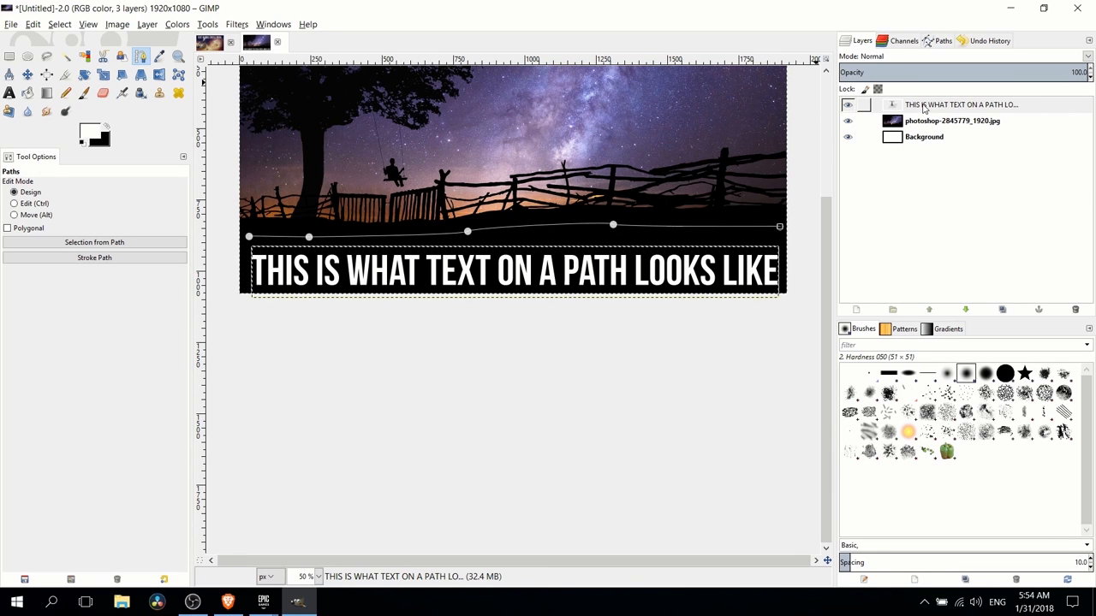
right_click(923, 107)
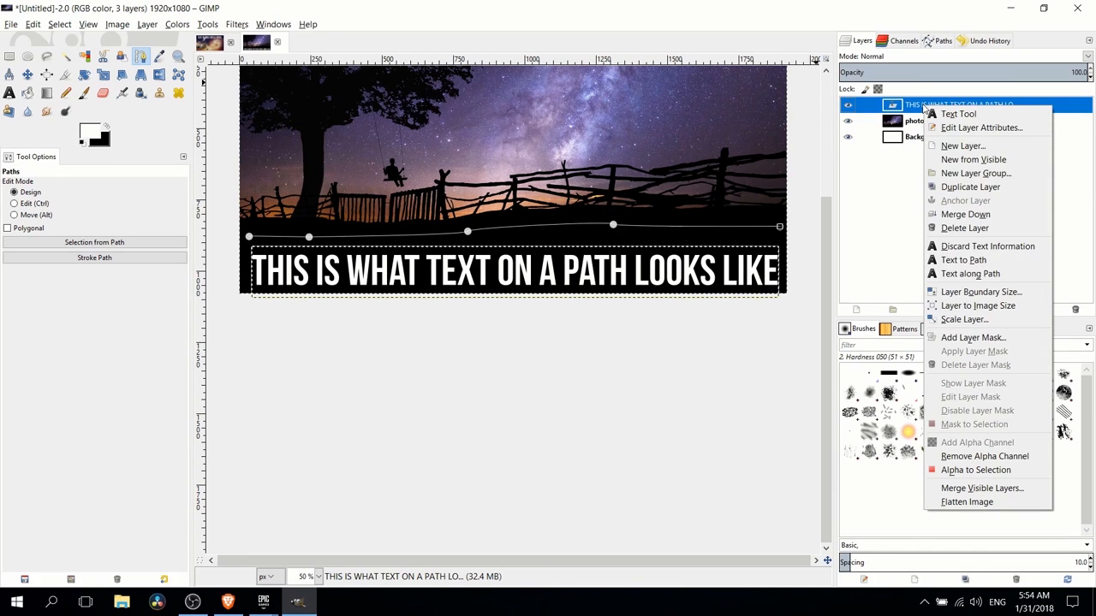
left_click(978, 274)
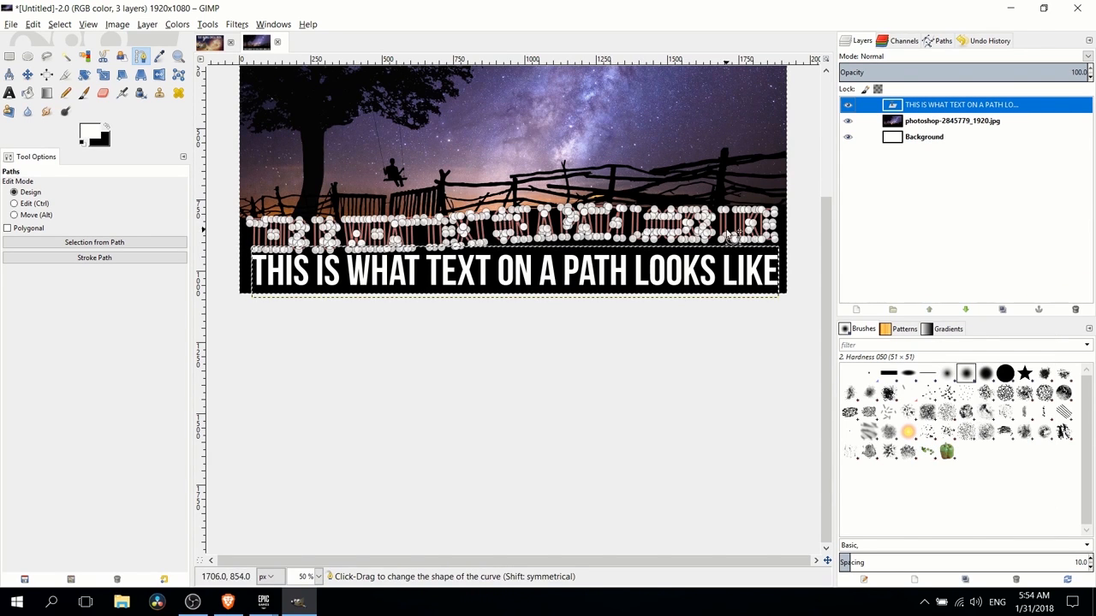
Hide the original caption layer and compare the curved text path with the ground path.
left_click(847, 105)
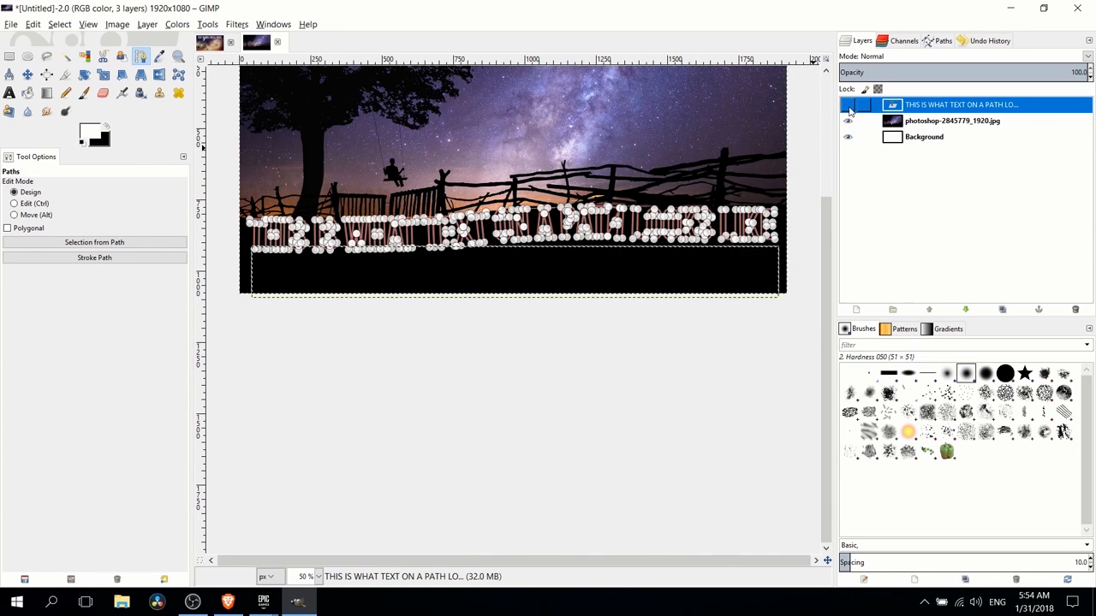
left_click(941, 40)
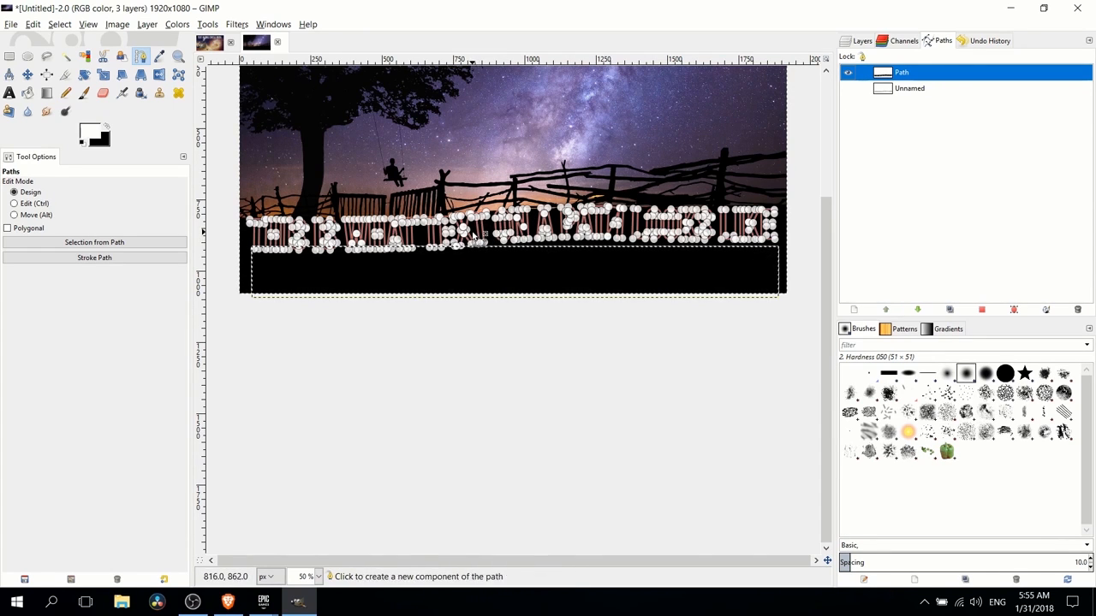
scroll(547, 256, "up", 3)
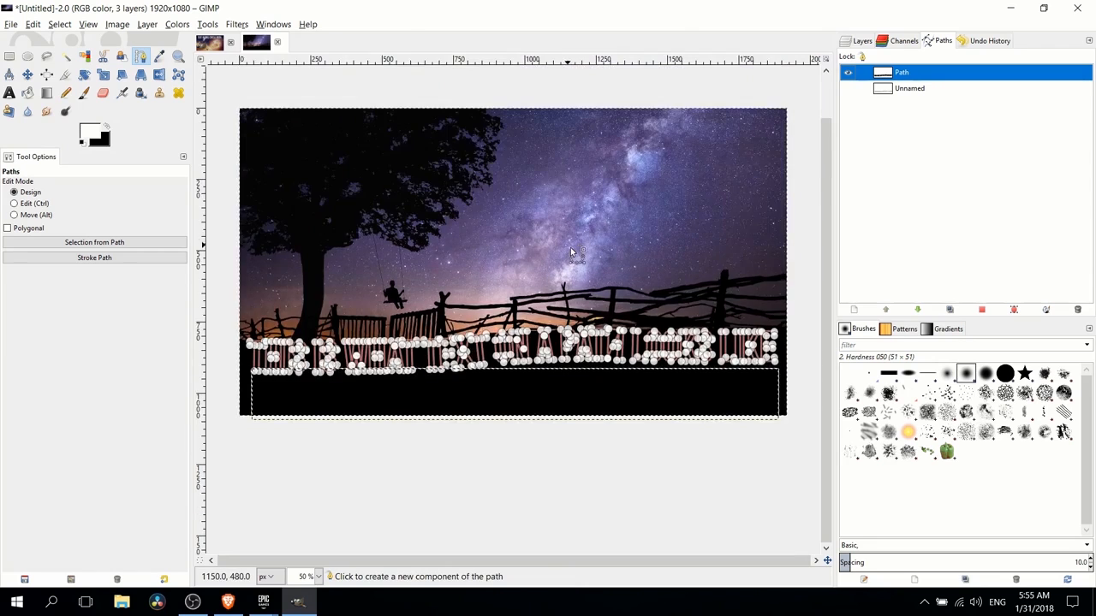
left_click_drag(462, 341, 528, 262)
left_click(886, 97)
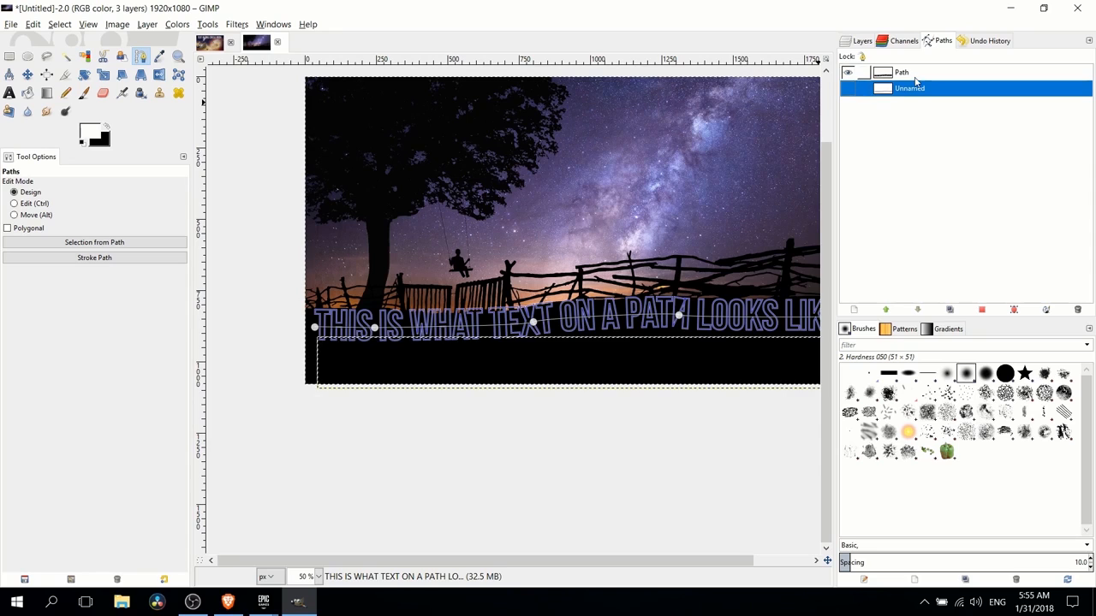
left_click(894, 73)
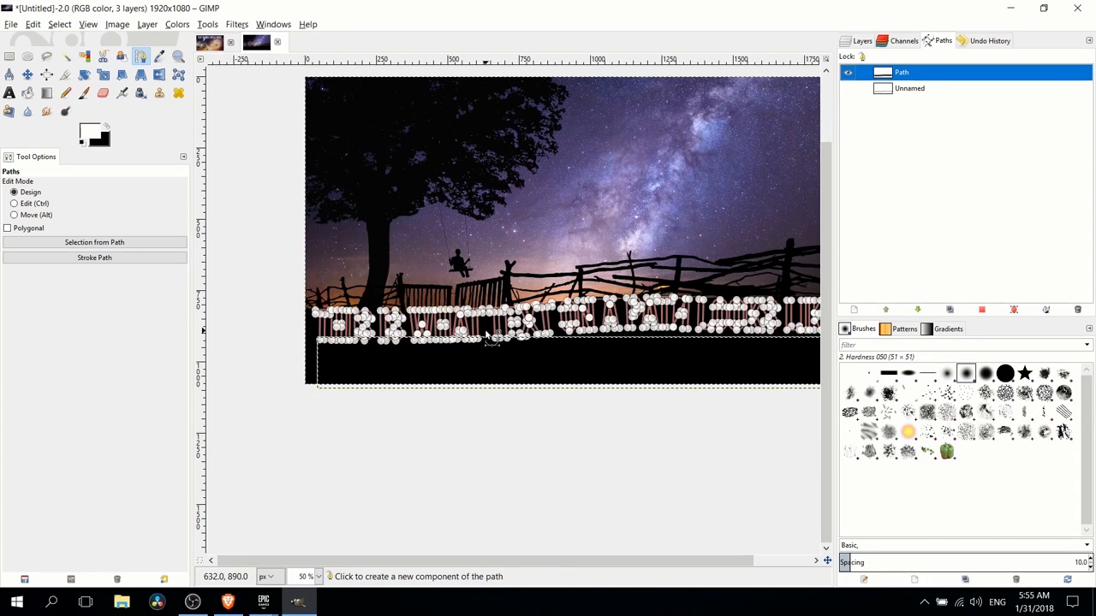
Examine the curved caption's letter outlines up close for distortion, from TEXT through PATH to LOOKS.
scroll(496, 334, "up", 4)
scroll(664, 261, "right", 6)
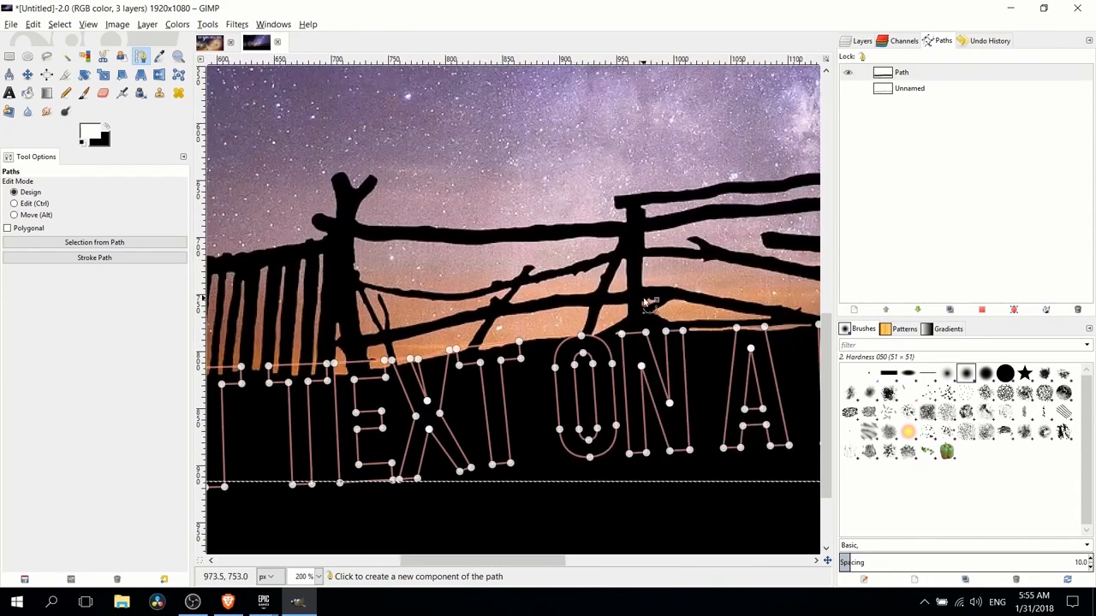
scroll(664, 276, "right", 1)
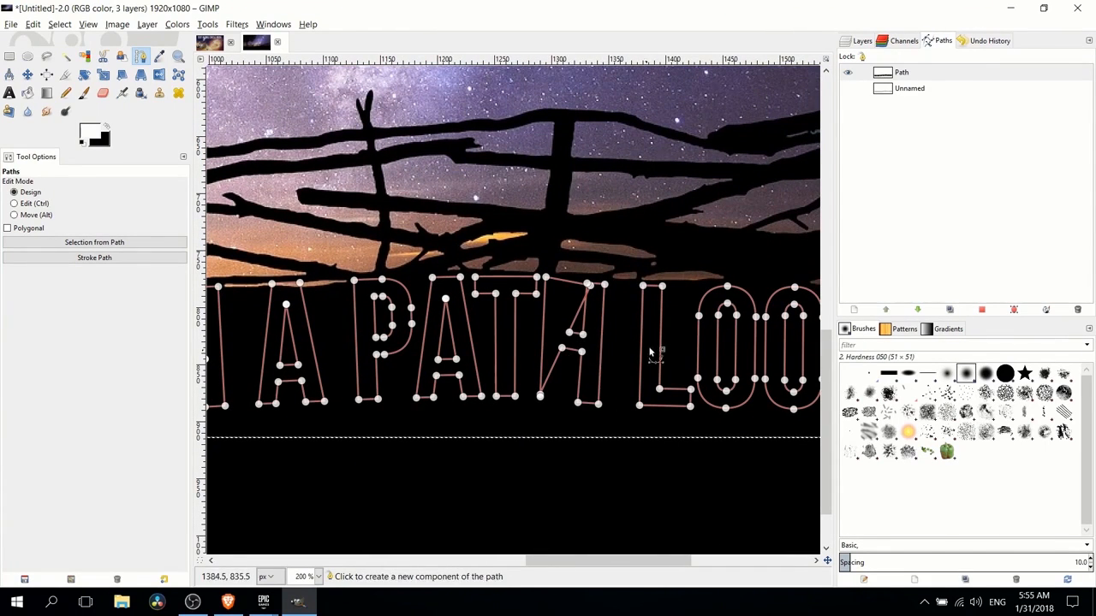
scroll(590, 299, "right", 1)
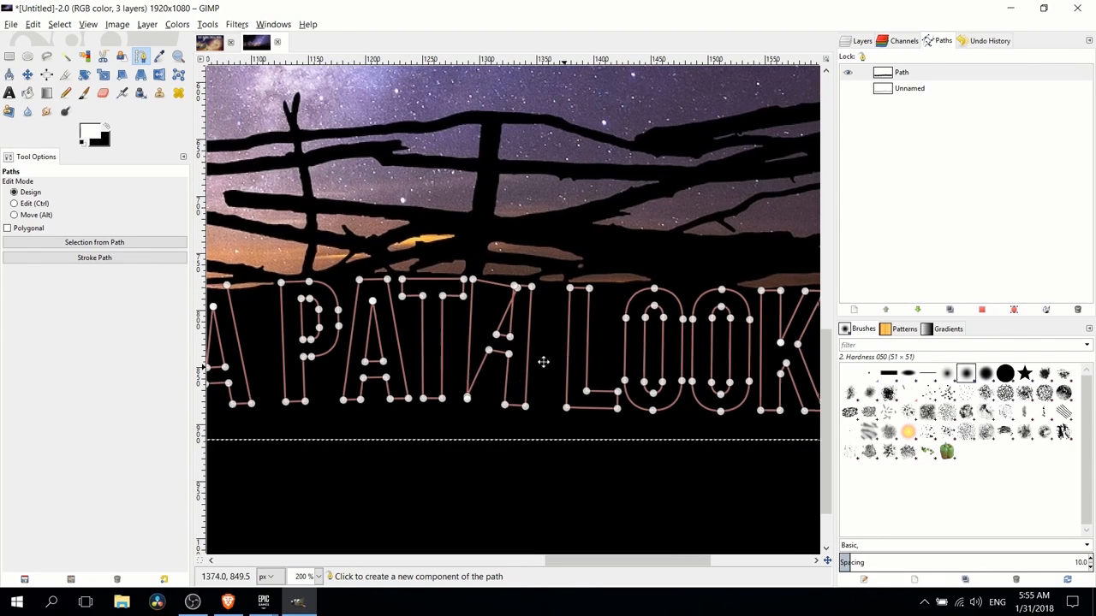
scroll(543, 362, "right", 2)
scroll(420, 350, "right", 2)
scroll(502, 337, "left", 3)
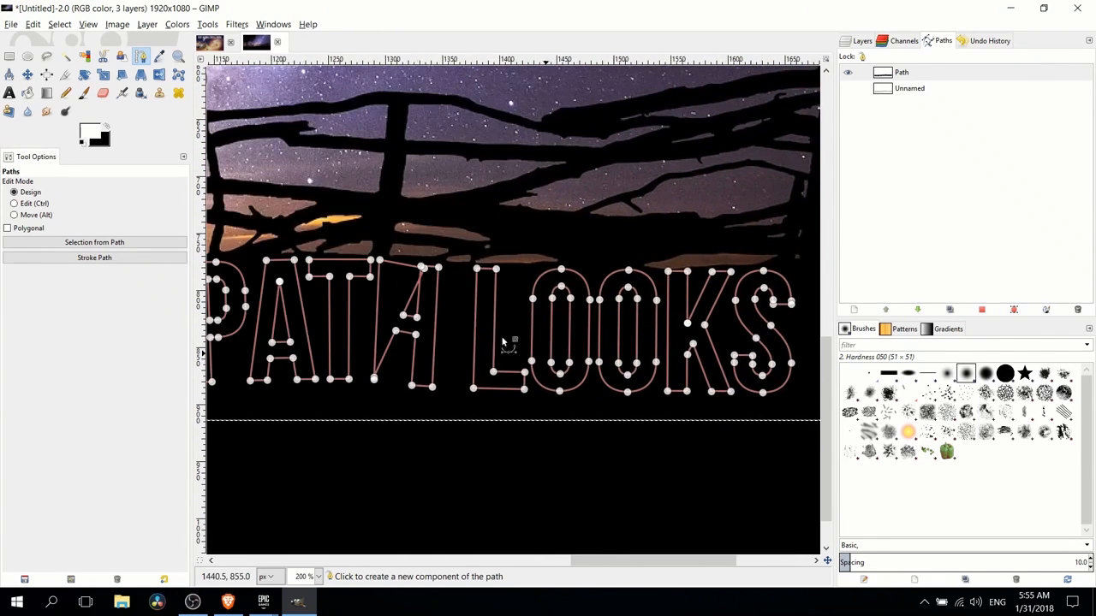
scroll(513, 317, "left", 3)
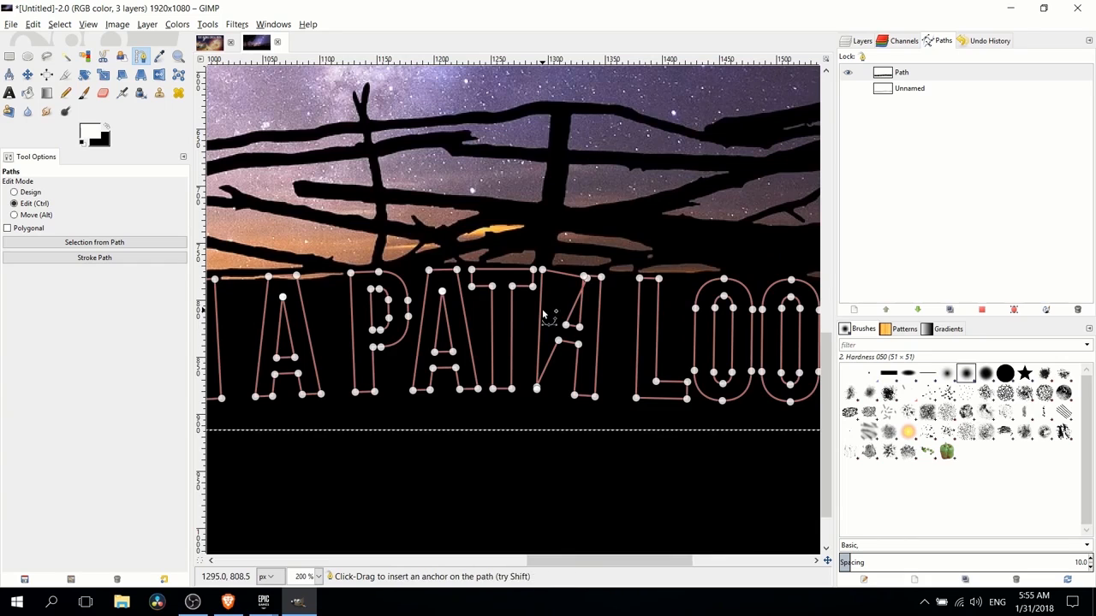
Delete the text outline path and make the original ground path visible.
scroll(547, 308, "down", 1)
left_click(984, 72)
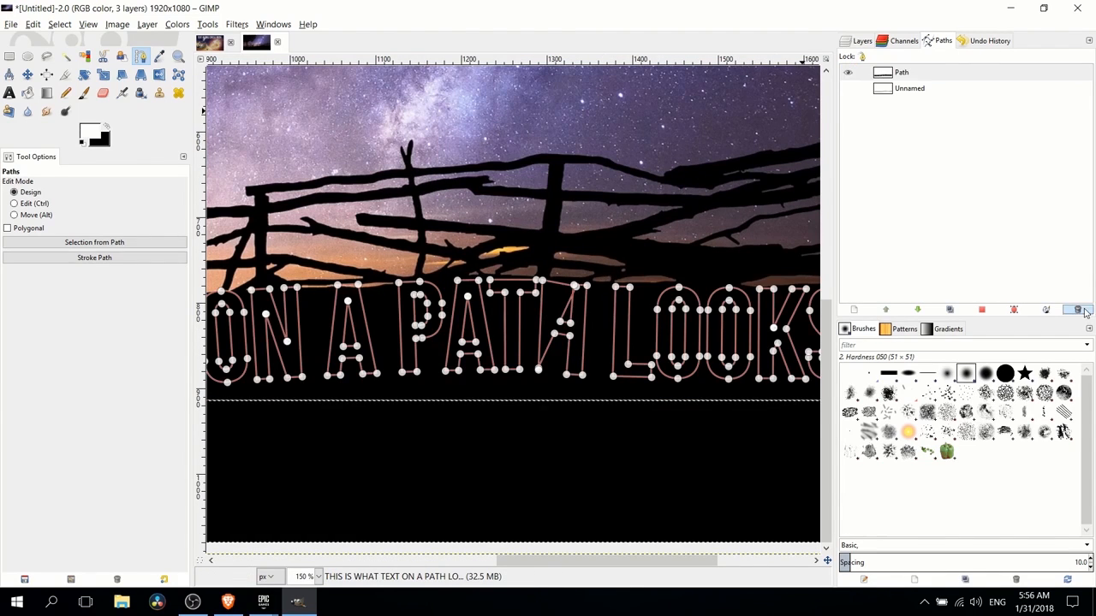
left_click(1076, 309)
left_click(848, 73)
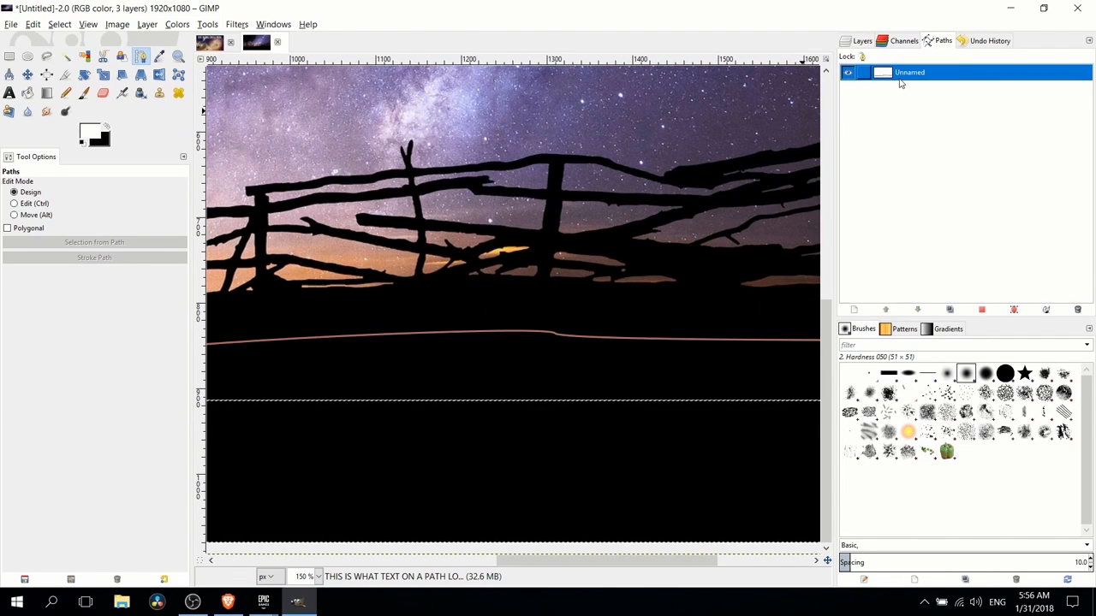
Smooth the ground path at its fourth anchor by adjusting that anchor's curve handles and lowering it slightly.
scroll(736, 157, "down", 3)
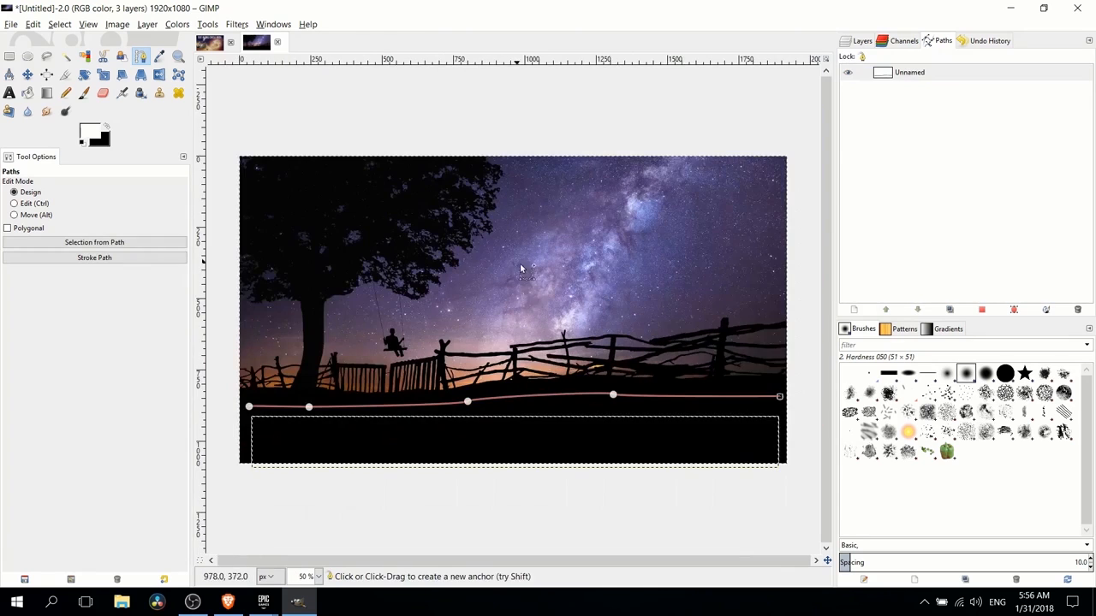
scroll(599, 342, "down", 1)
scroll(661, 302, "up", 1)
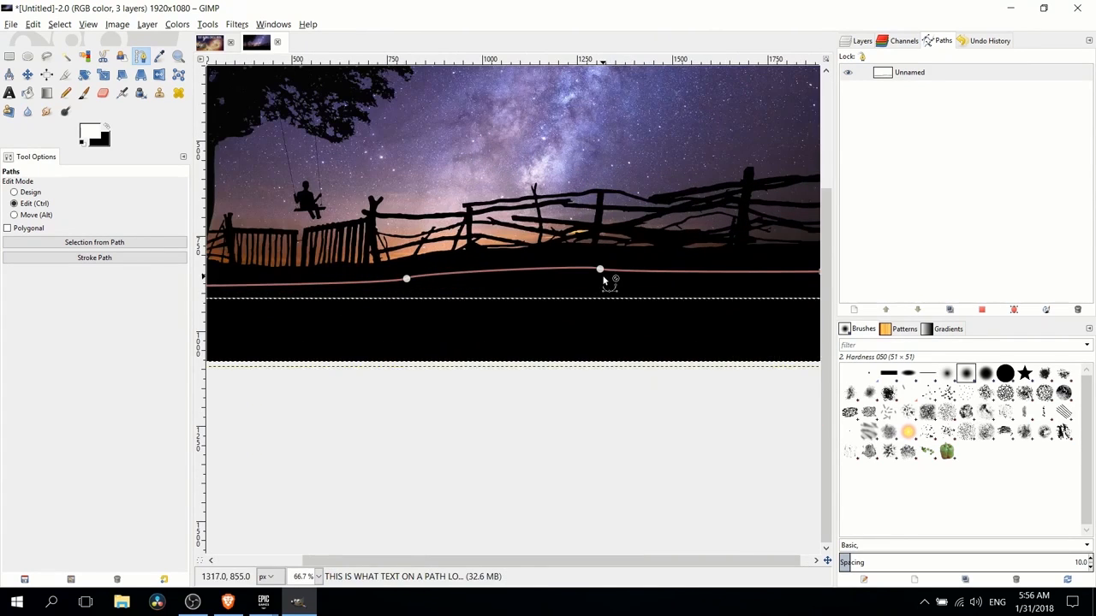
scroll(603, 279, "up", 1)
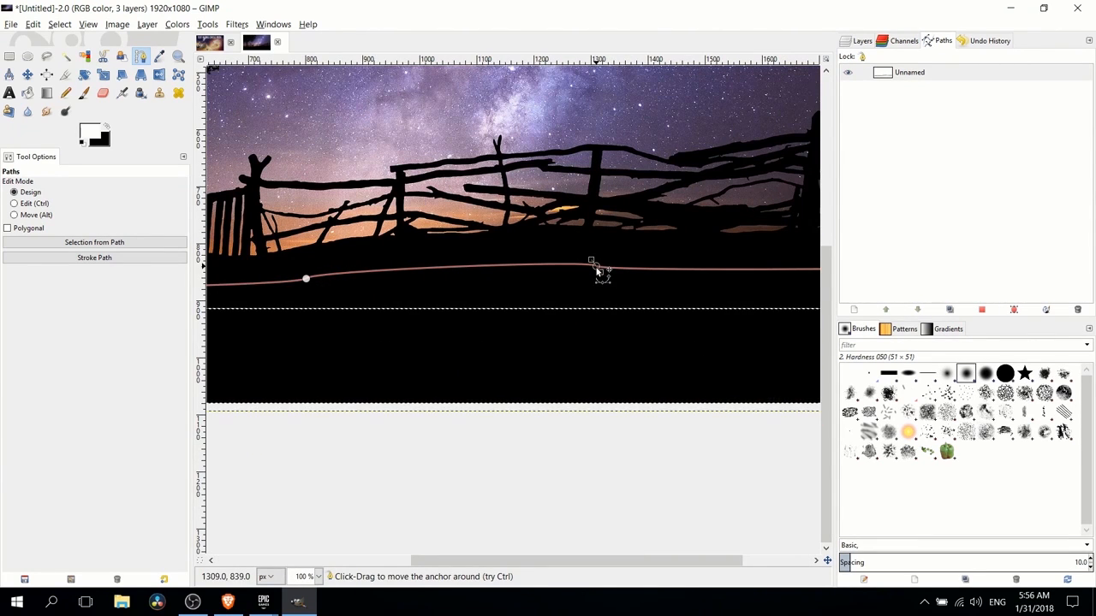
left_click_drag(598, 271, 563, 259)
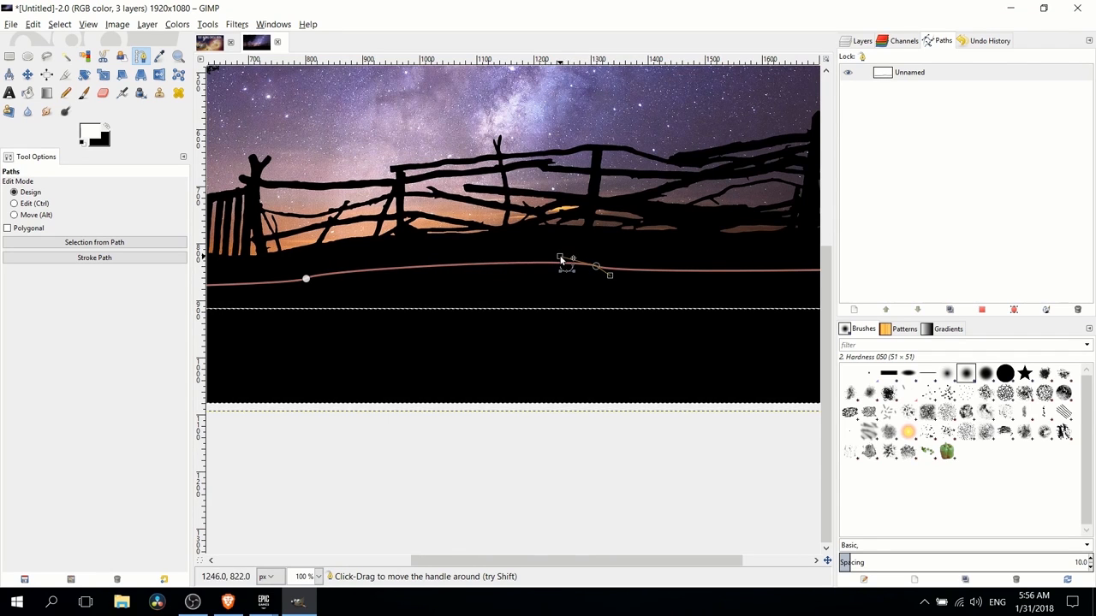
scroll(405, 271, "left", 6)
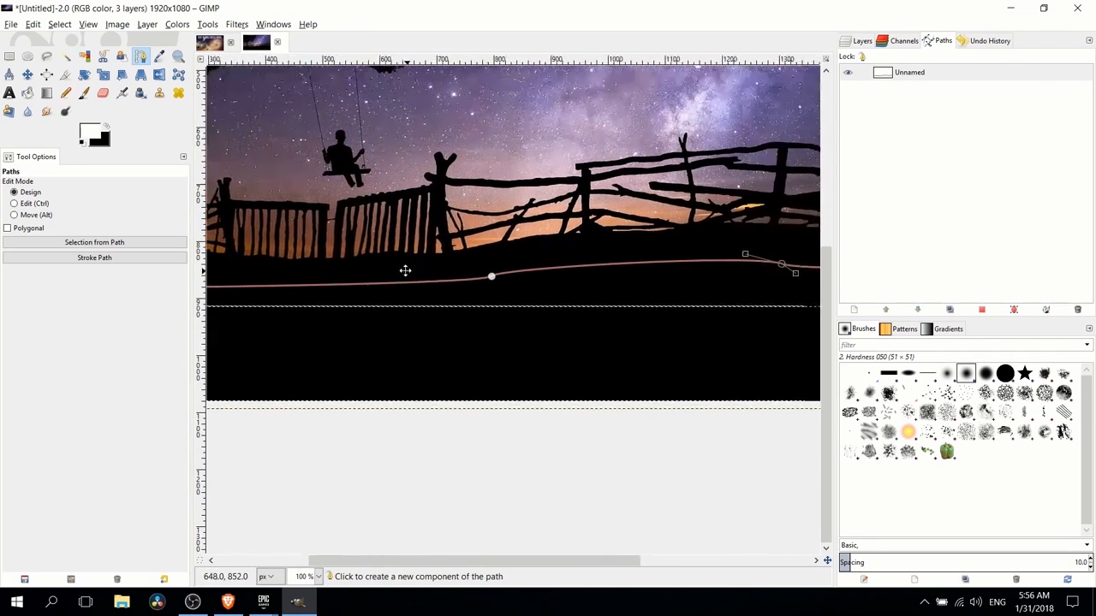
scroll(404, 270, "right", 12)
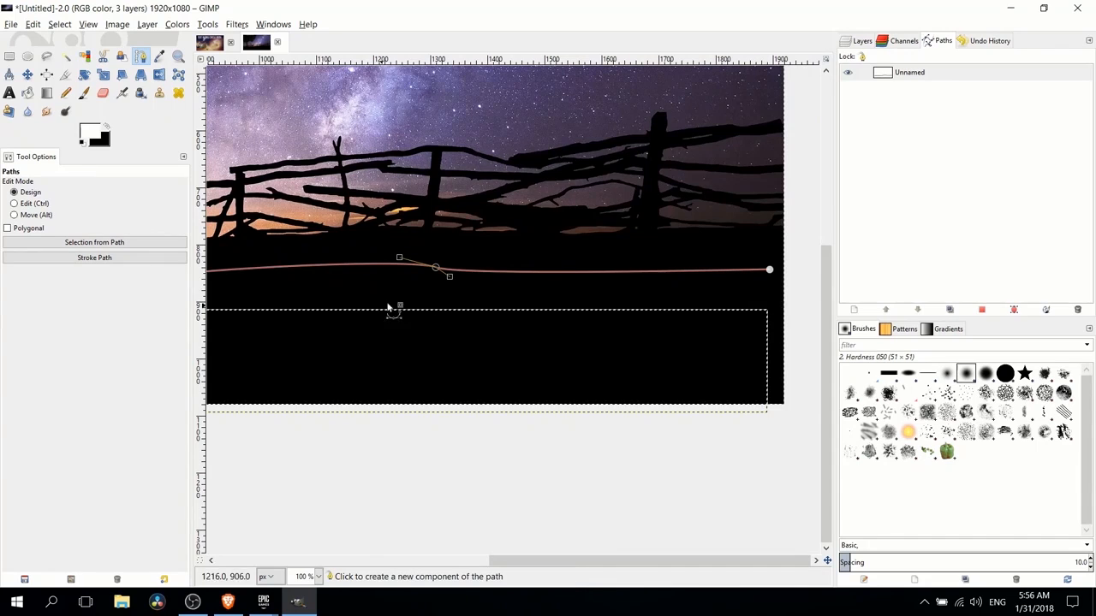
mouse_move(450, 277)
left_mouse_down()
mouse_move(460, 280)
mouse_move(438, 278)
left_mouse_up()
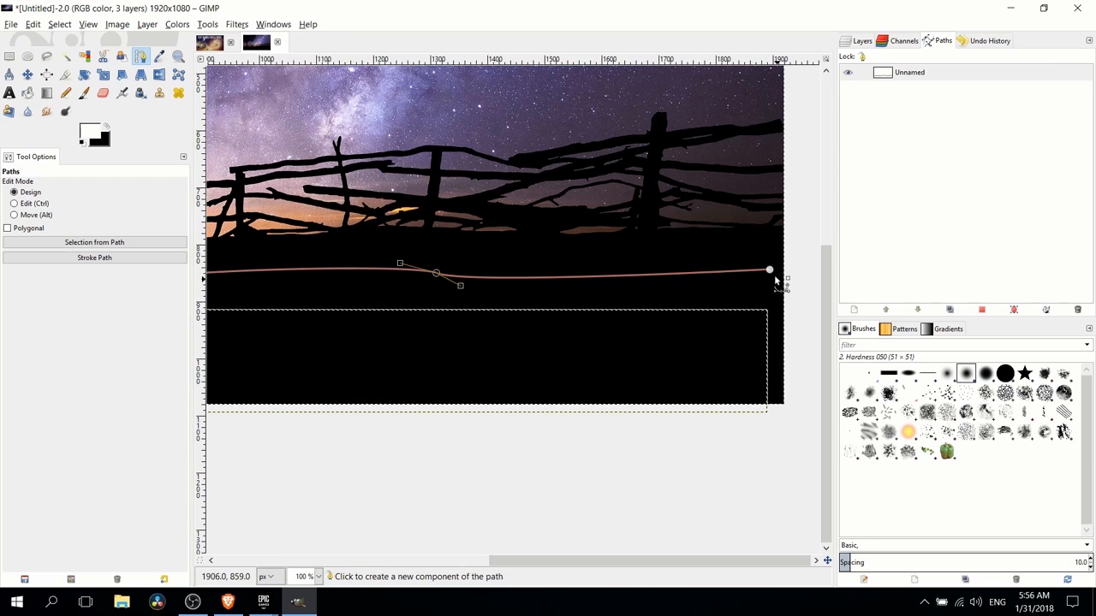
Lower the ground path's right end anchor and its third and second anchors slightly to even out the line.
left_click_drag(769, 271, 769, 278)
scroll(453, 280, "left", 5)
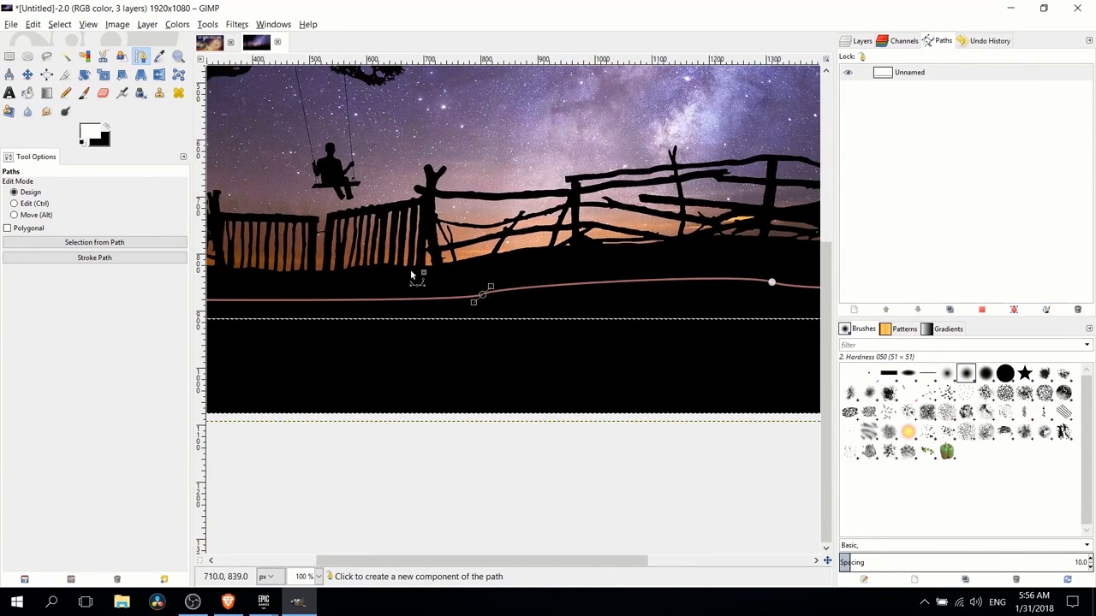
scroll(485, 291, "left", 3)
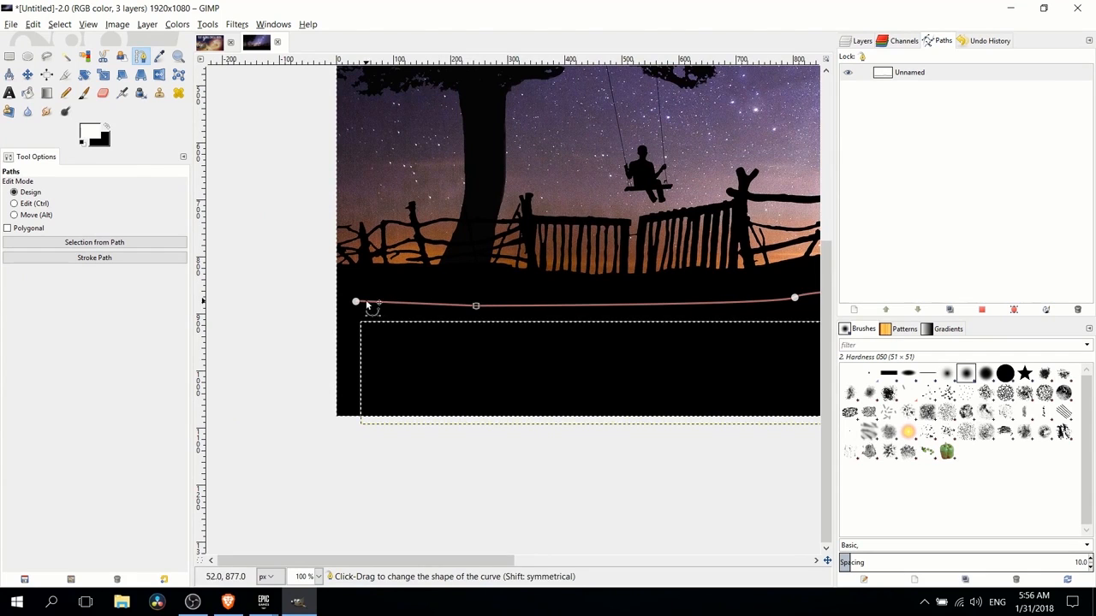
Apply Text along Path to the caption text layer using the adjusted ground path.
left_click(859, 40)
scroll(589, 161, "right", 2)
left_click(941, 104)
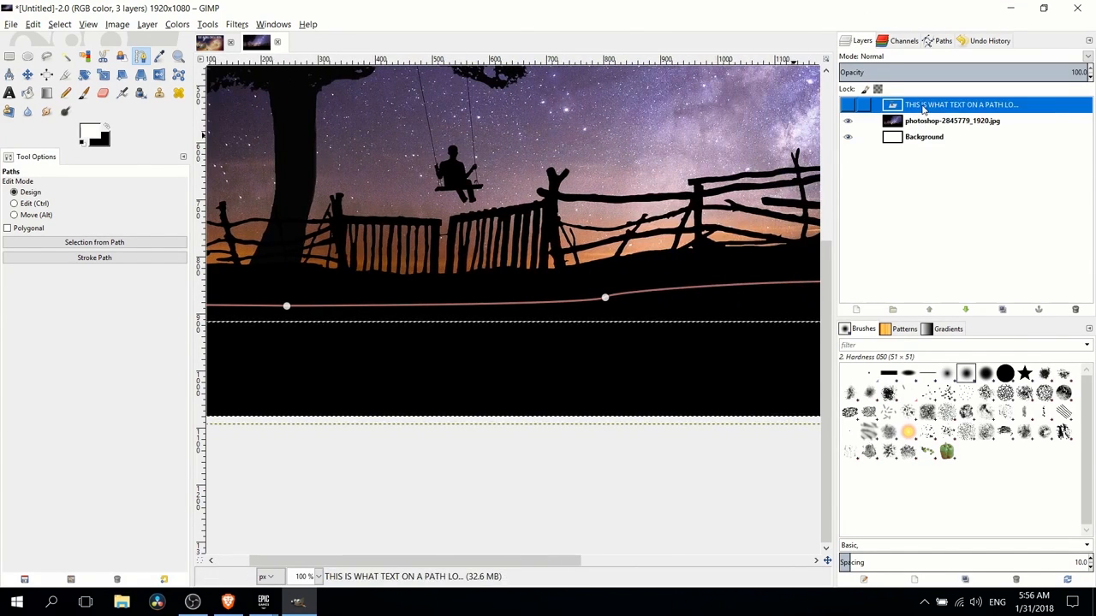
right_click(924, 105)
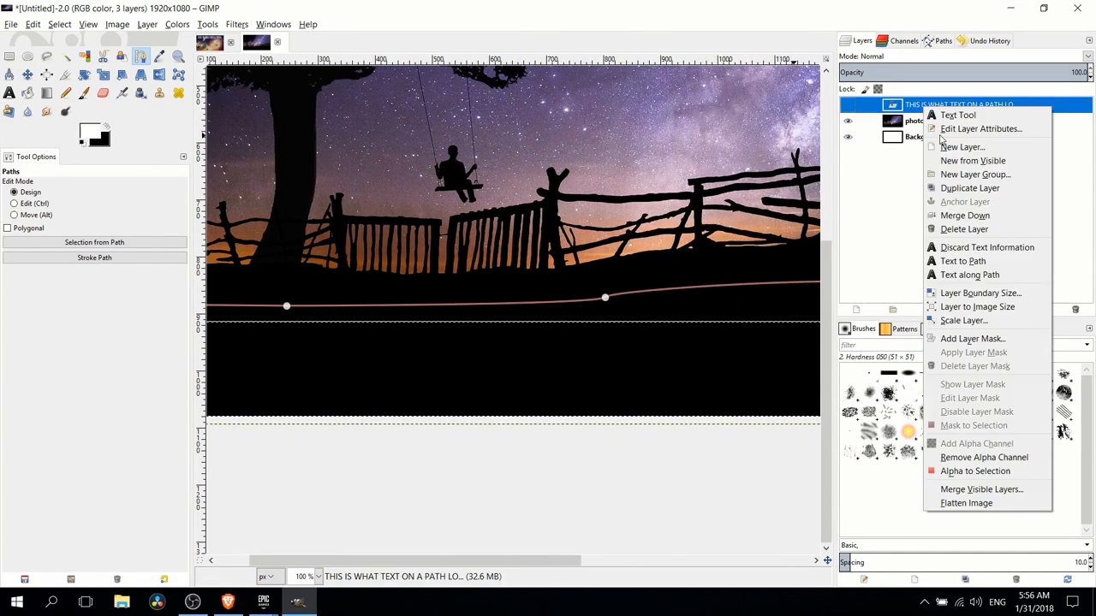
left_click(970, 275)
Examine the new caption outlines along the ground path for distorted letters, from TEXT to LIKE.
scroll(565, 202, "right", 2)
scroll(565, 201, "right", 1)
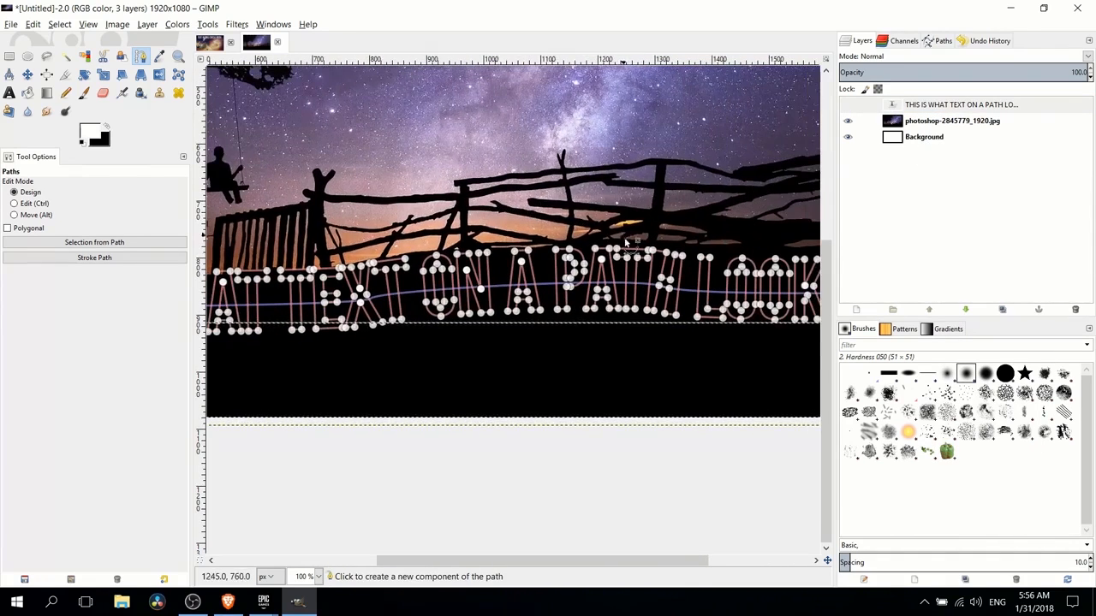
scroll(556, 210, "left", 2)
scroll(541, 229, "right", 3)
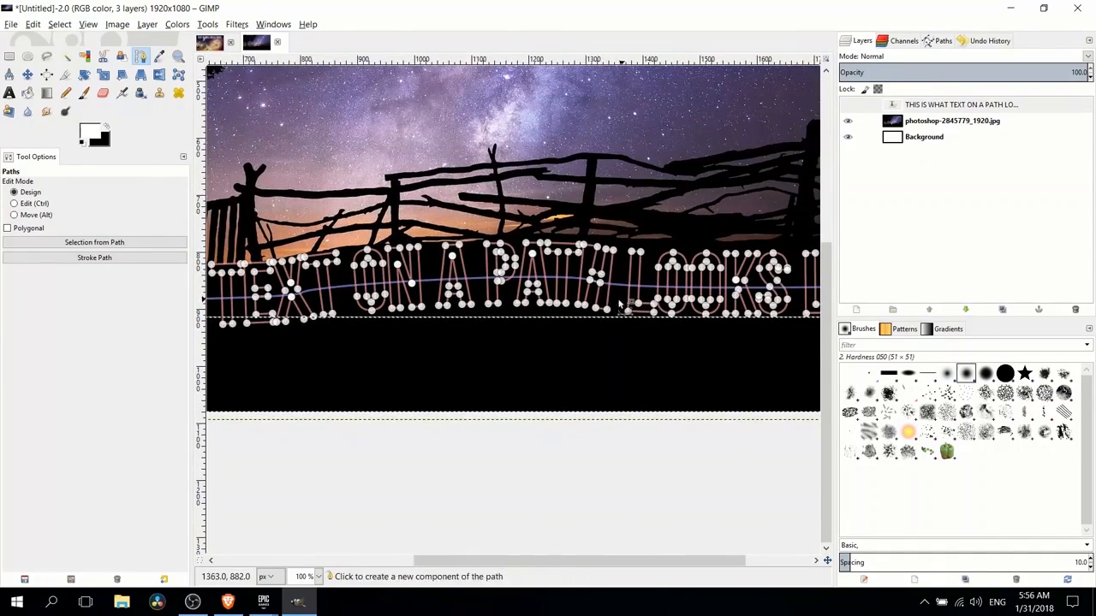
scroll(584, 206, "right", 4)
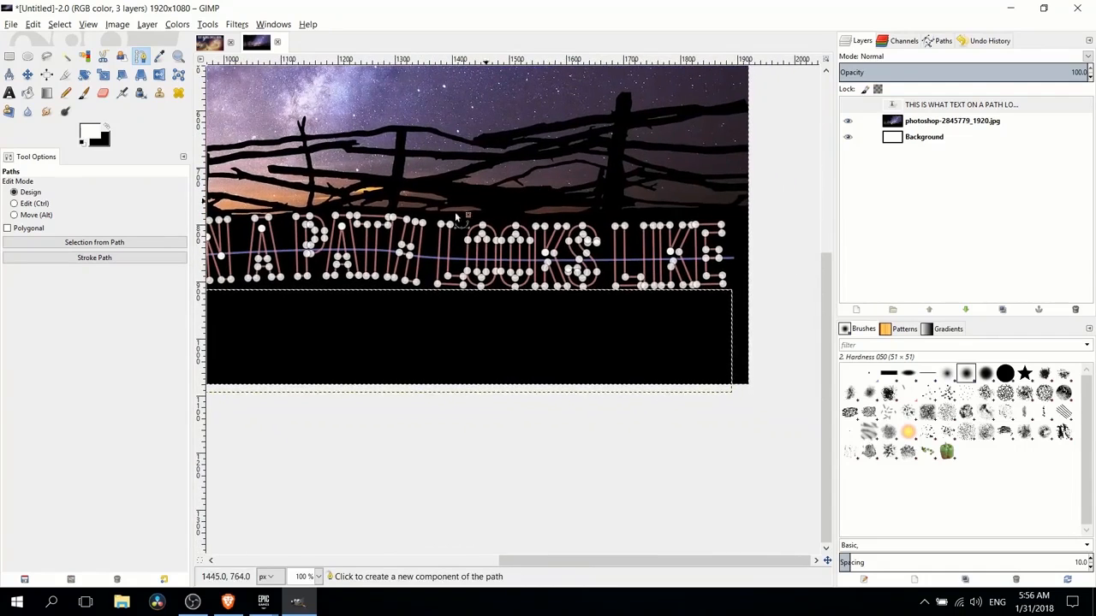
scroll(698, 210, "left", 8)
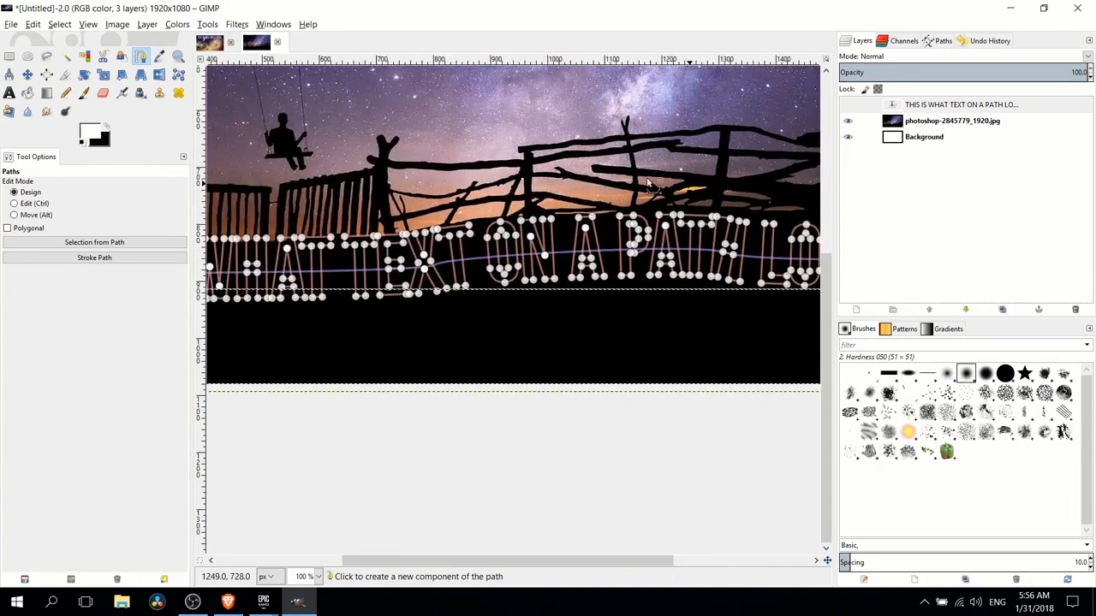
scroll(698, 211, "down", 1)
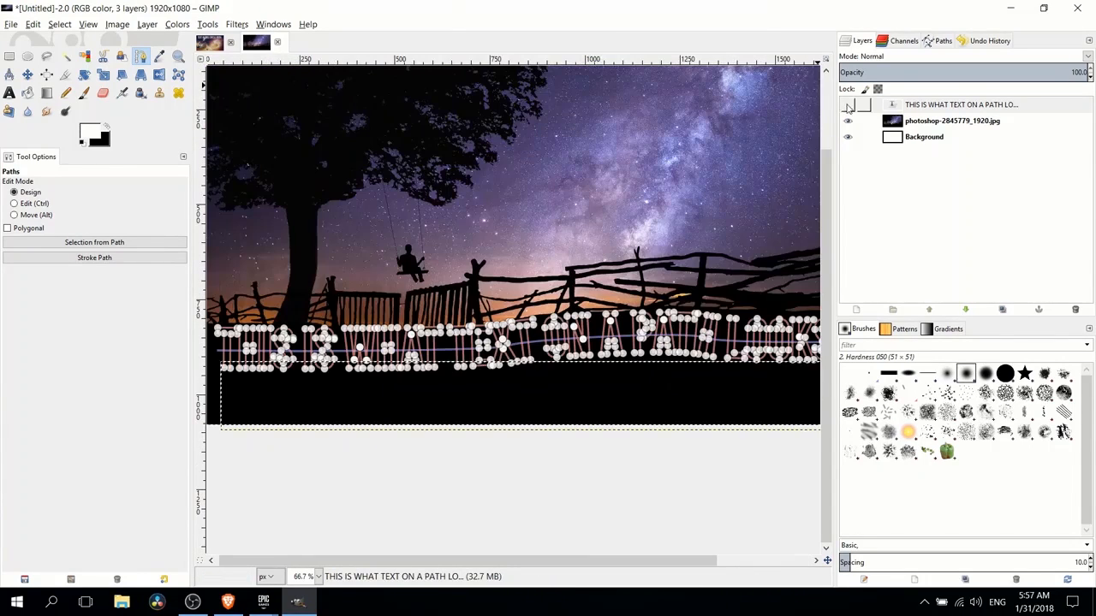
Convert the text outline path to a selection.
left_click(941, 41)
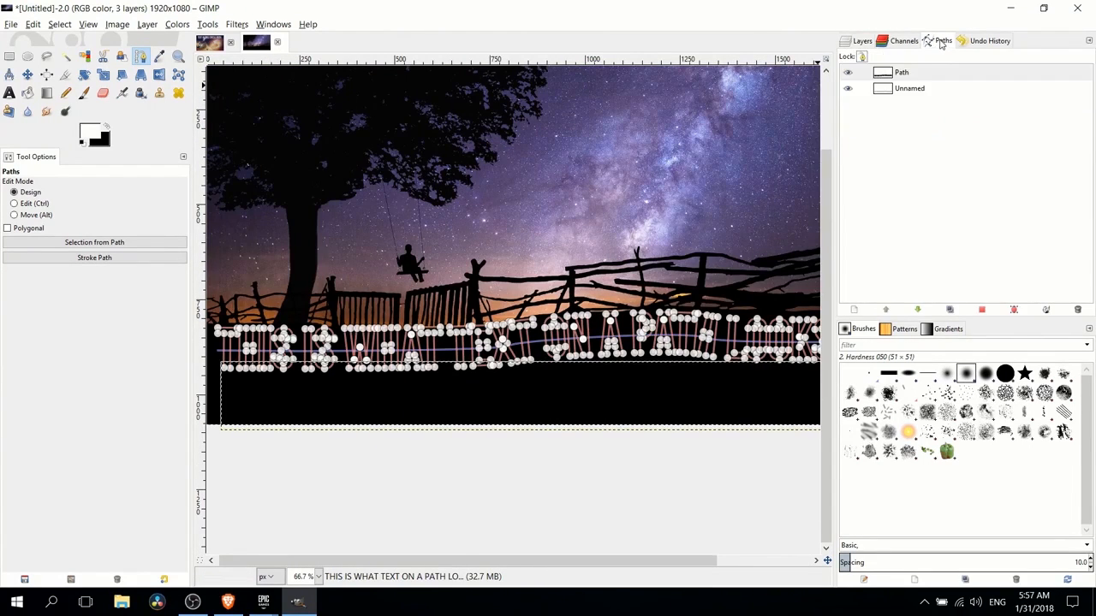
right_click(911, 77)
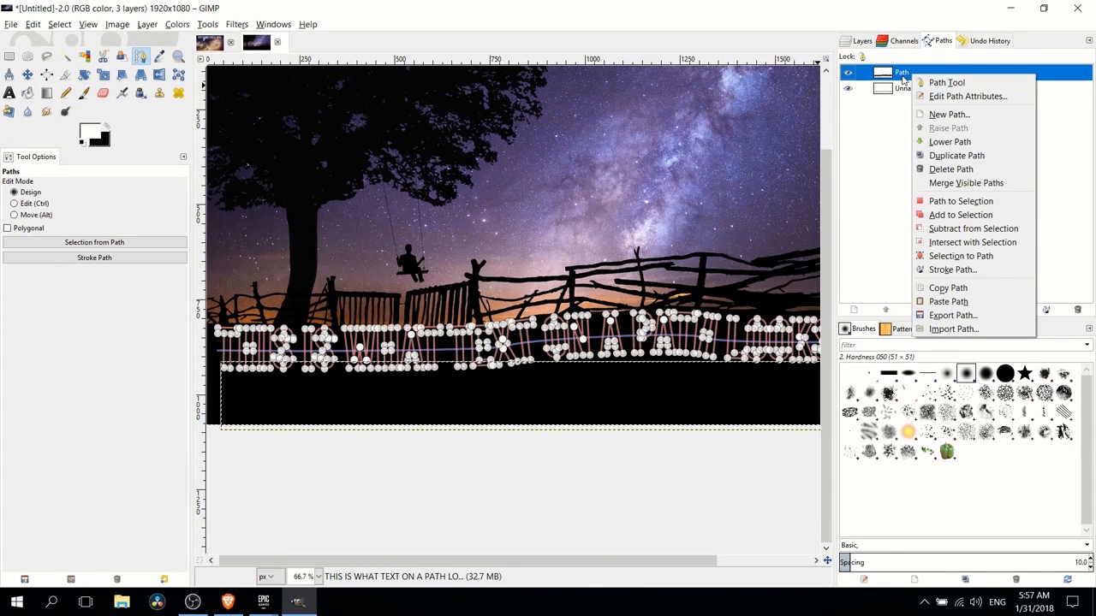
left_click(967, 205)
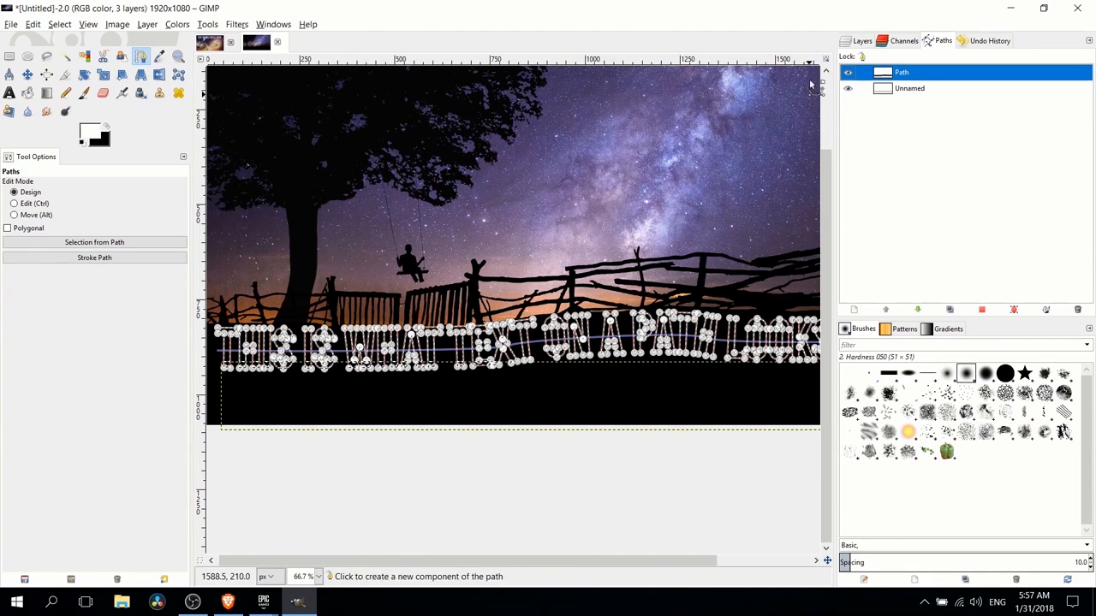
Add a new transparent layer above the caption text layer.
left_click(848, 43)
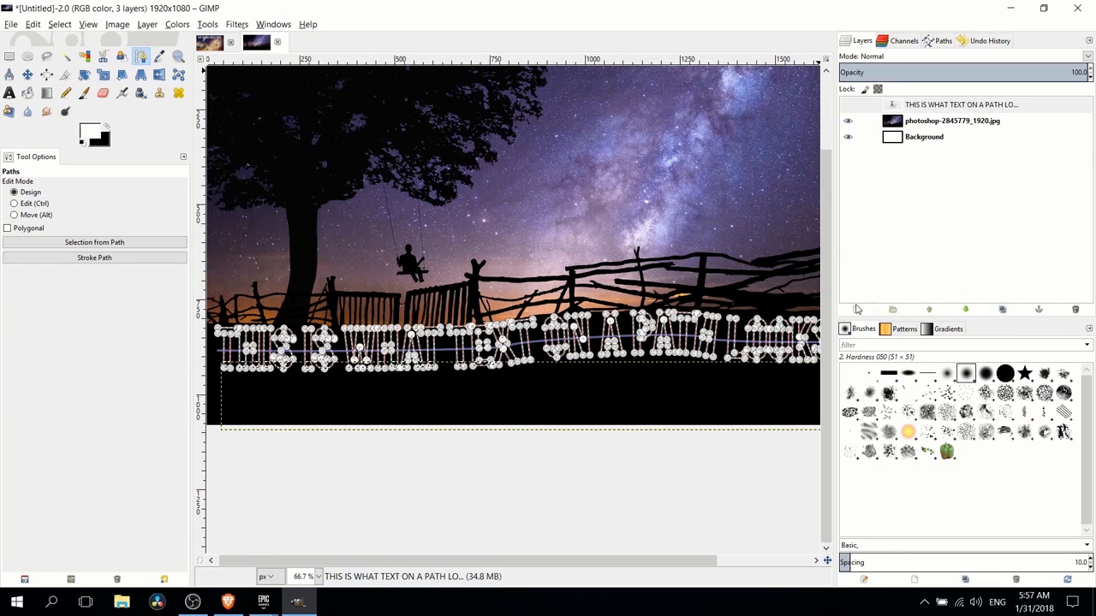
left_click(856, 310)
left_click(861, 413)
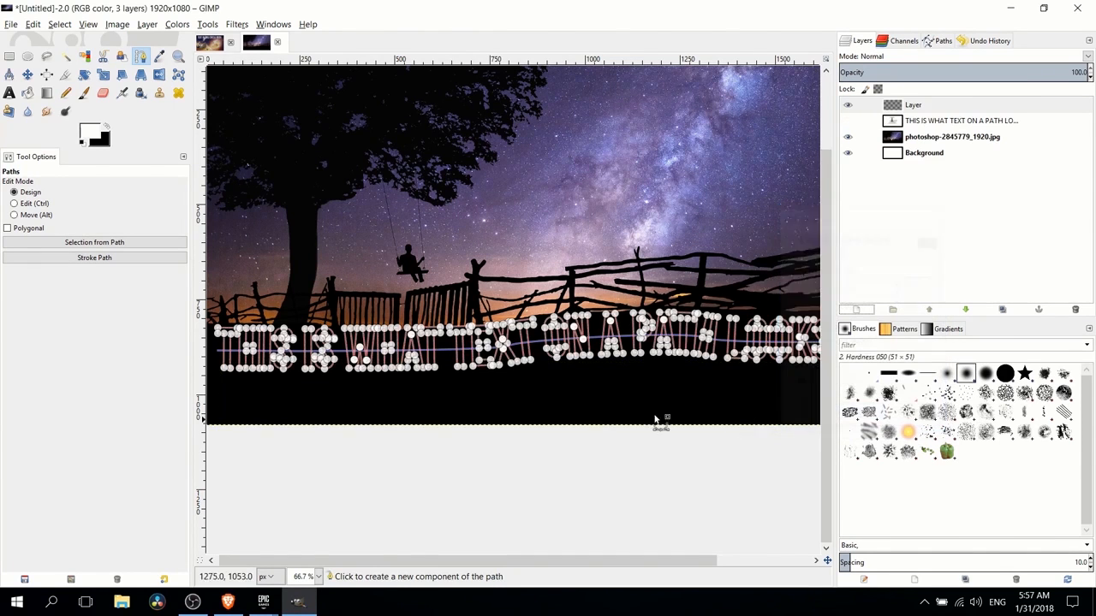
Fill the selected caption lettering with white on the new layer using Bucket Fill.
key("1")
key("2")
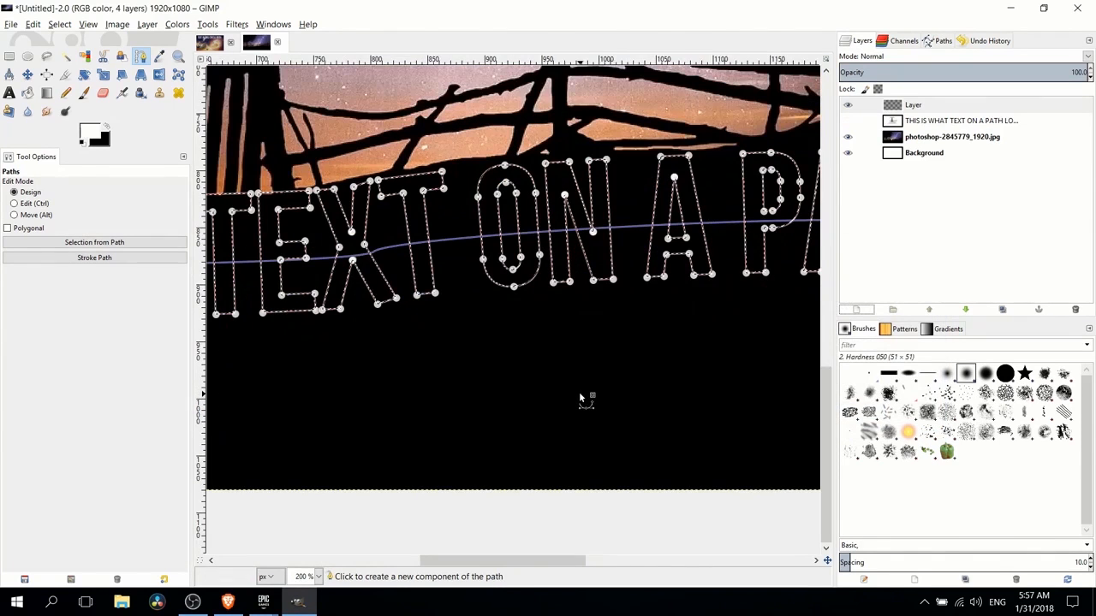
left_click(26, 94)
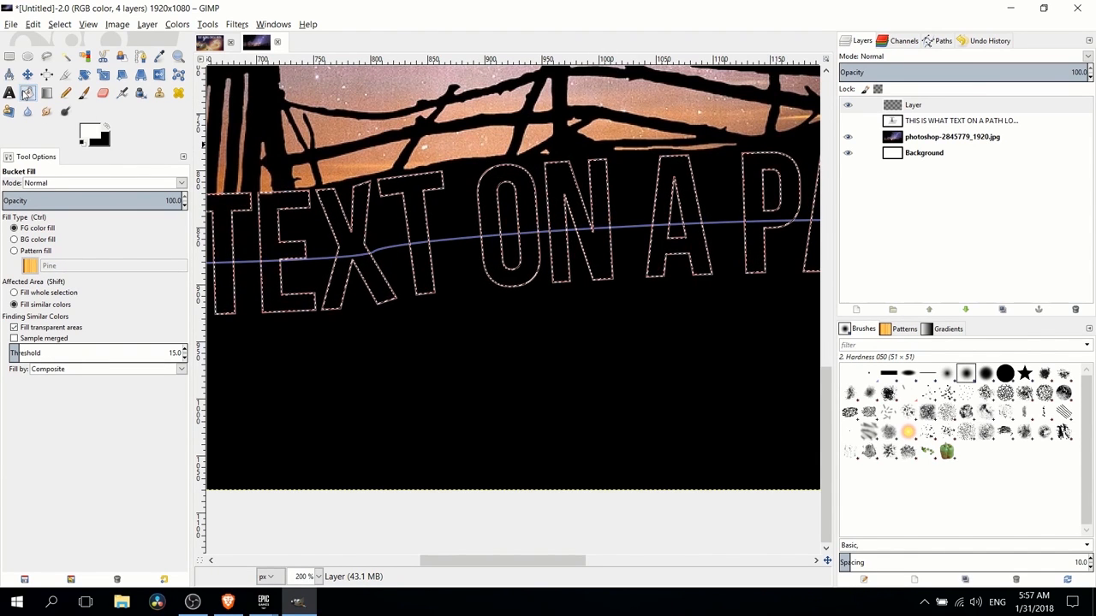
key("x")
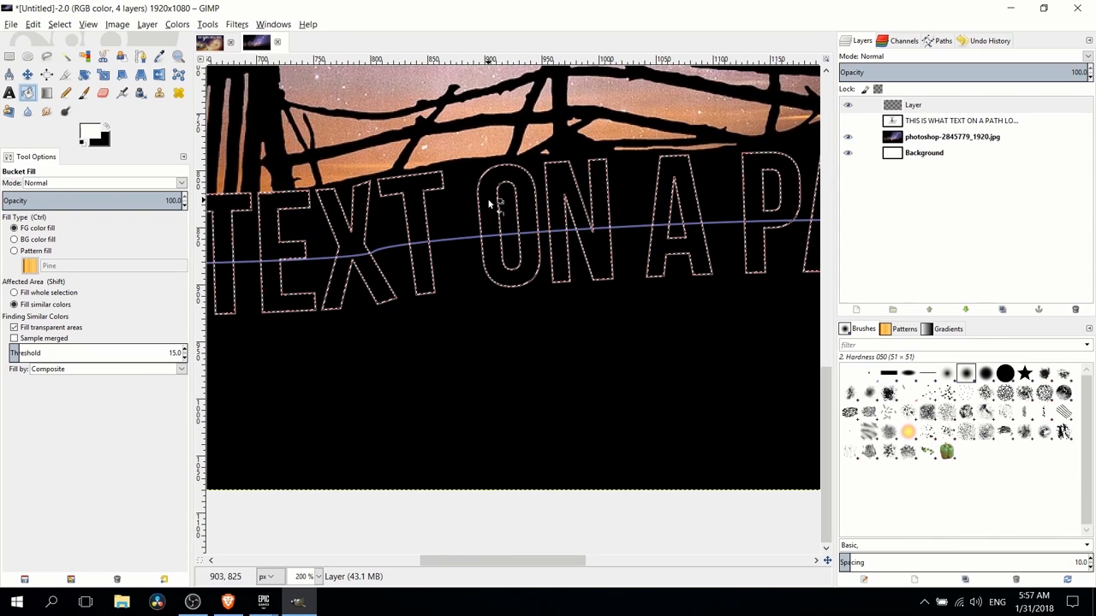
left_click(487, 204)
scroll(518, 208, "down", 5)
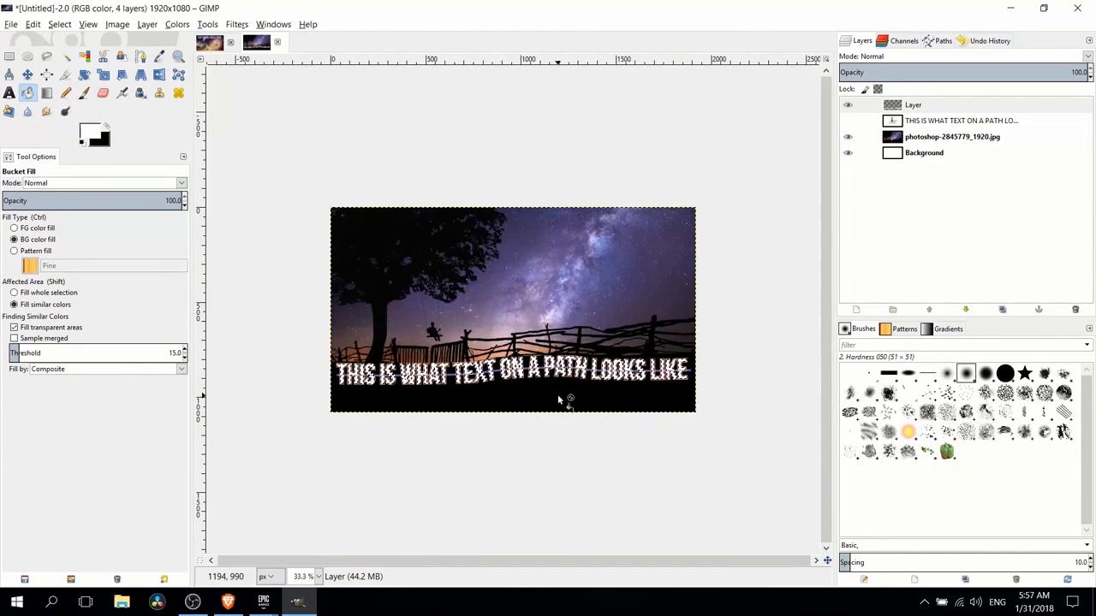
Clear the lettering selection and hide both the text outline path and the ground path.
left_click_drag(559, 327, 556, 319)
left_click(9, 56)
left_click(468, 161)
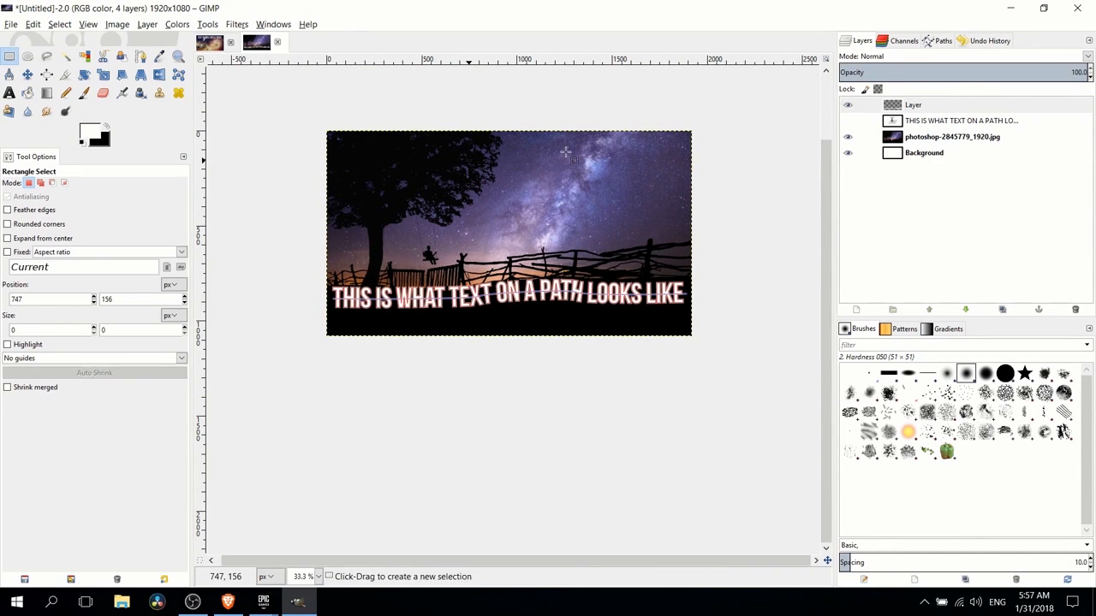
left_click(936, 41)
left_click(860, 73)
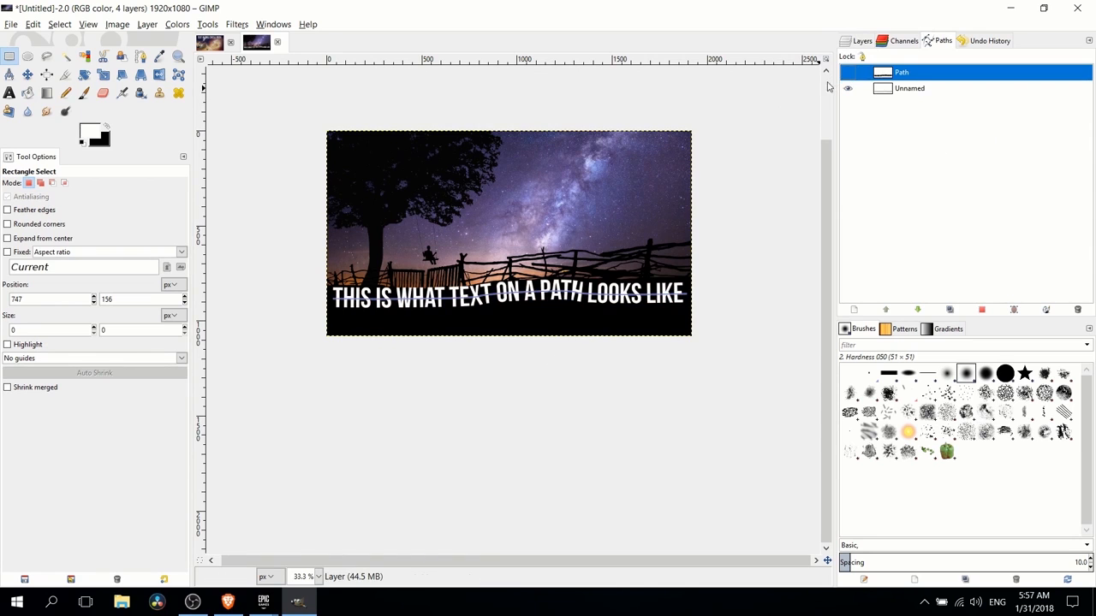
left_click(849, 89)
left_click(856, 41)
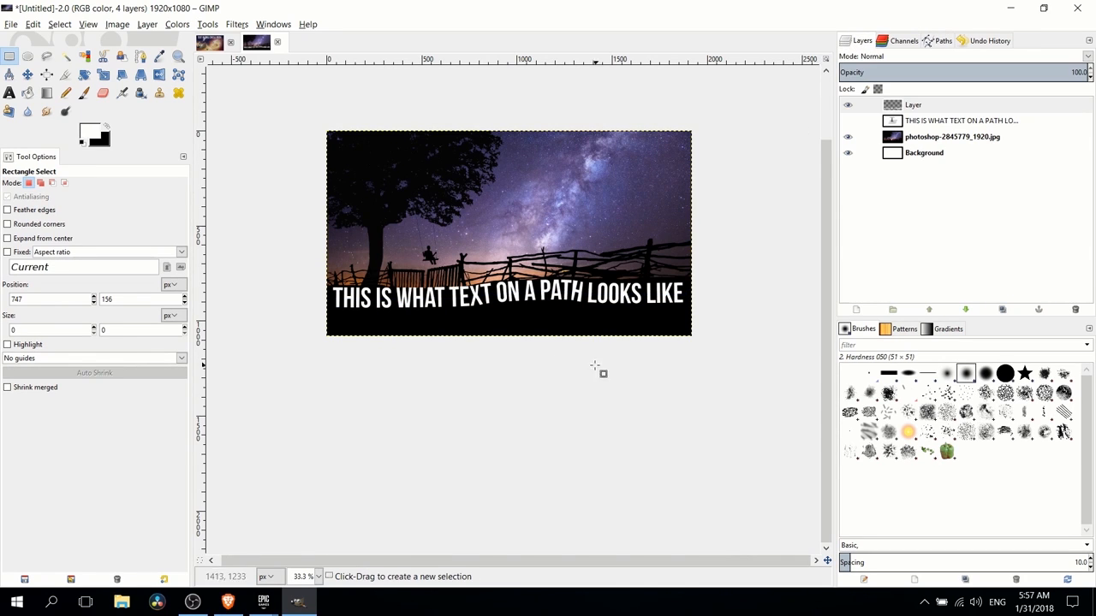
Check the white curved caption against the ground and delete its filled layer.
key("plus")
scroll(633, 257, "down", 1)
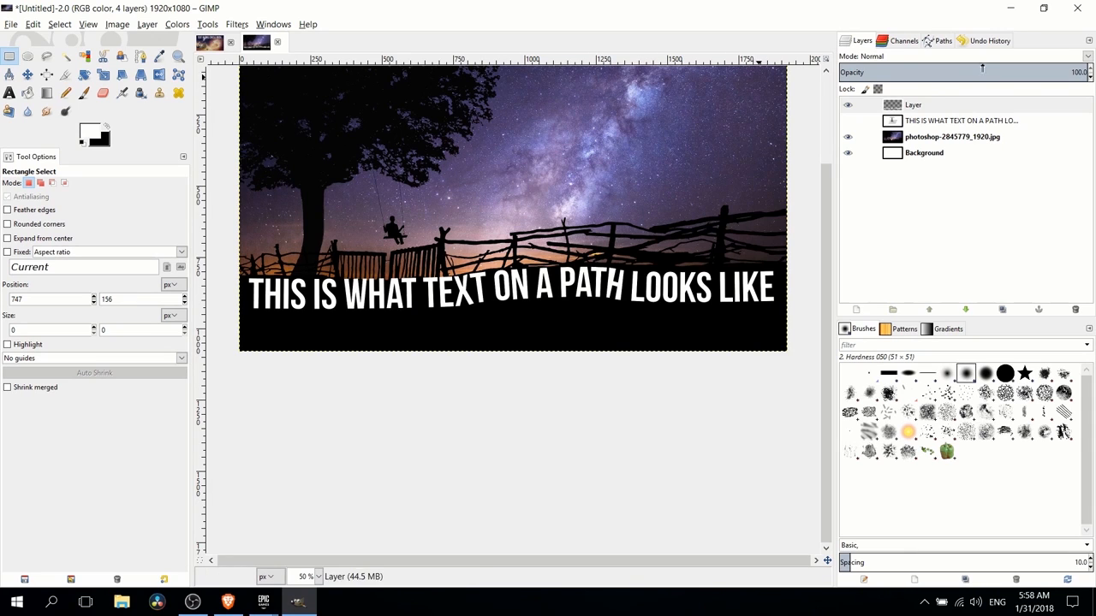
left_click(927, 109)
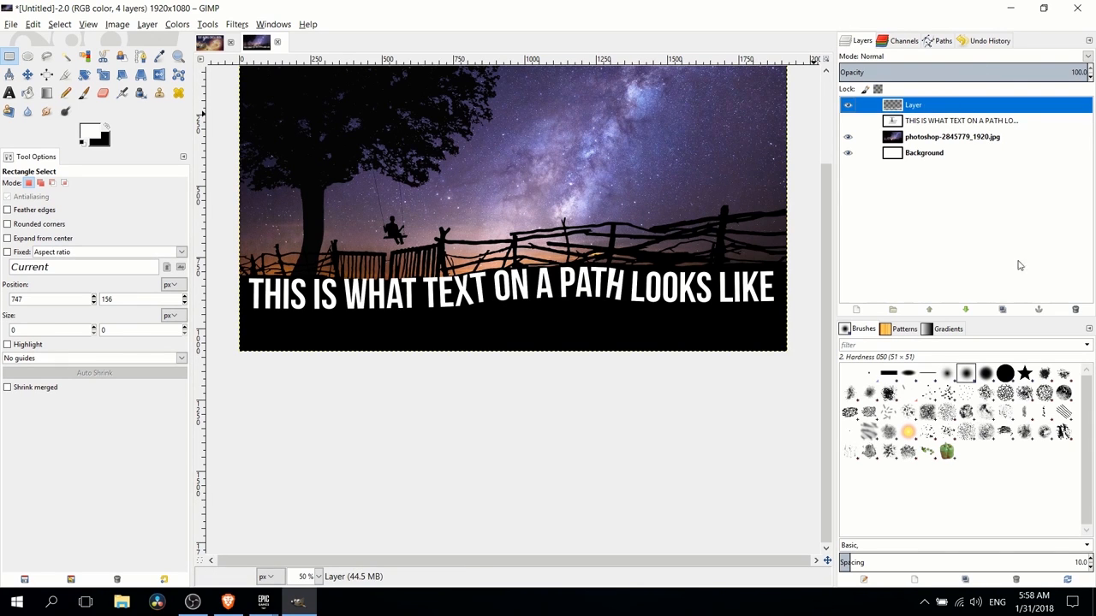
left_click(1075, 309)
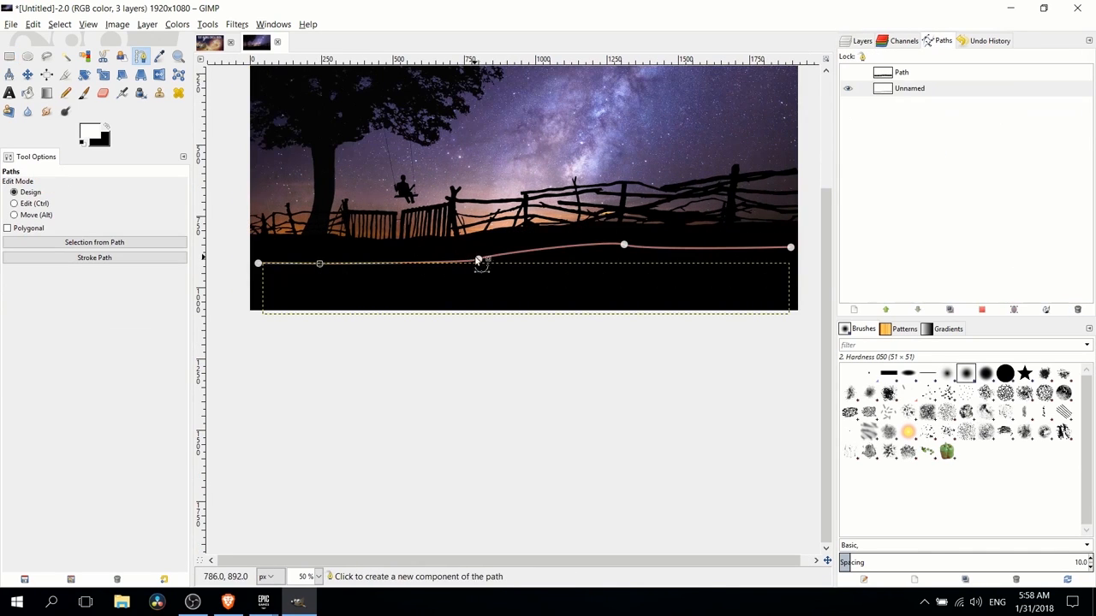
Lower the ground path's third, fourth and right end anchors to reduce the bends.
left_click_drag(477, 259, 472, 265)
left_click_drag(624, 249, 622, 253)
Delete the leftover text outline path and select the ground path.
left_click(866, 42)
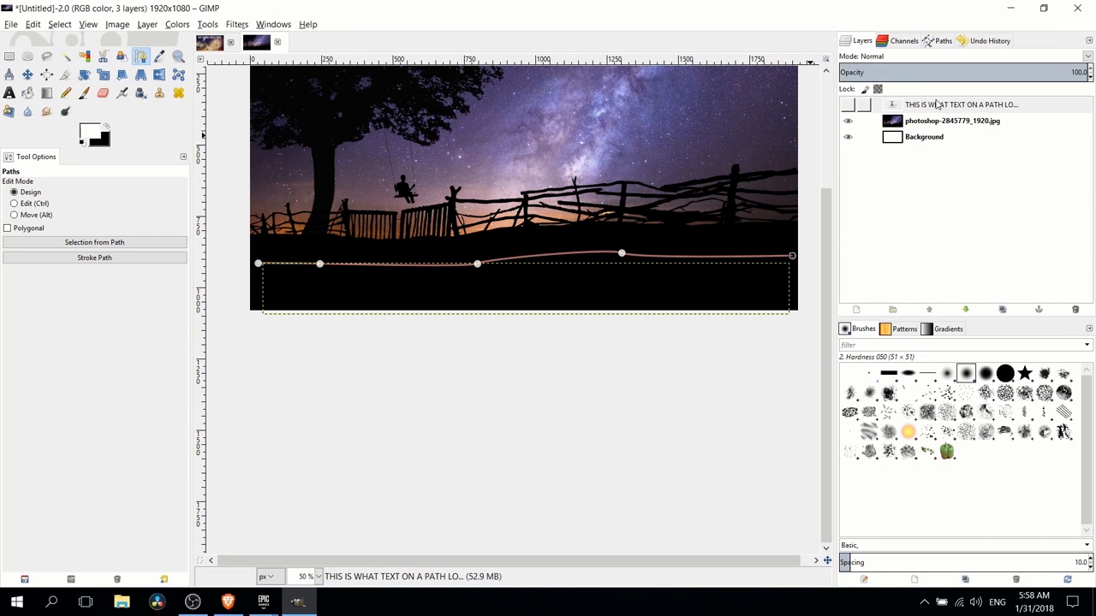
right_click(936, 109)
left_click(928, 36)
left_click(932, 44)
left_click(926, 89)
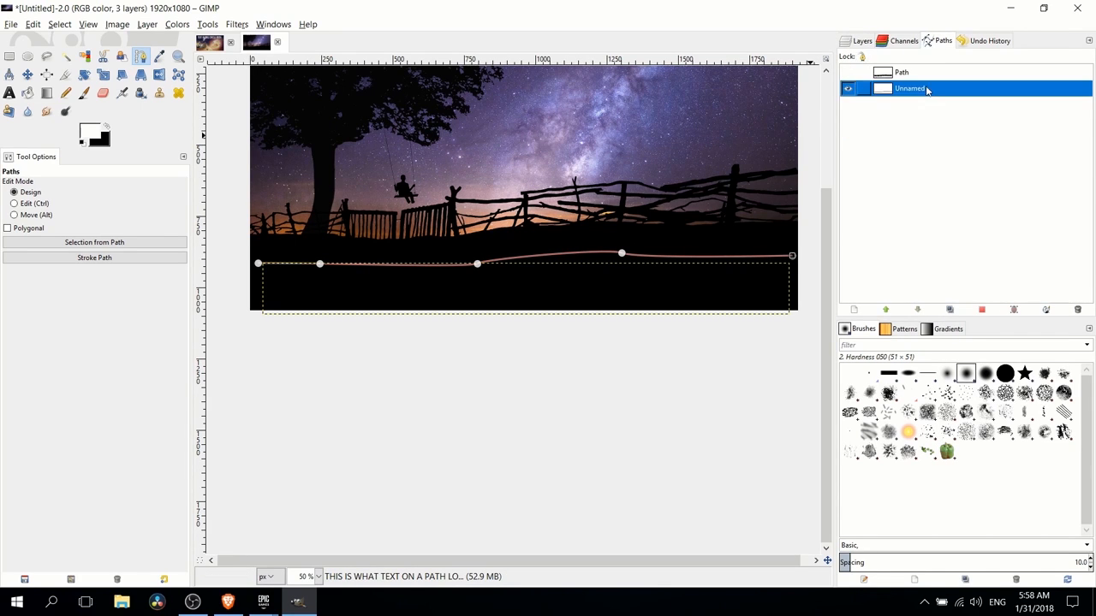
double_click(911, 74)
left_click(1077, 310)
left_click(909, 75)
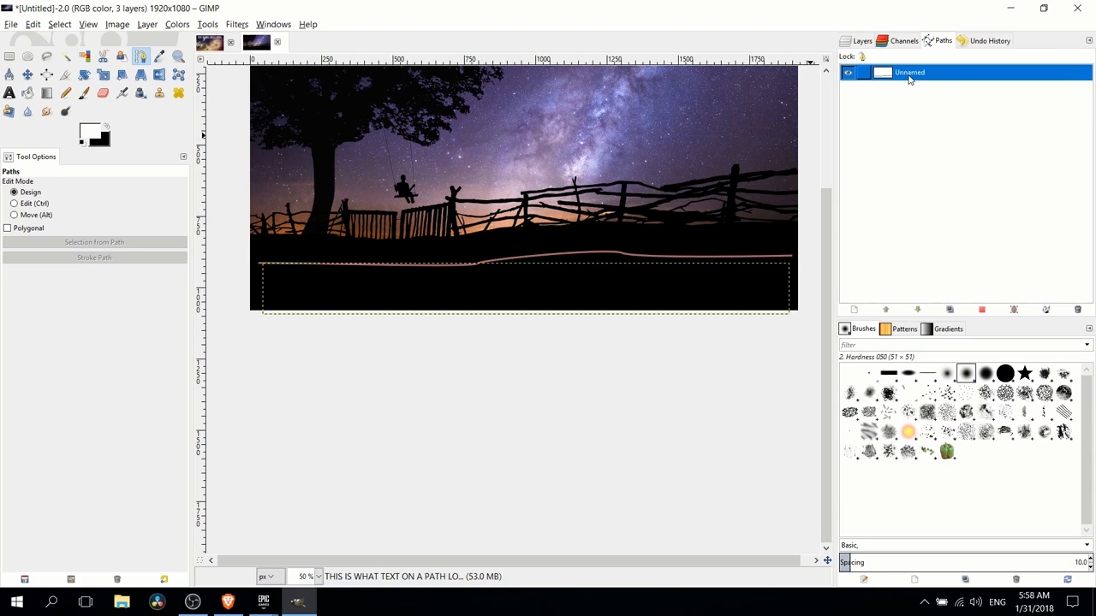
Run Text along Path on the hidden caption text layer so it follows the adjusted ground path.
left_click(864, 42)
key("plus")
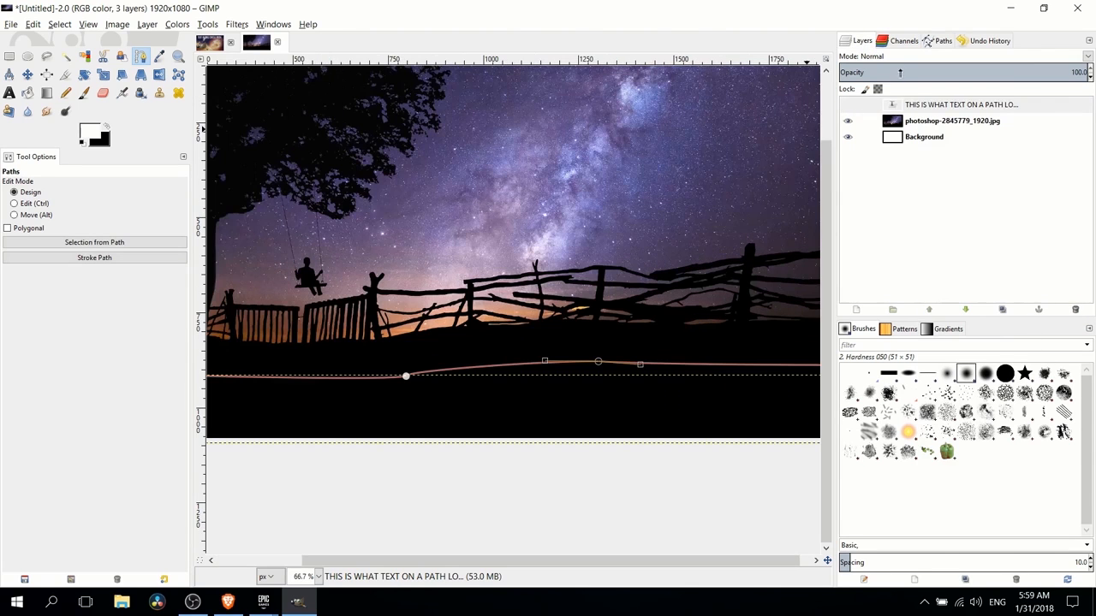
left_click(927, 107)
right_click(927, 106)
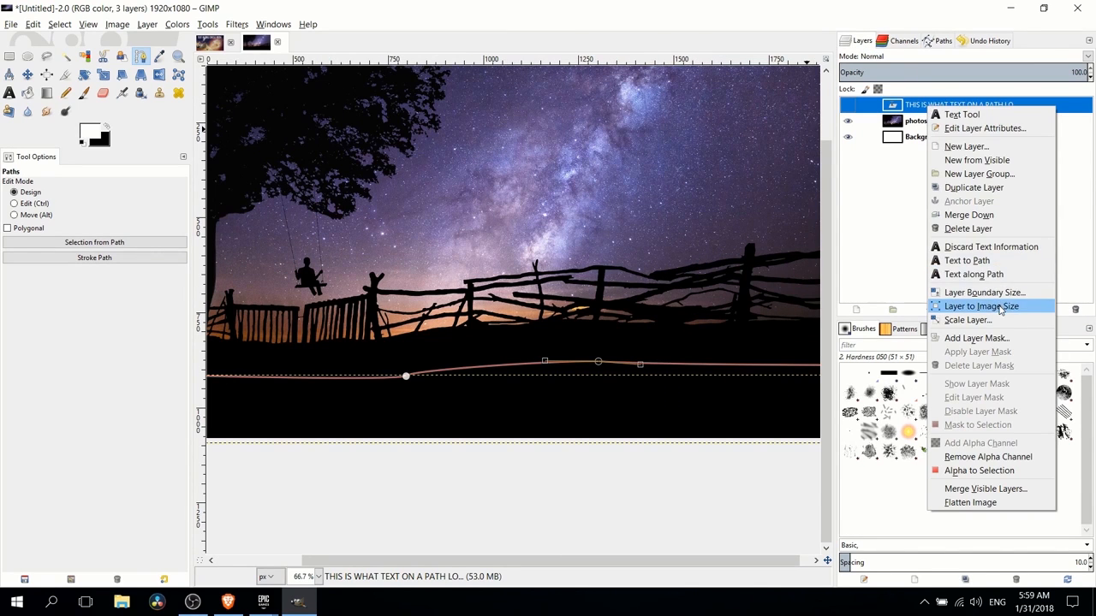
left_click(1000, 275)
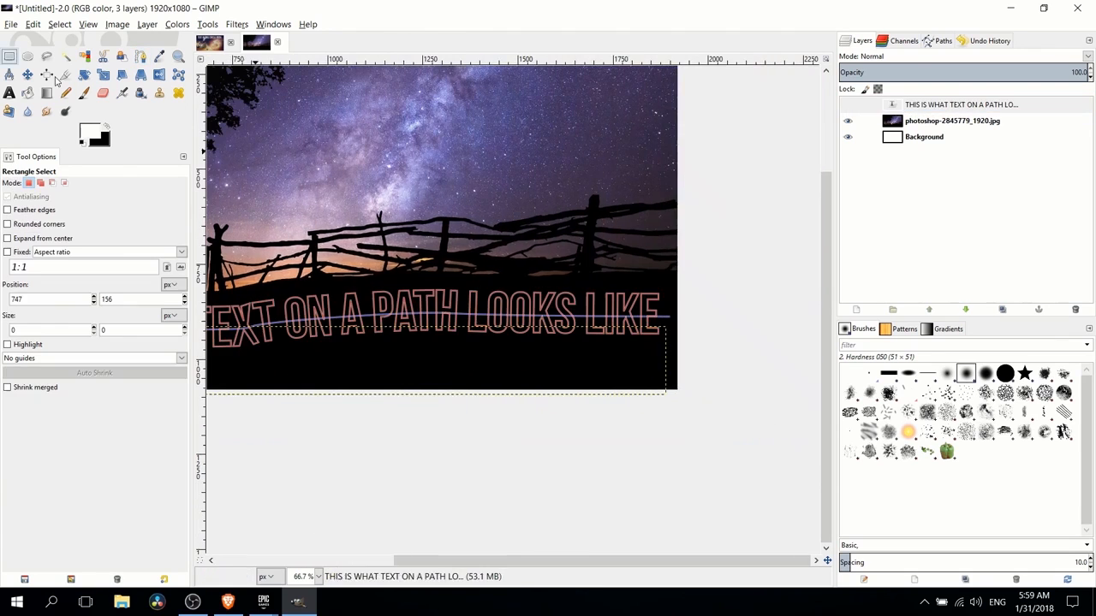
Hide the ground path and convert the new text outline path into a selection.
left_click_drag(453, 269, 523, 219)
left_click(938, 41)
left_click(922, 88)
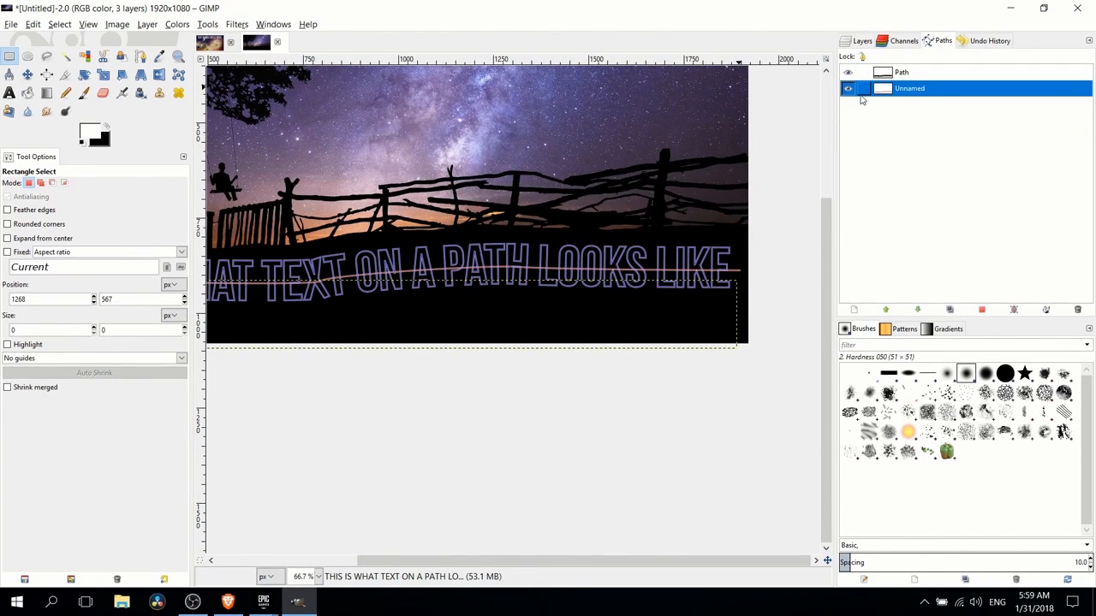
left_click(847, 90)
left_click_drag(800, 120, 874, 105)
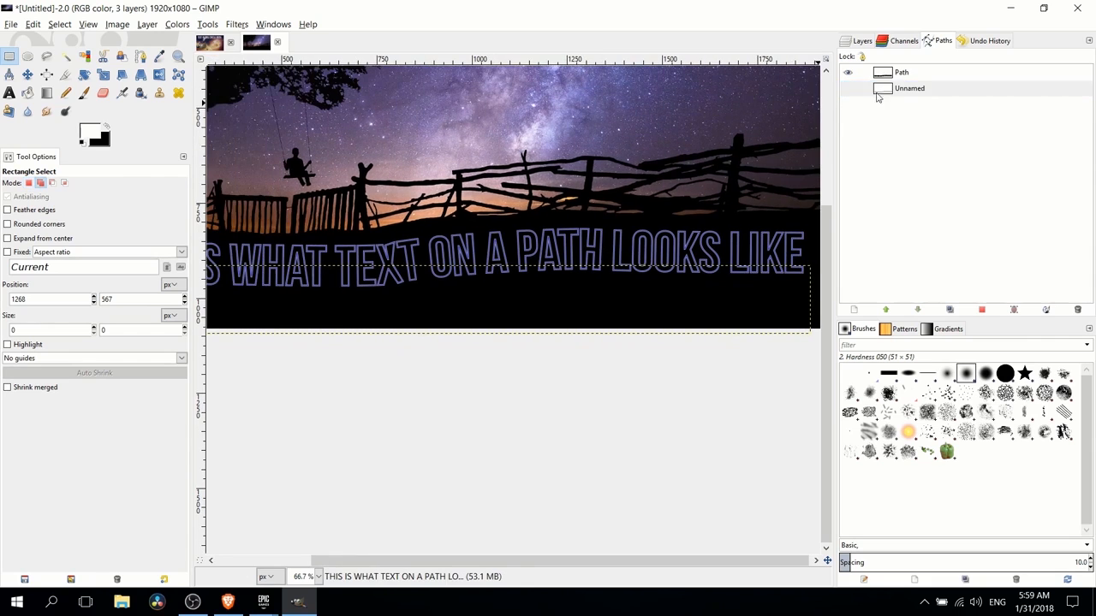
left_click(903, 72)
right_click(930, 72)
left_click(968, 196)
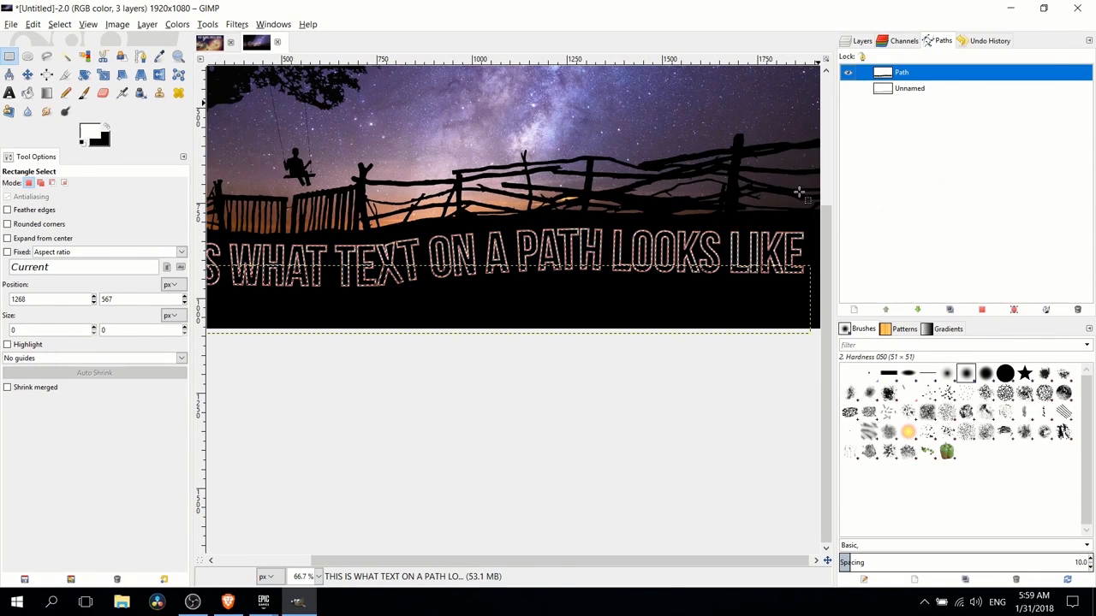
Add a transparent 1920 x 1080 px layer and fill the lettering selection on it with white using Bucket Fill.
scroll(586, 228, "up", 2)
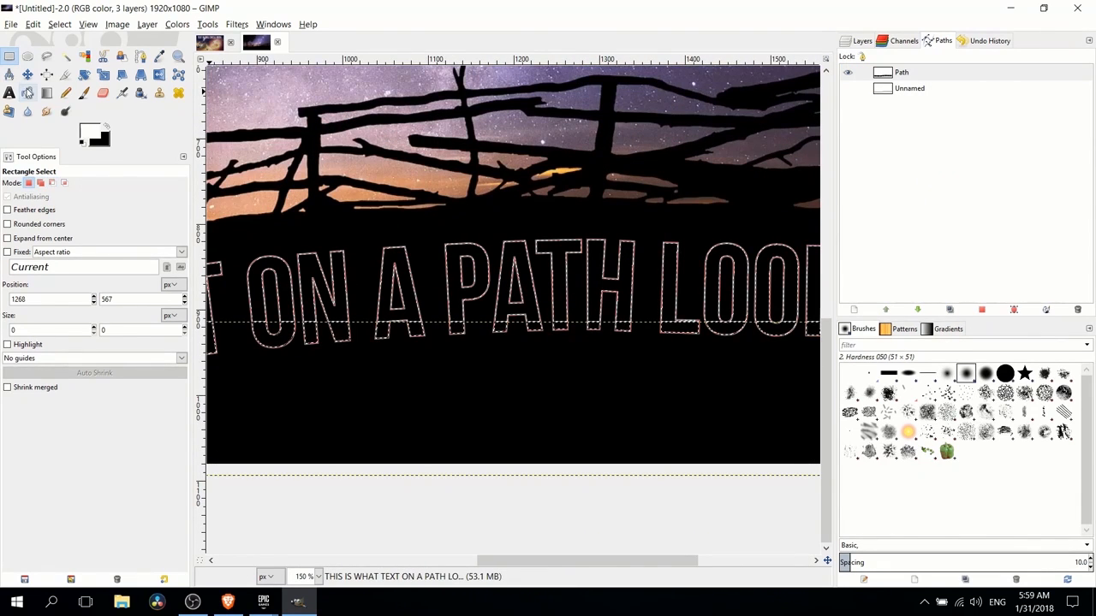
left_click(27, 93)
left_click(859, 41)
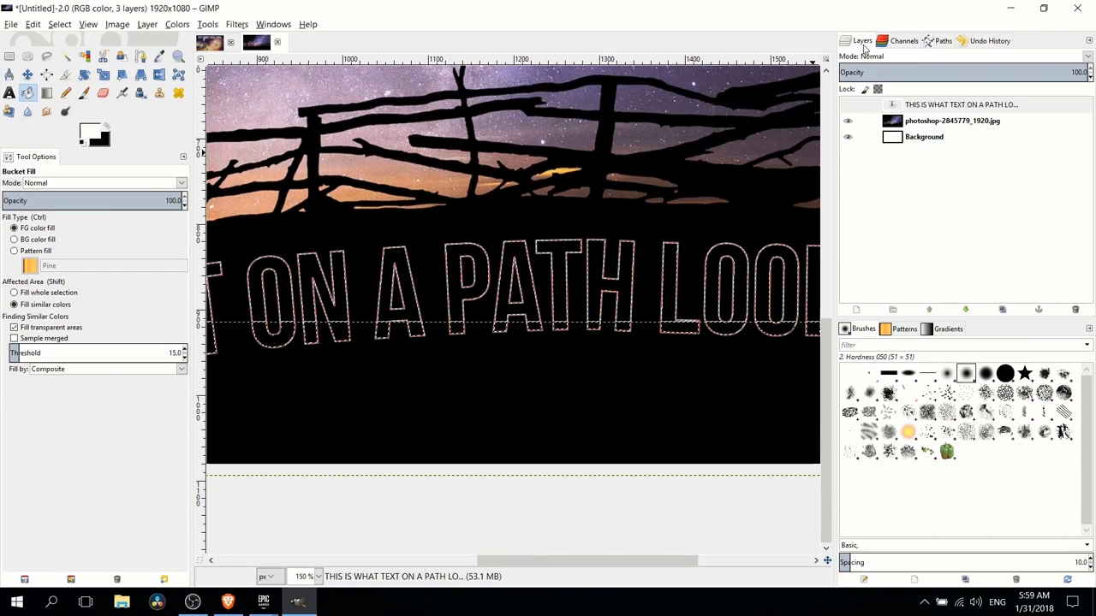
left_click(856, 310)
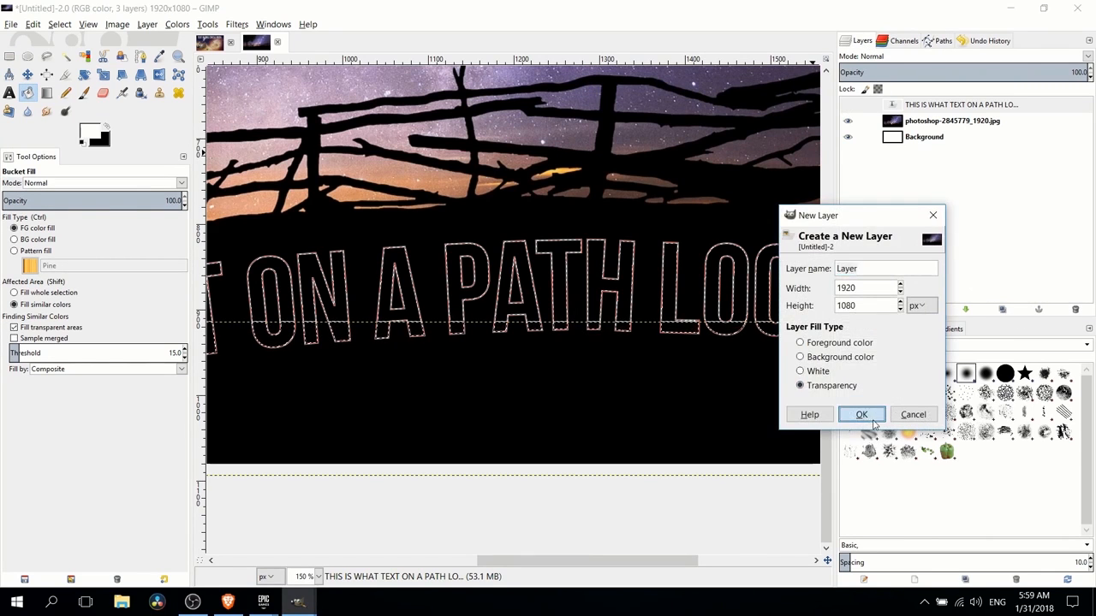
left_click(861, 414)
left_click(526, 274)
key("minus")
key("minus")
key("minus")
key("minus")
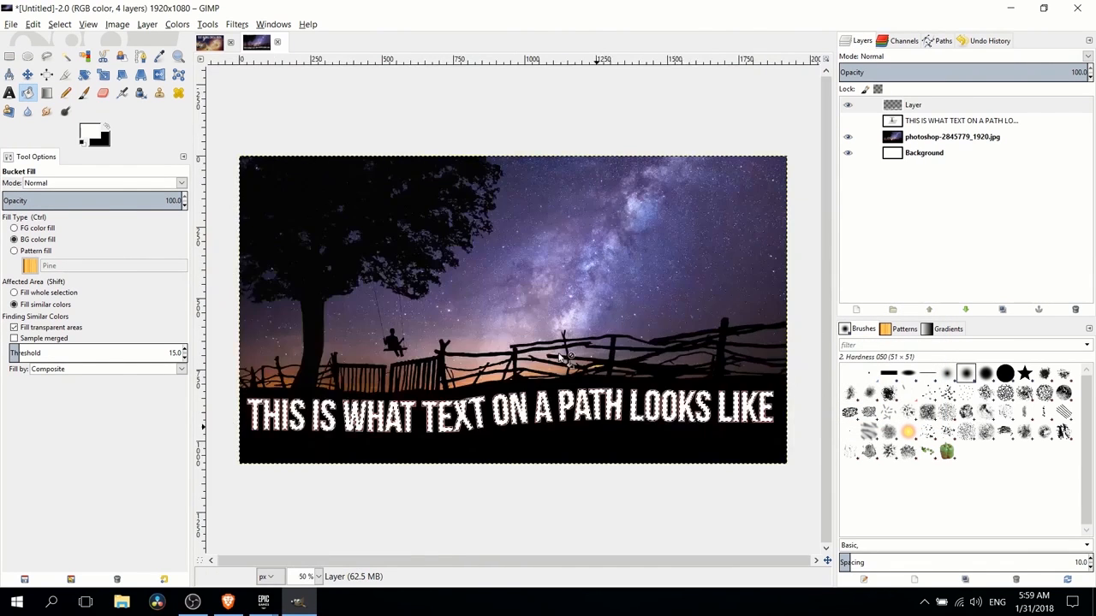
Clear the lettering selection and hide the text outline path.
left_click(9, 55)
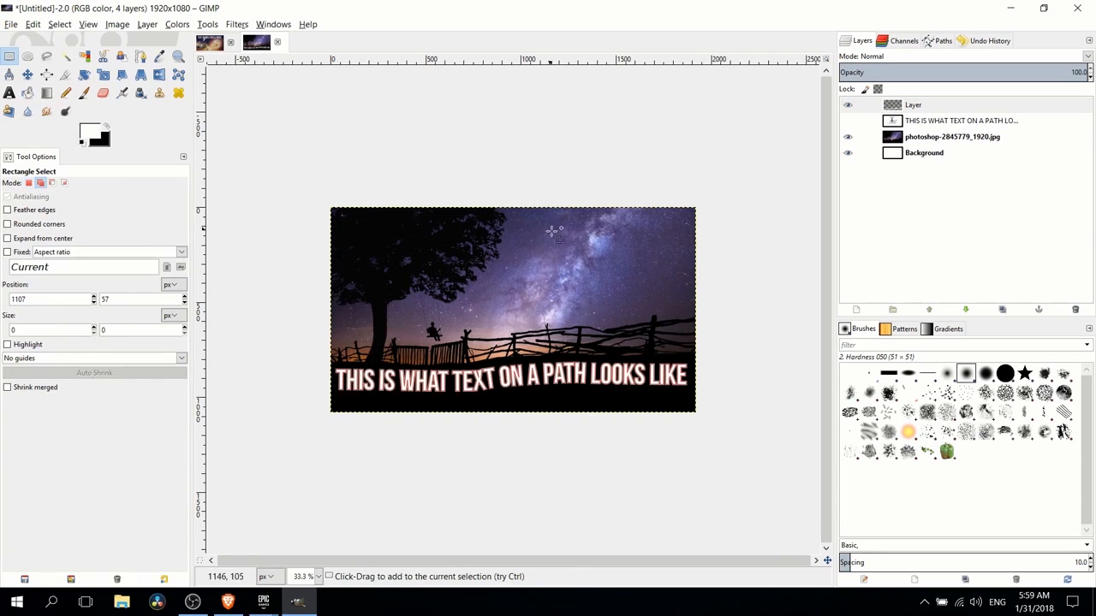
left_click_drag(555, 240, 576, 123)
left_click(942, 41)
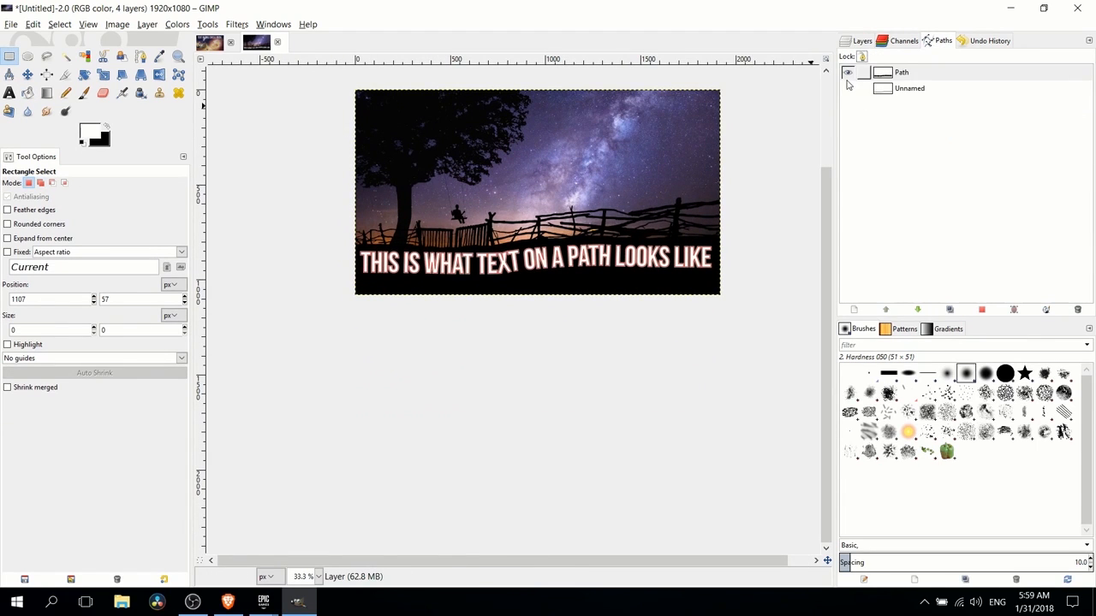
left_click(847, 74)
left_click_drag(652, 260, 672, 220)
Select the white lettering from its filled layer with Alpha to Selection.
left_click(867, 38)
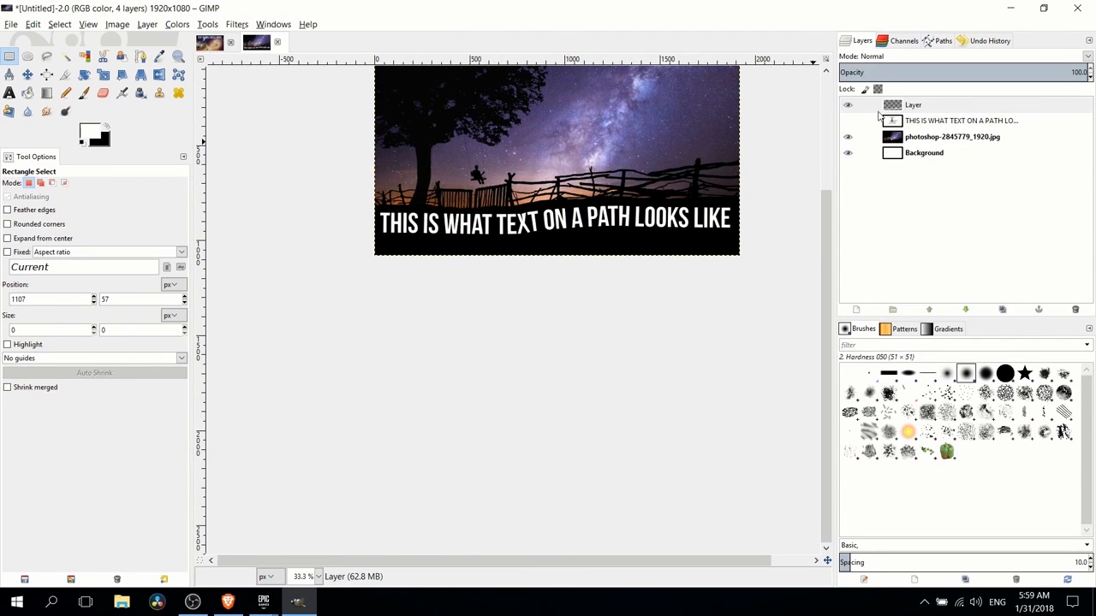
scroll(565, 174, "up", 1)
right_click(896, 107)
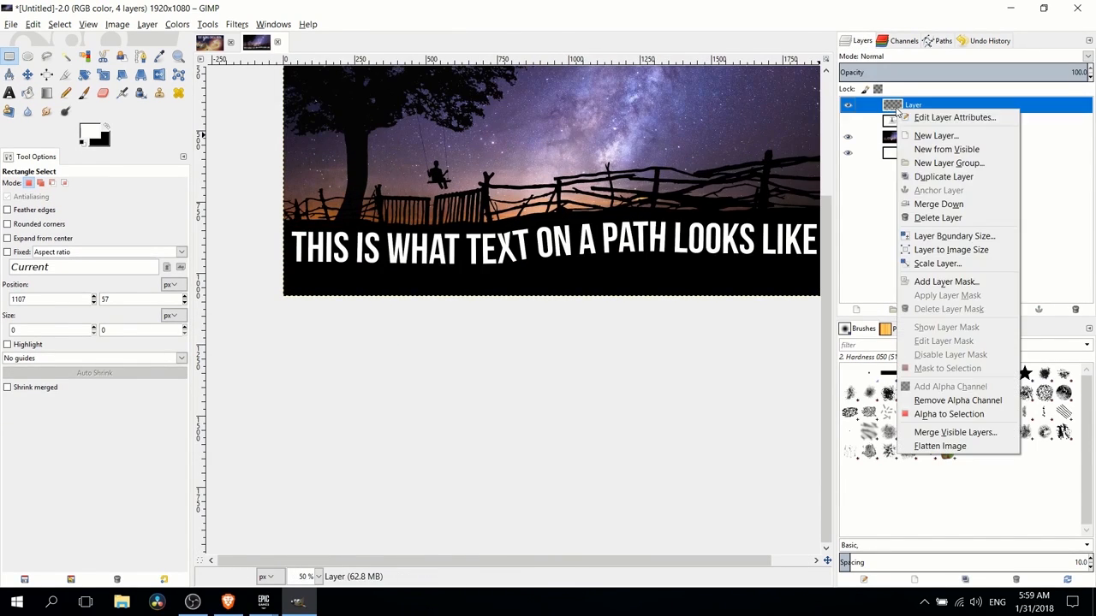
left_click(972, 417)
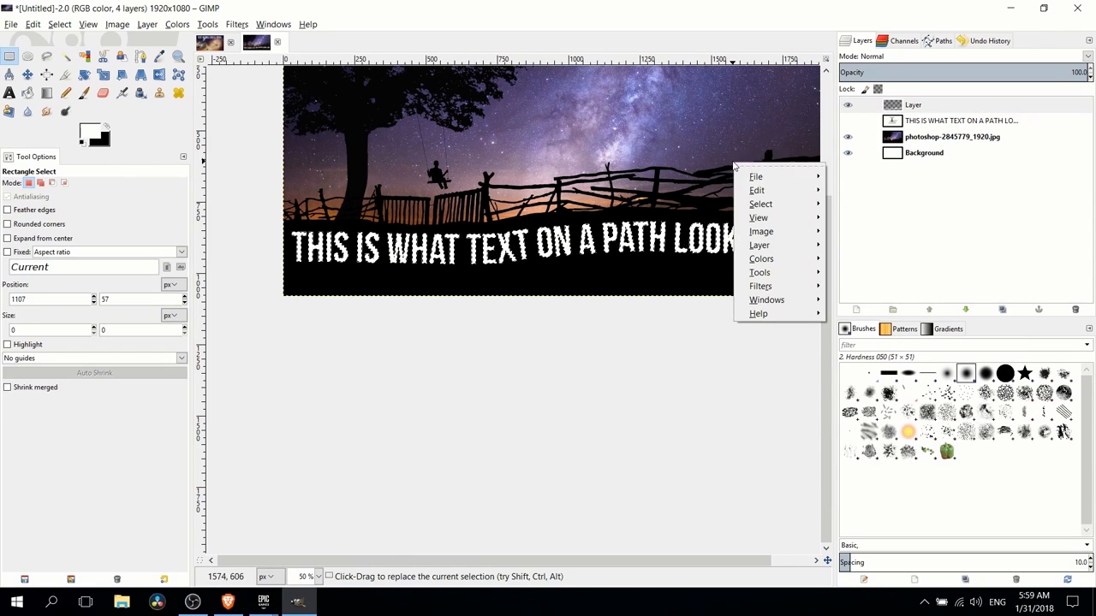
Stroke the text outline path with a 6 px antialiased solid line in red, and switch to the Rectangle Select tool.
right_click(736, 168)
mouse_move(752, 191)
left_click(873, 425)
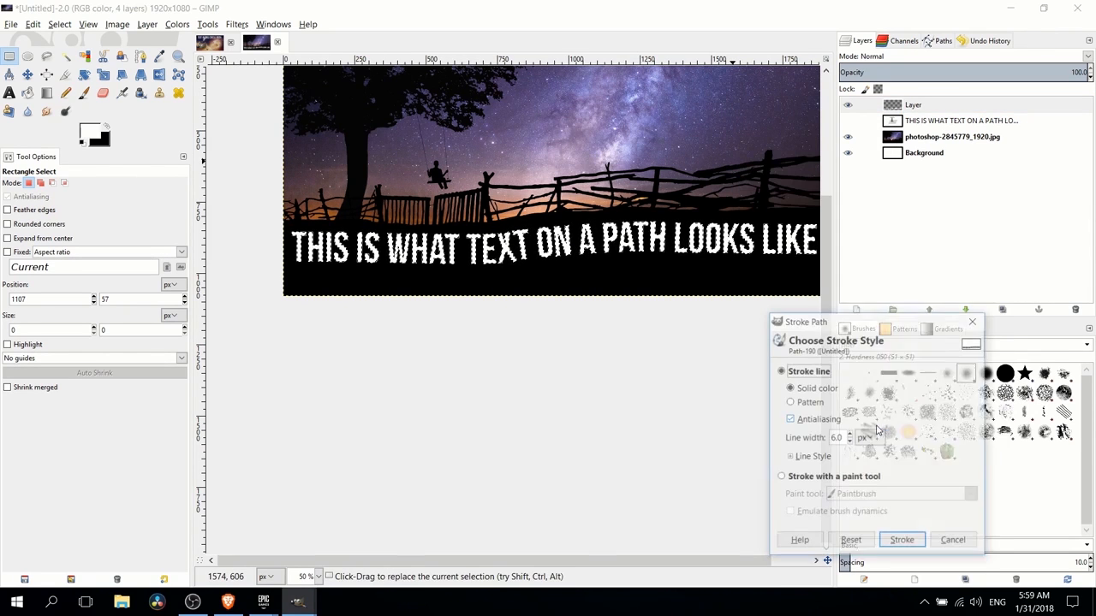
left_click(107, 126)
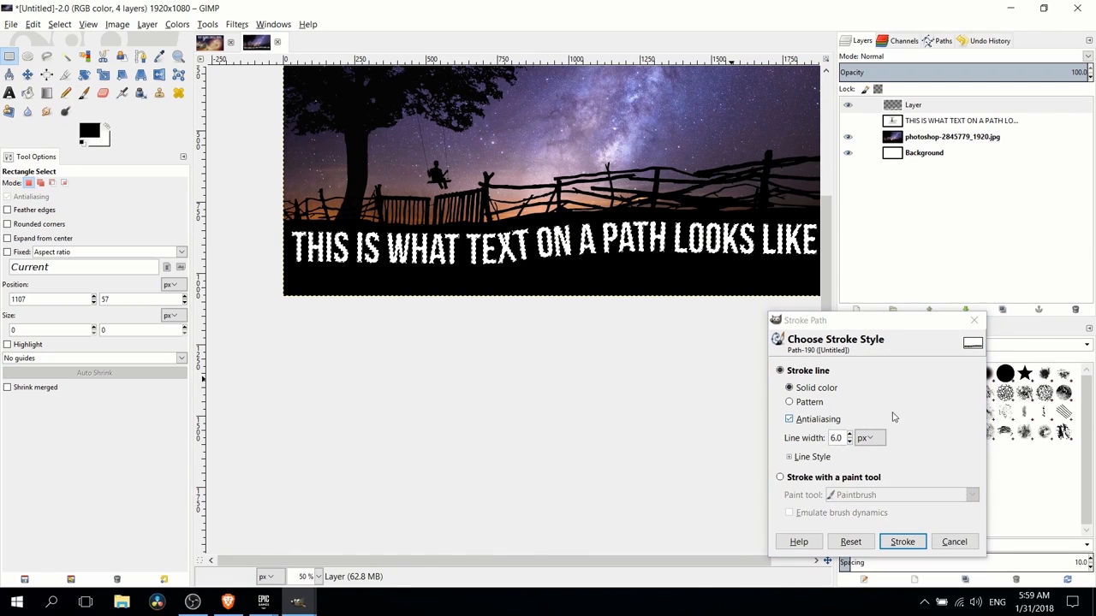
left_click(87, 134)
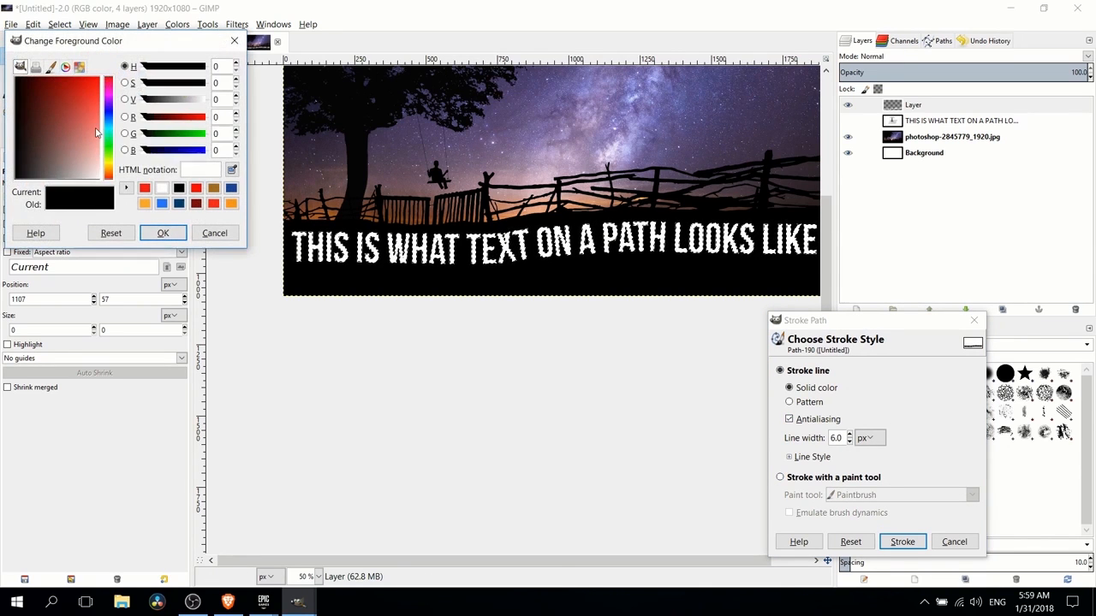
left_click(141, 186)
left_click(163, 234)
left_click(900, 542)
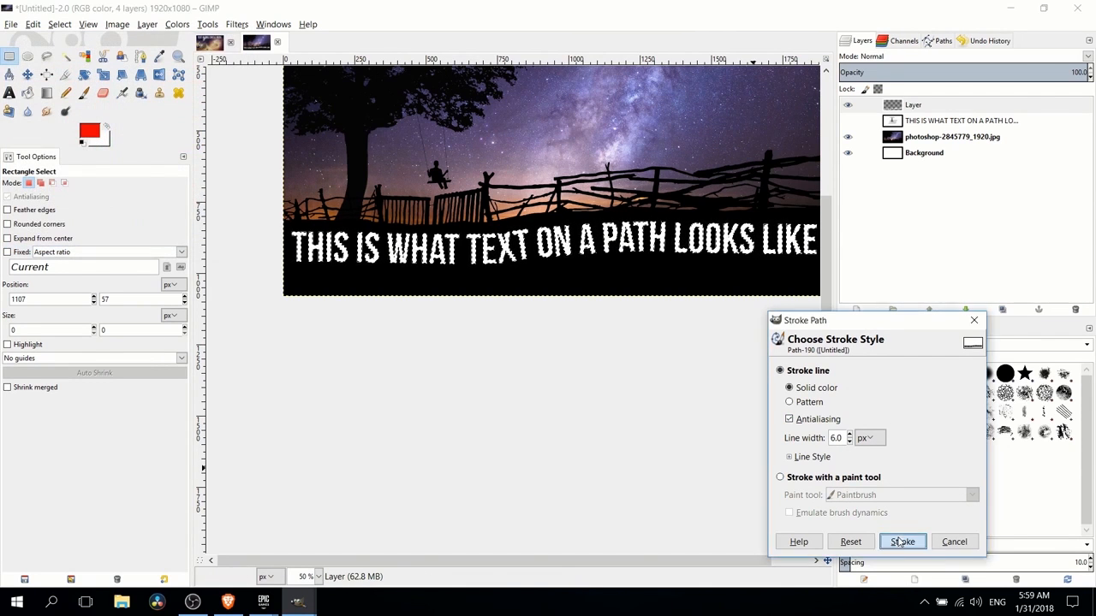
left_click(9, 75)
left_click(8, 56)
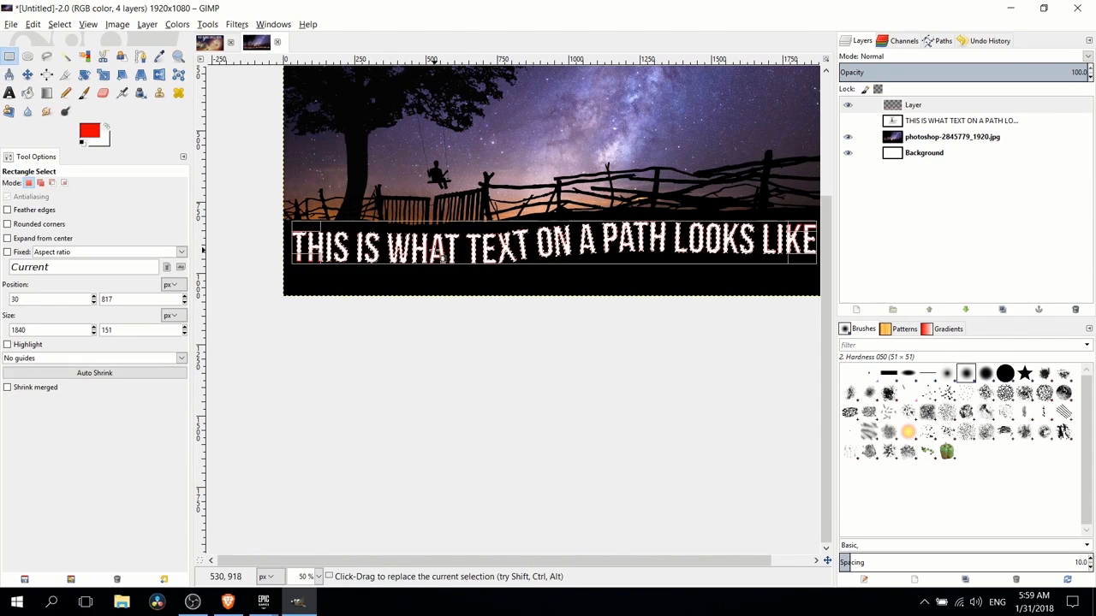
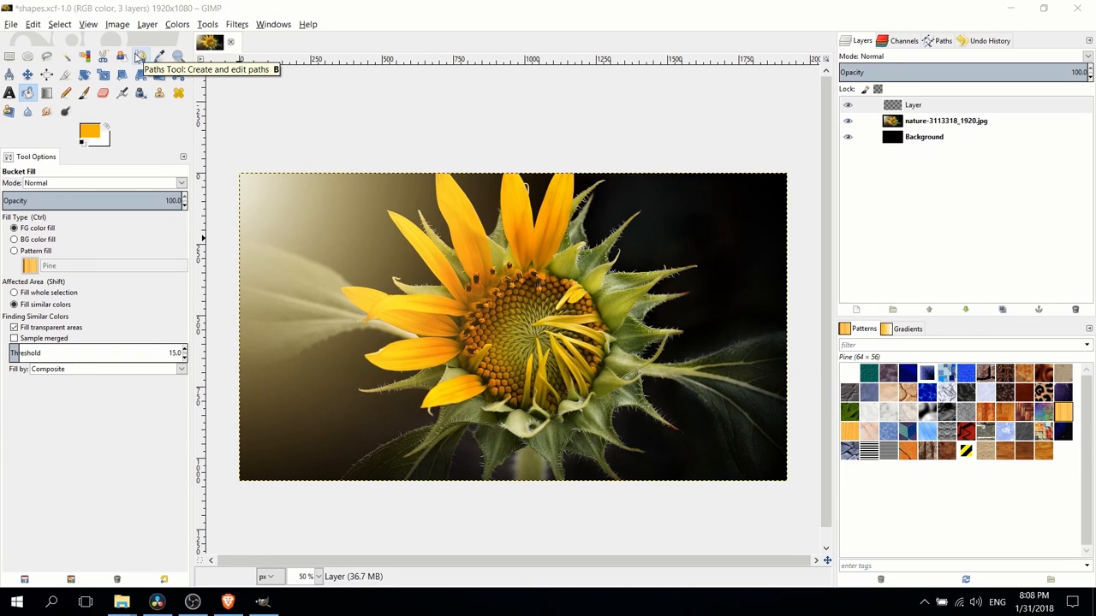
Draw a closed four-anchor path over the blurred background and left petals of the sunflower image with the Paths tool.
left_click(139, 56)
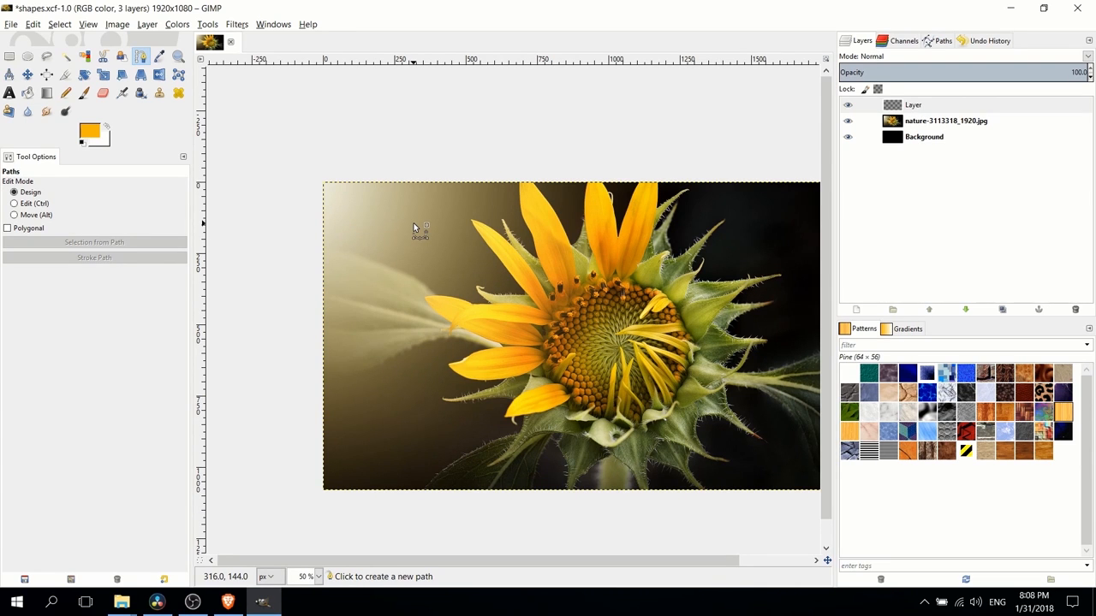
scroll(427, 223, "up", 1)
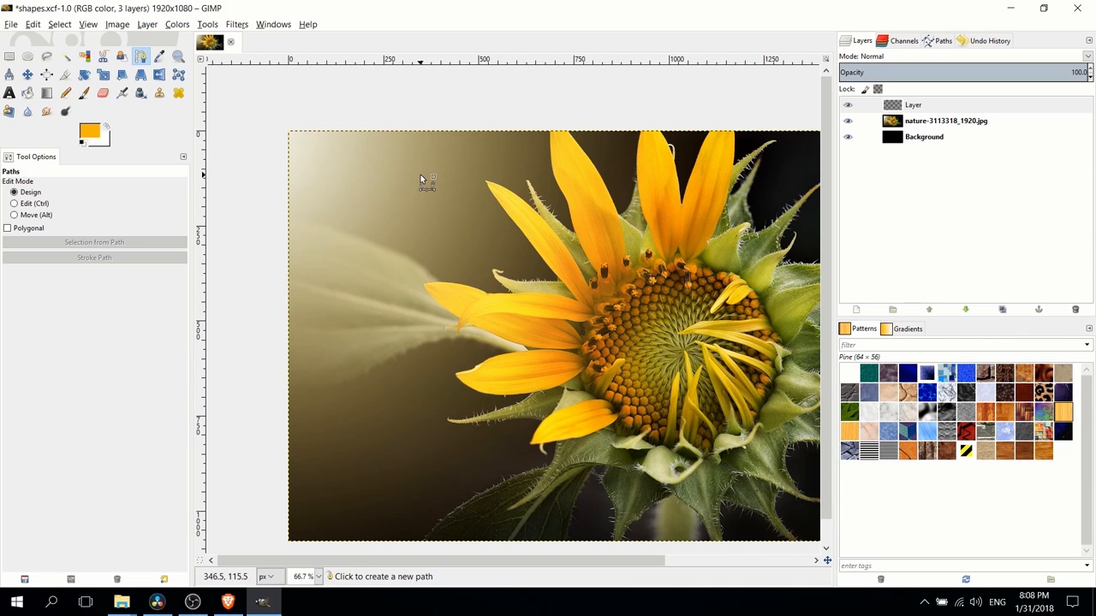
left_click(420, 175)
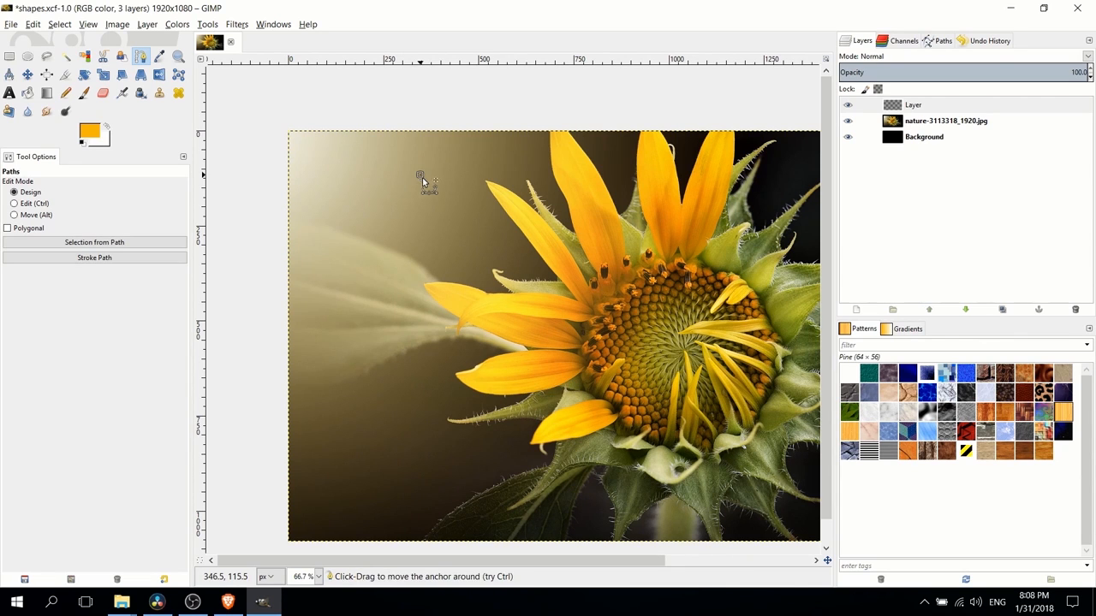
left_click(480, 257)
left_click(455, 358)
left_click(337, 163)
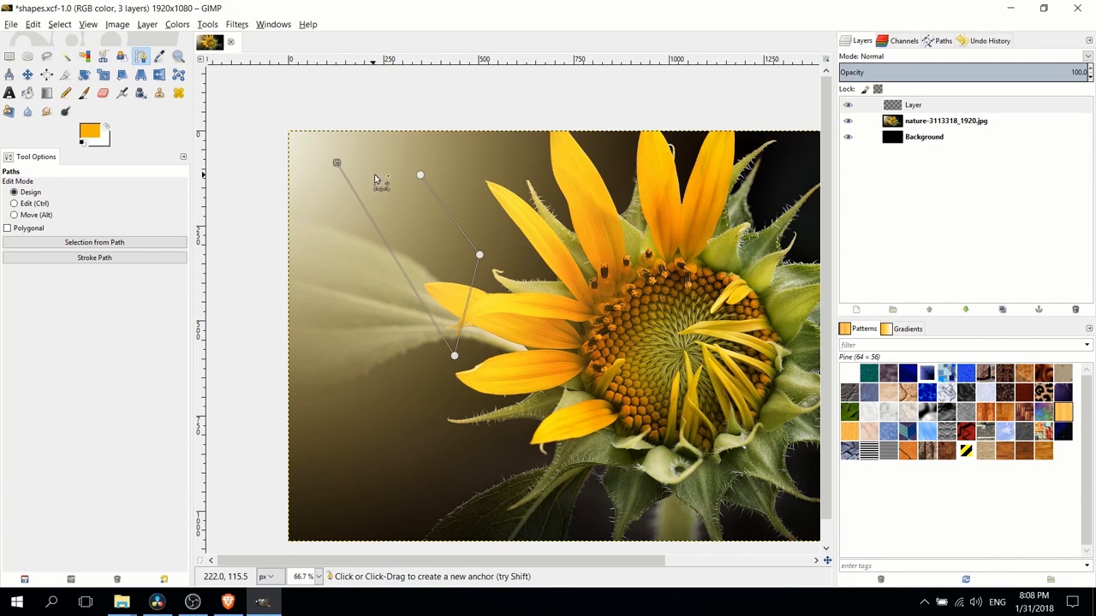
key("ctrl")
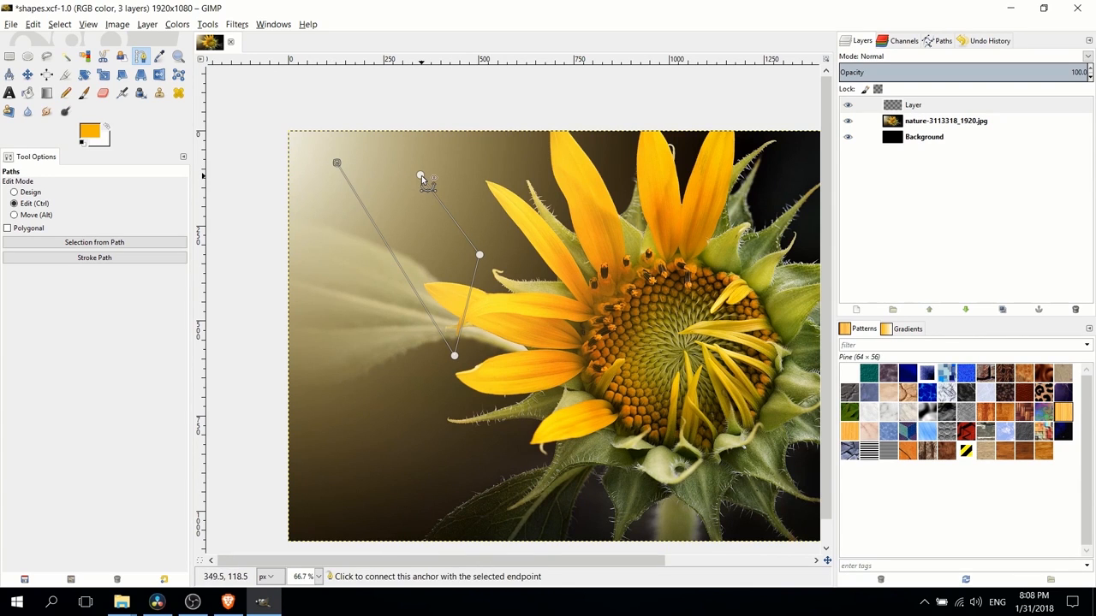
left_click(420, 175, "ctrl")
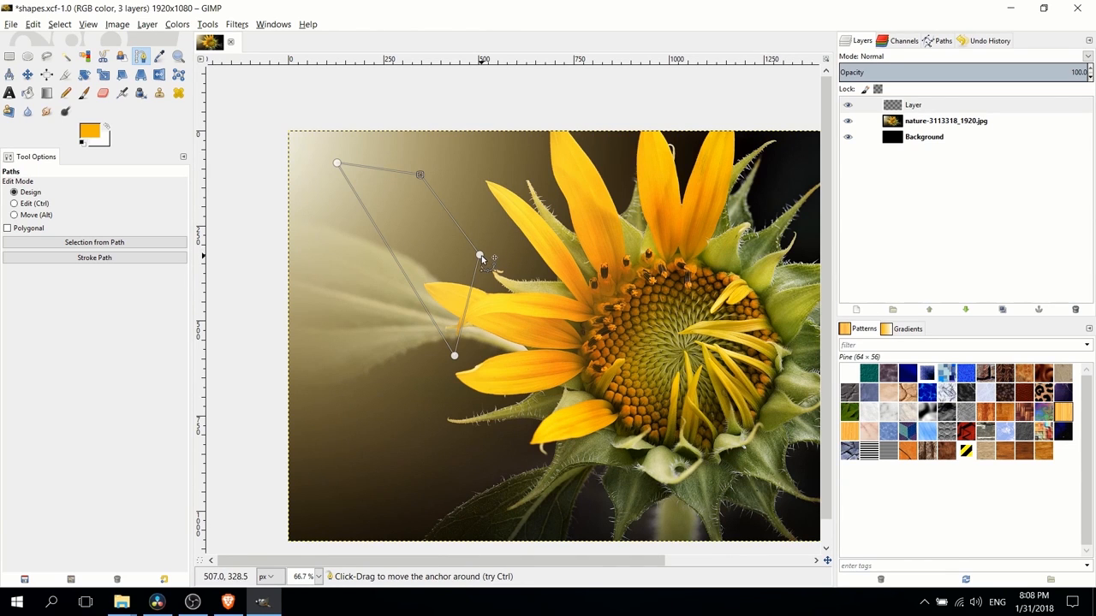
Move the path's right anchor slightly down and its upper-right anchor up and left, and convert the path into a selection.
left_click_drag(481, 255, 478, 268)
left_click_drag(423, 174, 414, 170)
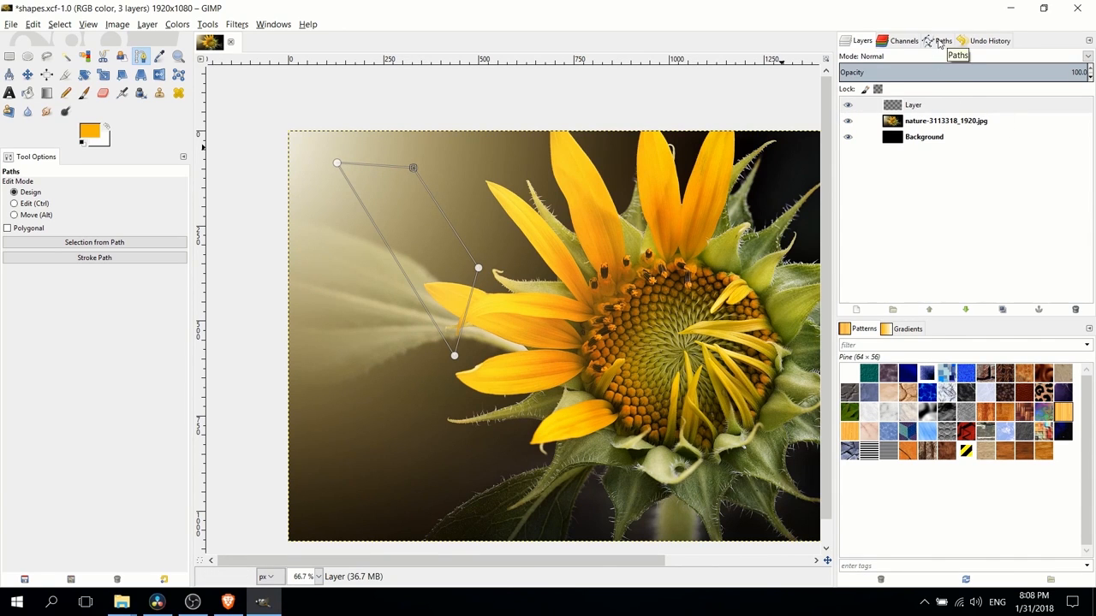
left_click(940, 42)
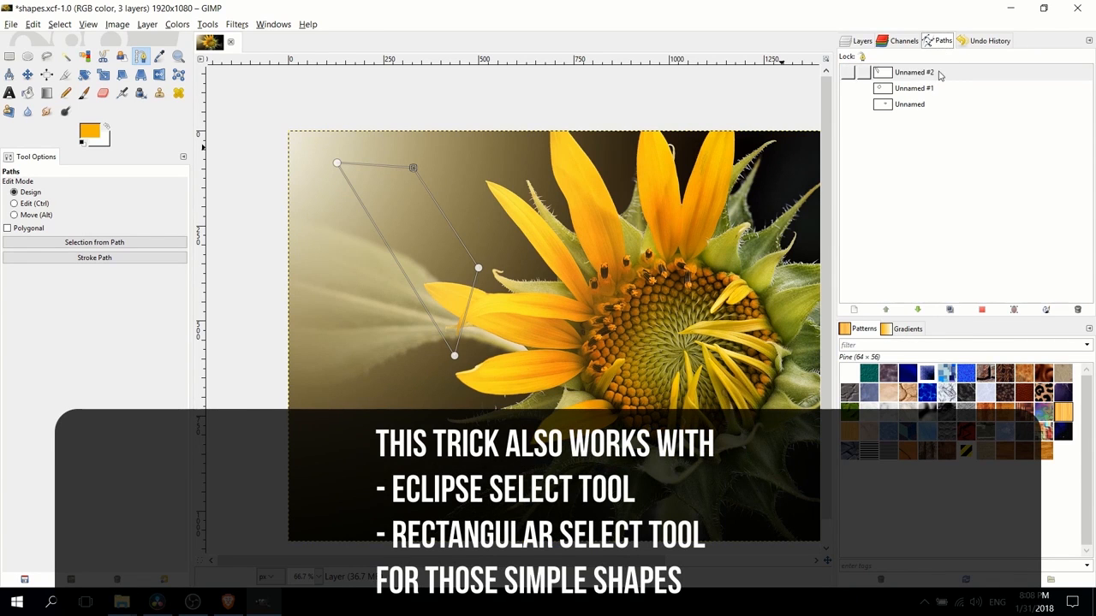
right_click(941, 73)
left_click(1008, 201)
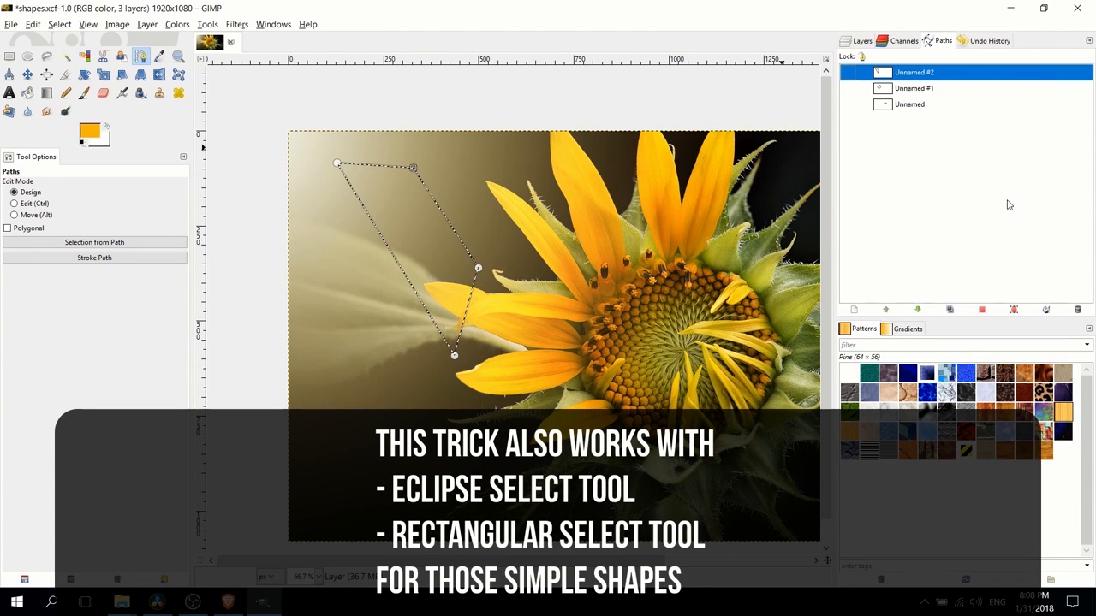
Fill the four-sided selection with the orange foreground colour on the transparent layer and clear the selection.
left_click(858, 41)
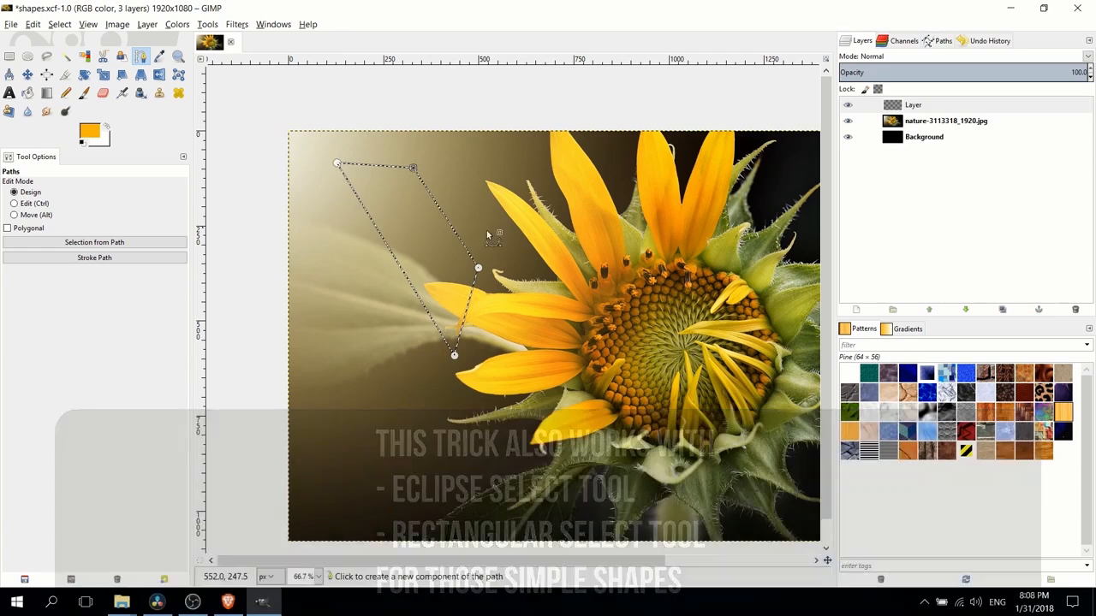
left_click(864, 105)
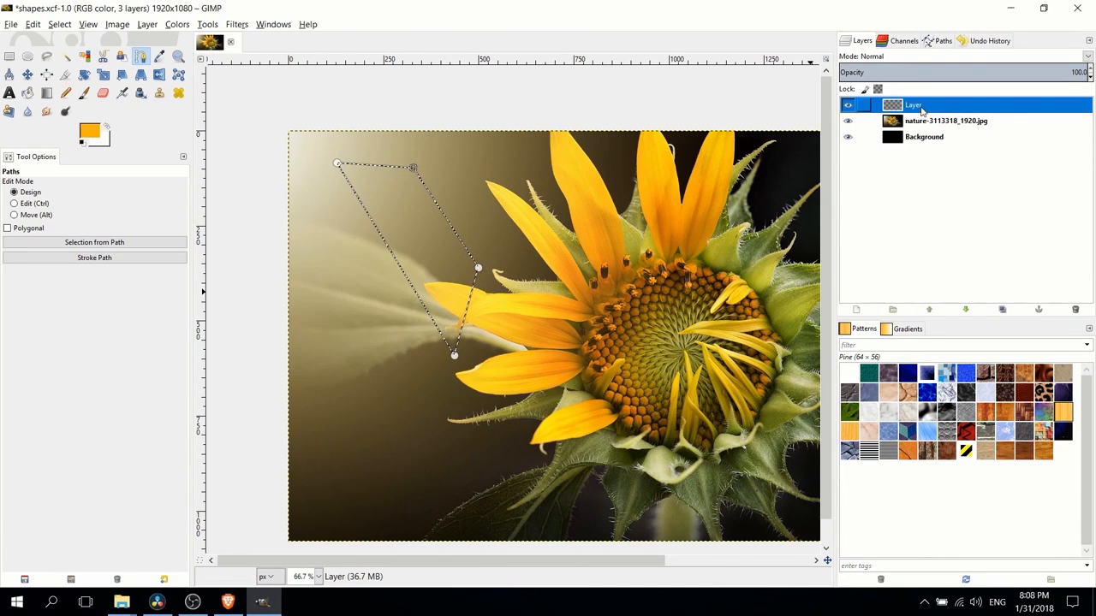
left_click(31, 94)
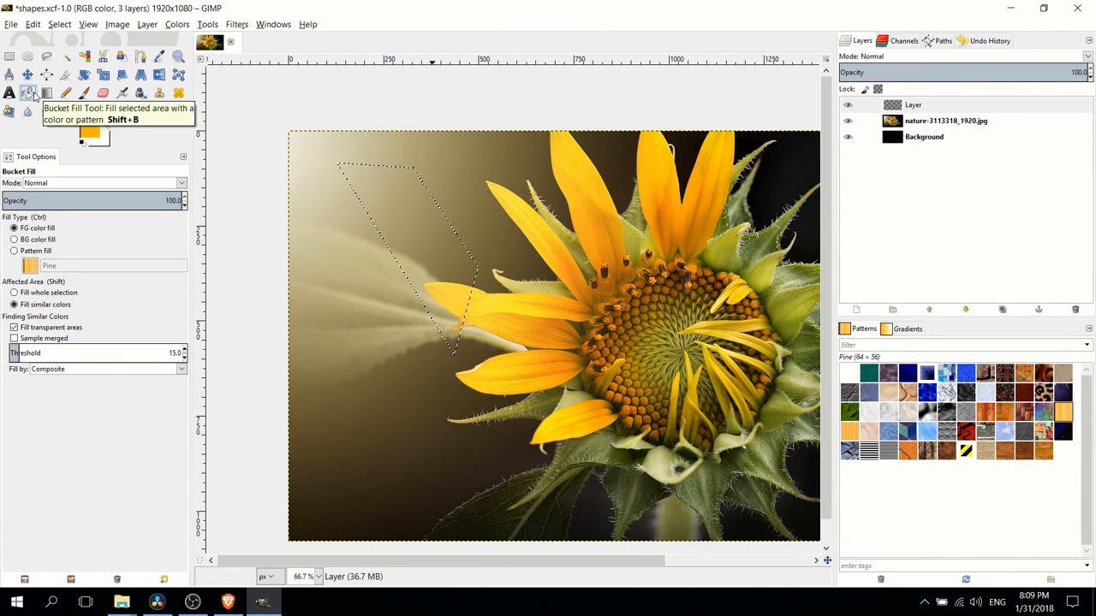
left_click(404, 208)
key("r")
left_click(471, 196)
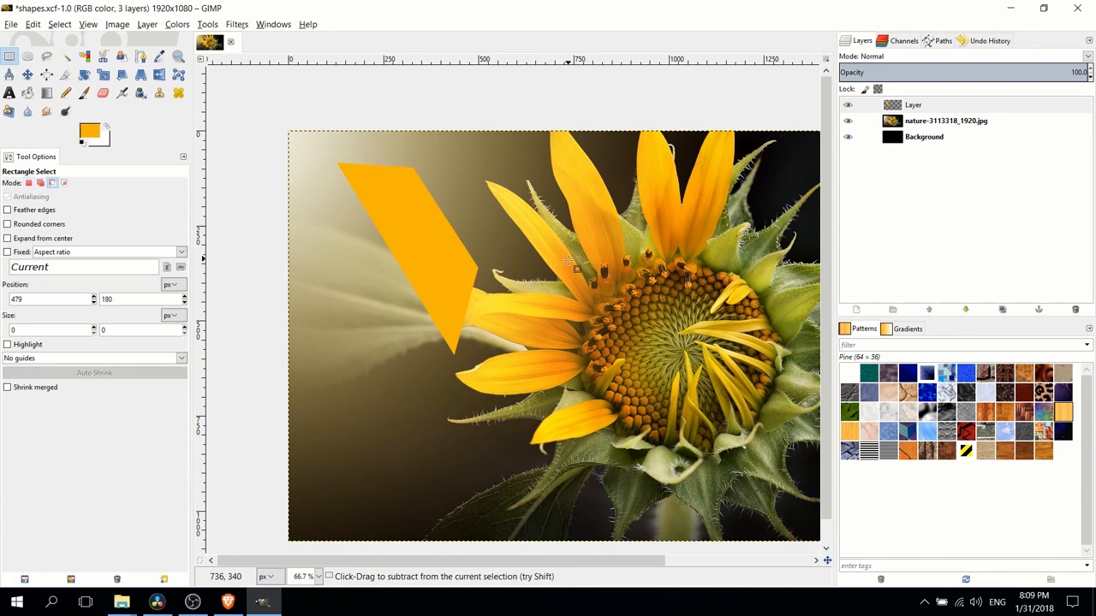
left_click_drag(569, 244, 481, 214)
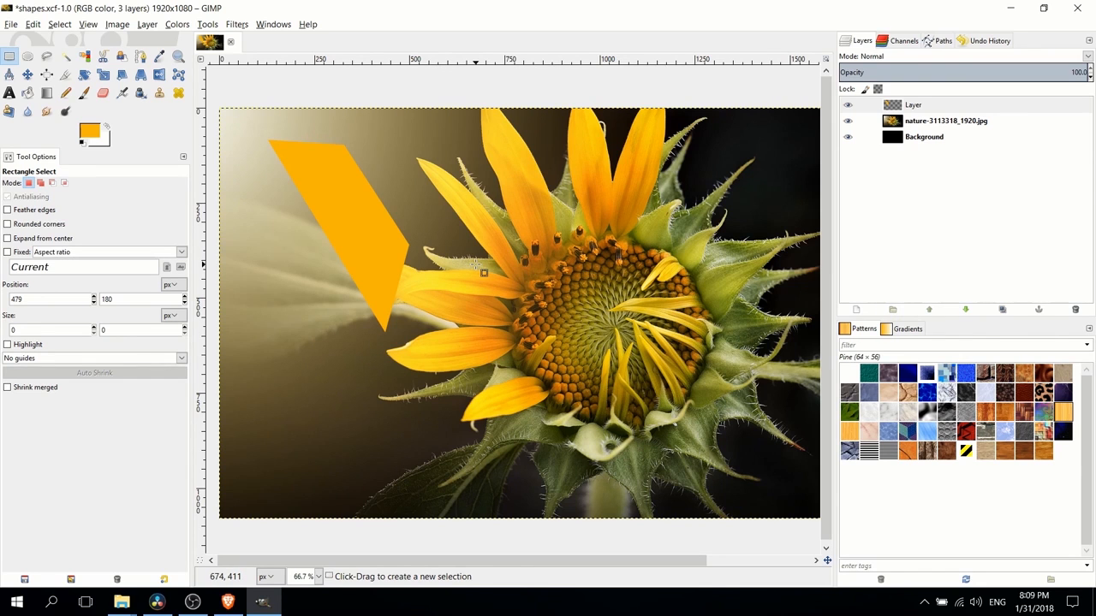
Switch to the web browser and preview several black sun shapes in the image results for "sun shape png".
scroll(484, 272, "right", 1)
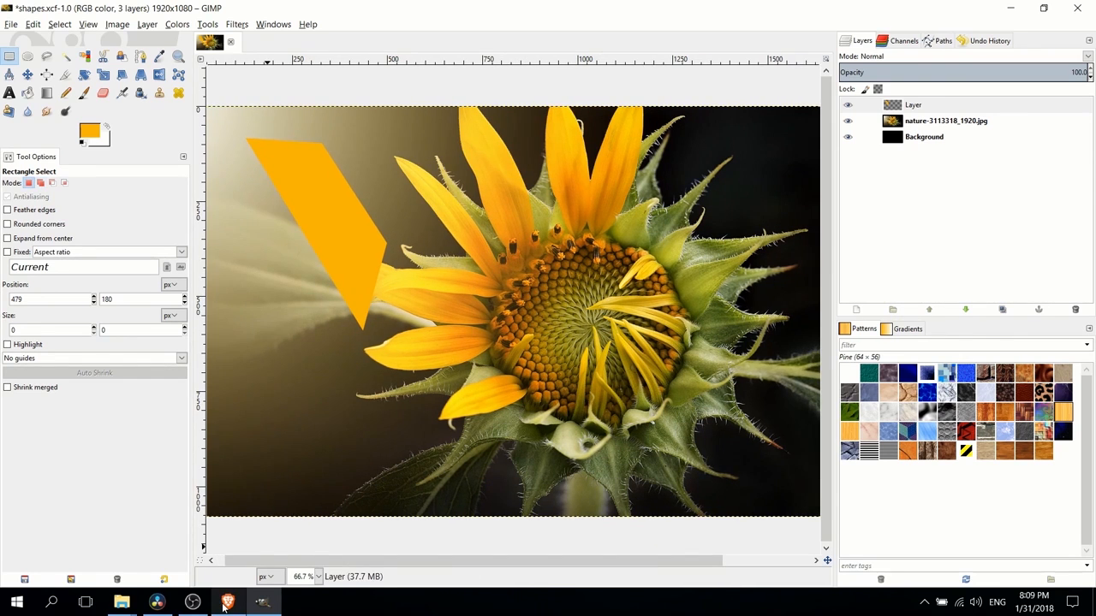
mouse_move(224, 604)
left_click(207, 523)
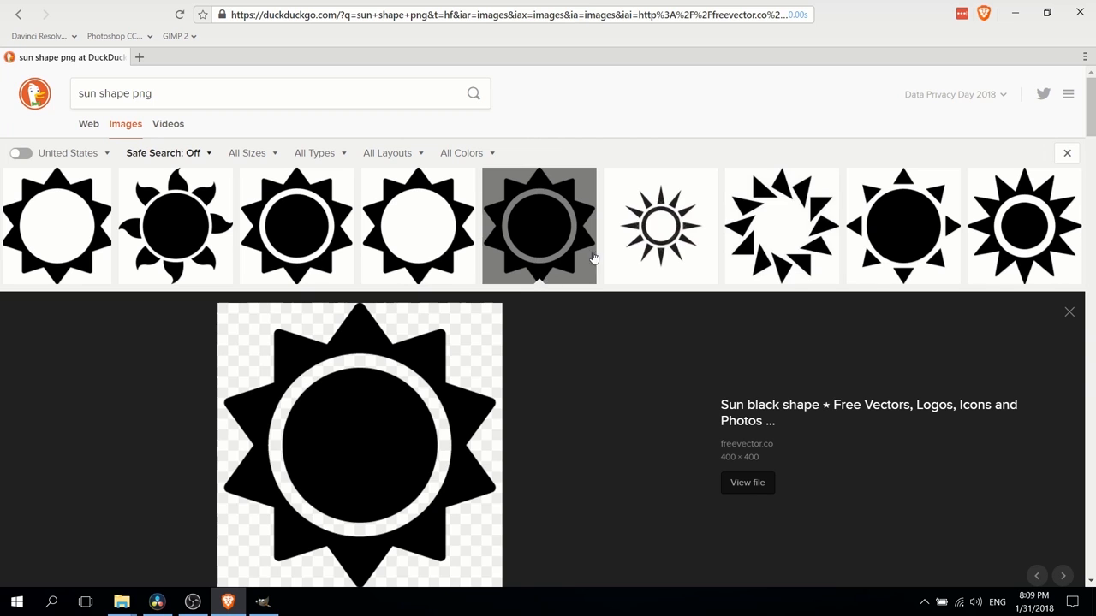
left_click(774, 220)
left_click(558, 161)
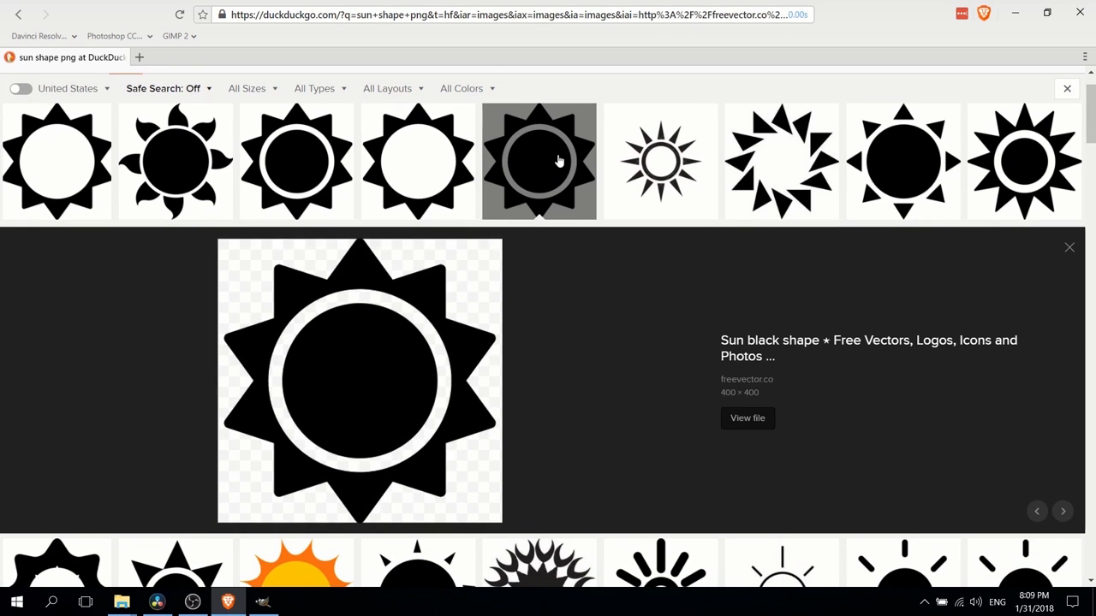
left_click(394, 185)
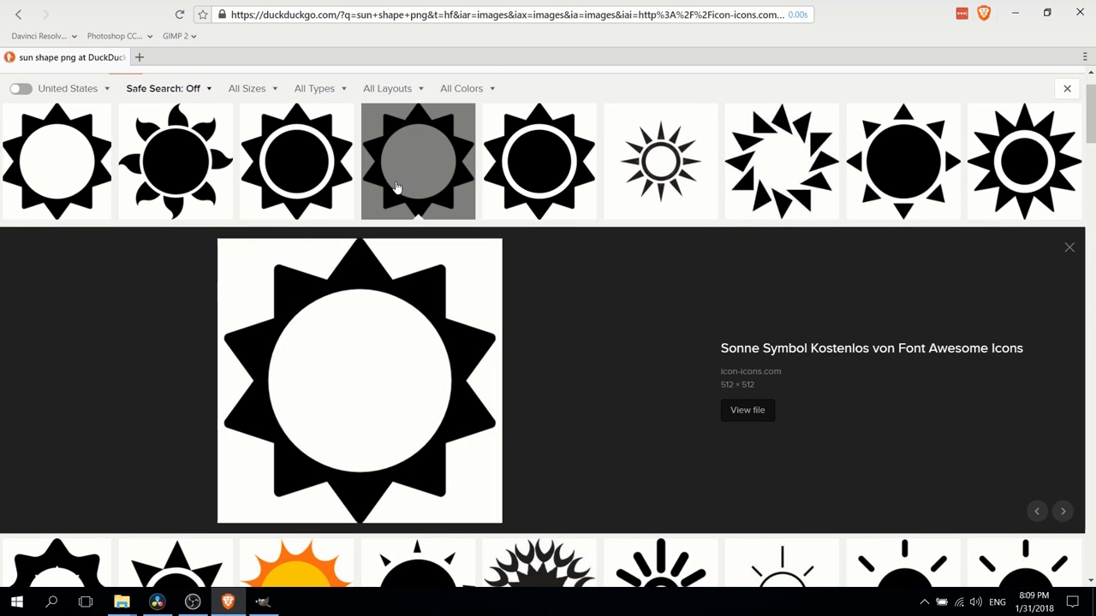
Preview the 512 × 512 flaticon "Sun black shape" result and open its image in a new browser tab.
left_click(342, 187)
left_click(197, 170)
left_click(246, 168)
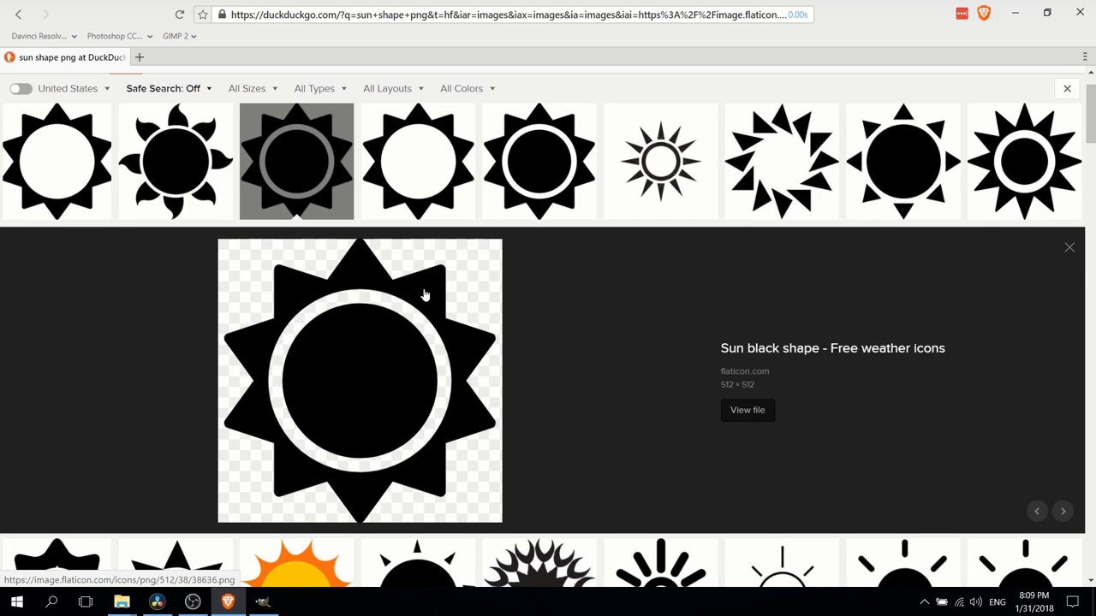
right_click(462, 262)
left_click(479, 274)
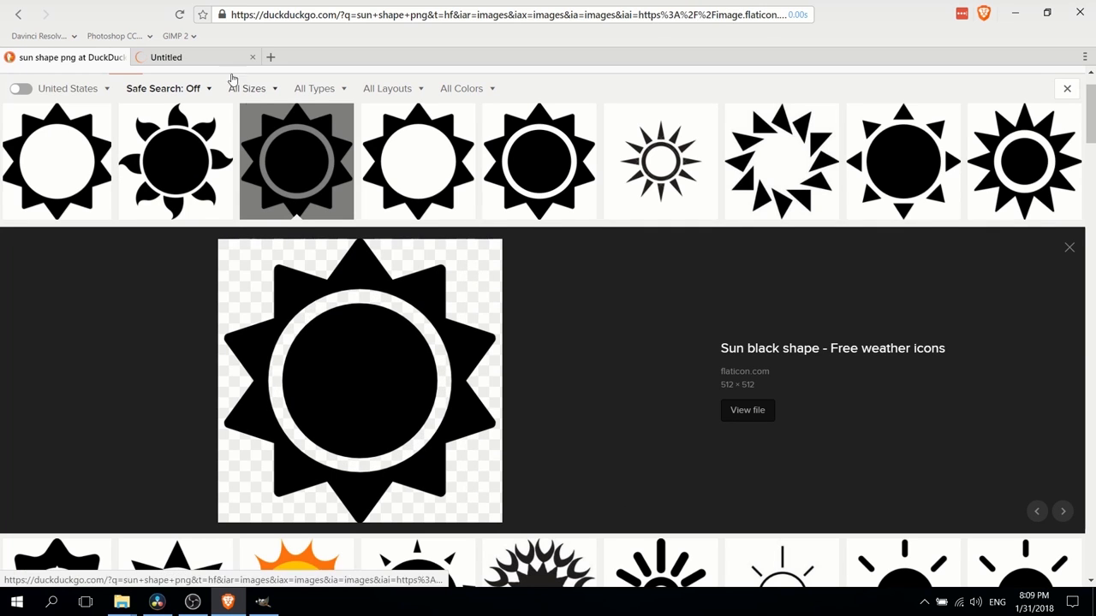
left_click(206, 63)
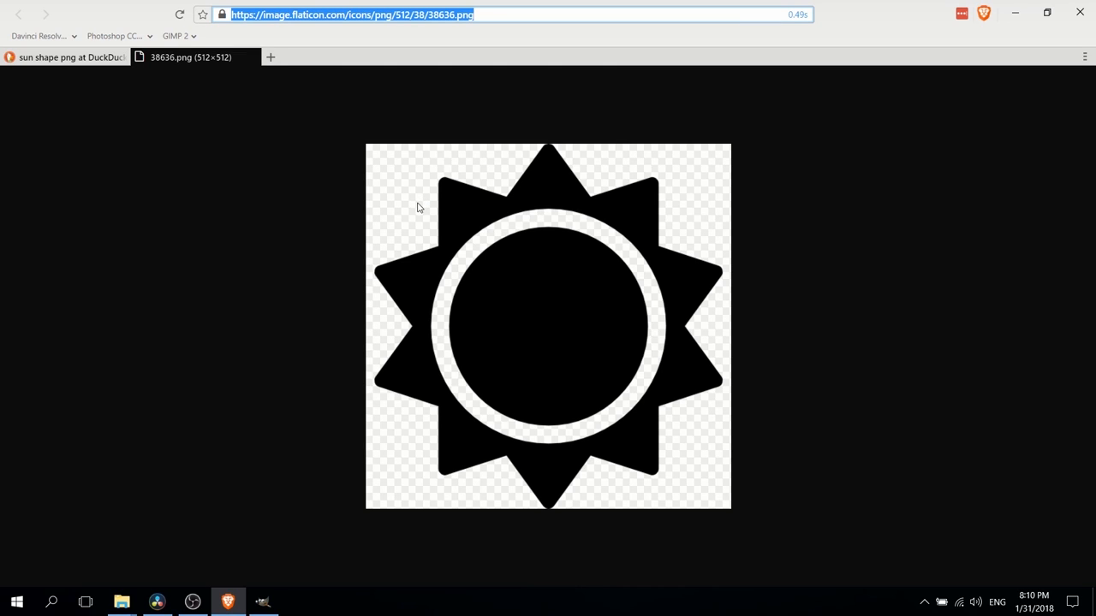
Bring 38636-sun-black-shape.png from the Desktop folder into the sunflower image in GIMP as a new layer.
left_click(119, 604)
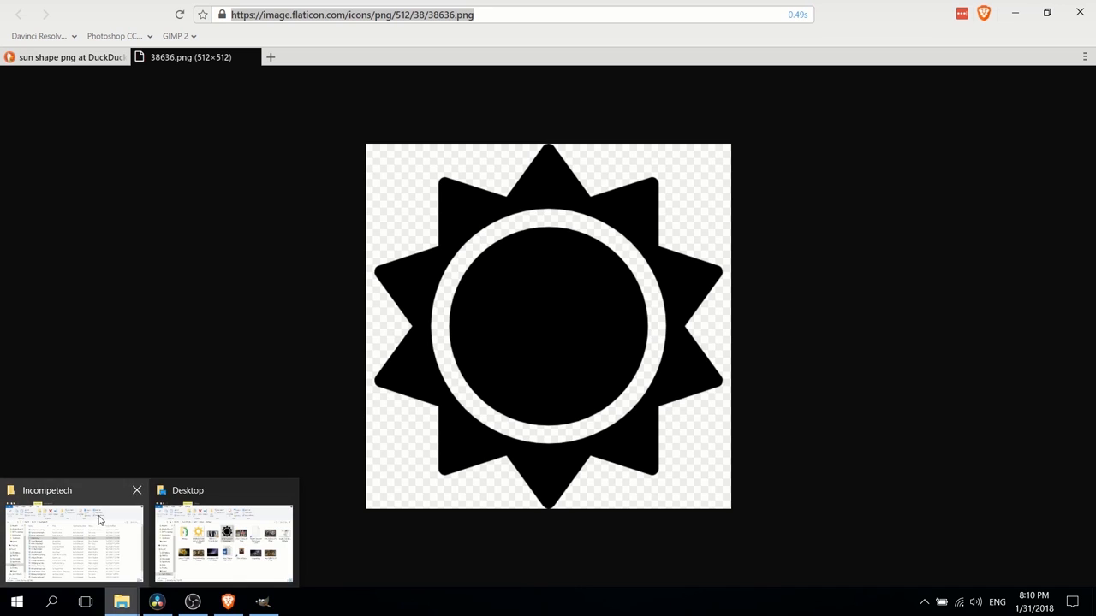
left_click(208, 535)
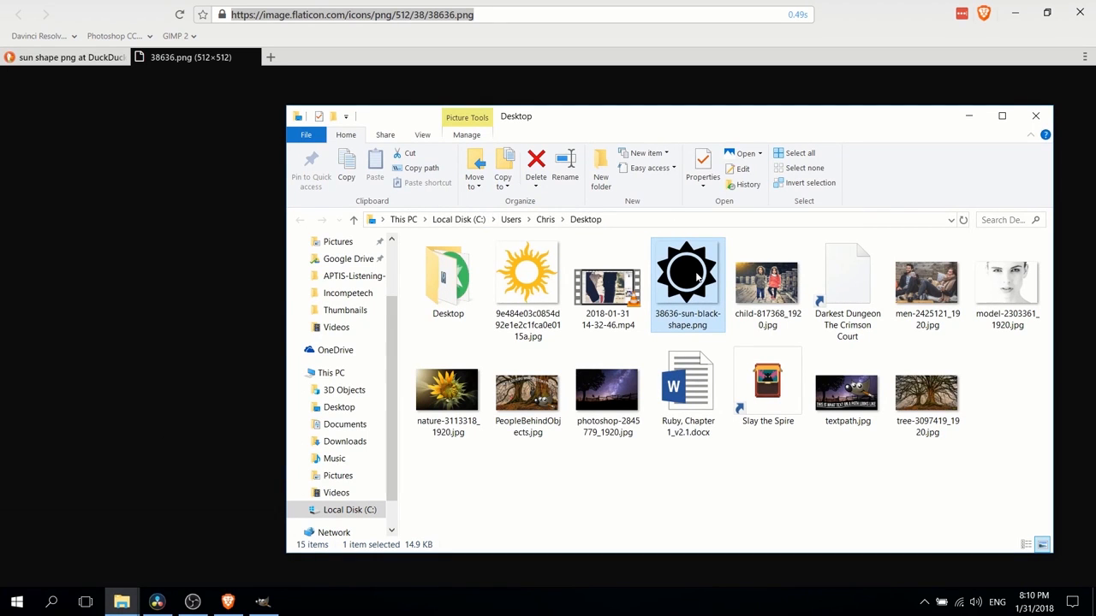
left_click_drag(698, 275, 588, 275)
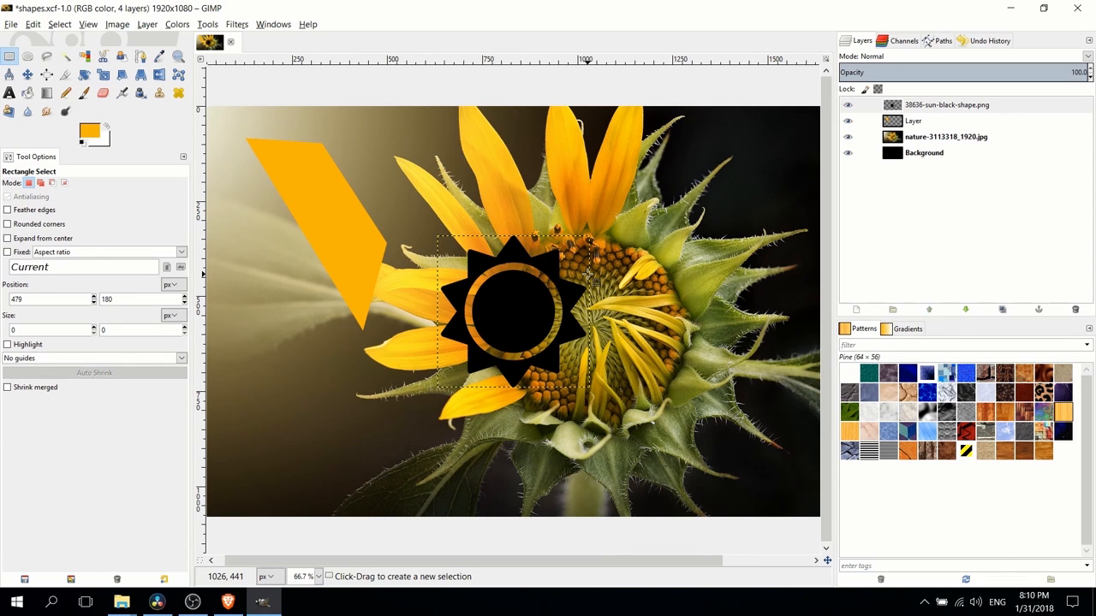
Move the black sun layer off the flower onto the dark background to the right of the sunflower.
scroll(589, 272, "right", 3)
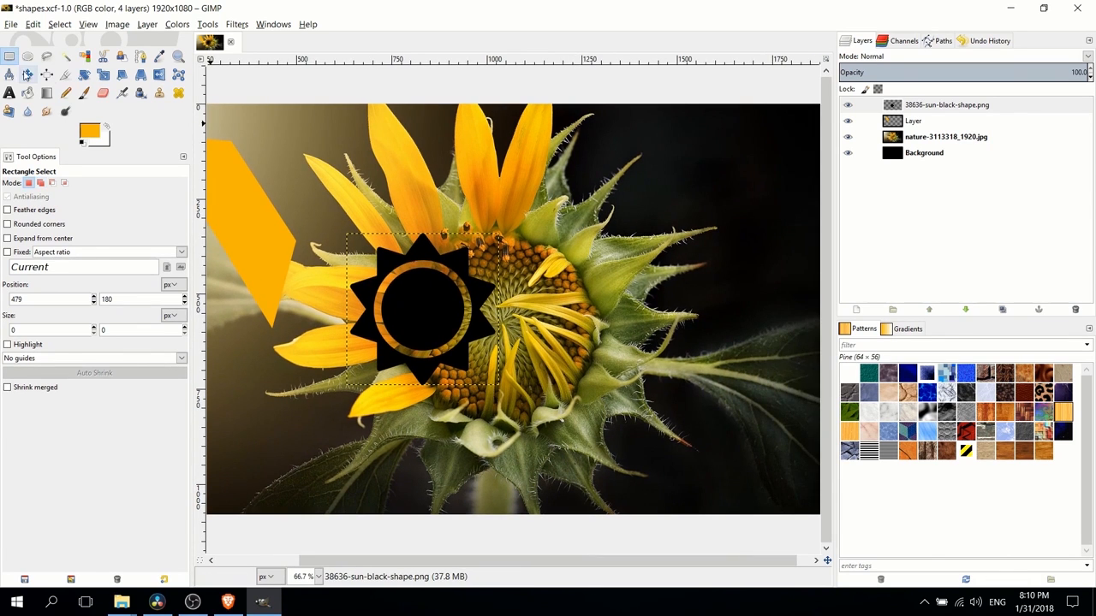
left_click(27, 75)
left_click_drag(450, 307, 754, 237)
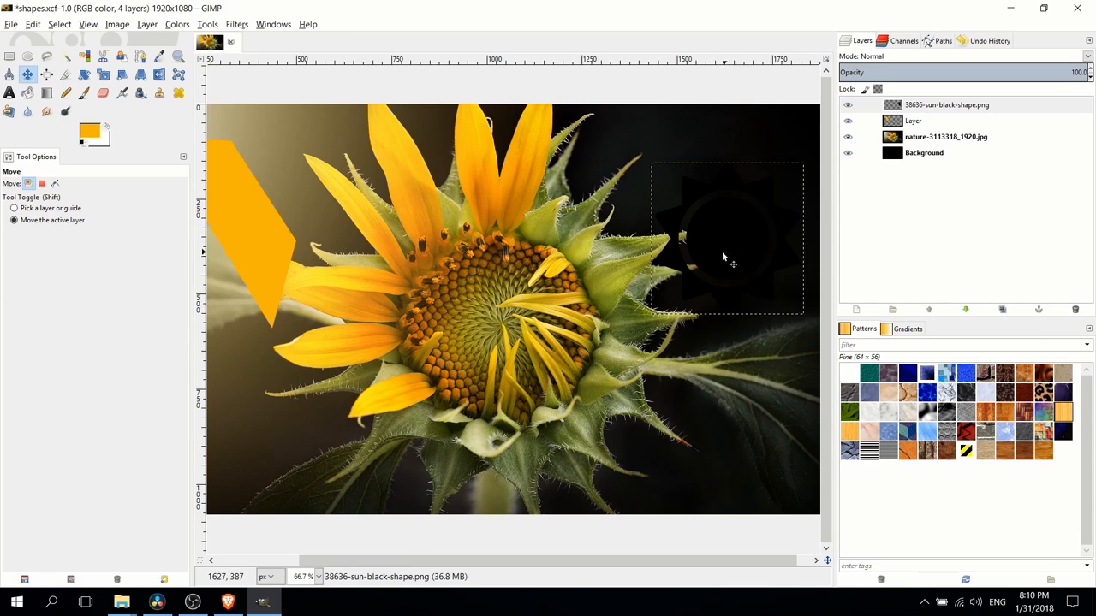
scroll(722, 251, "right", 6)
Swap the foreground and background colours and bucket-fill the sun shape's inner disc and outer rays with white.
left_click(28, 93)
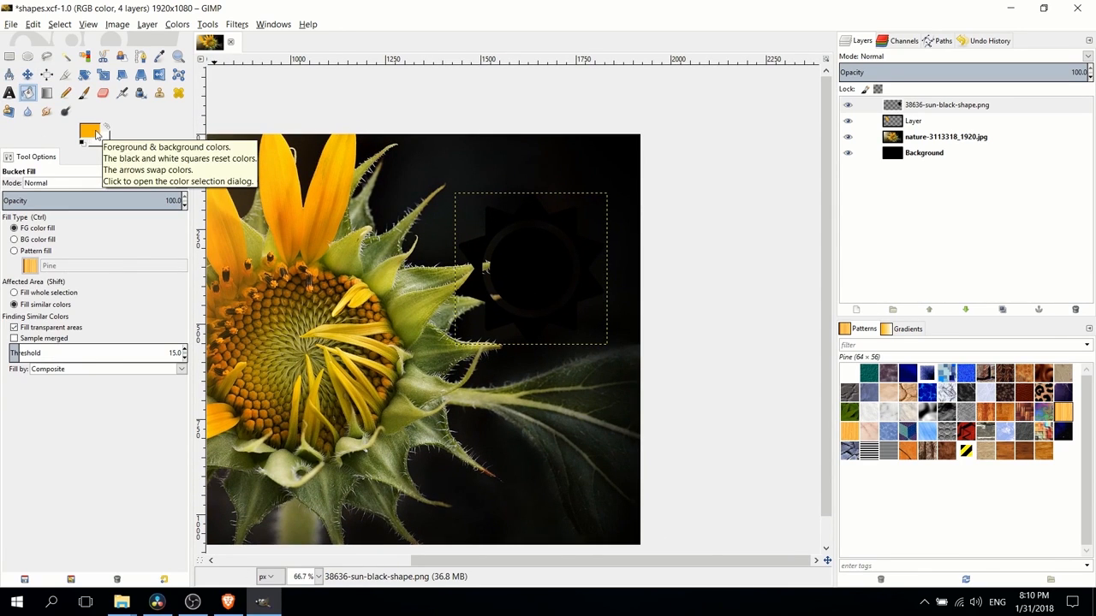
left_click(105, 126)
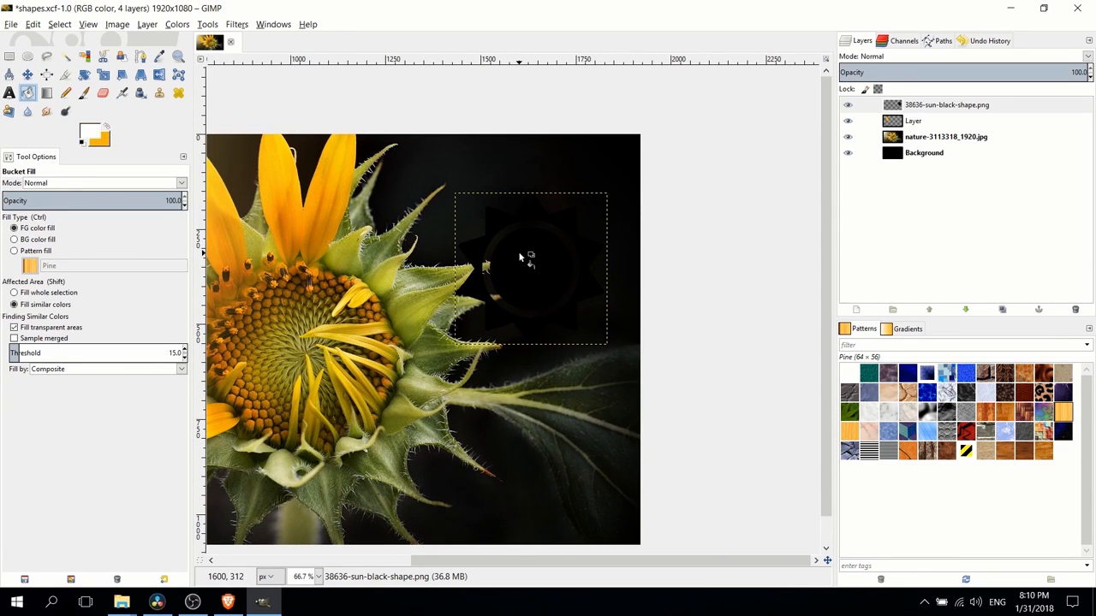
left_click(520, 257)
left_click(498, 221)
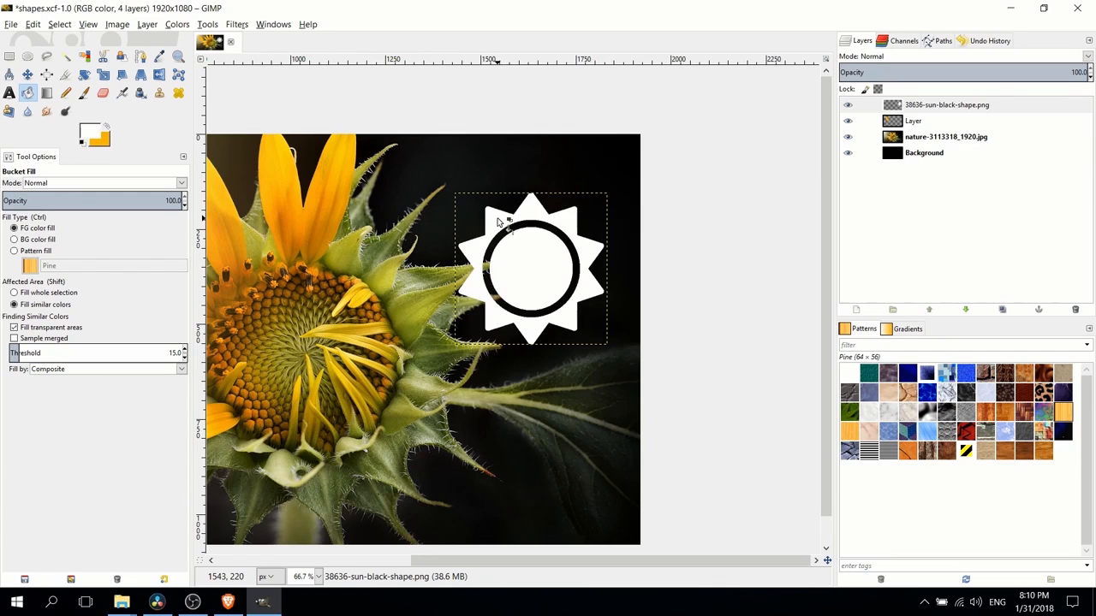
left_click_drag(471, 166, 507, 193)
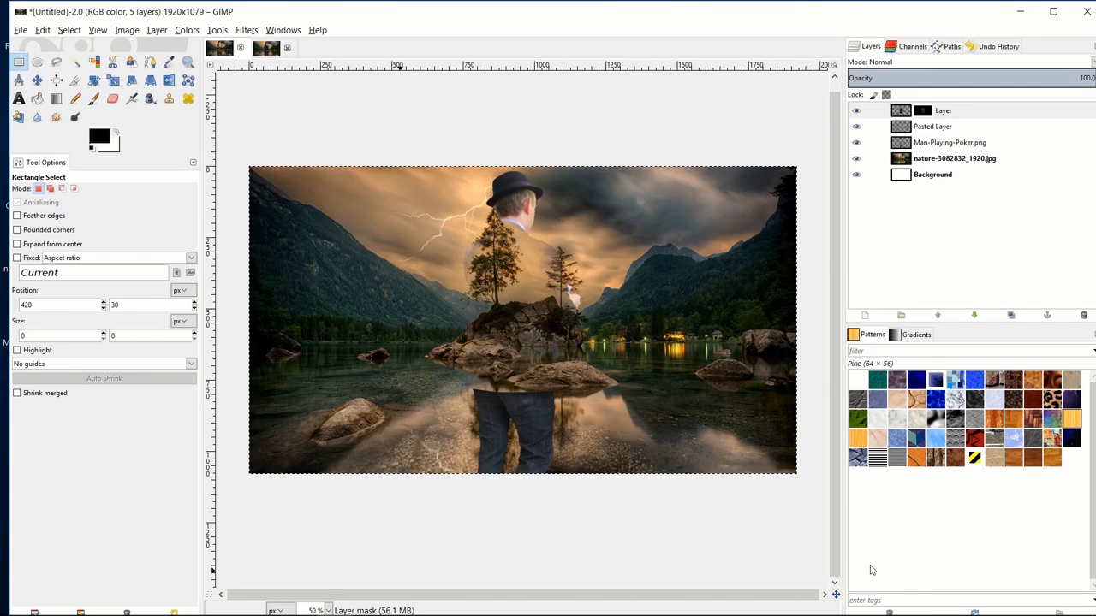
Switch to the second open lake composite and nudge the Man-Playing-Poker.png layer slightly over the landscape.
left_click(264, 50)
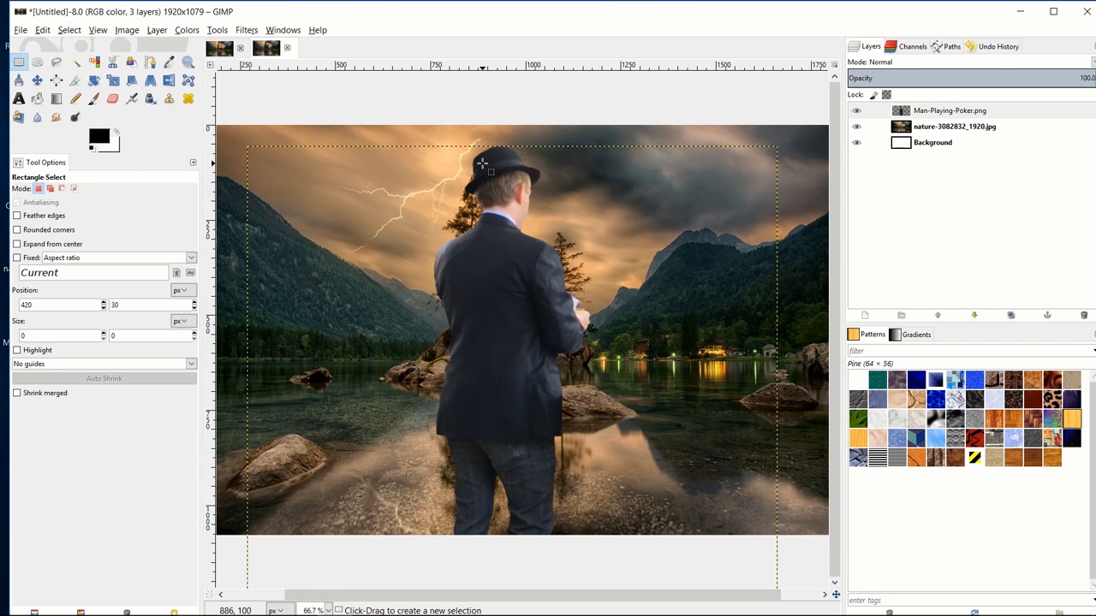
key("m")
left_click_drag(477, 296, 493, 333)
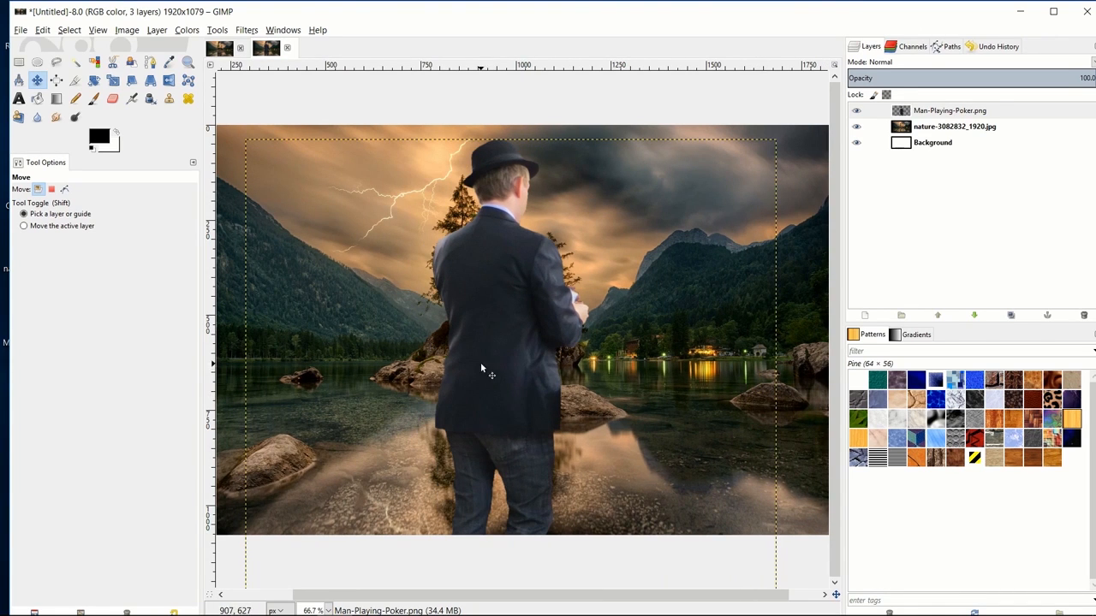
Start a Free Select outline at the left end of the man's jacket hem and trace it across above the jeans.
left_click(54, 65)
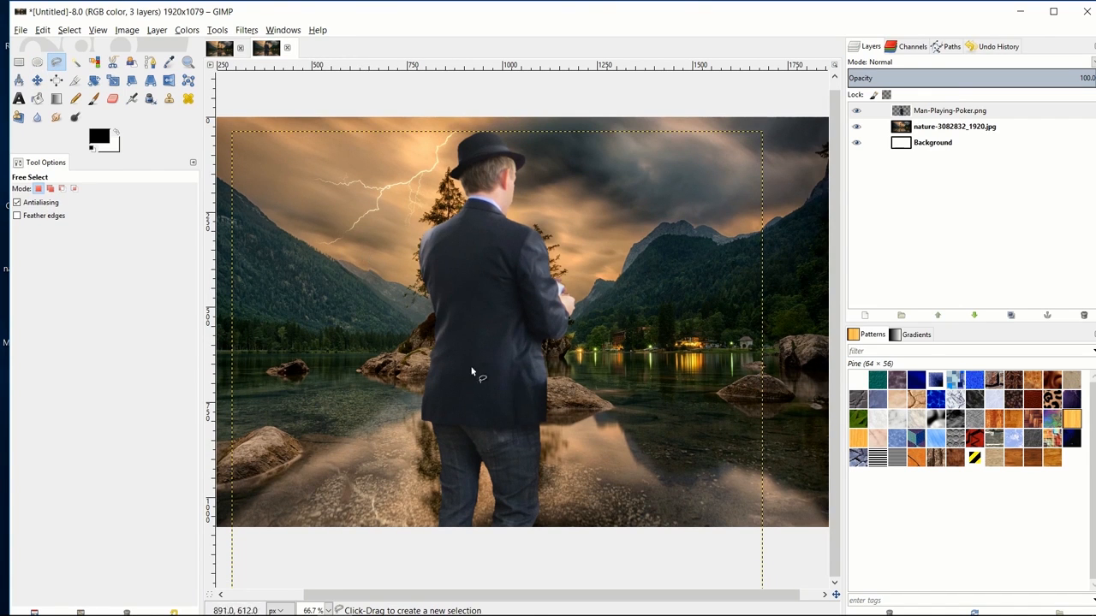
scroll(505, 437, "up", 2)
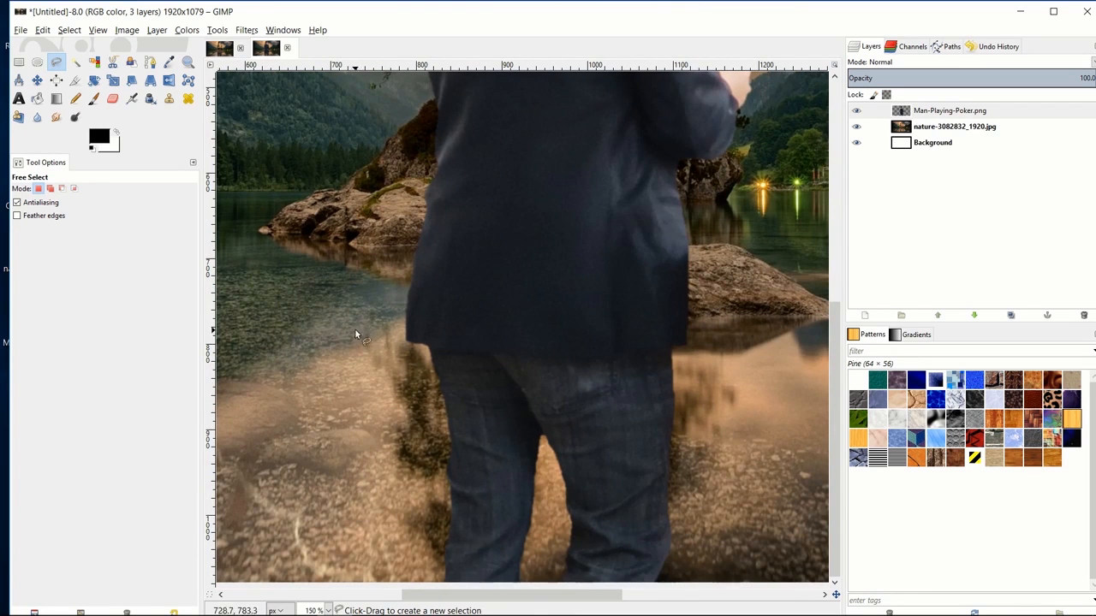
scroll(354, 328, "down", 2)
scroll(472, 357, "up", 1)
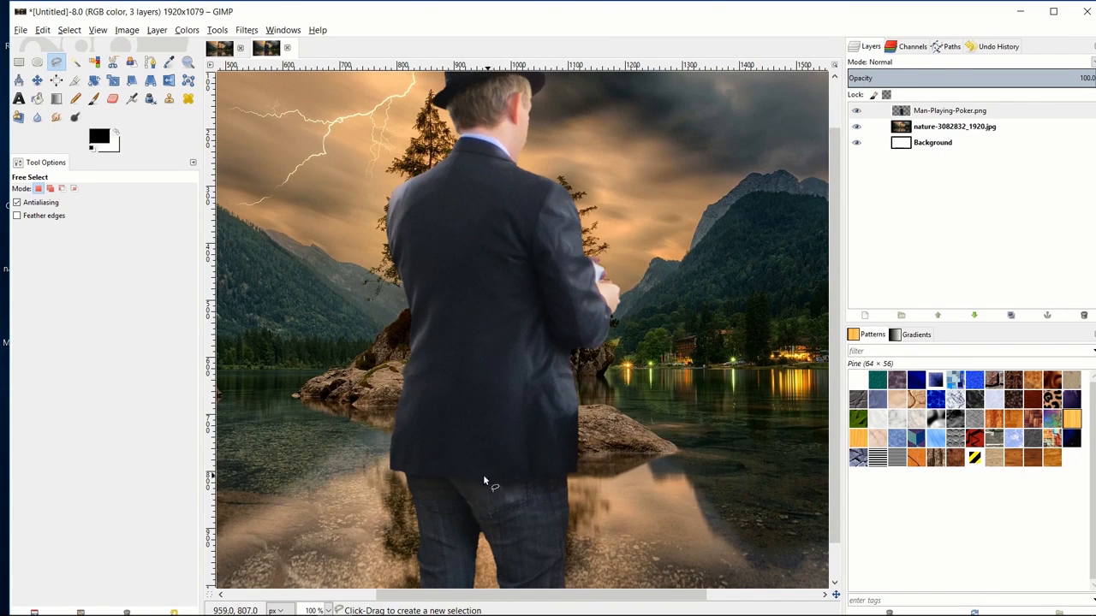
scroll(475, 392, "down", 1)
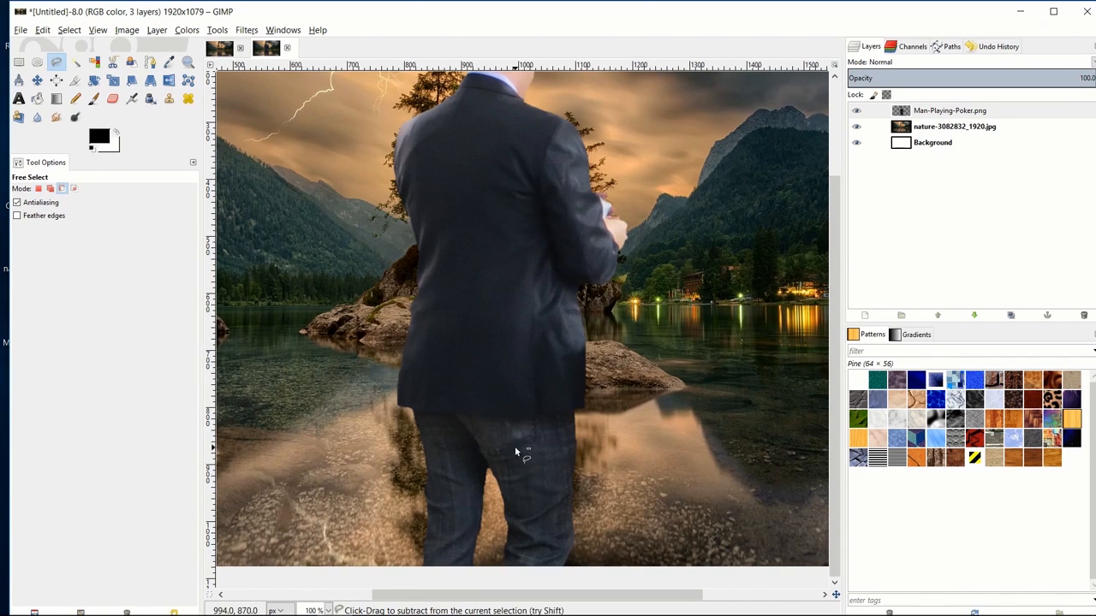
scroll(515, 446, "up", 2)
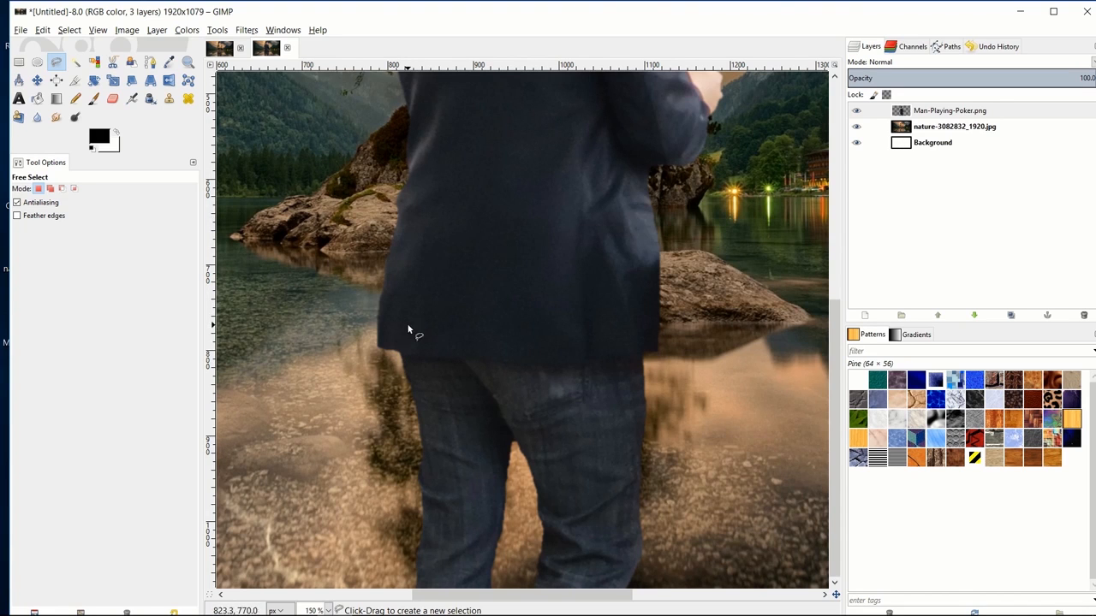
scroll(408, 353, "up", 2)
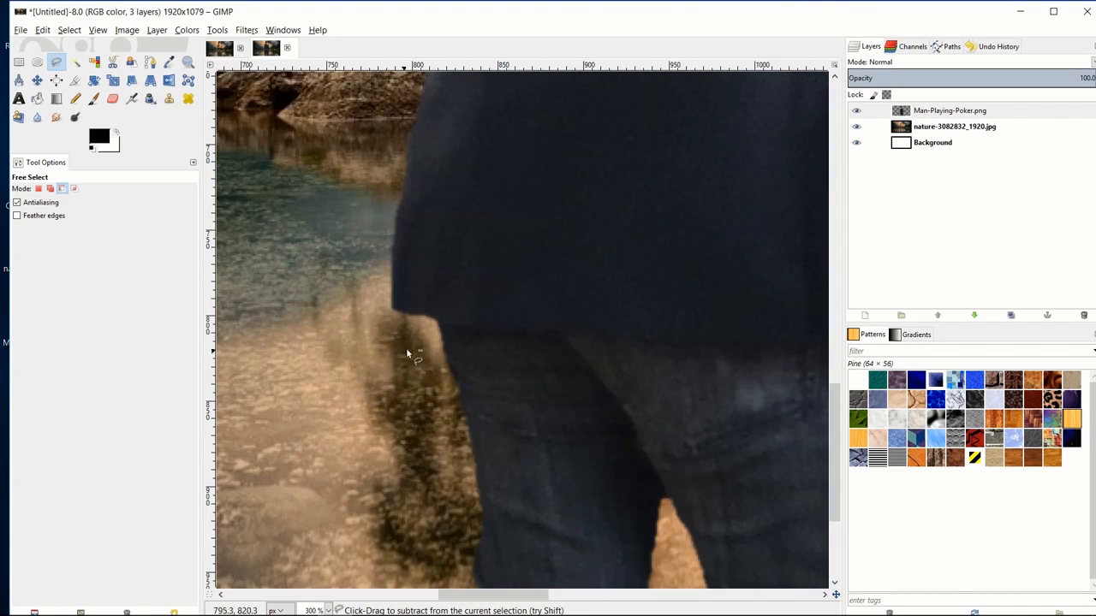
scroll(407, 354, "right", 3)
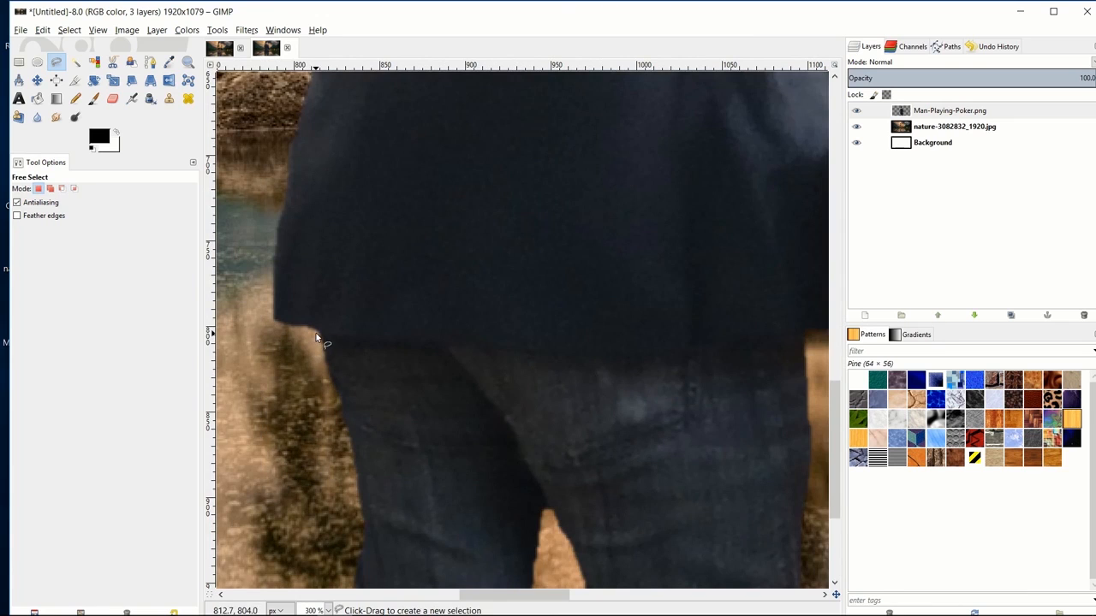
left_click(316, 335)
left_click(370, 344)
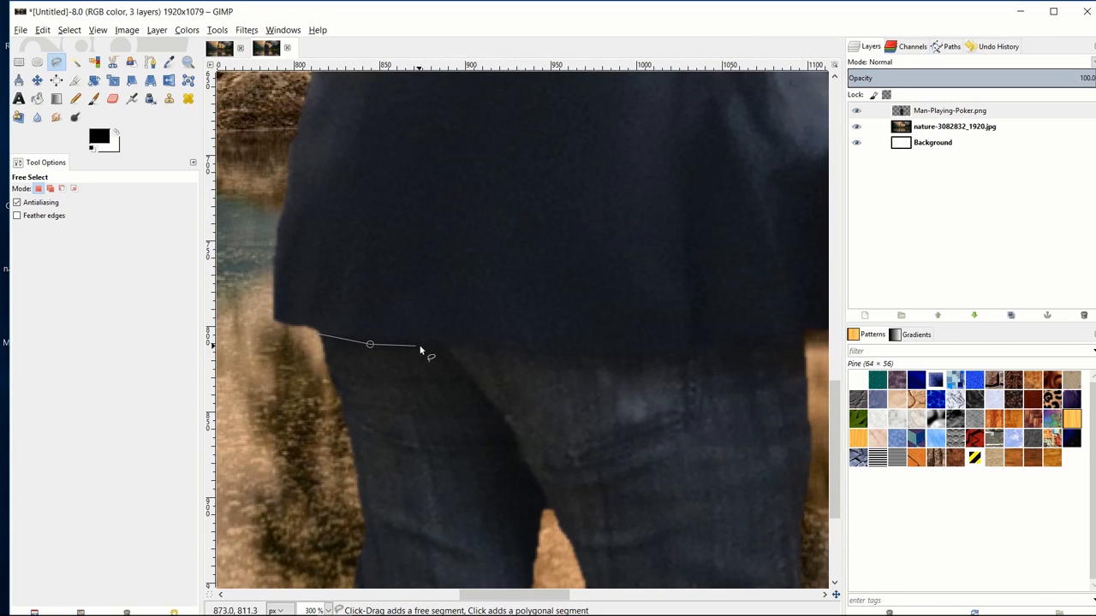
left_click(430, 348)
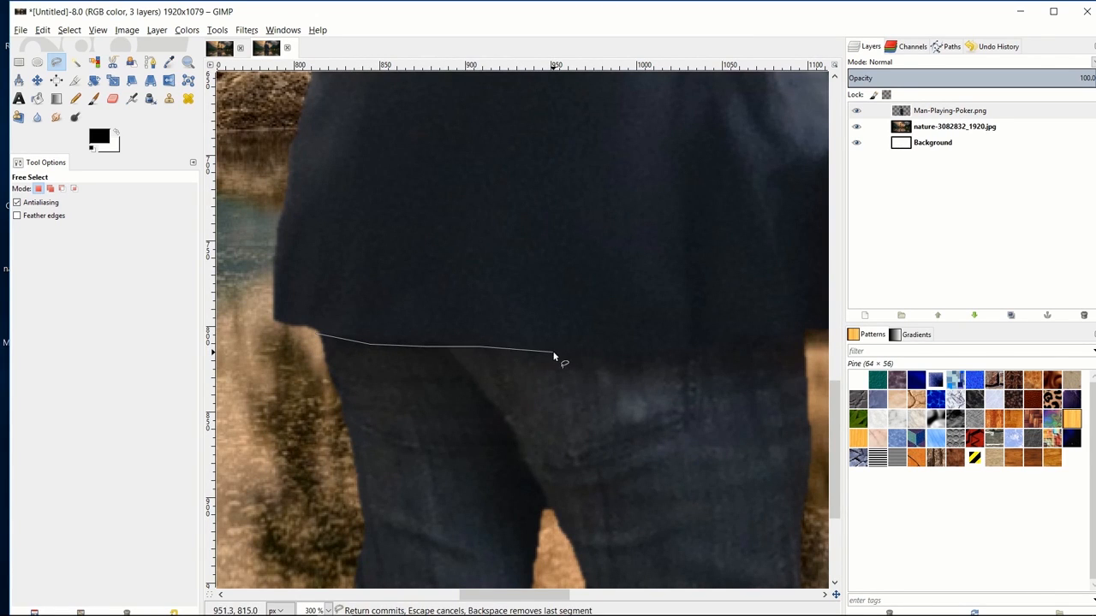
left_click(678, 356)
Continue the Free Select outline along the rest of the hem to the jacket's lower-right corner.
scroll(663, 358, "right", 2)
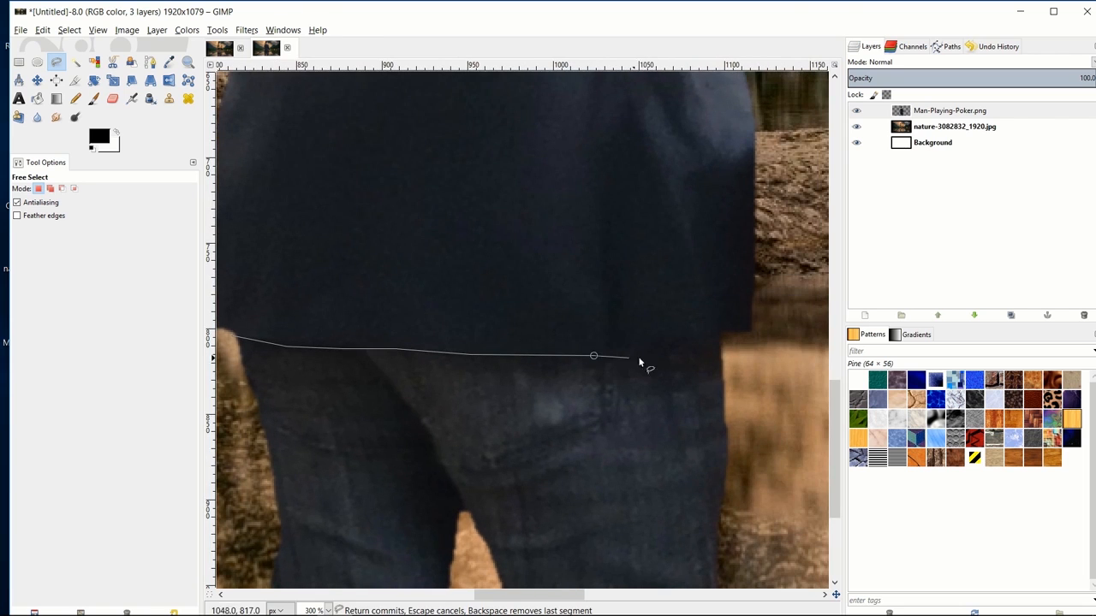
left_click(648, 345)
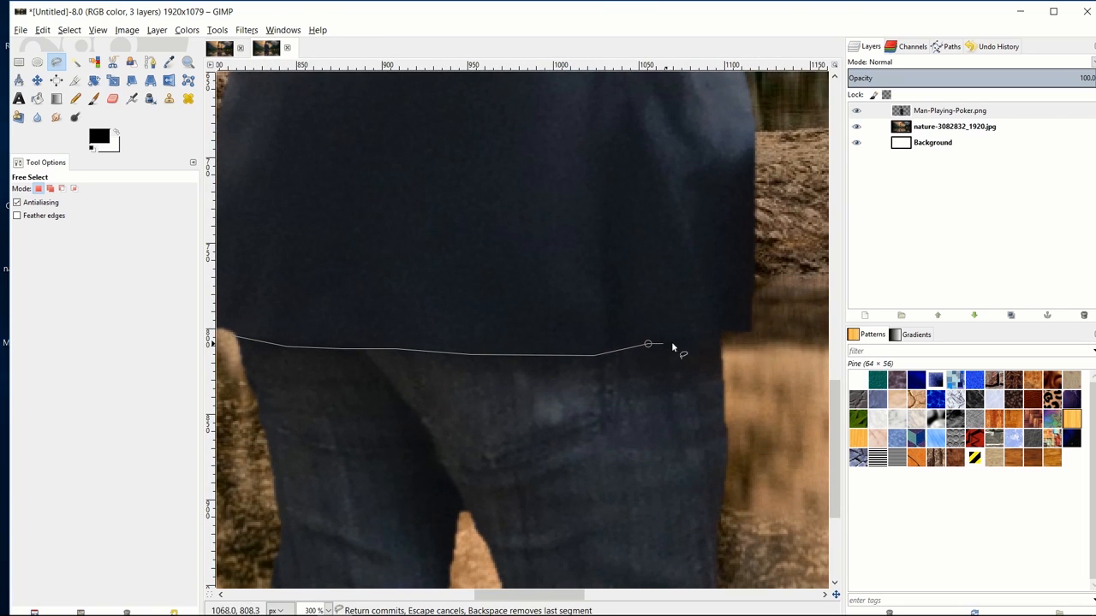
left_click(753, 332)
scroll(773, 356, "down", 1)
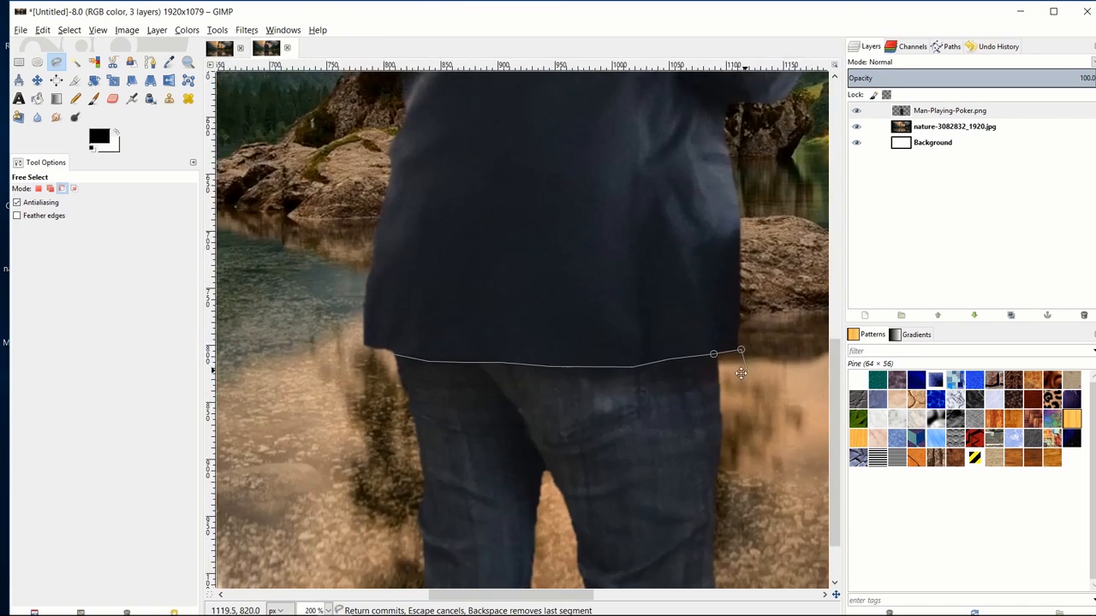
scroll(741, 373, "up", 2)
scroll(740, 373, "right", 3)
left_click(433, 451)
left_click(383, 448)
left_click(348, 448)
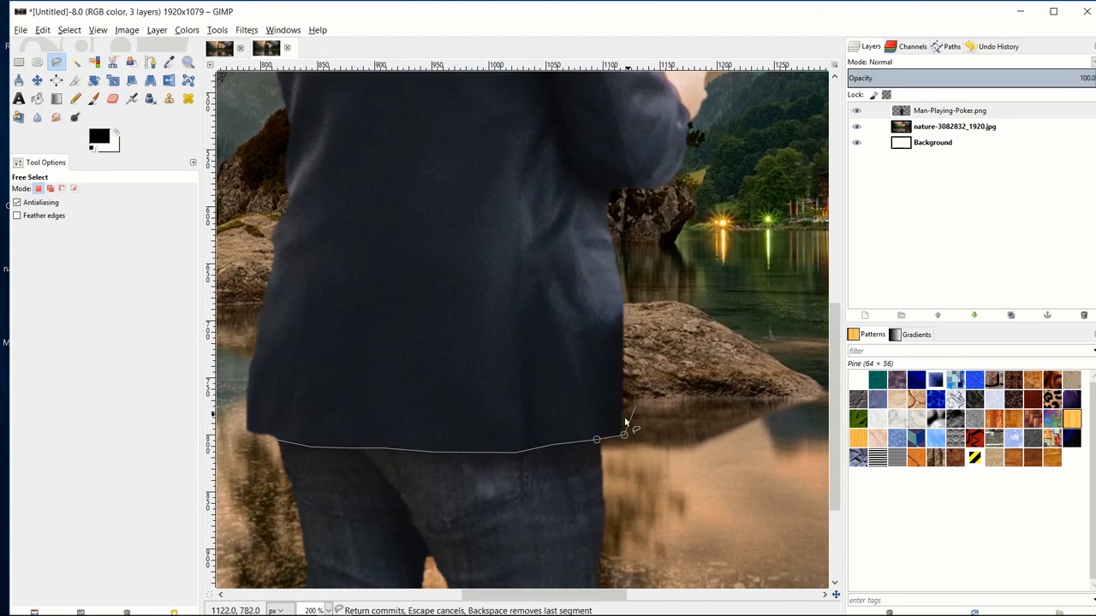
Extend the outline up the jacket's right side and around the elbow to the underside of the man's hand.
left_click(633, 213)
scroll(634, 213, "right", 5)
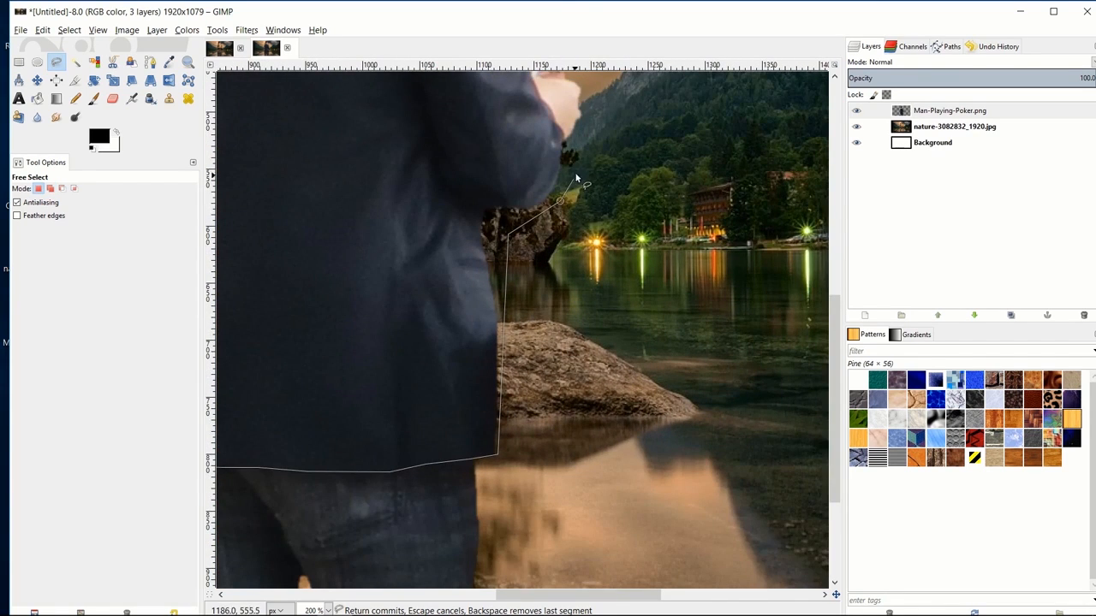
scroll(577, 179, "up", 3)
left_click(578, 220)
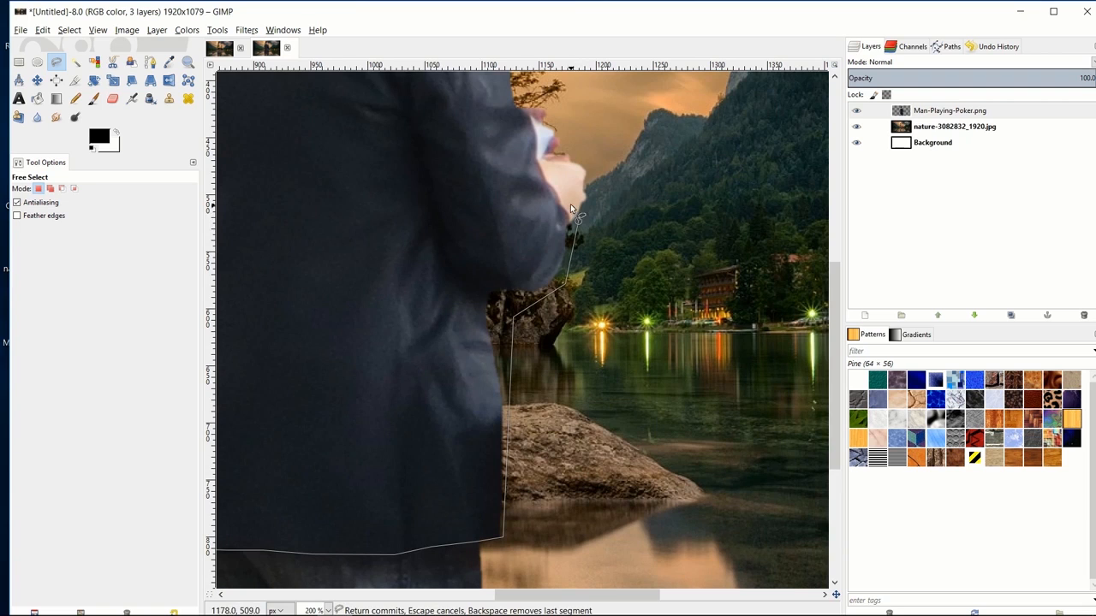
Continue the Free Select outline between the jacket sleeve and the man's hand, up past the white shirt cuff.
left_click(563, 192)
left_click(544, 166)
scroll(543, 166, "up", 1)
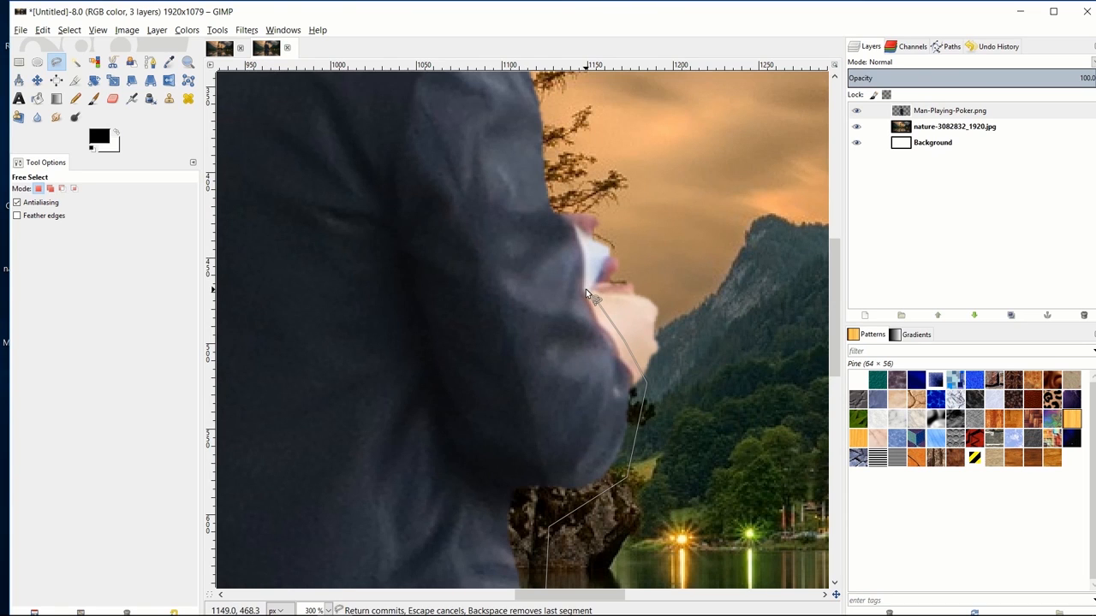
left_click(586, 267)
left_click(585, 245)
left_click(565, 215)
Extend the outline up the outside of the right sleeve and around the right shoulder towards the neck.
scroll(599, 343, "up", 5)
scroll(599, 343, "left", 3)
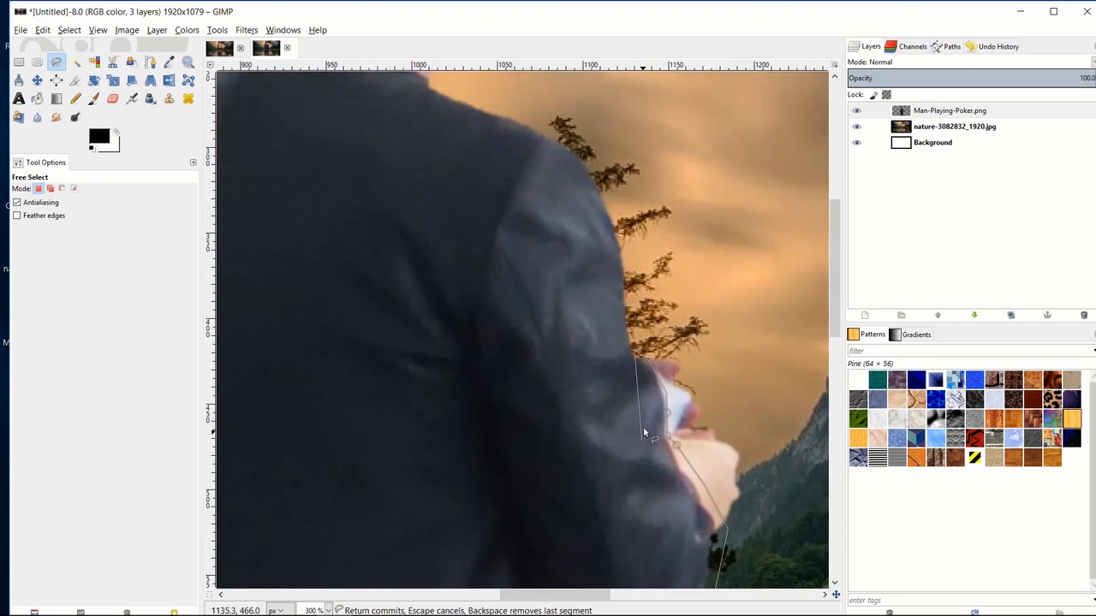
scroll(599, 256, "up", 4)
scroll(600, 257, "left", 3)
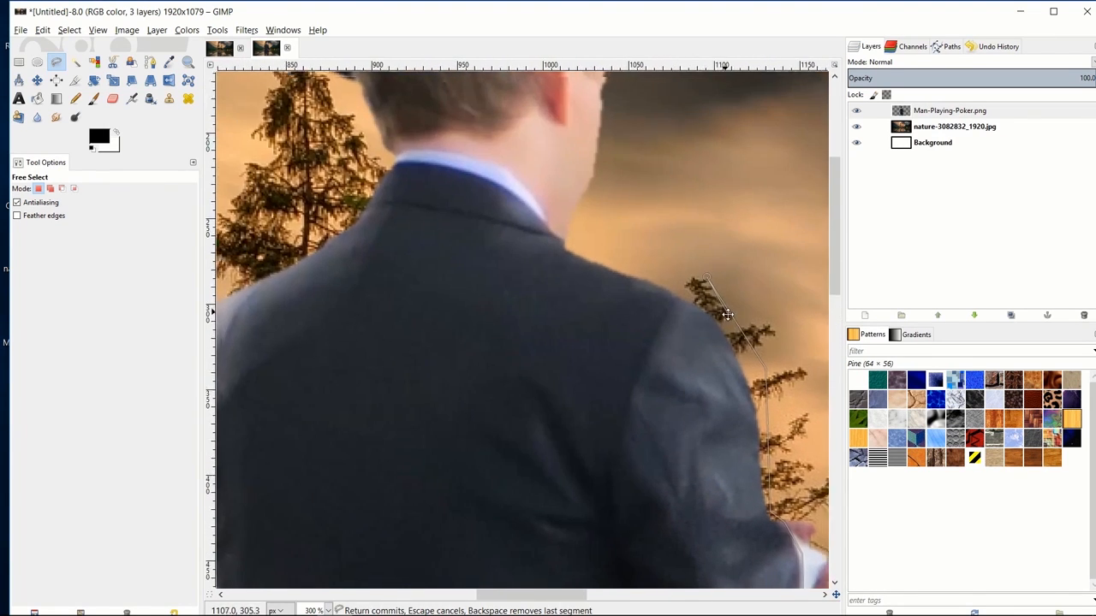
left_click(707, 283)
left_click(596, 225)
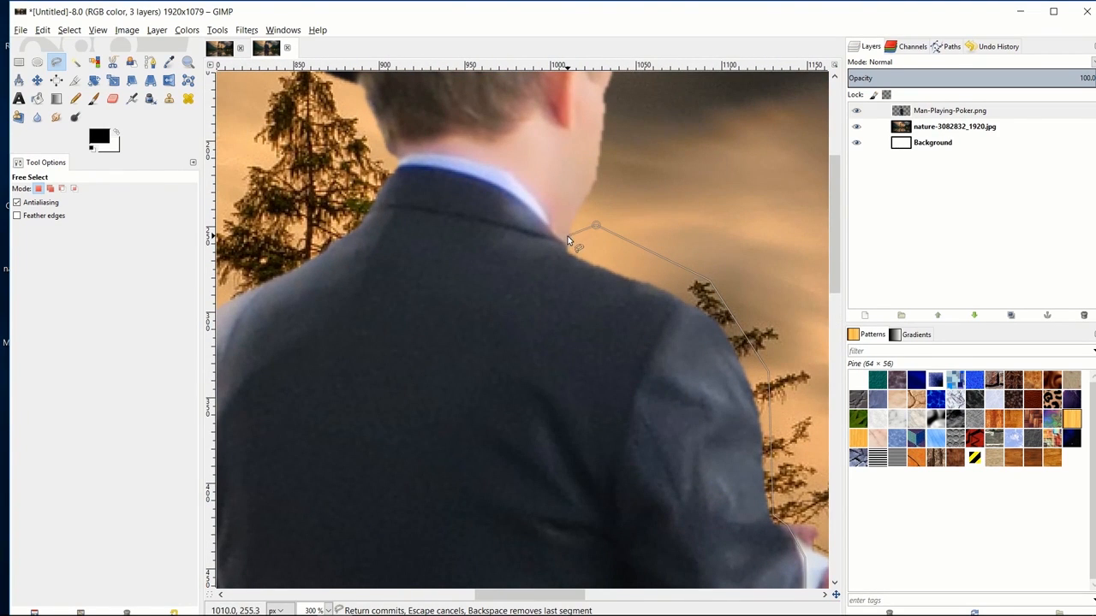
Trace the outline along the jacket collar, below the shirt collar, to the left side of the neck.
left_click(567, 241)
left_click(537, 217)
left_click(452, 169)
left_click(394, 166)
Extend the outline loosely over the left shoulder and down beside the upper left part of the jacket.
scroll(343, 209, "left", 3)
scroll(342, 210, "down", 1)
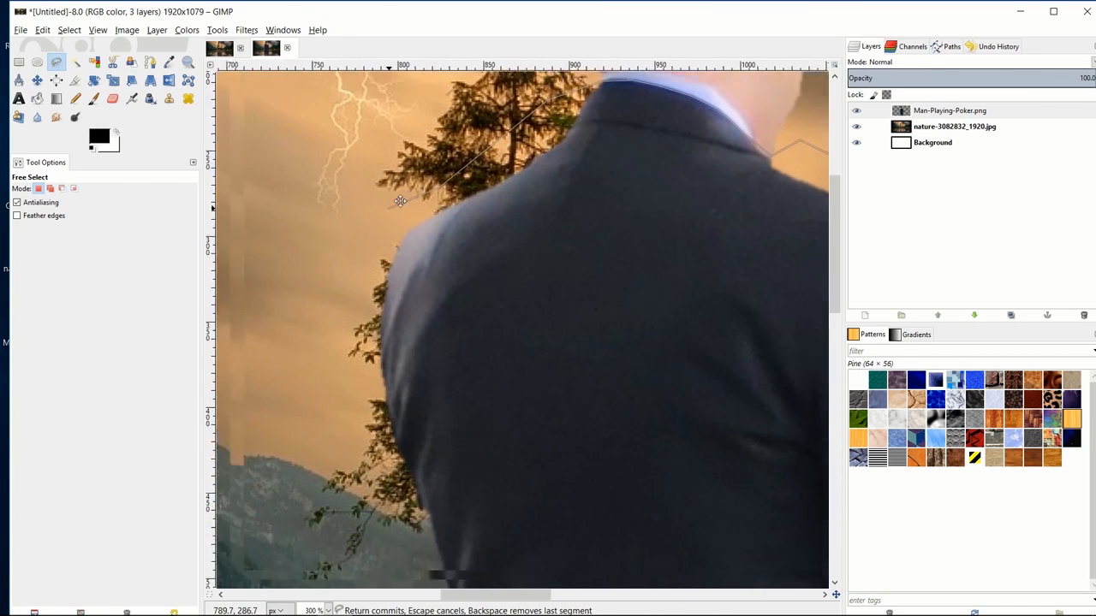
scroll(377, 222, "left", 3)
scroll(377, 223, "down", 1)
left_click(391, 231)
scroll(409, 183, "down", 2)
scroll(408, 183, "left", 1)
left_click(418, 304)
scroll(421, 239, "down", 2)
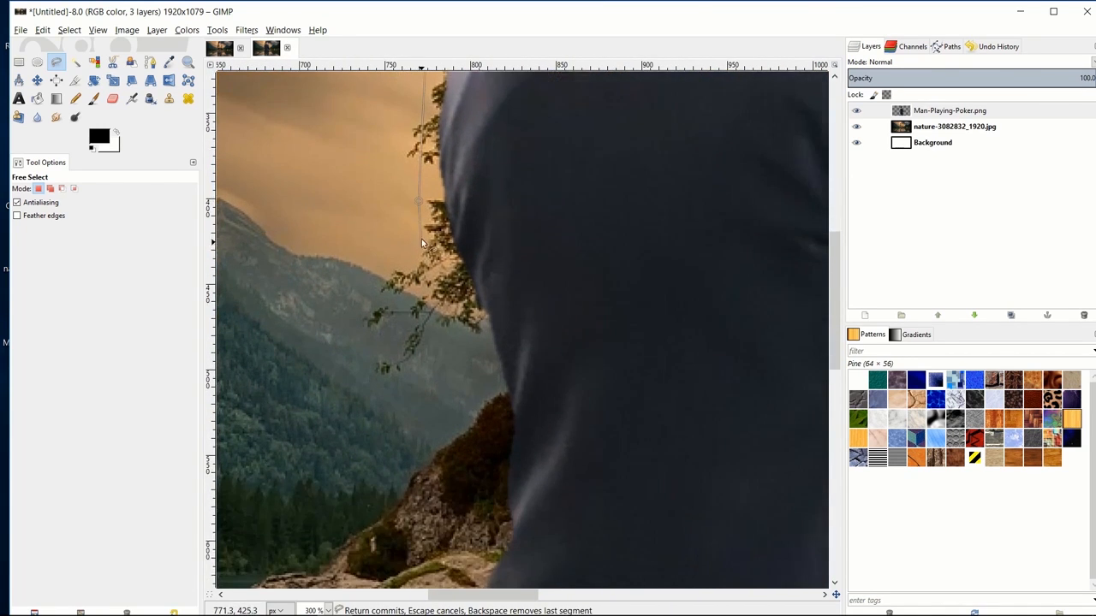
Continue the outline down the jacket's left side, past the rocks to the water.
left_click(440, 363)
scroll(445, 326, "down", 3)
left_click(448, 392)
left_click(454, 503)
scroll(449, 480, "down", 5)
scroll(449, 479, "left", 1)
left_click(434, 428)
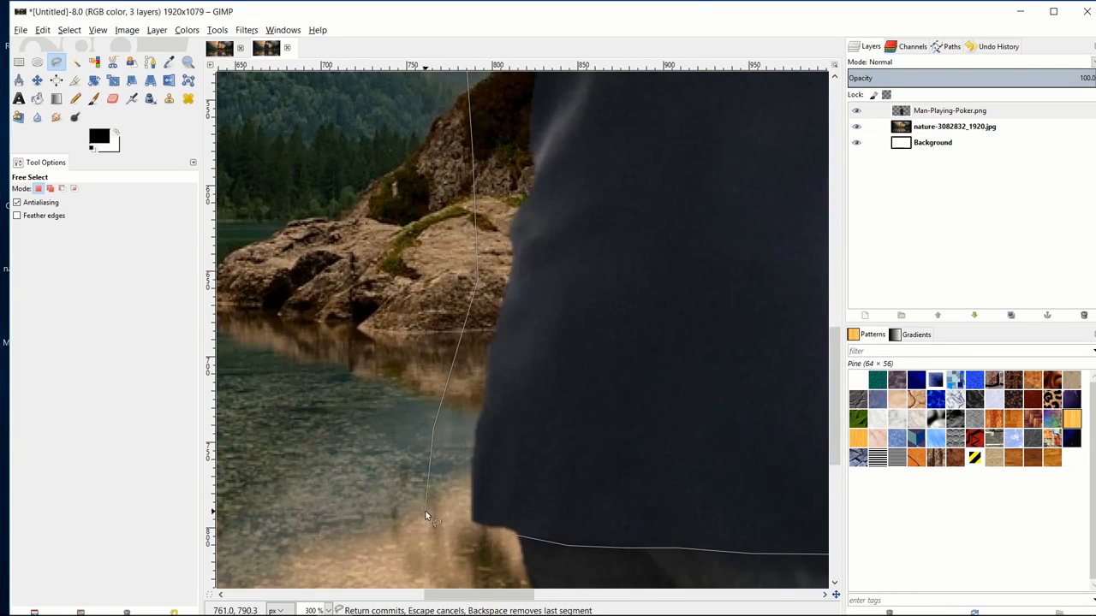
Close the outline around the jacket's lower-left corner at its starting point and commit the selection.
left_click(432, 513)
left_click(485, 555)
left_click(516, 535)
key("Return")
scroll(516, 534, "down", 2)
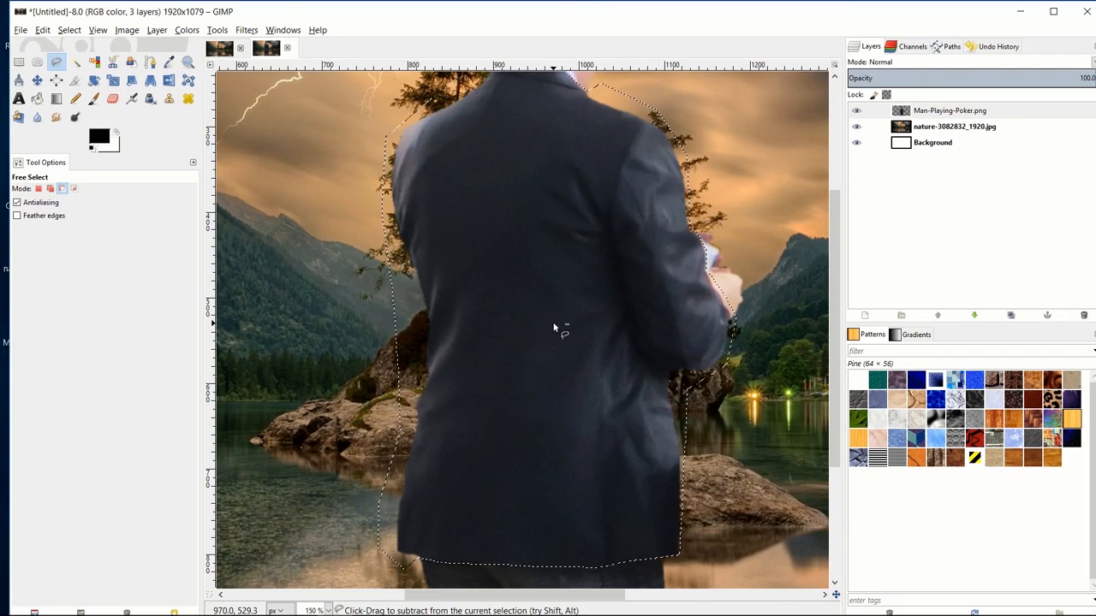
Cut the selected jacket, paste it into a new transparent 1920 × 1079 px layer and anchor it there.
key("ctrl+x")
key("1")
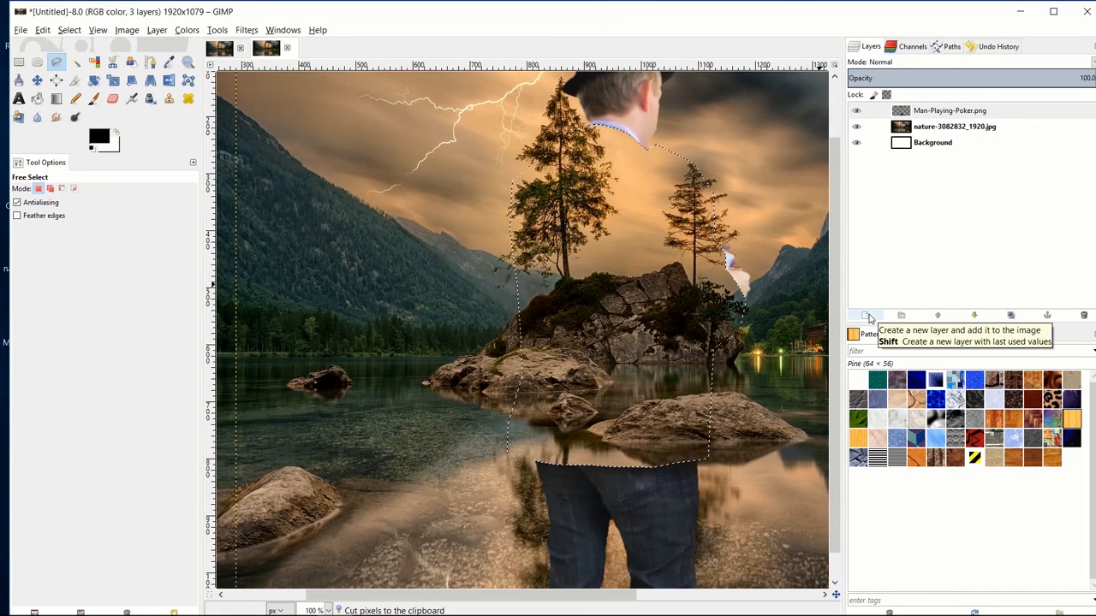
left_click(868, 318)
left_click(874, 420)
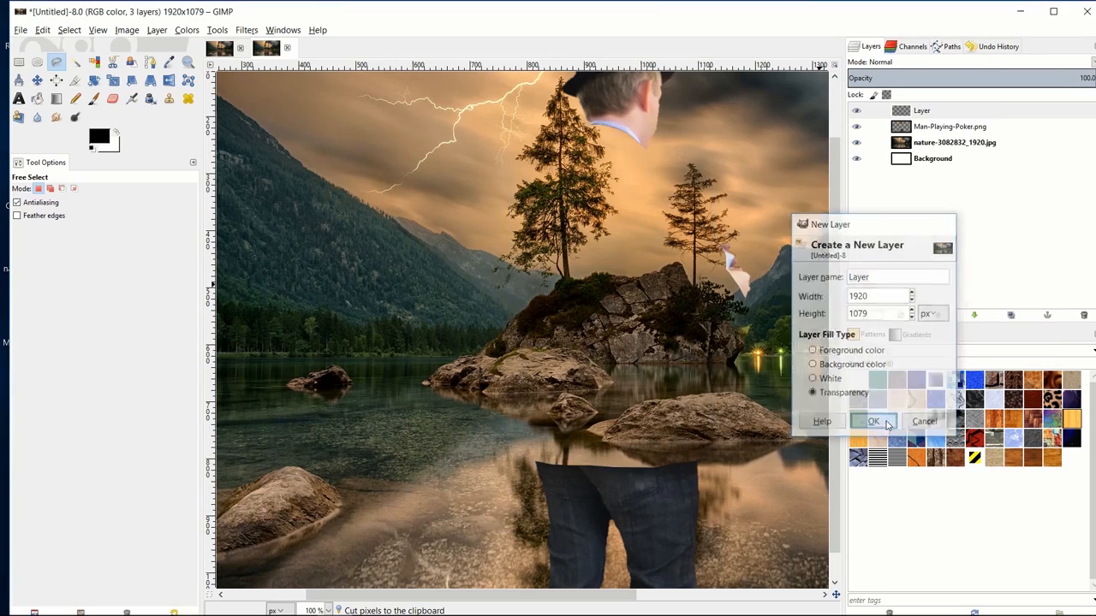
key("ctrl+v")
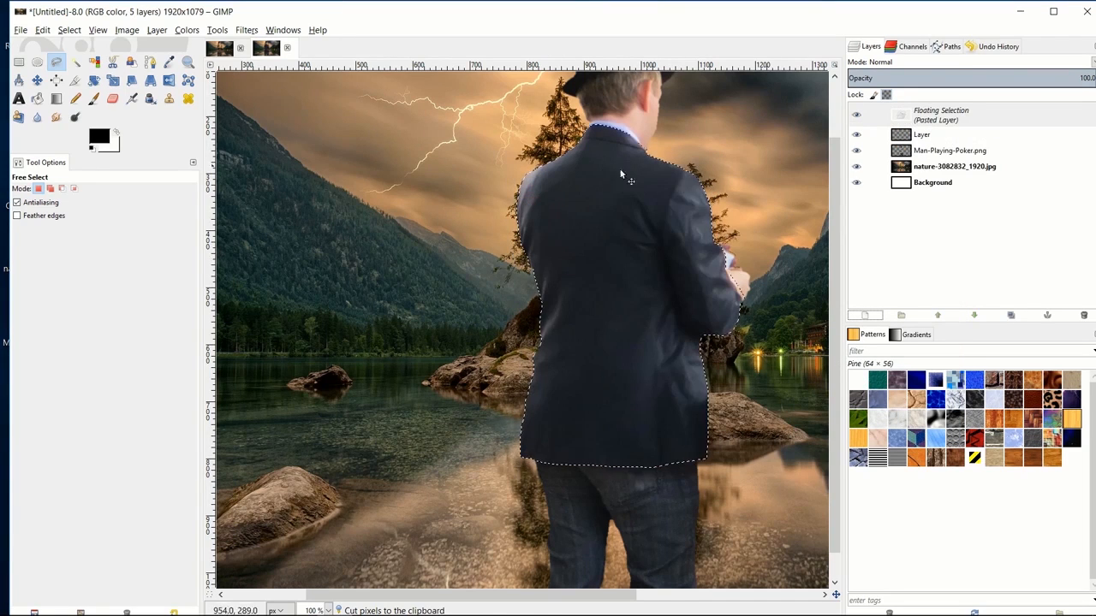
left_click_drag(742, 223, 635, 236)
key("r")
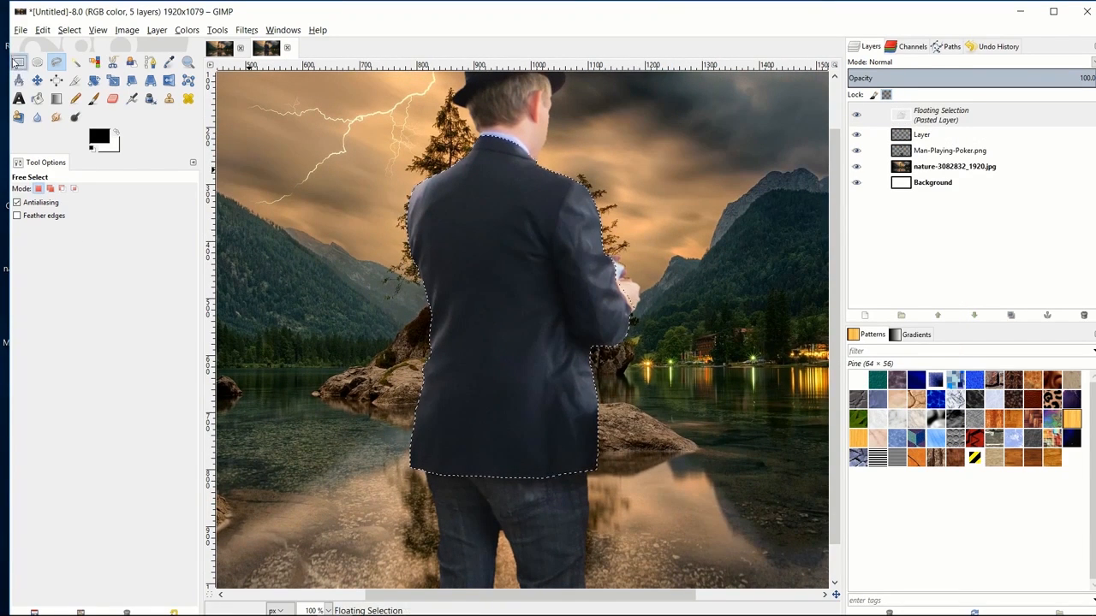
left_click(560, 136)
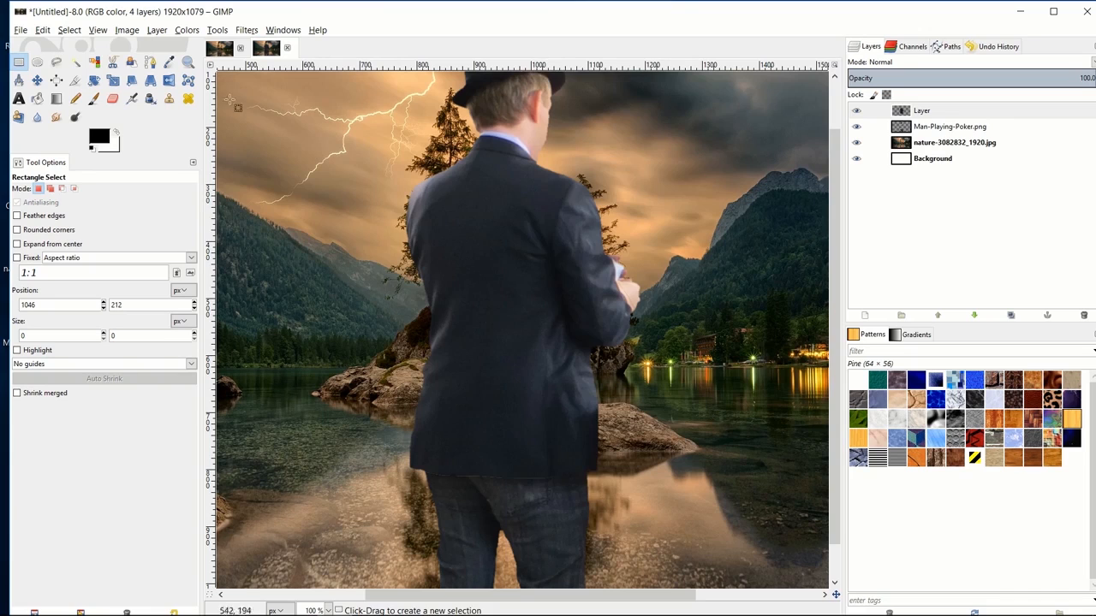
Select the jacket with Select by Color, trying thresholds of 59.9 and 197.5 and finishing at 128.7.
left_click(96, 63)
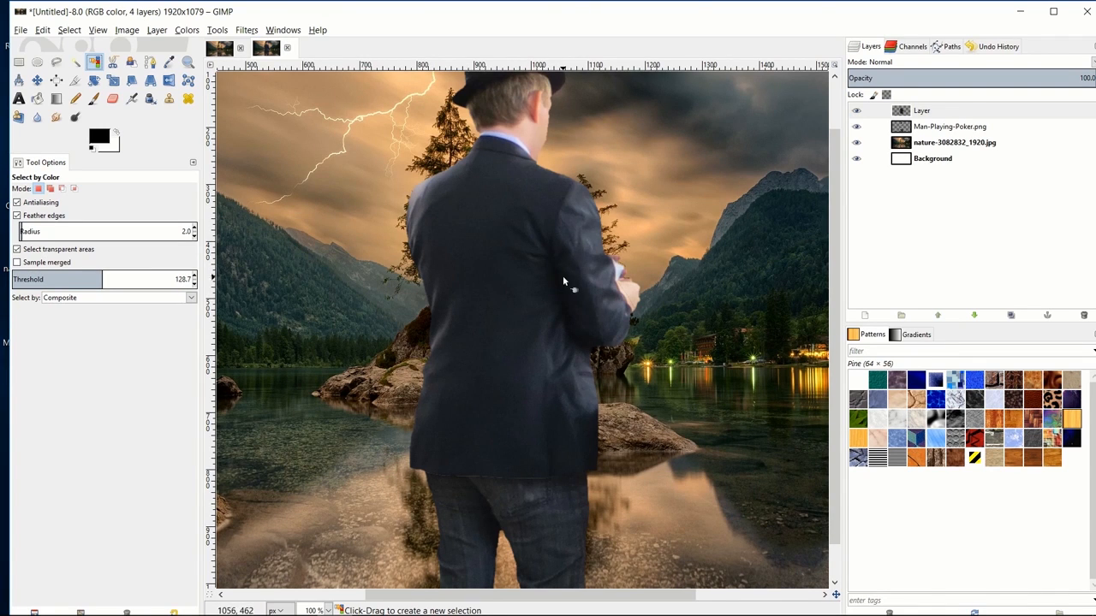
left_click(508, 296)
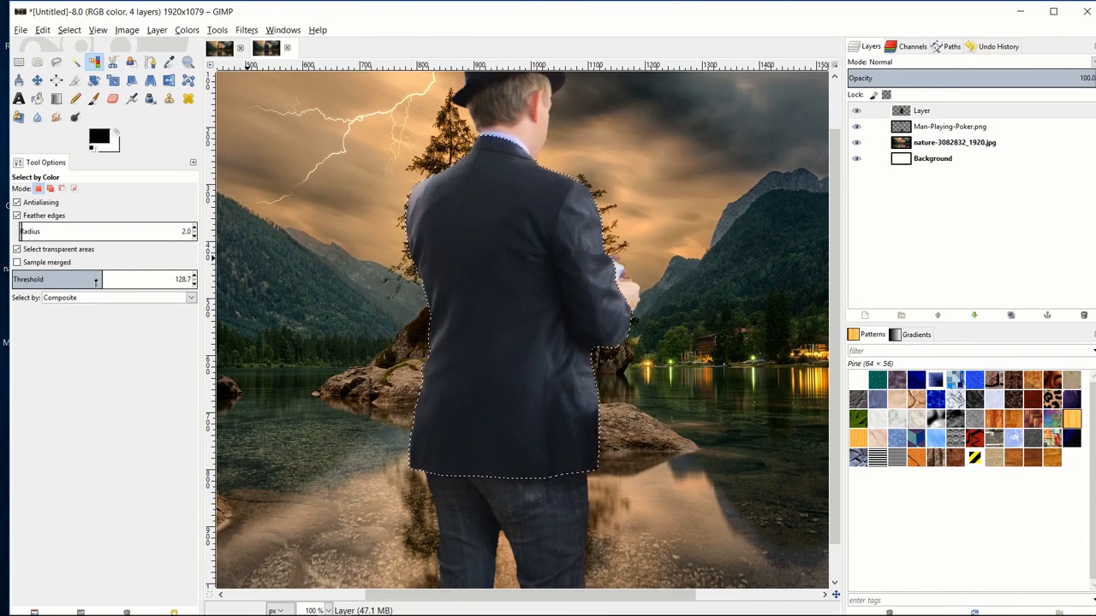
left_click_drag(96, 281, 53, 281)
left_click(477, 269)
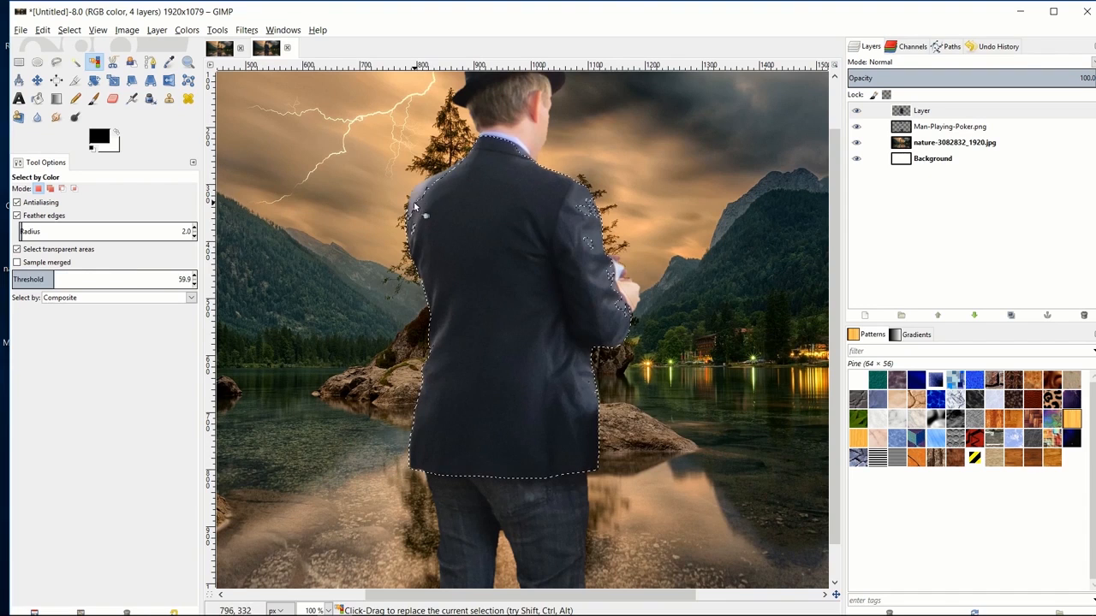
left_click_drag(414, 201, 453, 282)
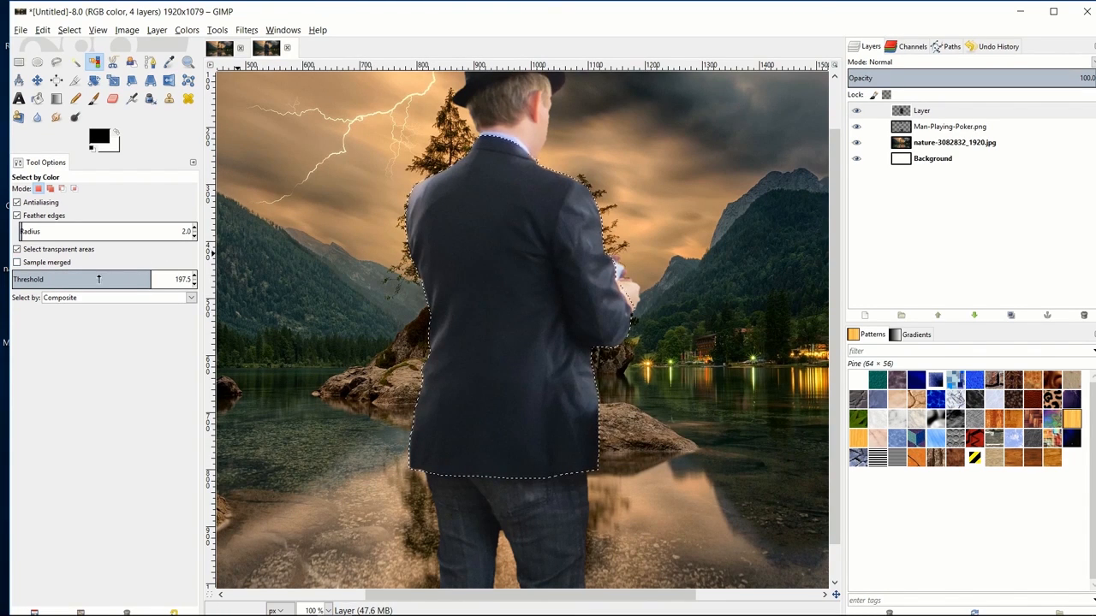
left_click_drag(151, 279, 103, 279)
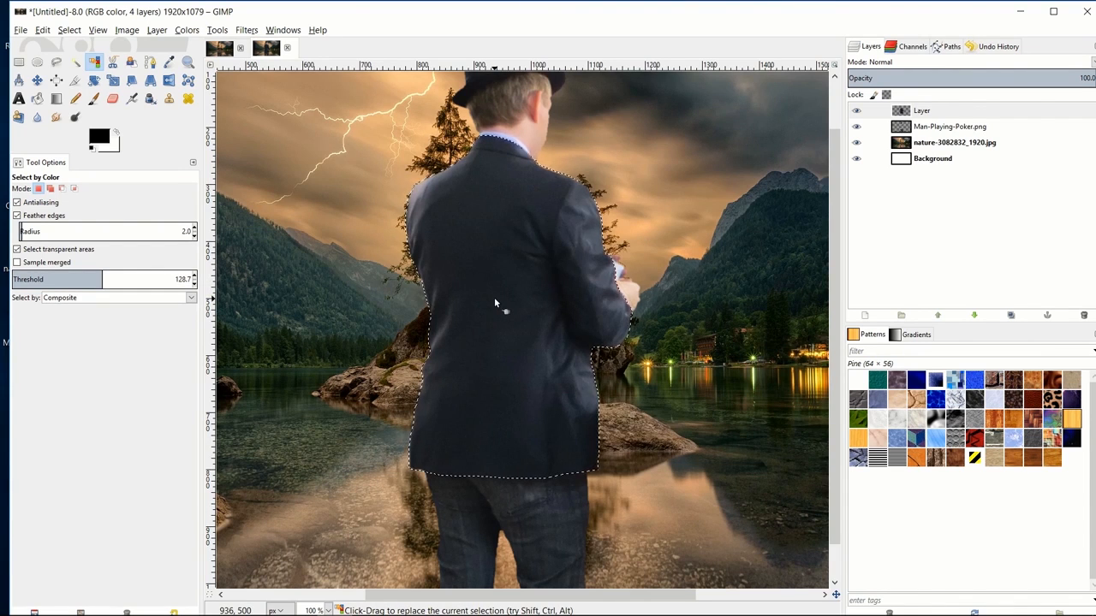
Cut the color-selected jacket and anchor it on a second new transparent layer, Layer #1.
key("ctrl+x")
left_click(879, 316)
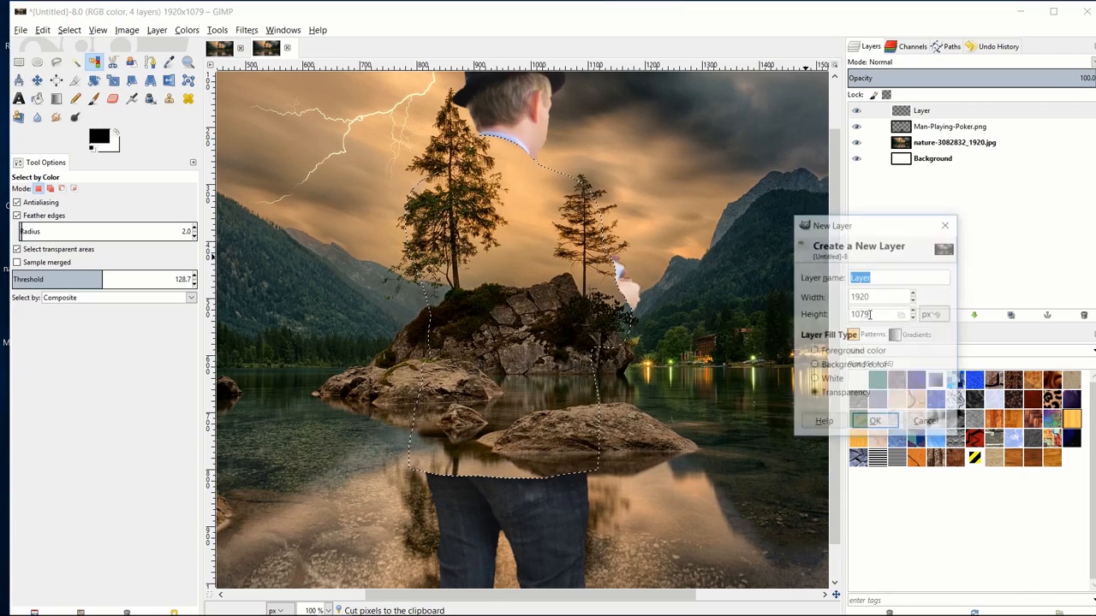
left_click(873, 421)
key("ctrl+v")
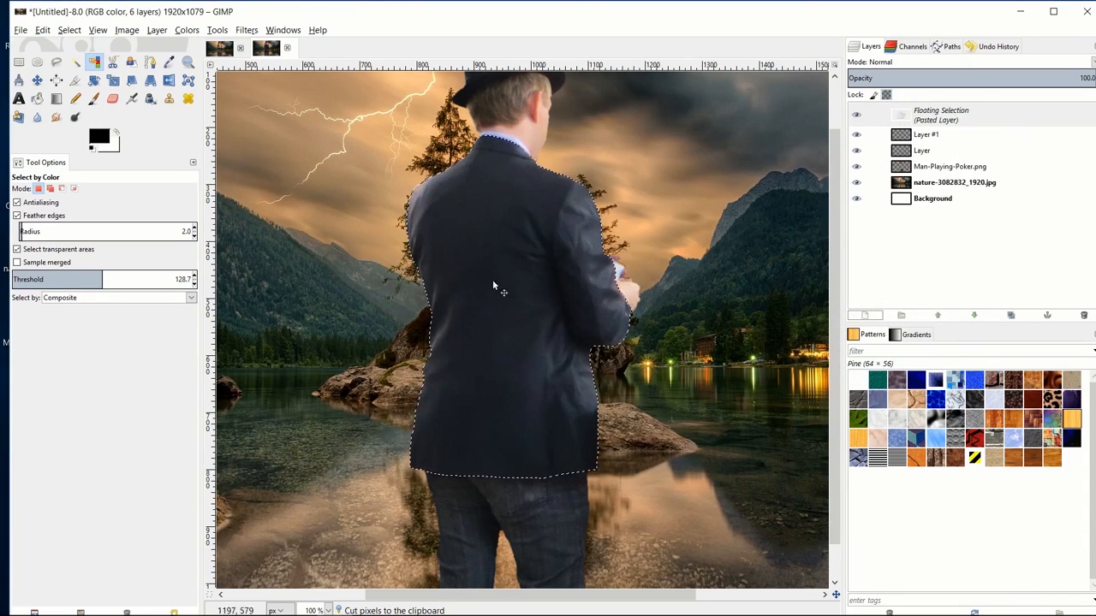
key("r")
key("ctrl+h")
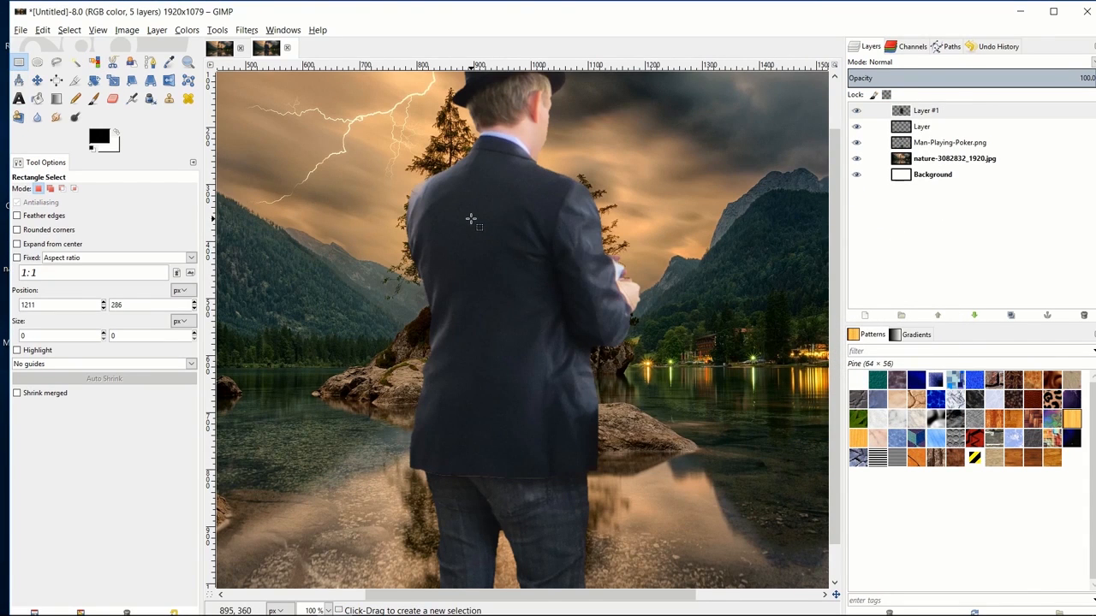
Add a layer mask to Layer #1, initialized to a grayscale copy of the layer.
left_click_drag(654, 167, 639, 183)
right_click(943, 114)
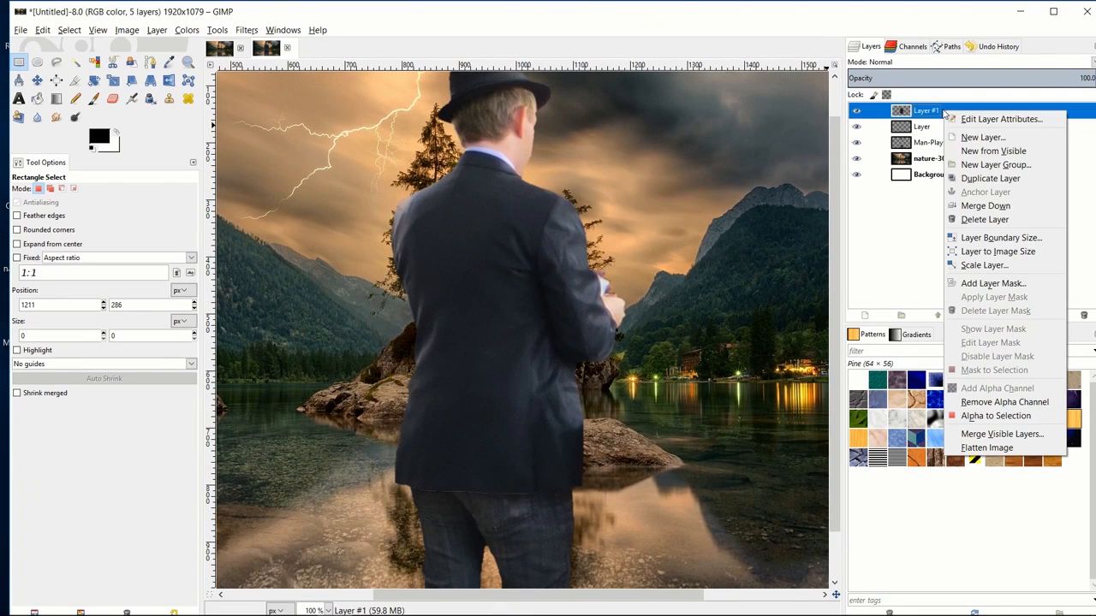
left_click(991, 284)
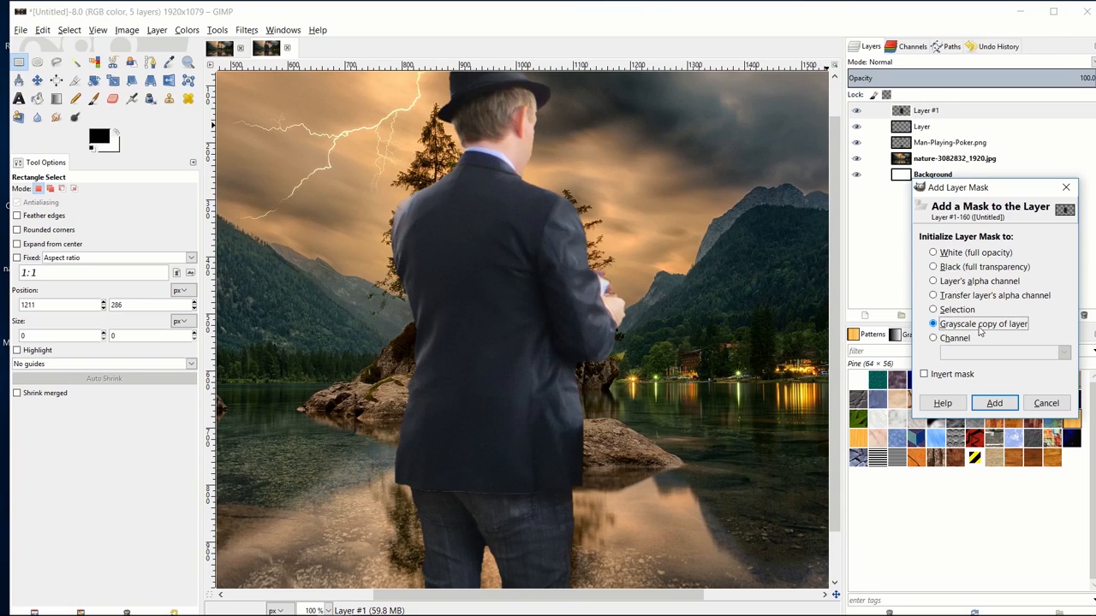
left_click(994, 403)
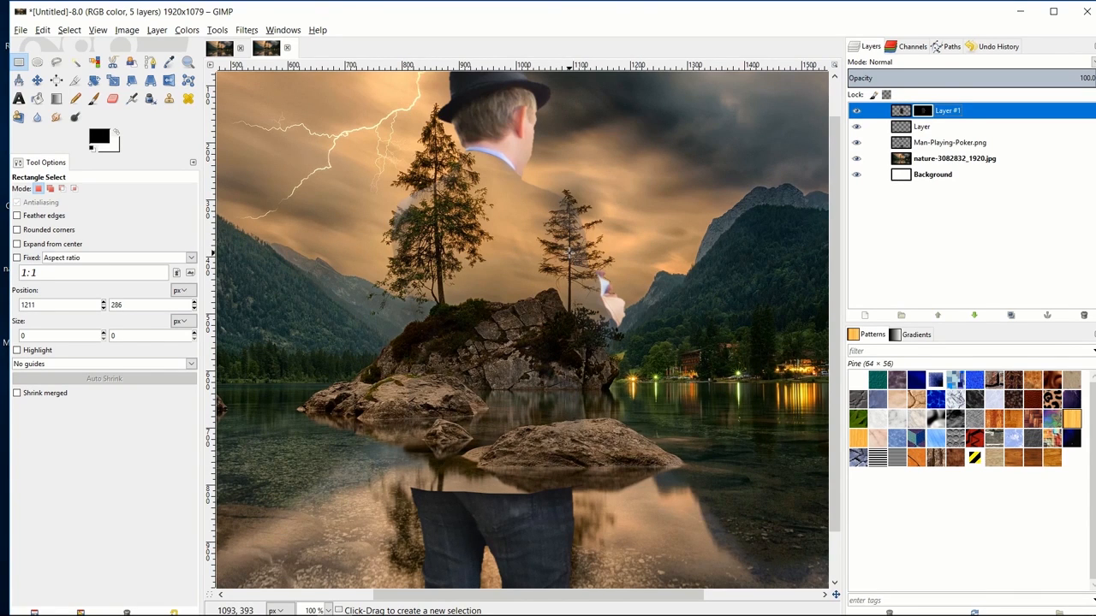
left_click_drag(621, 379, 618, 353)
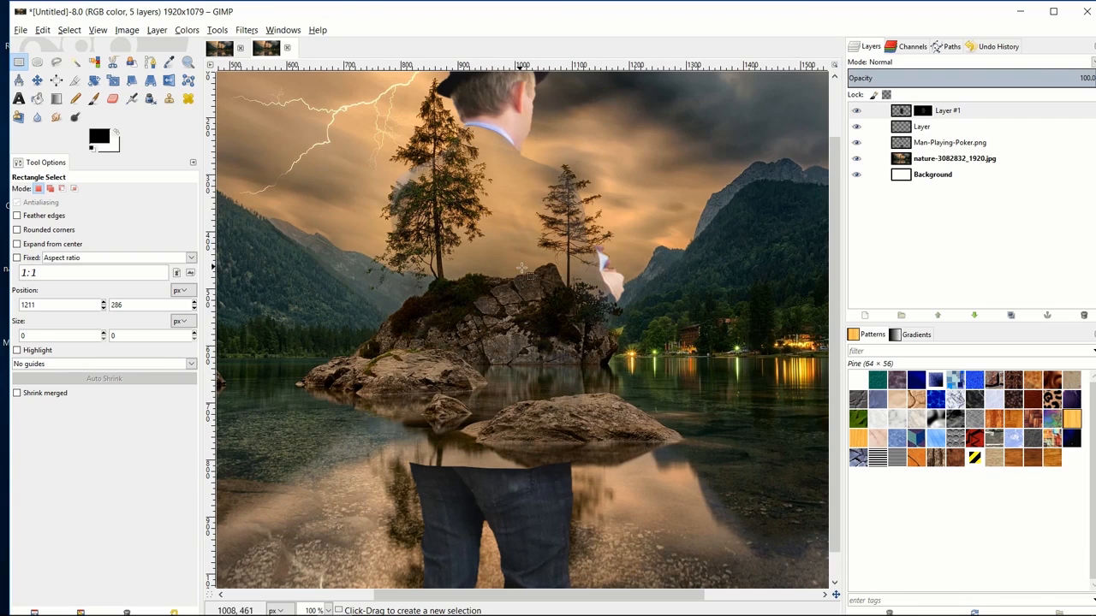
scroll(563, 314, "down", 1, "ctrl")
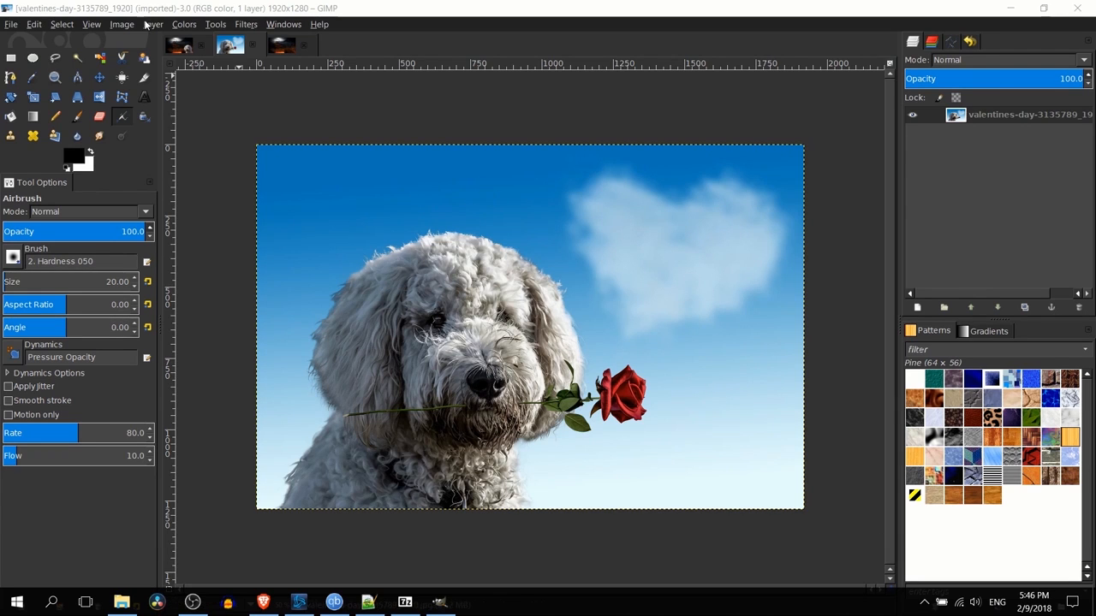
Compare the valentines-day dog photo with the stairs composite that contains the pasted cut-out dog.
left_click(275, 48)
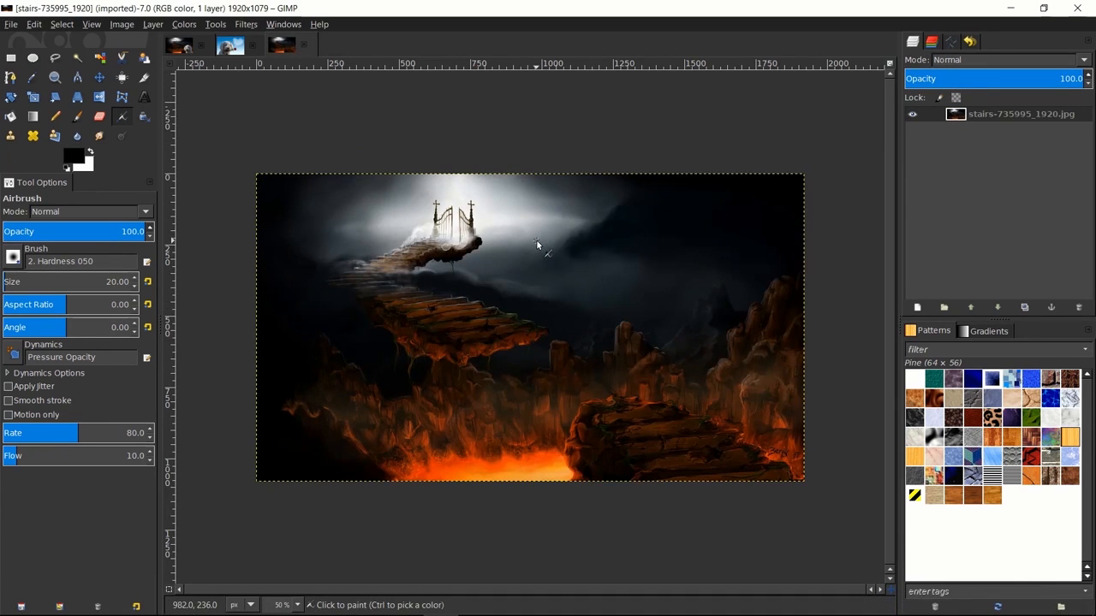
key("ctrl+v")
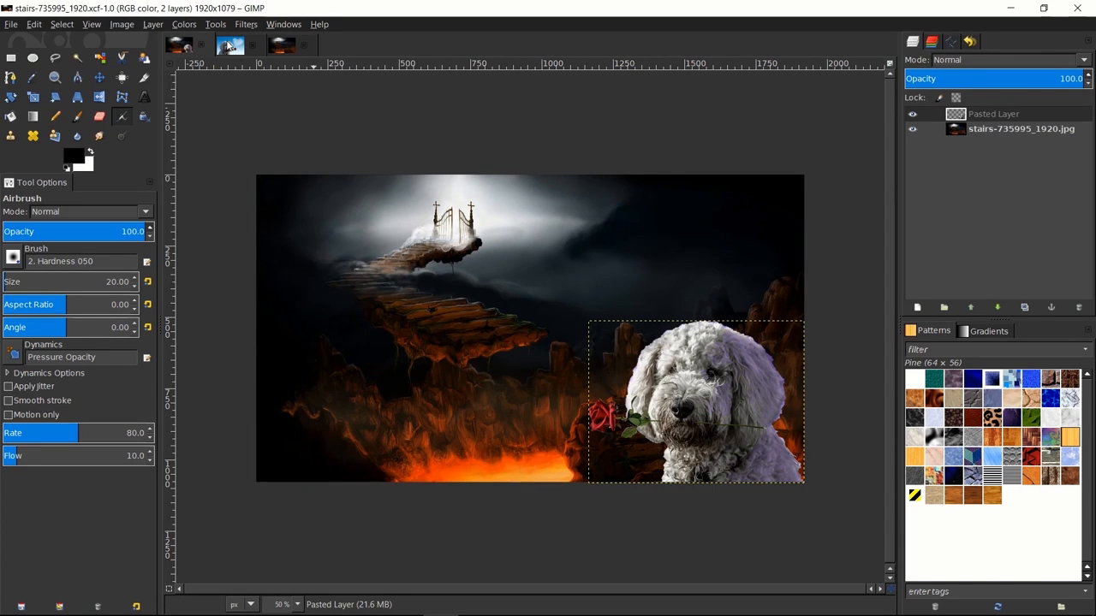
left_click(228, 46)
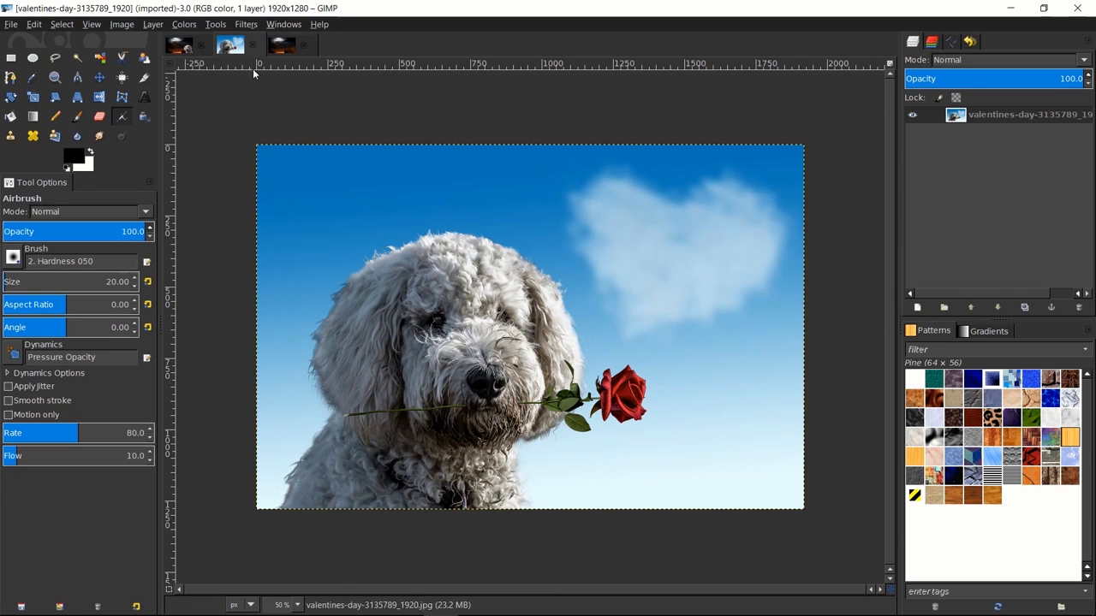
left_click(279, 43)
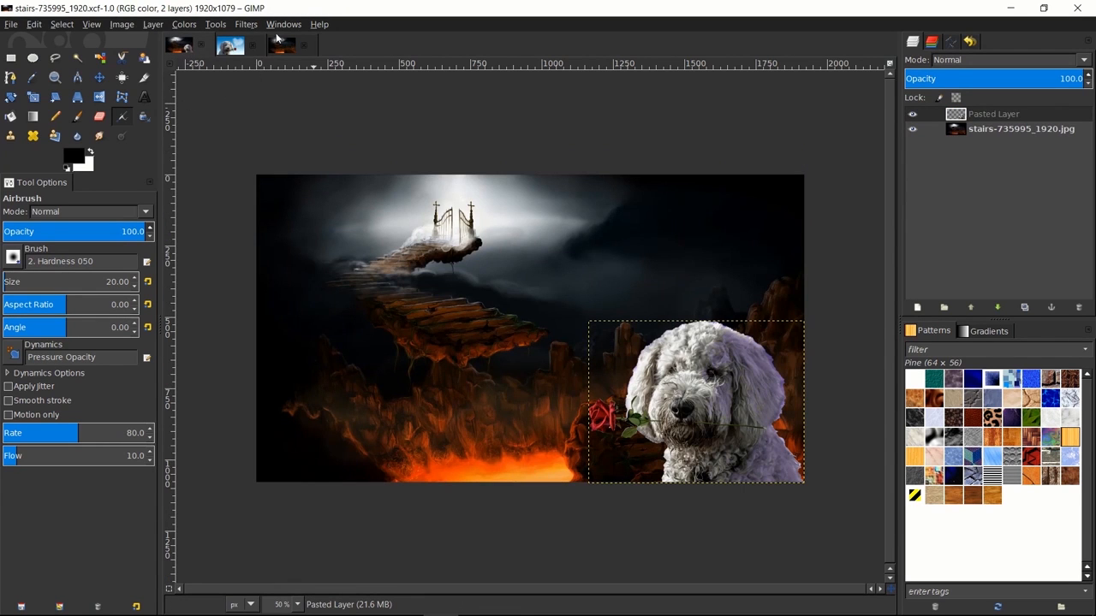
Start a Scissors Select outline in the valentines-day photo with two points along the top of the dog's head.
left_click(229, 45)
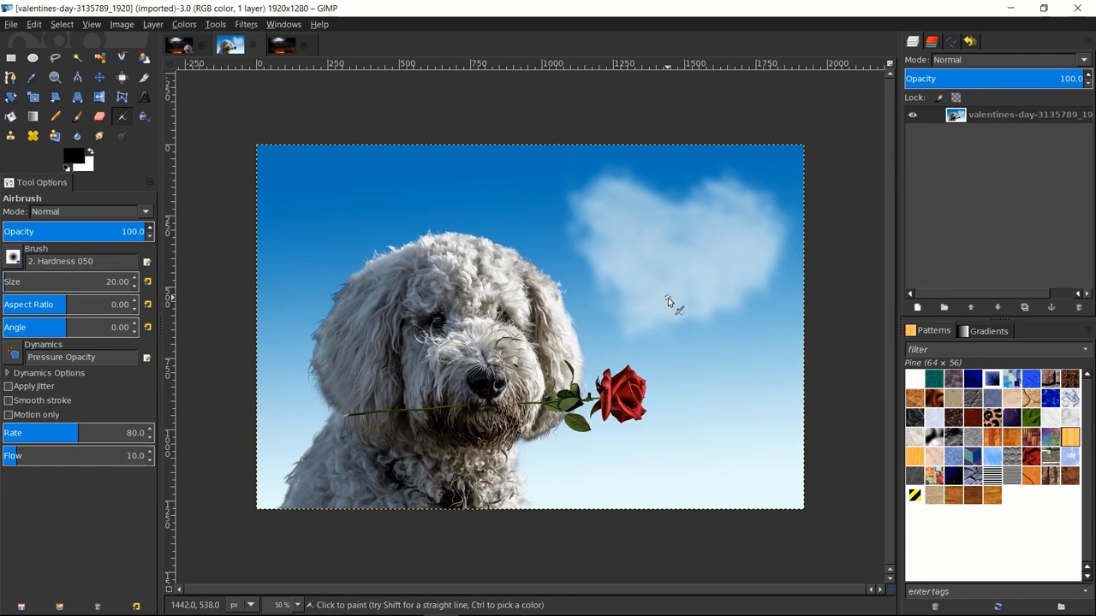
left_click(120, 58)
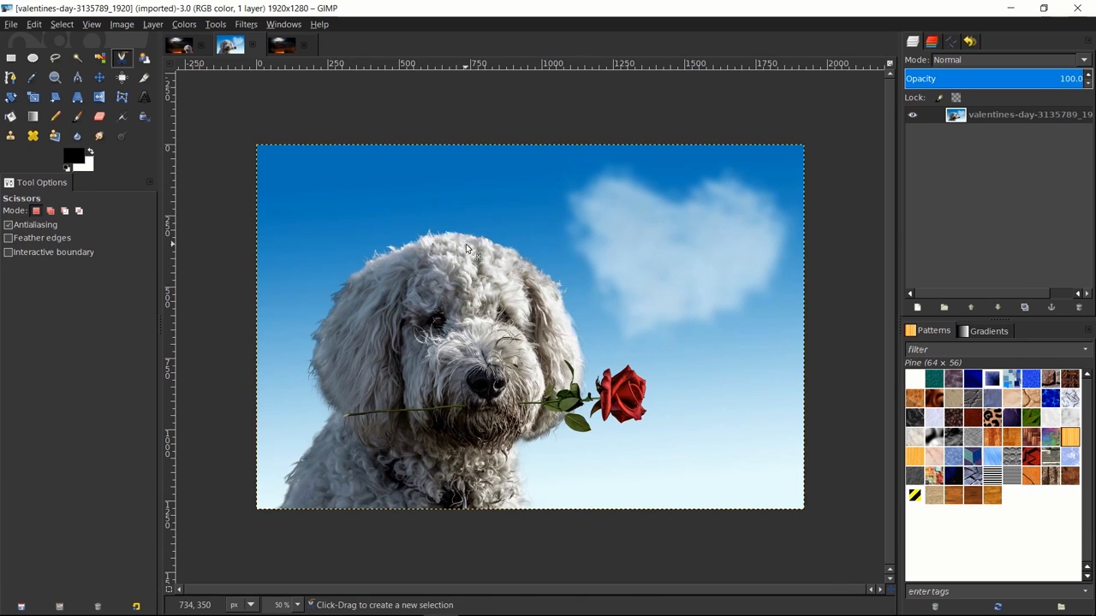
scroll(467, 248, "up", 1, "ctrl")
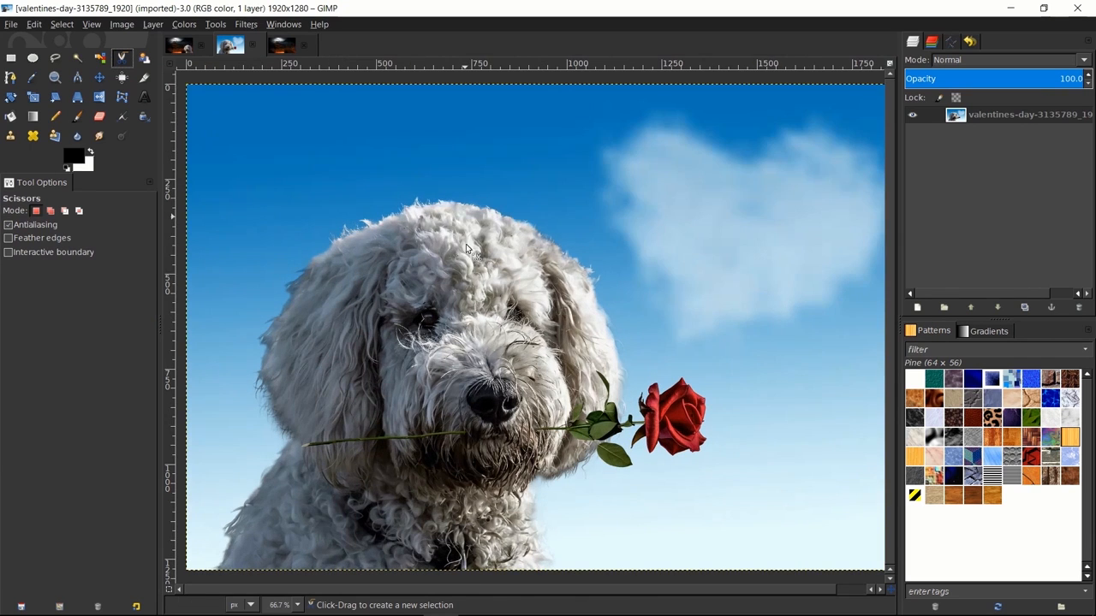
left_click(449, 203)
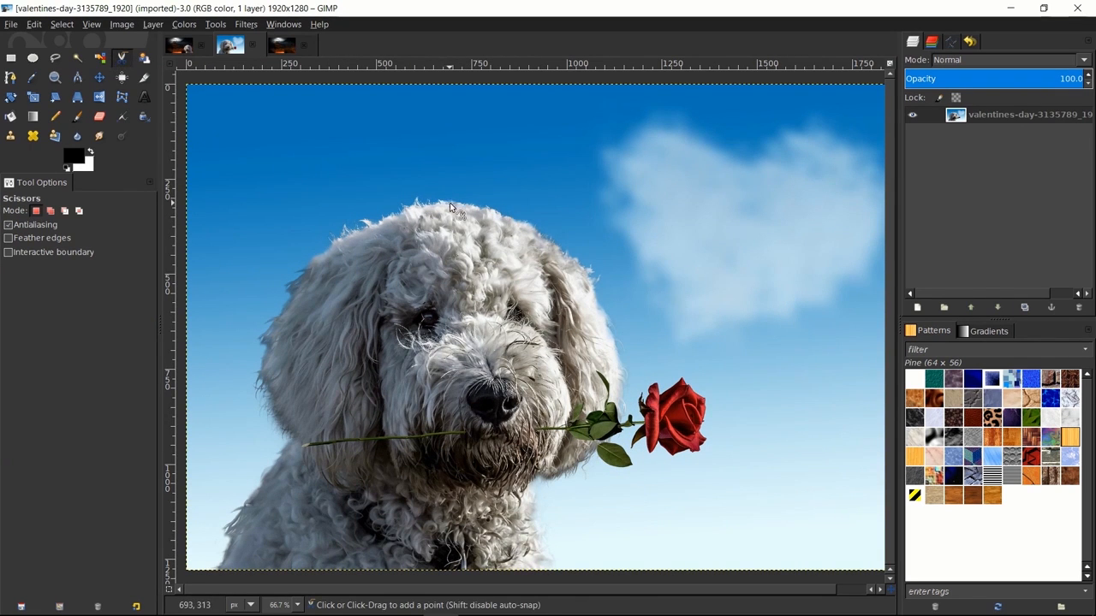
scroll(496, 218, "up", 1, "ctrl")
left_click(503, 213)
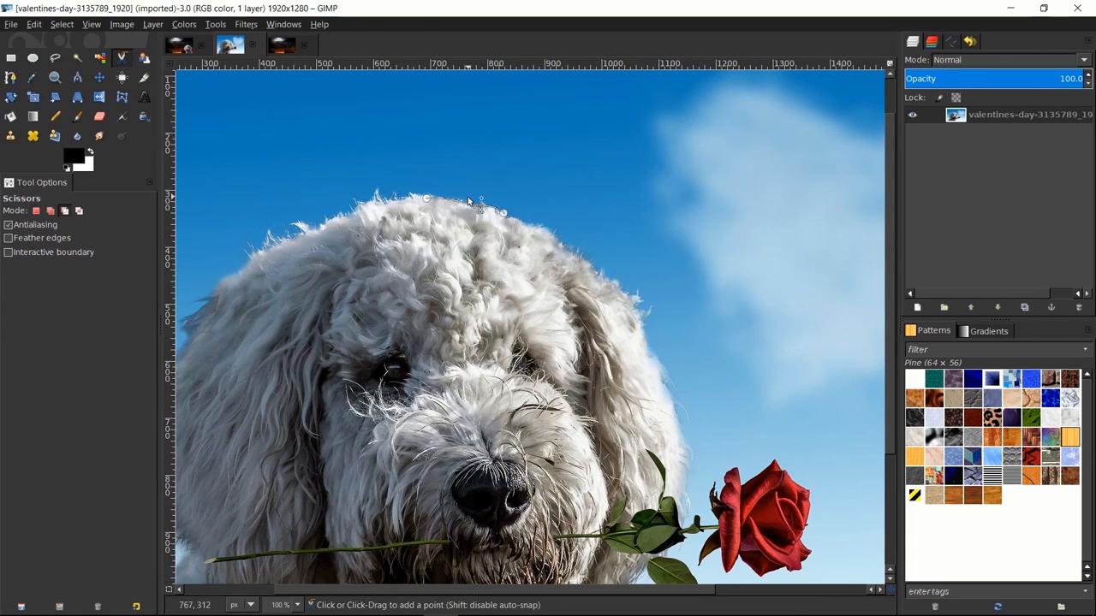
Extend the scissors outline with two more points down the curve of the head toward the rose-side ear.
scroll(479, 214, "up", 3, "ctrl")
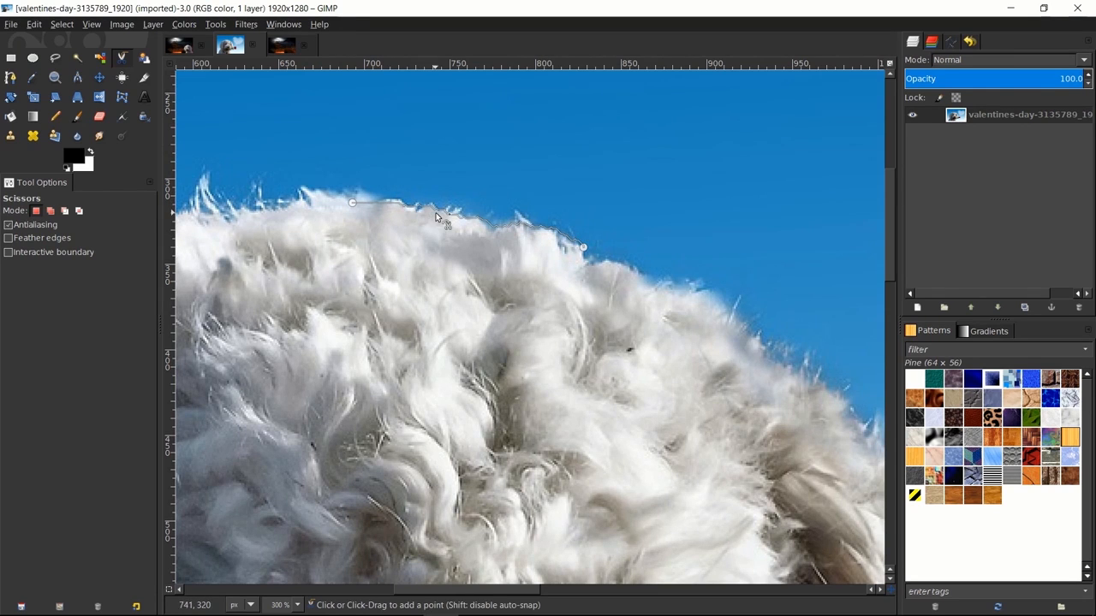
scroll(648, 252, "right", 3)
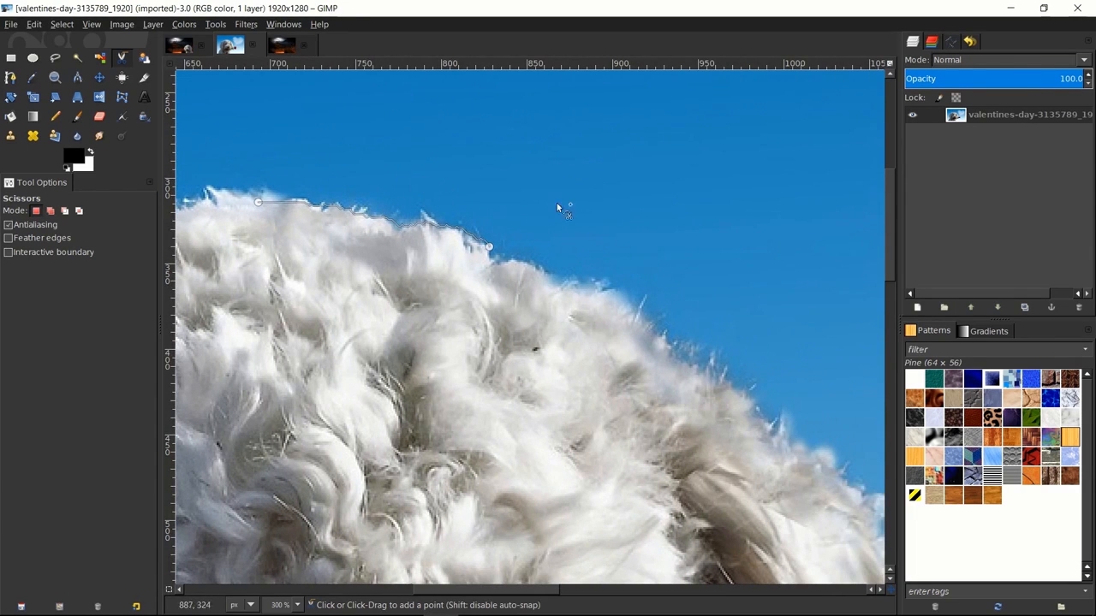
scroll(482, 304, "down", 1)
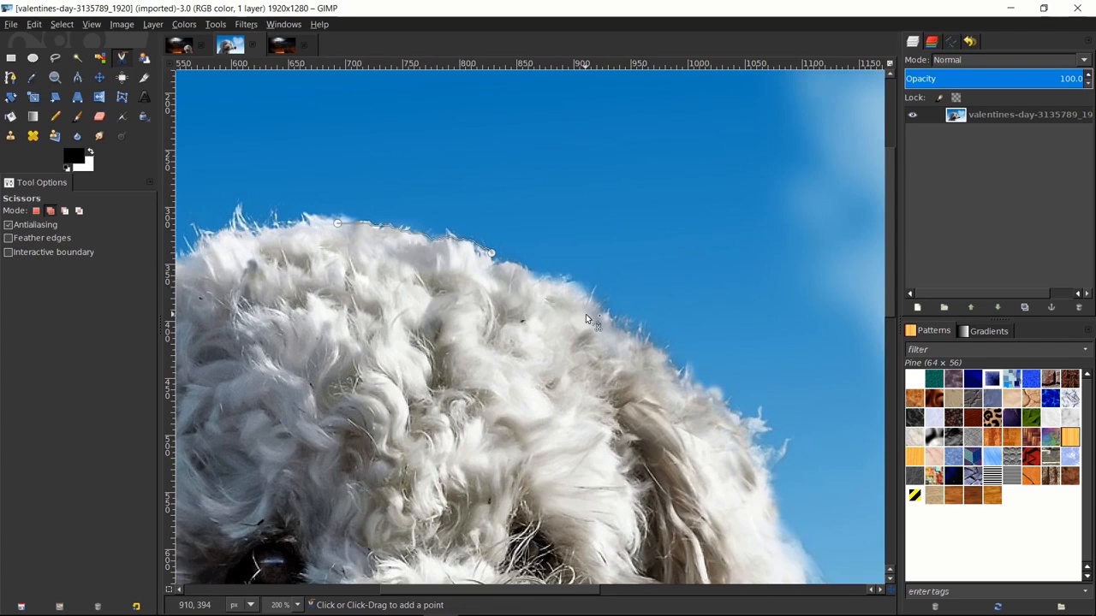
scroll(419, 296, "right", 5)
left_click(439, 276)
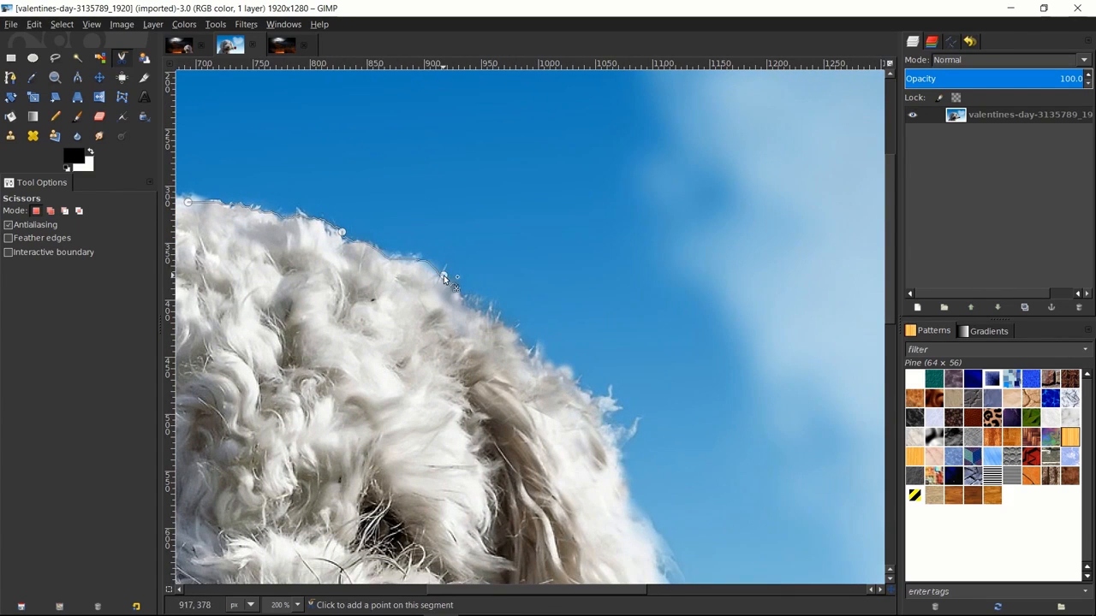
scroll(433, 269, "down", 2)
scroll(432, 269, "right", 2)
left_click(429, 253)
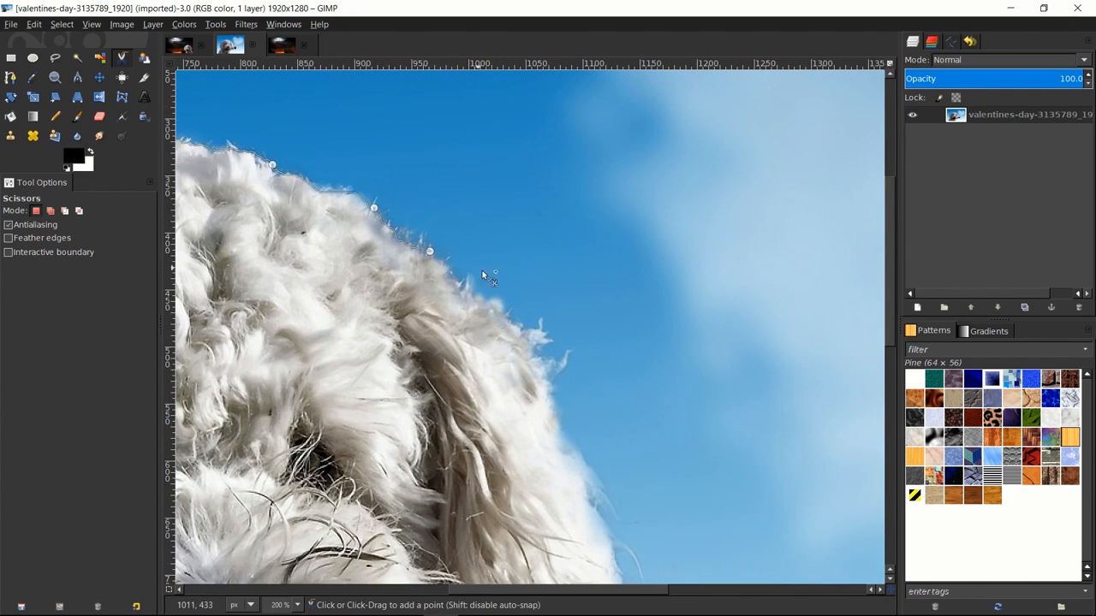
Continue the scissors outline over the upper edge of the rose-side ear to just below its protruding hair tufts.
left_click(480, 297)
scroll(491, 243, "down", 1)
scroll(491, 243, "down", 1)
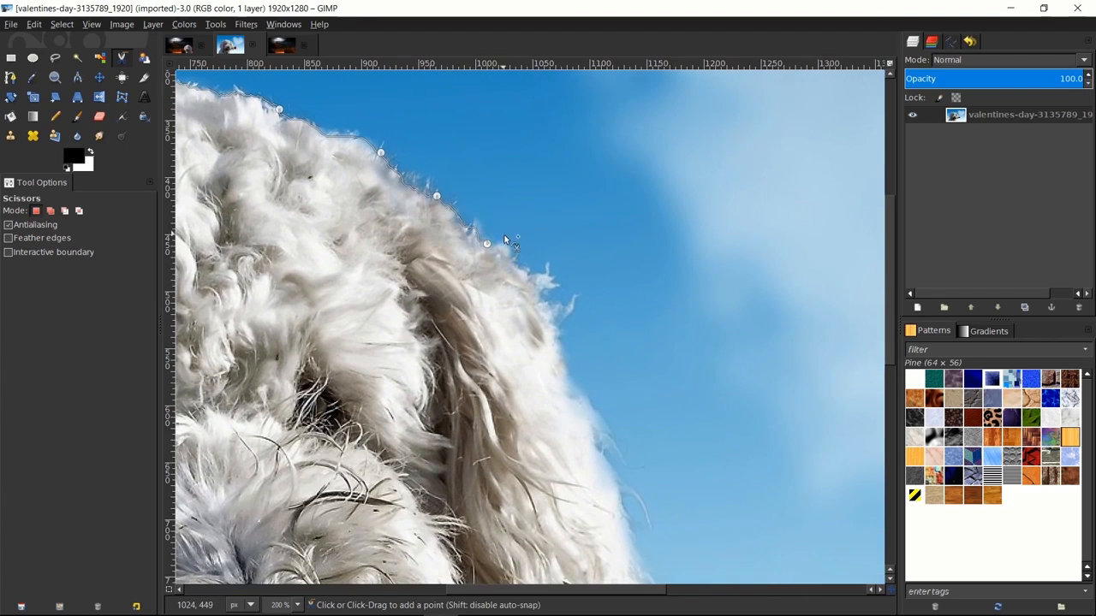
left_click(532, 282)
scroll(580, 328, "down", 3)
scroll(580, 328, "right", 1)
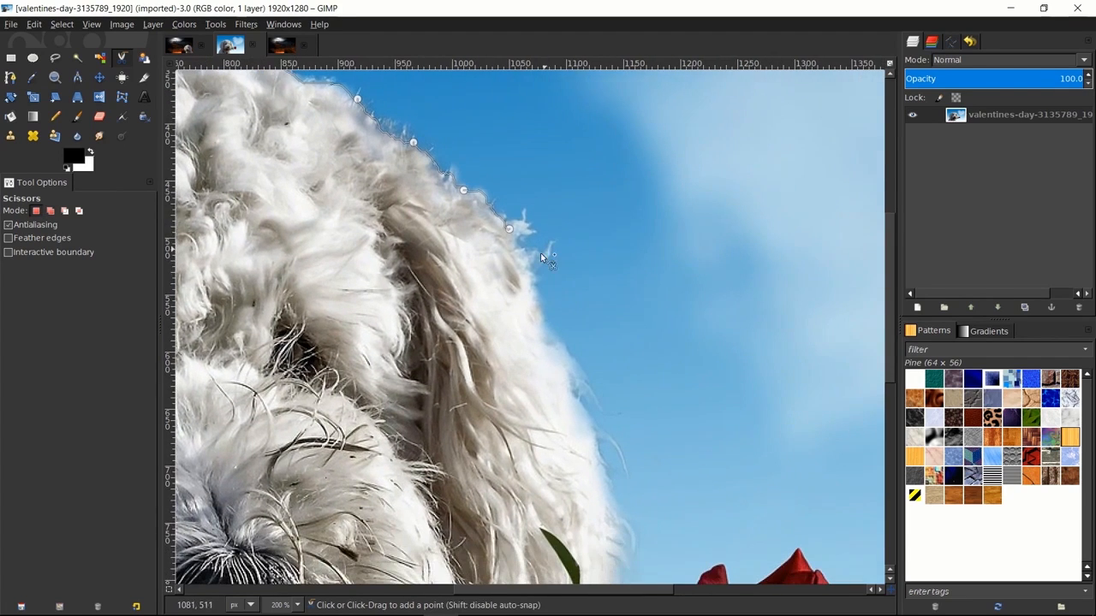
left_click(539, 285)
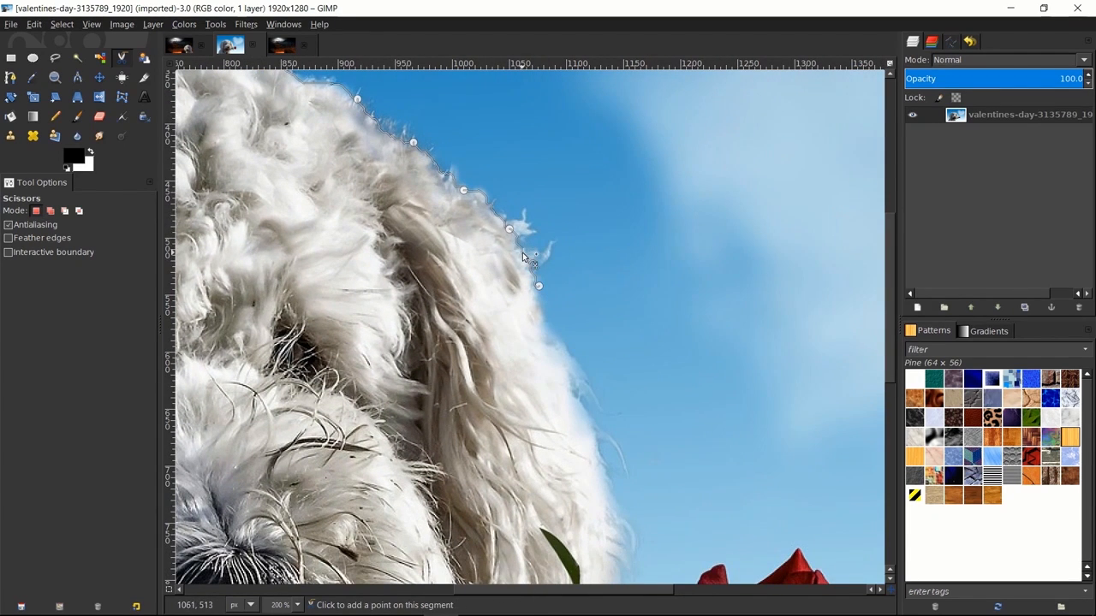
Insert extra points into the scissors outline so it follows the two hair tufts sticking out from the ear.
scroll(553, 235, "left", 1)
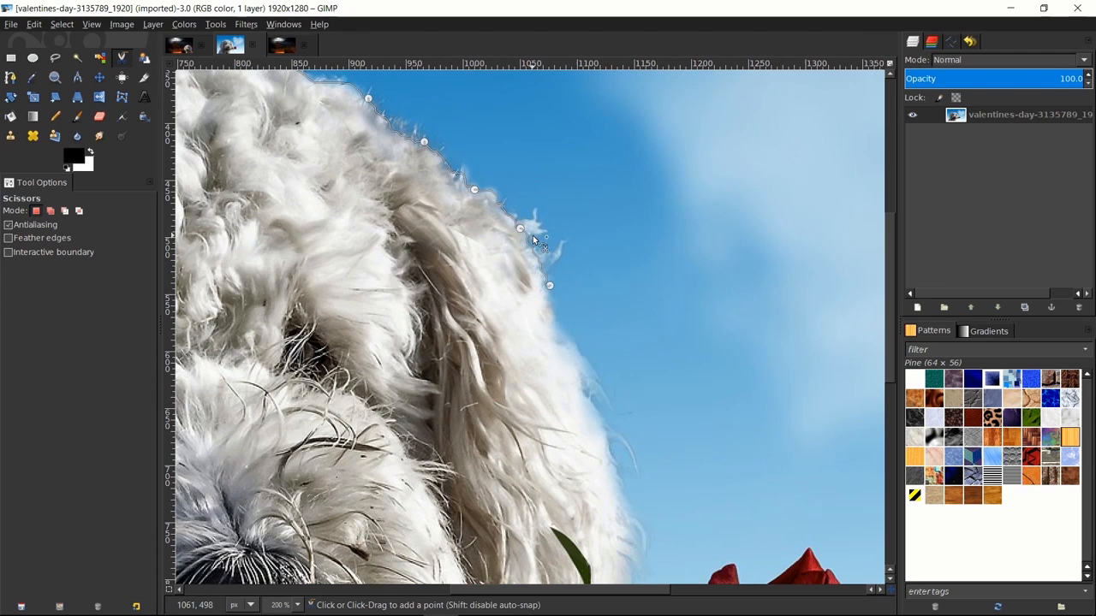
left_click(538, 228)
left_click_drag(538, 227, 536, 216)
left_click(530, 246)
scroll(566, 310, "down", 2)
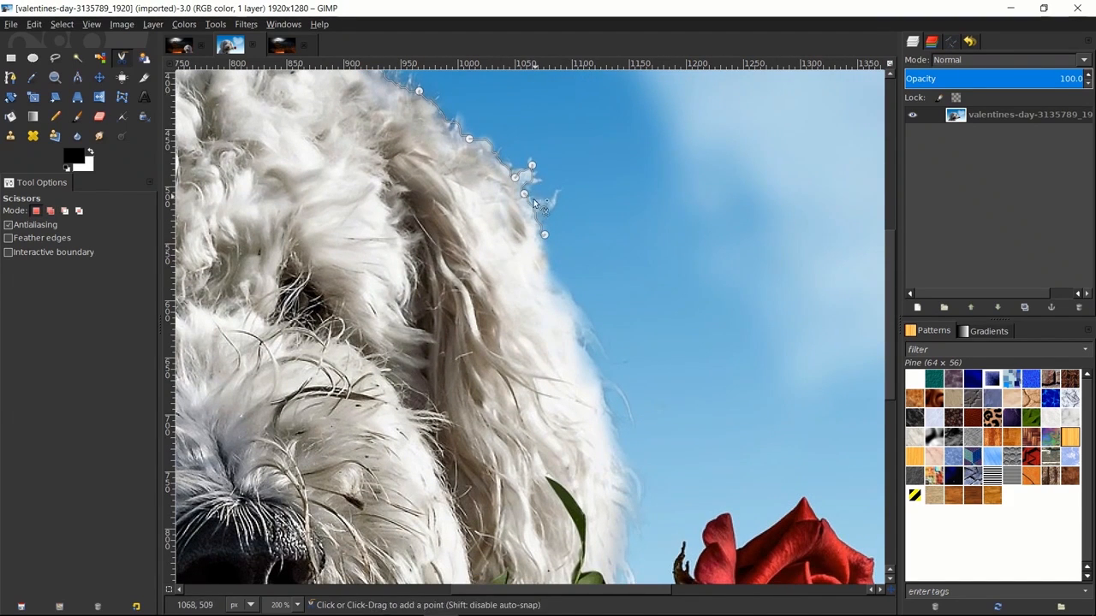
left_click(554, 199)
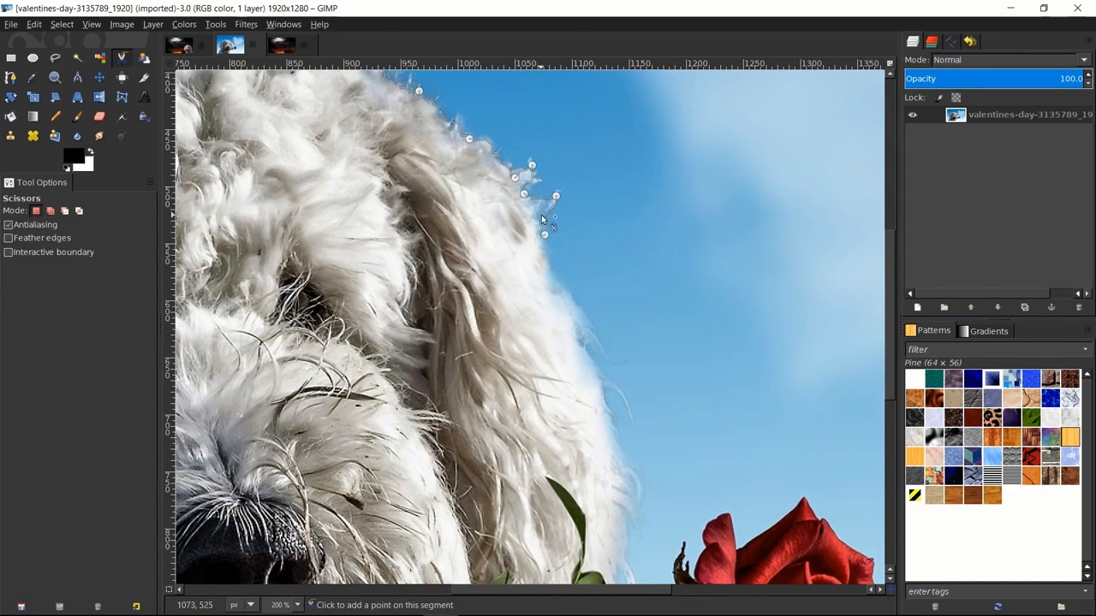
left_click(539, 216)
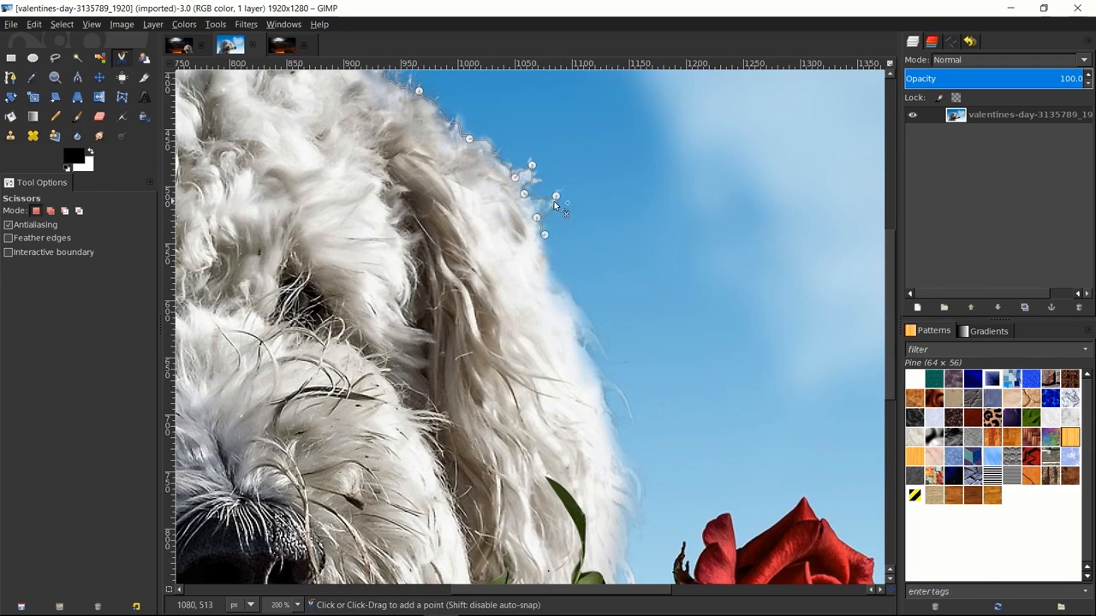
Carry the scissors outline down the middle of the ear's outer edge with four more points.
scroll(564, 256, "down", 5)
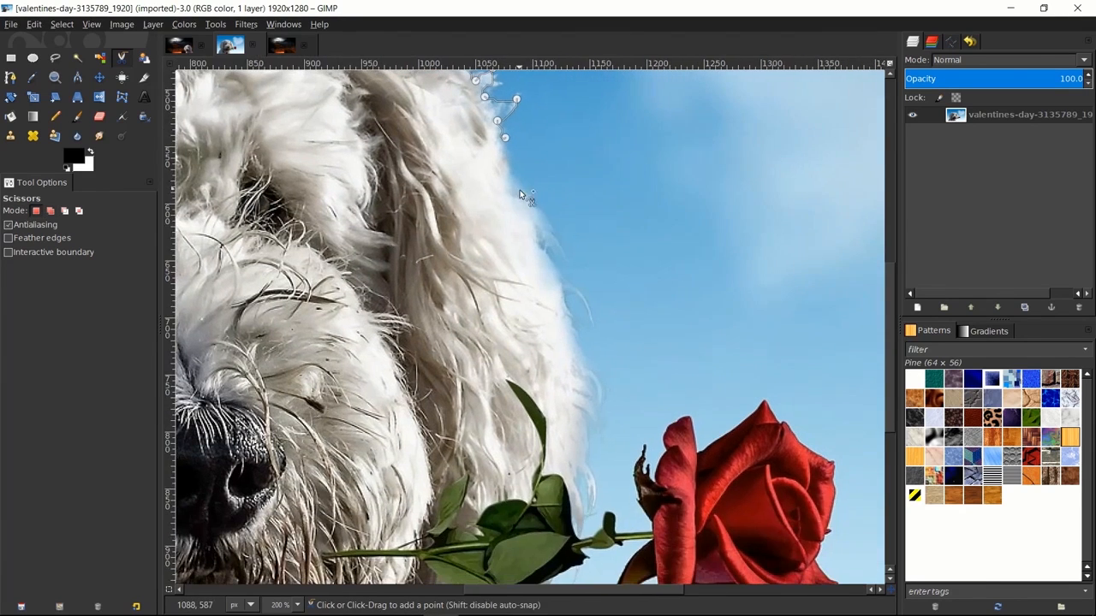
left_click(511, 200)
left_click(541, 219)
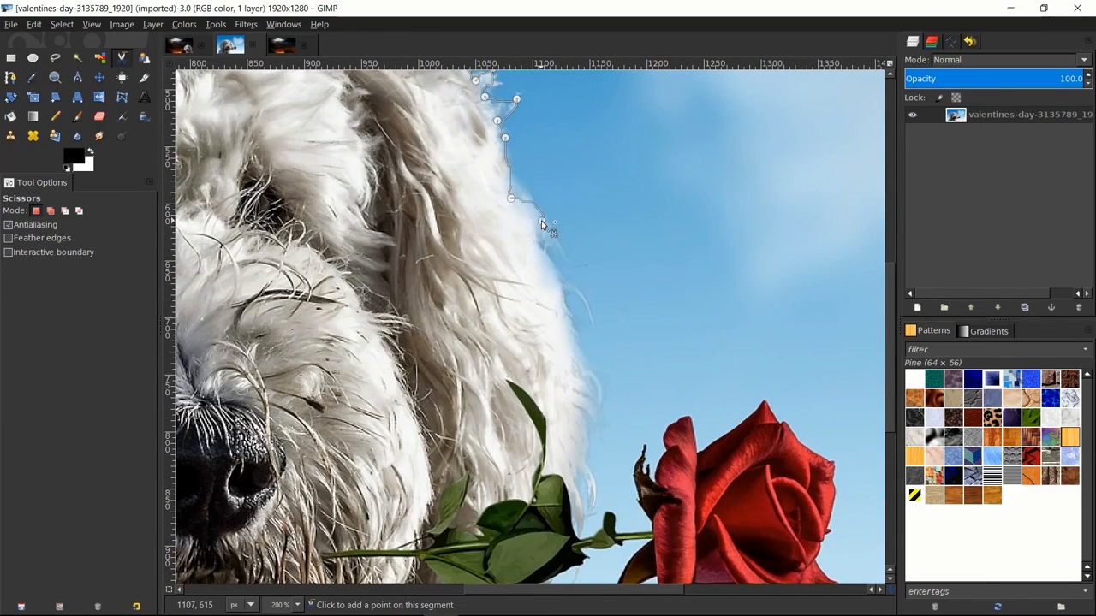
scroll(494, 212, "down", 2)
scroll(494, 213, "right", 3)
left_click(505, 234)
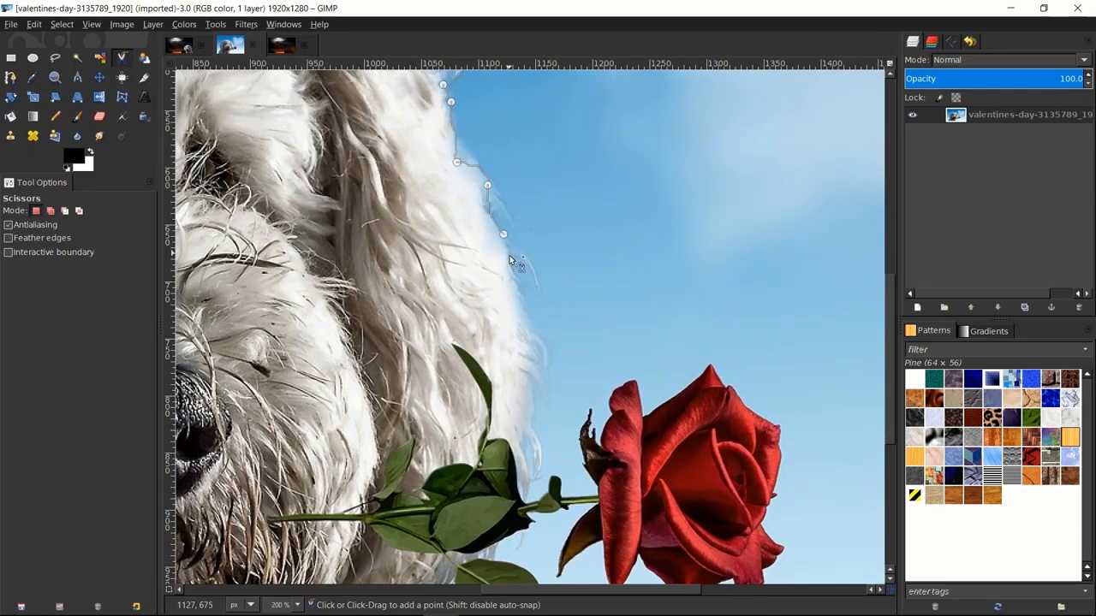
left_click(513, 273)
Trace the lower outer edge of the ear with scissors points, adding a corrective point, down to the rose leaves.
scroll(531, 310, "down", 5)
scroll(531, 311, "right", 3)
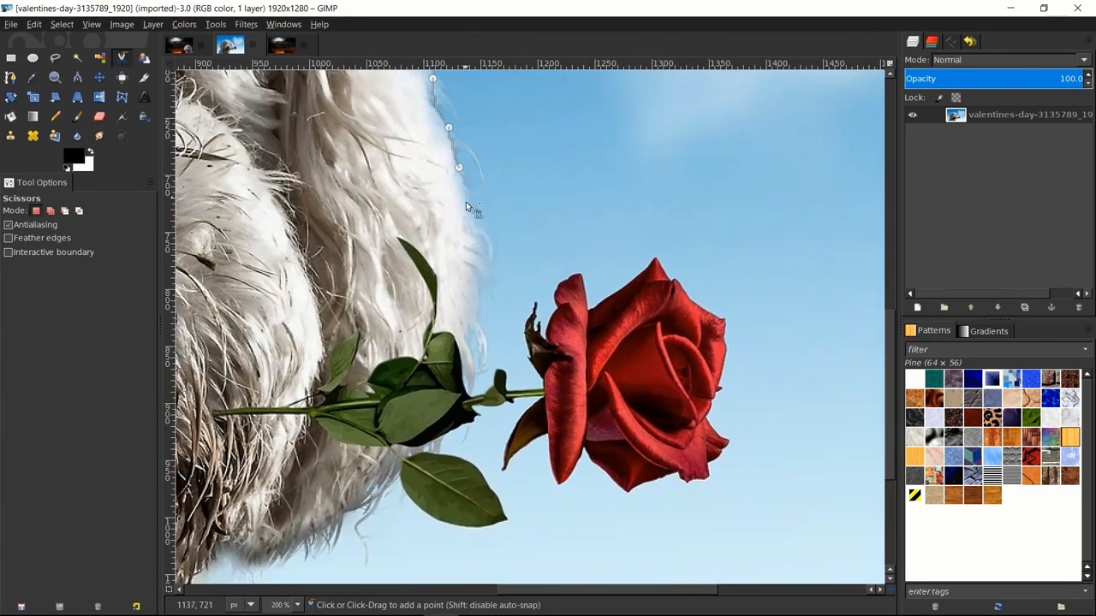
left_click(474, 227)
left_click(466, 200)
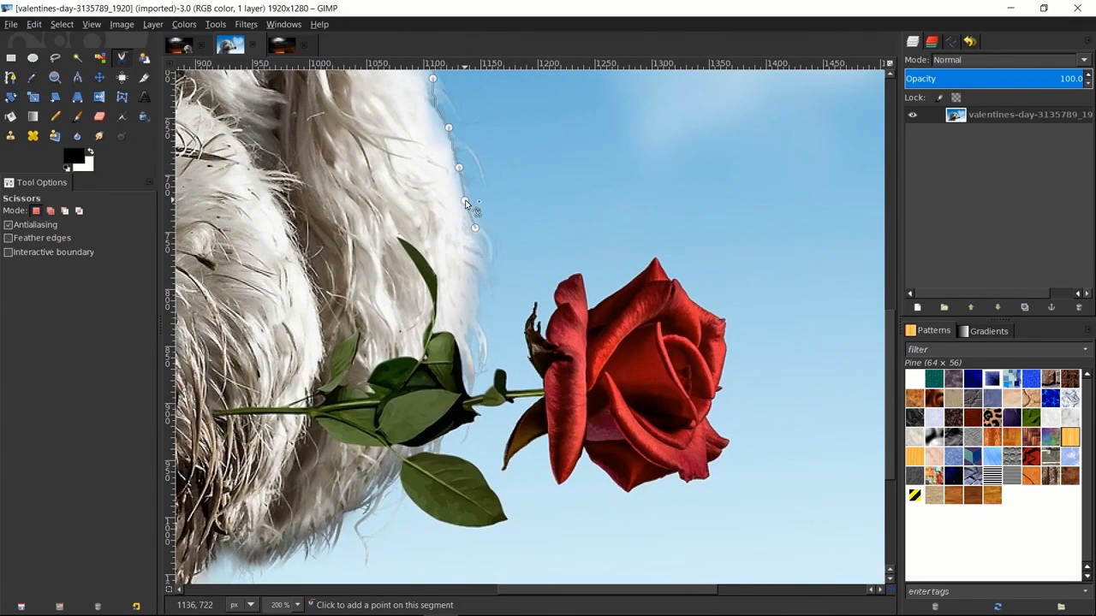
left_click(489, 274)
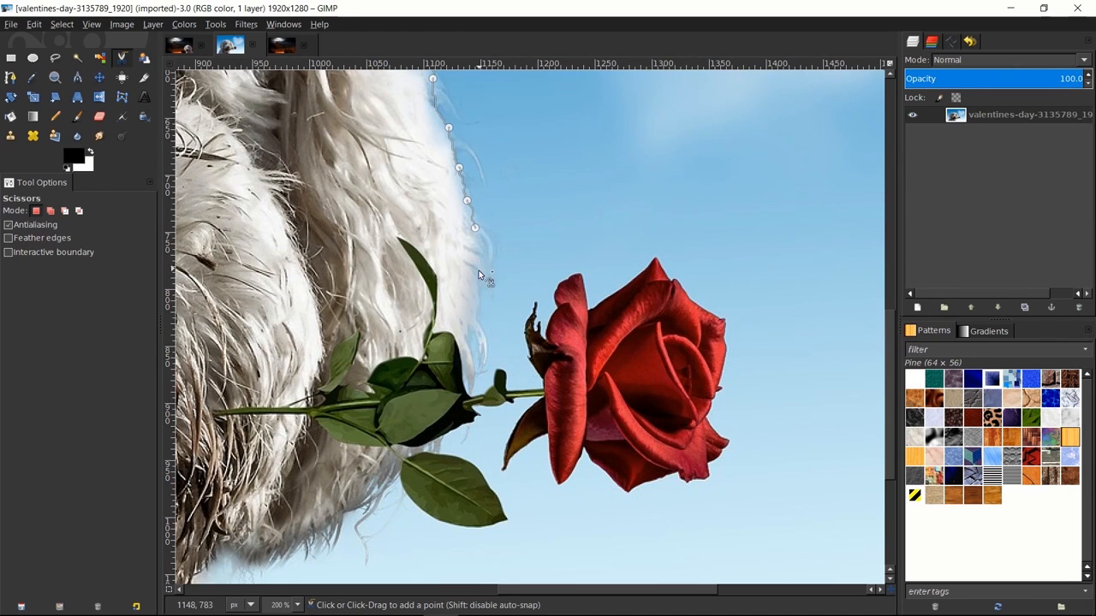
scroll(489, 274, "down", 4)
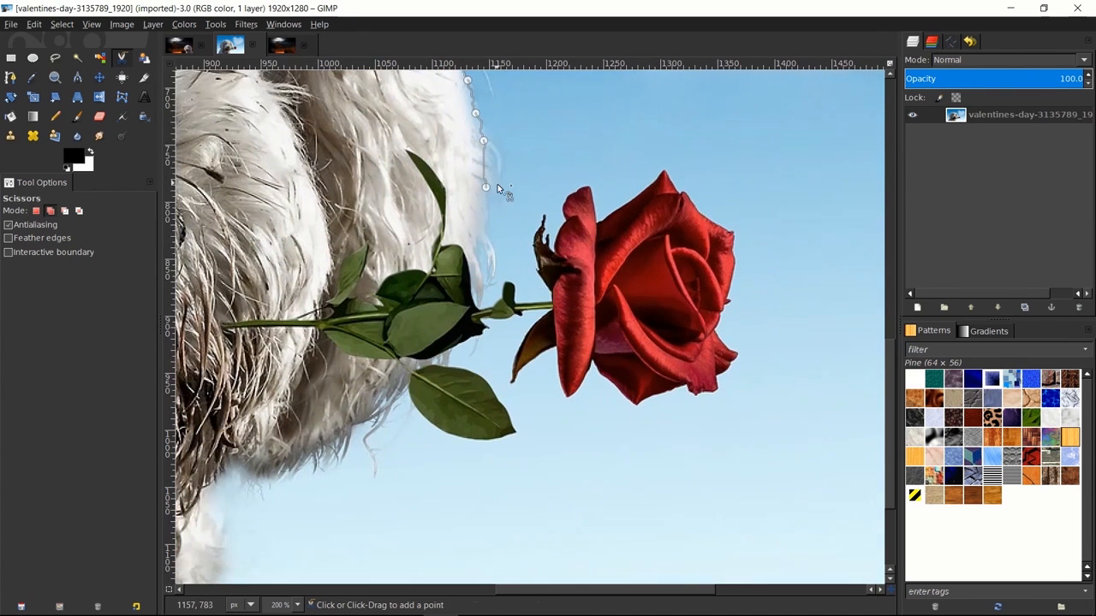
left_click(481, 239)
left_click(469, 268)
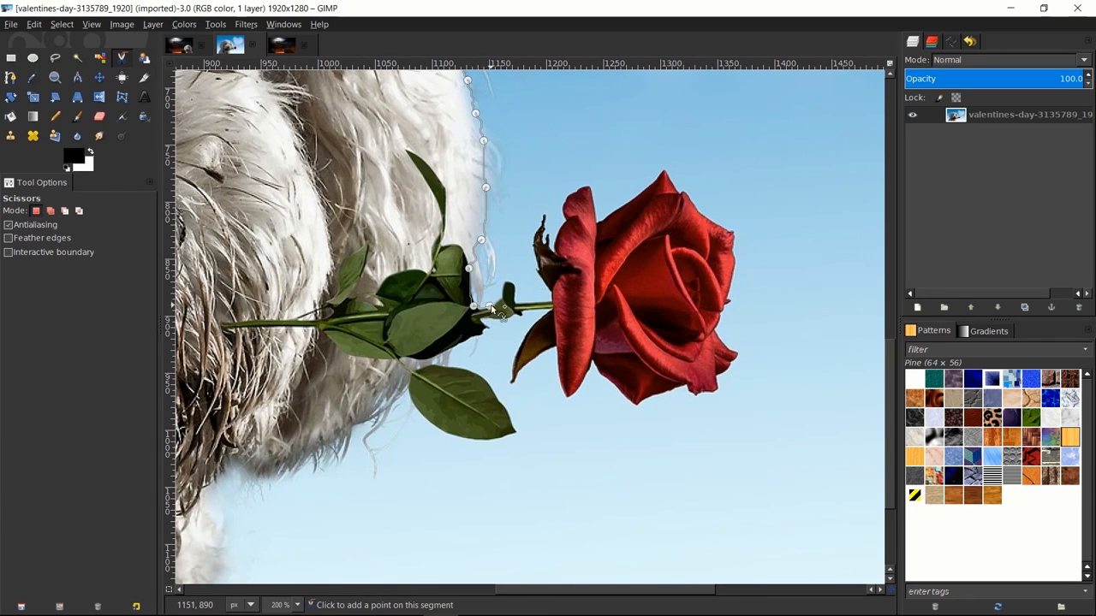
Outline the small leaf on the rose stem and the dark upper sepal beside the flower with scissors points.
left_click(510, 282)
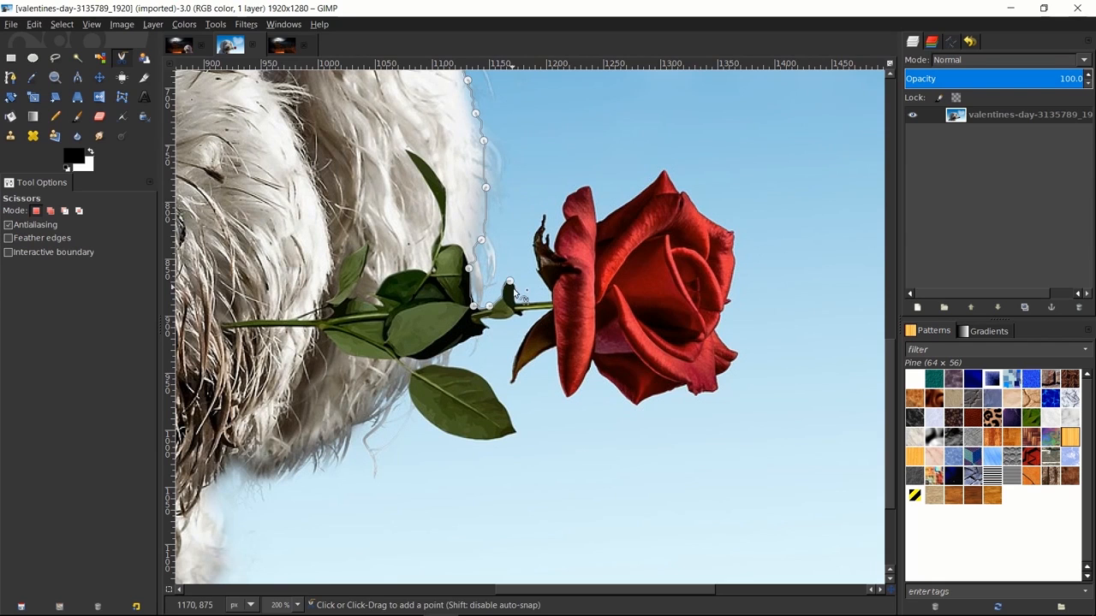
left_click(517, 304)
left_click(550, 291)
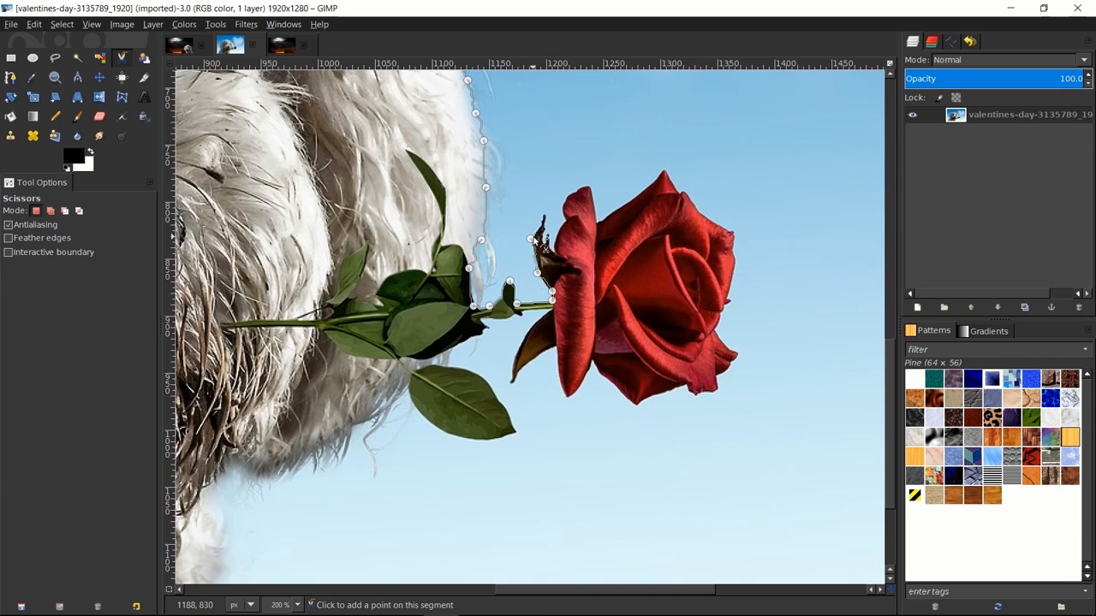
left_click(531, 238)
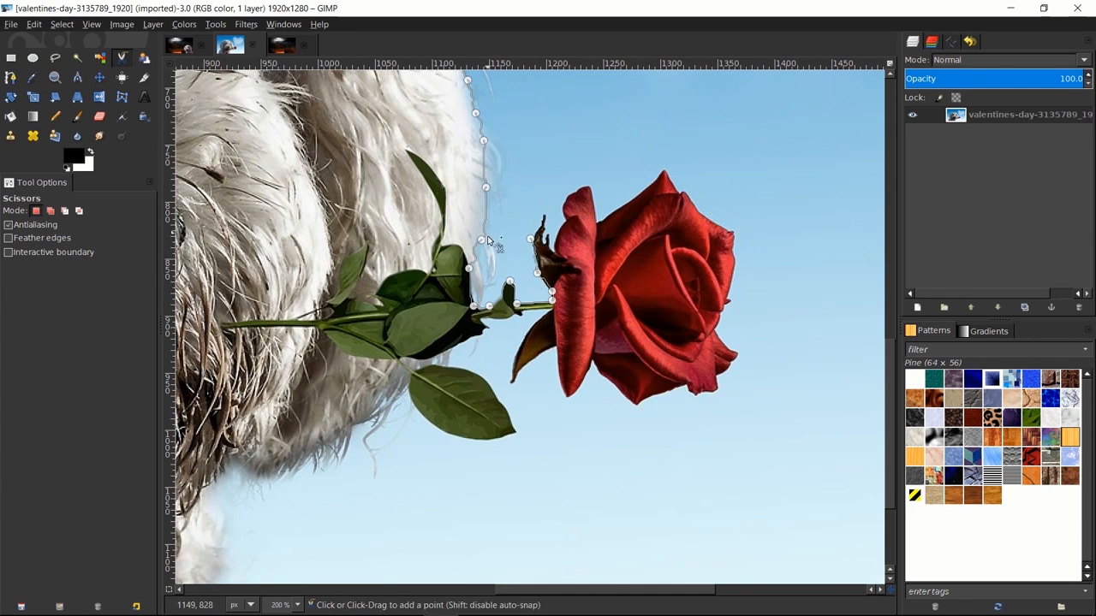
left_click(545, 215)
left_click(553, 252)
Trace the scissors outline around the top of the outer petal and up to the rose's highest petal tip.
left_click(564, 220)
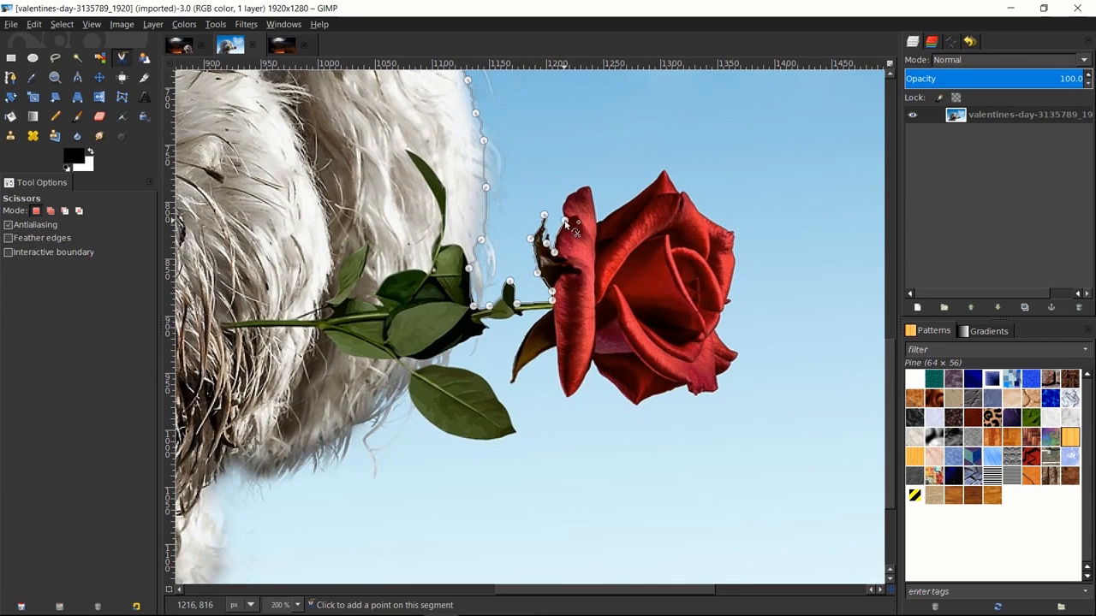
left_click(578, 187)
left_click(564, 203)
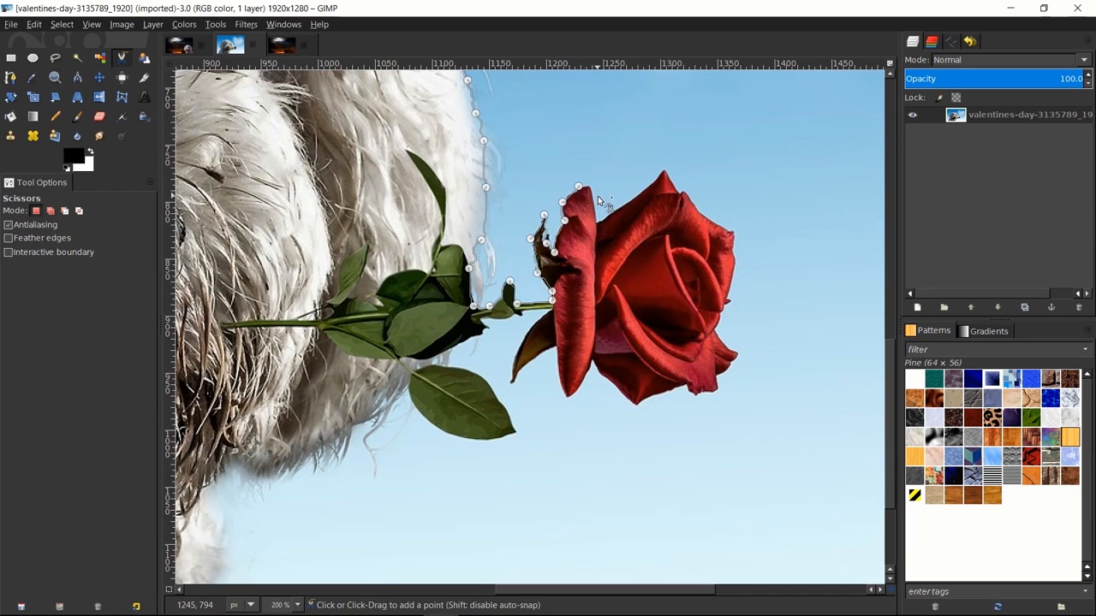
left_click(592, 198)
left_click(597, 221)
left_click(625, 206)
left_click(663, 172)
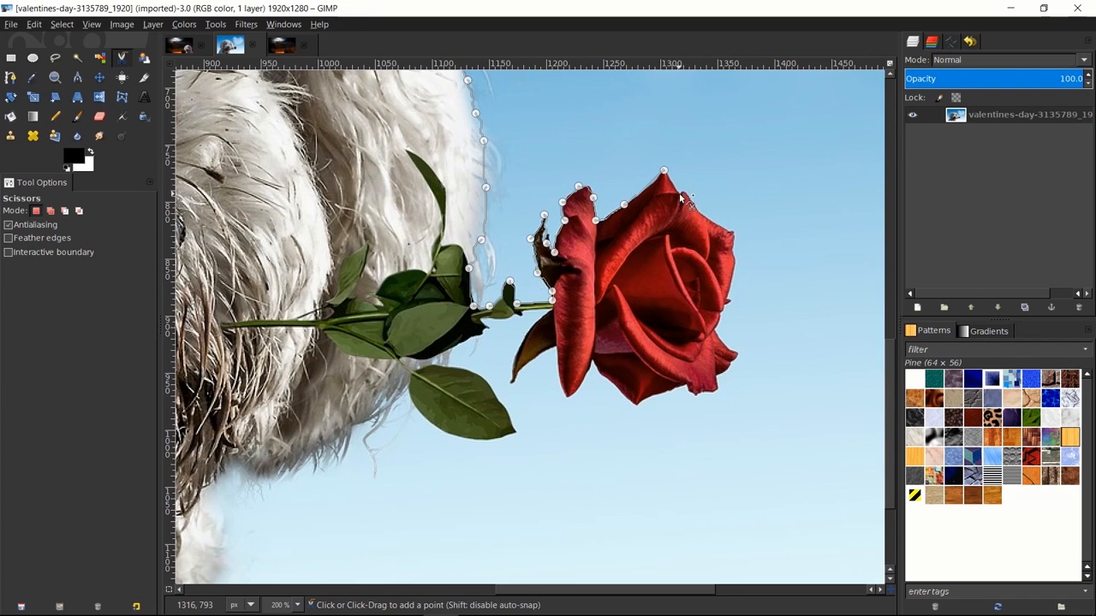
Outline the far side of the rose from its top tip downward, repositioning the point just past the tip.
left_click(678, 195)
left_click(711, 222)
left_click_drag(678, 194, 685, 195)
left_click(733, 235)
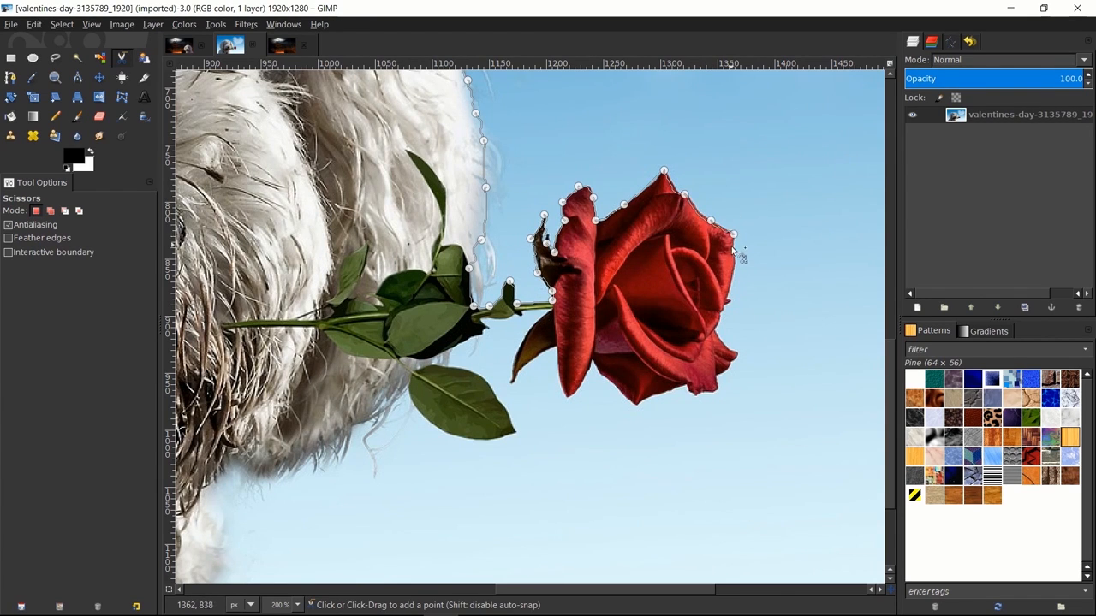
left_click(726, 299)
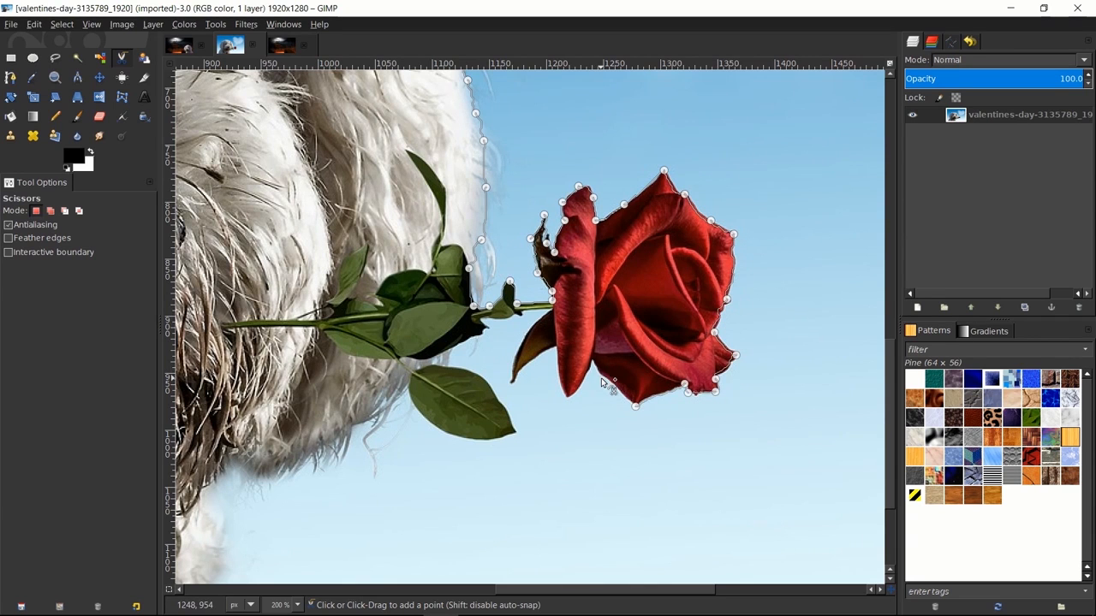
Trace the rose's lower petals and the tip of the lower sepal, then adjust the point at the outer petal's bottom tip.
left_click(598, 373)
left_click(591, 362)
left_click(571, 393)
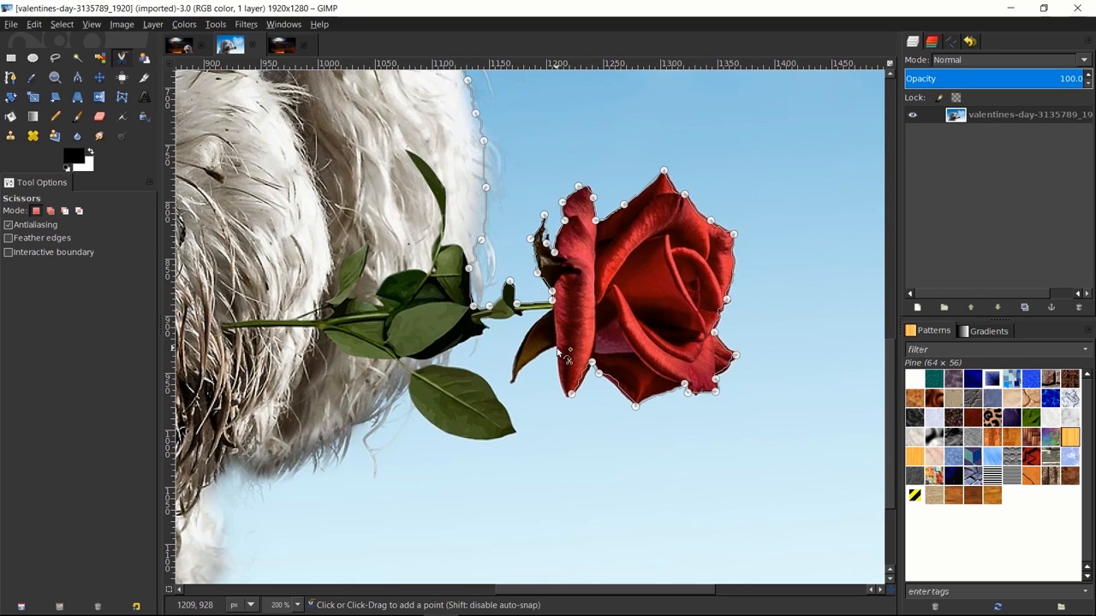
left_click(556, 348)
left_click(513, 380)
left_click_drag(571, 394, 566, 399)
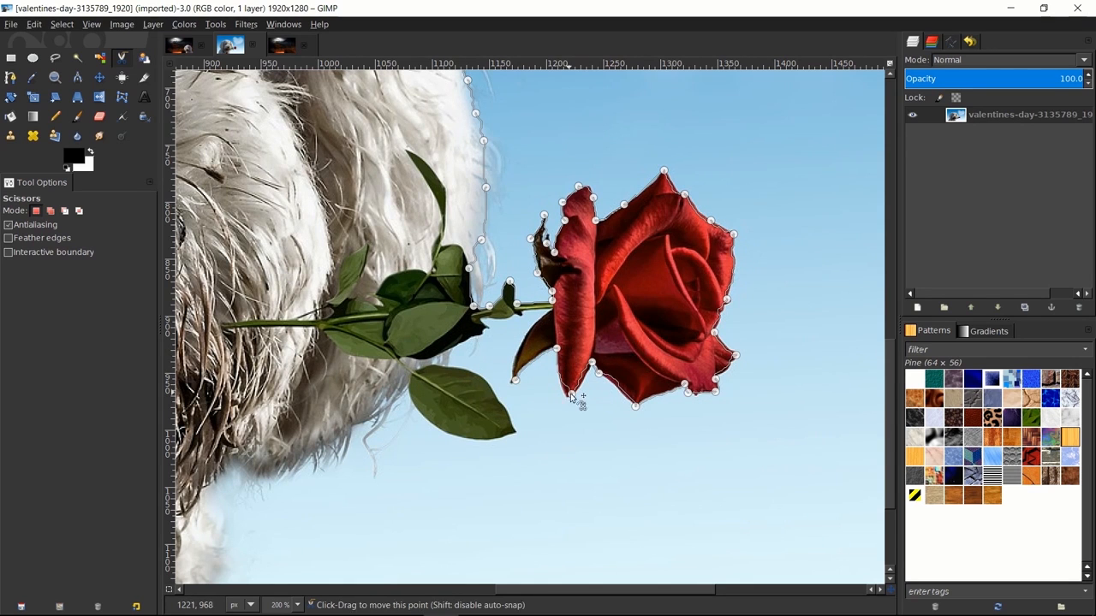
Continue the scissors outline along the underside of the rose stem and around the lower edge of the leaf cluster.
left_click(550, 310)
left_click(488, 328)
left_click(481, 321)
left_click(400, 358)
Outline the separate lower leaf with scissors points along its upper edge, tip and underside.
left_click(463, 370)
left_click(439, 373)
left_click(447, 376)
left_click(491, 383)
left_click(505, 404)
left_click(516, 430)
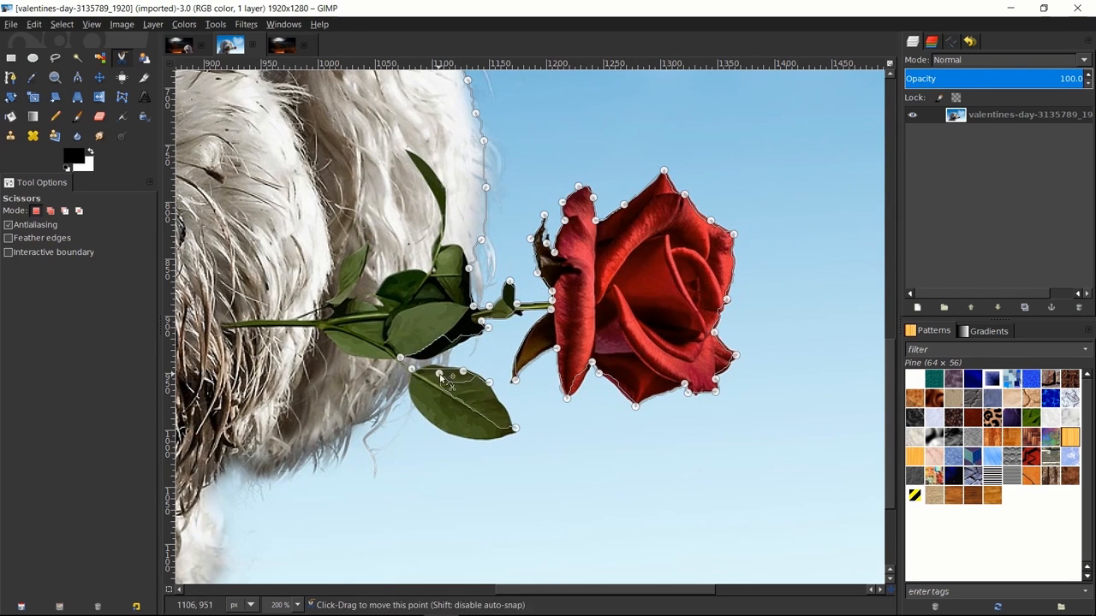
left_click(451, 435)
left_click(408, 389)
Trace the fur under the dog's jaw and down its chest to the image's bottom edge.
left_click(344, 438)
left_click(246, 473)
left_click(534, 344)
left_click(518, 385)
left_click(509, 441)
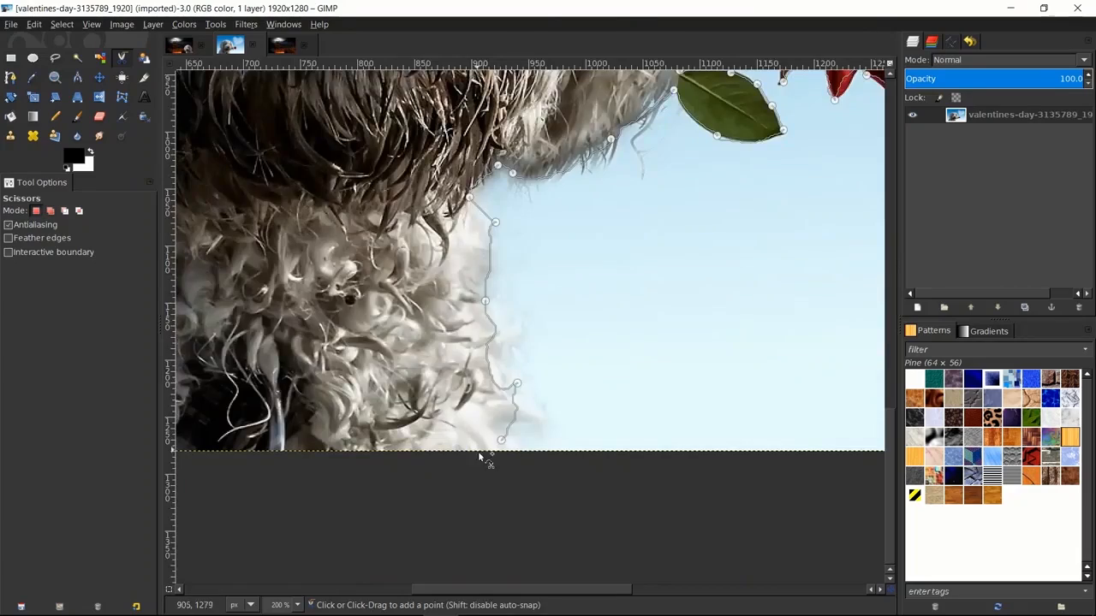
Carry the outline across the base of the image and up the dog's opposite shoulder to the ear.
scroll(466, 407, "left", 12)
left_click(450, 358)
left_click(517, 256)
scroll(505, 342, "right", 2)
scroll(486, 391, "up", 4)
left_click(354, 249)
left_click(377, 203)
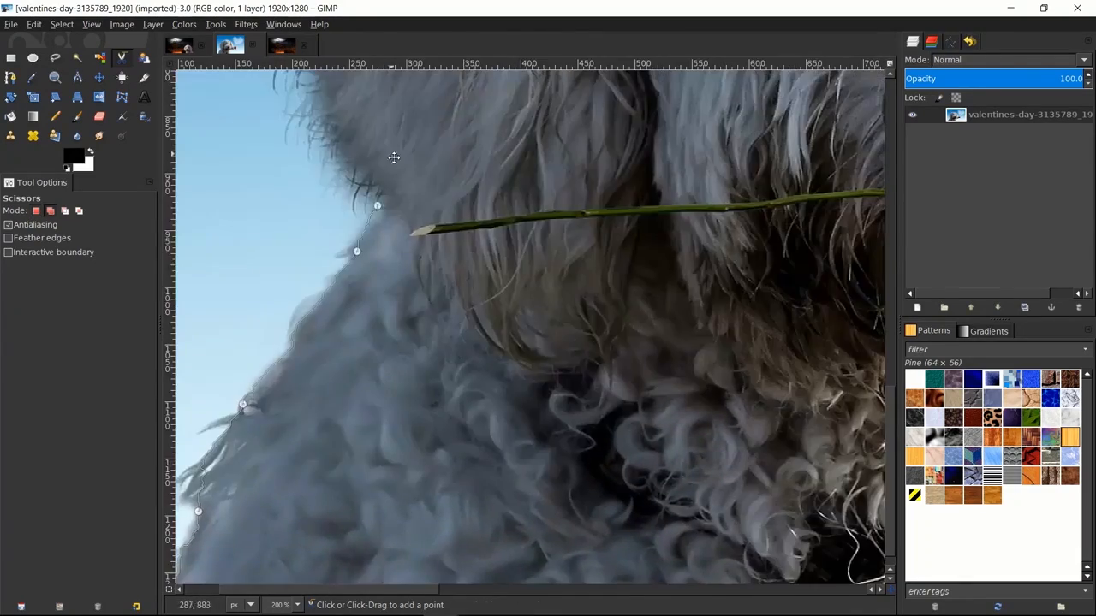
Complete the outline around the remaining ear and the crown of the head, and convert it to a selection.
scroll(394, 157, "up", 5)
left_click(538, 396)
left_click(574, 101)
scroll(538, 403, "up", 5)
left_click(622, 181)
left_click(868, 111)
scroll(531, 180, "right", 5)
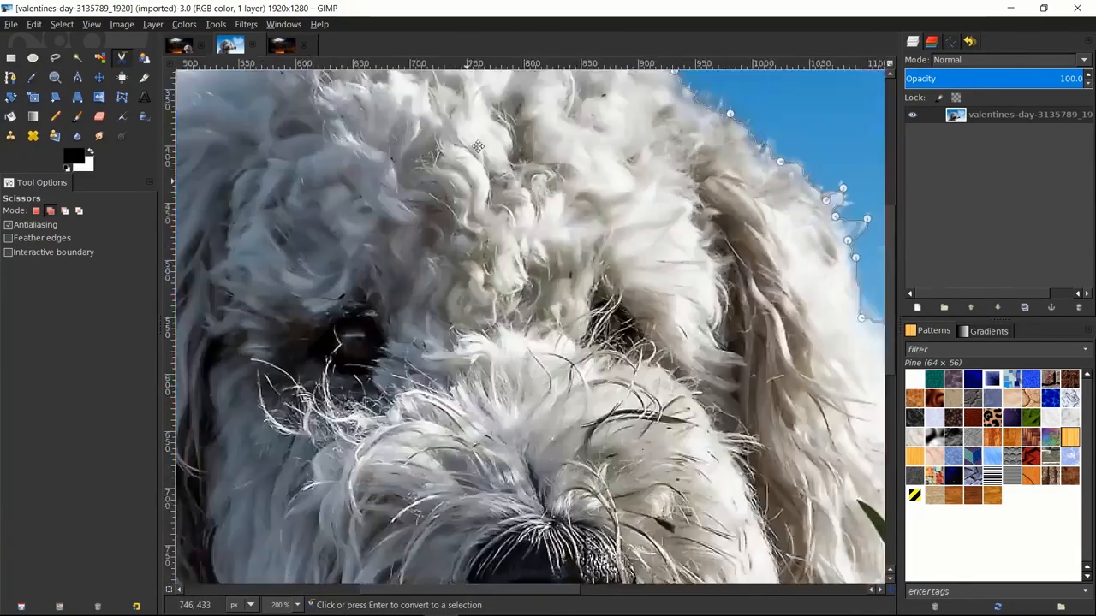
scroll(481, 164, "up", 4)
left_click(325, 313)
Cut the selected dog and rose and paste them onto a new 1920 x 1280 px transparent layer.
scroll(385, 257, "down", 2)
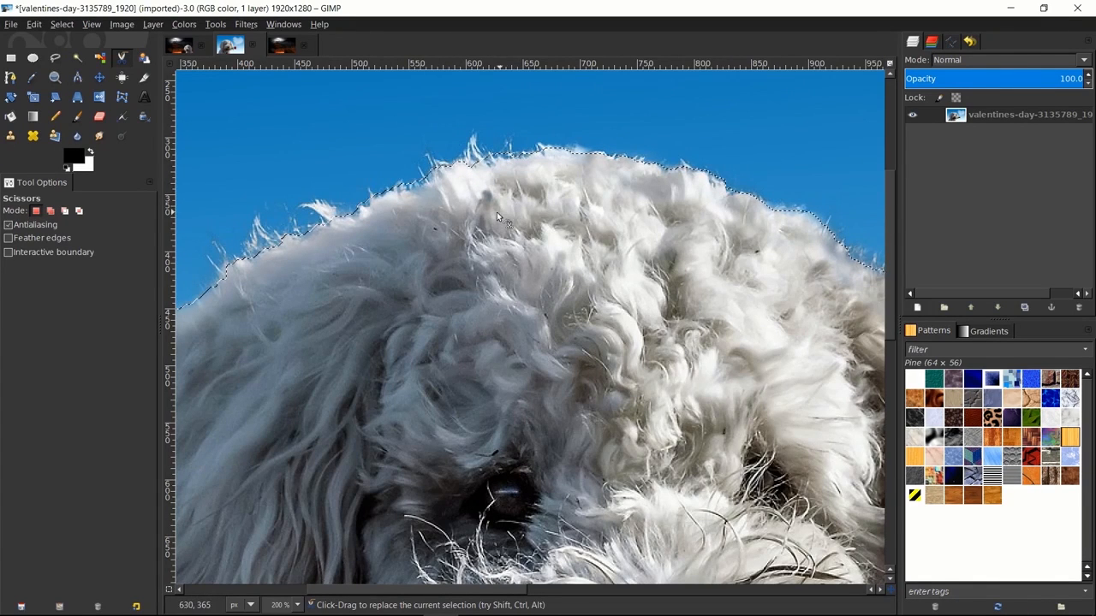
scroll(510, 295, "down", 1)
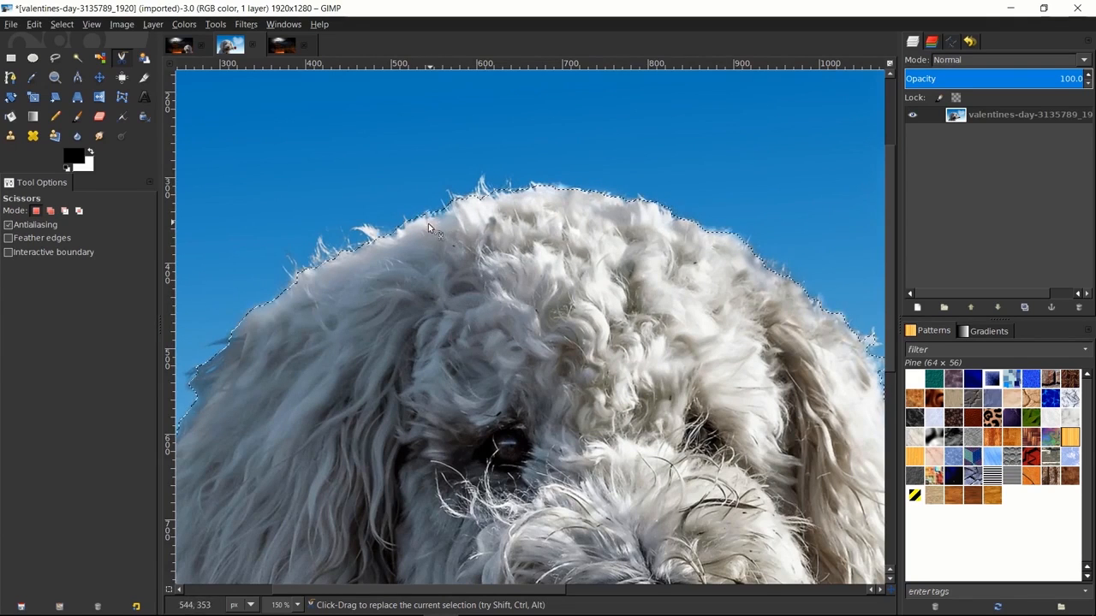
scroll(729, 245, "down", 1)
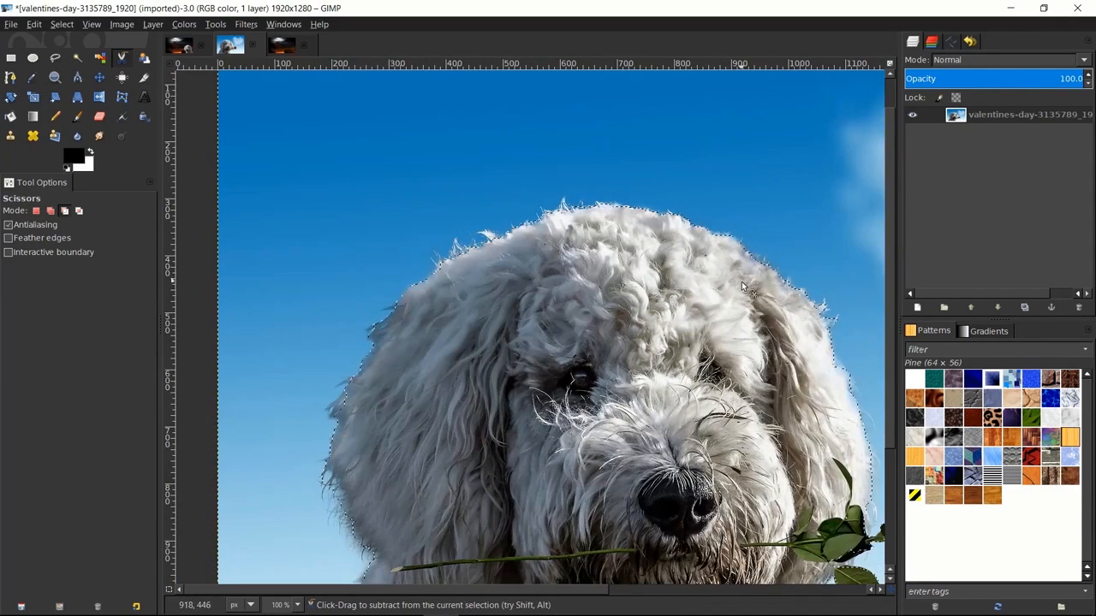
scroll(520, 350, "down", 1)
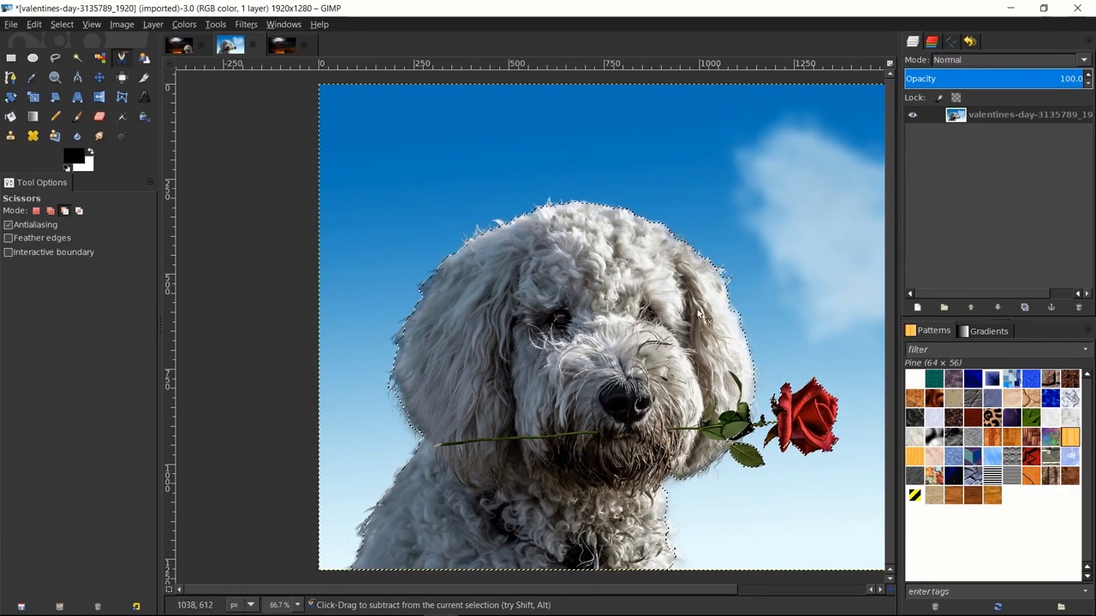
key("ctrl+x")
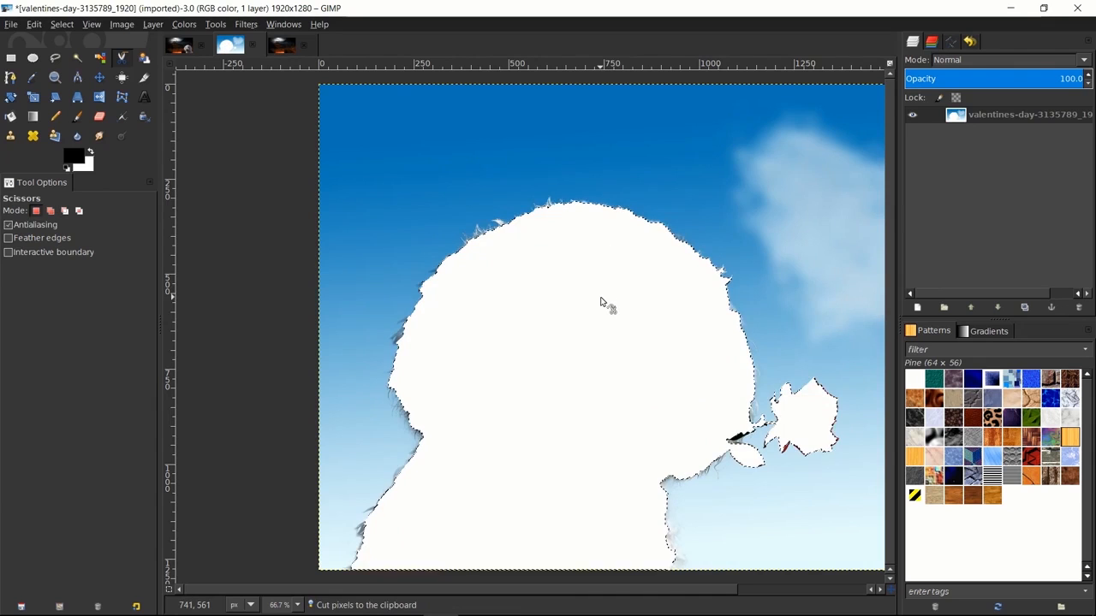
key("shift+ctrl+n")
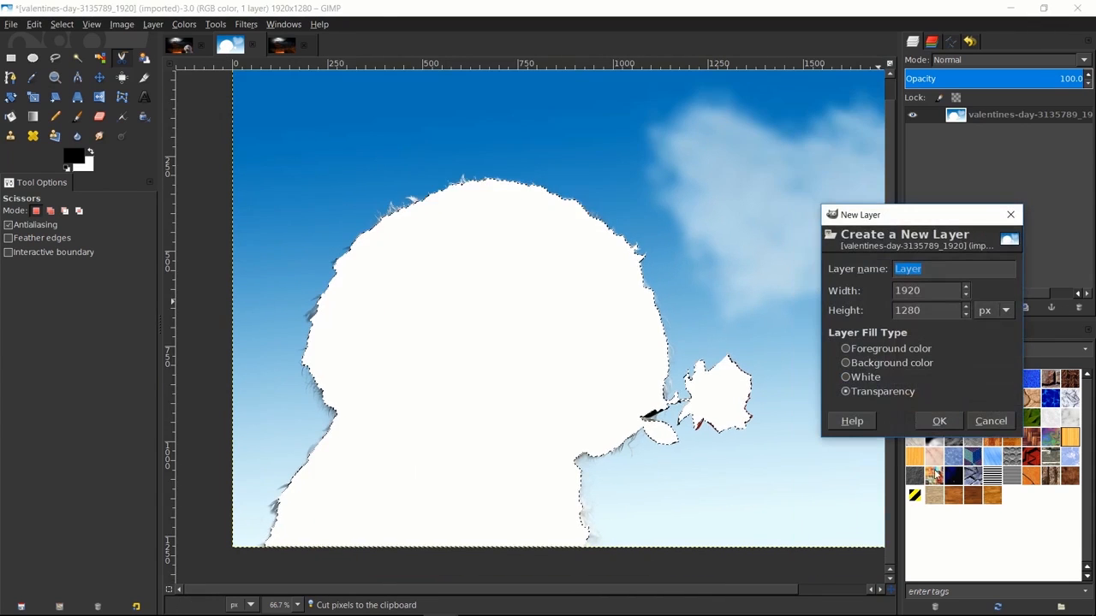
left_click(939, 420)
key("ctrl+v")
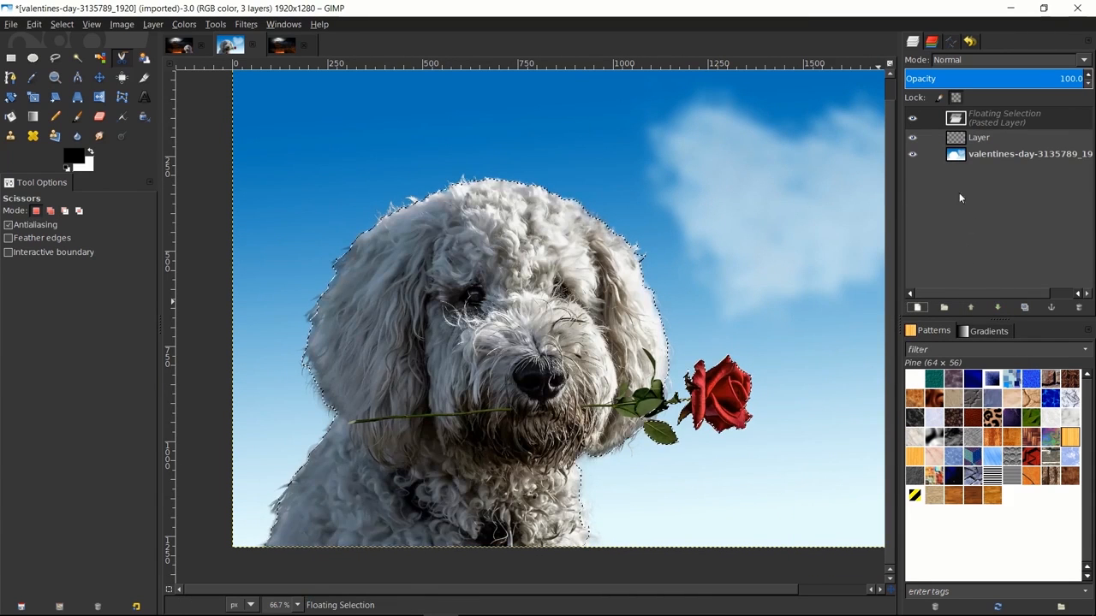
Hide the original photo layer and anchor the pasted dog to its new layer using Rectangle Select.
left_click(913, 154)
left_click(10, 58)
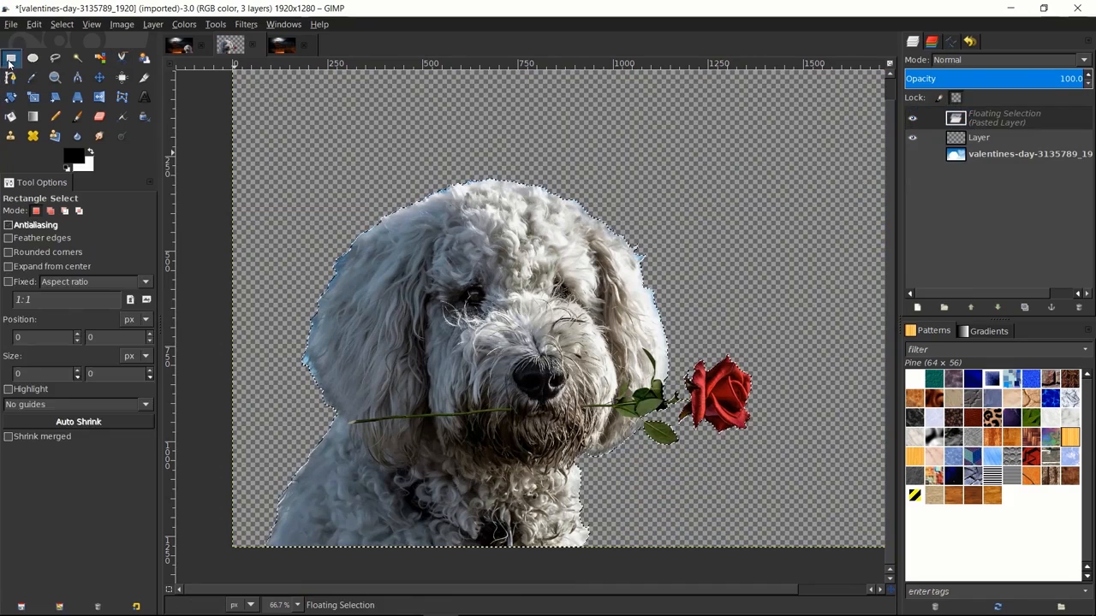
left_click(686, 135)
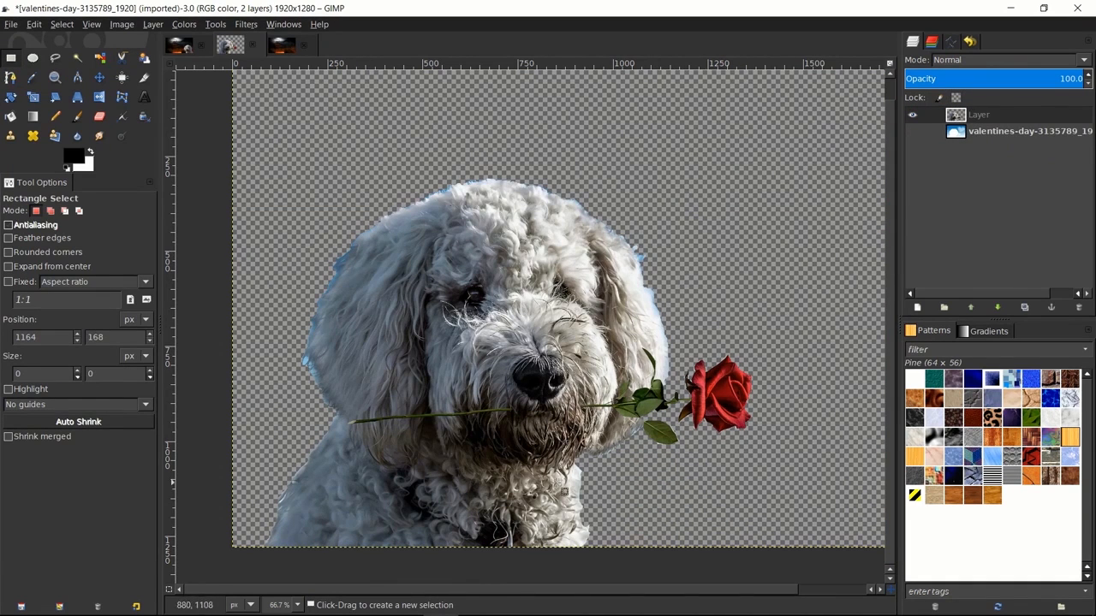
scroll(759, 377, "down", 2)
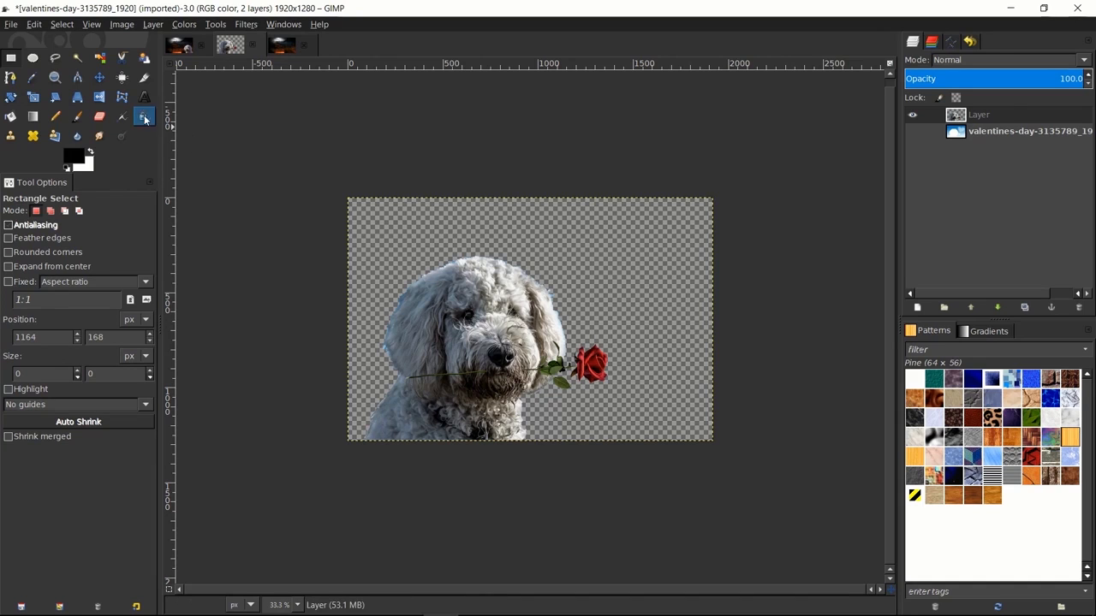
Add the stairs-735995_1920.jpg image from the desktop as the bottom layer beneath the dog.
key("super+Down")
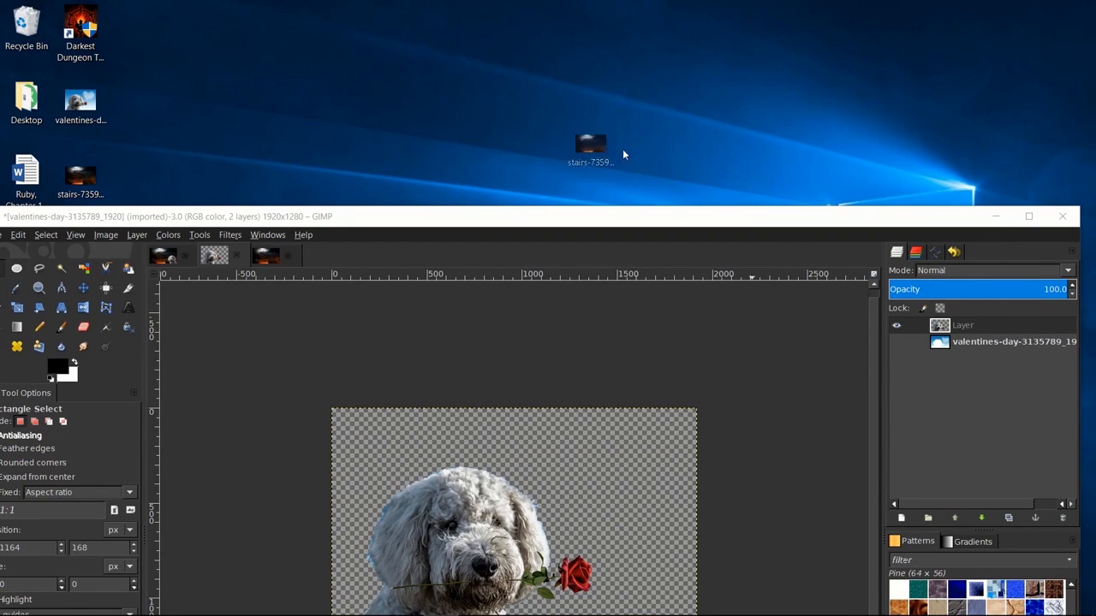
left_click_drag(623, 150, 968, 392)
double_click(848, 224)
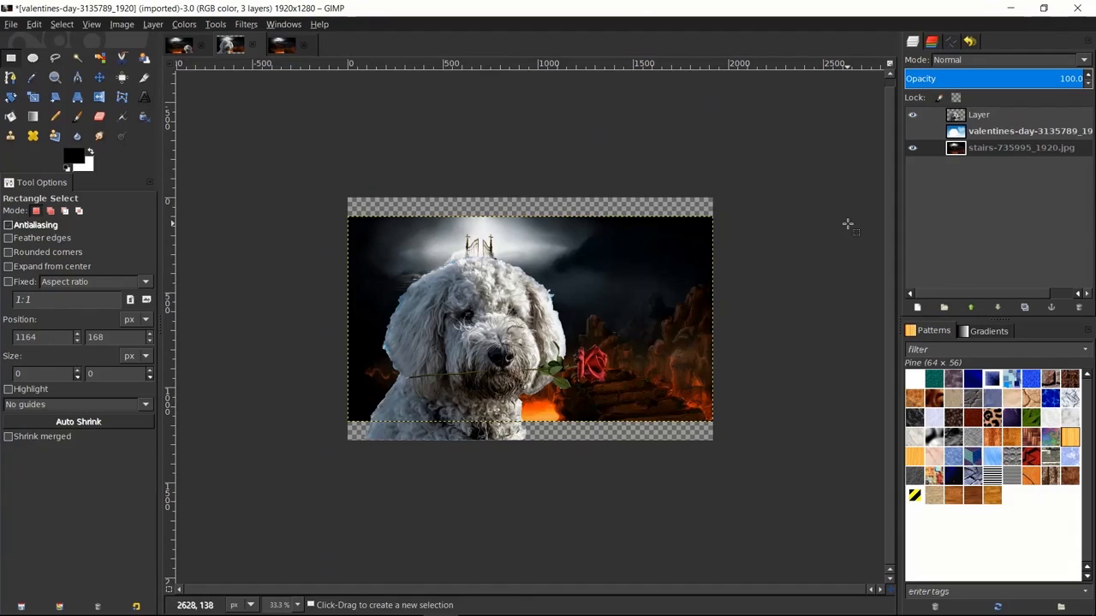
scroll(829, 212, "up", 1)
scroll(840, 222, "up", 1)
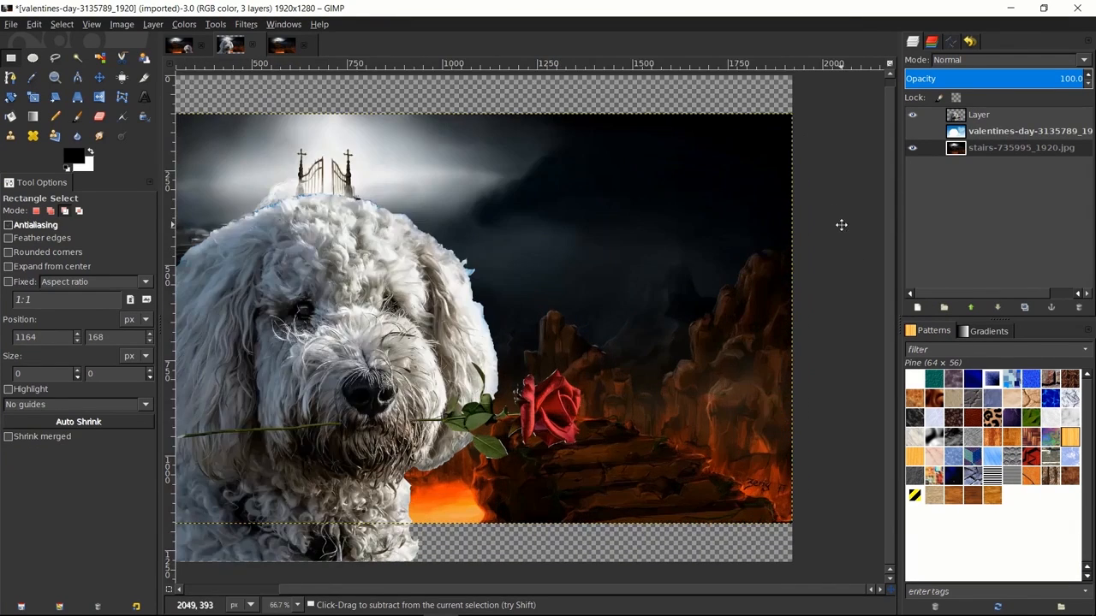
Scale the stairs background layer proportionally to 2176 x 1223 px.
scroll(840, 222, "down", 2)
key("m")
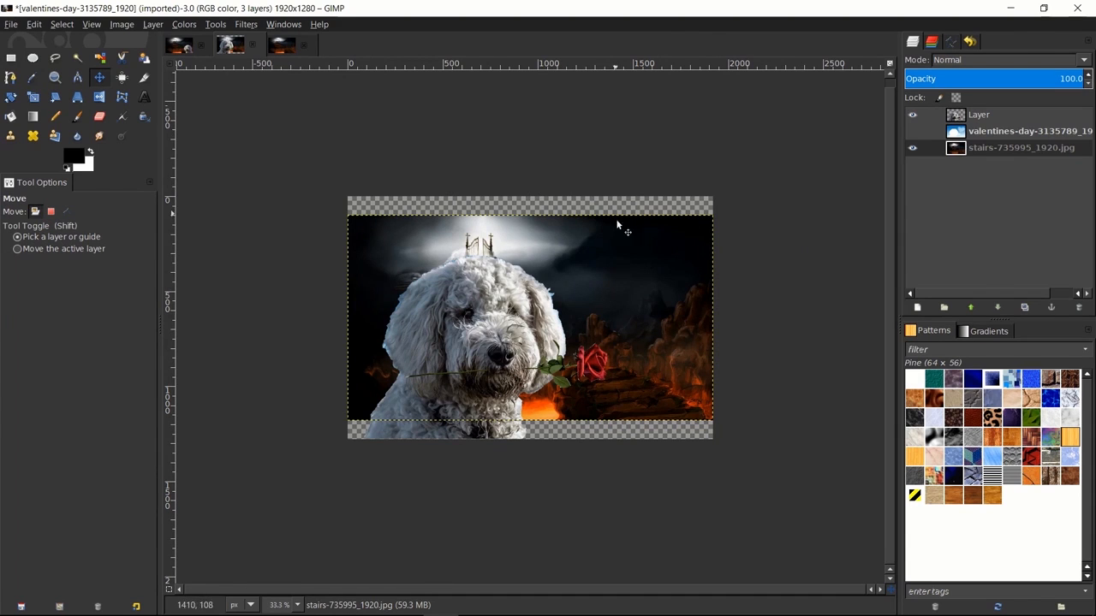
left_click(33, 97)
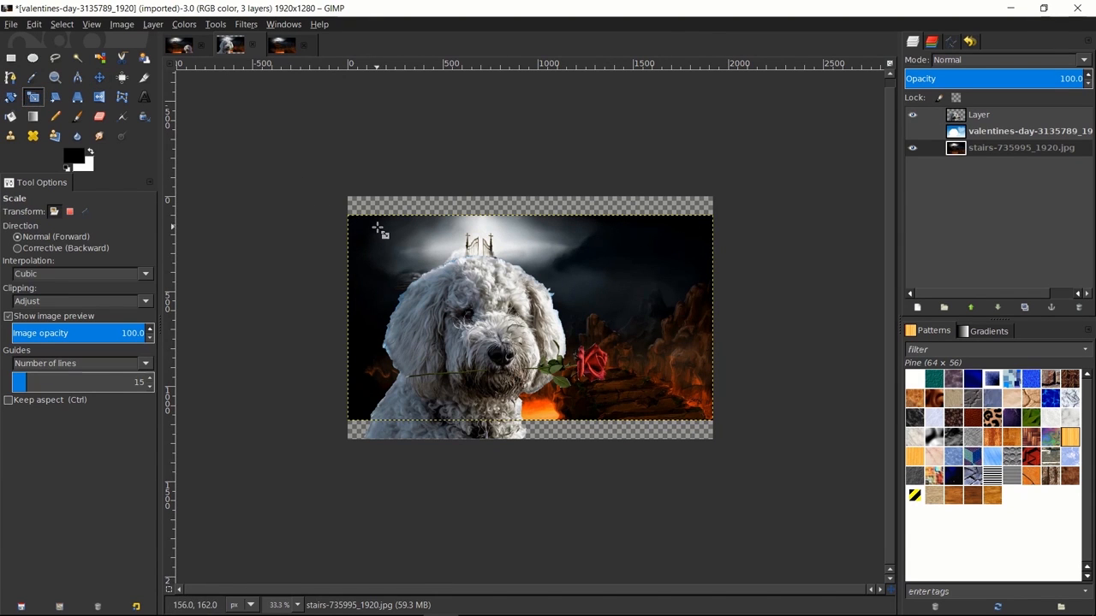
left_click_drag(388, 236, 333, 203)
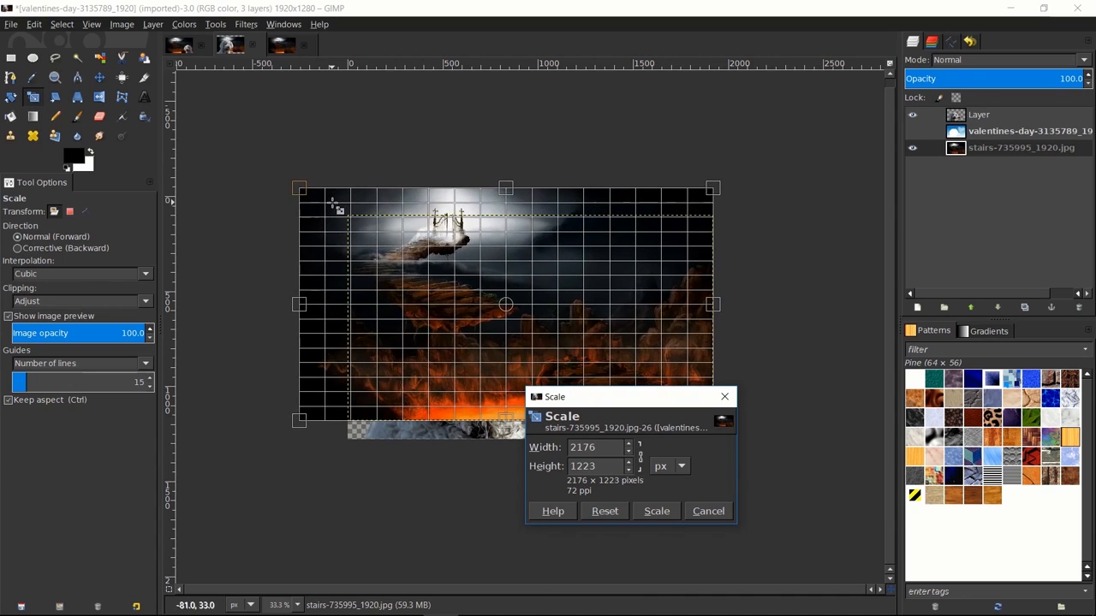
left_click(674, 514)
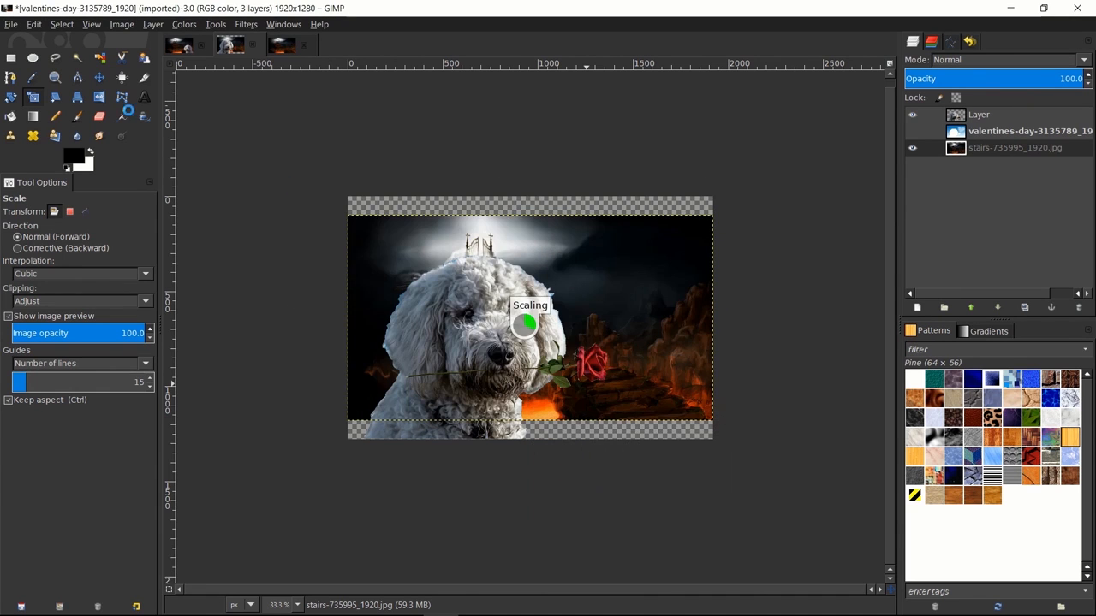
Move the stairs layer about 81 px right and 105 px down to cover the image's bottom edge.
key("m")
left_click_drag(540, 250, 556, 271)
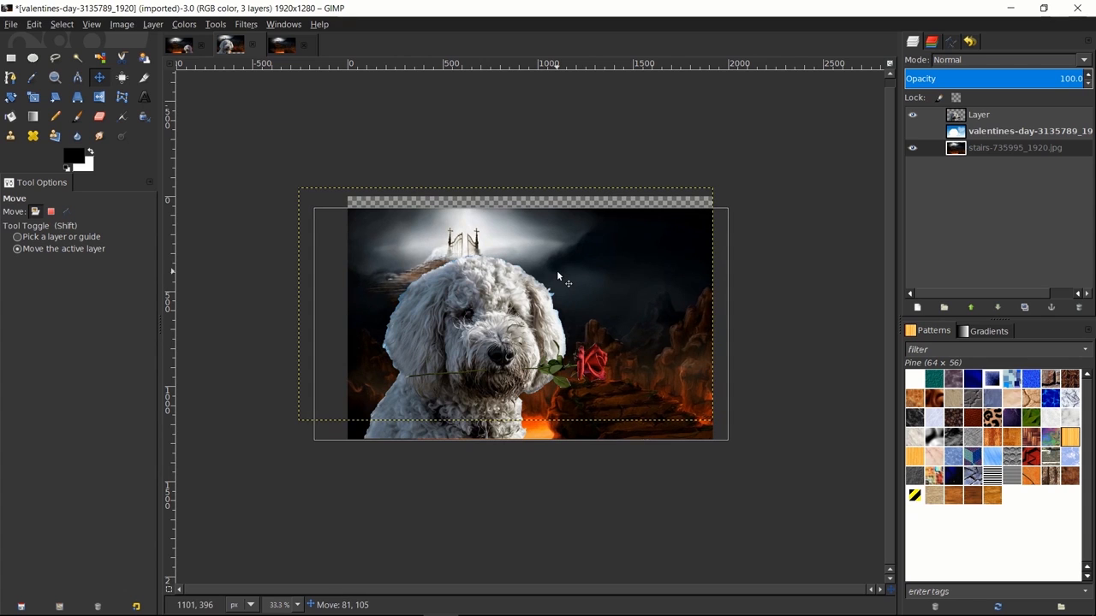
scroll(750, 317, "up", 1)
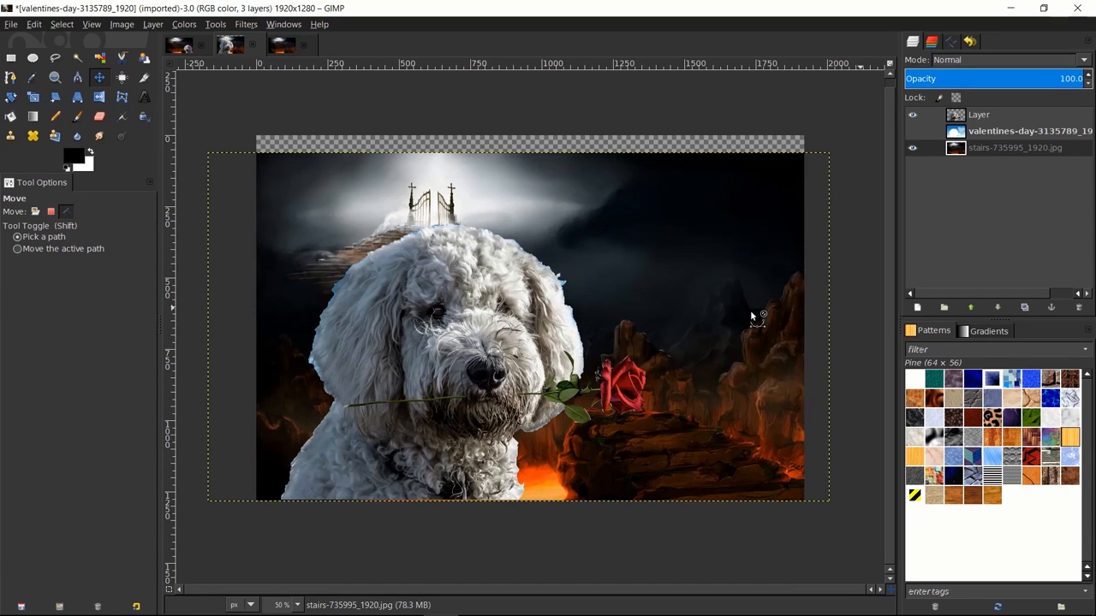
Make the cut-out dog layer active and examine its fur edges against the new background.
left_click(979, 115)
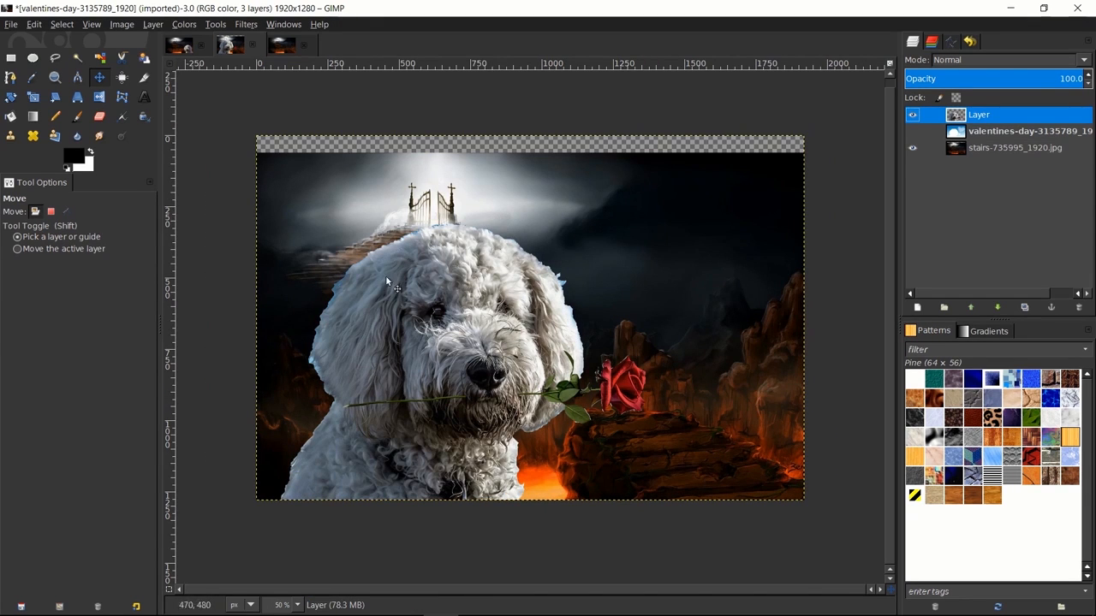
scroll(350, 293, "up", 1)
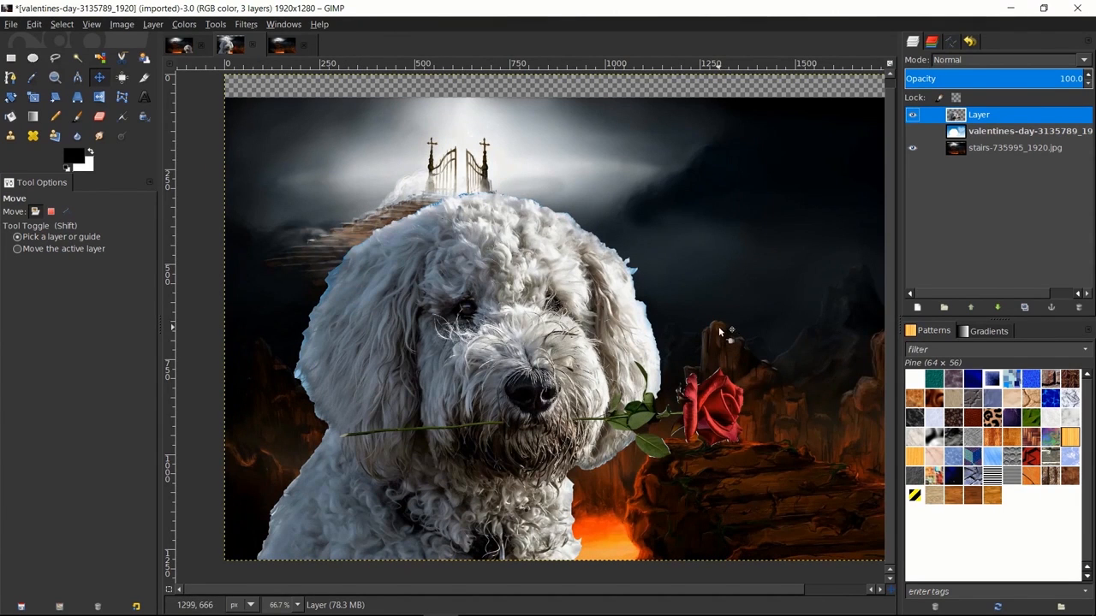
left_click_drag(314, 275, 417, 237)
scroll(398, 235, "up", 1)
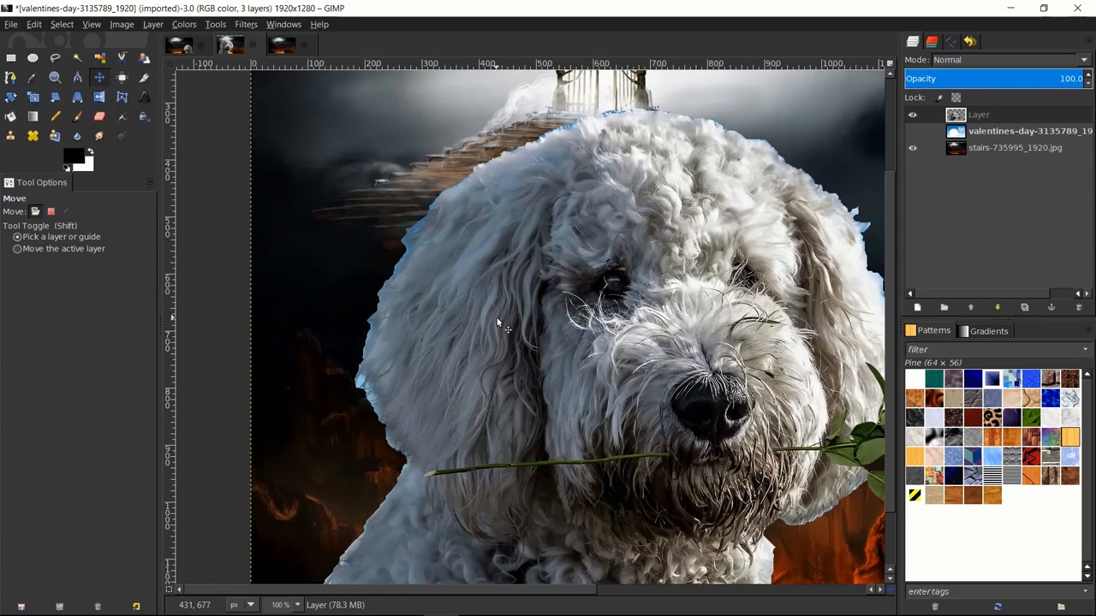
scroll(449, 357, "right", 3)
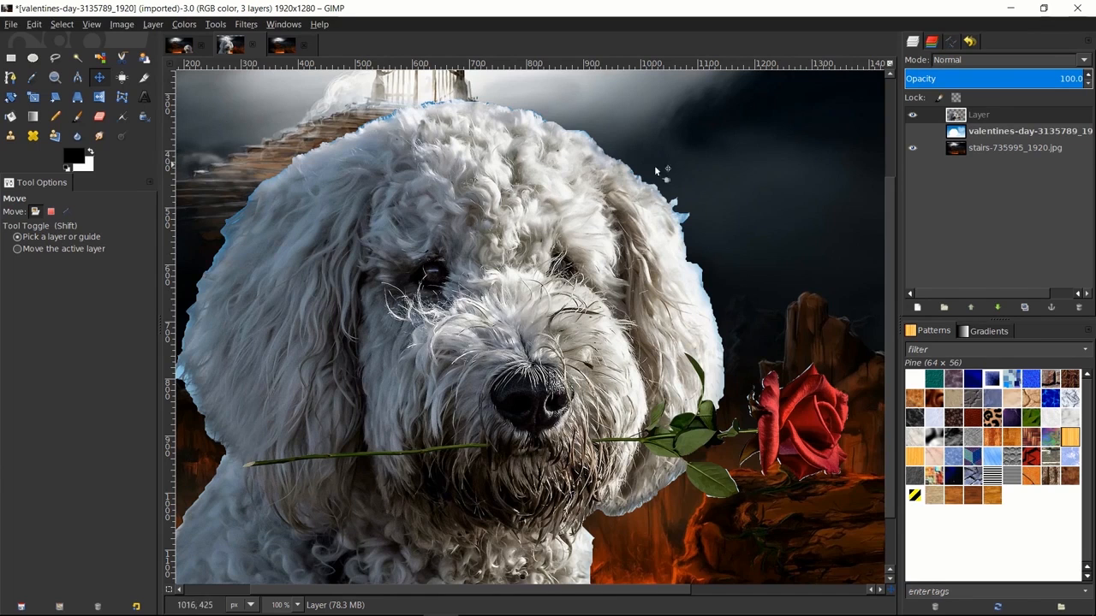
scroll(715, 272, "down", 1, "ctrl")
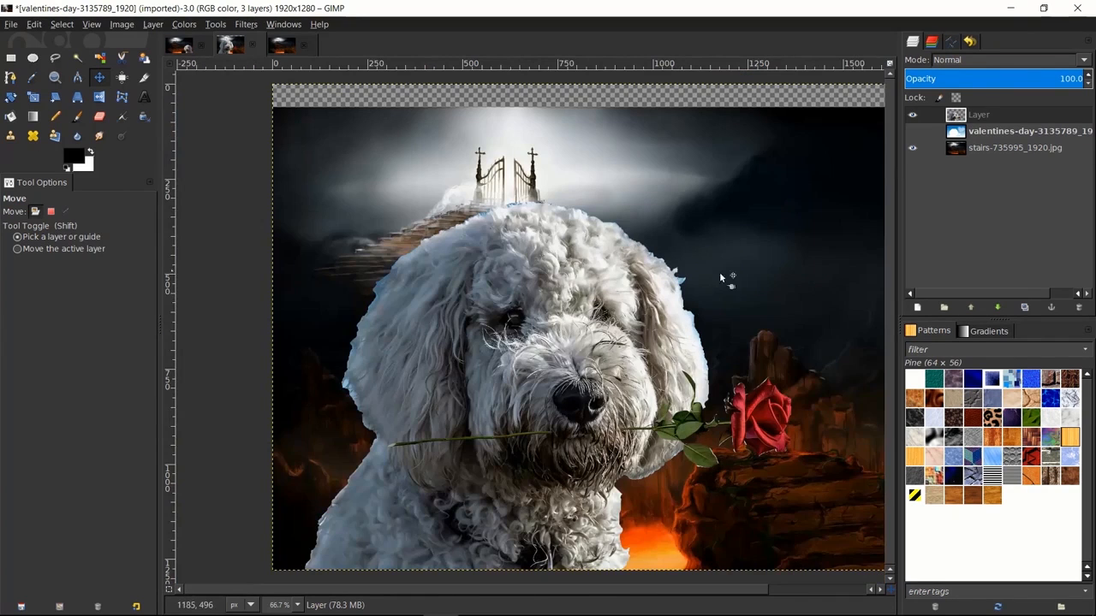
left_click_drag(783, 274, 746, 260)
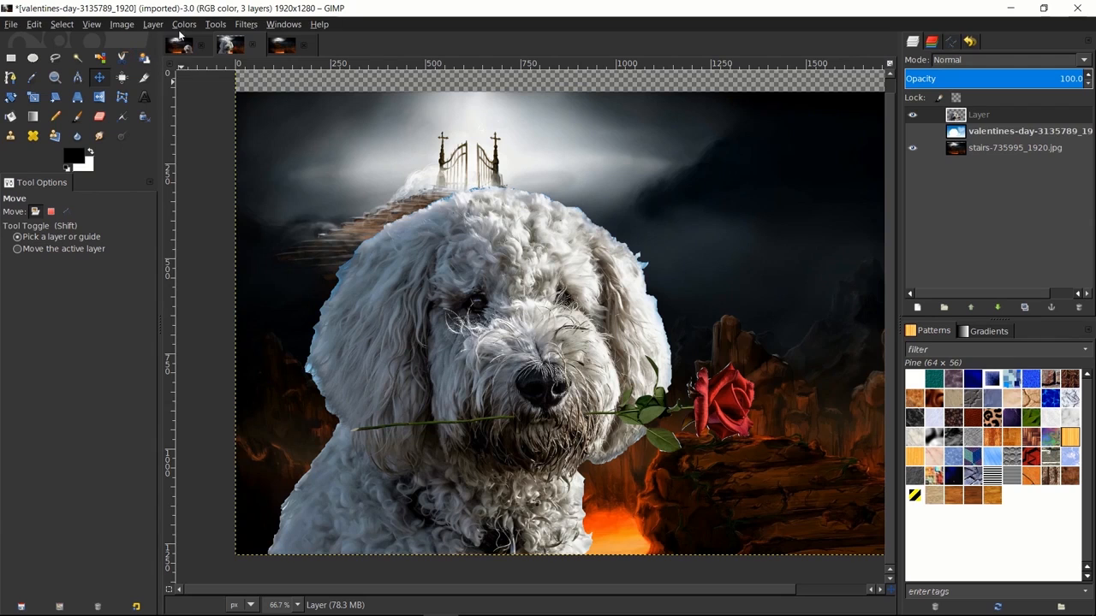
Open Hue-Saturation for the dog layer, choose blue as the primary color and shift its hue to 63.
left_click(185, 26)
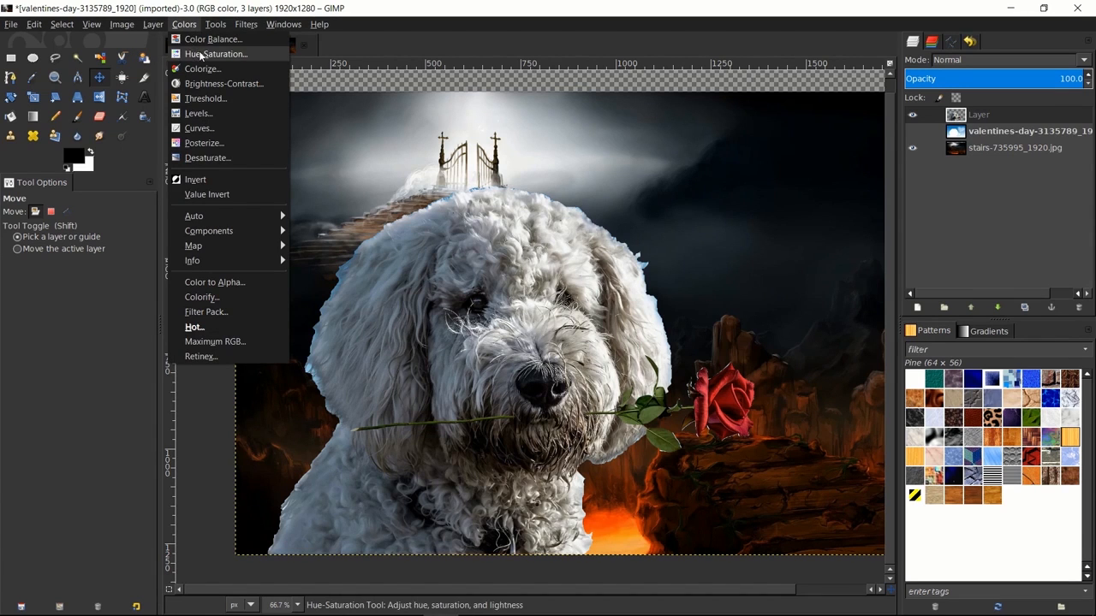
left_click(203, 54)
left_click_drag(165, 105, 190, 103)
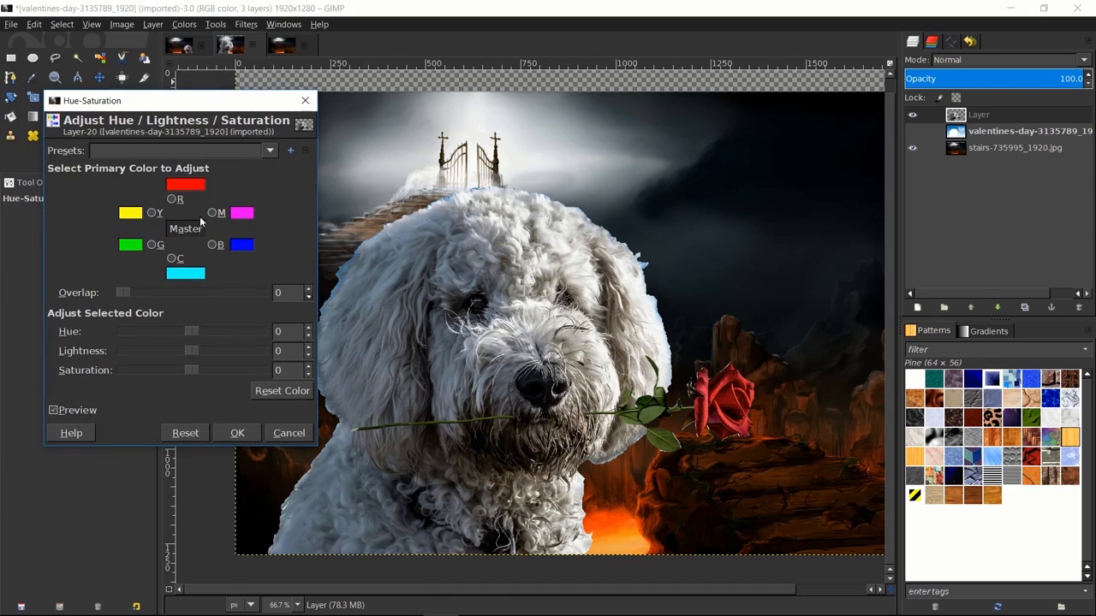
left_click(211, 212)
left_click(176, 263)
left_click(211, 245)
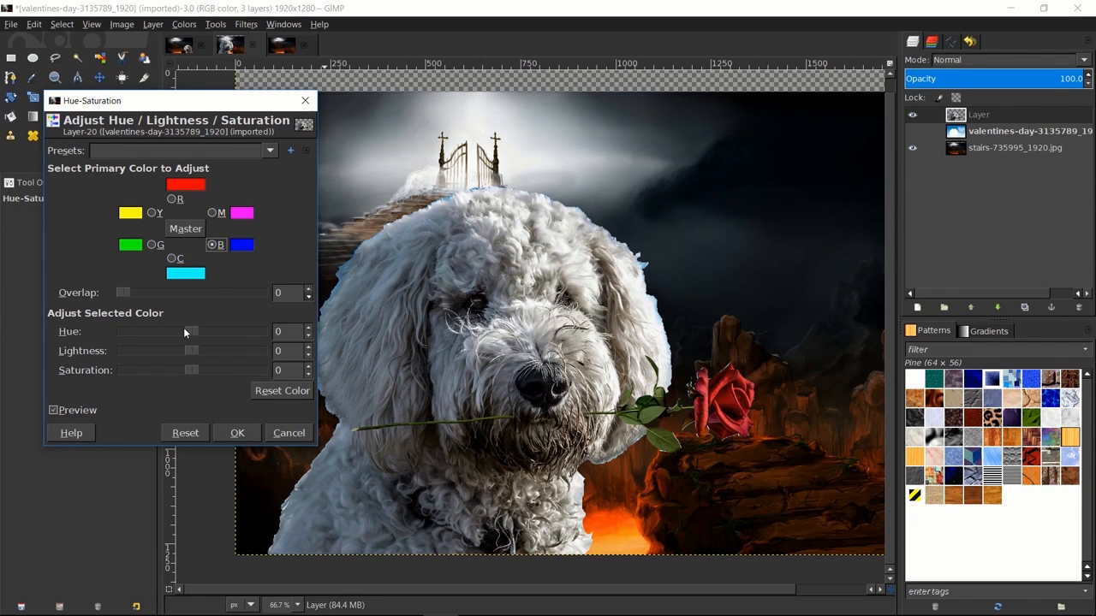
mouse_move(187, 328)
left_mouse_down()
mouse_move(231, 330)
mouse_move(208, 330)
left_mouse_up()
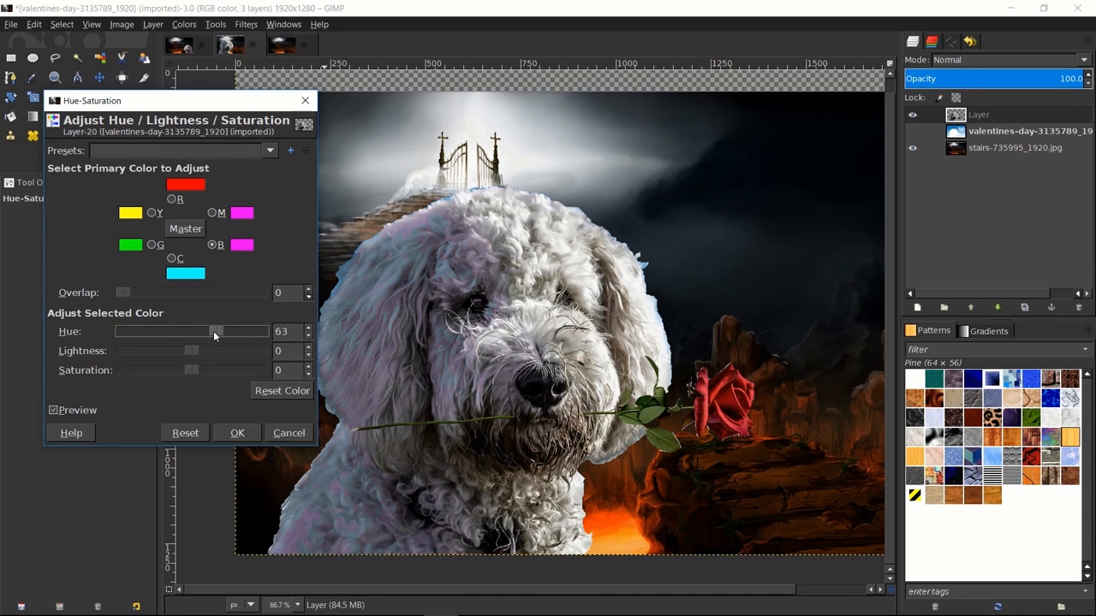
Shift the hues of the magenta, cyan and blue ranges on the dog layer, with magenta at 86 and blue at 95.
left_click(211, 212)
left_click_drag(194, 328, 216, 330)
left_click(174, 258)
scroll(494, 286, "down", 2)
scroll(494, 287, "left", 2)
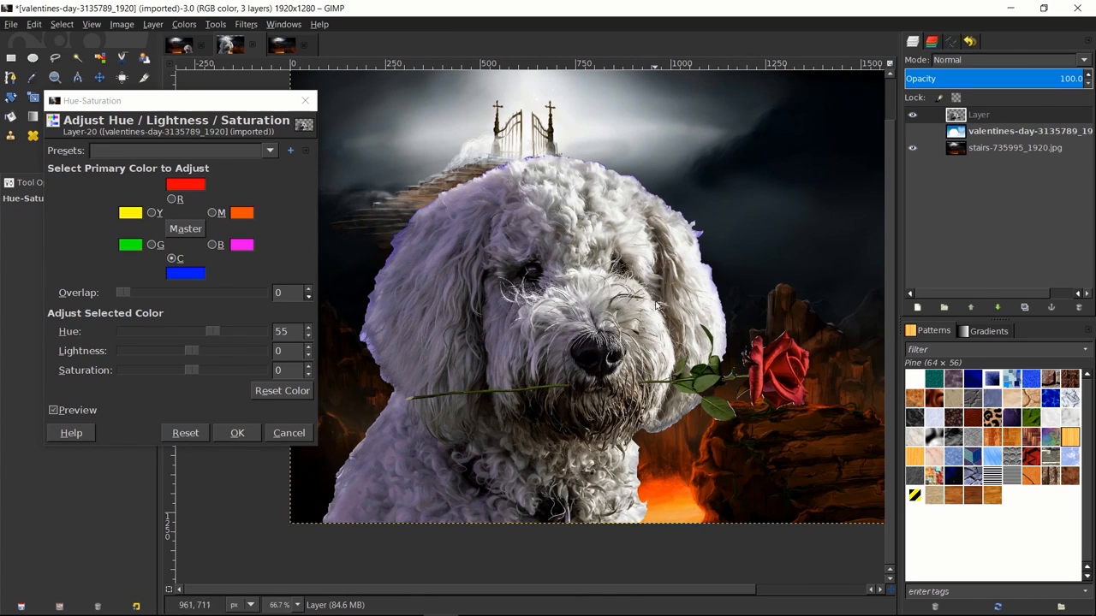
left_click_drag(211, 334, 221, 332)
left_click(212, 245)
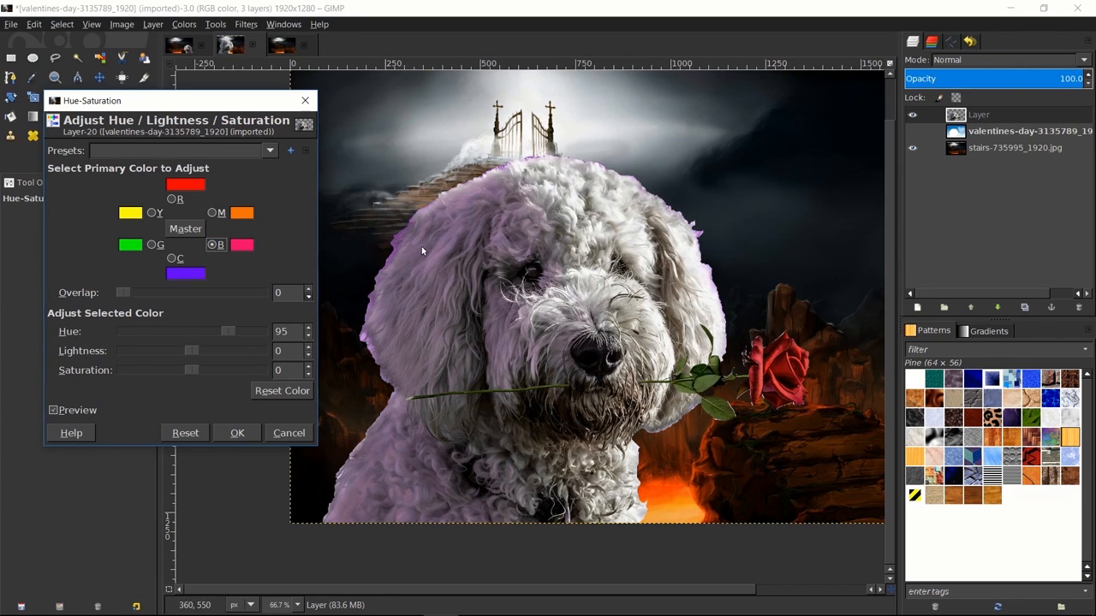
Reduce the saturation of the dog layer's blue, cyan and magenta ranges, with magenta at -17, and apply the colour adjustment.
mouse_move(190, 369)
left_mouse_down()
mouse_move(130, 370)
mouse_move(181, 369)
left_mouse_up()
left_click(190, 260)
left_click(213, 213)
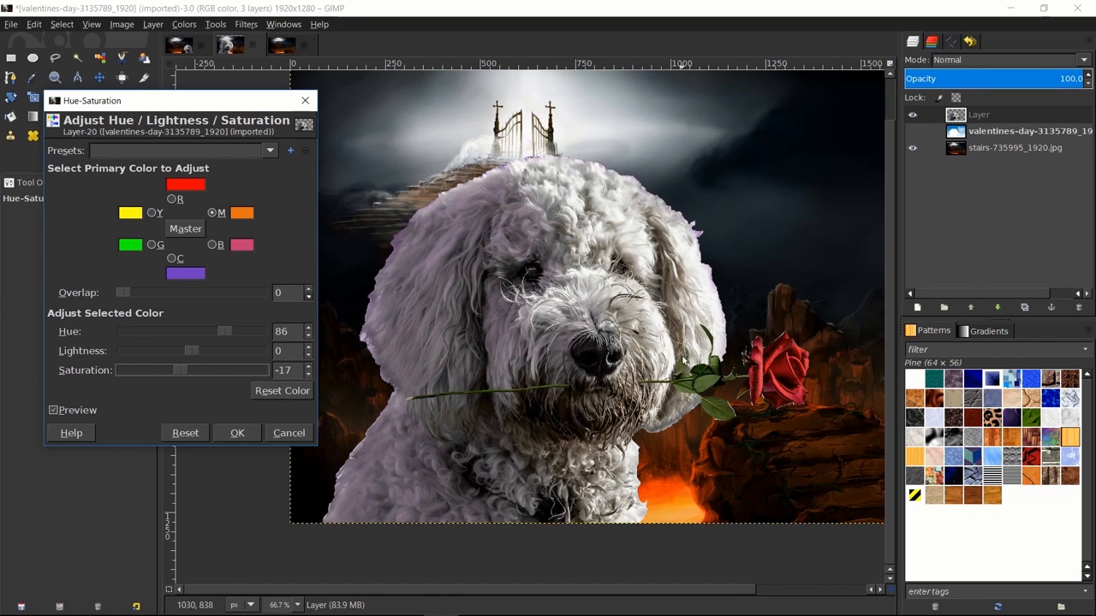
scroll(743, 352, "right", 2)
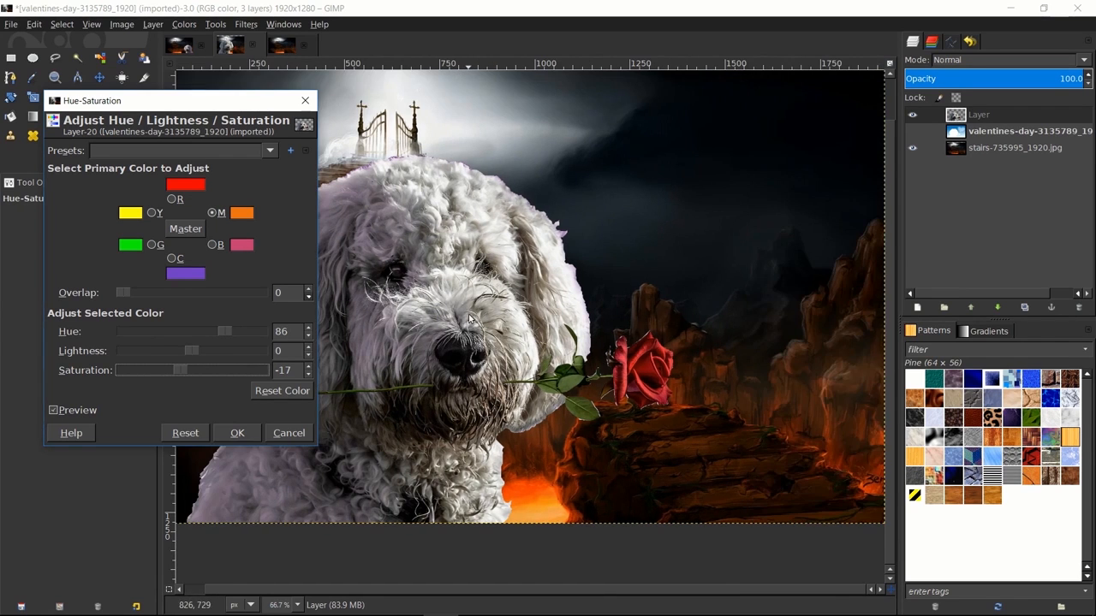
left_click_drag(473, 315, 619, 328)
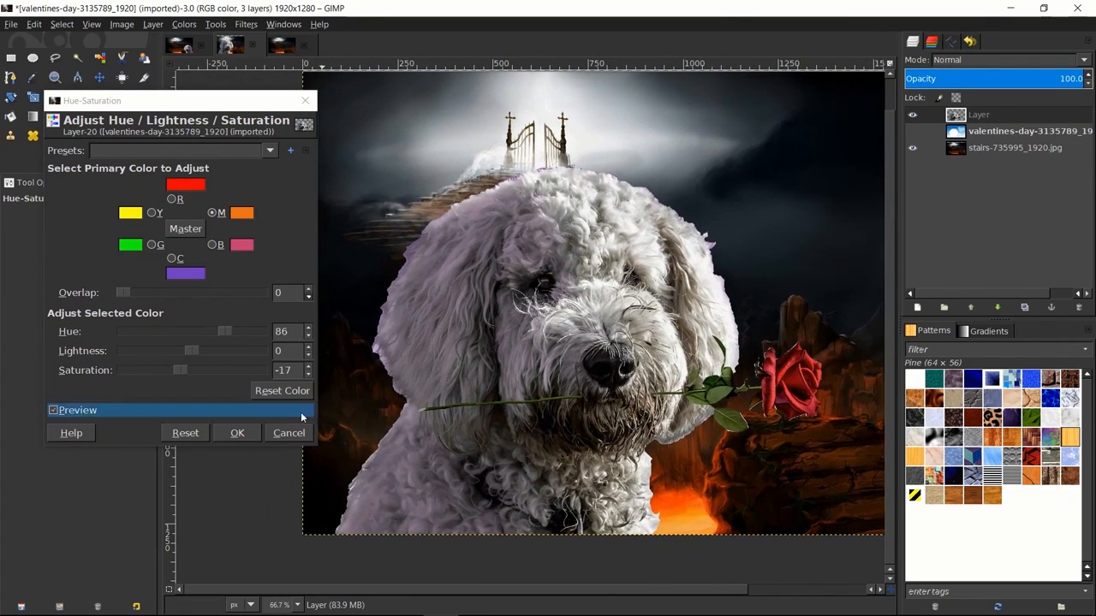
left_click(238, 433)
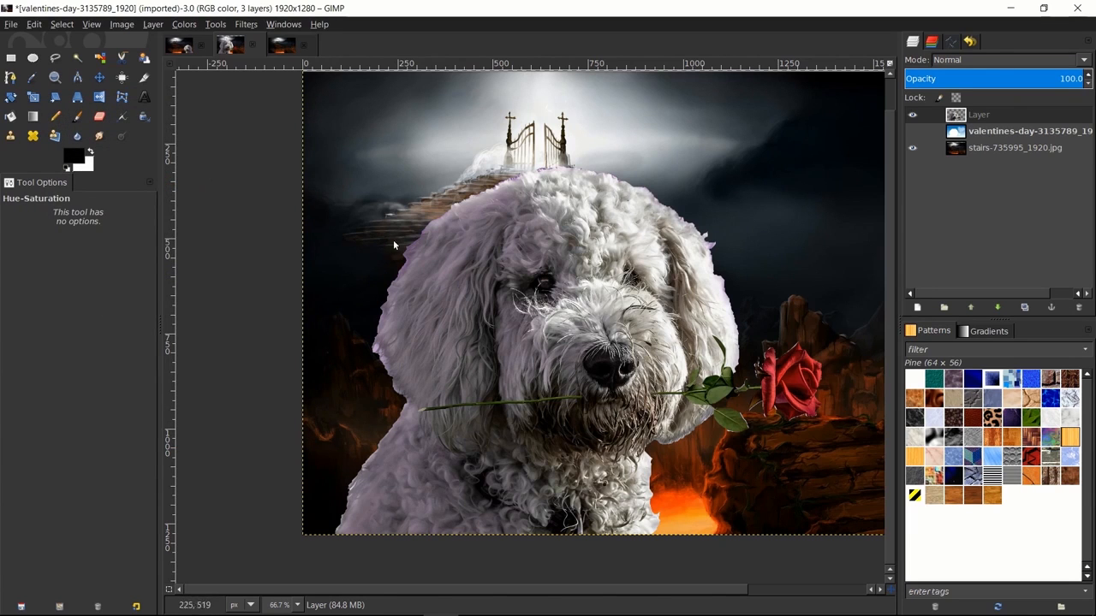
Erase the purple fringe along the upper-left edge and crown of the dog's head with the size 20 Eraser.
left_click(101, 116)
scroll(371, 183, "up", 3)
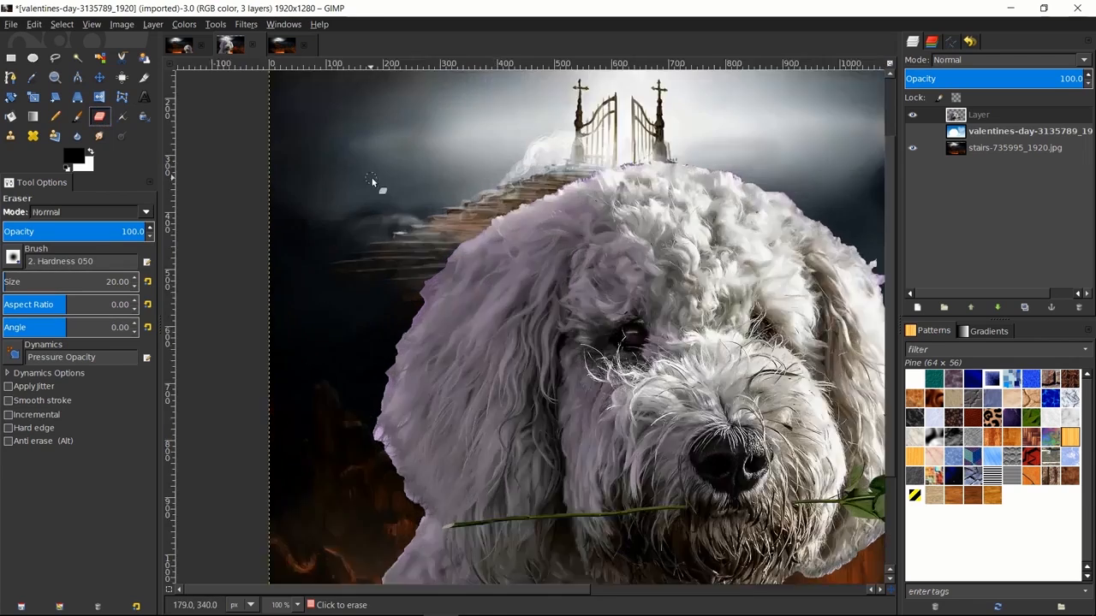
left_click_drag(502, 372, 387, 298)
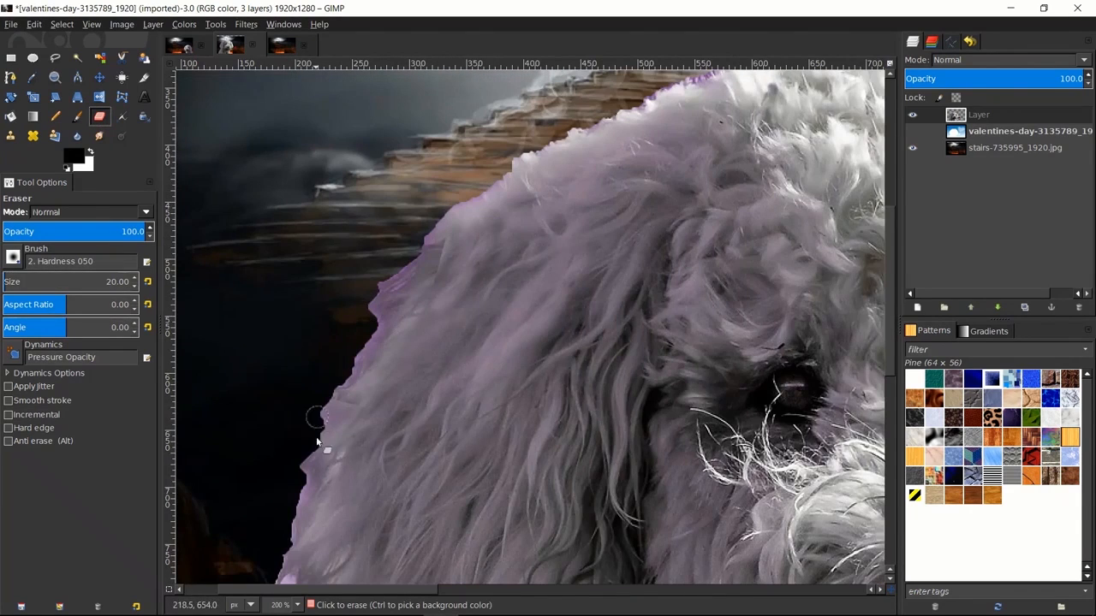
scroll(336, 410, "down", 2)
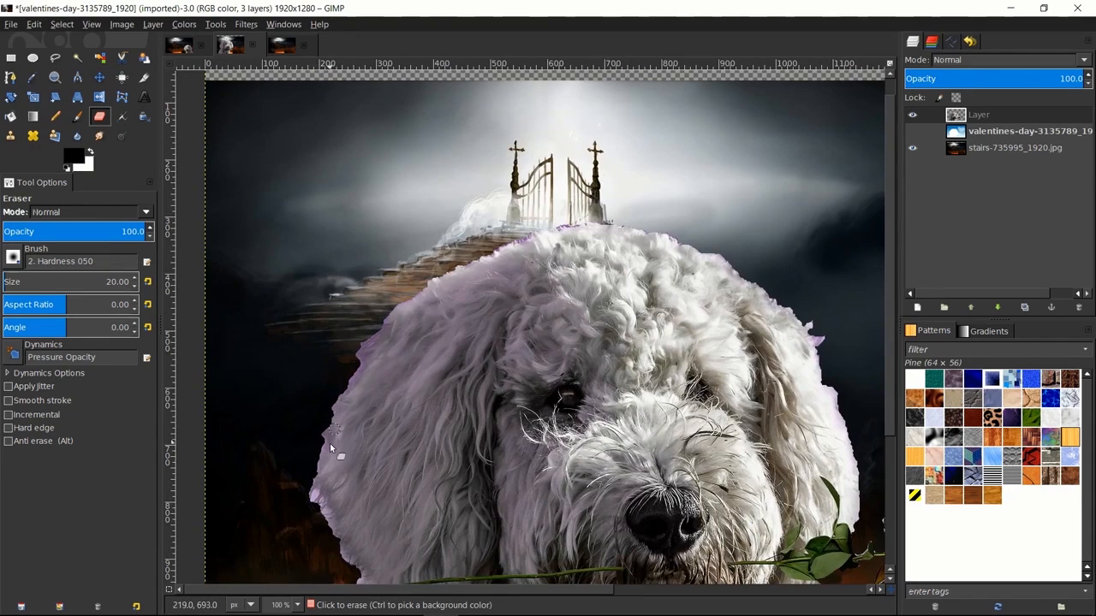
scroll(356, 363, "up", 4)
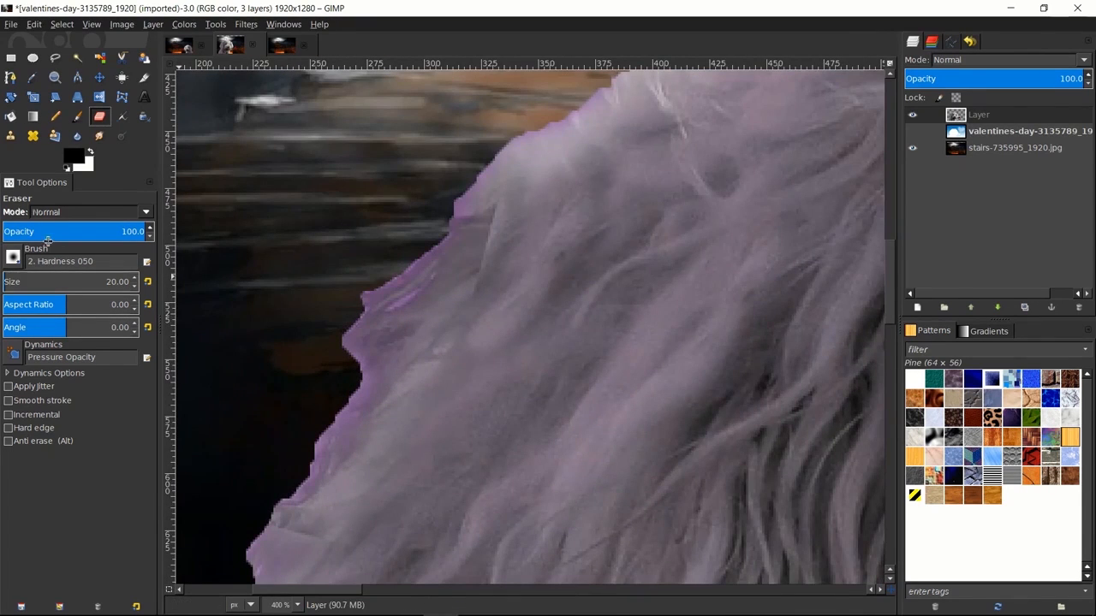
scroll(369, 284, "down", 2)
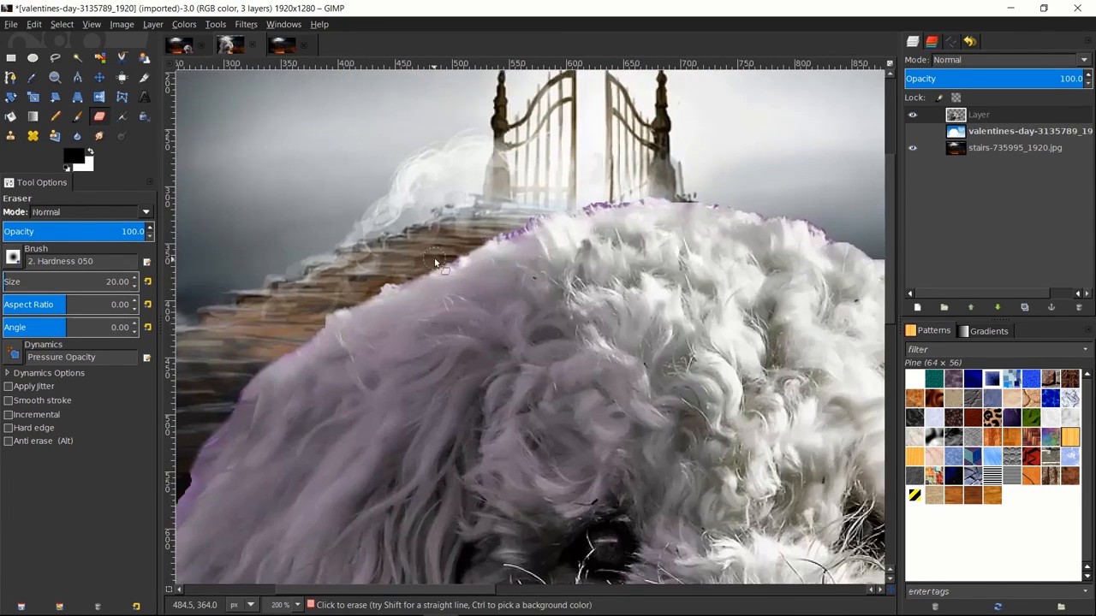
left_click_drag(555, 218, 640, 201)
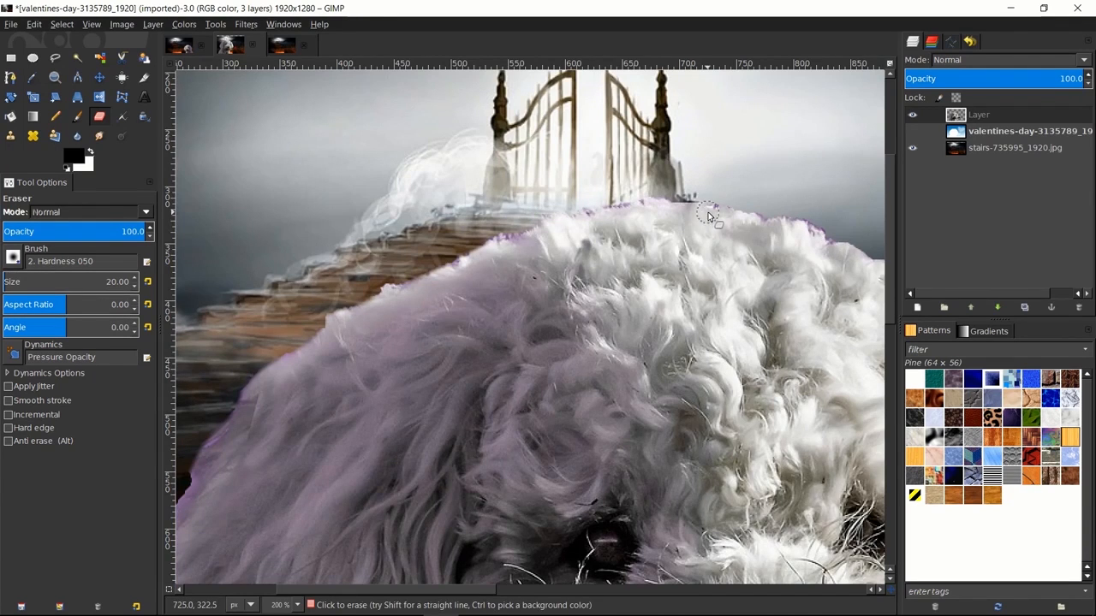
scroll(709, 216, "up", 1)
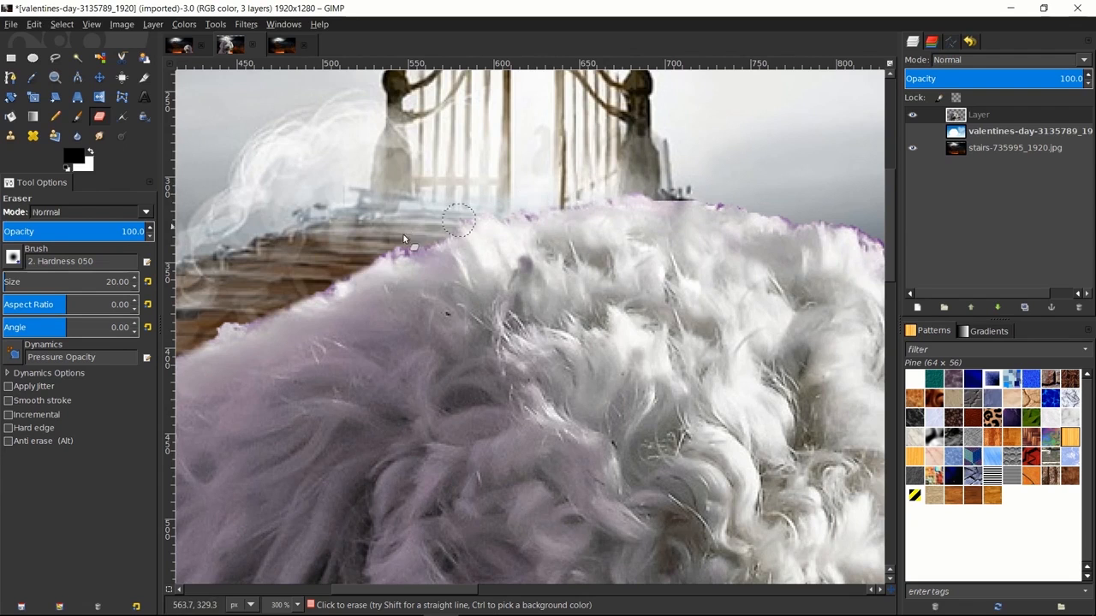
Erase the remaining purple fringe from the right side of the dog's crown down along the right ear.
scroll(641, 191, "right", 5)
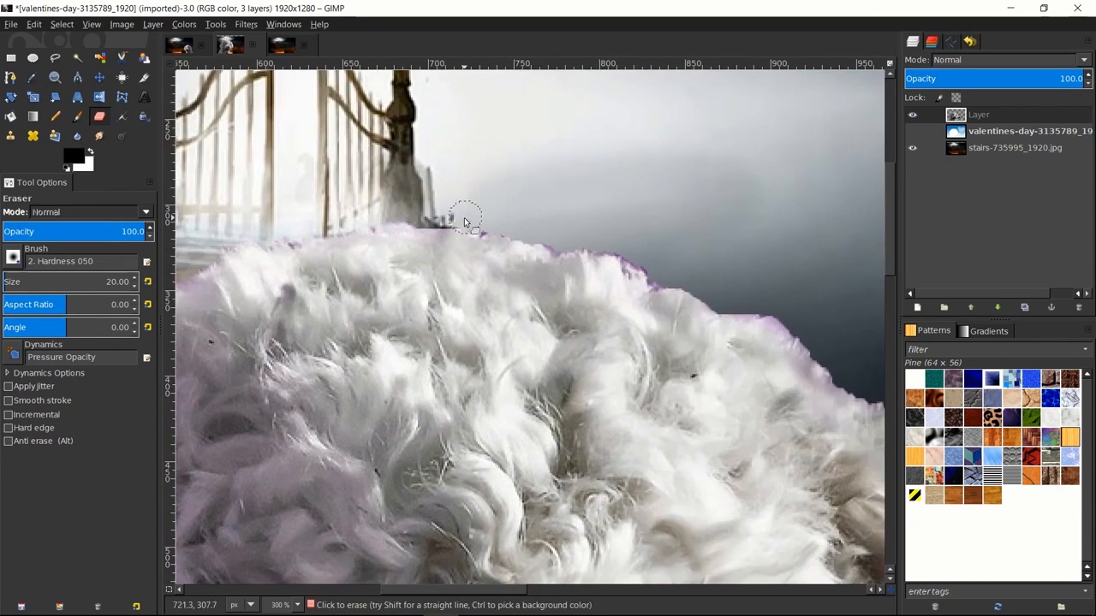
left_click_drag(540, 230, 644, 259)
mouse_move(835, 375)
left_mouse_down()
mouse_move(493, 226)
mouse_move(555, 251)
mouse_move(718, 398)
mouse_move(729, 436)
mouse_move(570, 172)
left_mouse_up()
scroll(743, 428, "down", 1)
mouse_move(571, 253)
left_mouse_down()
mouse_move(597, 261)
mouse_move(618, 328)
left_mouse_up()
scroll(618, 328, "down", 3)
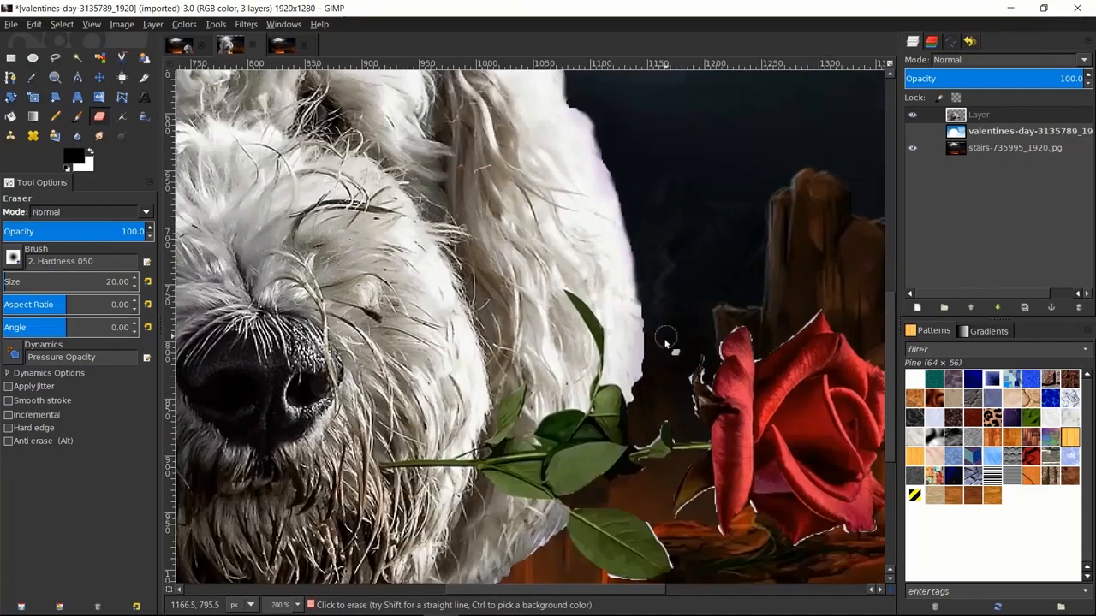
Erase the white fringe around the rose's upper petals with the size 20 Eraser.
scroll(690, 436, "up", 2)
left_click_drag(720, 368, 767, 257)
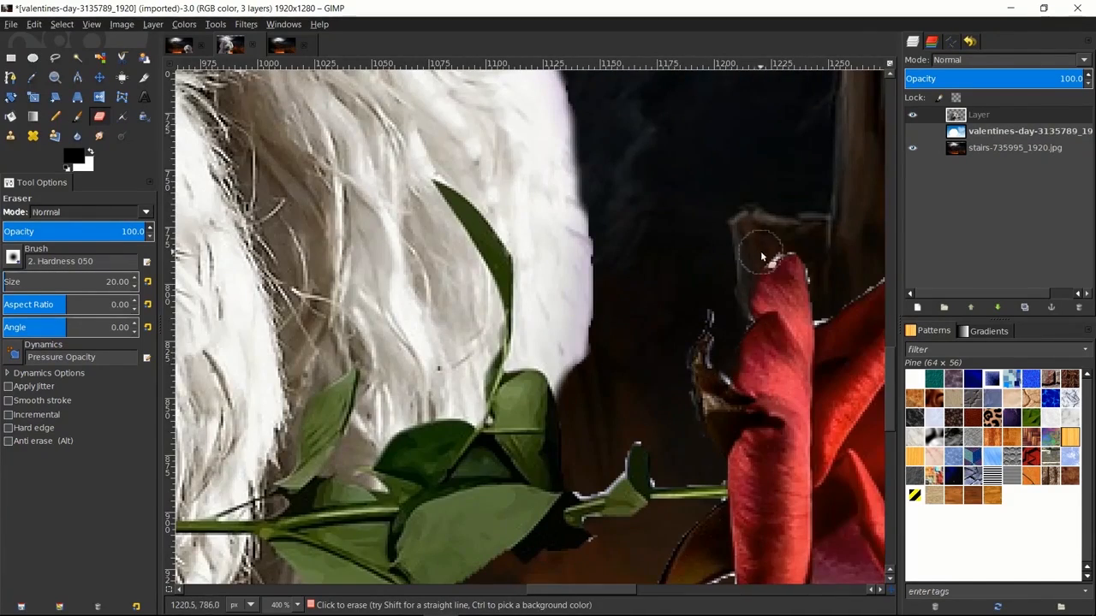
scroll(767, 257, "right", 3)
left_click_drag(613, 303, 715, 237)
scroll(800, 386, "right", 2)
scroll(800, 386, "up", 1)
scroll(678, 354, "down", 7)
mouse_move(679, 355)
left_mouse_down()
mouse_move(581, 362)
mouse_move(445, 395)
left_mouse_up()
Set the Eraser size to 10 and remove the white fringe from the rose's sepal and lower petals.
double_click(109, 281)
type("10")
key("Return")
mouse_move(232, 332)
left_mouse_down()
mouse_move(393, 350)
mouse_move(295, 455)
left_mouse_up()
scroll(381, 355, "up", 2)
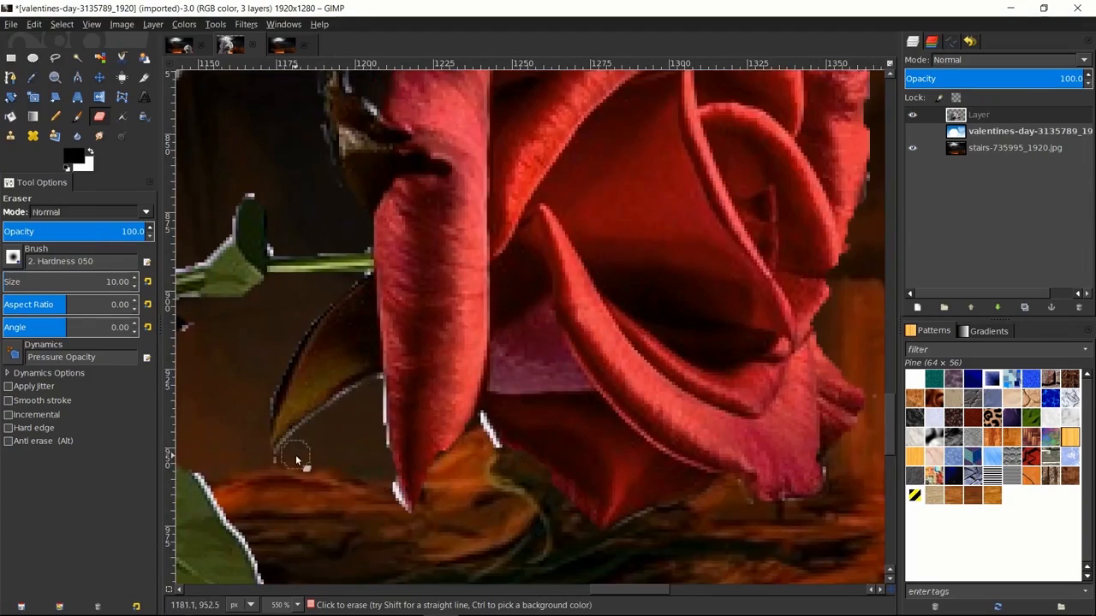
left_click_drag(380, 381, 406, 524)
left_click_drag(500, 445, 480, 411)
Erase the white outline along the rose's leaves and the small leaf on the stem.
scroll(483, 415, "down", 3)
scroll(484, 415, "left", 4)
mouse_move(500, 343)
left_mouse_down()
mouse_move(420, 473)
mouse_move(476, 470)
left_mouse_up()
scroll(420, 470, "down", 1)
scroll(455, 403, "up", 3)
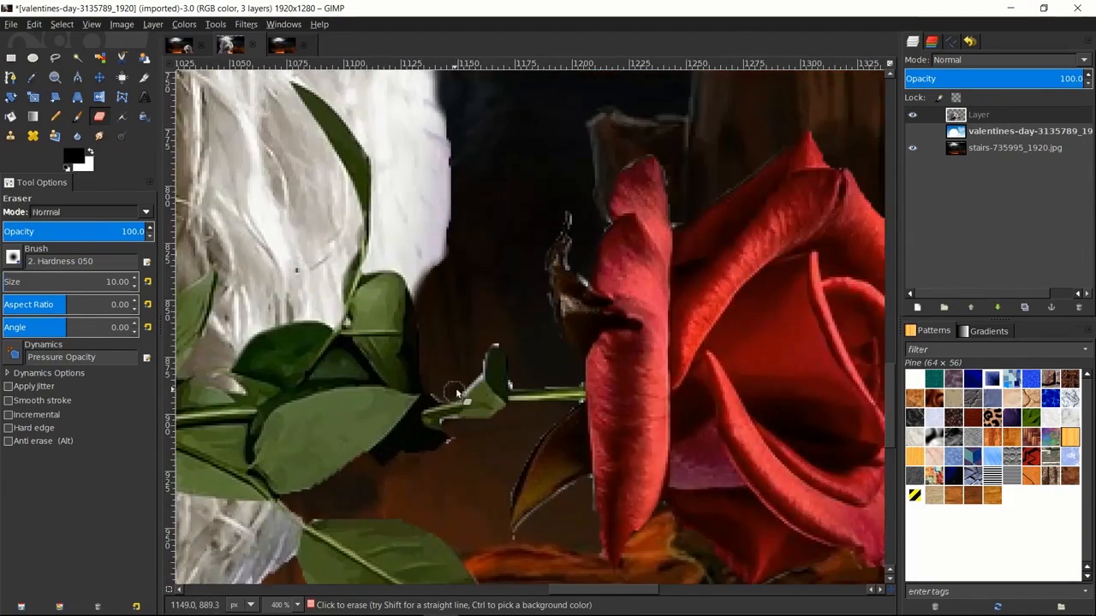
left_click_drag(454, 400, 510, 340)
scroll(545, 247, "down", 5)
left_click_drag(524, 284, 421, 365)
Erase the leftover fringe below the leaves and down the right edge of the dog's chest.
scroll(421, 365, "down", 4)
scroll(420, 364, "left", 3)
left_click_drag(463, 317, 457, 425)
scroll(479, 428, "down", 5)
scroll(514, 385, "left", 1)
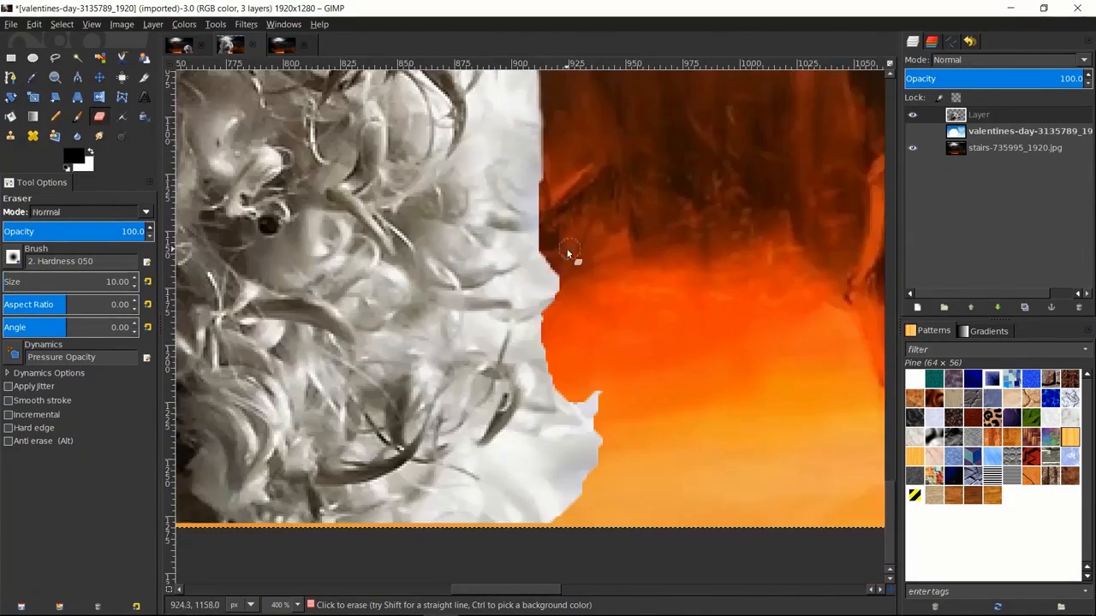
mouse_move(555, 256)
left_mouse_down()
mouse_move(590, 394)
mouse_move(574, 519)
left_mouse_up()
Erase the light fringe along the dog's left shoulder and the left edge of its body and ear.
scroll(574, 519, "down", 2)
scroll(513, 445, "left", 10)
left_click_drag(369, 374, 446, 270)
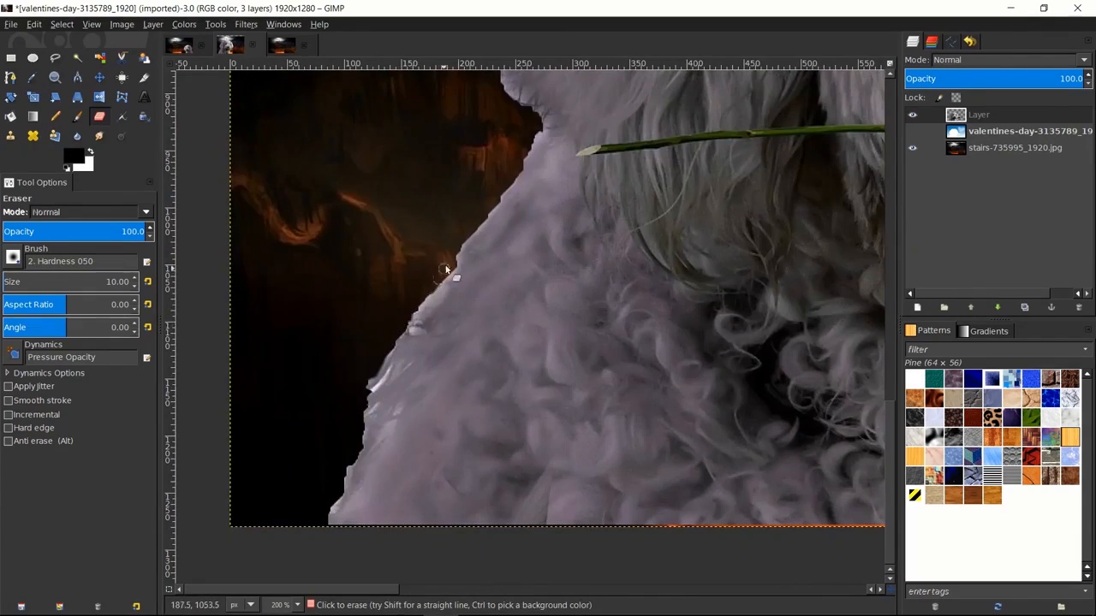
left_click_drag(541, 111, 548, 345)
mouse_move(514, 317)
left_mouse_down()
mouse_move(460, 227)
mouse_move(458, 340)
left_mouse_up()
left_click_drag(432, 295, 467, 231)
left_click_drag(476, 177, 413, 321)
mouse_move(421, 293)
left_mouse_down()
mouse_move(474, 223)
mouse_move(498, 221)
mouse_move(513, 272)
left_mouse_up()
scroll(474, 223, "down", 4)
scroll(575, 289, "up", 4)
scroll(513, 272, "down", 3)
mouse_move(335, 309)
left_mouse_down()
mouse_move(540, 216)
mouse_move(466, 269)
left_mouse_up()
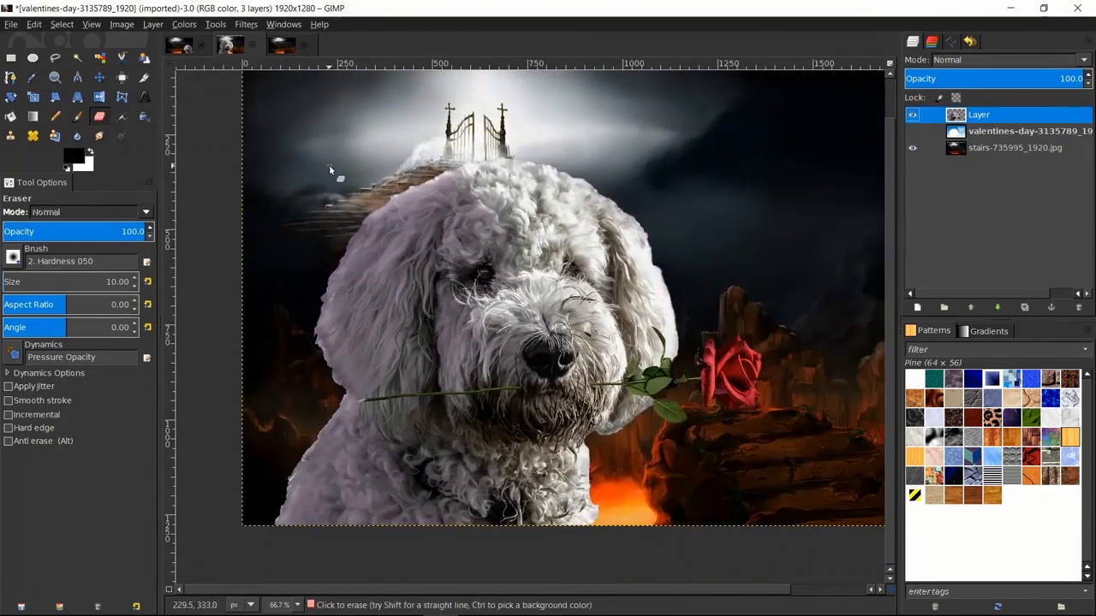
Save the project as replacebackground in the GIMP2 folder.
key("ctrl+s")
left_click(512, 325)
double_click(583, 211)
left_click_drag(692, 137, 331, 137)
type("replacebackground")
key("Return")
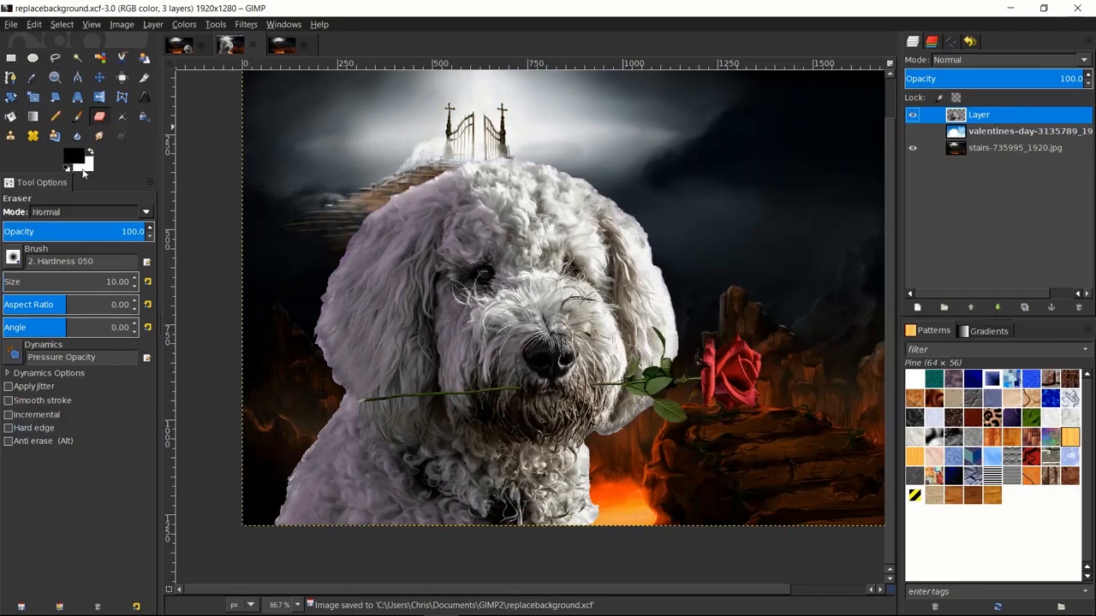
Select the whole 1920 × 1280 image area with Rectangle Select.
key("r")
right_click(1027, 114)
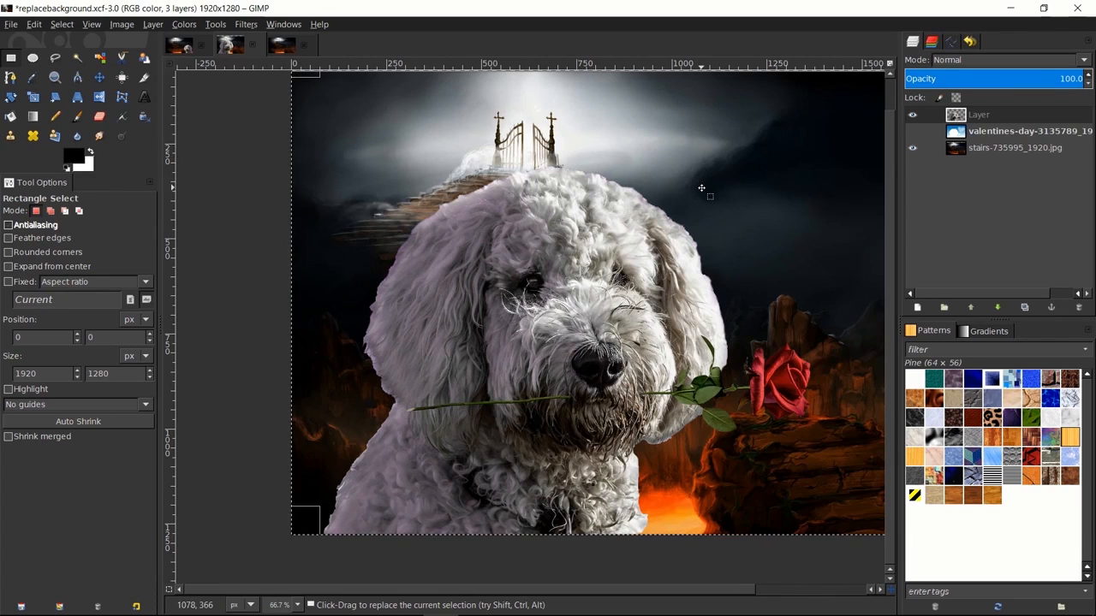
left_click_drag(446, 206, 460, 197)
left_click_drag(640, 207, 576, 220)
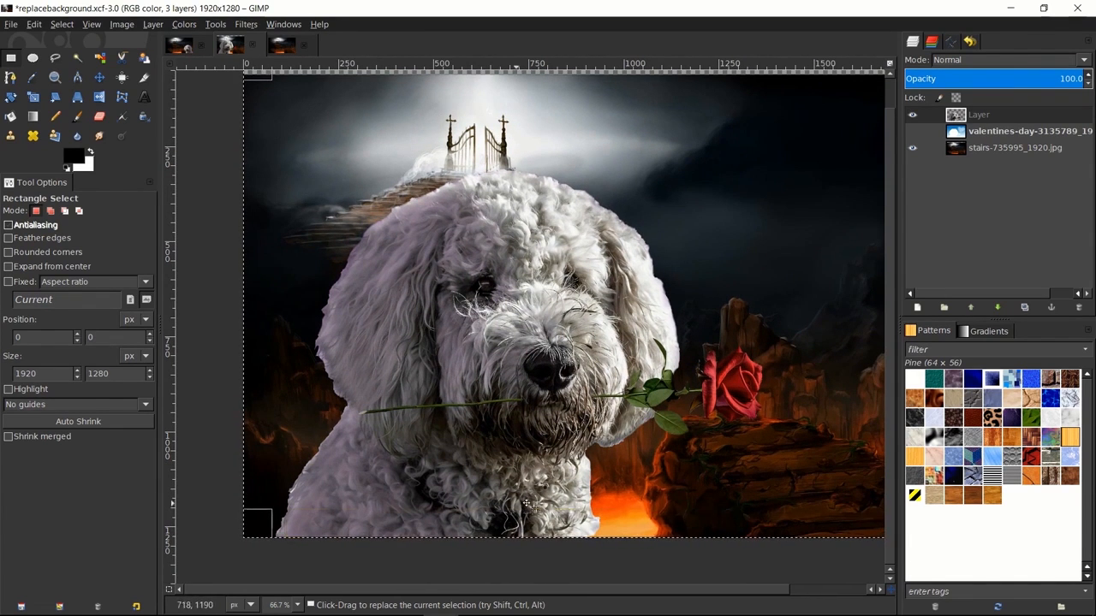
left_click_drag(663, 459, 733, 440)
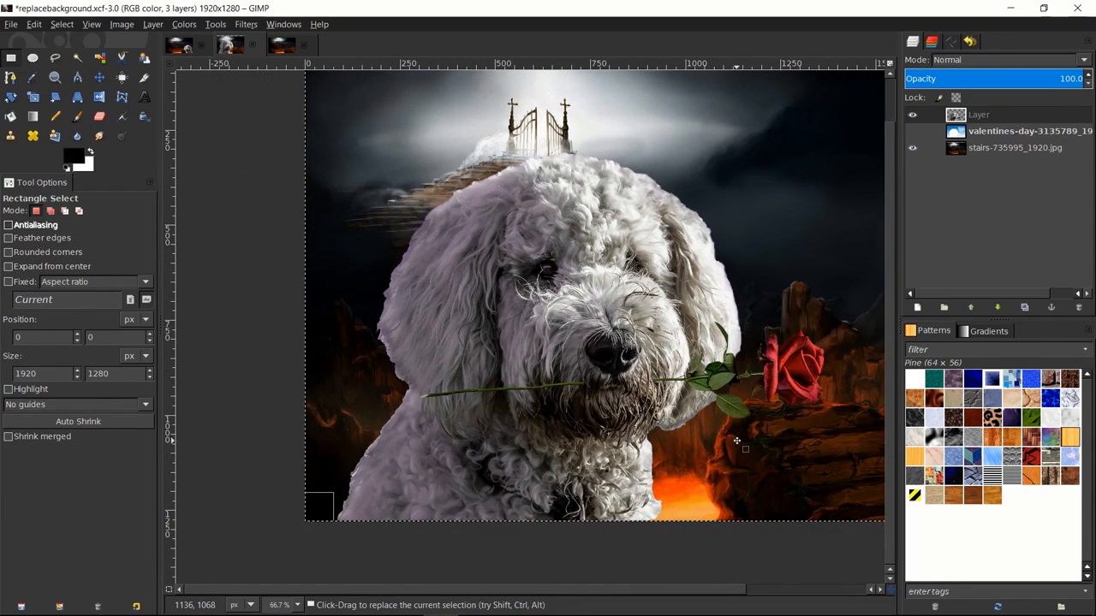
Add a transparent layer above the dog layer, load the dog's alpha as the selection, and make the new layer active.
left_click(916, 308, "shift")
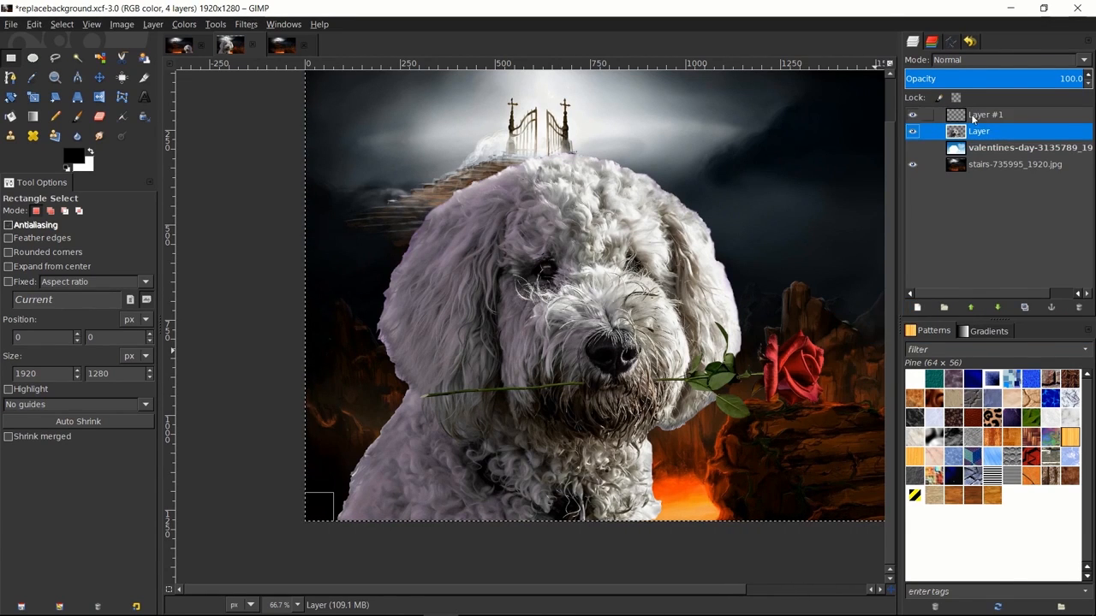
left_click(976, 131)
right_click(978, 132)
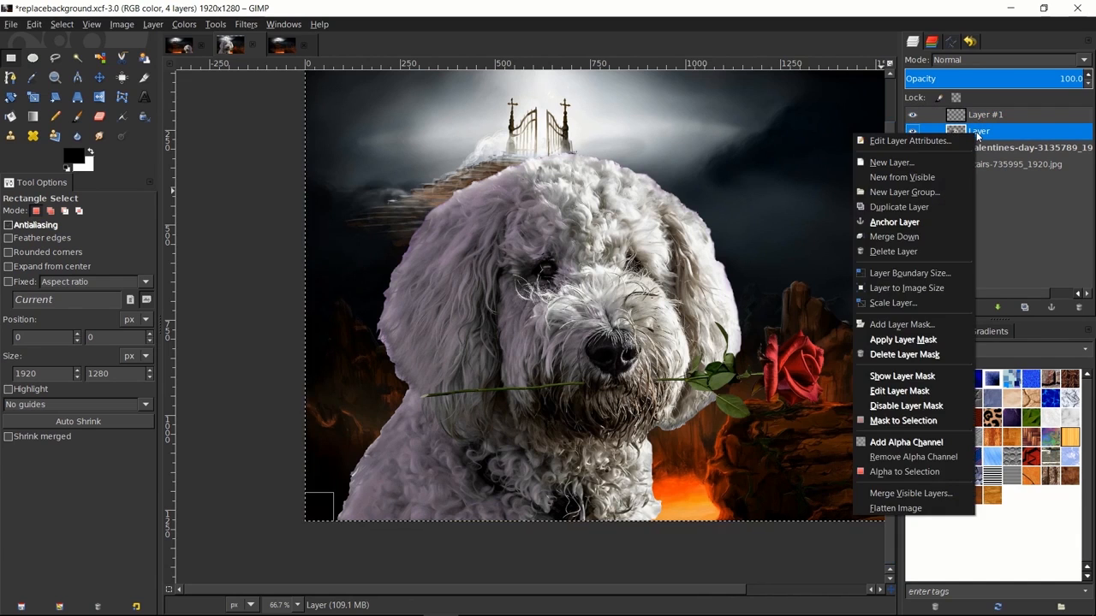
left_click(912, 472)
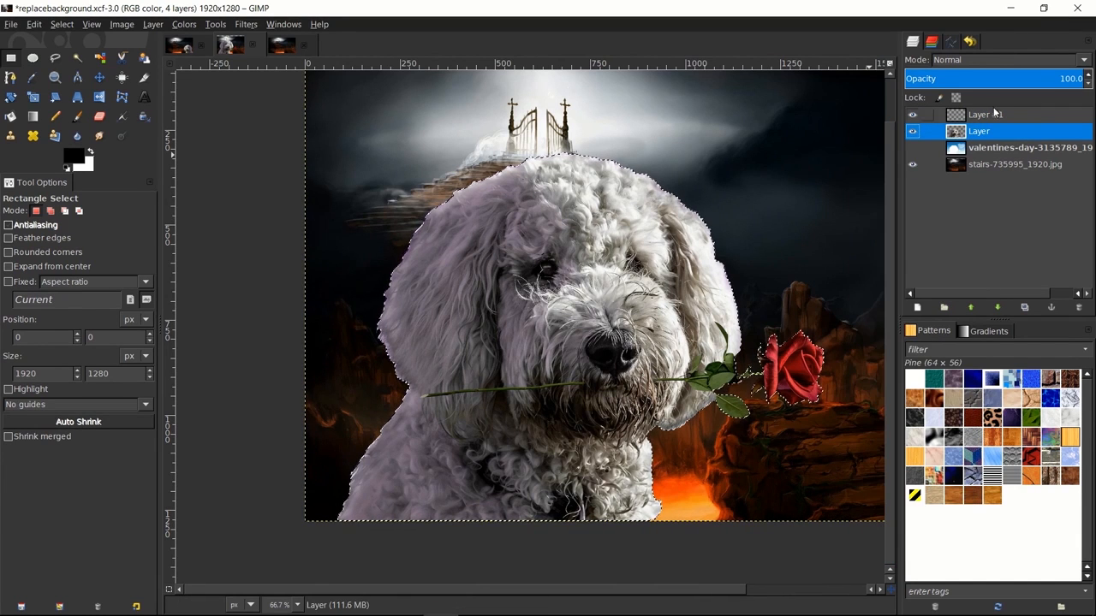
left_click(985, 117)
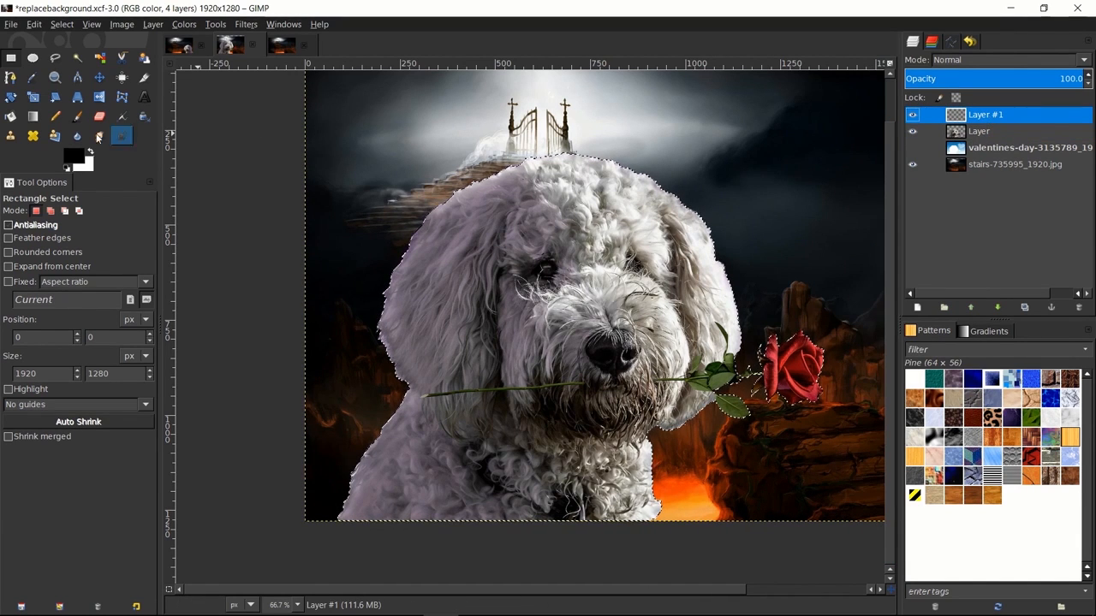
Enable Sample merged and pick the bright sky colour by the gates as the background colour, with black as the foreground.
left_click(33, 117)
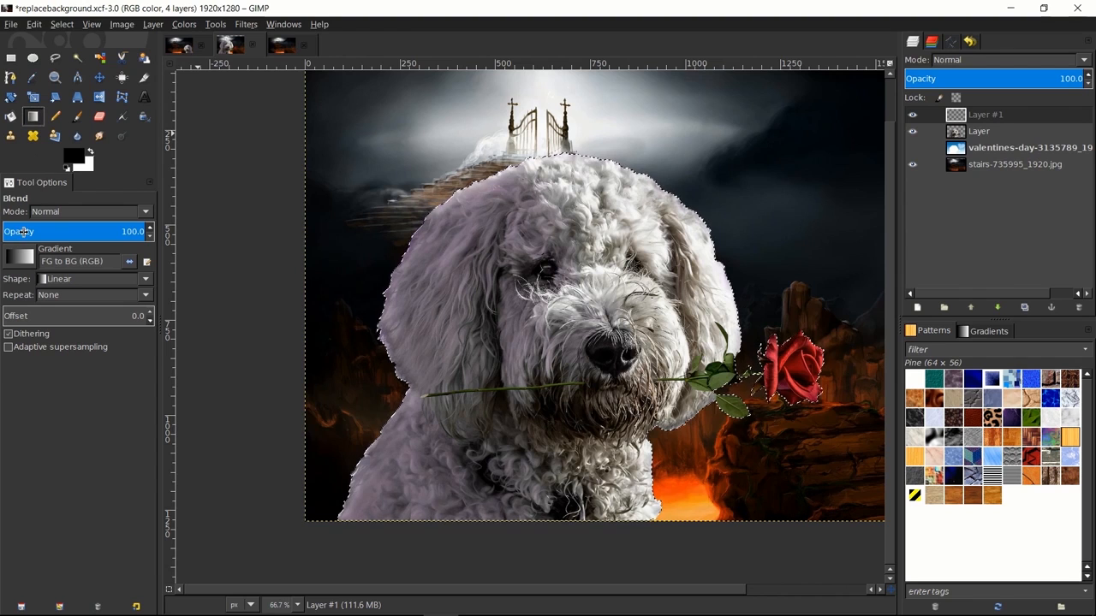
left_click(32, 77)
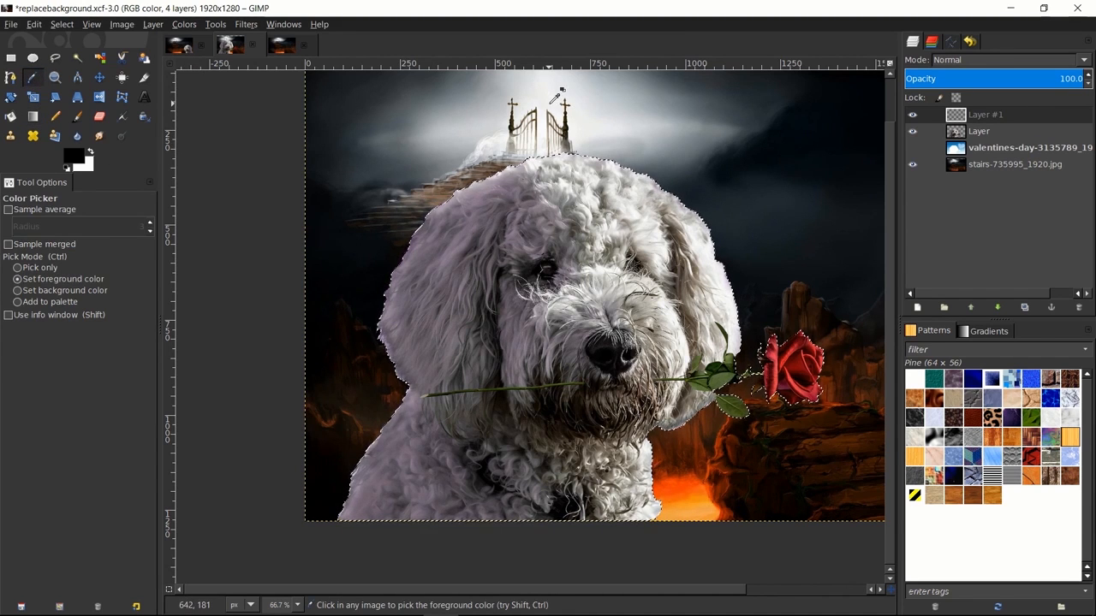
left_click(90, 152)
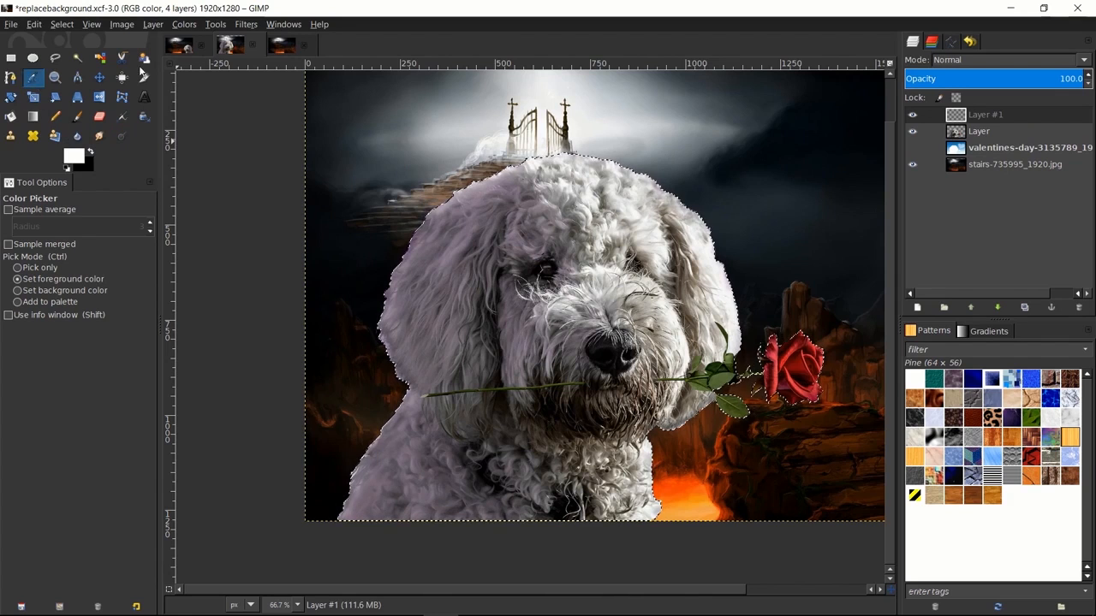
left_click(548, 105)
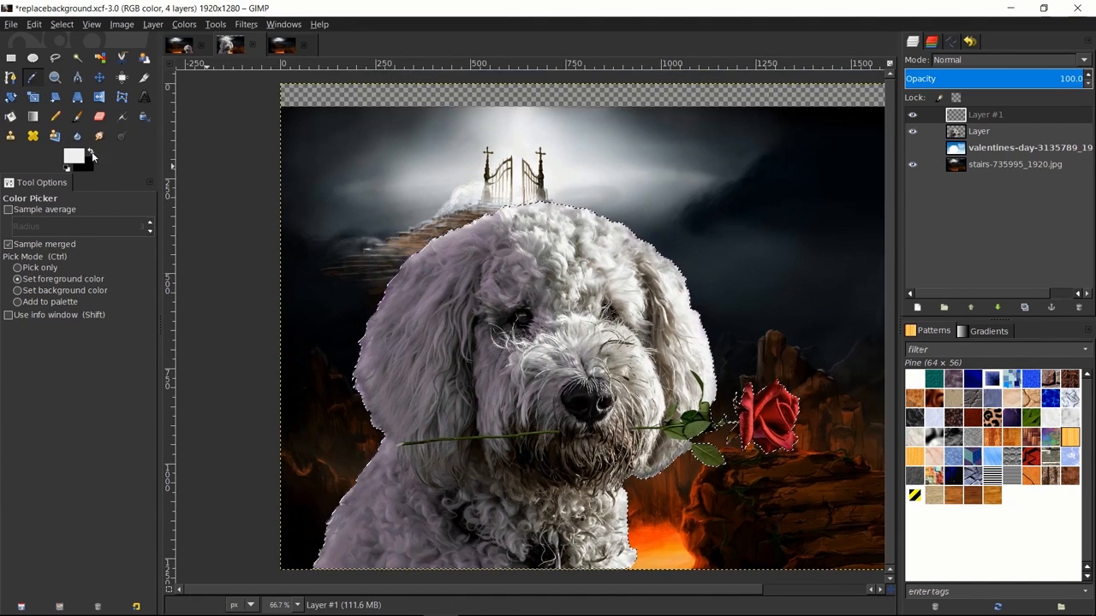
left_click(67, 168)
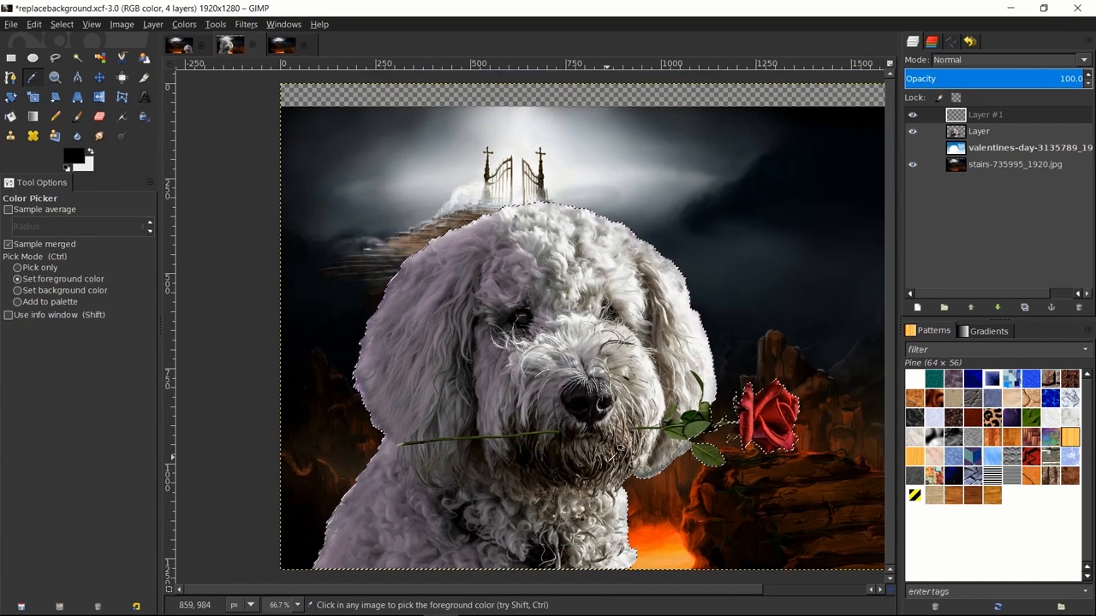
left_click_drag(610, 457, 613, 309)
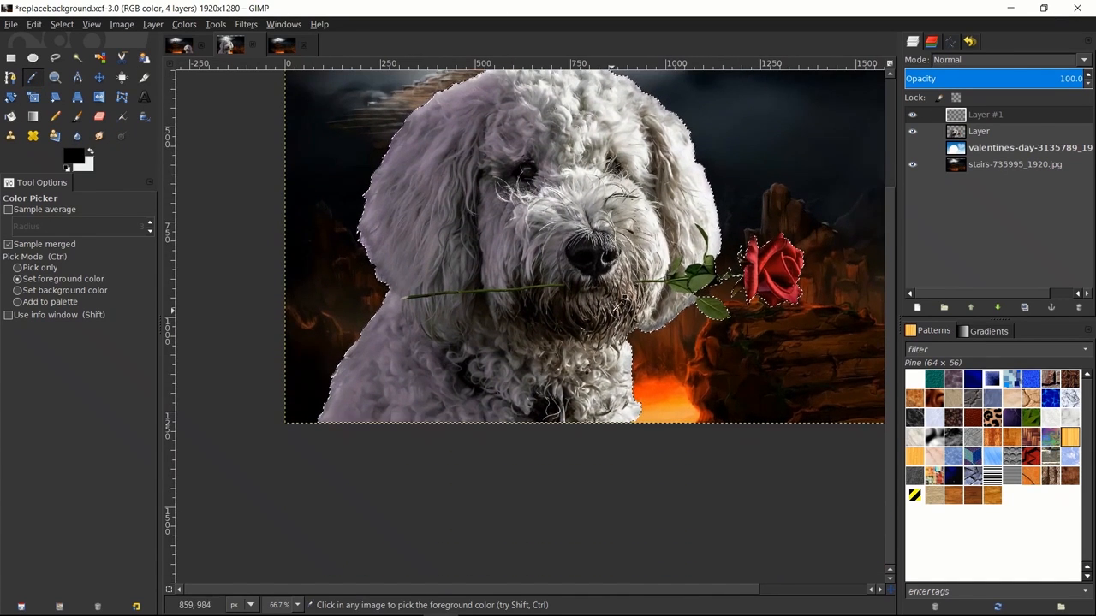
Pick the glowing orange lava colour beside the dog as foreground and draw a vertical FG to BG linear gradient over the dog selection, orange at its base.
left_click(652, 409)
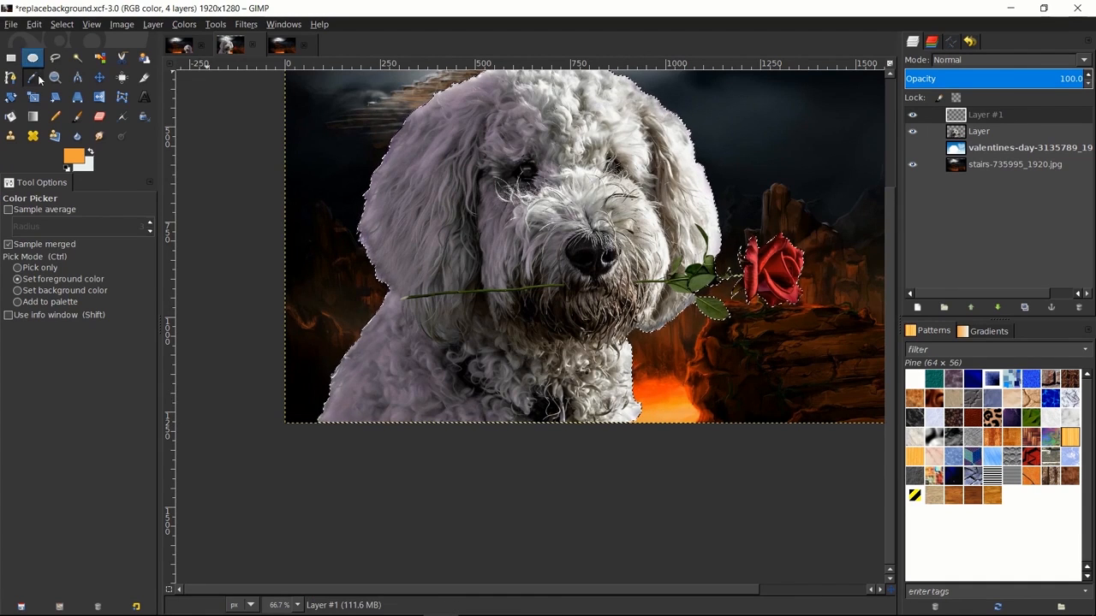
left_click(34, 114)
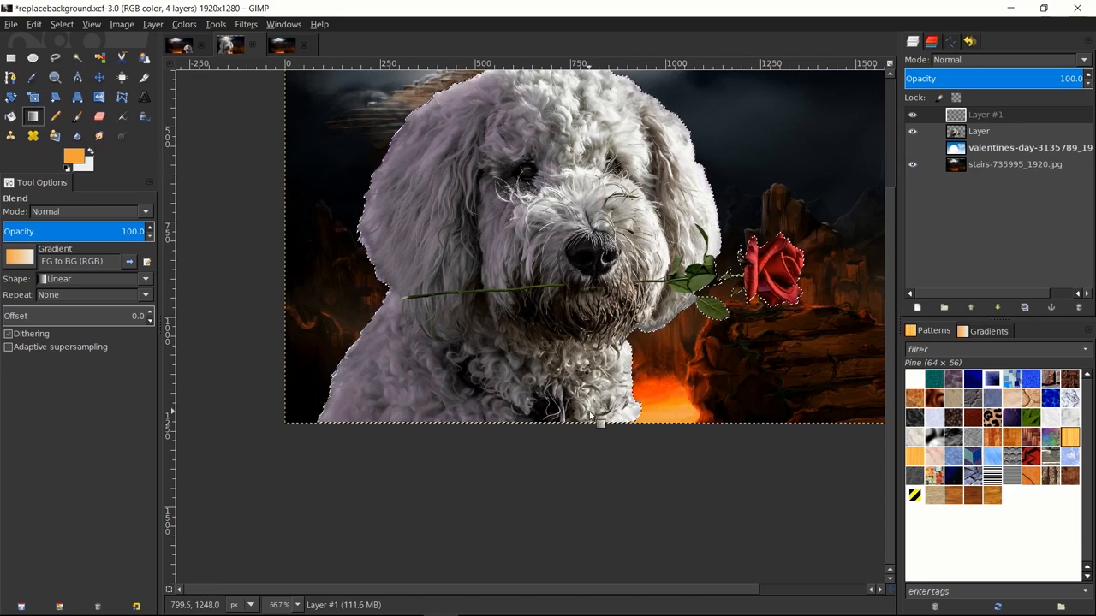
scroll(565, 433, "up", 3)
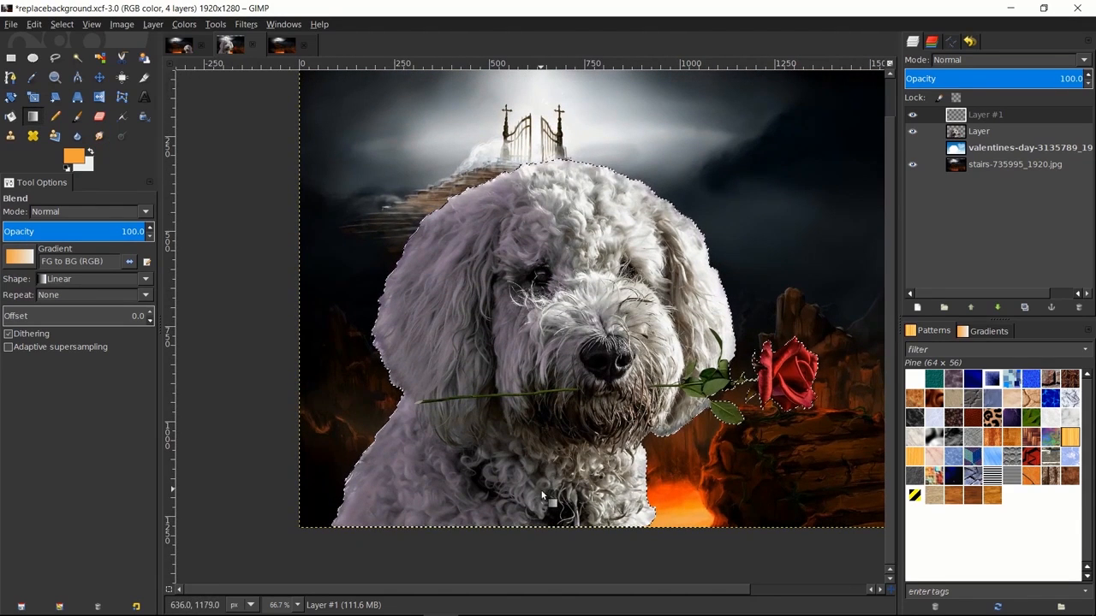
left_click_drag(543, 495, 542, 267)
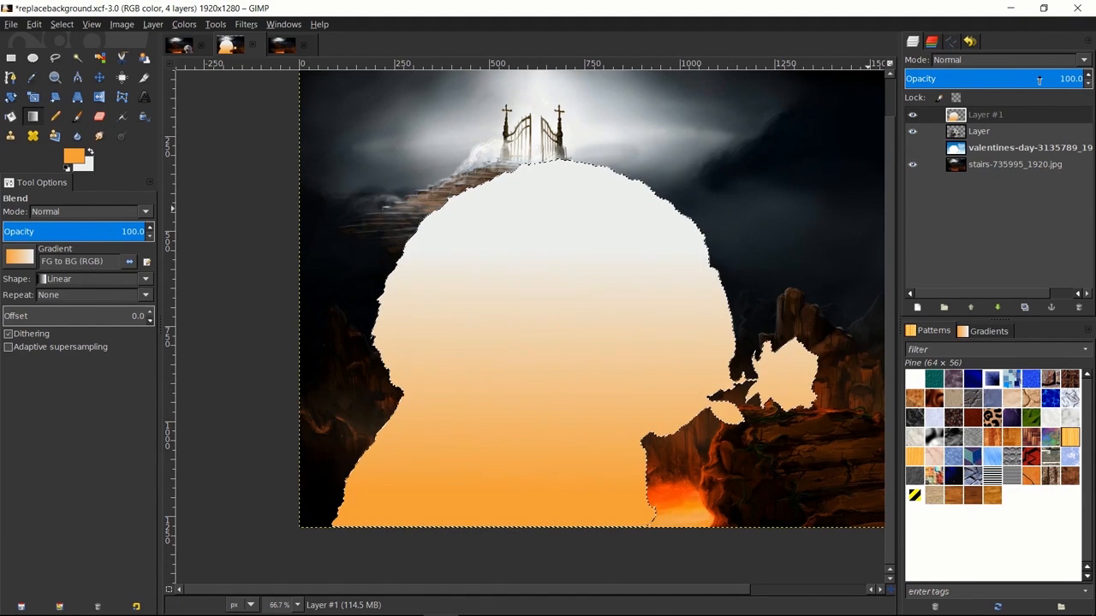
Move the gradient layer below the dog layer and make the dog layer active.
left_click_drag(1038, 79, 1074, 79)
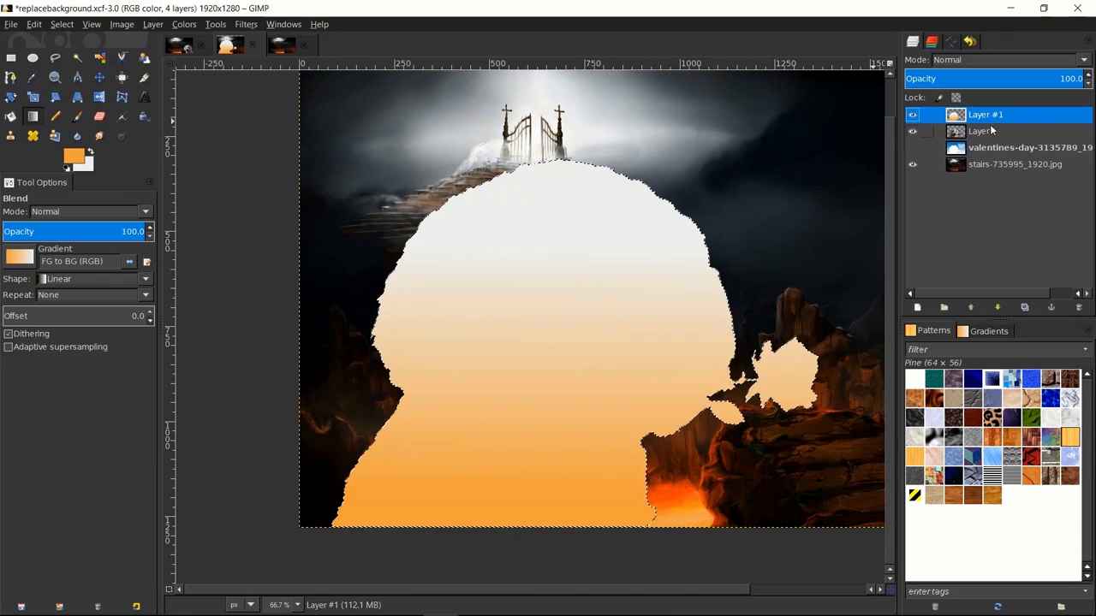
left_click_drag(989, 115, 1000, 127)
left_click(1001, 117)
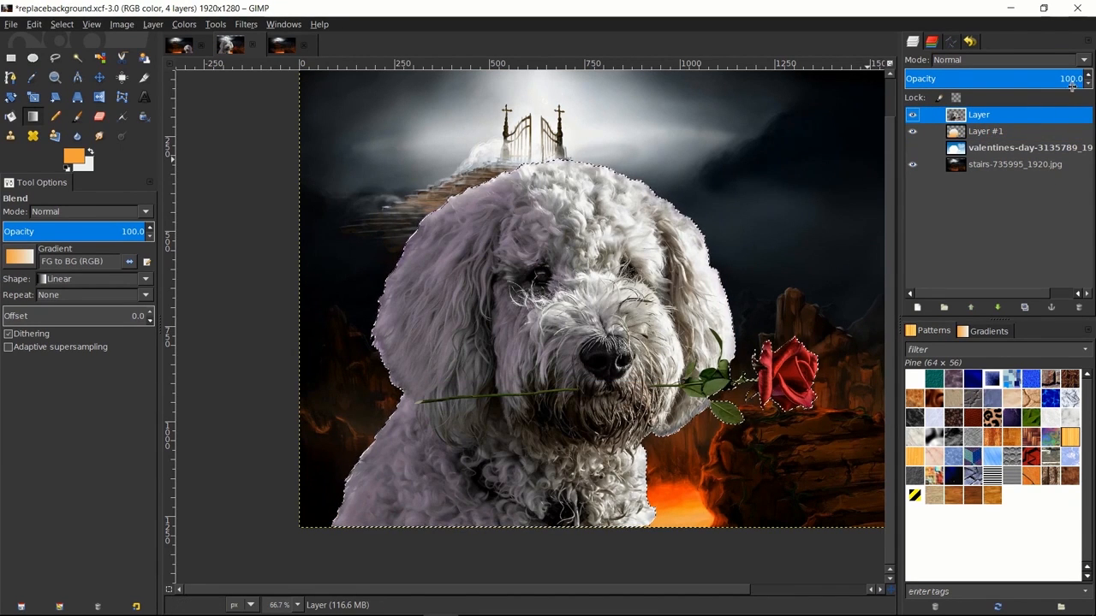
Lower the dog layer's opacity to 88.2 to let the gradient tint the fur.
left_click_drag(1064, 79, 1077, 80)
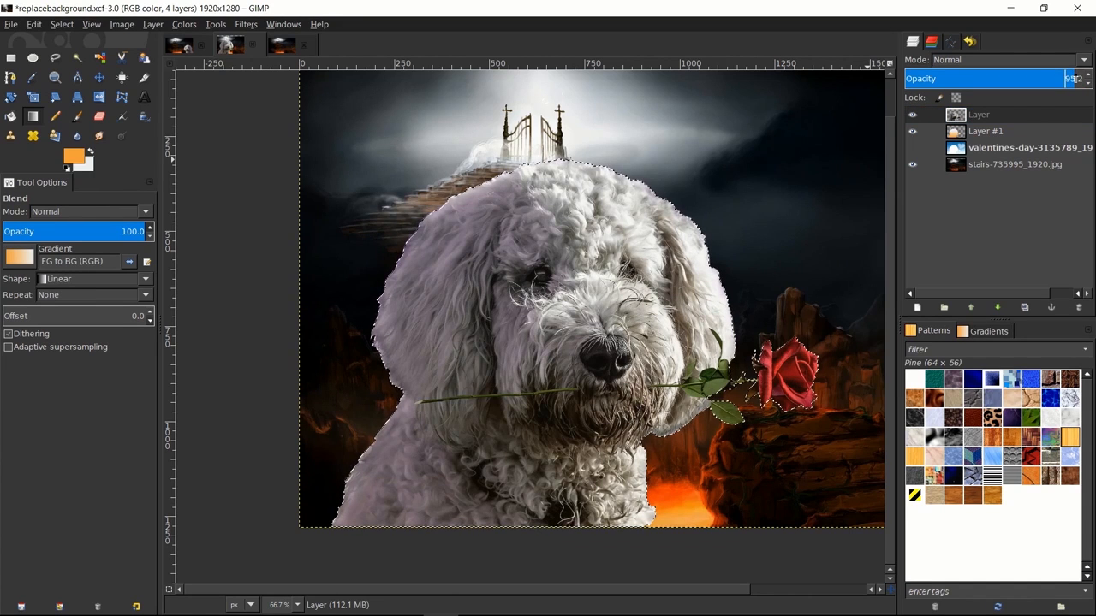
scroll(531, 299, "right", 3)
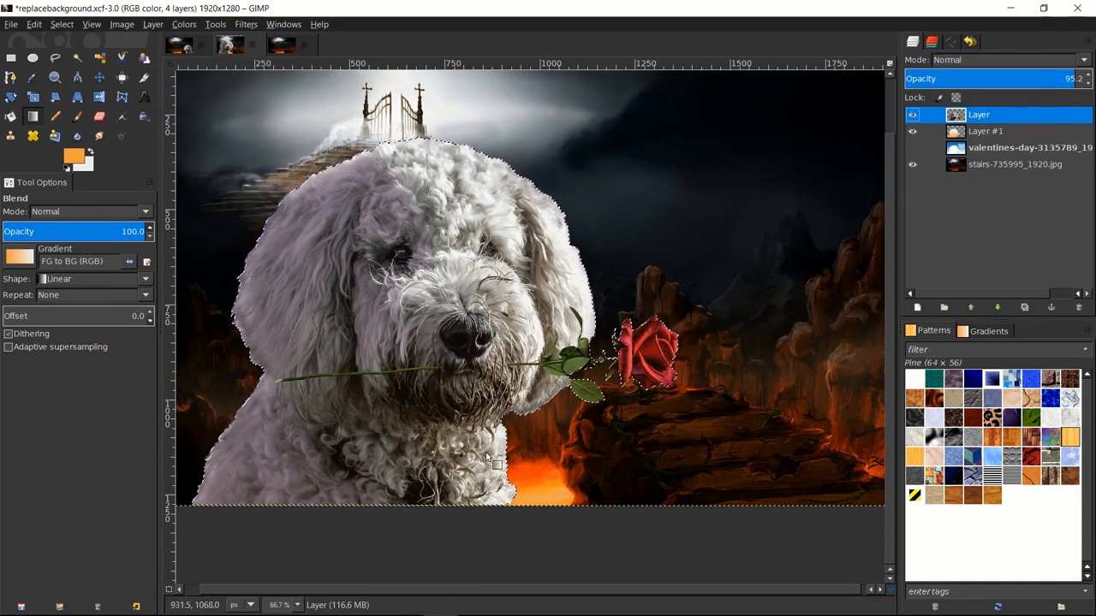
left_click(1061, 80)
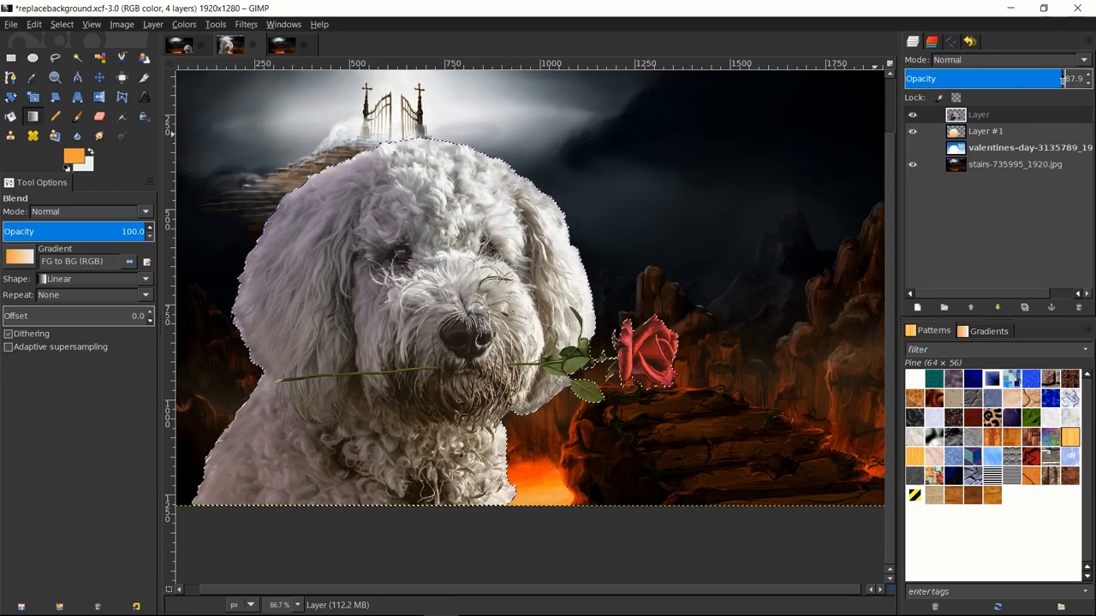
left_click_drag(1061, 79, 1062, 79)
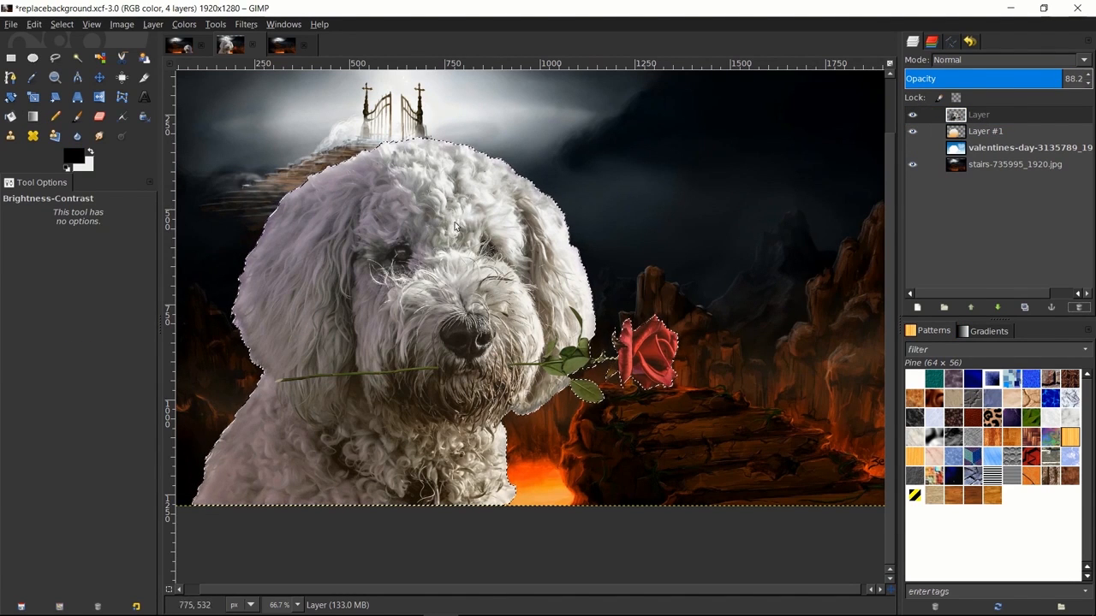
Apply Brightness-Contrast to the dog layer with brightness -27 and contrast 10.
left_click(184, 26)
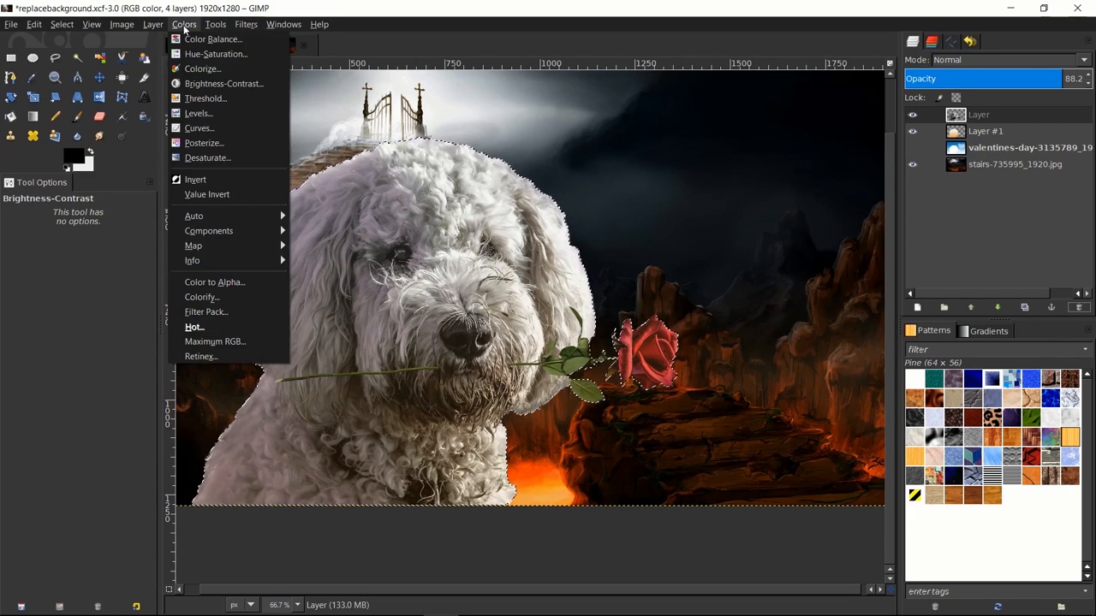
left_click(224, 83)
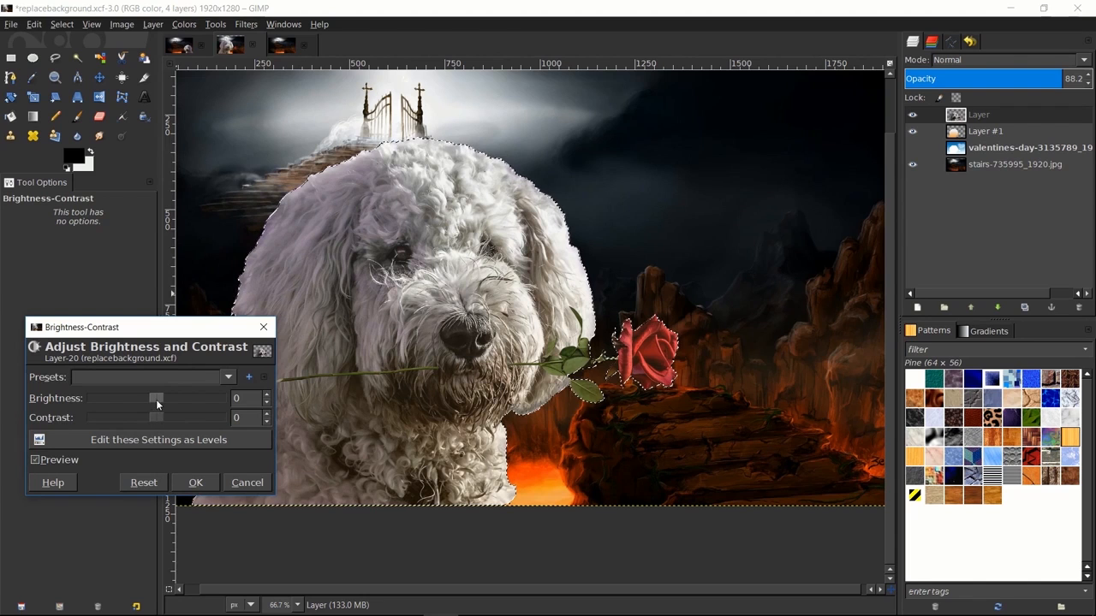
mouse_move(155, 399)
left_mouse_down()
mouse_move(140, 399)
mouse_move(160, 417)
left_mouse_up()
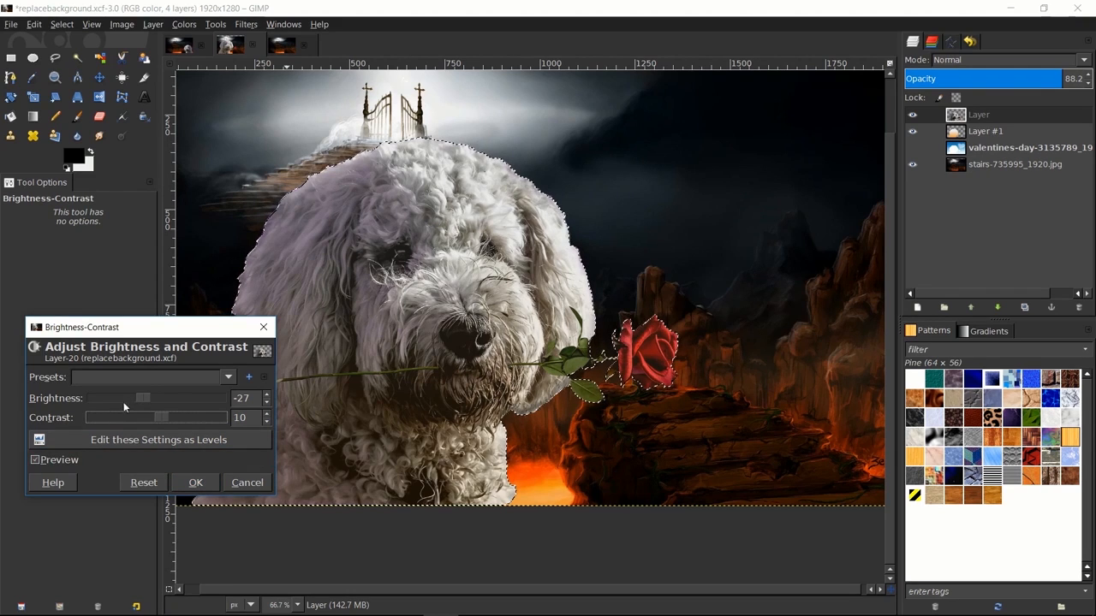
left_click(197, 482)
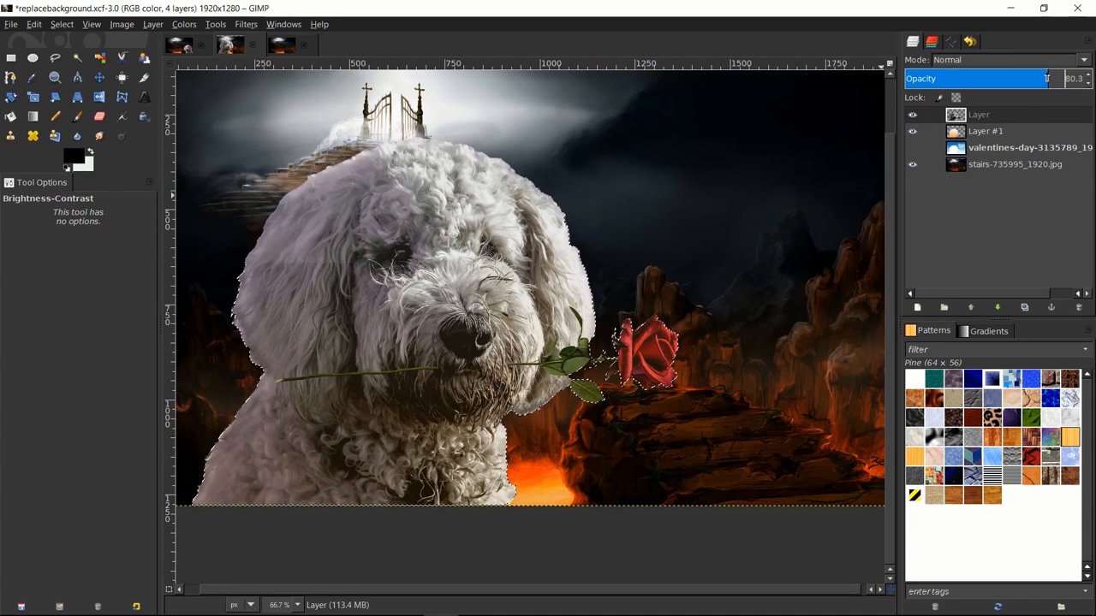
Set the dog layer's opacity to 94.3.
left_click_drag(1061, 79, 1077, 78)
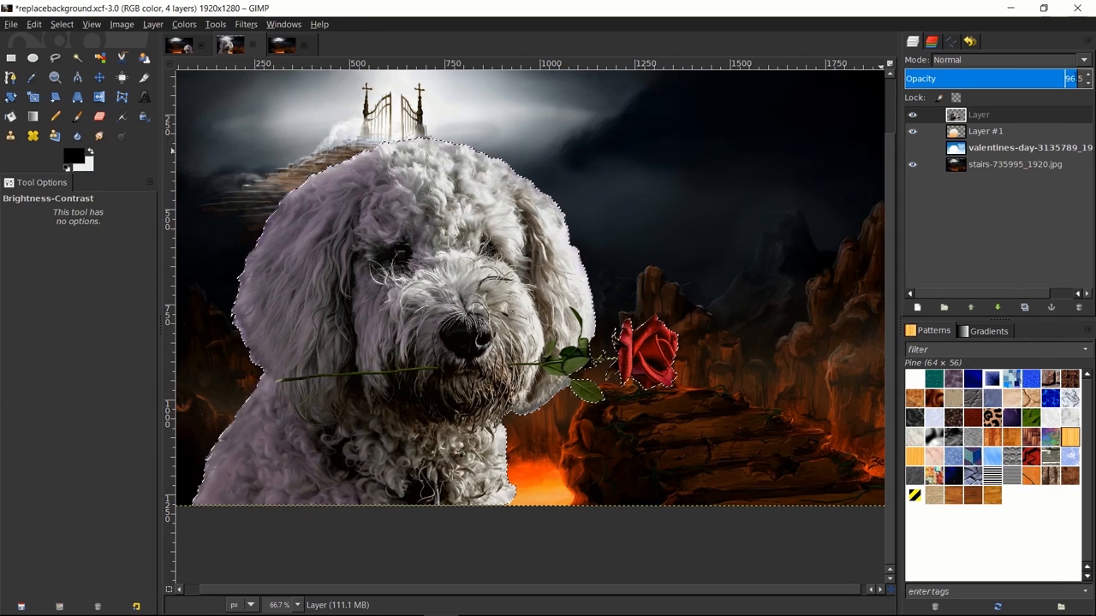
left_click(1068, 77)
left_click_drag(1073, 77, 1073, 77)
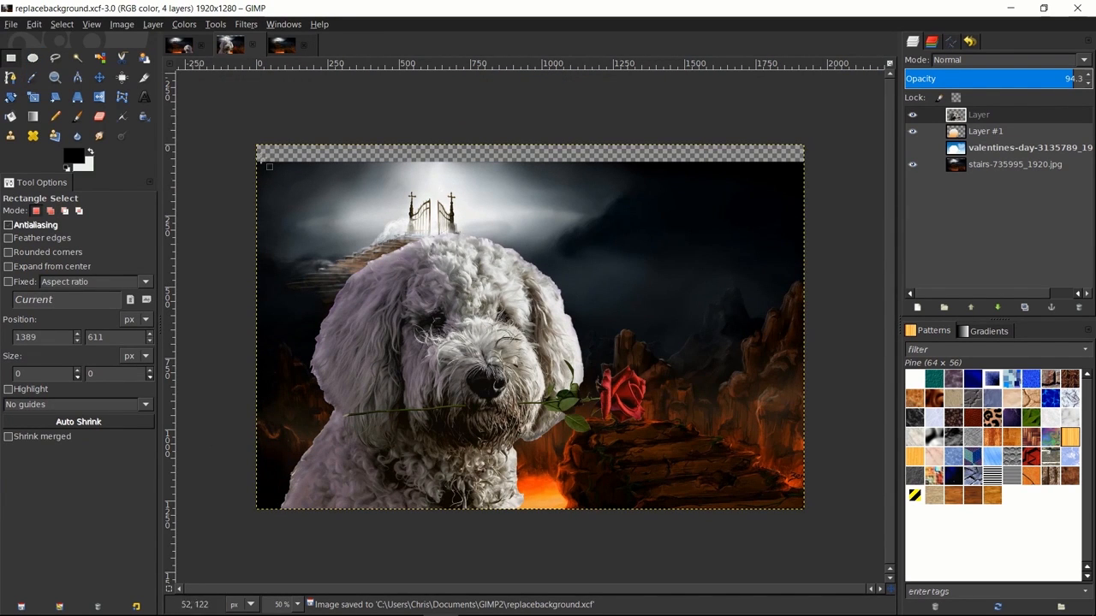
Delete the hidden valentines-day-3135789_1920 layer.
left_click(997, 148)
left_click(1003, 164)
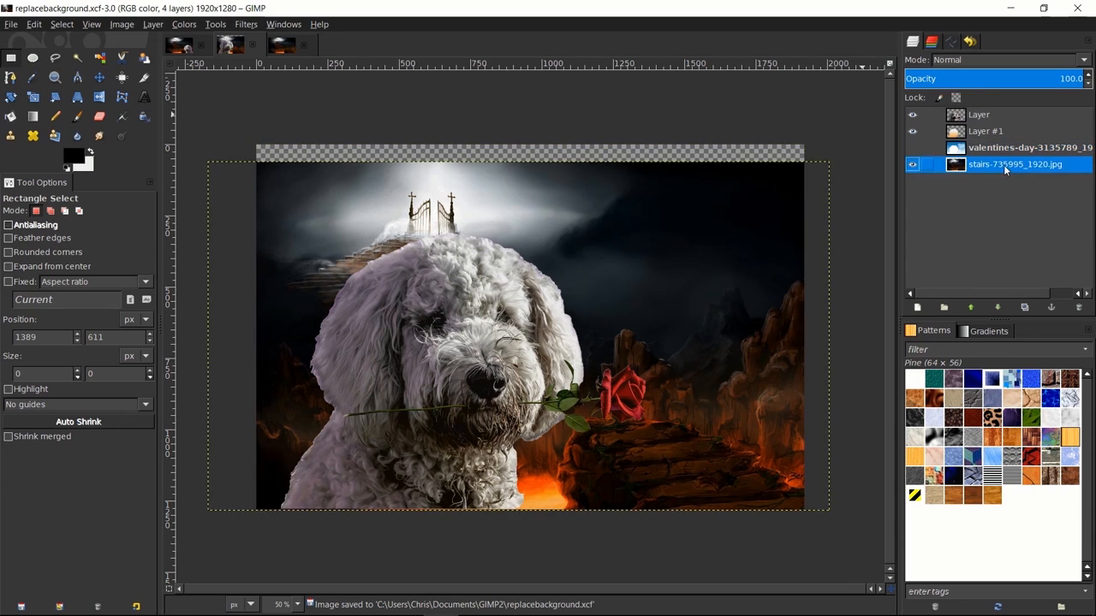
left_click(1006, 155)
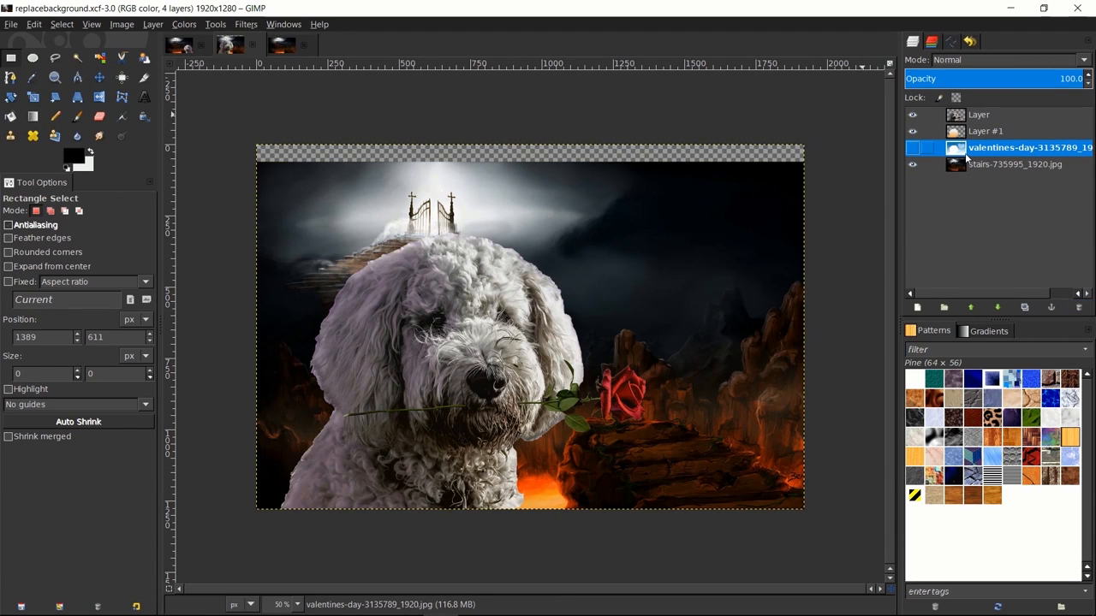
left_click(1077, 309)
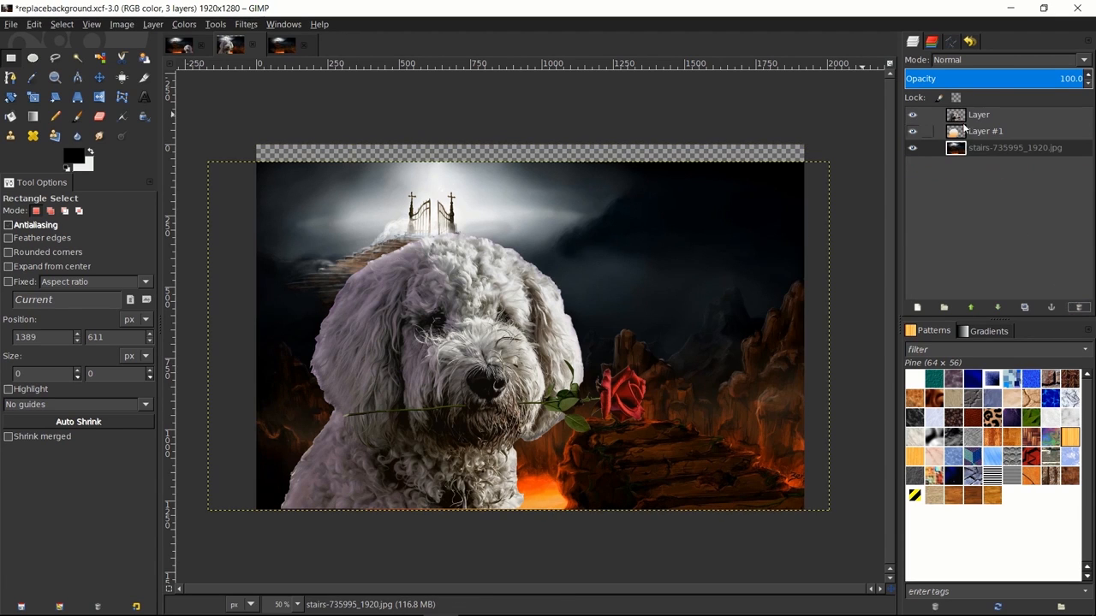
Autocrop the image with the stairs background layer active.
left_click(1003, 149)
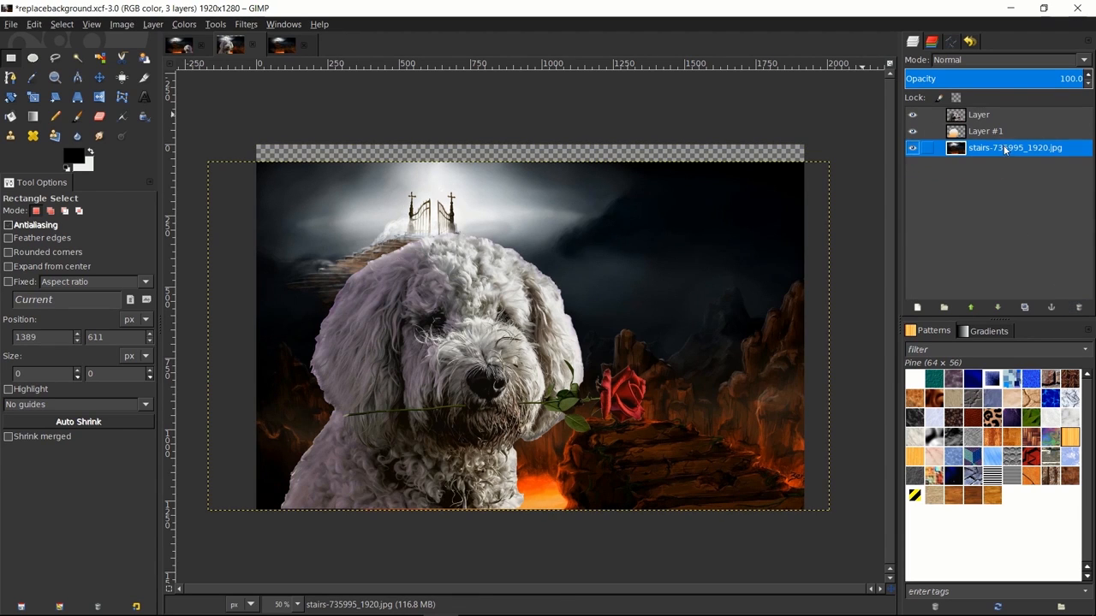
left_click(122, 25)
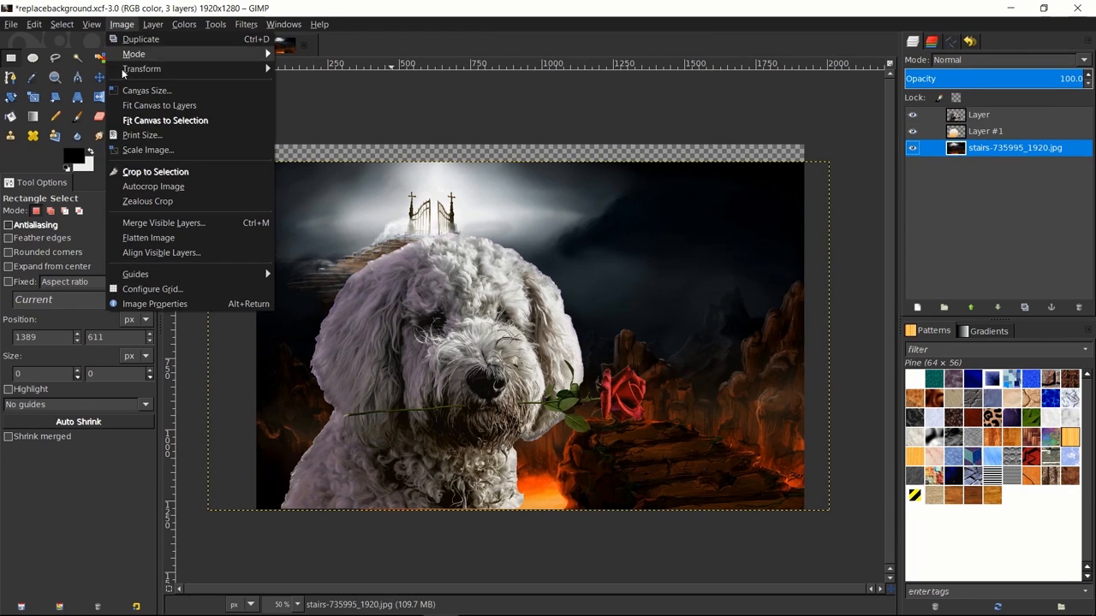
left_click(160, 187)
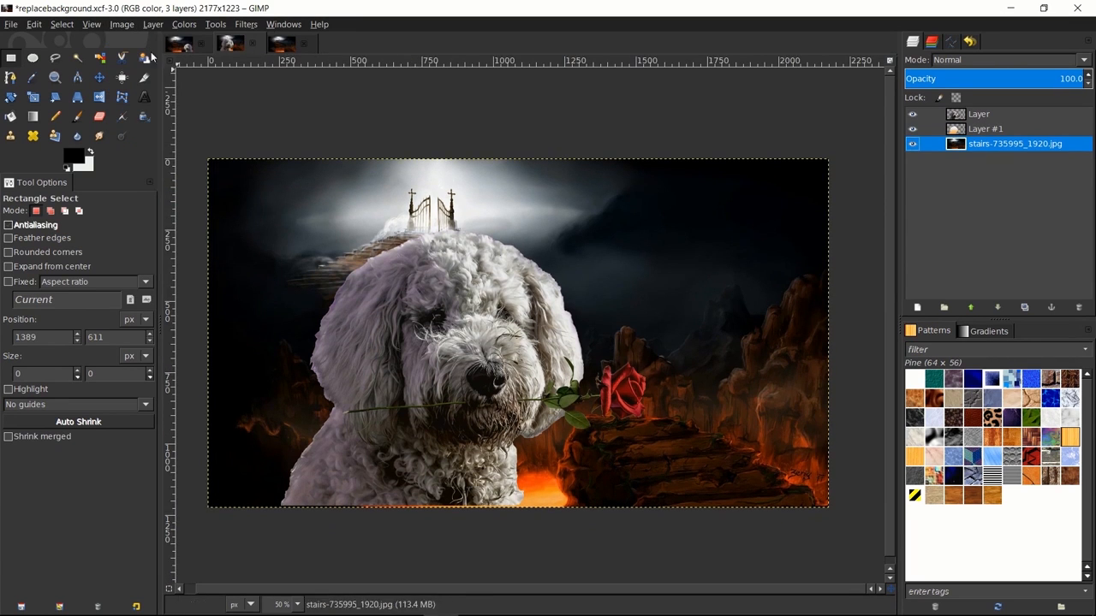
Move the gradient layer and the dog layer slightly down to close the gap along the image's lower edge.
scroll(410, 486, "down", 3)
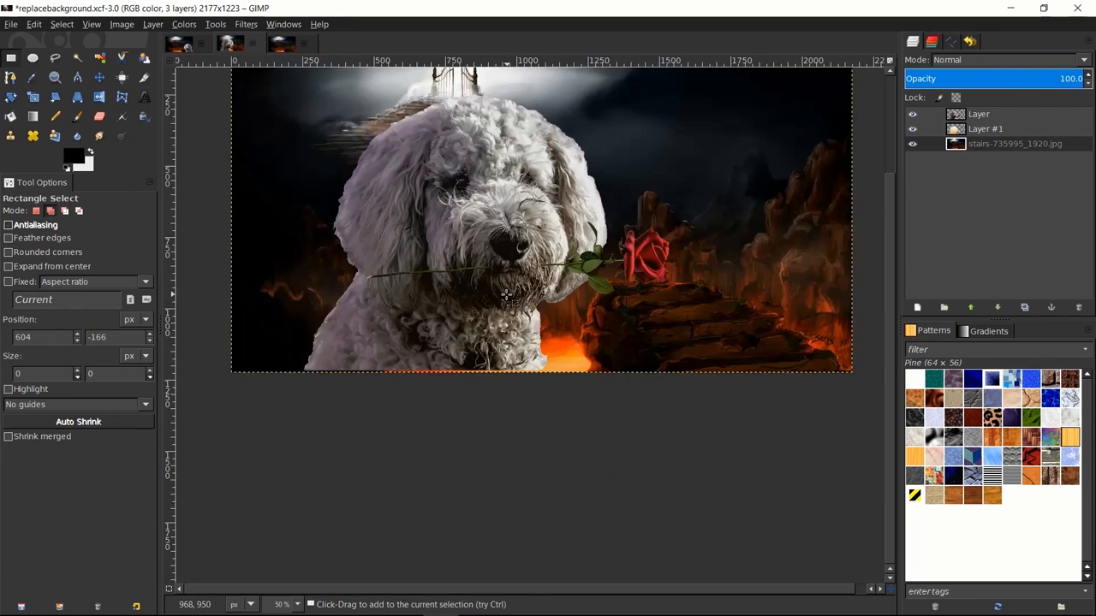
scroll(562, 386, "up", 3)
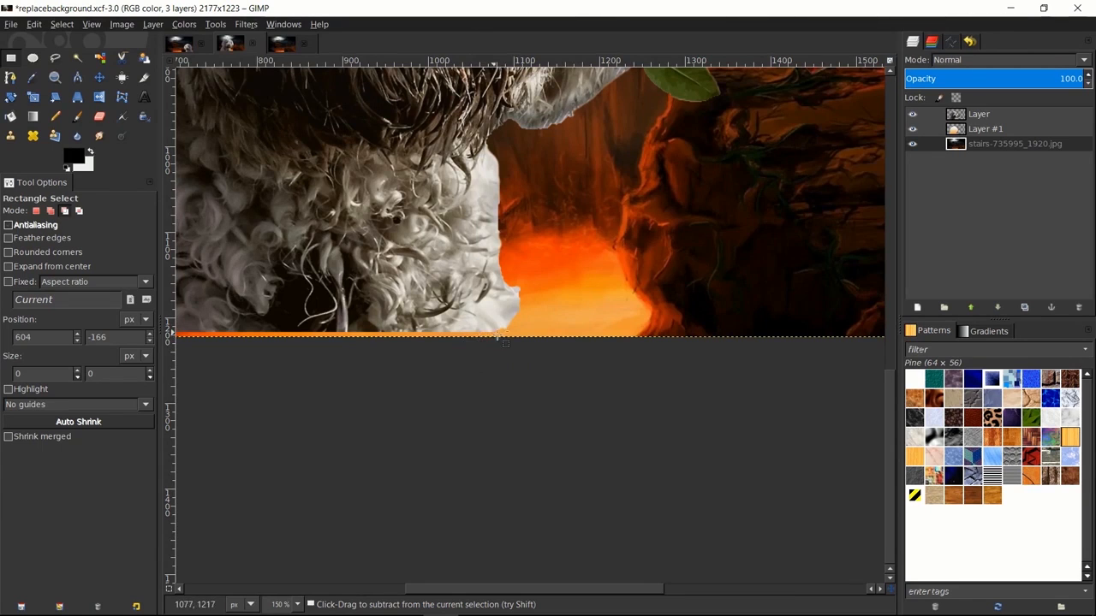
scroll(342, 317, "left", 3)
scroll(332, 313, "left", 6)
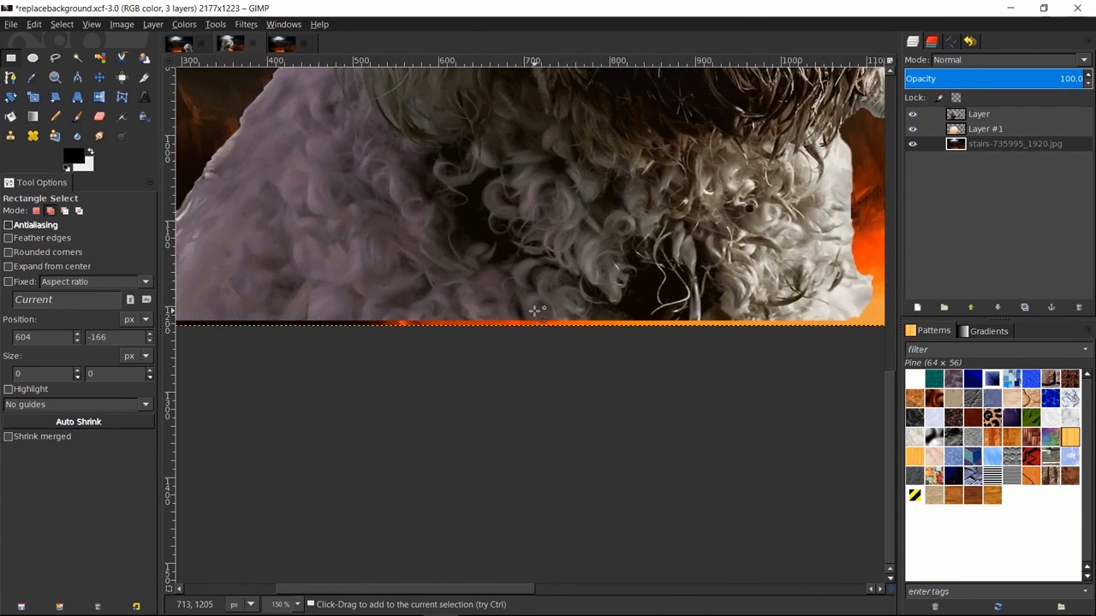
scroll(620, 332, "left", 3)
scroll(619, 333, "right", 6)
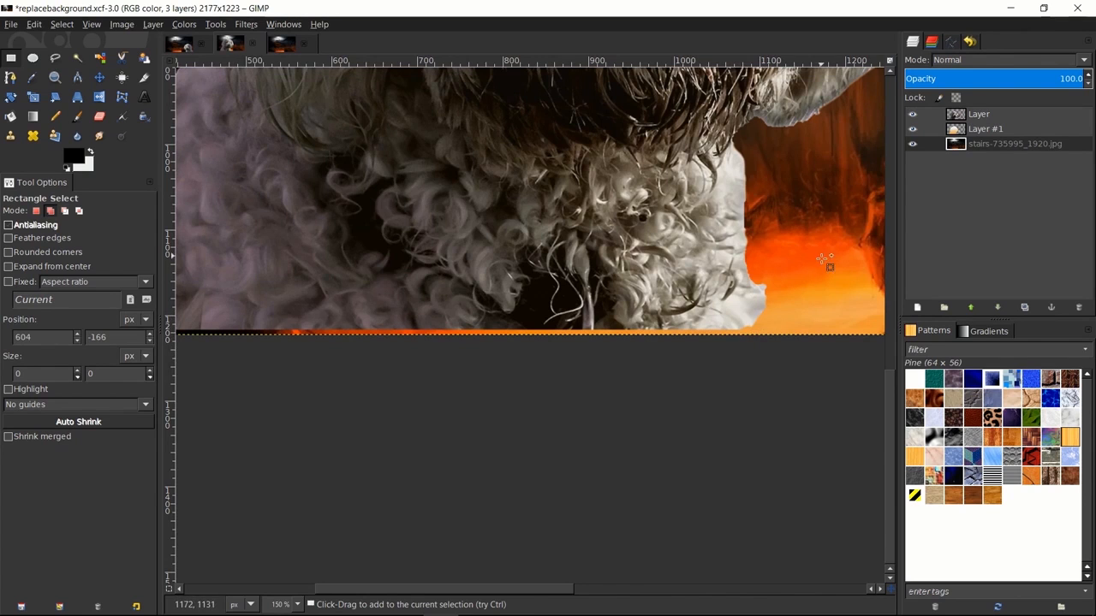
key("1")
left_click(999, 115)
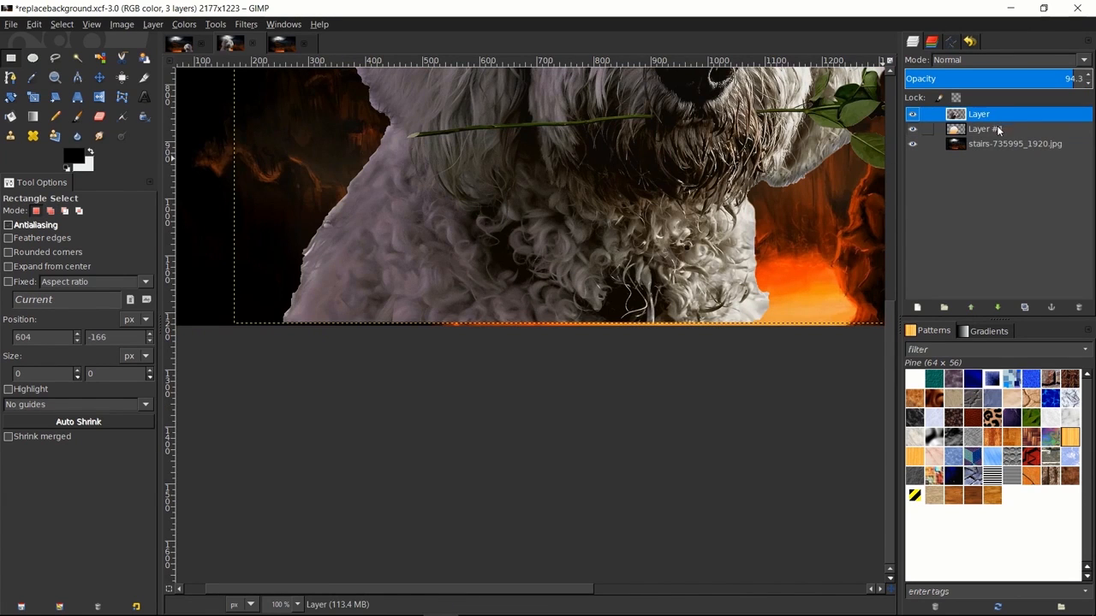
left_click(997, 128)
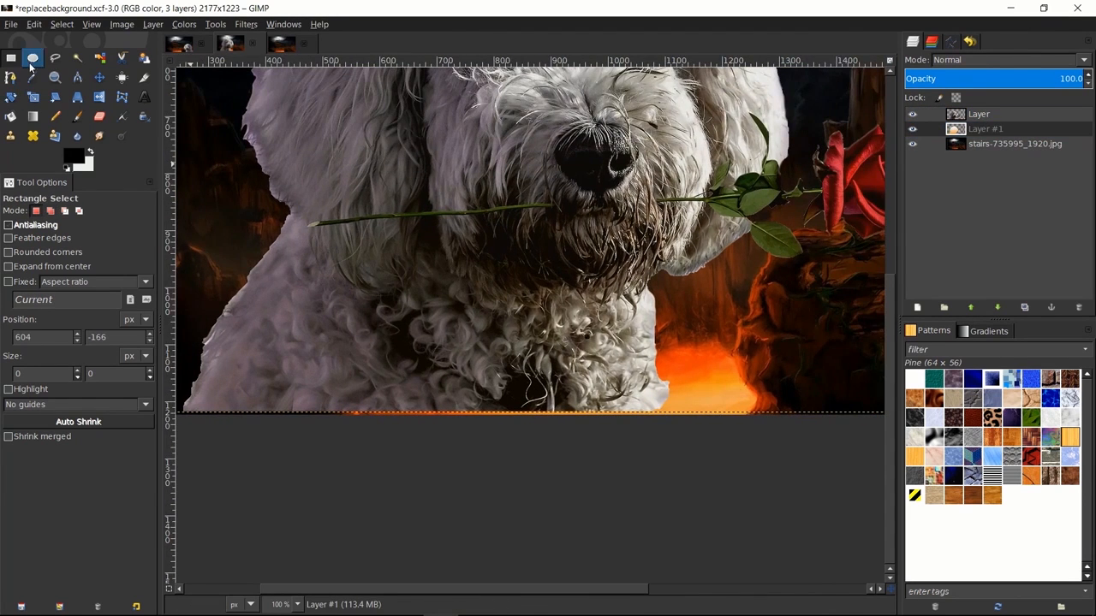
left_click(100, 77)
key("shift")
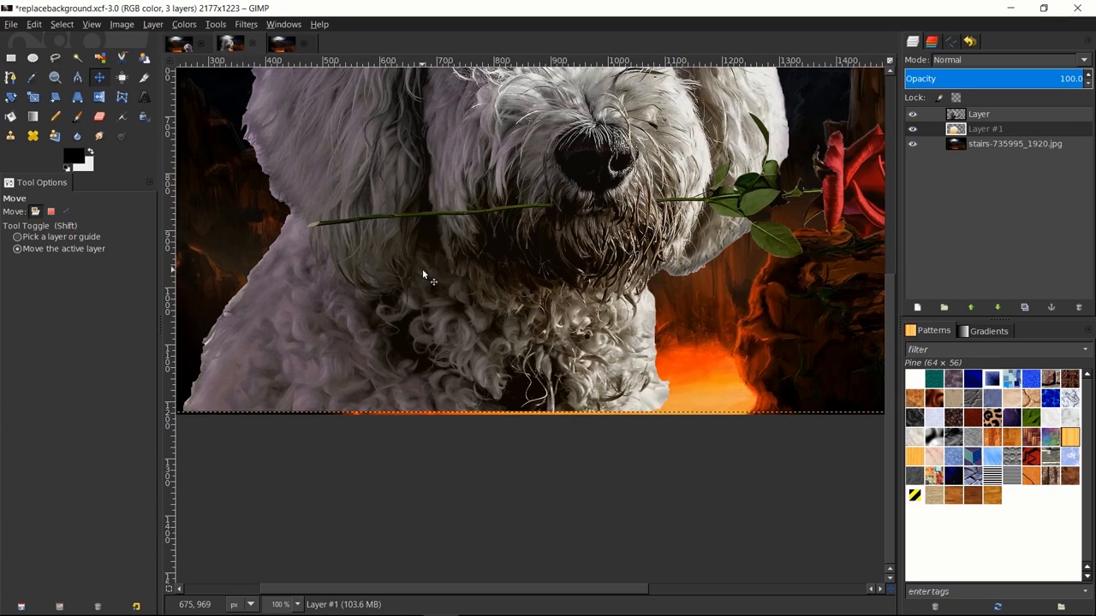
left_click(423, 271)
left_click_drag(421, 268, 421, 274)
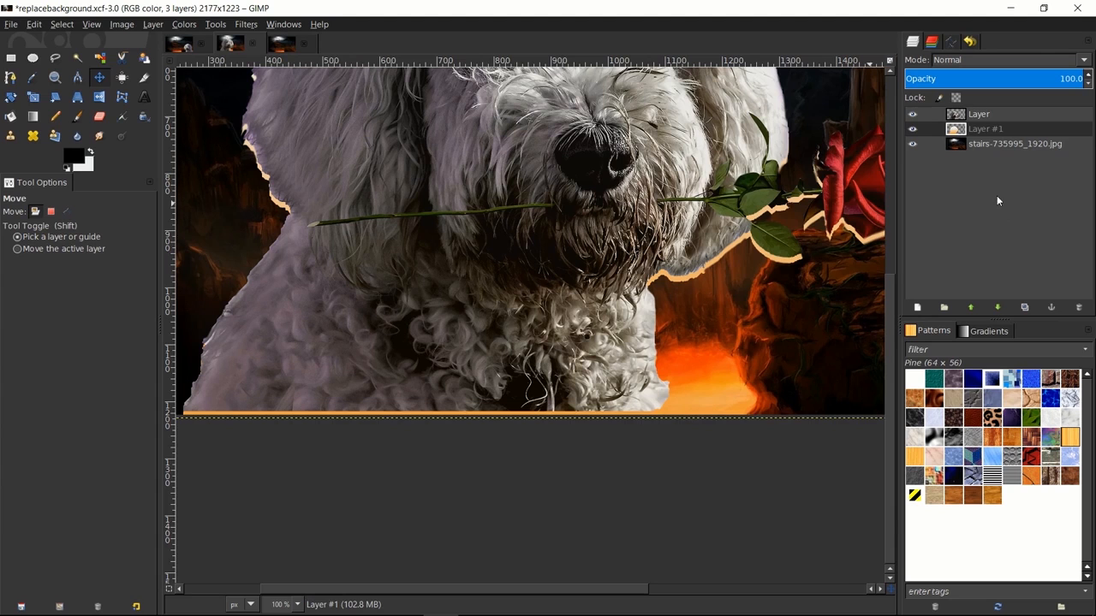
left_click(984, 115)
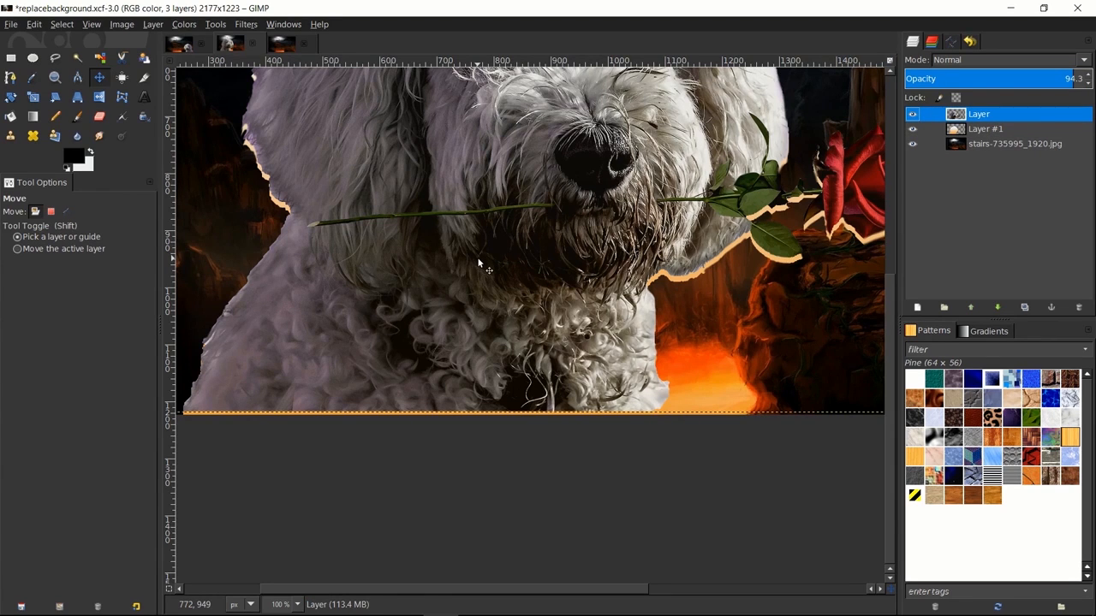
left_click_drag(477, 258, 478, 266)
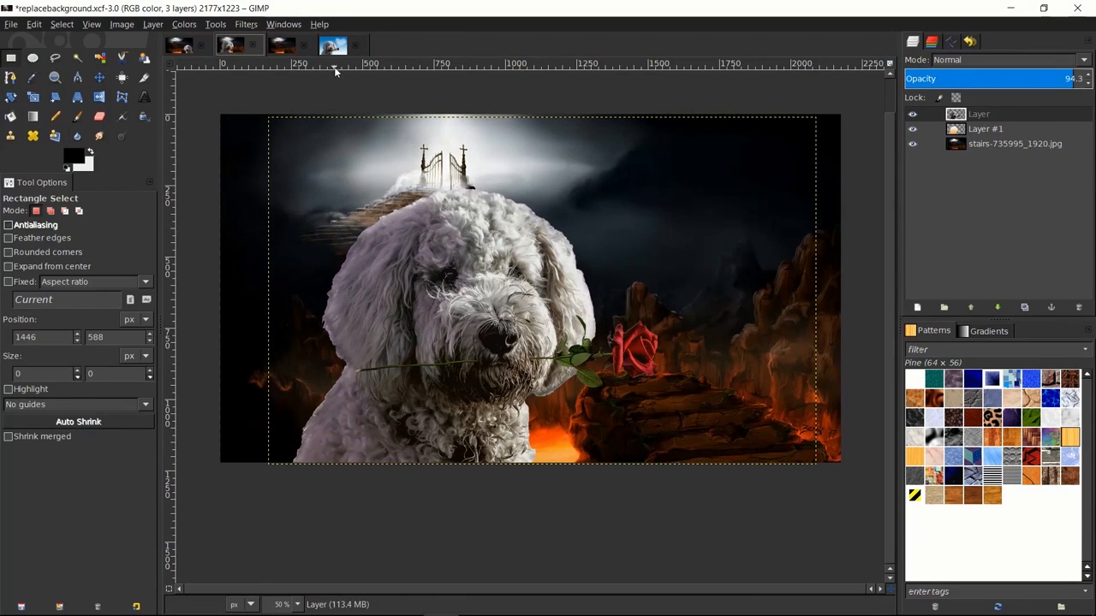
Compare the finished composite with the original valentines-day-3135789_1920 photo.
left_click(334, 46)
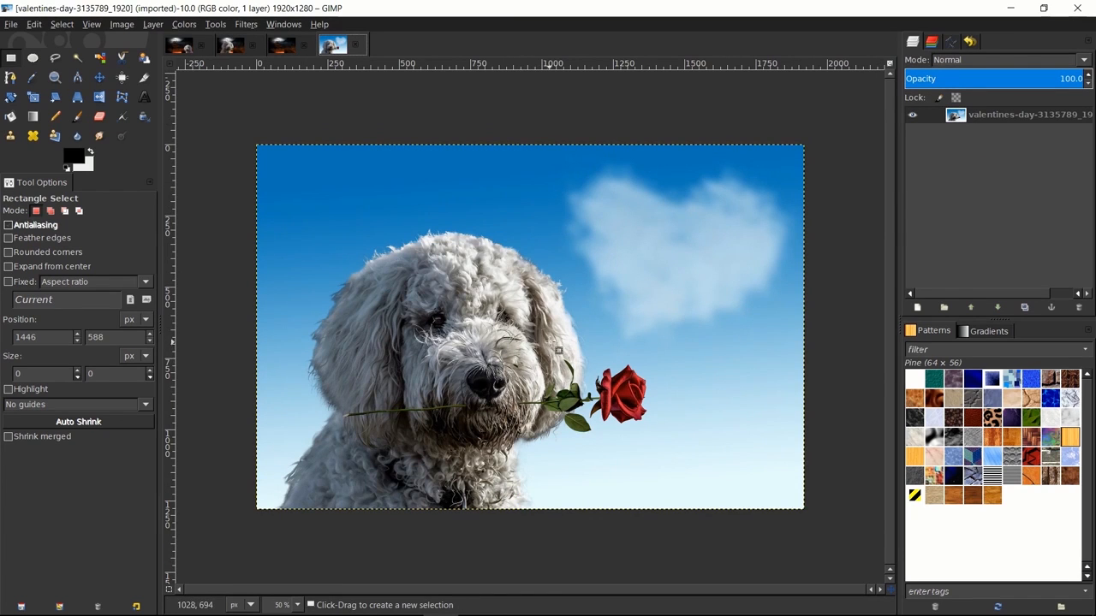
left_click(233, 50)
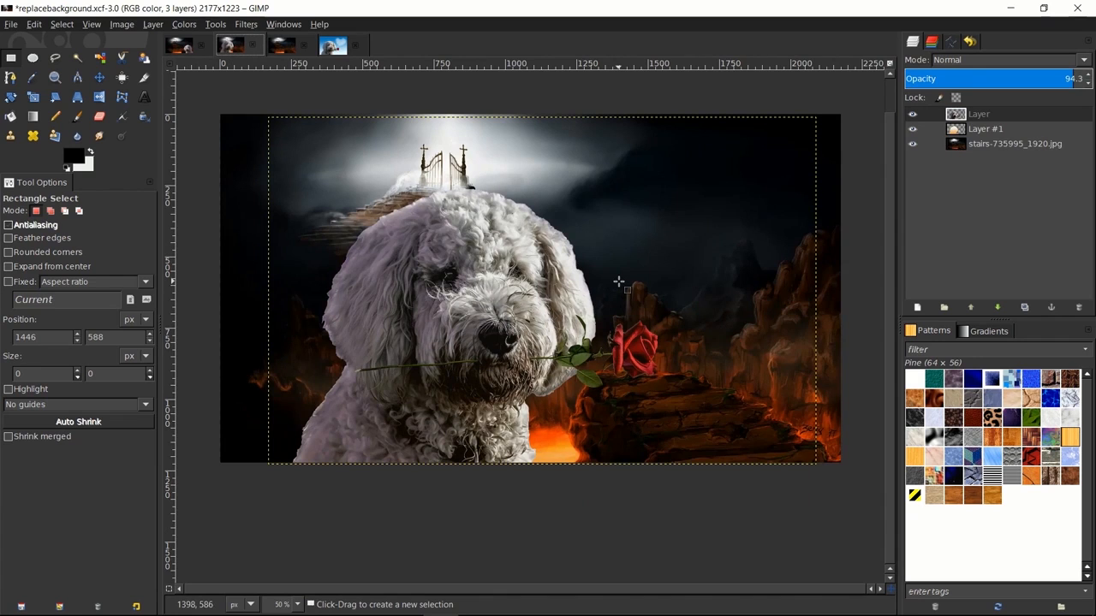
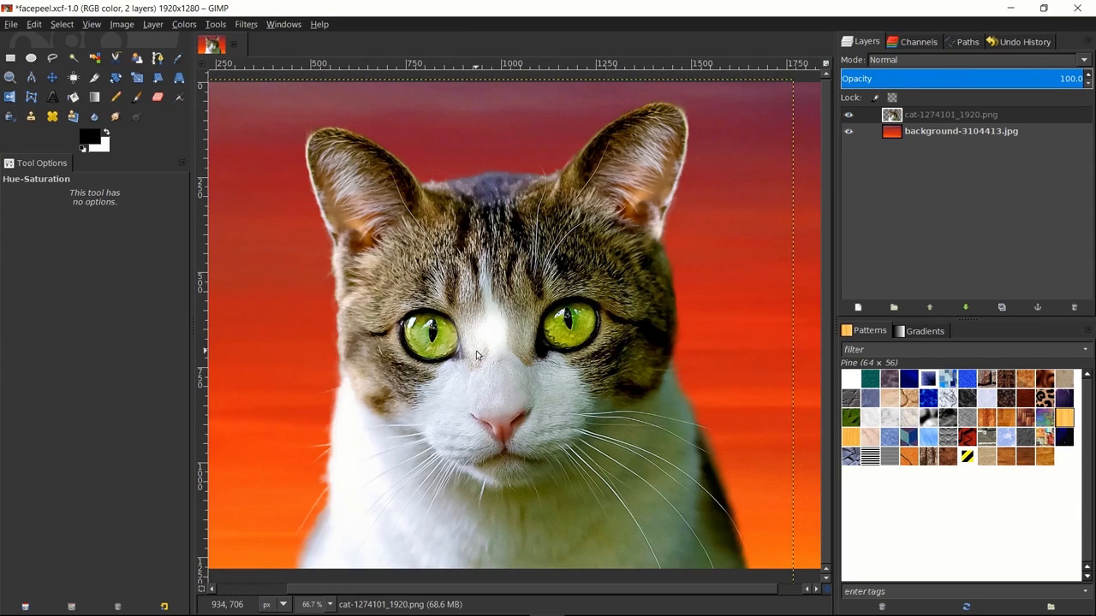
Outline the cat's eye on the left side of the face with a closed Free Select polygon along its dark rim.
scroll(481, 349, "up", 4)
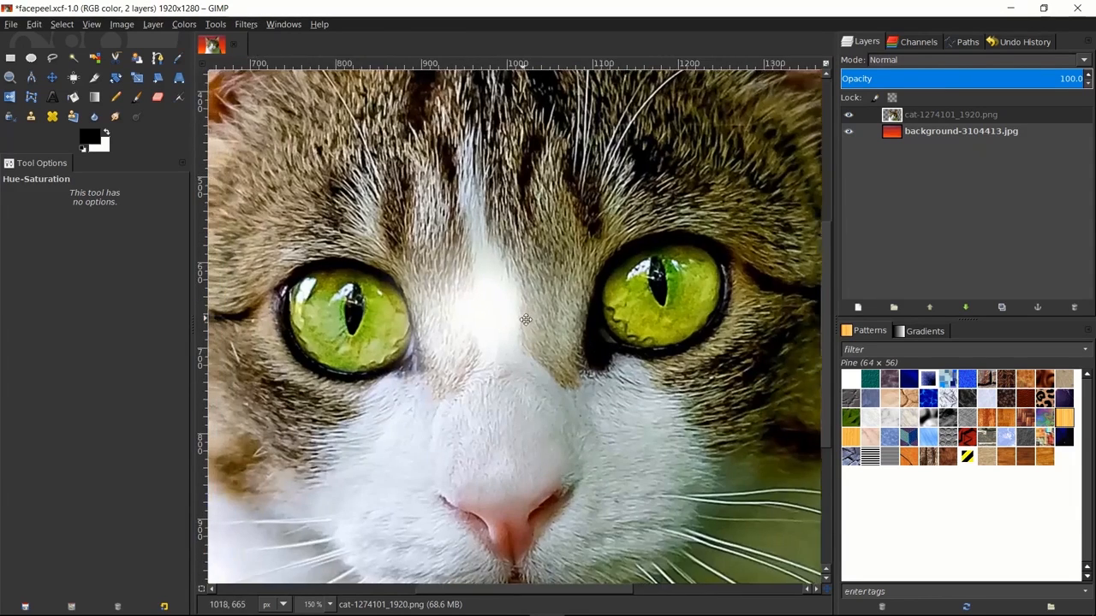
left_click_drag(526, 319, 561, 327)
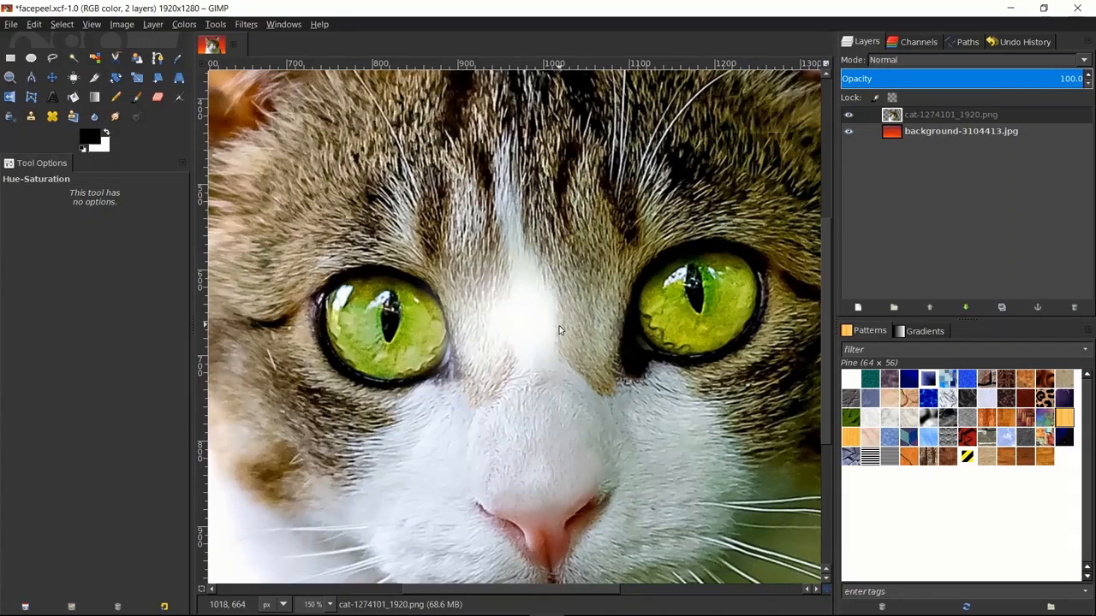
left_click(51, 60)
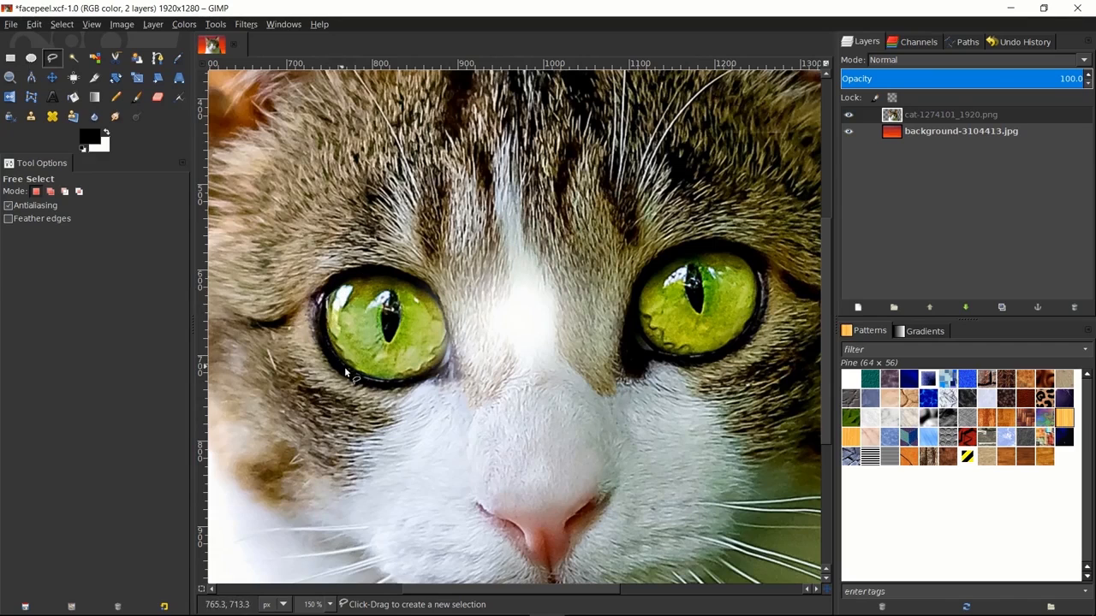
scroll(363, 279, "up", 1)
left_click_drag(364, 279, 417, 280)
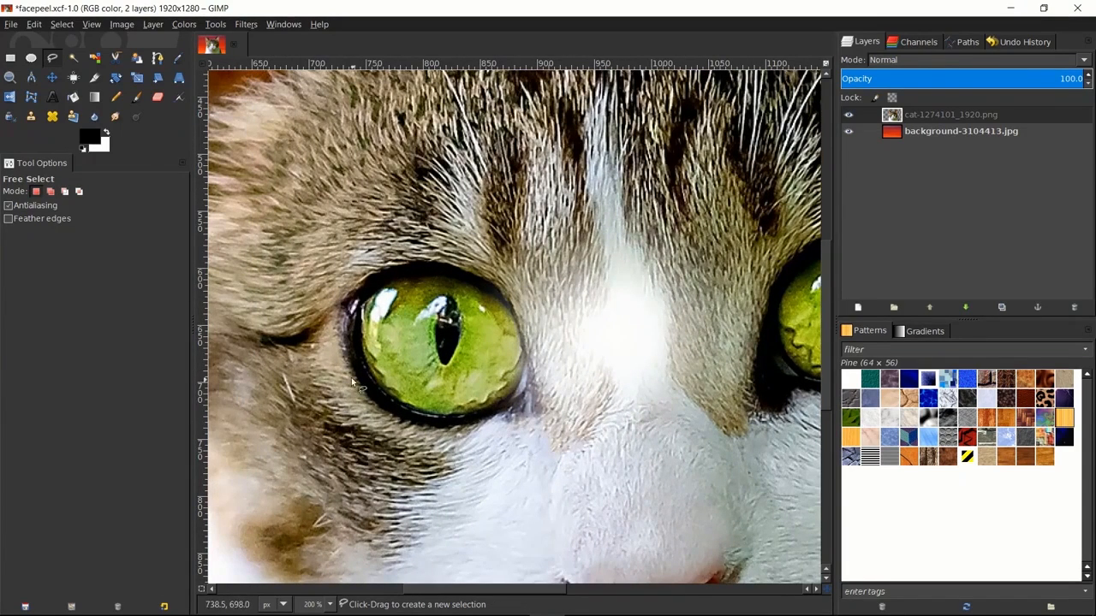
left_click(398, 277)
left_click(360, 293)
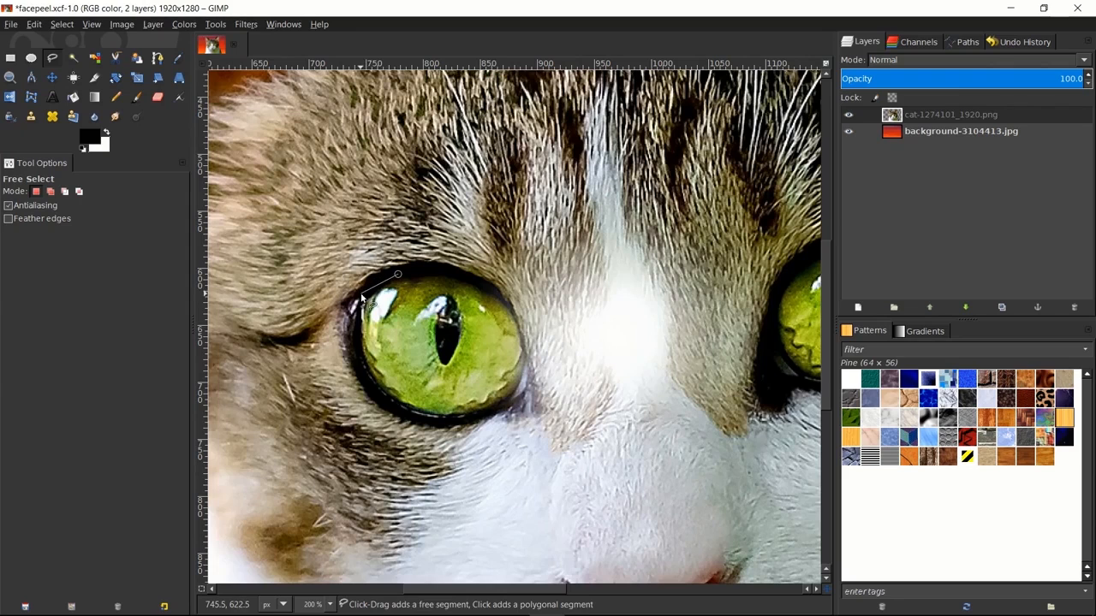
left_click(356, 324)
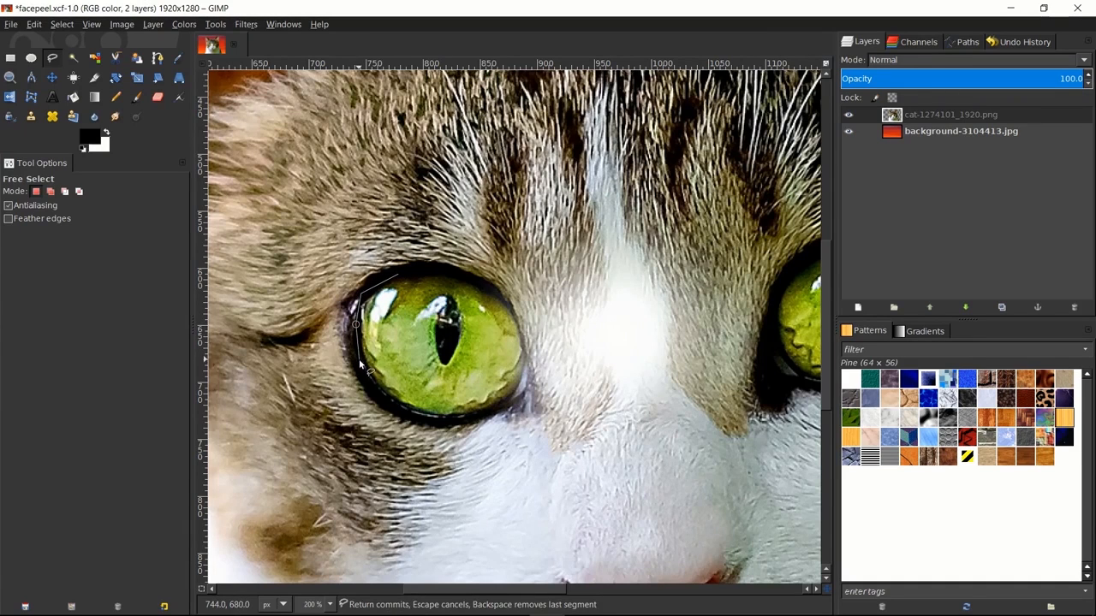
left_click(359, 368)
left_click(383, 400)
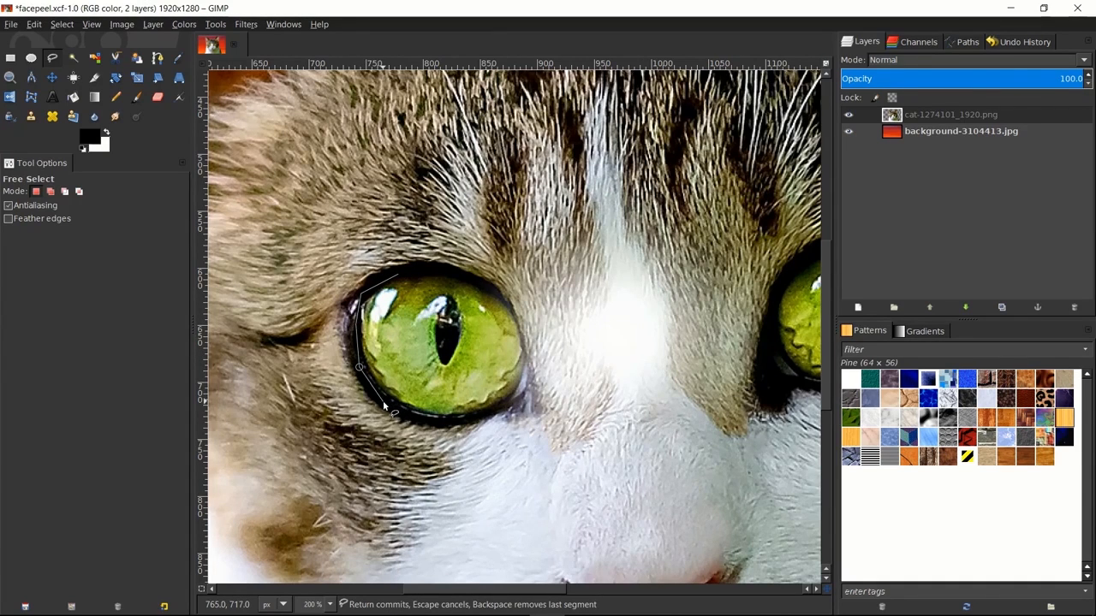
left_click(437, 422)
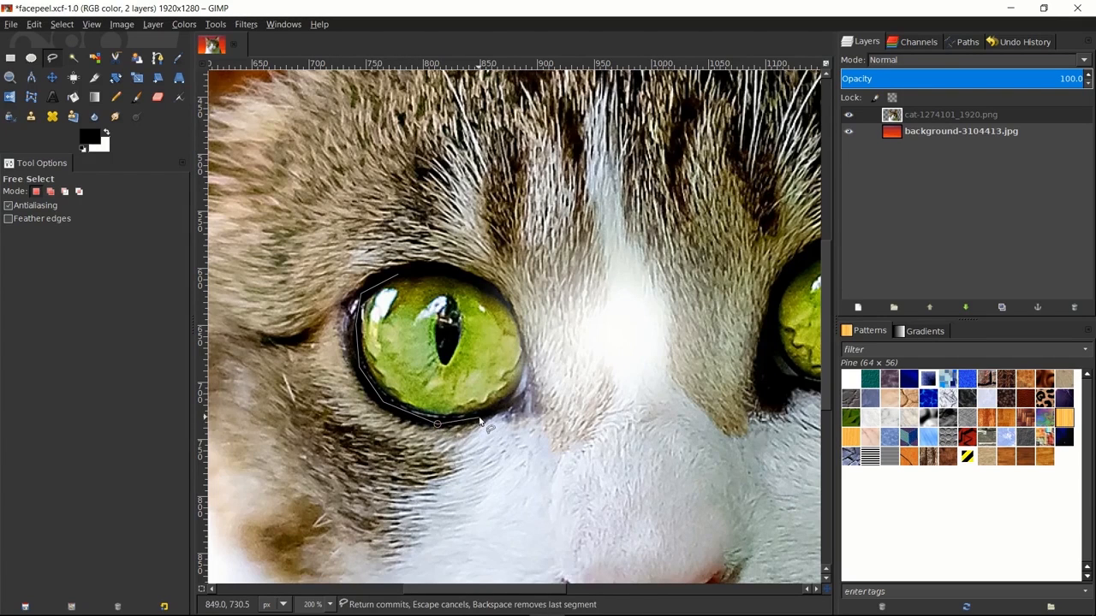
left_click(478, 417)
left_click(518, 400)
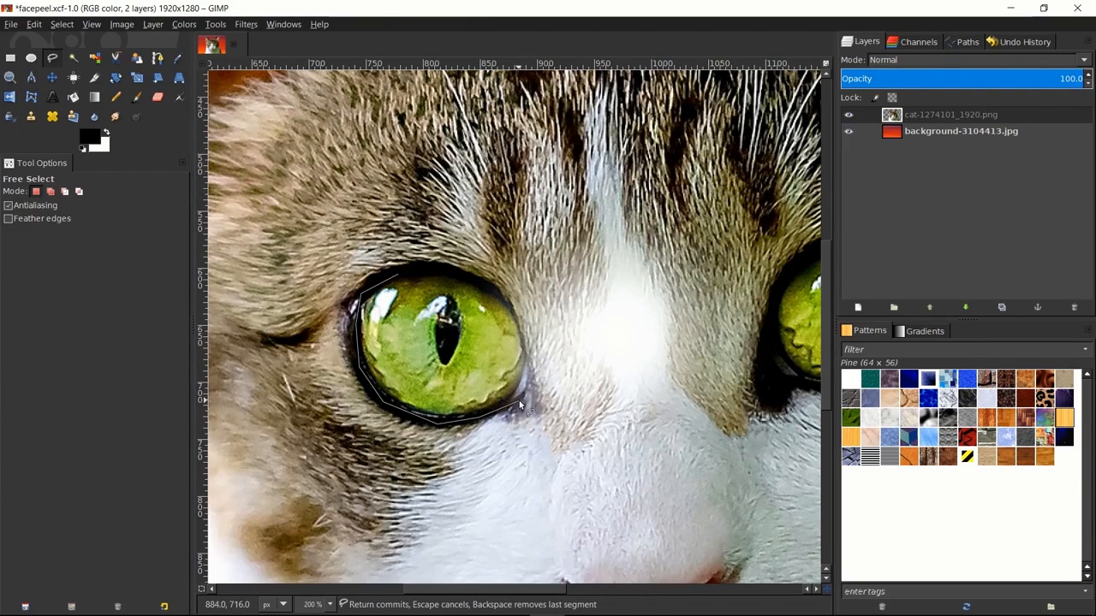
left_click(517, 320)
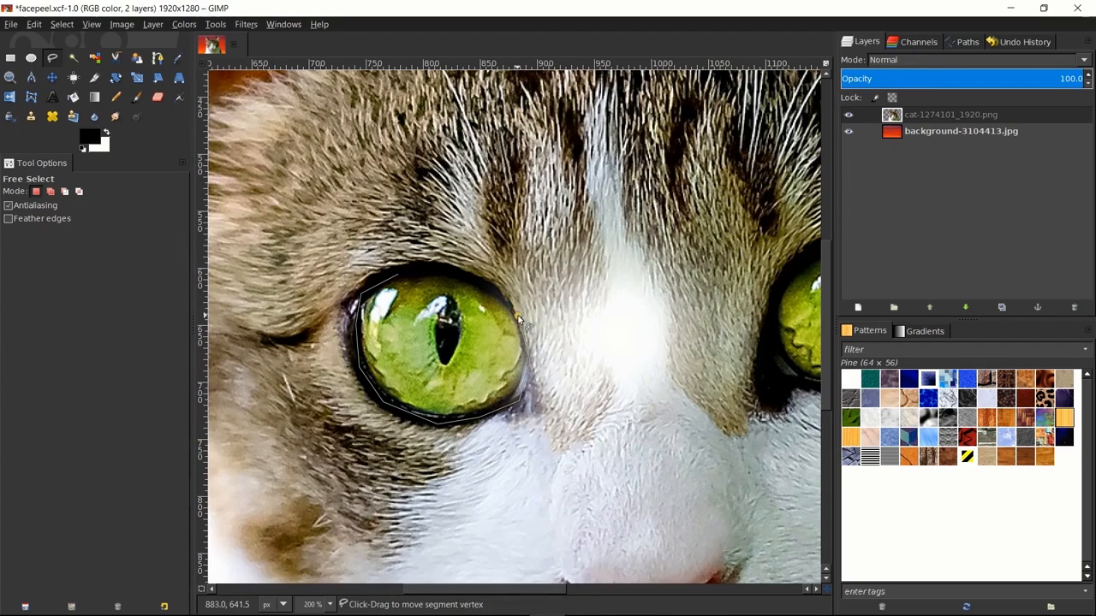
left_click(448, 270)
left_click(398, 273)
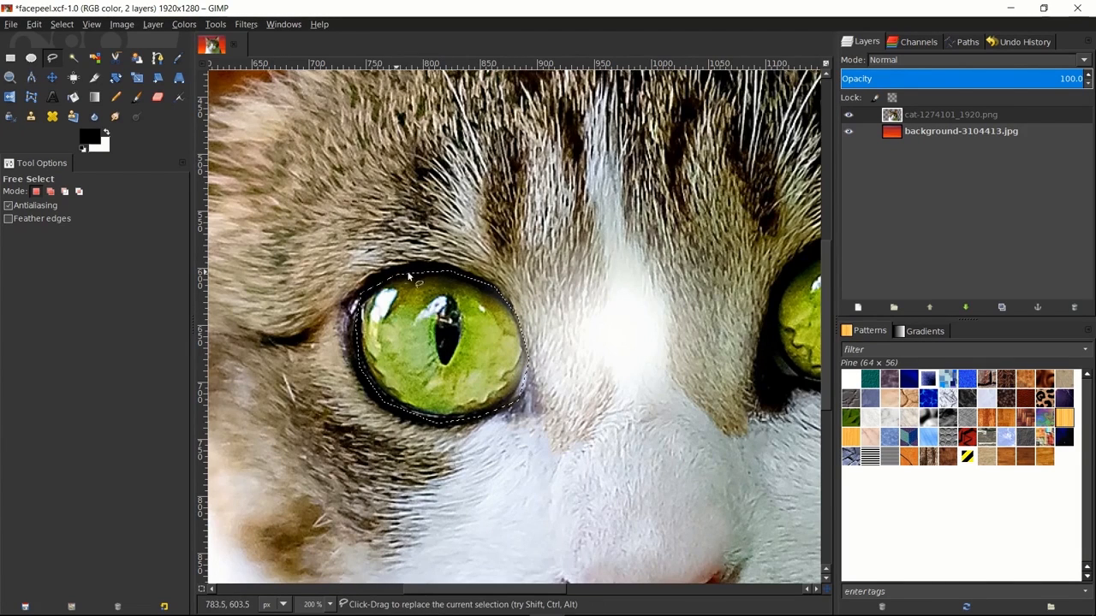
Add the cat's other eye to the existing selection with a closed Free Select polygon around its rim.
left_click_drag(635, 364, 322, 376)
left_click_drag(488, 278, 590, 278)
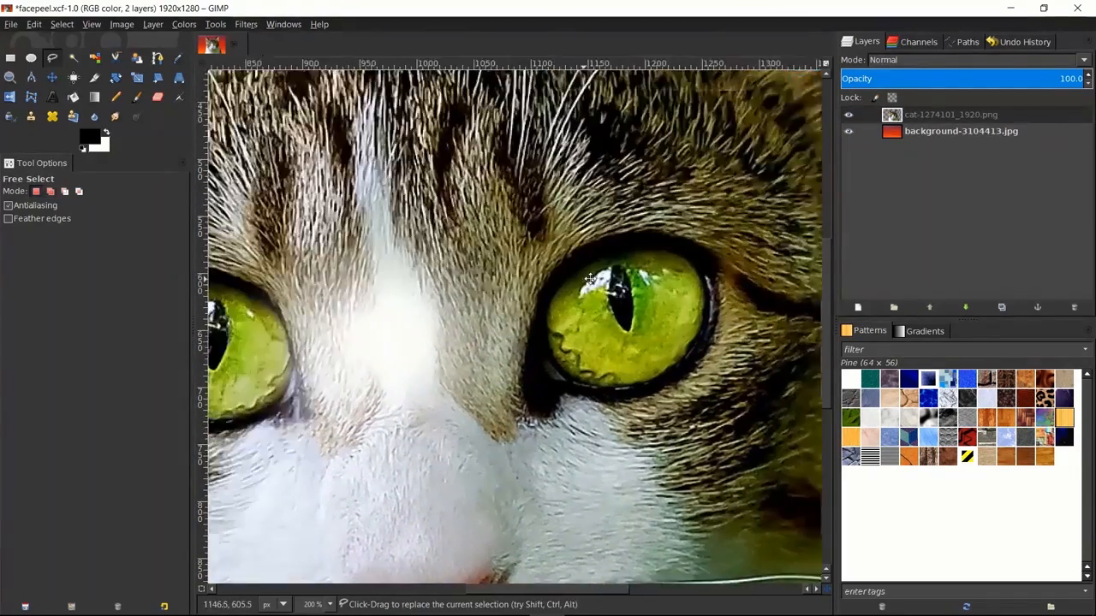
scroll(590, 278, "down", 1, "ctrl")
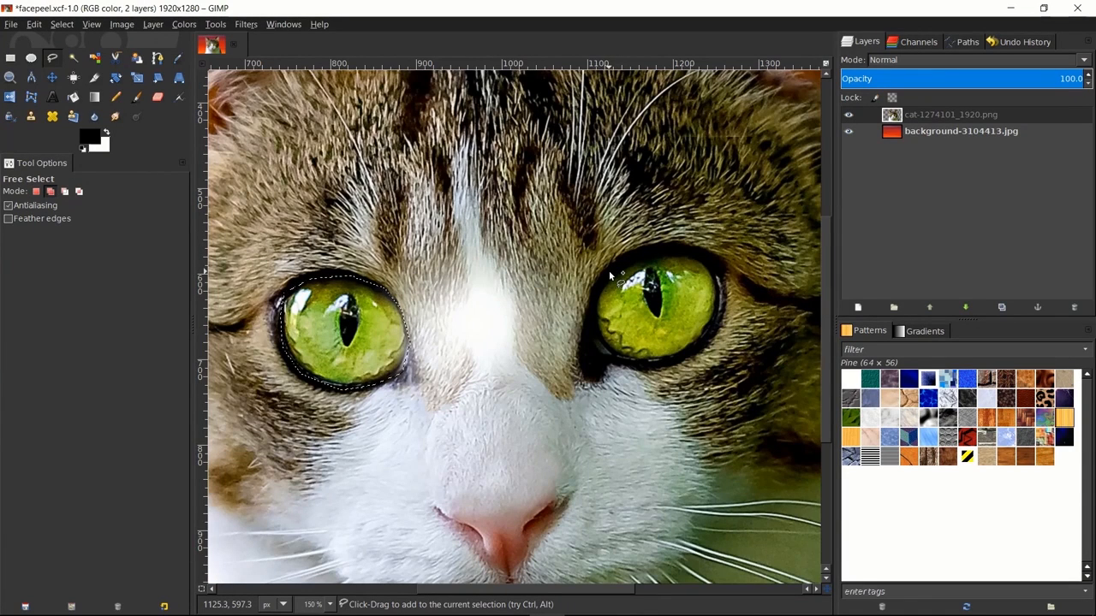
left_click(611, 273, "shift")
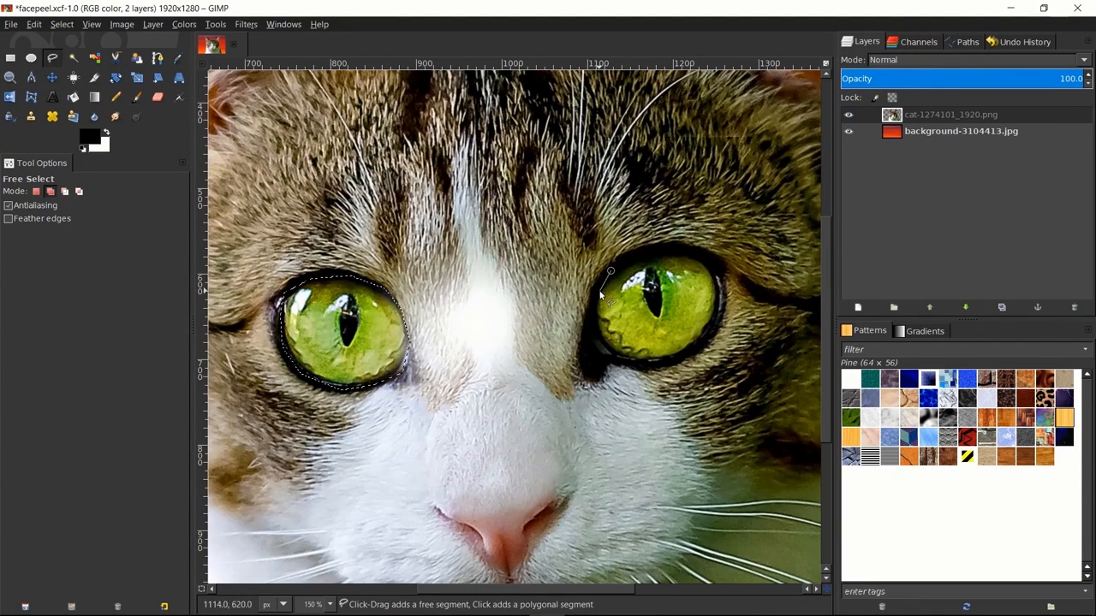
left_click(596, 292)
left_click(589, 326)
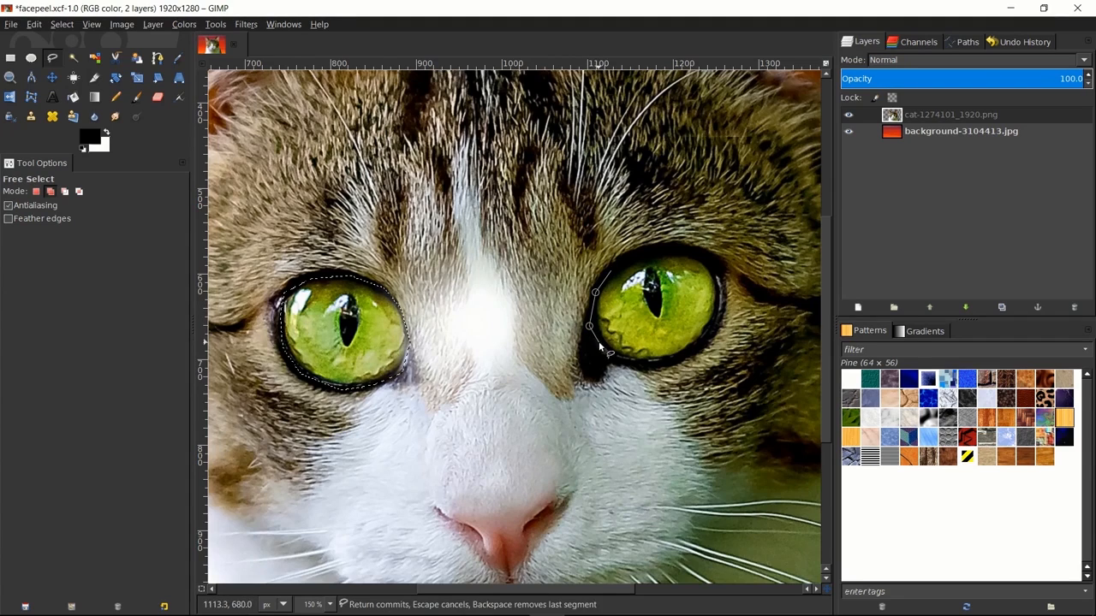
left_click(605, 346)
left_click(662, 363)
left_click(703, 347)
left_click(719, 308)
left_click(719, 273)
left_click(702, 254)
left_click(664, 252)
left_click(636, 261)
double_click(612, 272)
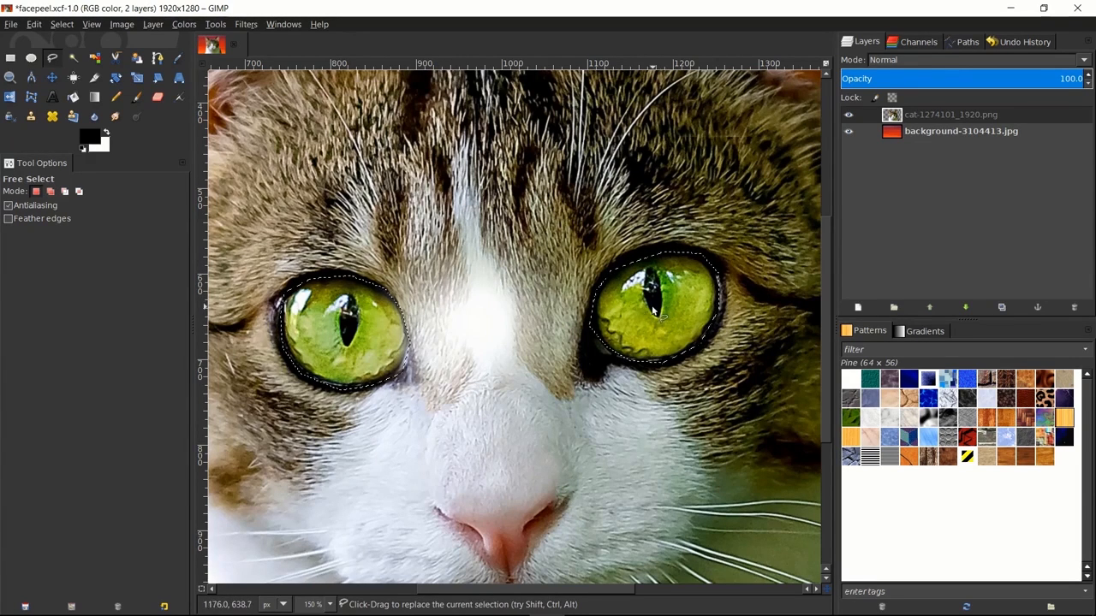
Recolor both selected eyes orange-red with Hue-Saturation by setting Hue to -55, and apply the change.
left_click(193, 26)
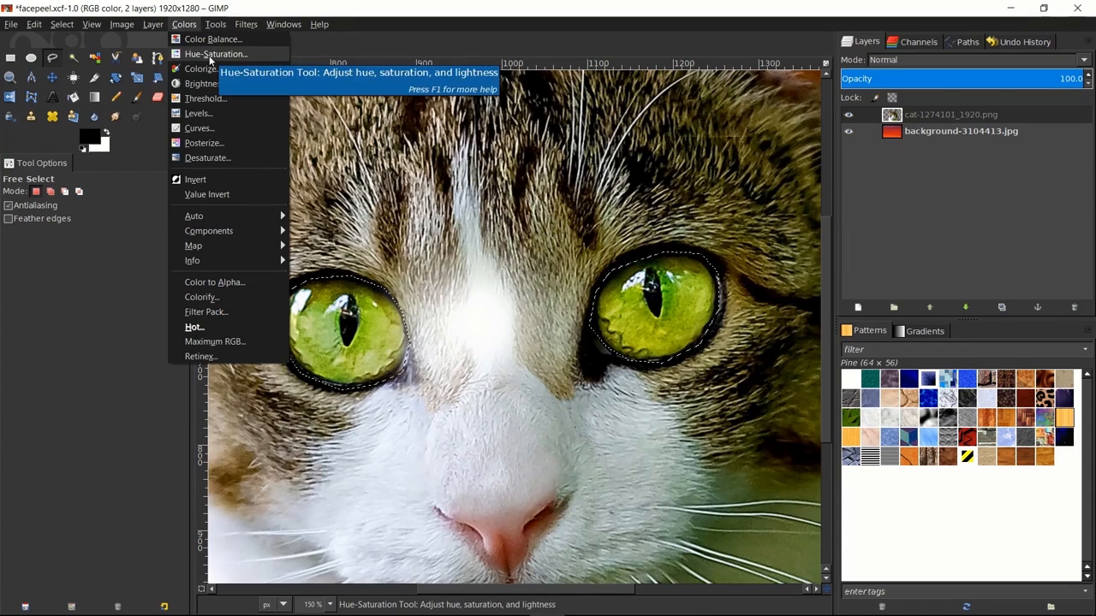
left_click(210, 54)
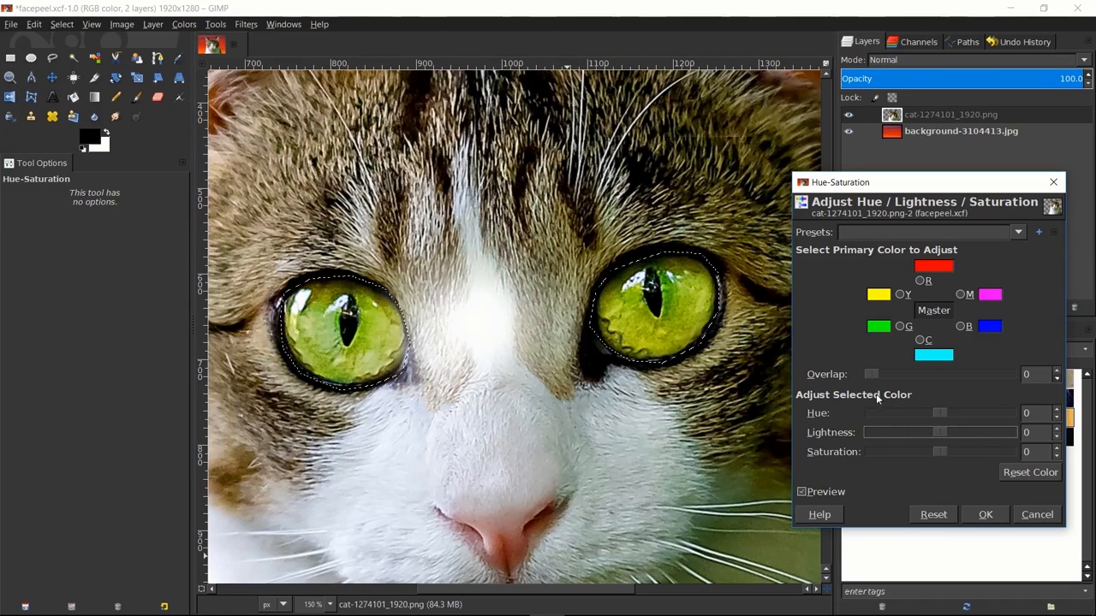
left_click_drag(940, 412, 987, 413)
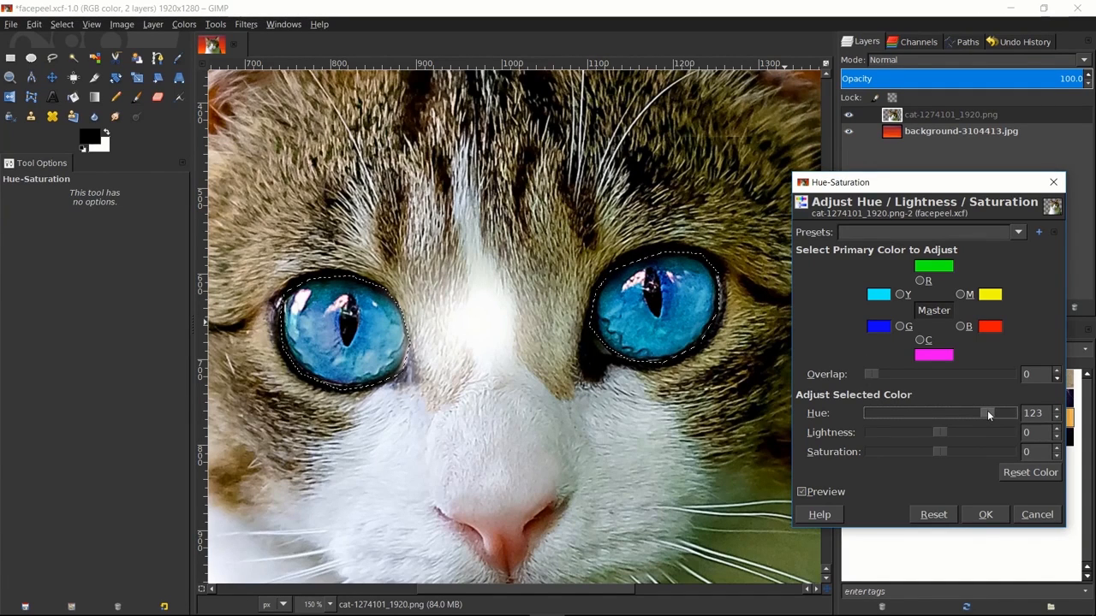
left_click_drag(988, 412, 996, 412)
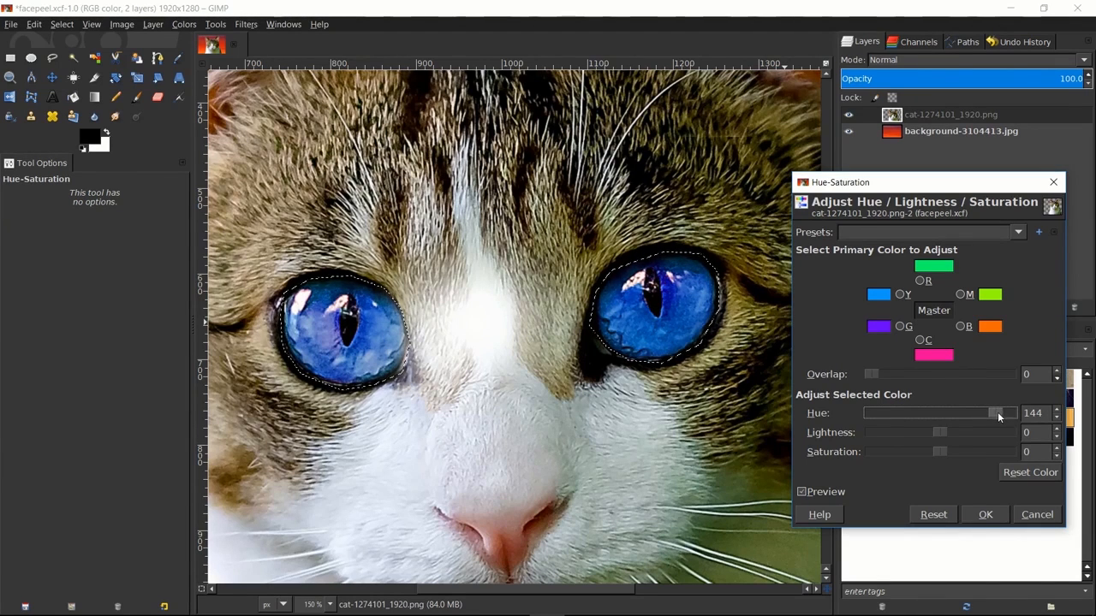
left_click_drag(997, 412, 918, 413)
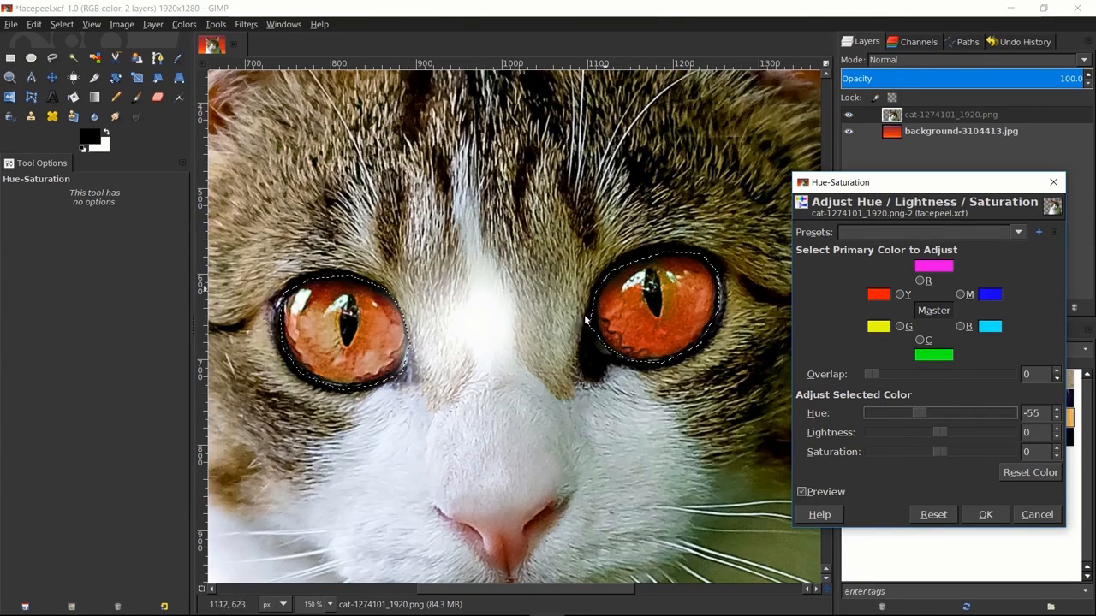
left_click(985, 514)
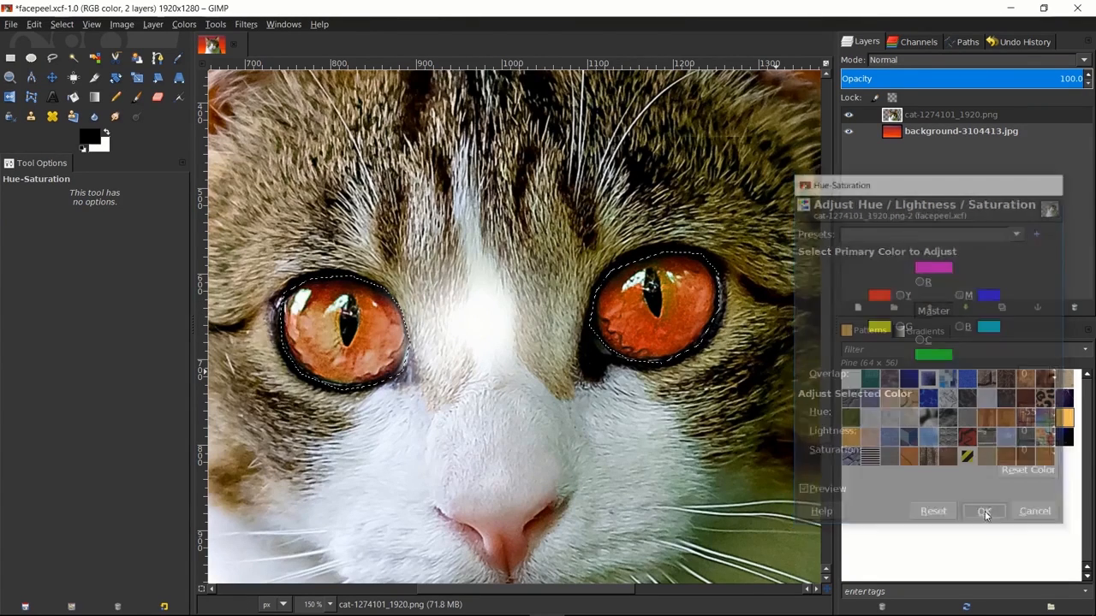
scroll(724, 362, "down", 4)
scroll(715, 369, "up", 2)
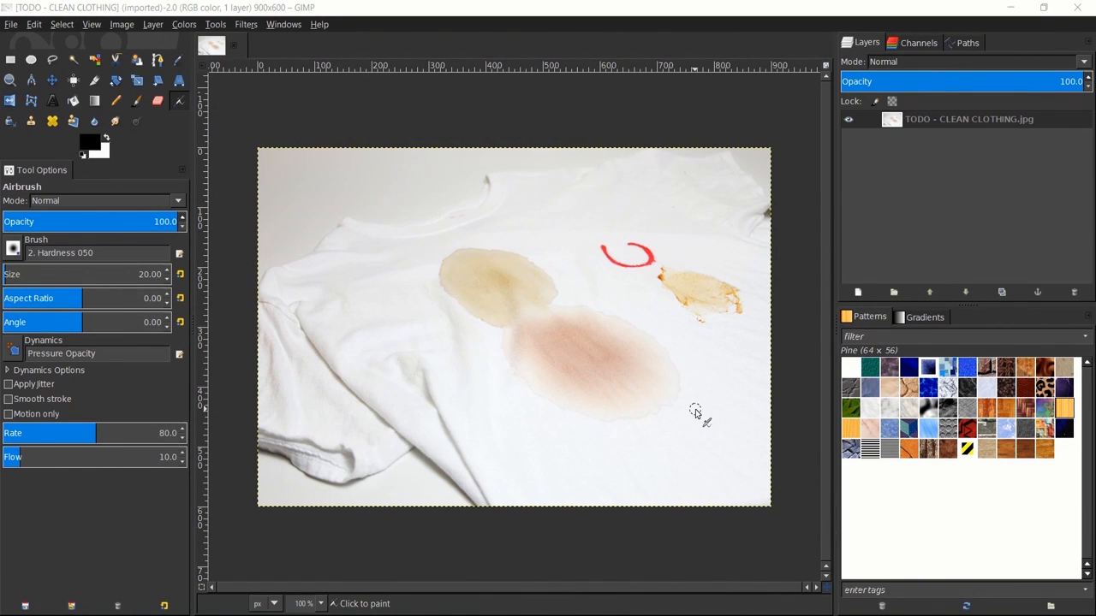
On the T-shirt photo, use the Clone tool to cover the tan stain's upper-right edge with clean fabric sampled above it.
scroll(667, 325, "up", 1)
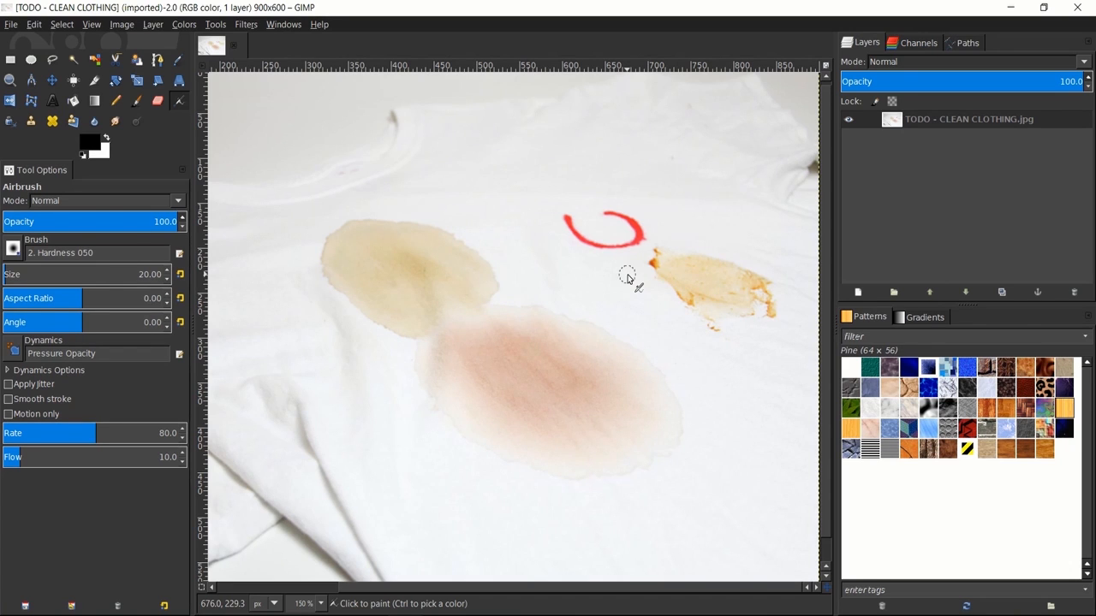
left_click(30, 121)
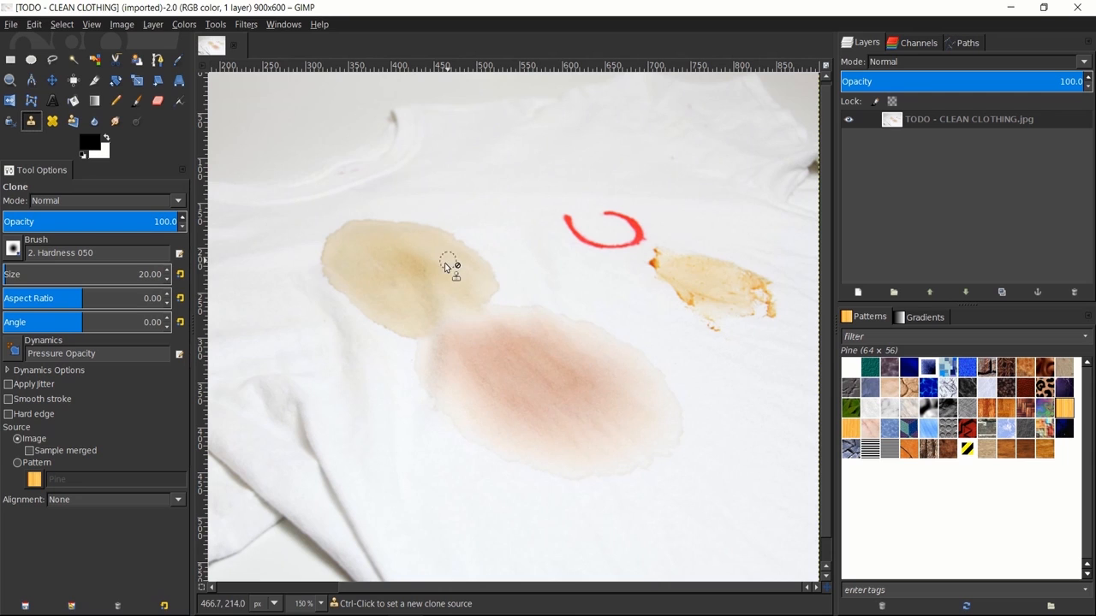
left_click_drag(467, 205, 479, 196)
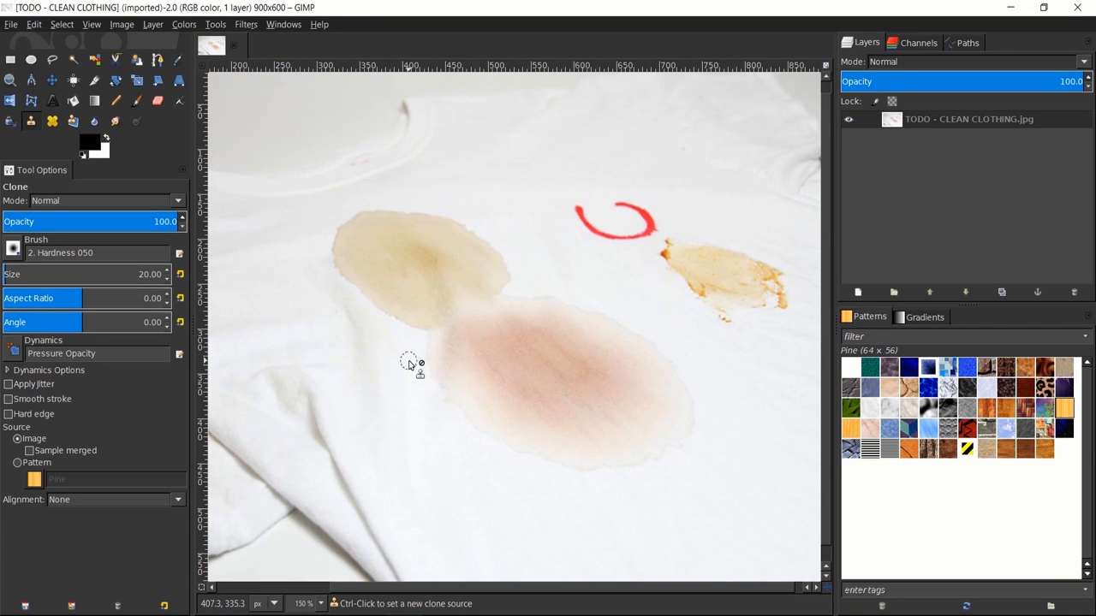
scroll(409, 363, "down", 2)
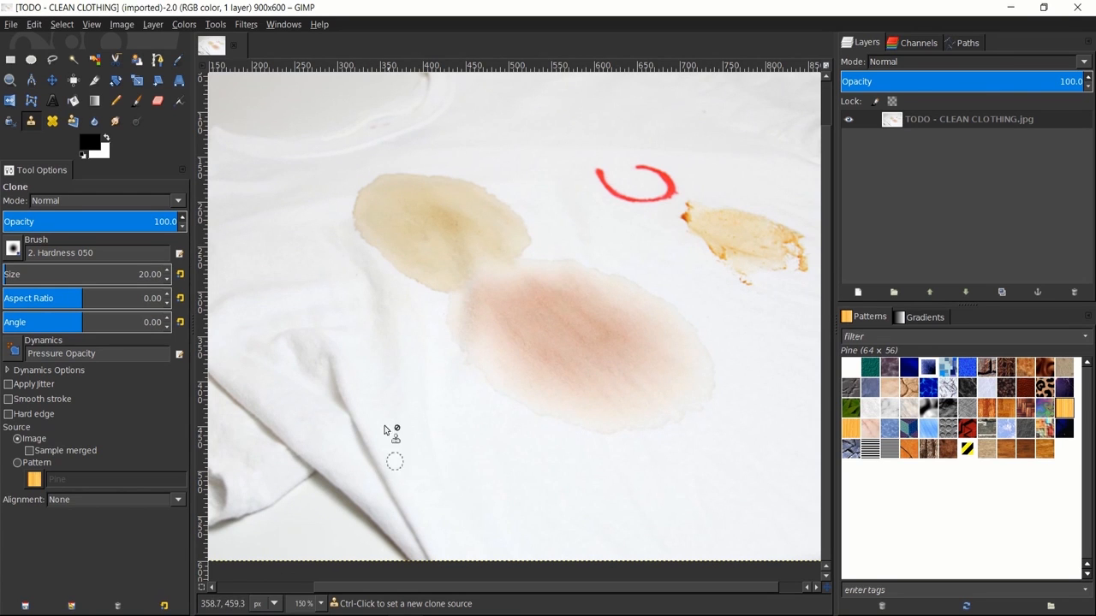
scroll(493, 308, "up", 4)
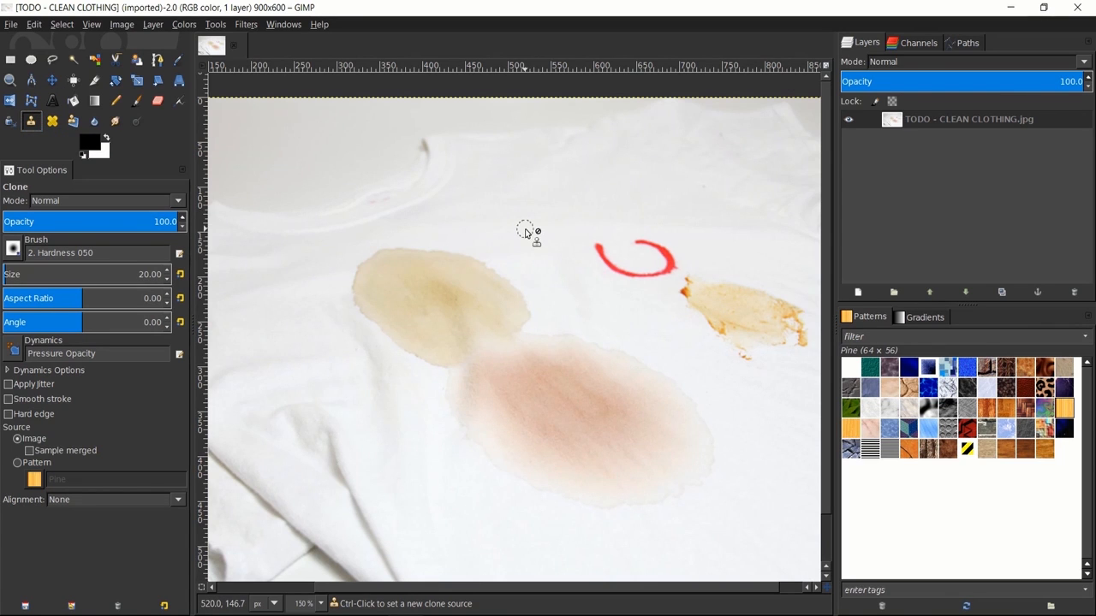
key("ctrl")
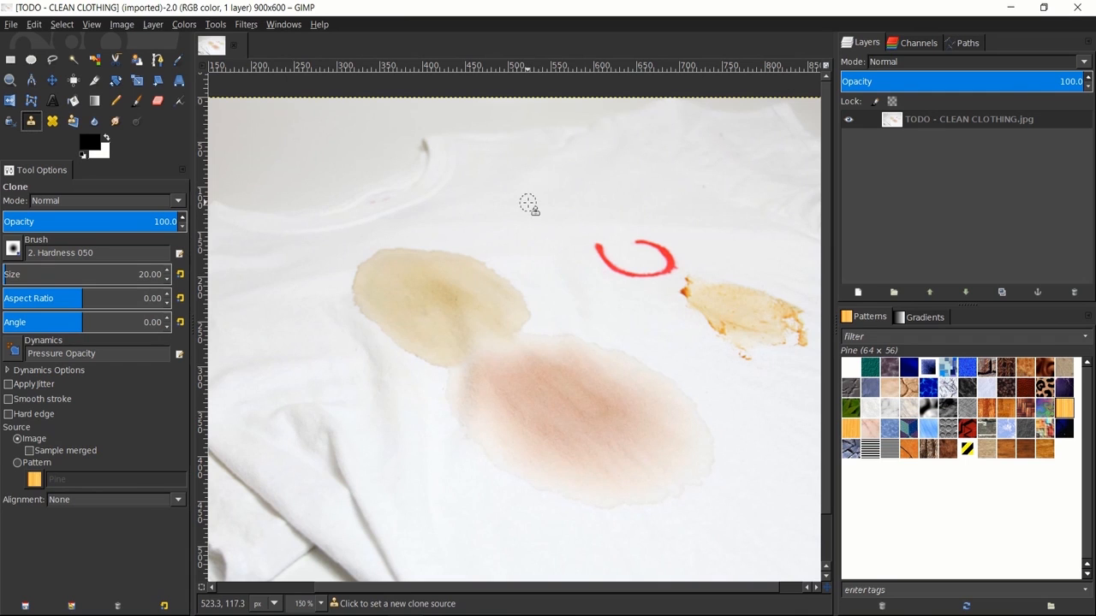
left_click(527, 203, "ctrl")
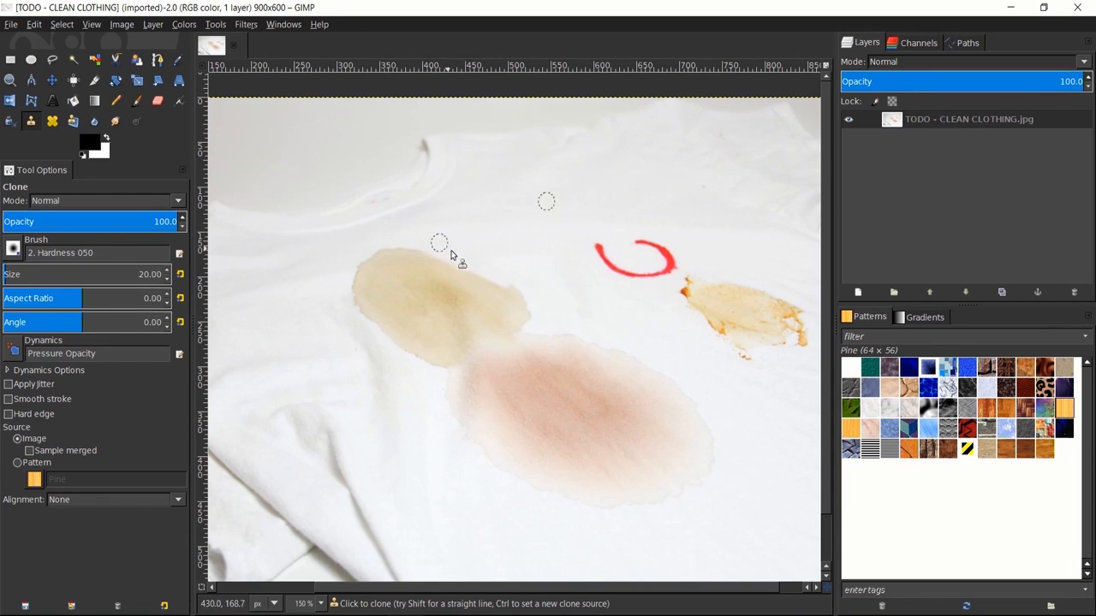
left_click(490, 282)
mouse_move(456, 264)
left_mouse_down()
mouse_move(530, 309)
mouse_move(505, 309)
mouse_move(538, 322)
left_mouse_up()
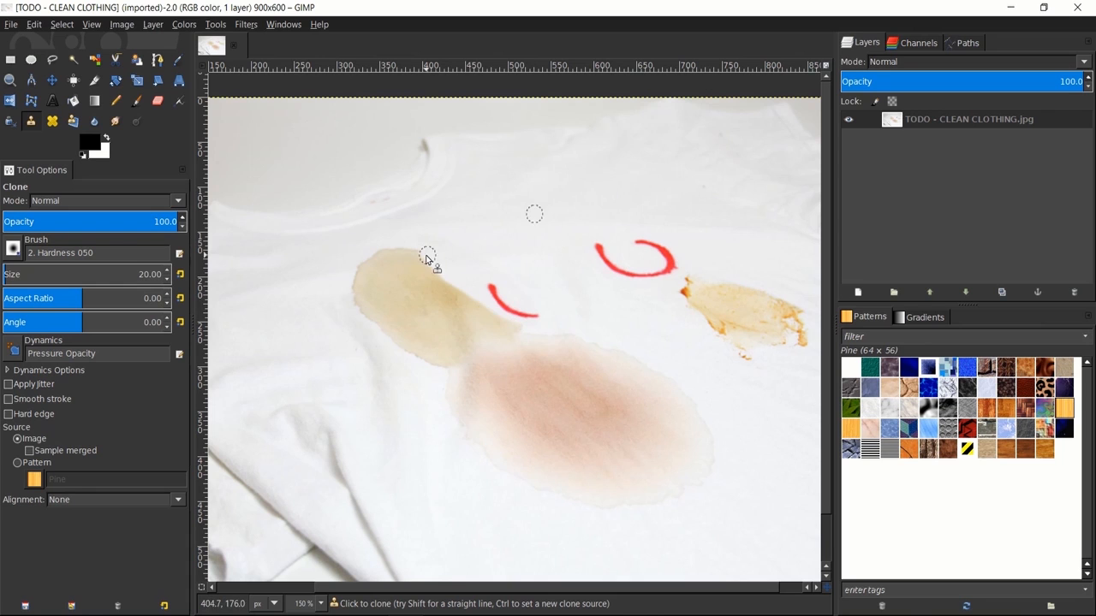
mouse_move(427, 256)
left_mouse_down()
mouse_move(407, 249)
mouse_move(435, 283)
mouse_move(449, 290)
mouse_move(409, 254)
mouse_move(521, 325)
mouse_move(451, 291)
left_mouse_up()
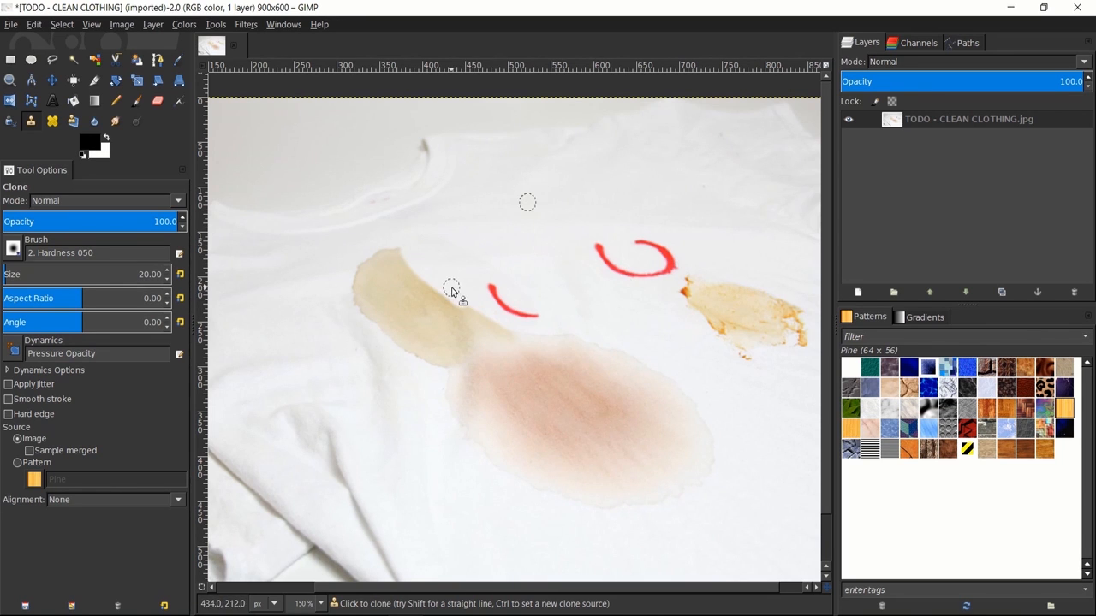
Resample clean fabric near the shirt's lower part and clone it along the tan stain's lower-left edge.
left_click(423, 446, "ctrl")
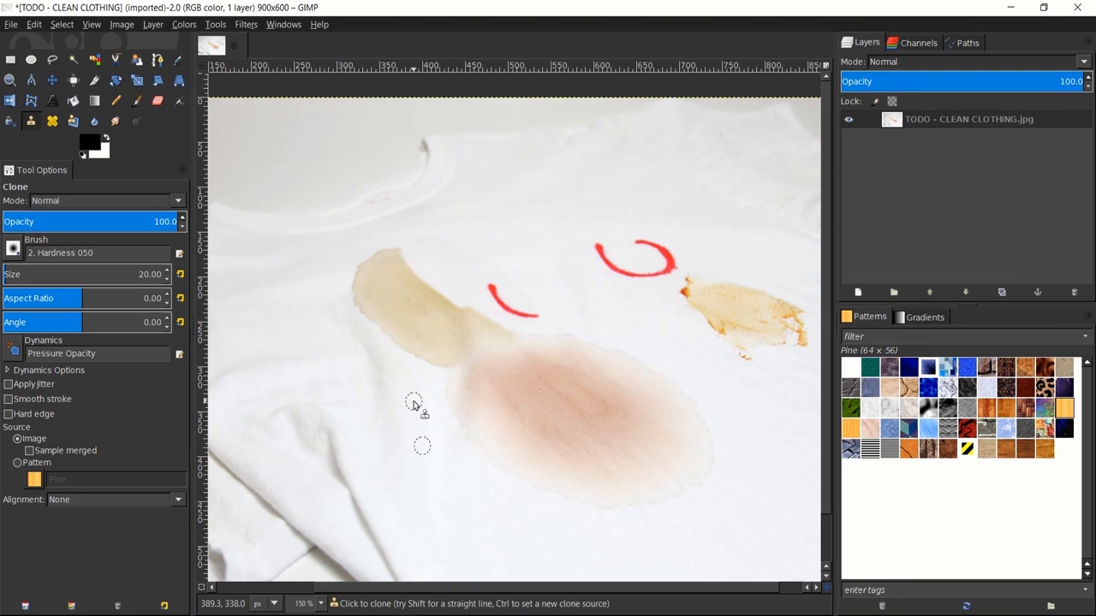
left_click(457, 530, "ctrl")
mouse_move(451, 370)
left_mouse_down()
mouse_move(401, 344)
mouse_move(412, 350)
mouse_move(360, 303)
mouse_move(363, 269)
mouse_move(395, 250)
mouse_move(363, 272)
left_mouse_up()
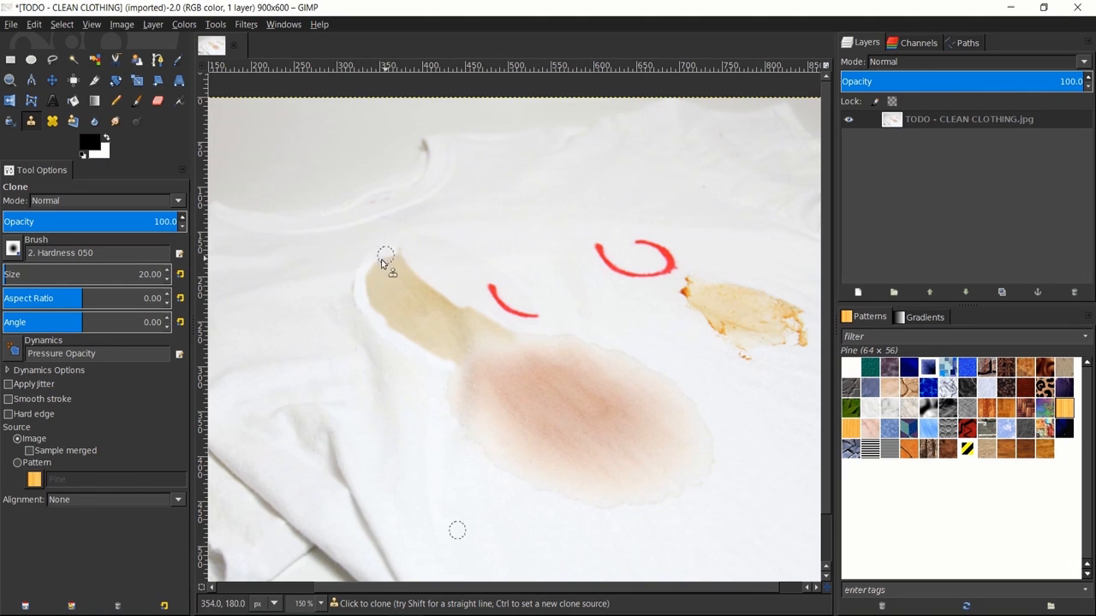
left_click_drag(382, 246, 417, 223)
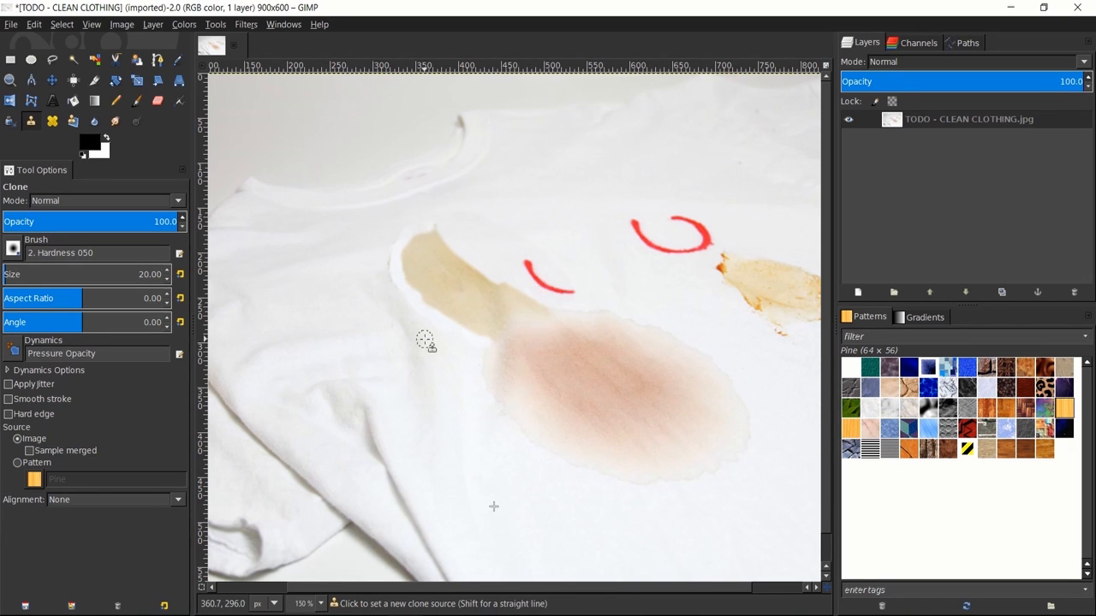
Undo the last clone strokes and cover the tan stain with clean fabric sampled beside it and from the shirt's lower part.
key("ctrl+z")
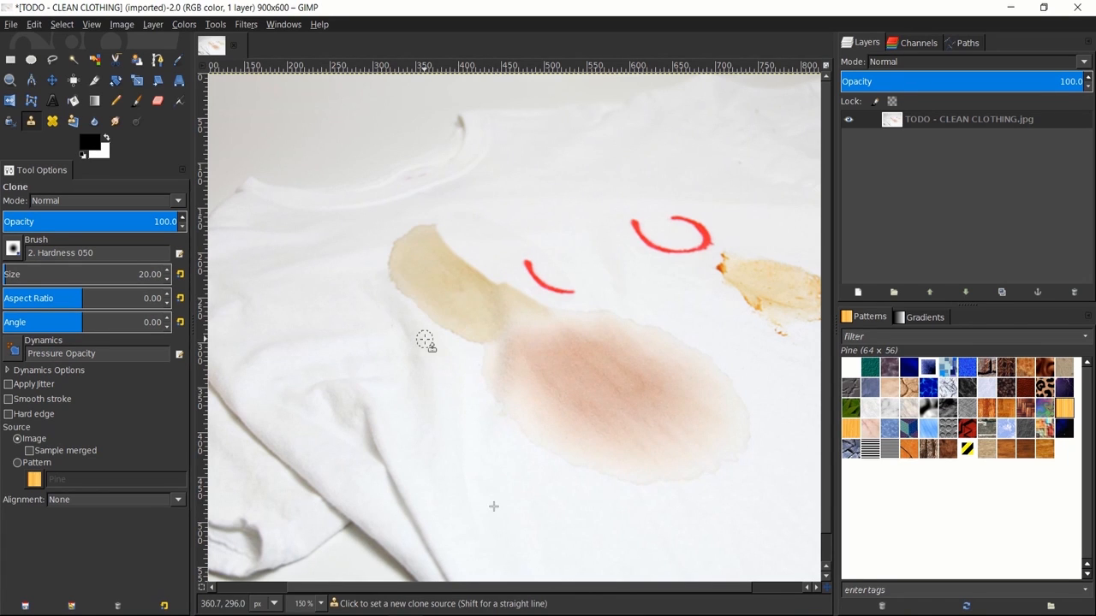
left_click(355, 234, "ctrl")
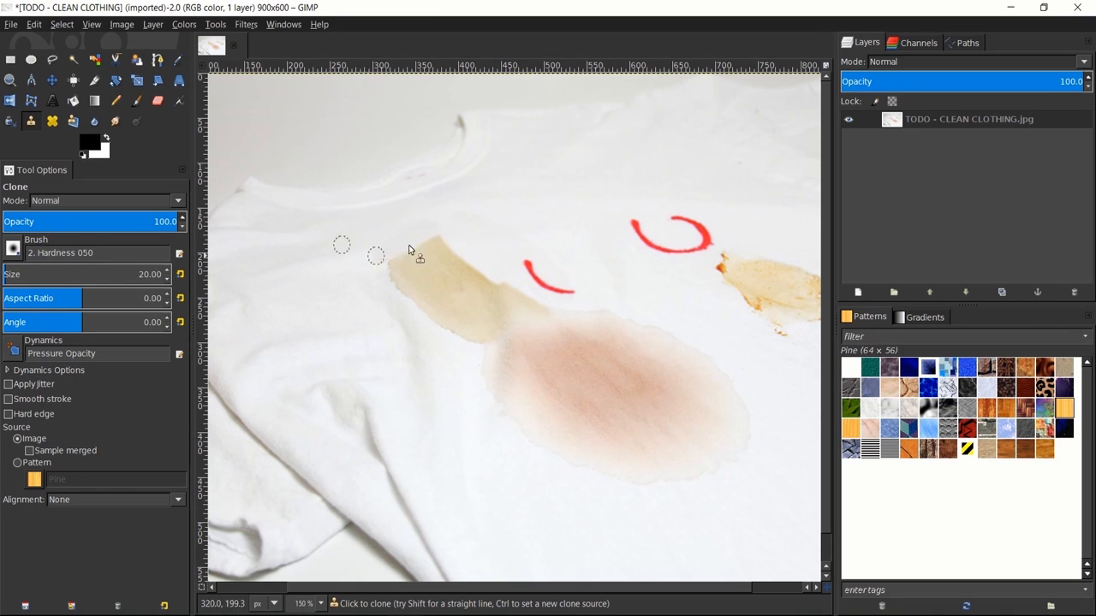
mouse_move(383, 268)
left_mouse_down()
mouse_move(444, 245)
mouse_move(394, 278)
mouse_move(456, 248)
mouse_move(392, 294)
mouse_move(461, 253)
mouse_move(417, 280)
mouse_move(449, 247)
mouse_move(410, 264)
left_mouse_up()
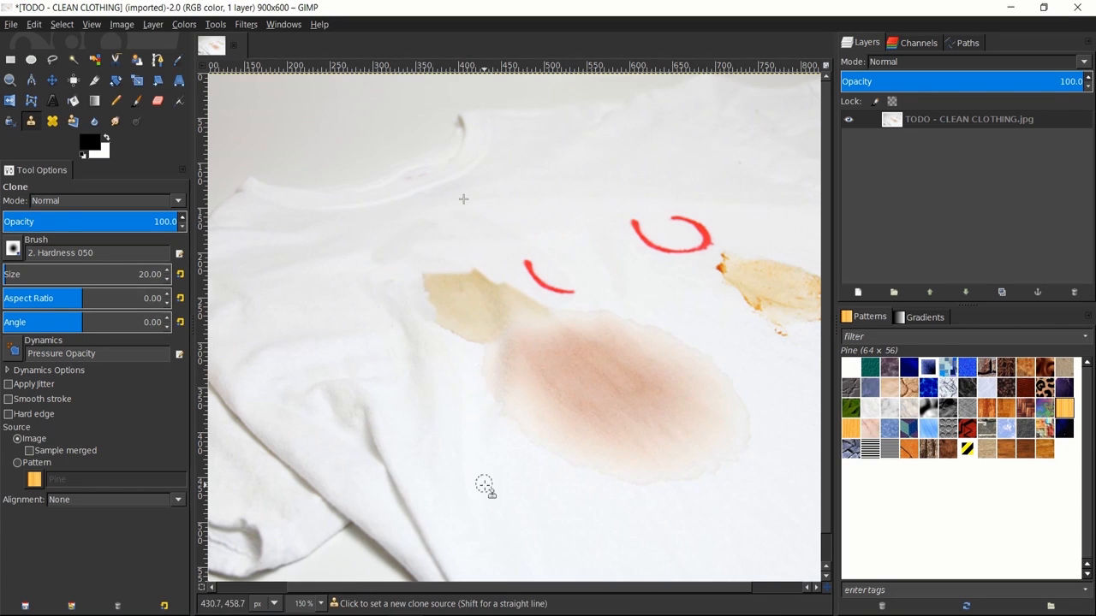
mouse_move(451, 341)
left_mouse_down()
mouse_move(428, 290)
mouse_move(447, 305)
mouse_move(449, 270)
mouse_move(470, 308)
mouse_move(478, 267)
mouse_move(473, 324)
mouse_move(486, 280)
mouse_move(473, 317)
mouse_move(508, 290)
mouse_move(478, 322)
mouse_move(517, 306)
left_mouse_up()
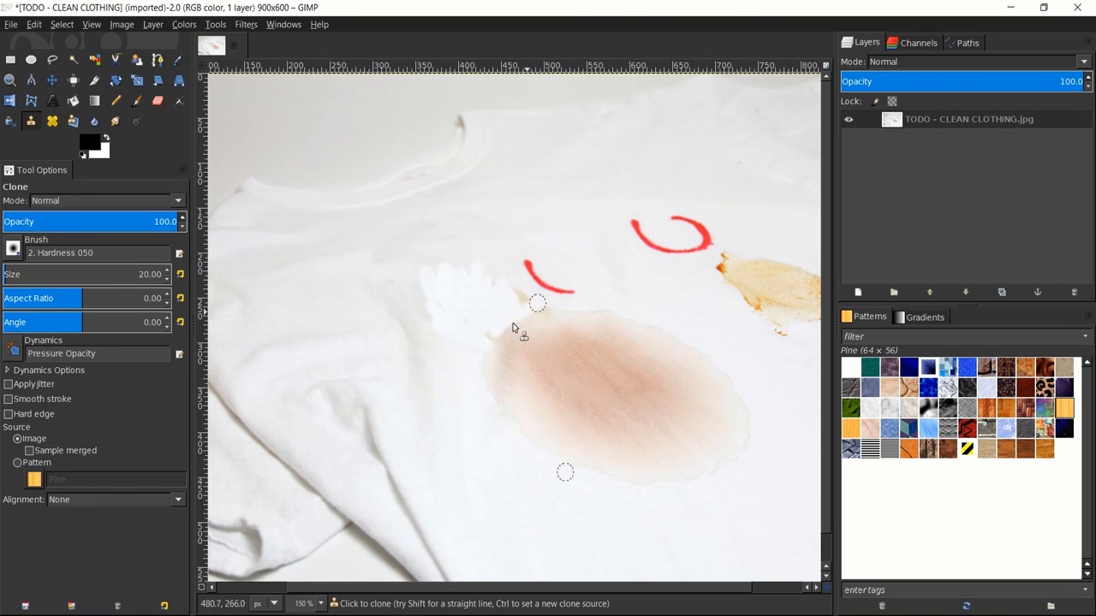
Blend the bright cloned patch above the large brown stain using the Heal tool with fabric sampled below the collar.
left_click(95, 121)
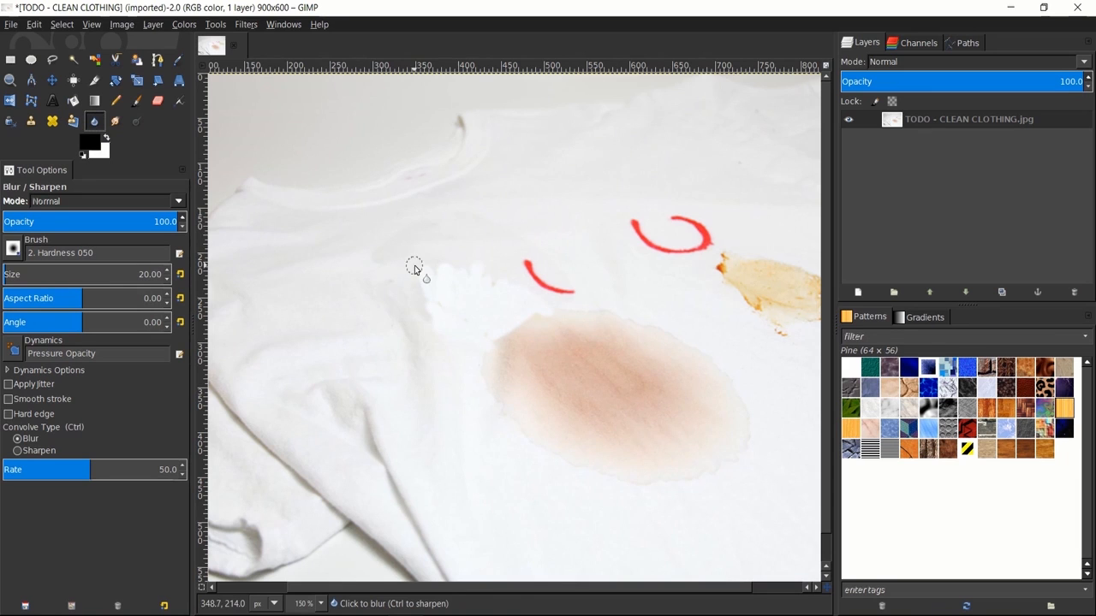
key("h")
scroll(451, 272, "up", 1, "ctrl")
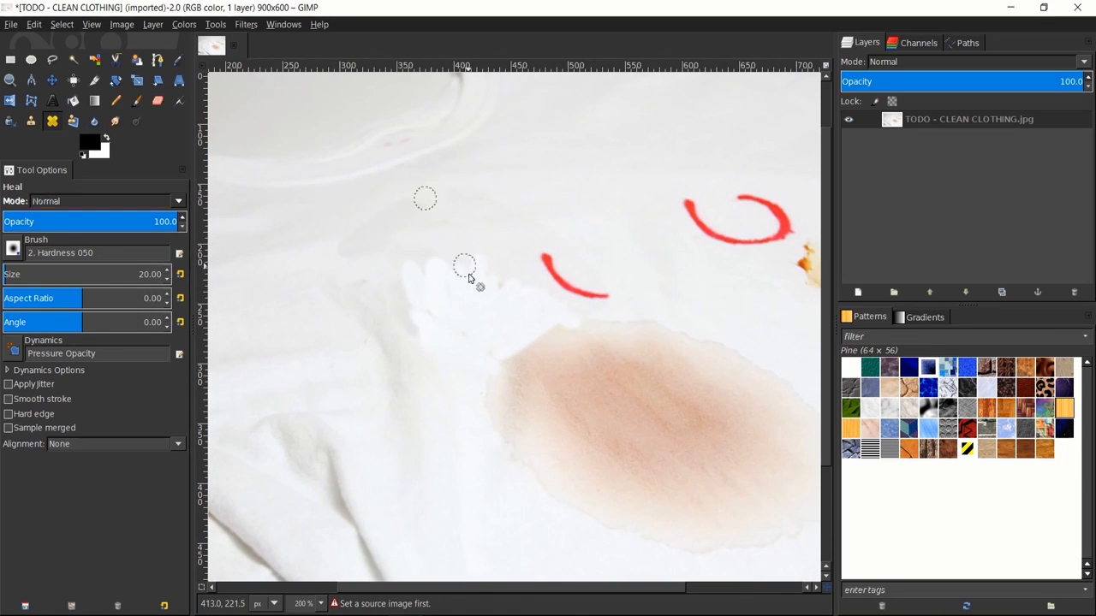
left_click(412, 204, "ctrl")
mouse_move(408, 289)
left_mouse_down()
mouse_move(420, 313)
mouse_move(438, 275)
left_mouse_up()
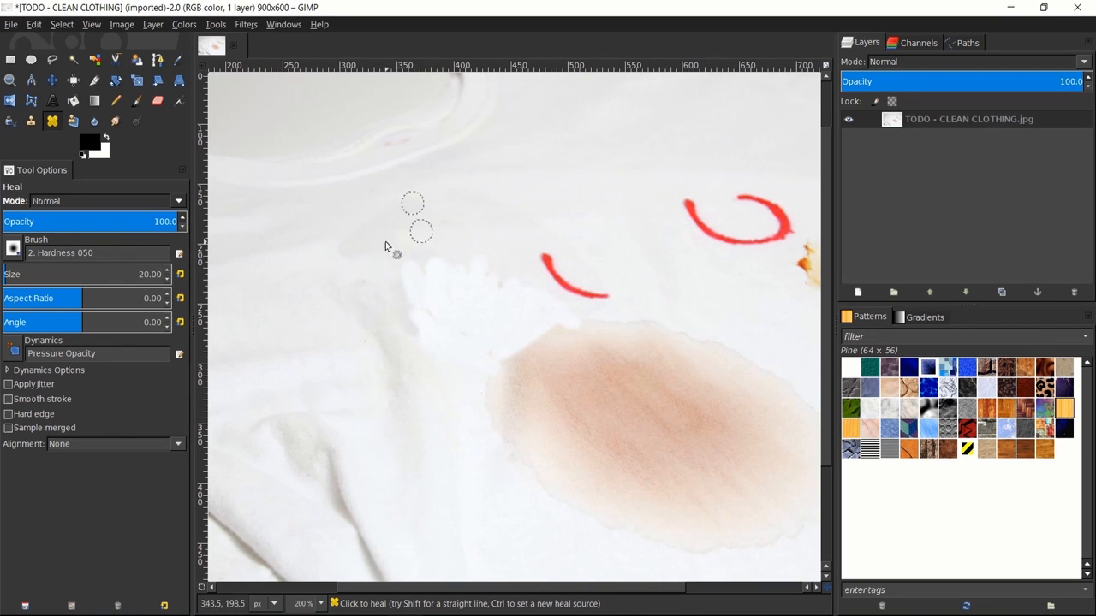
mouse_move(413, 262)
left_mouse_down()
mouse_move(461, 258)
mouse_move(390, 292)
mouse_move(482, 256)
mouse_move(401, 300)
mouse_move(473, 273)
mouse_move(407, 315)
mouse_move(491, 269)
mouse_move(420, 314)
mouse_move(515, 272)
mouse_move(413, 346)
left_mouse_up()
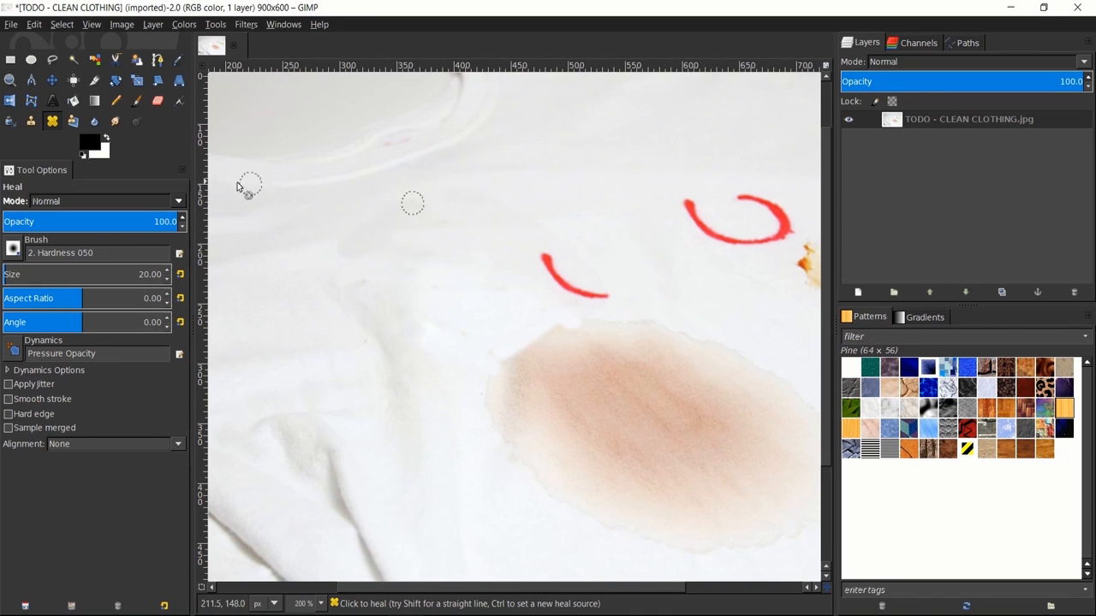
left_click(94, 120)
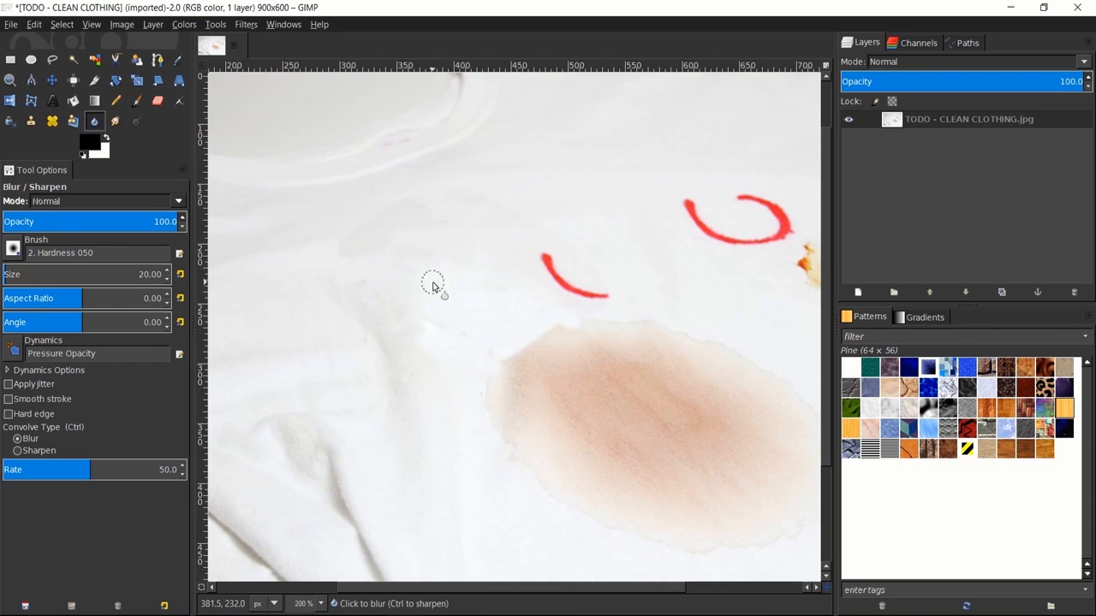
Clone over the large reddish-brown stain with clean fabric sampled from the lower part of the shirt.
scroll(415, 283, "up", 3)
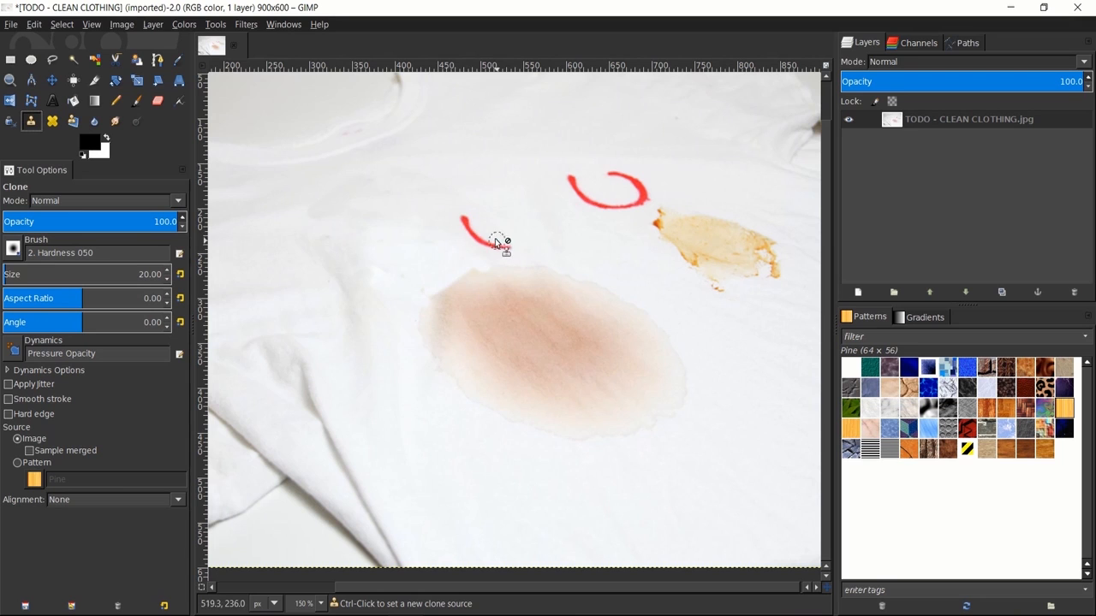
left_click_drag(613, 519, 581, 504)
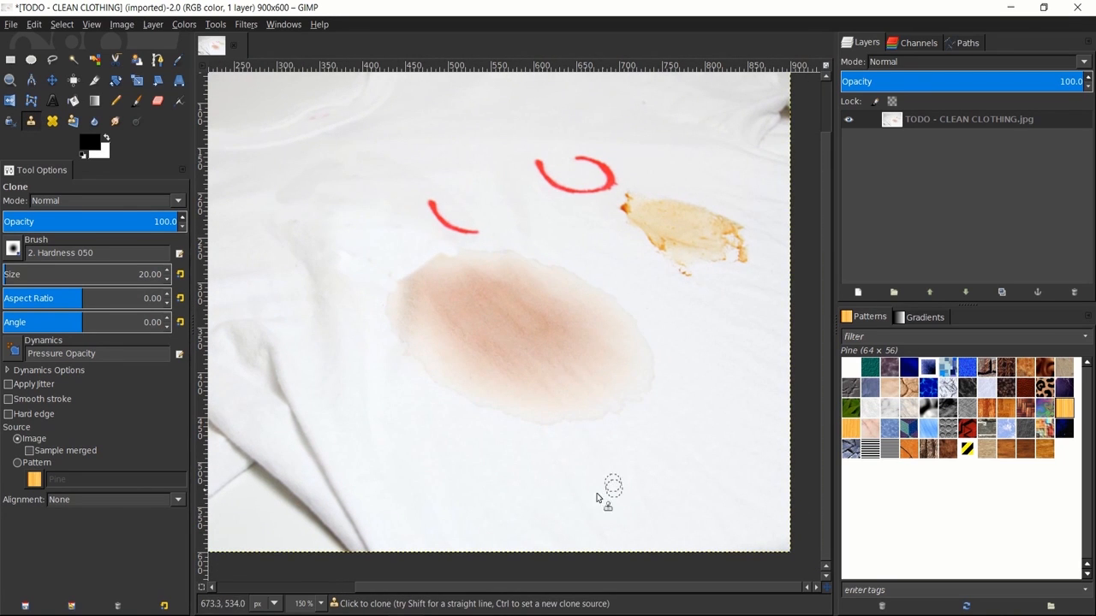
mouse_move(539, 441)
left_mouse_down()
mouse_move(660, 391)
mouse_move(595, 402)
mouse_move(533, 432)
mouse_move(671, 337)
mouse_move(559, 419)
left_mouse_up()
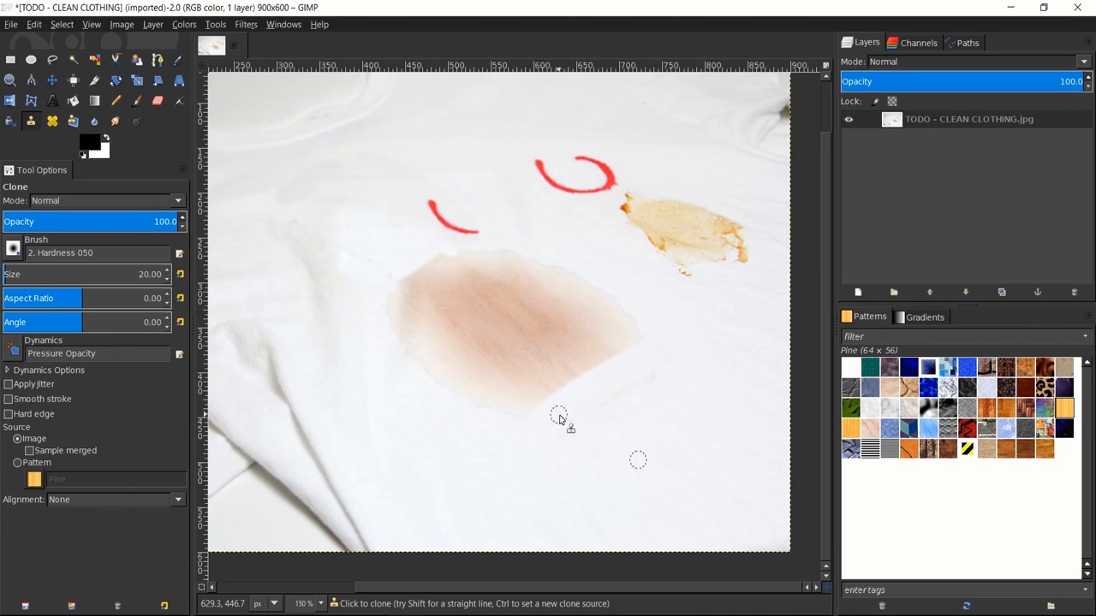
mouse_move(658, 385)
left_mouse_down()
mouse_move(594, 339)
mouse_move(500, 402)
mouse_move(638, 328)
mouse_move(555, 393)
mouse_move(517, 408)
left_mouse_up()
mouse_move(627, 349)
left_mouse_down()
mouse_move(404, 403)
mouse_move(466, 399)
mouse_move(476, 389)
mouse_move(392, 383)
mouse_move(474, 384)
mouse_move(414, 371)
mouse_move(481, 377)
mouse_move(410, 356)
mouse_move(501, 383)
mouse_move(401, 347)
mouse_move(506, 368)
mouse_move(393, 348)
mouse_move(468, 384)
mouse_move(434, 365)
mouse_move(493, 377)
mouse_move(385, 344)
mouse_move(455, 361)
mouse_move(428, 381)
mouse_move(399, 362)
mouse_move(416, 402)
mouse_move(435, 382)
mouse_move(407, 367)
mouse_move(403, 379)
mouse_move(462, 323)
mouse_move(436, 314)
mouse_move(519, 306)
mouse_move(434, 340)
mouse_move(457, 326)
mouse_move(482, 371)
mouse_move(441, 356)
mouse_move(501, 360)
left_mouse_up()
scroll(407, 355, "up", 2)
left_click(729, 480, "ctrl")
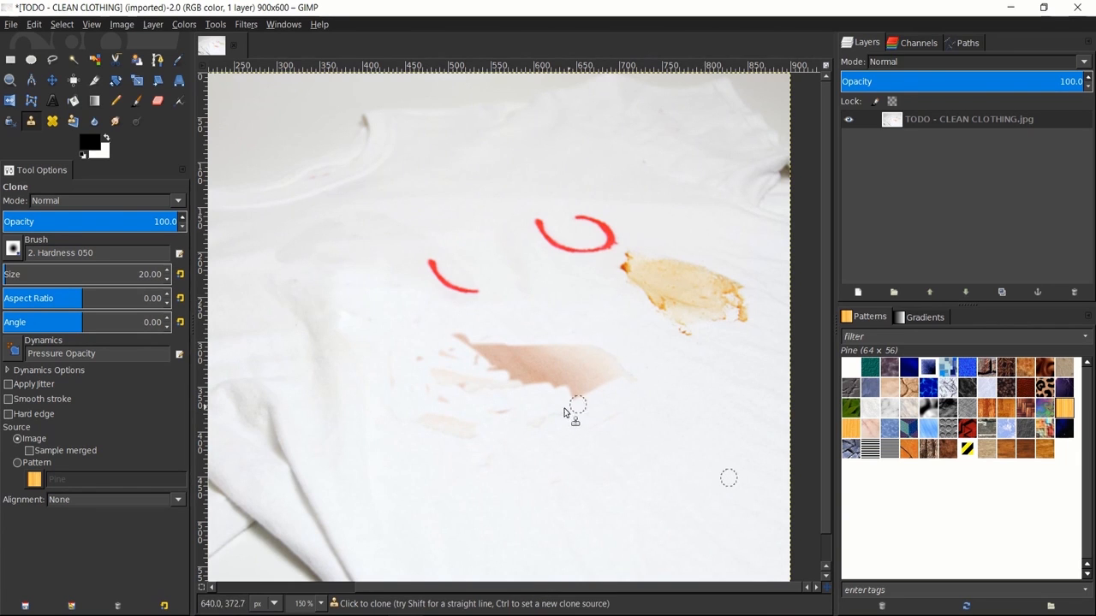
mouse_move(565, 409)
left_mouse_down()
mouse_move(627, 374)
mouse_move(580, 359)
mouse_move(588, 352)
mouse_move(508, 364)
mouse_move(466, 355)
mouse_move(472, 336)
mouse_move(490, 327)
mouse_move(578, 347)
mouse_move(568, 345)
mouse_move(620, 372)
left_mouse_up()
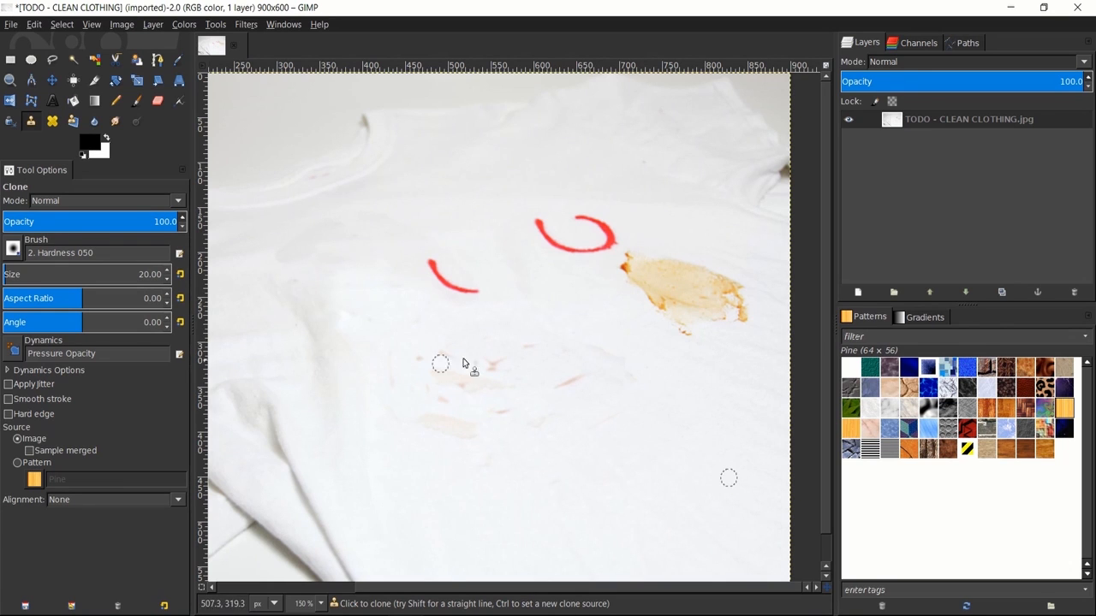
Heal the faint streaks left from the large brown stain with clean fabric sampled below them.
left_click(53, 120)
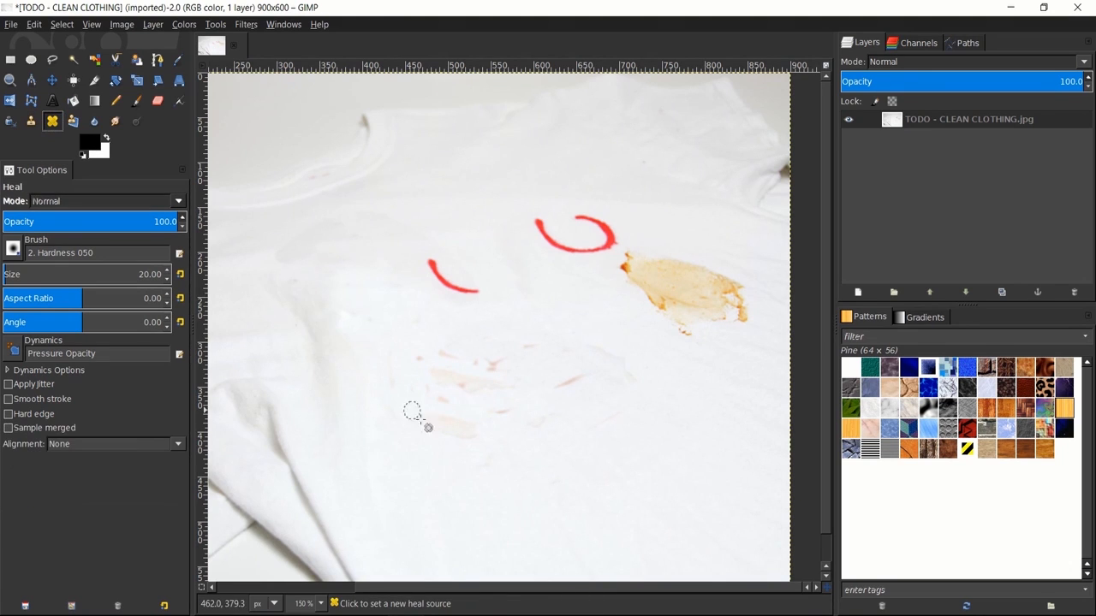
left_click(432, 537, "ctrl")
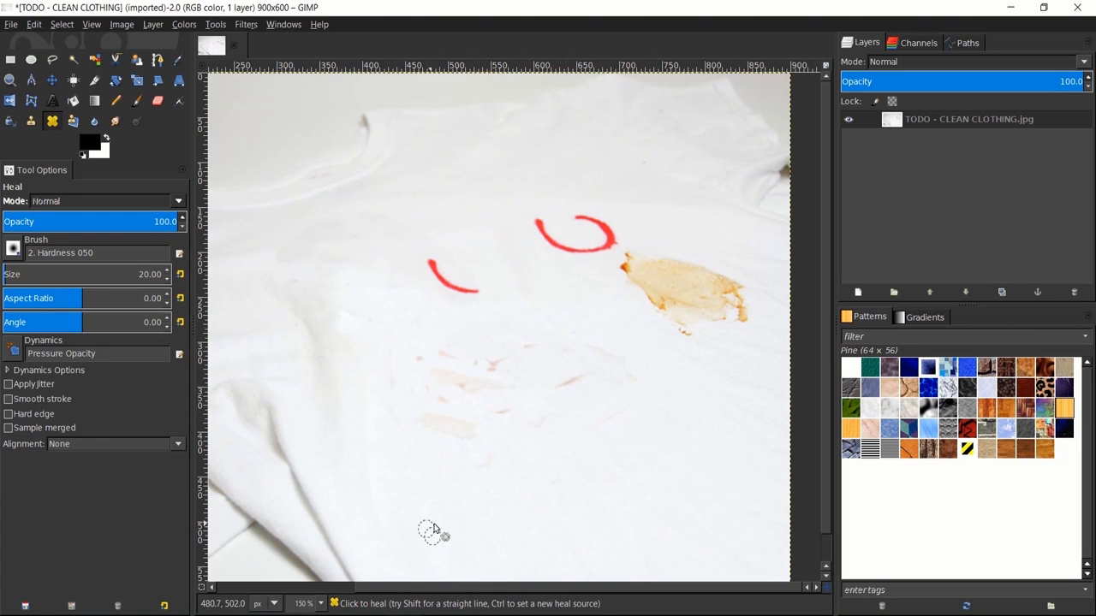
mouse_move(461, 428)
left_mouse_down()
mouse_move(545, 415)
mouse_move(569, 387)
mouse_move(557, 397)
mouse_move(600, 383)
mouse_move(605, 361)
mouse_move(551, 370)
mouse_move(527, 353)
mouse_move(462, 395)
mouse_move(446, 364)
mouse_move(456, 347)
mouse_move(426, 344)
mouse_move(422, 427)
mouse_move(582, 432)
left_mouse_up()
Remove the short red mark with the Heal tool, resampling fabric below it to fade the remaining pink tint.
left_click(421, 274, "ctrl")
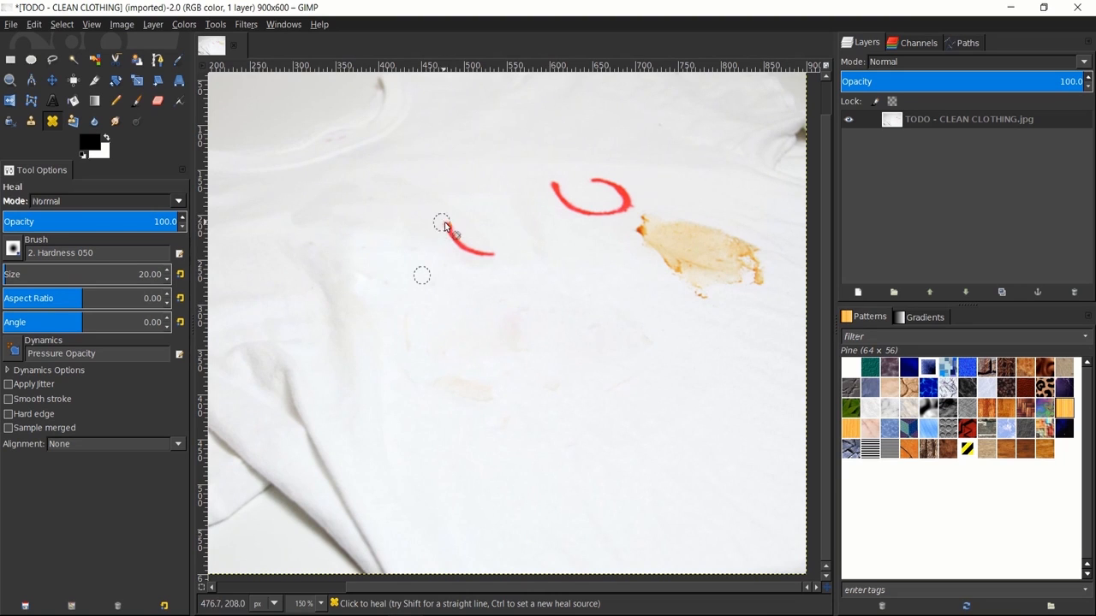
mouse_move(443, 226)
left_mouse_down()
mouse_move(467, 242)
mouse_move(434, 244)
left_mouse_up()
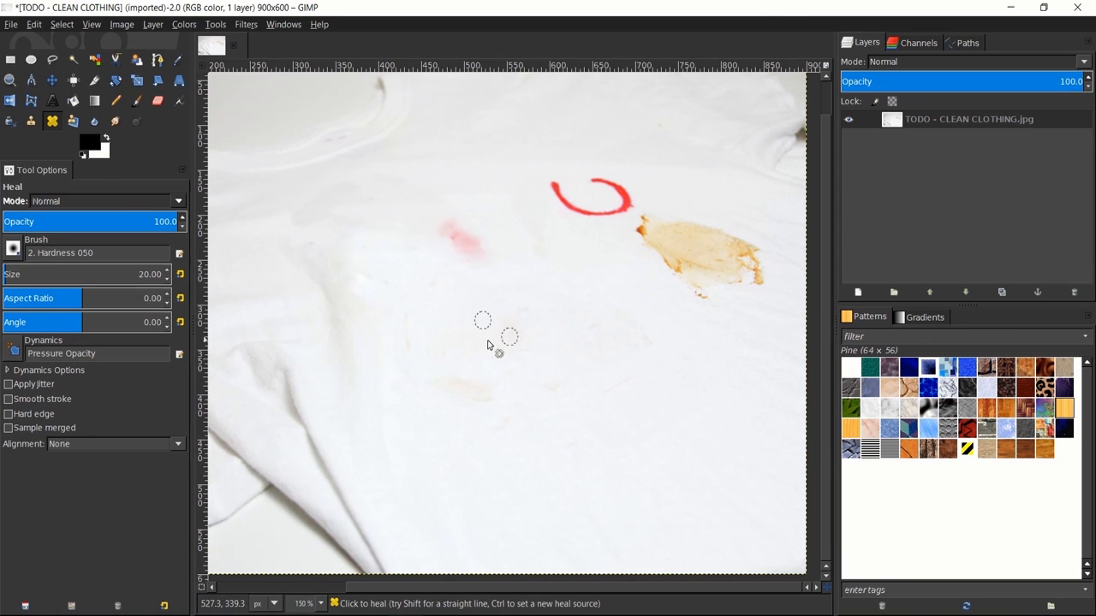
mouse_move(473, 262)
left_mouse_down()
mouse_move(500, 248)
mouse_move(450, 233)
mouse_move(446, 241)
mouse_move(483, 250)
mouse_move(471, 254)
mouse_move(486, 265)
mouse_move(488, 238)
left_mouse_up()
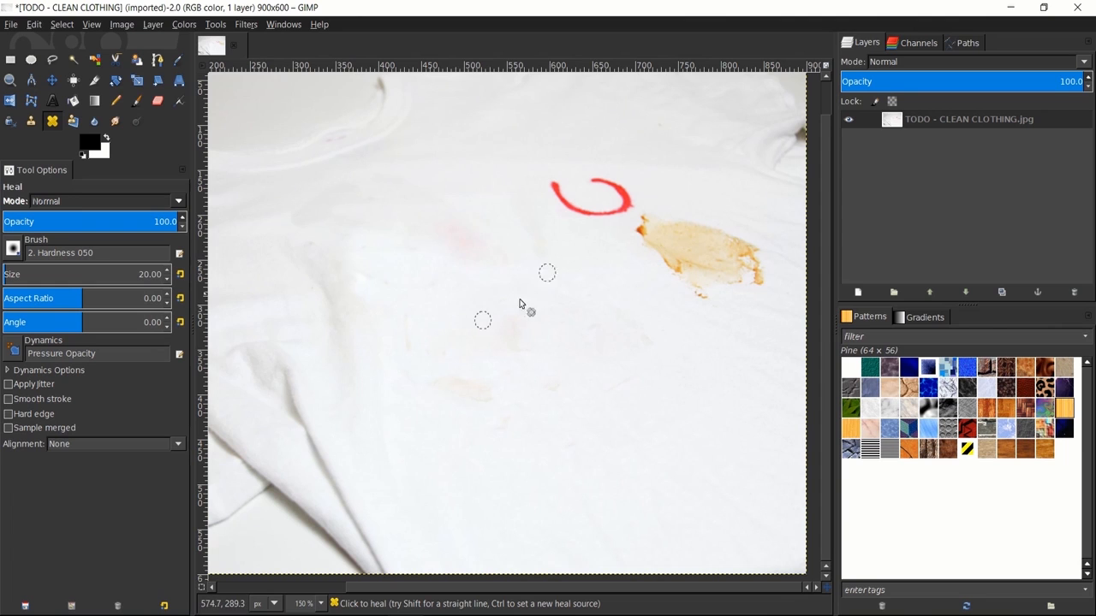
left_click(459, 391, "ctrl")
mouse_move(482, 248)
left_mouse_down()
mouse_move(424, 230)
mouse_move(458, 251)
mouse_move(496, 246)
left_mouse_up()
Clone shaded fabric from the shirt's sleeve side over the bright patch where the tan stain was.
scroll(462, 283, "down", 3, "ctrl")
scroll(535, 331, "up", 2, "ctrl")
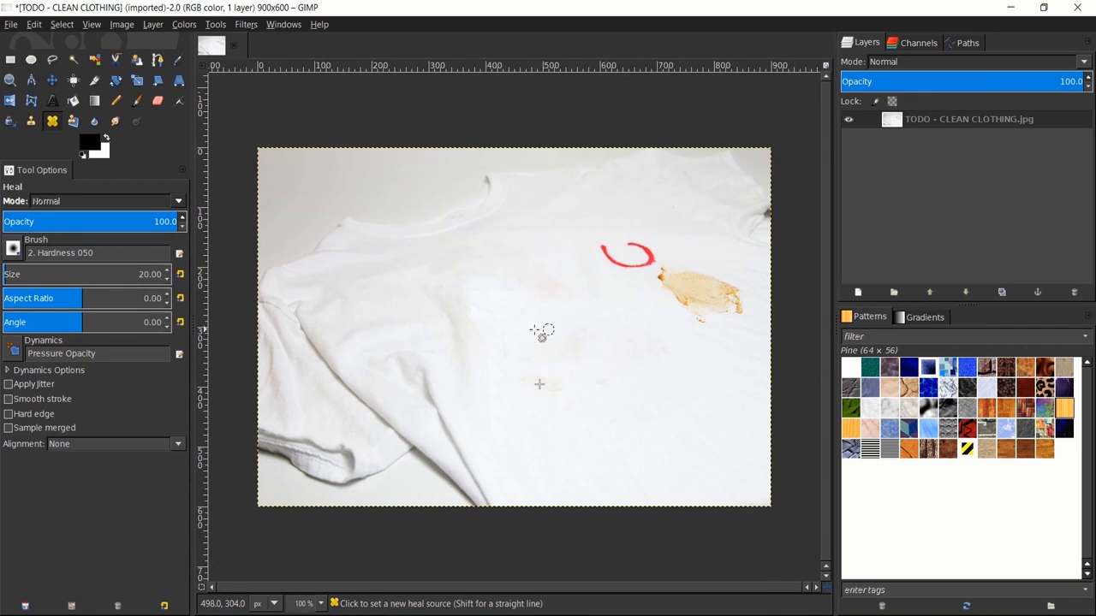
scroll(511, 305, "up", 1, "ctrl")
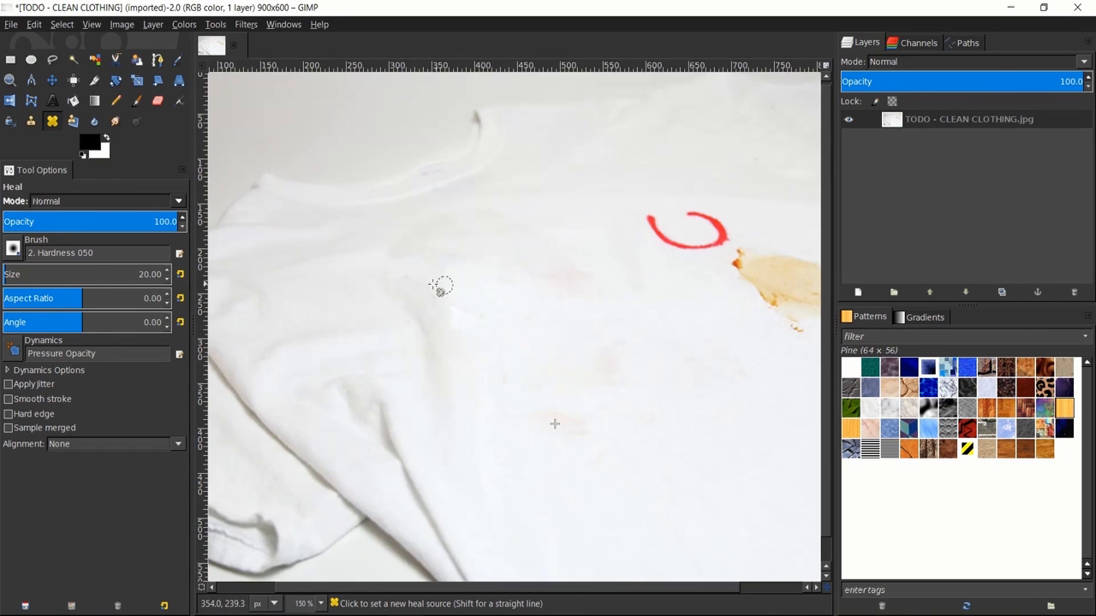
left_click(438, 229, "ctrl")
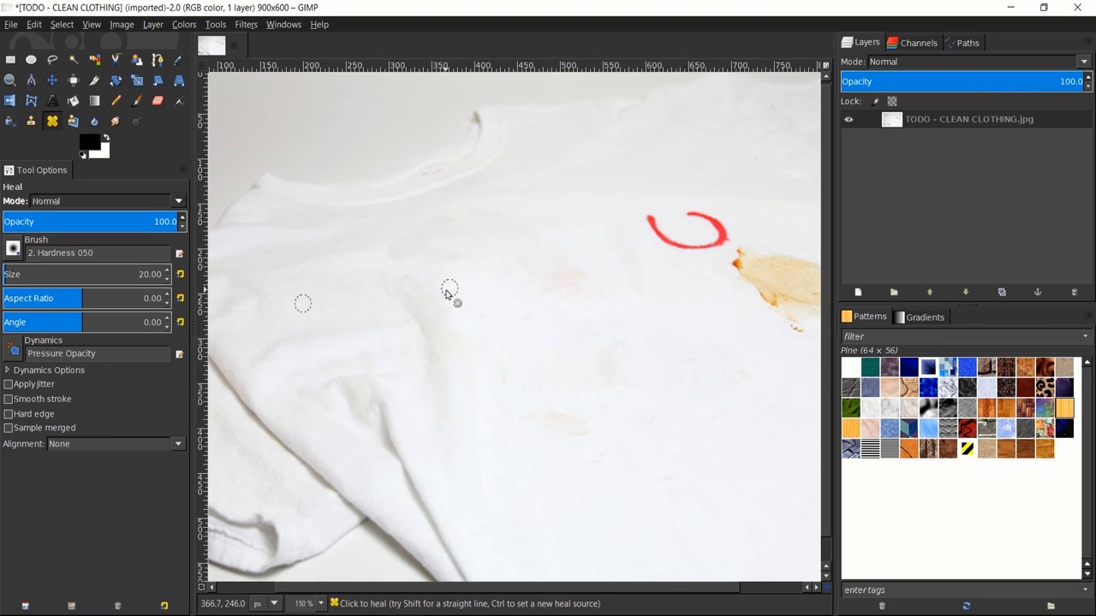
key("c")
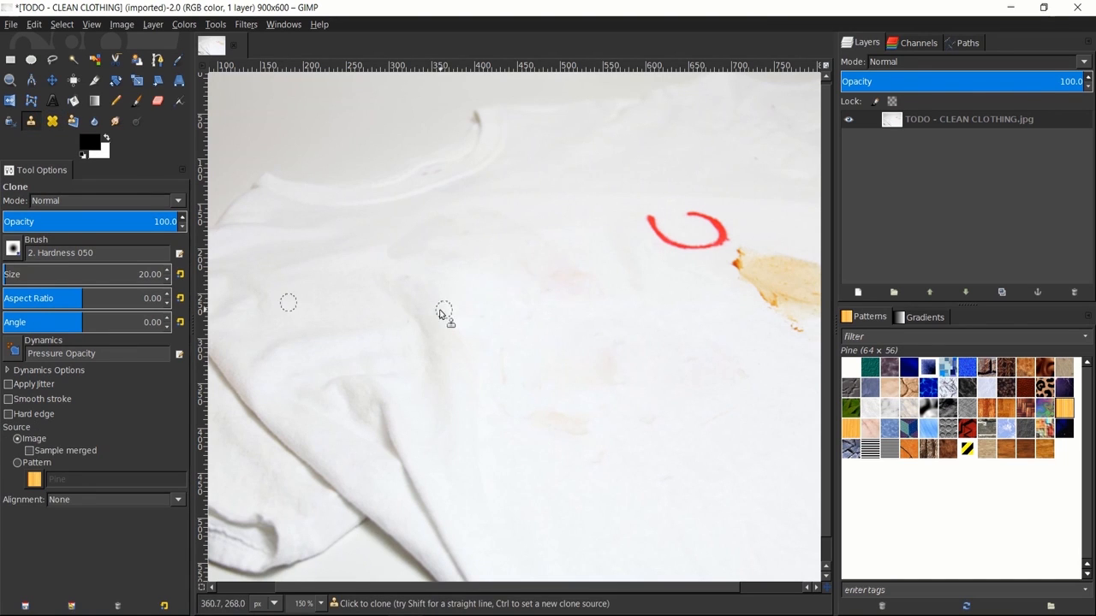
mouse_move(440, 309)
left_mouse_down()
mouse_move(538, 275)
mouse_move(449, 276)
mouse_move(437, 309)
left_mouse_up()
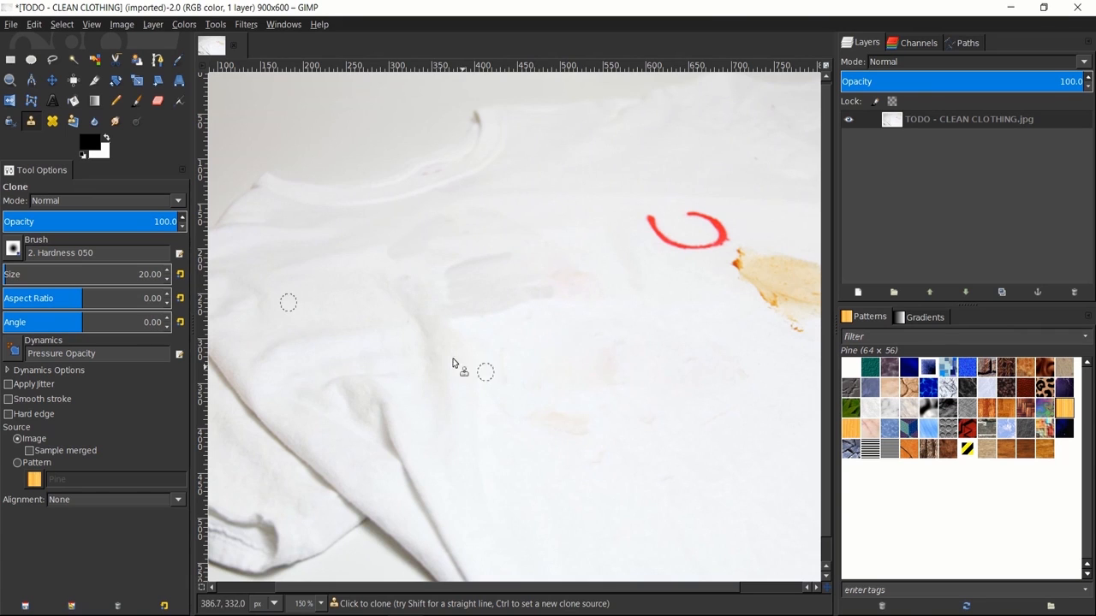
Smooth the grey cloned strokes on the chest with the Heal tool, sampling fabric just above them.
left_click(53, 120)
left_click(460, 225, "ctrl")
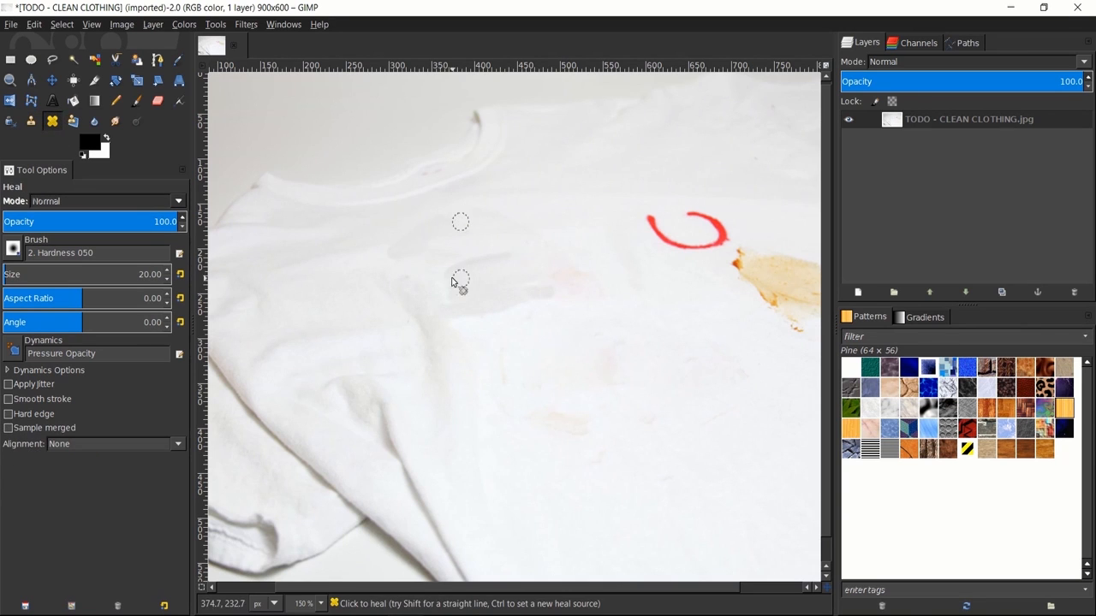
mouse_move(445, 292)
left_mouse_down()
mouse_move(458, 263)
mouse_move(517, 253)
mouse_move(448, 273)
mouse_move(455, 291)
mouse_move(508, 283)
mouse_move(443, 308)
mouse_move(547, 295)
mouse_move(510, 307)
mouse_move(568, 282)
left_mouse_up()
left_click_drag(504, 307, 454, 292)
scroll(590, 340, "down", 1)
left_click_drag(578, 313, 481, 274)
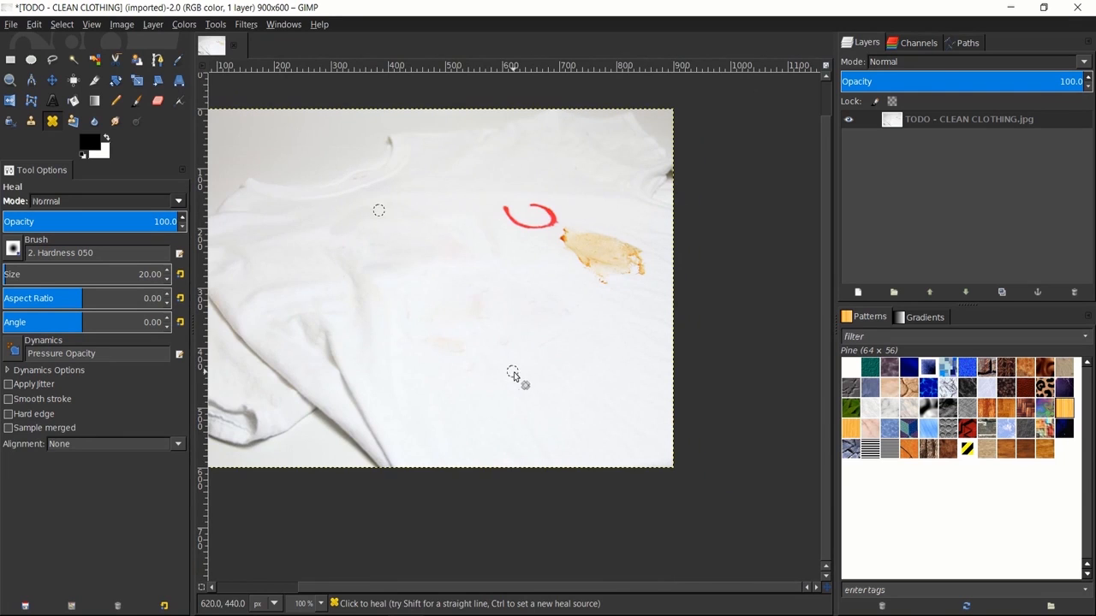
Clone over the curved red mark beside the orange stain with clean fabric sampled across the chest.
key("c")
scroll(400, 178, "up", 1)
left_click(392, 173, "ctrl")
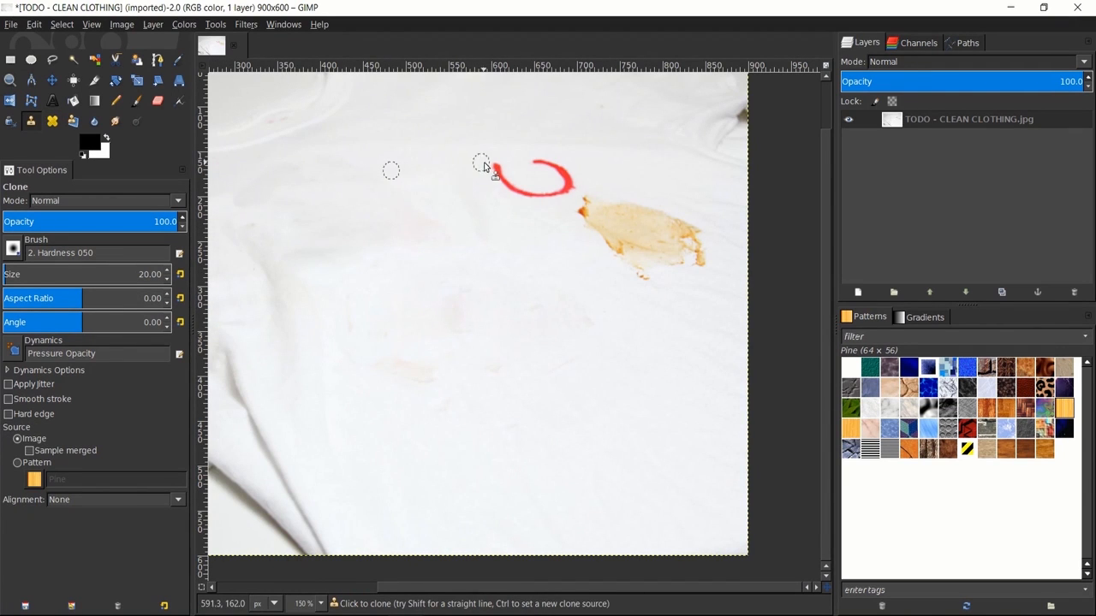
mouse_move(498, 172)
left_mouse_down()
mouse_move(569, 187)
mouse_move(558, 165)
mouse_move(511, 161)
mouse_move(563, 176)
left_mouse_up()
mouse_move(569, 232)
left_mouse_down()
mouse_move(499, 210)
mouse_move(568, 280)
left_mouse_up()
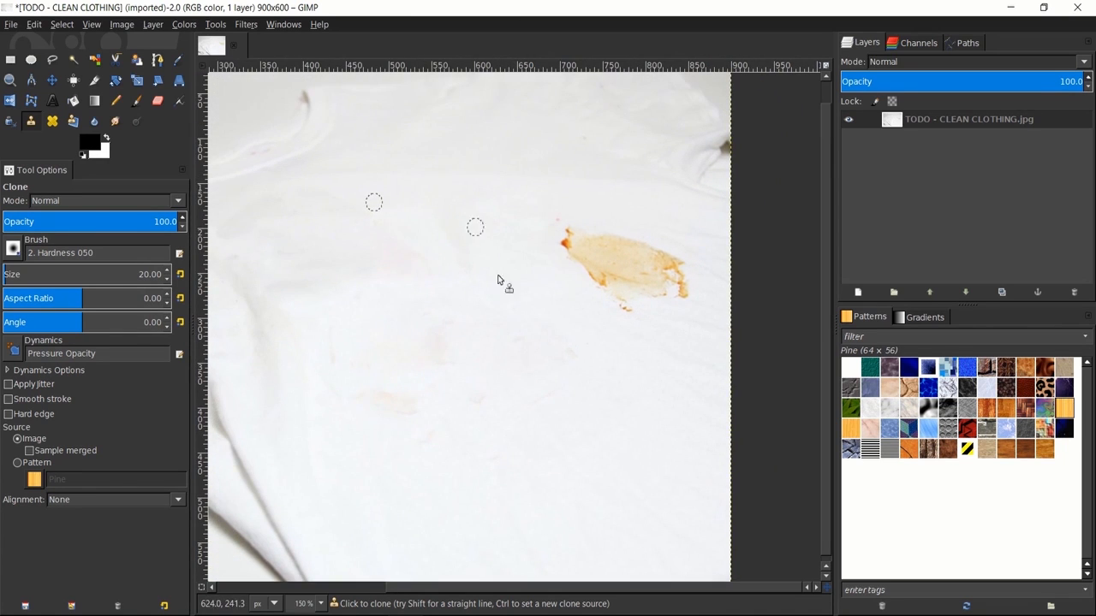
Clone over the orange-brown stain and its remaining edge with clean fabric sampled below it.
left_click(665, 357, "ctrl")
left_click(677, 416, "ctrl")
mouse_move(623, 312)
left_mouse_down()
mouse_move(704, 292)
mouse_move(653, 292)
mouse_move(689, 286)
mouse_move(674, 272)
mouse_move(607, 277)
mouse_move(651, 259)
mouse_move(567, 258)
mouse_move(602, 244)
mouse_move(576, 229)
mouse_move(569, 241)
mouse_move(645, 244)
left_mouse_up()
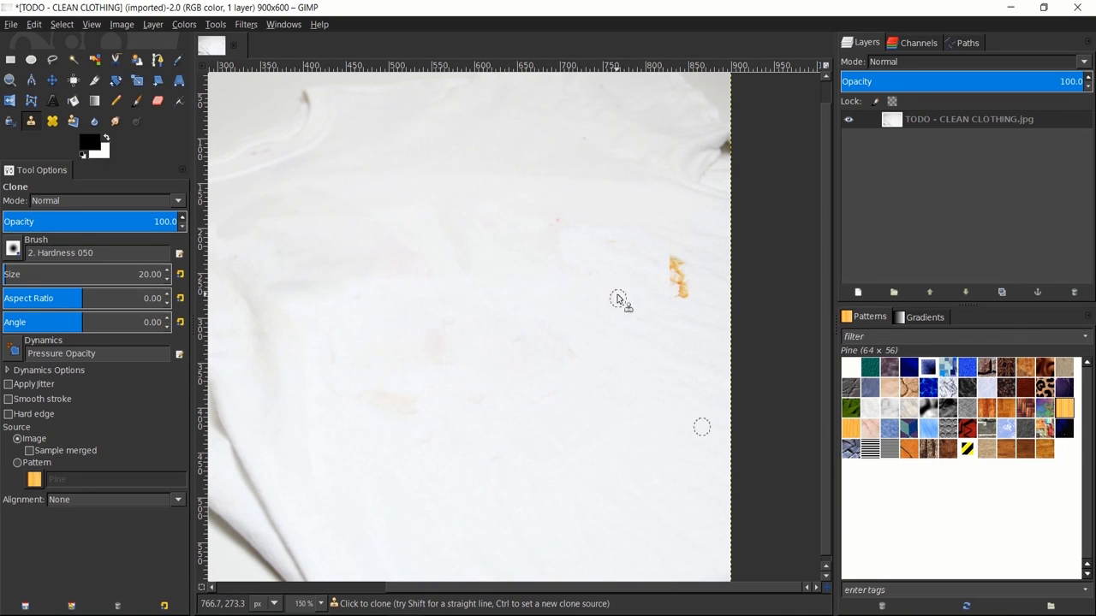
left_click(527, 406, "ctrl")
mouse_move(682, 308)
left_mouse_down()
mouse_move(675, 267)
mouse_move(665, 274)
mouse_move(681, 301)
left_mouse_up()
Heal the leftover specks around the former orange stain with fabric sampled near the upper shoulder.
left_click(52, 121)
left_click_drag(467, 173, 535, 198)
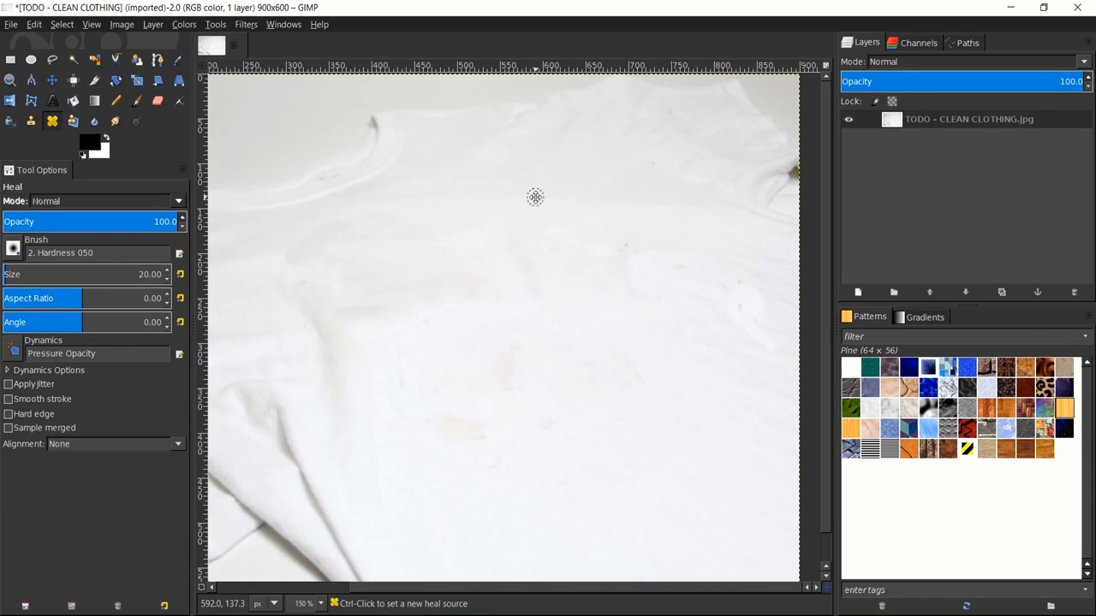
left_click(654, 132, "ctrl")
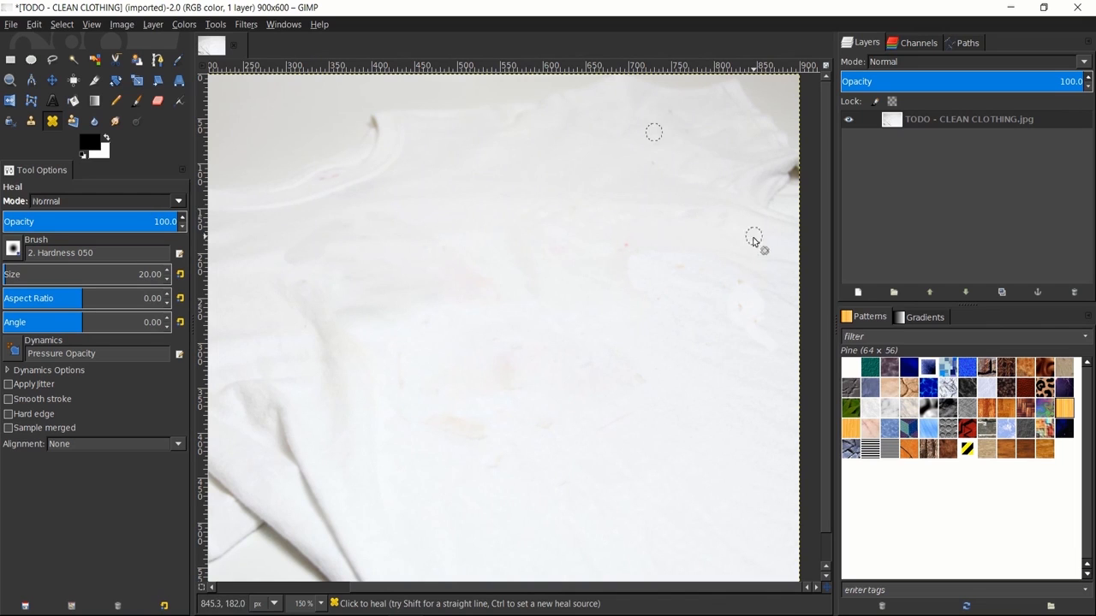
left_click_drag(727, 266, 633, 254)
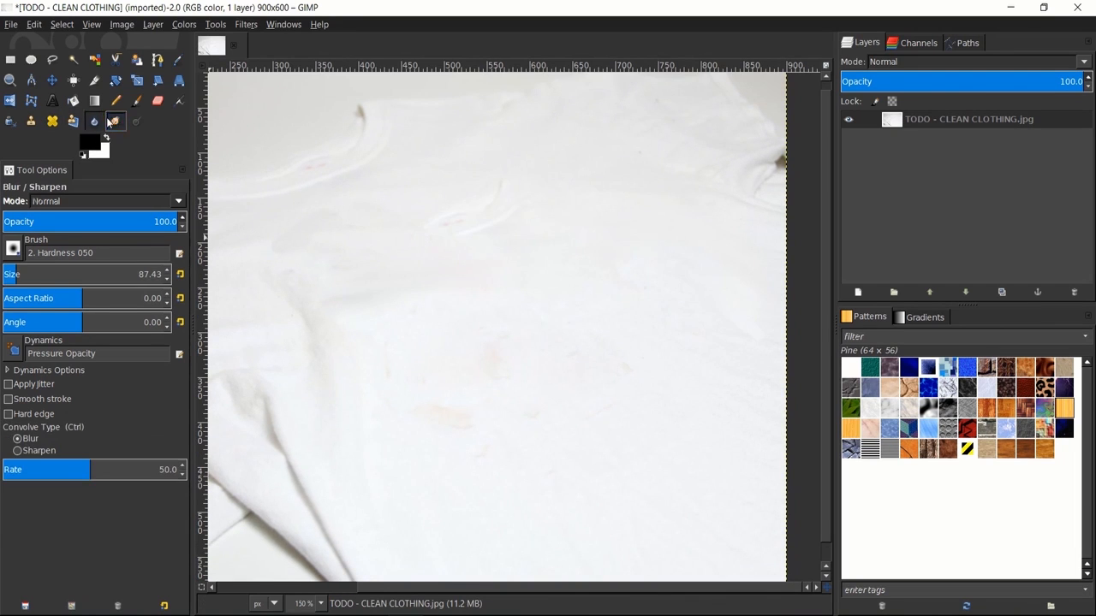
Smudge the uneven cloned areas across the shirt's chest with an 87.43 px brush to blend them.
left_click(115, 121)
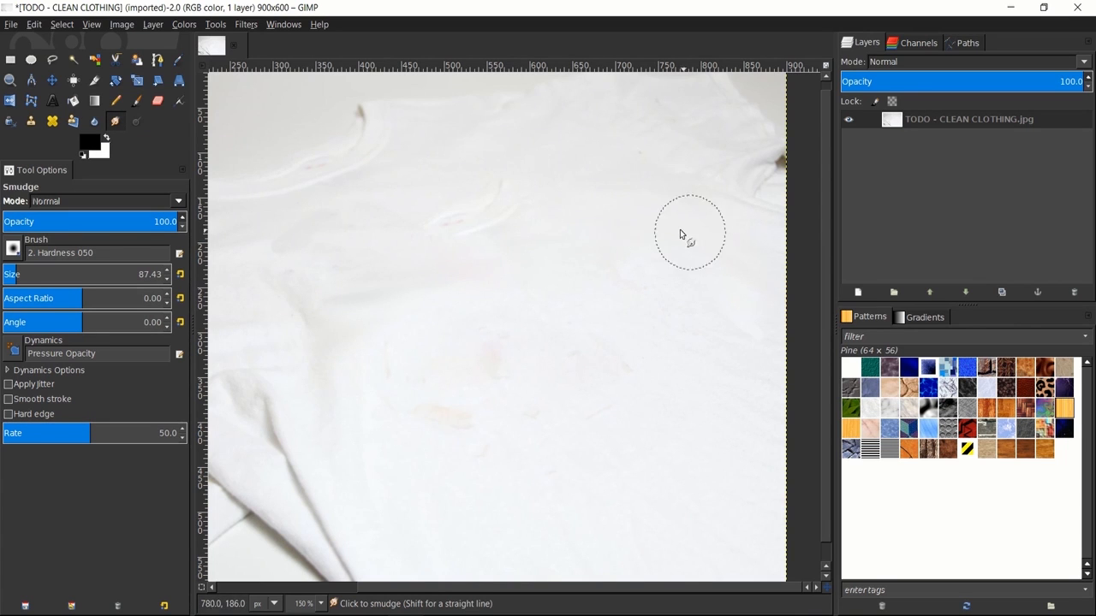
left_click_drag(723, 235, 669, 259)
scroll(513, 261, "down", 2)
scroll(577, 306, "up", 2)
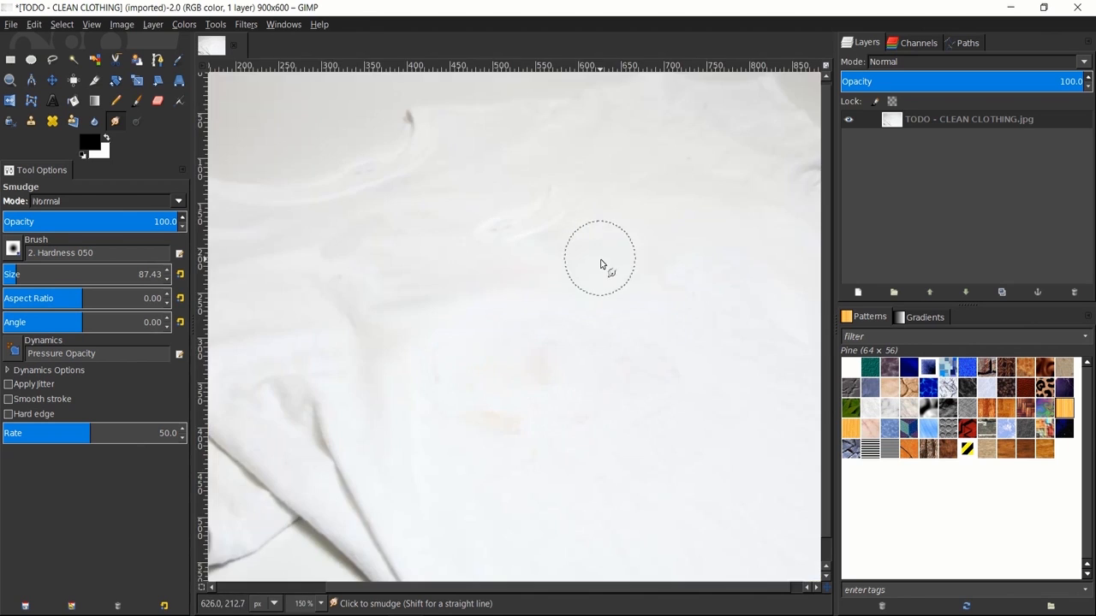
left_click_drag(601, 261, 481, 248)
scroll(592, 302, "down", 1)
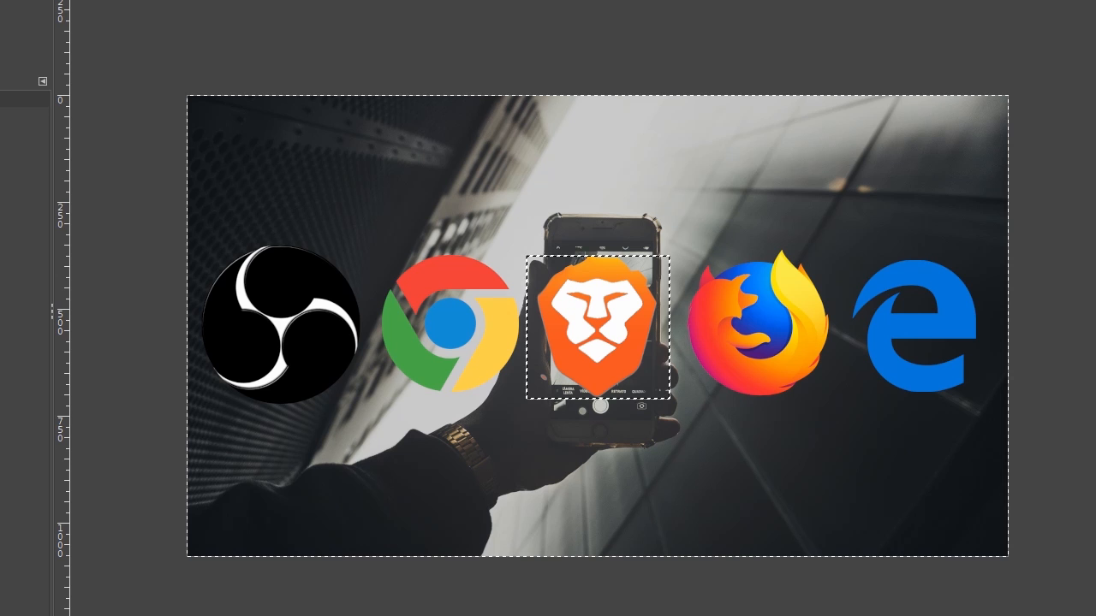
Measure the black three-lobed logo's full height with the Measure tool, from its top edge to its bottom edge.
key("shift+m")
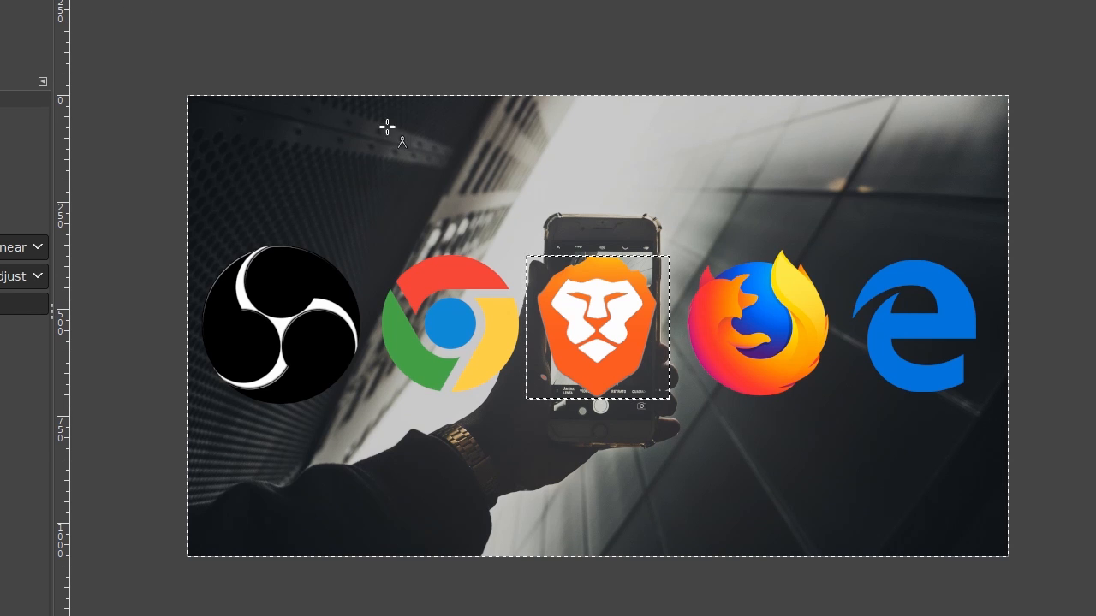
left_click_drag(463, 196, 397, 124)
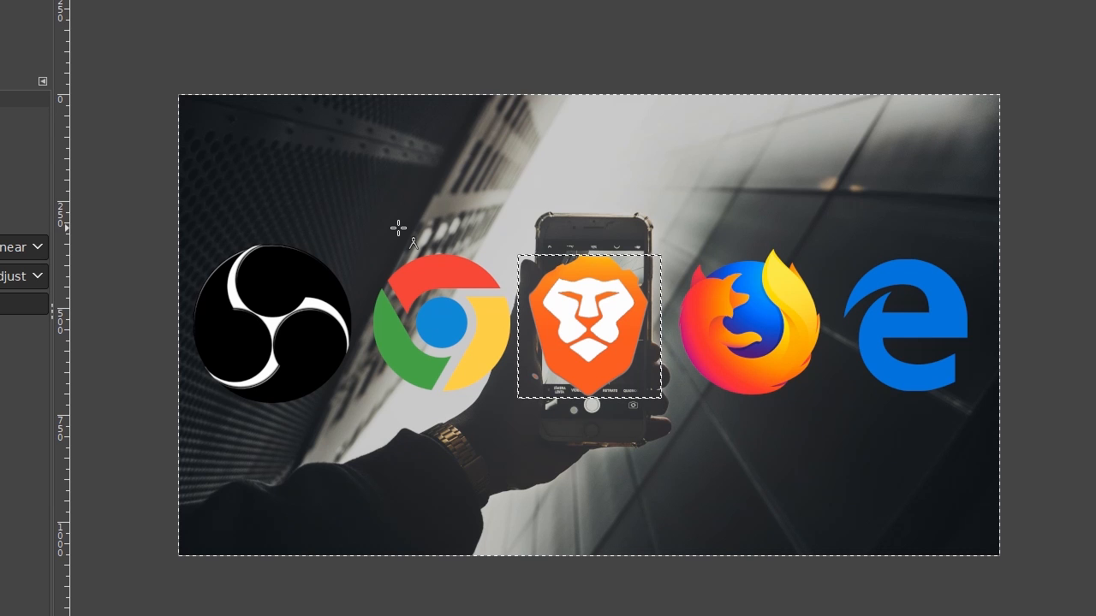
left_click_drag(399, 229, 663, 225)
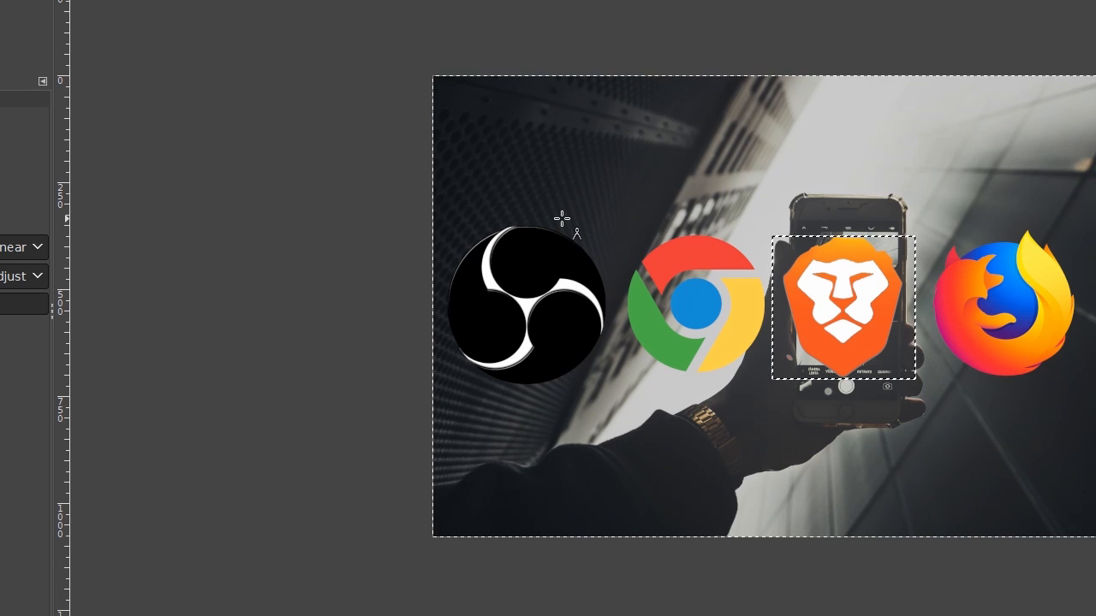
scroll(375, 115, "up", 1)
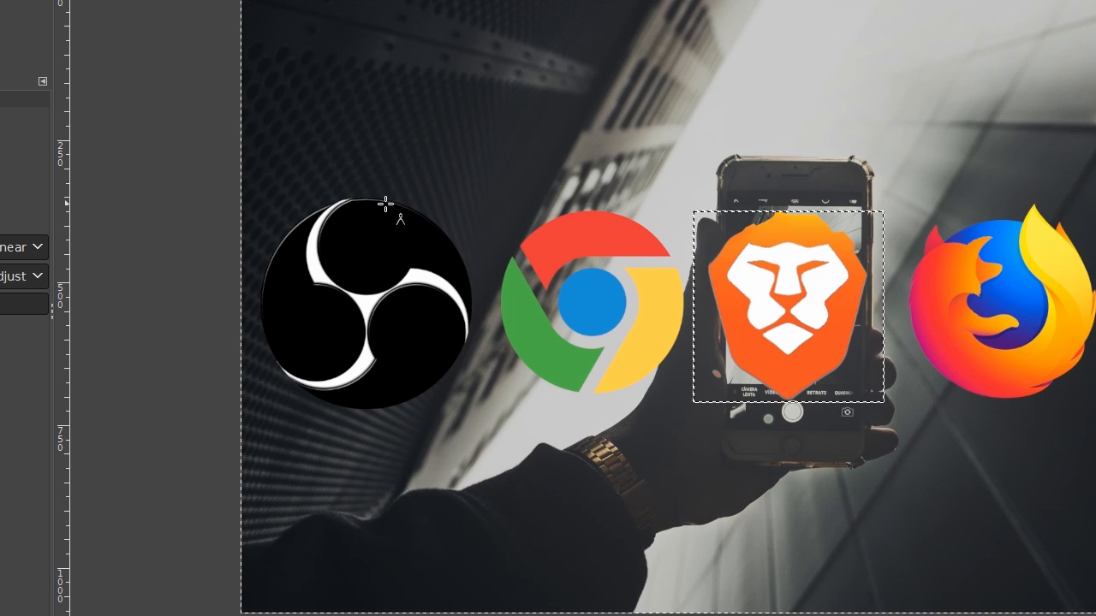
scroll(386, 200, "up", 1, "ctrl")
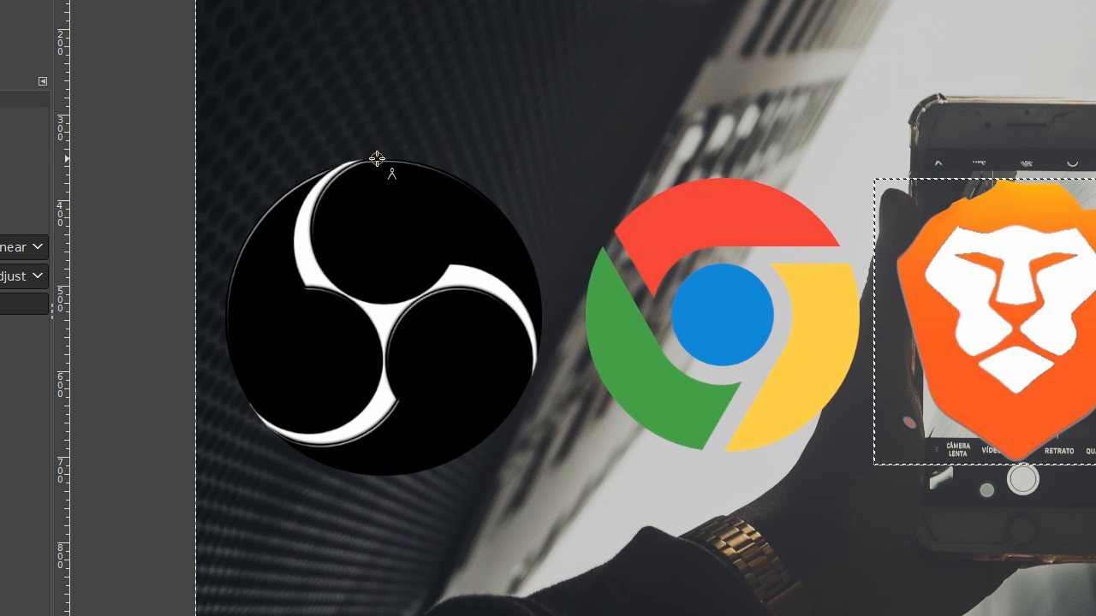
mouse_move(377, 159)
left_mouse_down()
mouse_move(399, 176)
mouse_move(430, 243)
mouse_move(387, 336)
mouse_move(353, 486)
mouse_move(356, 477)
left_mouse_up()
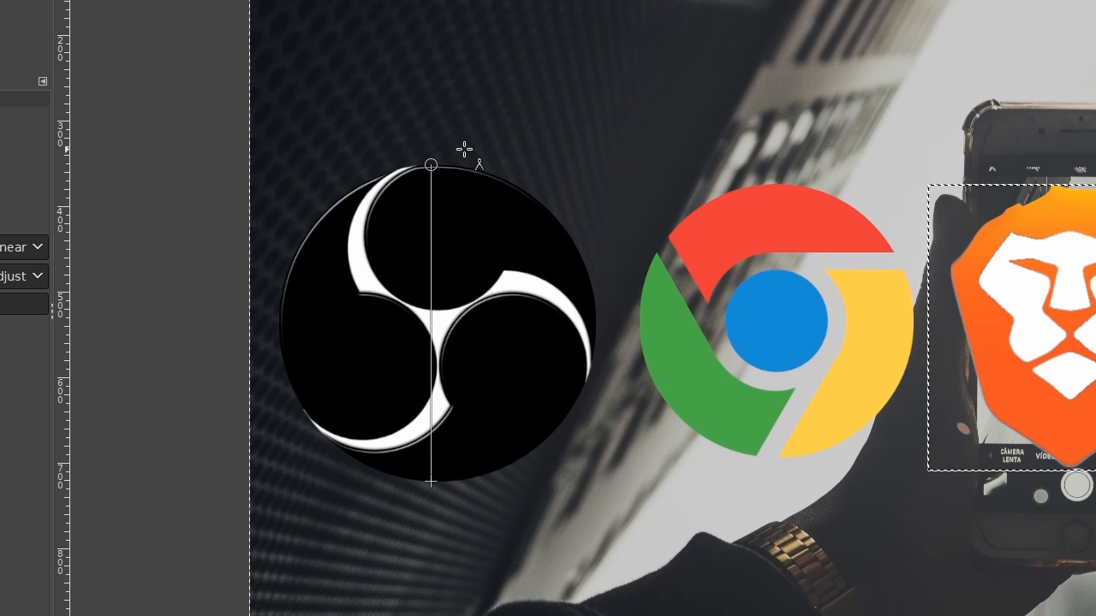
scroll(448, 151, "up", 1)
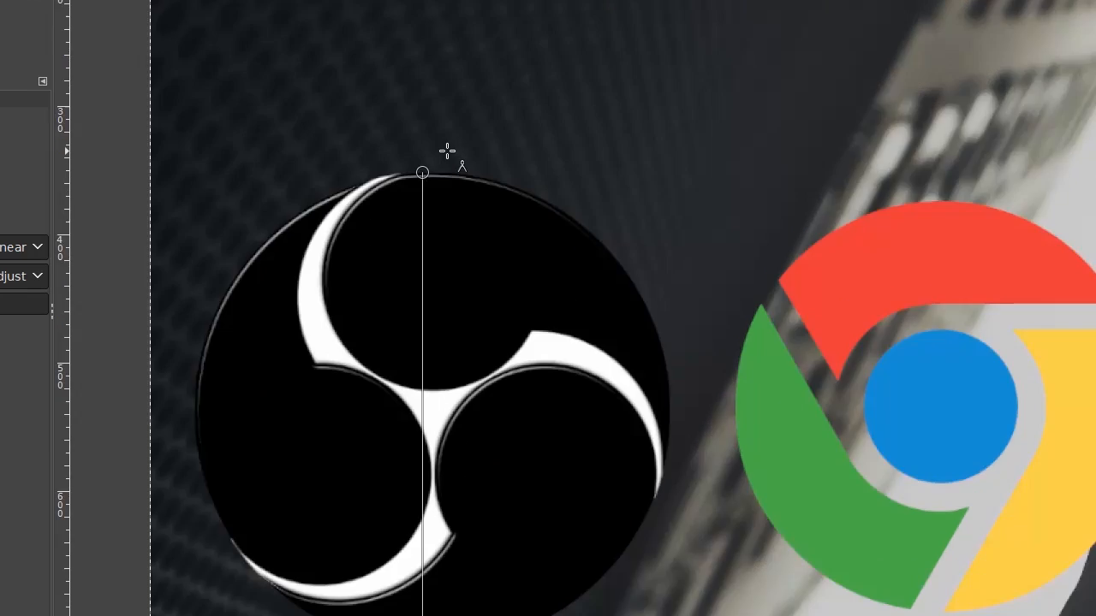
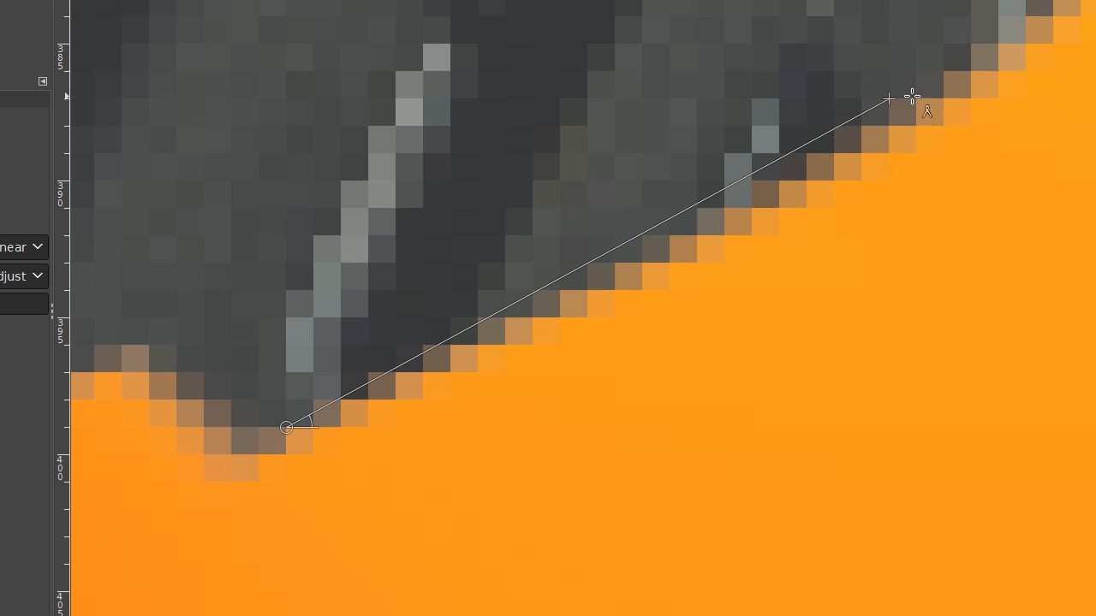
Measure the length and angle of the orange logo's slanted upper edge again, from its upper end to its lower end.
key("Escape")
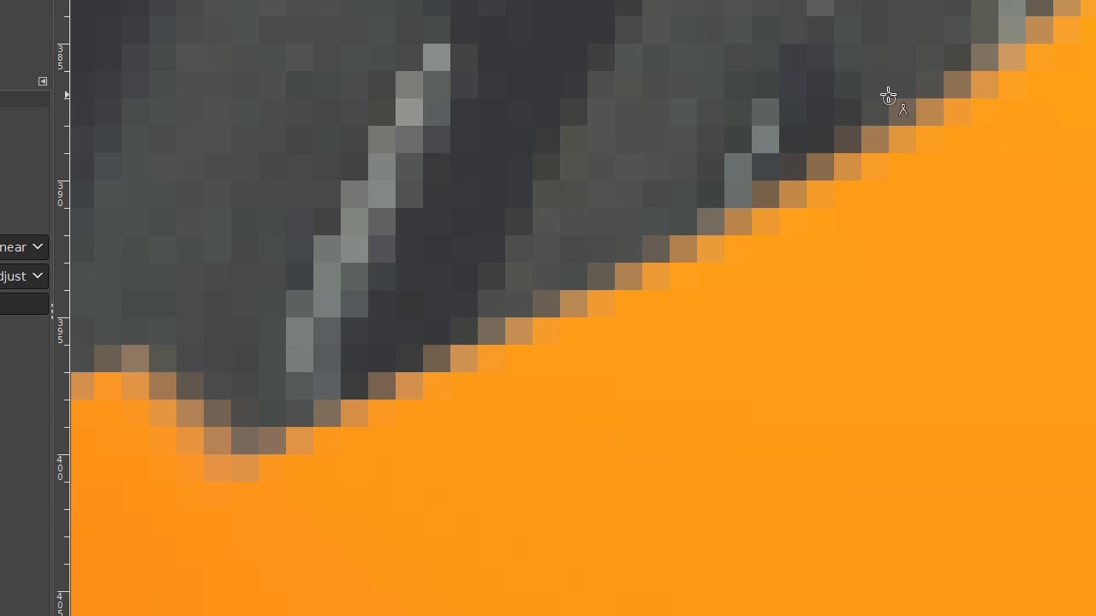
left_click_drag(888, 97, 286, 427)
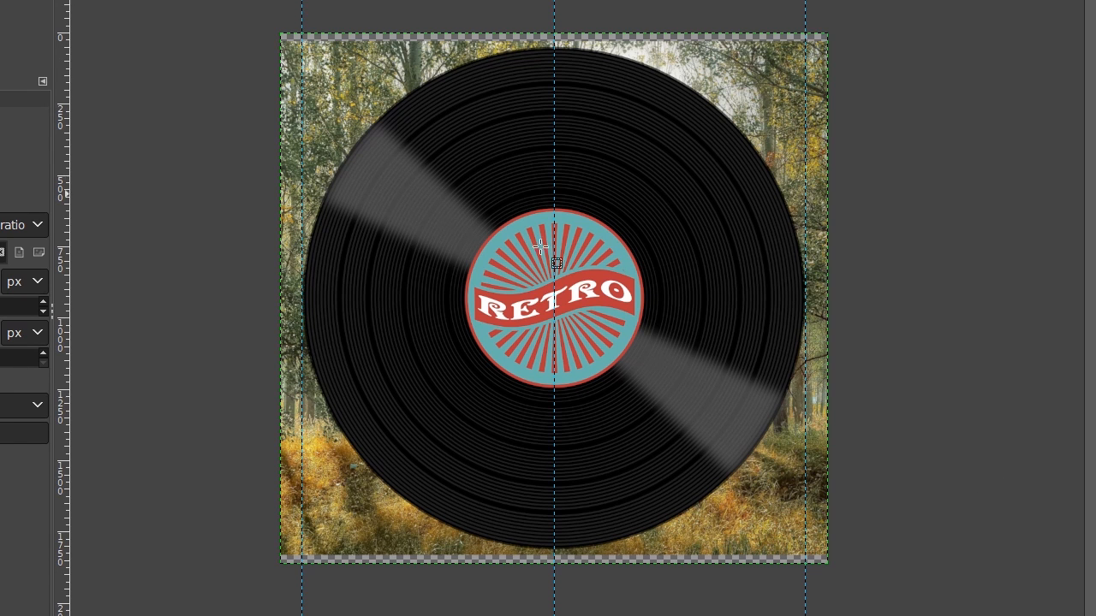
Create a new 1920 × 1862 px layer named Spiral in Normal mode in the vinyl record image.
key("shift+ctrl+n")
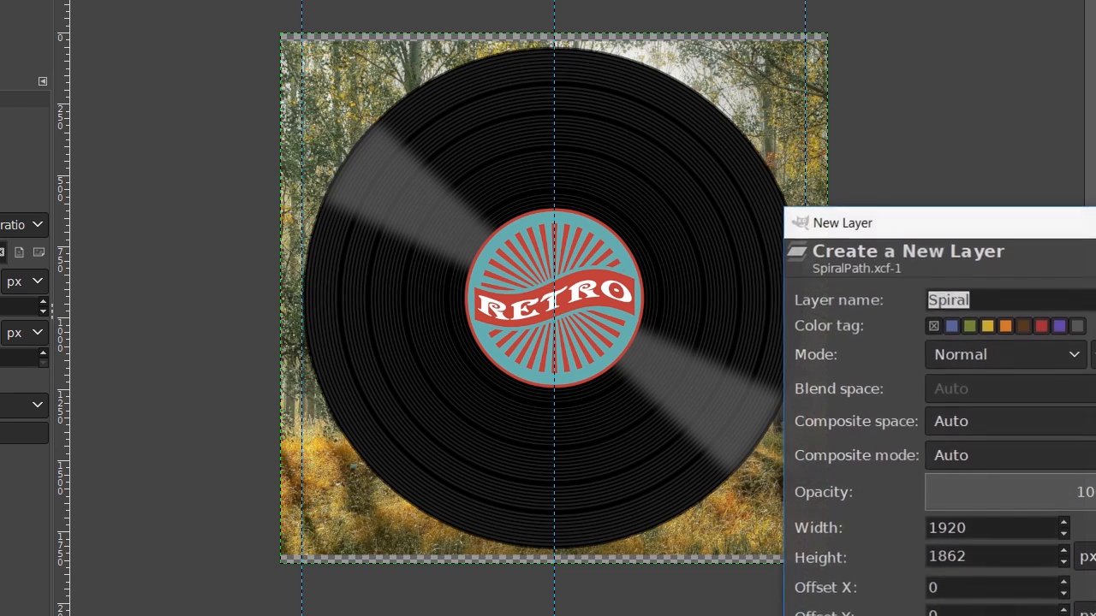
key("Return")
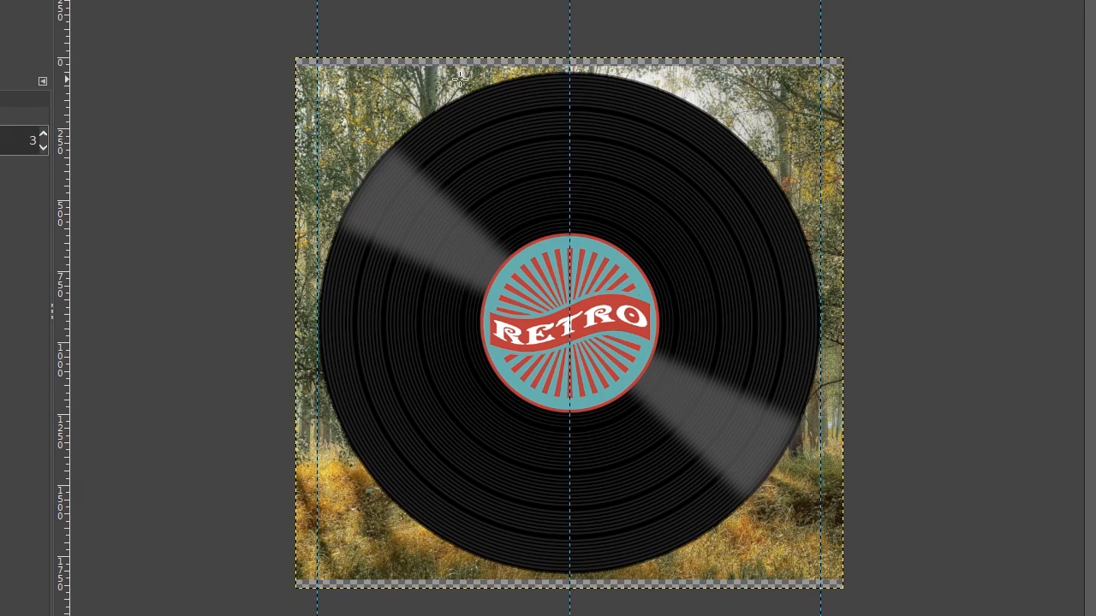
Add a horizontal guide at position 50 along the record's top edge.
scroll(385, 79, "up", 2)
left_click_drag(1027, 410, 991, 380)
scroll(989, 375, "down", 1)
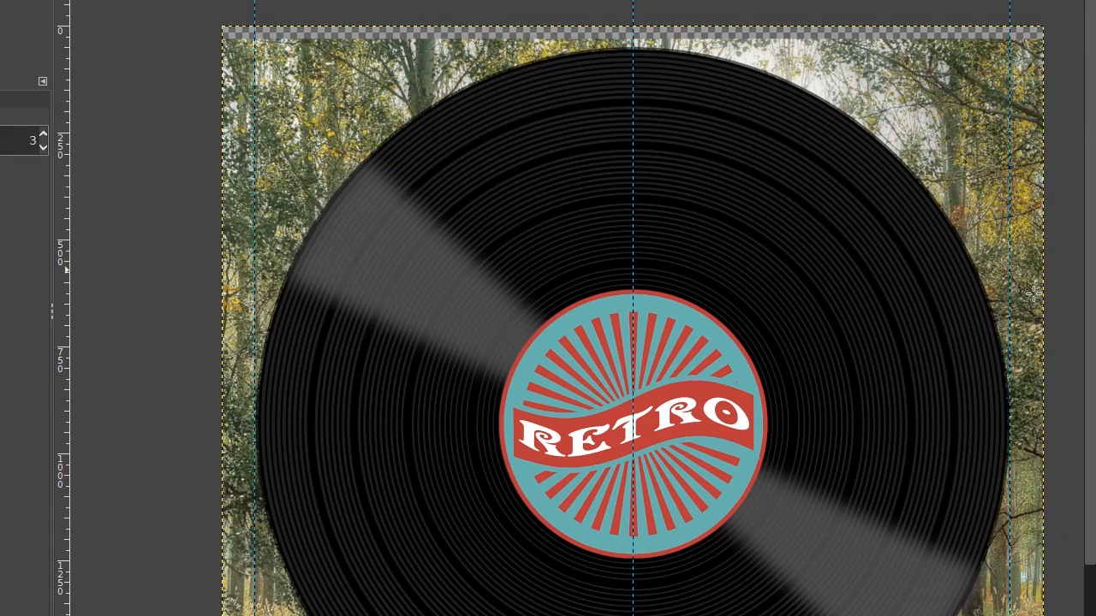
left_click_drag(968, 287, 829, 180)
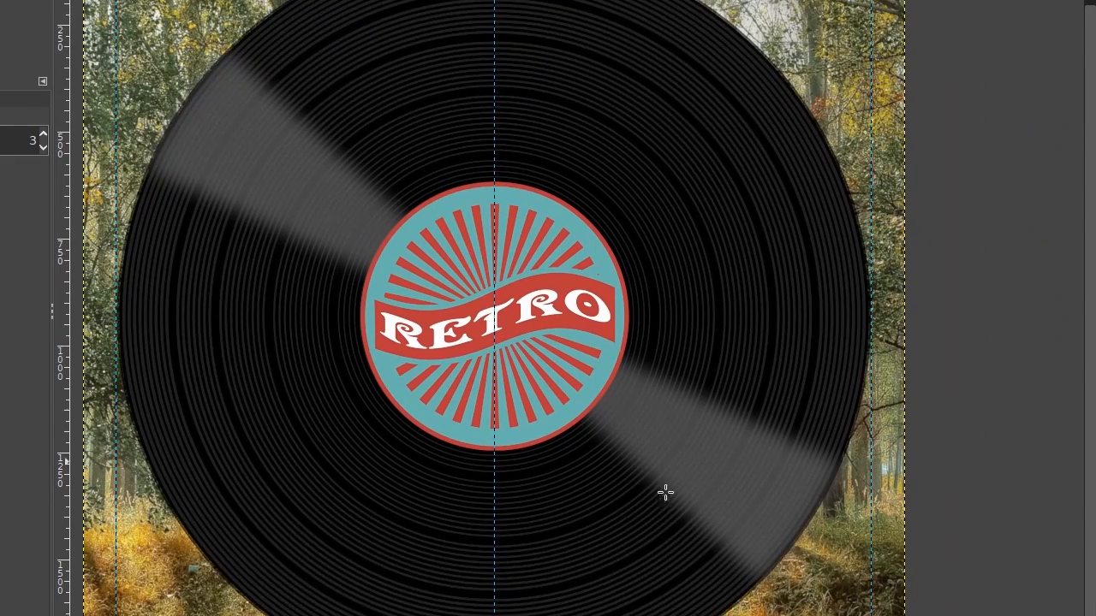
left_click_drag(525, 228, 707, 455)
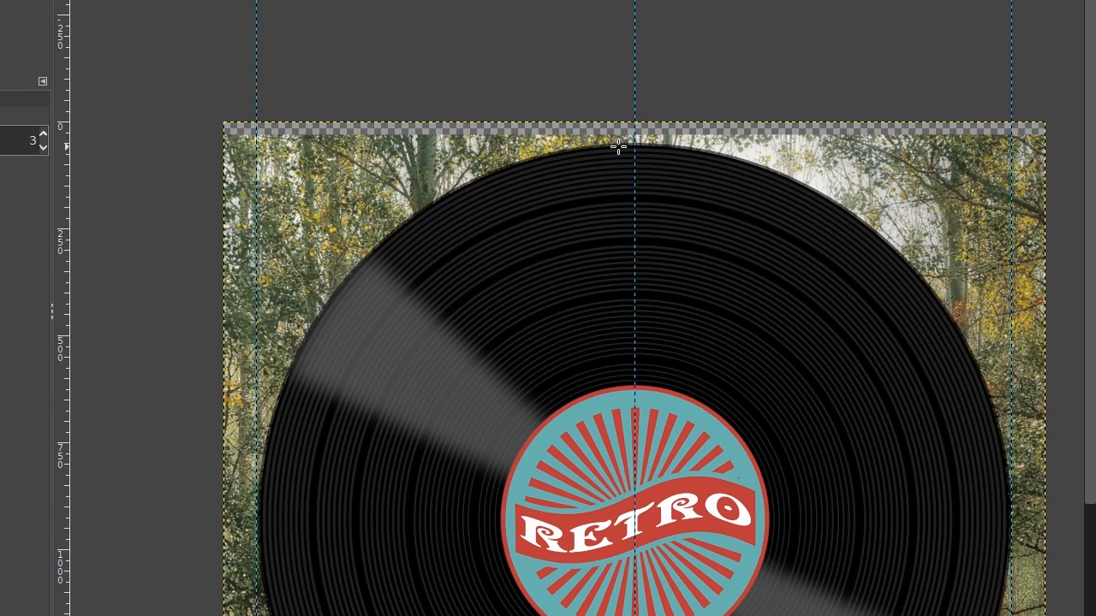
key("alt+i")
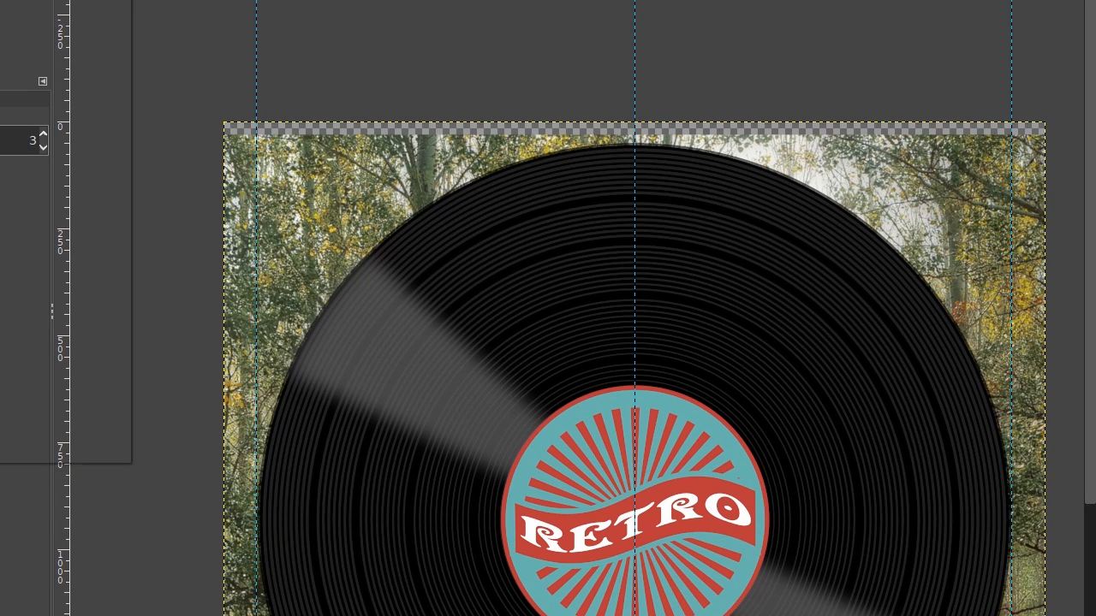
mouse_move(111, 363)
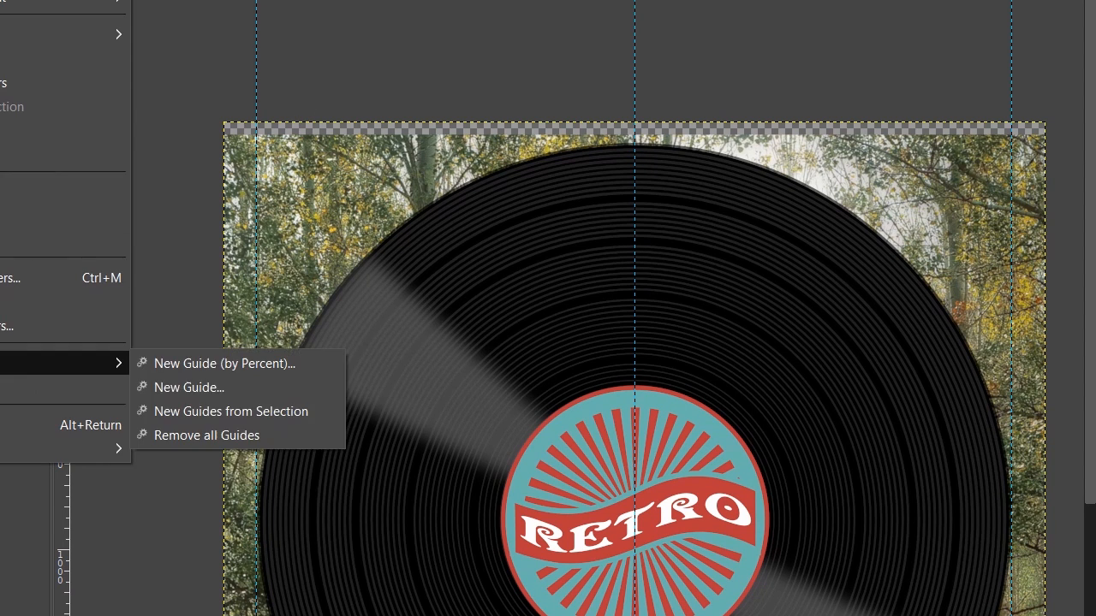
left_click(200, 381)
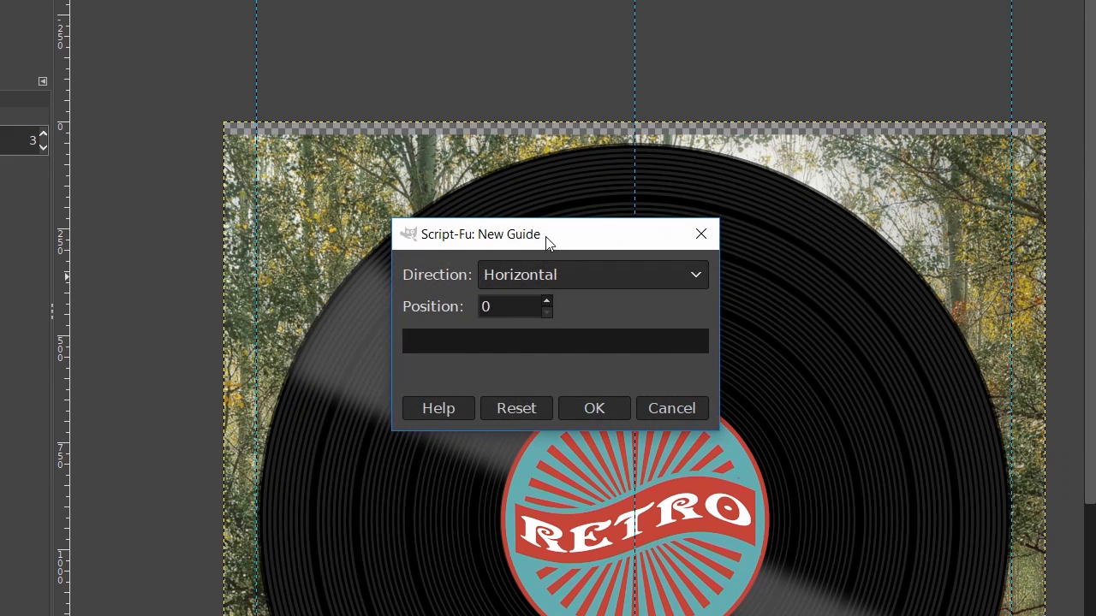
left_click_drag(548, 243, 527, 367)
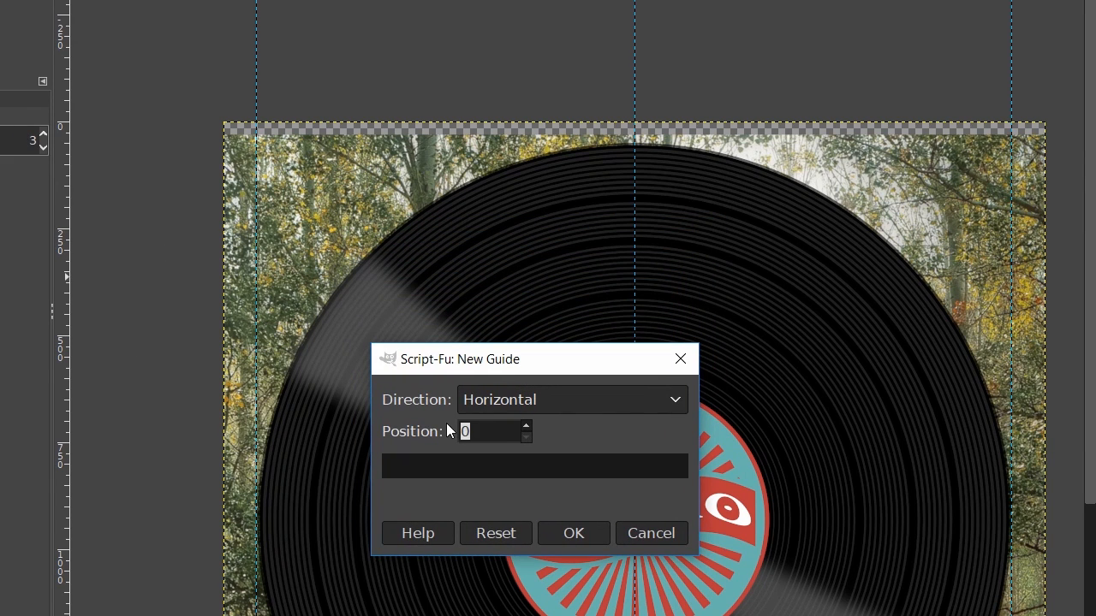
type("50")
left_click(575, 540)
scroll(630, 146, "up", 4)
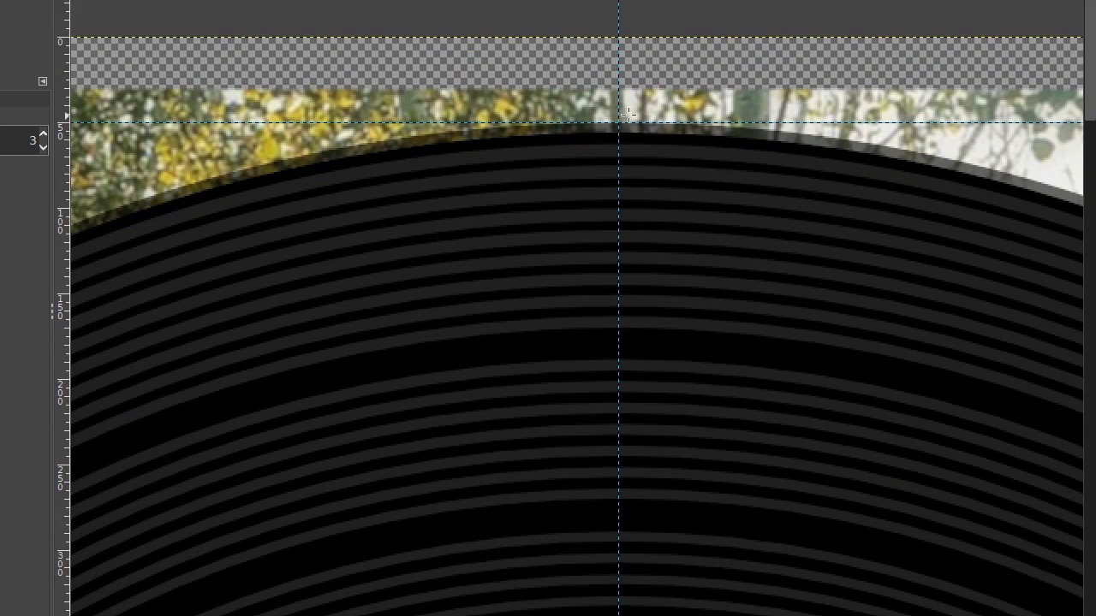
Add a second horizontal guide at position 1800 near the record's bottom edge.
scroll(653, 190, "down", 2)
scroll(704, 376, "down", 4)
scroll(700, 406, "down", 5)
left_click_drag(717, 479, 710, 267)
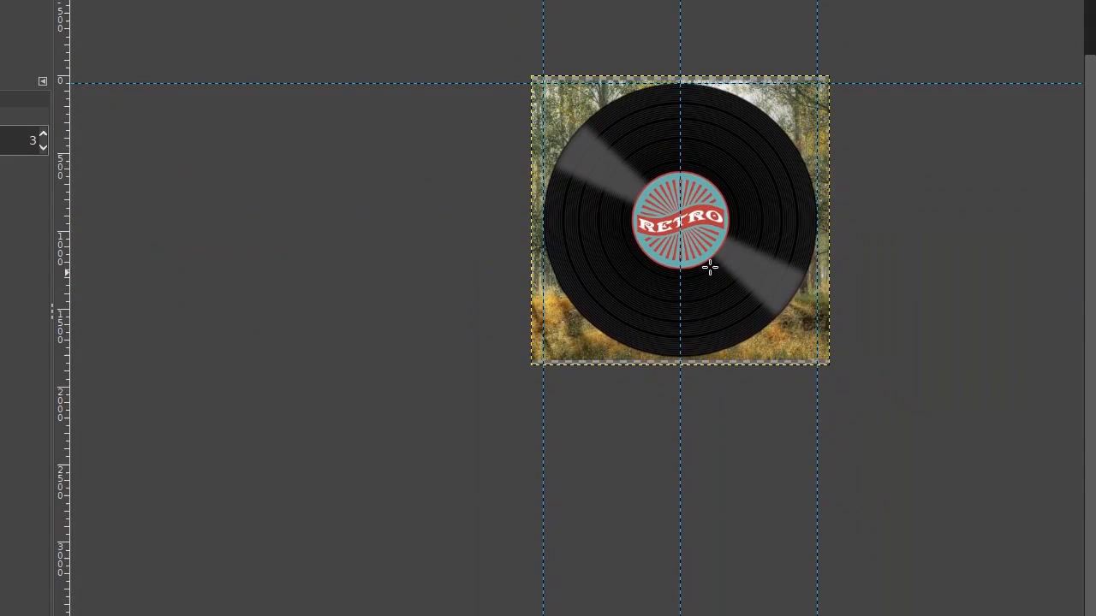
scroll(721, 354, "up", 5)
scroll(720, 353, "up", 1)
left_click_drag(477, 337, 910, 330)
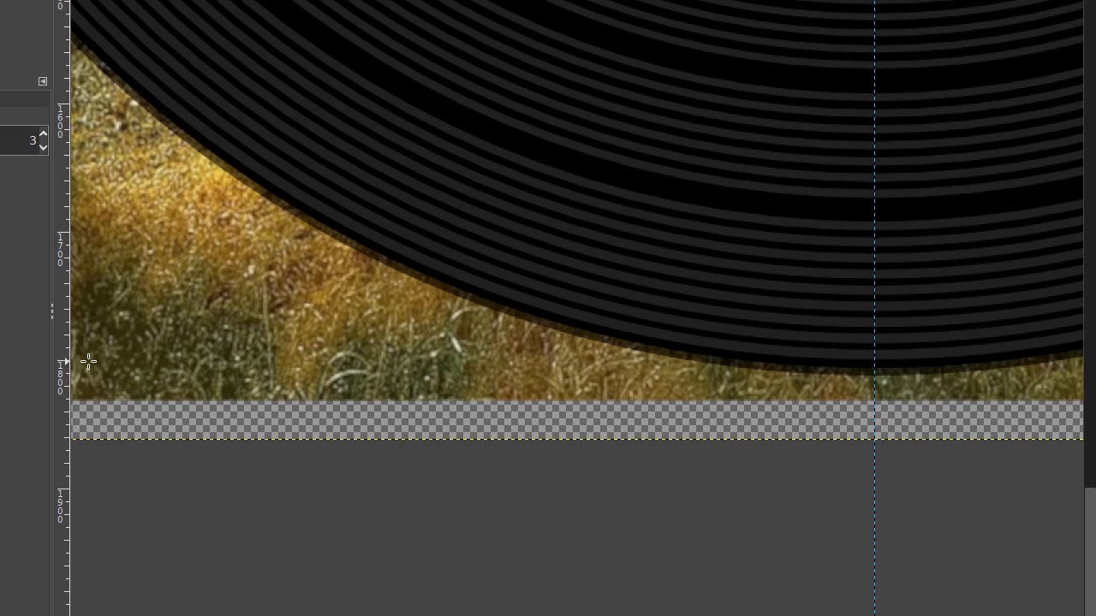
left_click(0, 0)
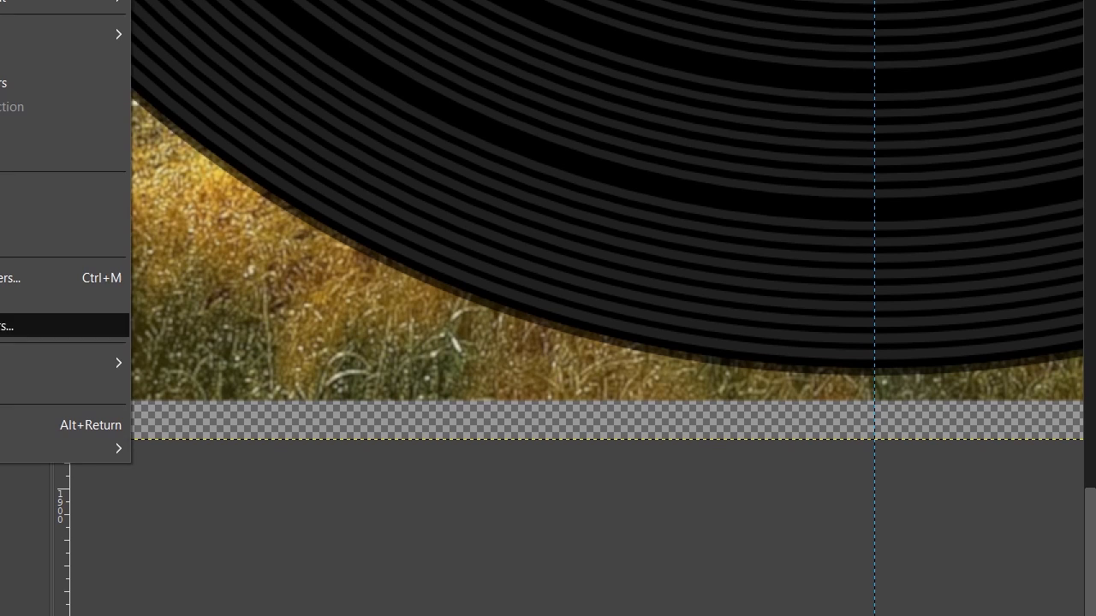
mouse_move(8, 363)
left_click(217, 387)
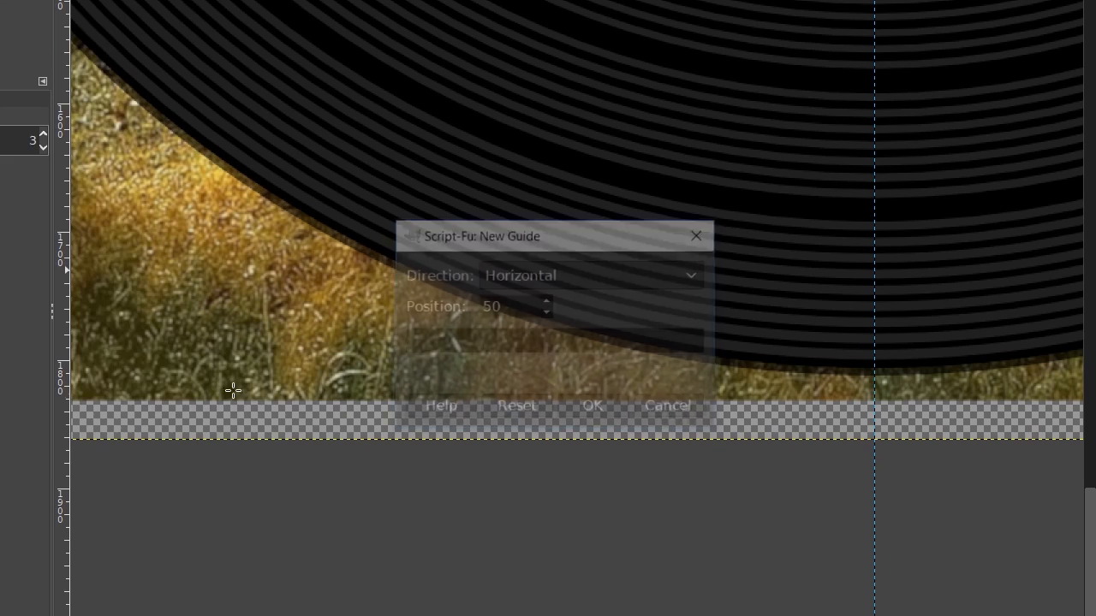
left_click_drag(505, 306, 350, 301)
type("1800")
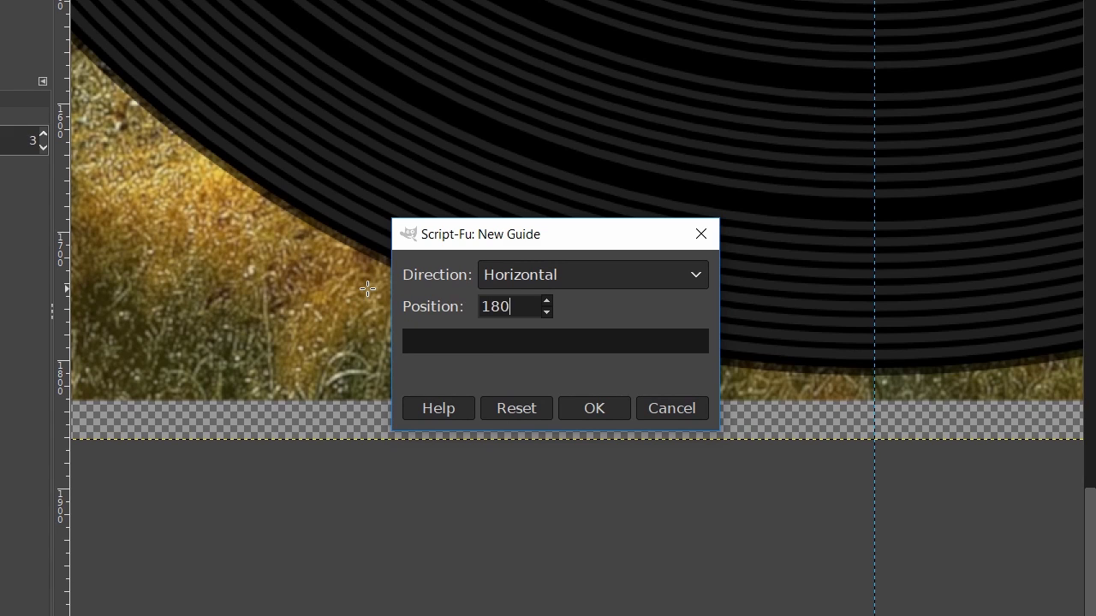
key("Return")
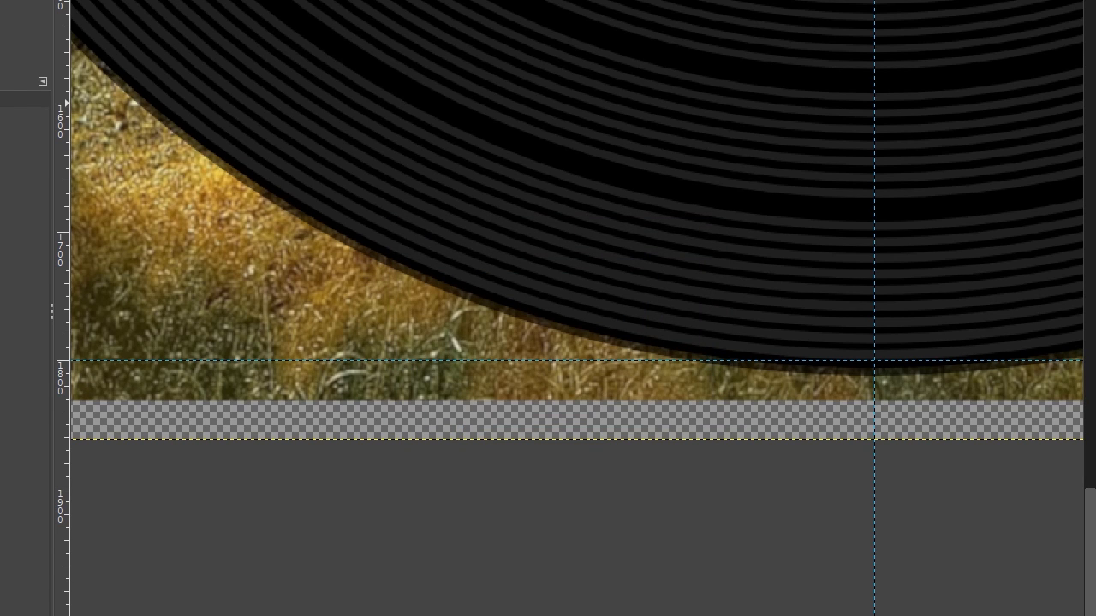
Move the lower horizontal guide slightly down so it touches the record's bottom edge.
left_click_drag(808, 338, 699, 336)
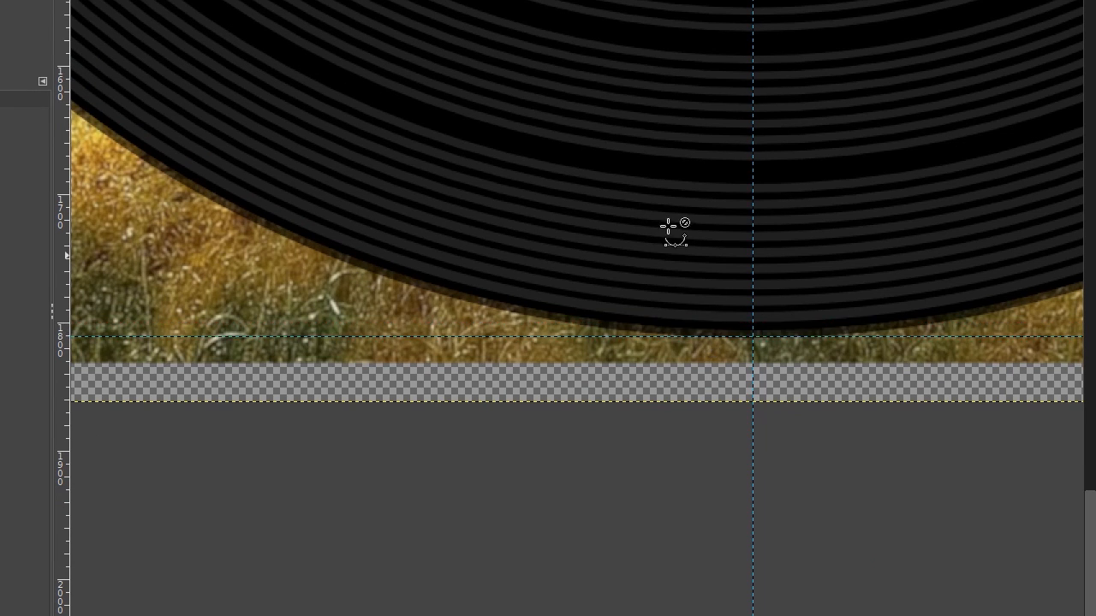
scroll(665, 242, "down", 5)
left_click_drag(663, 178, 733, 419)
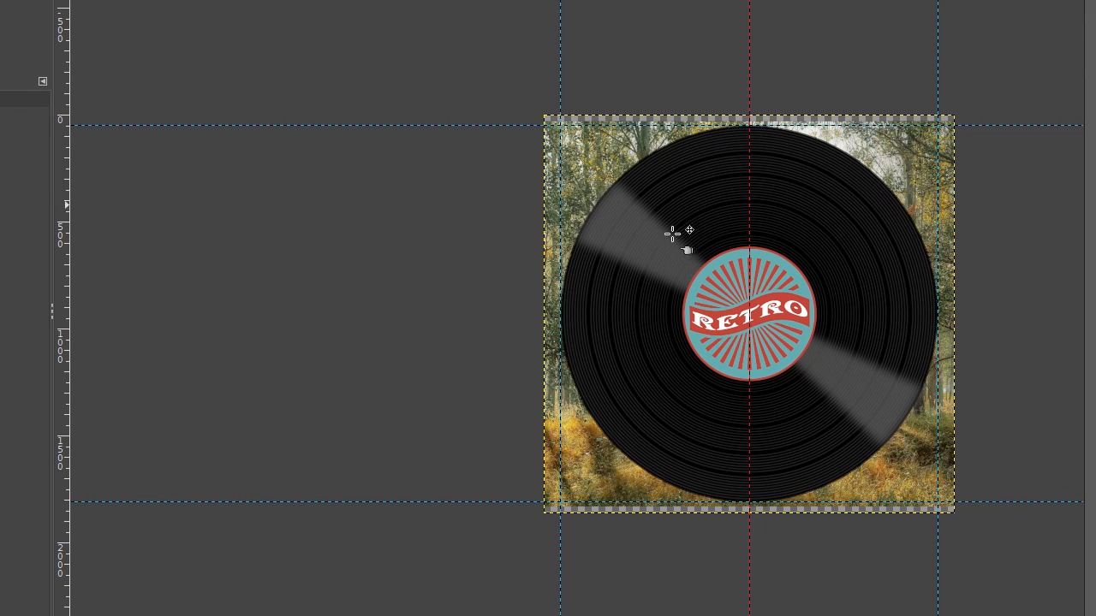
Turn on snapping to guides for the vinyl record image.
key("shift+c")
left_click_drag(853, 245, 744, 220)
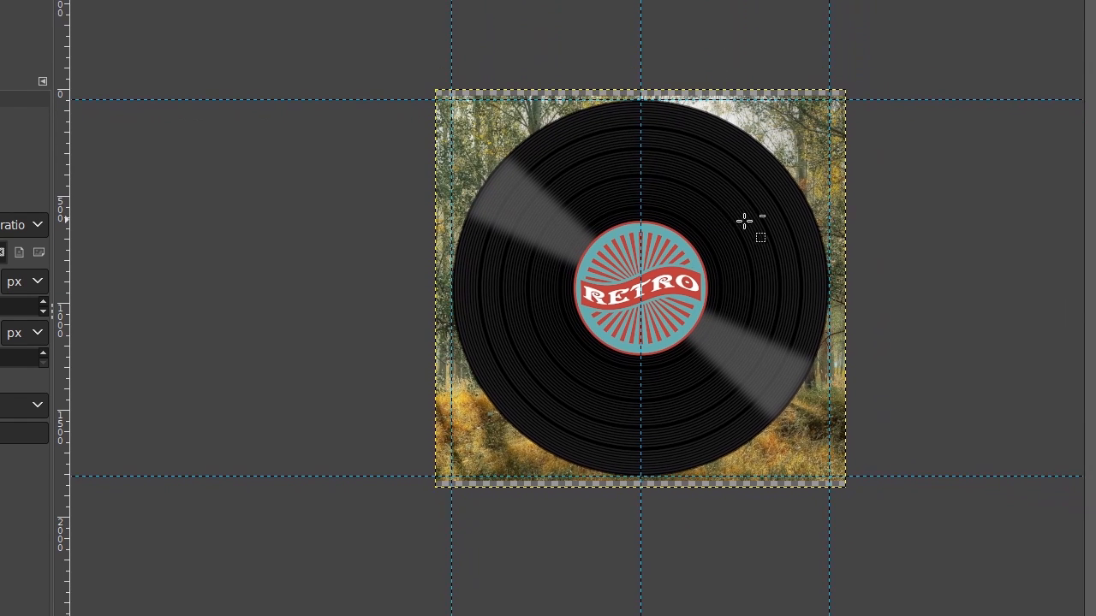
scroll(736, 218, "up", 1)
left_click(0, 0)
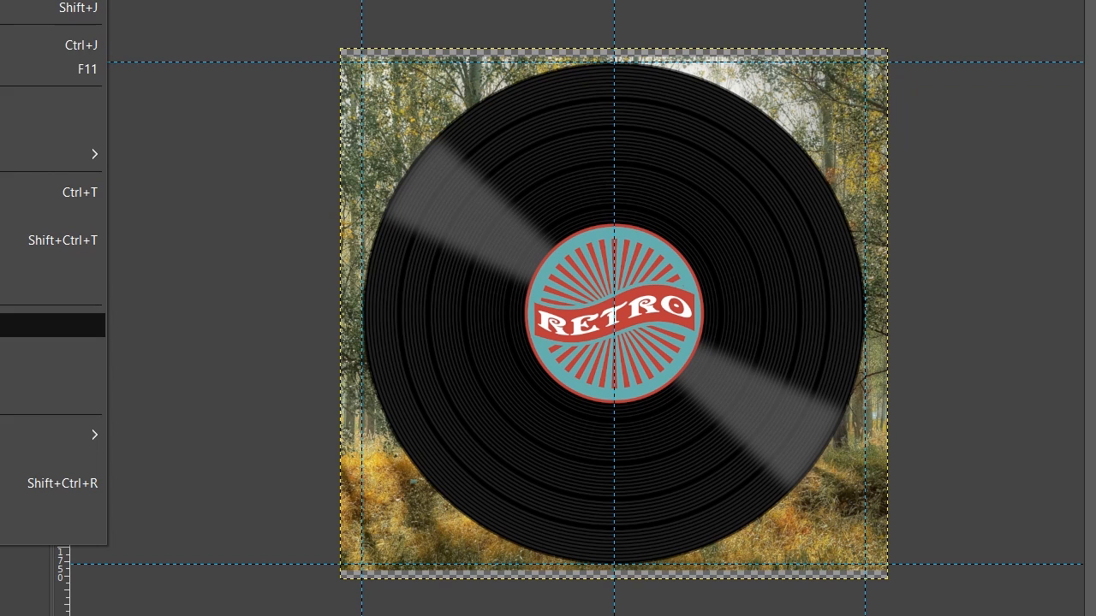
left_click(0, 0)
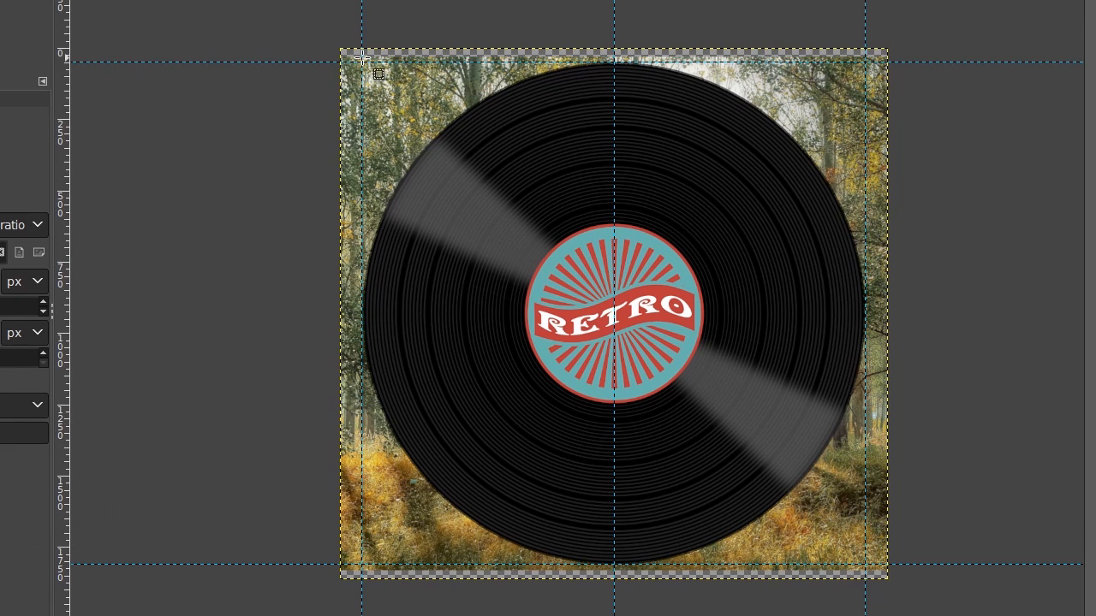
Select the rectangle over the record's left half, bounded by the guides, and fill it with dark blue.
left_click_drag(361, 62, 607, 557)
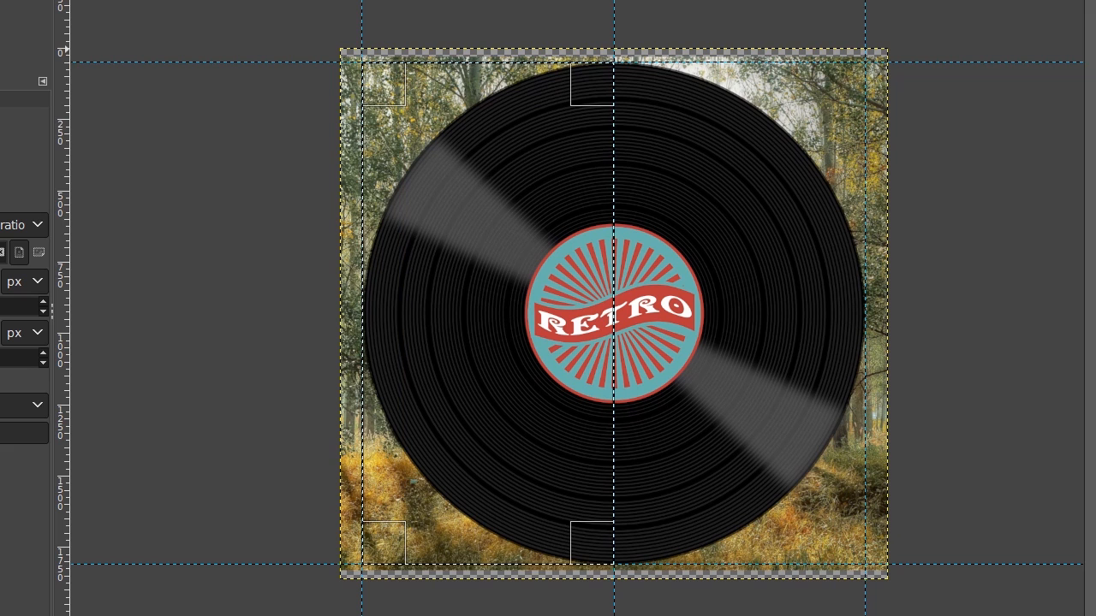
key("shift+b")
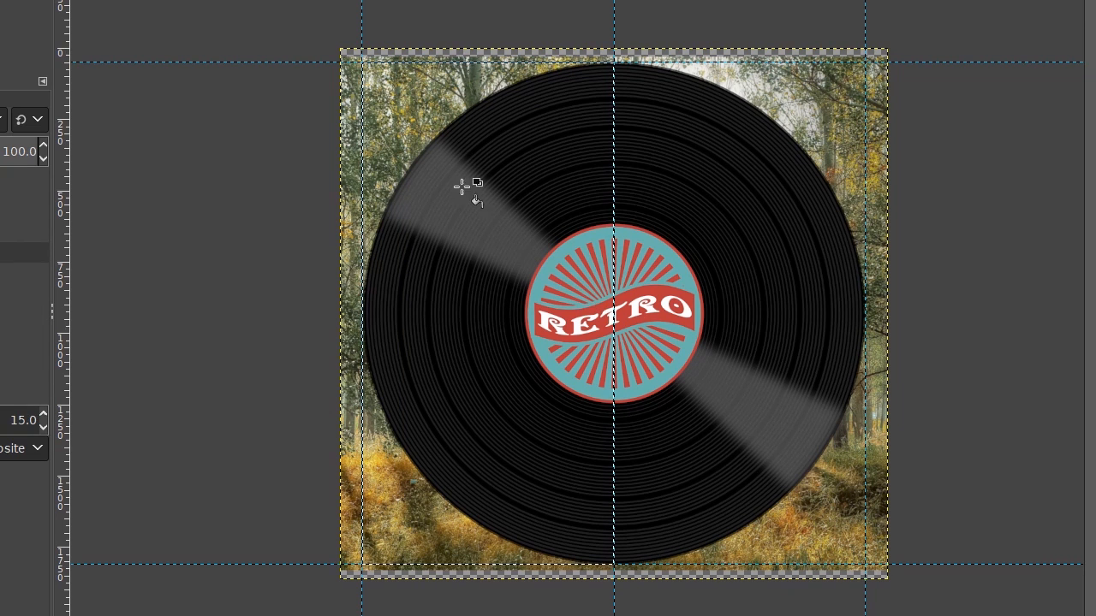
left_click(531, 210)
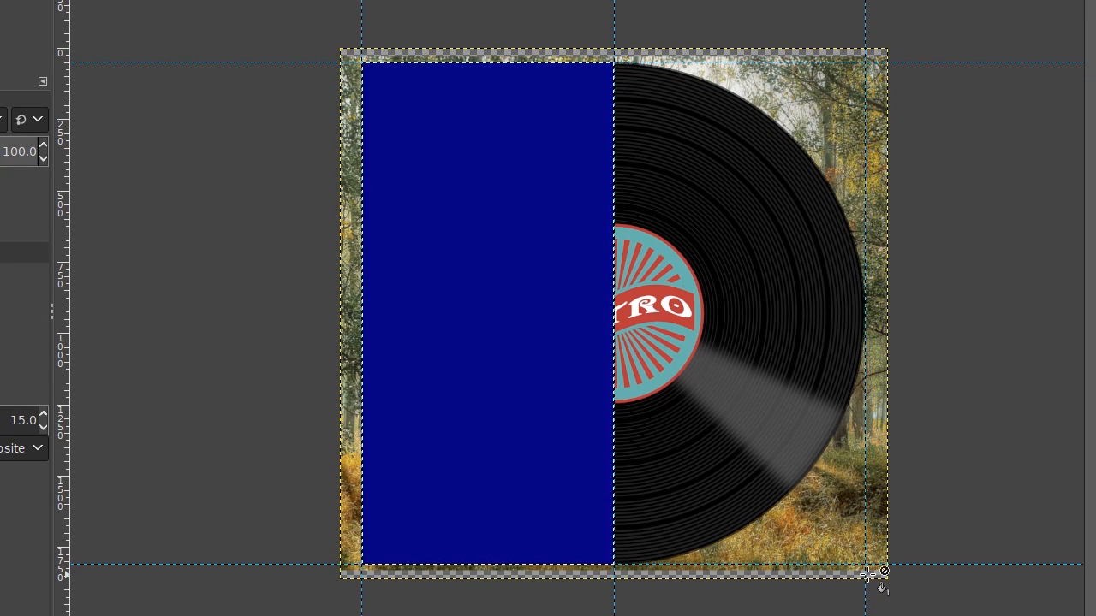
key("r")
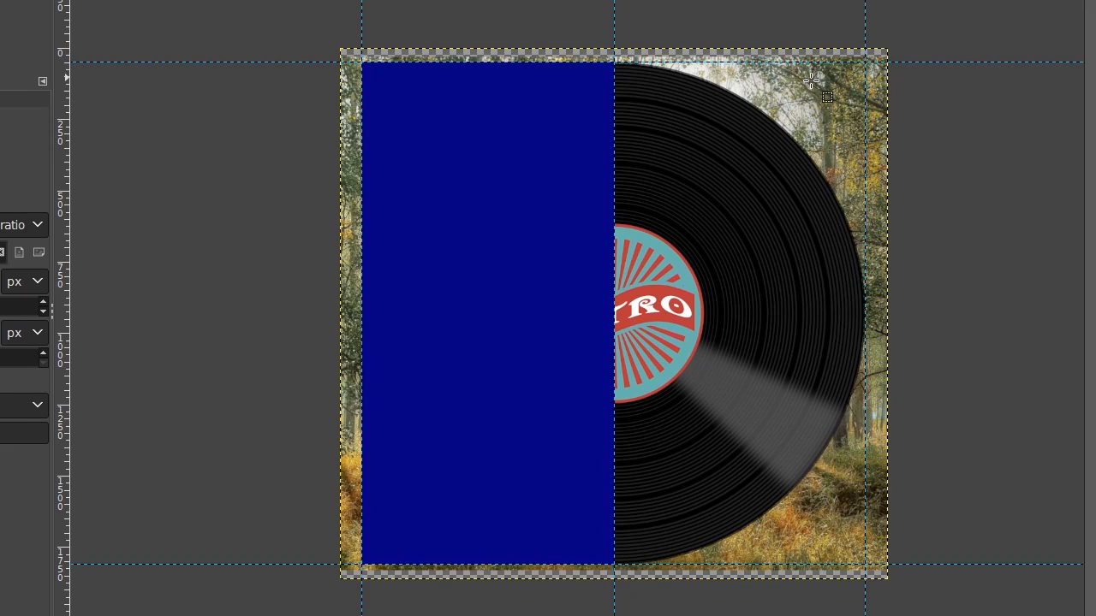
Select the rectangle over the record's right half, bounded by the guides, and fill it with dark red.
left_click_drag(625, 65, 710, 565)
key("shift+b")
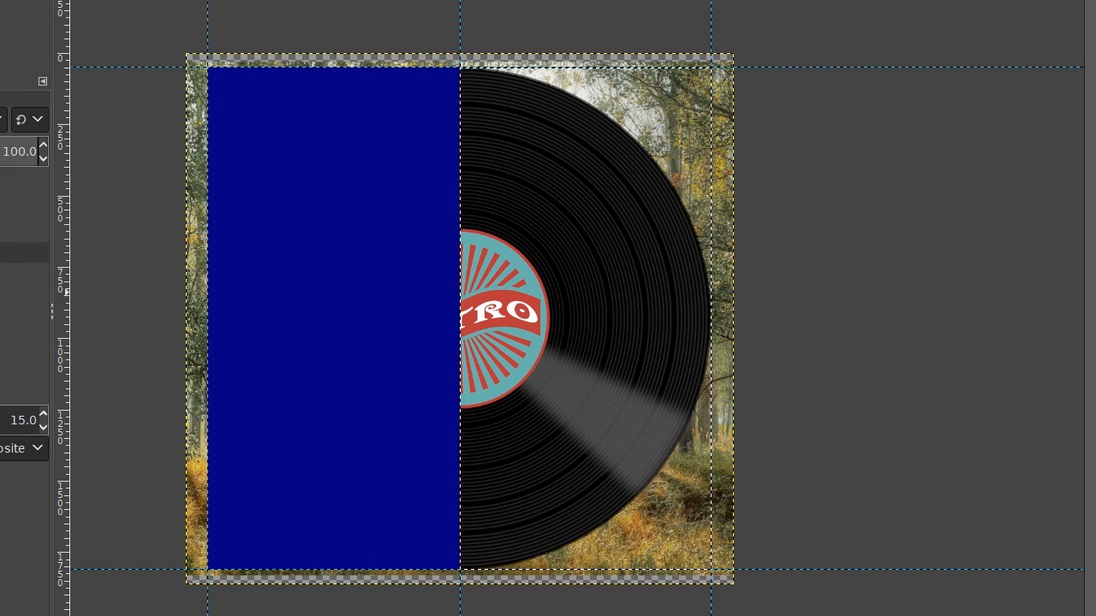
left_click(592, 177)
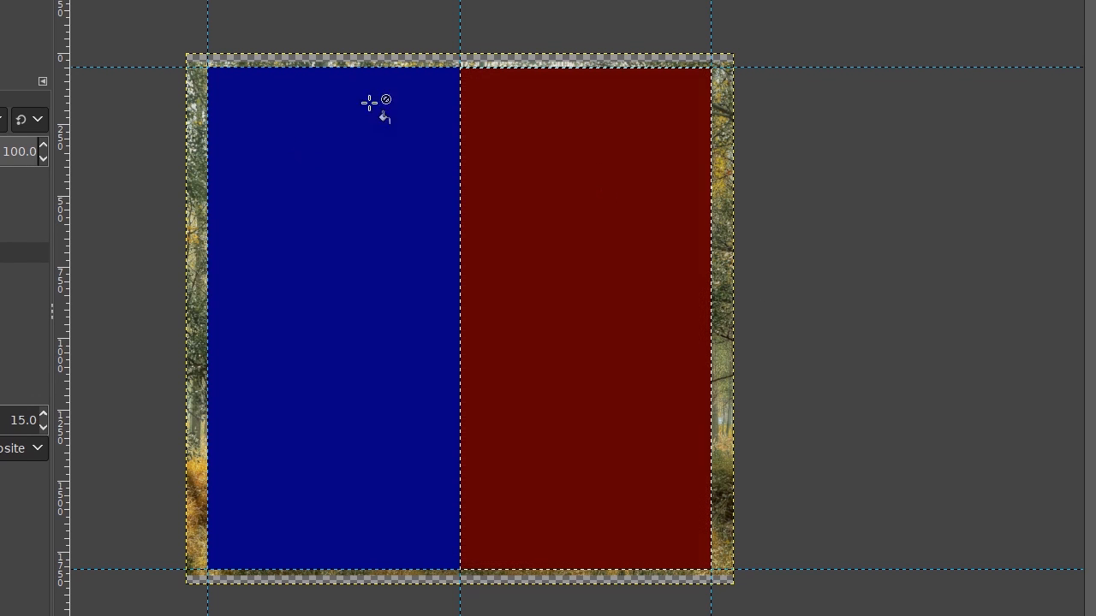
Select the whole blue and red square bounded by the outer guides.
key("r")
left_click(878, 157)
left_click_drag(710, 161, 867, 163)
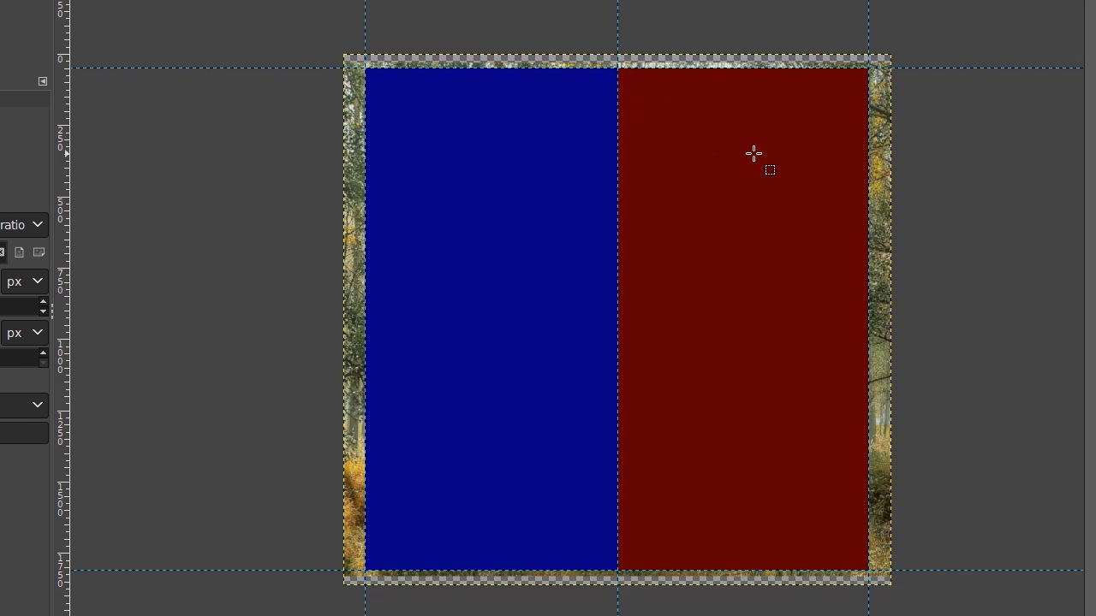
left_click_drag(752, 153, 669, 147)
key("o")
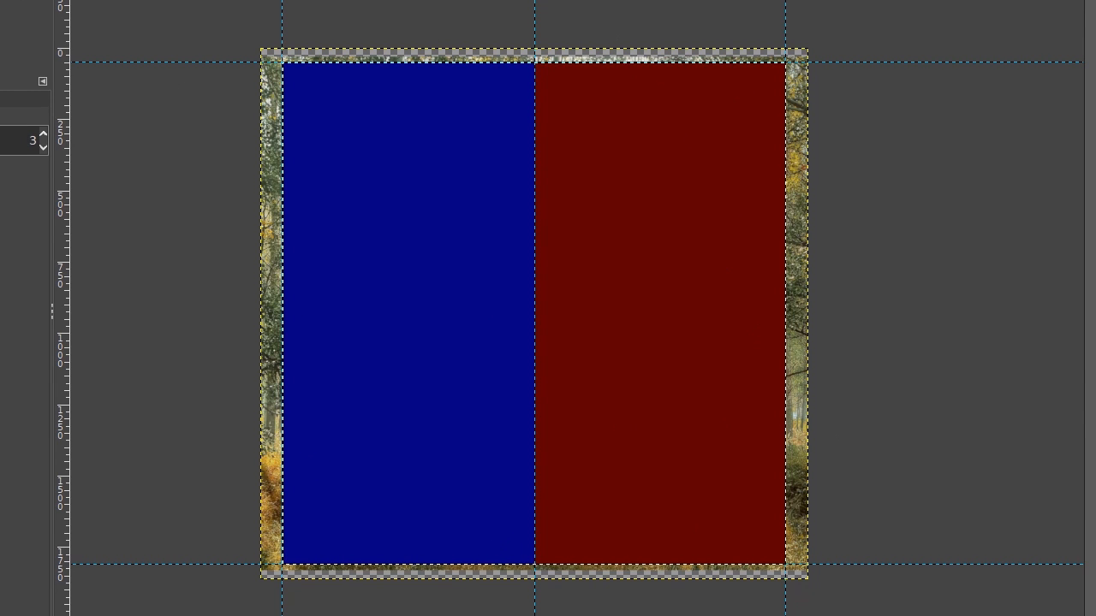
Apply Whirl and Pinch with radius 2 to the selected square, turning the two colors into a tightly wound spiral.
key("alt+r")
mouse_move(171, 65)
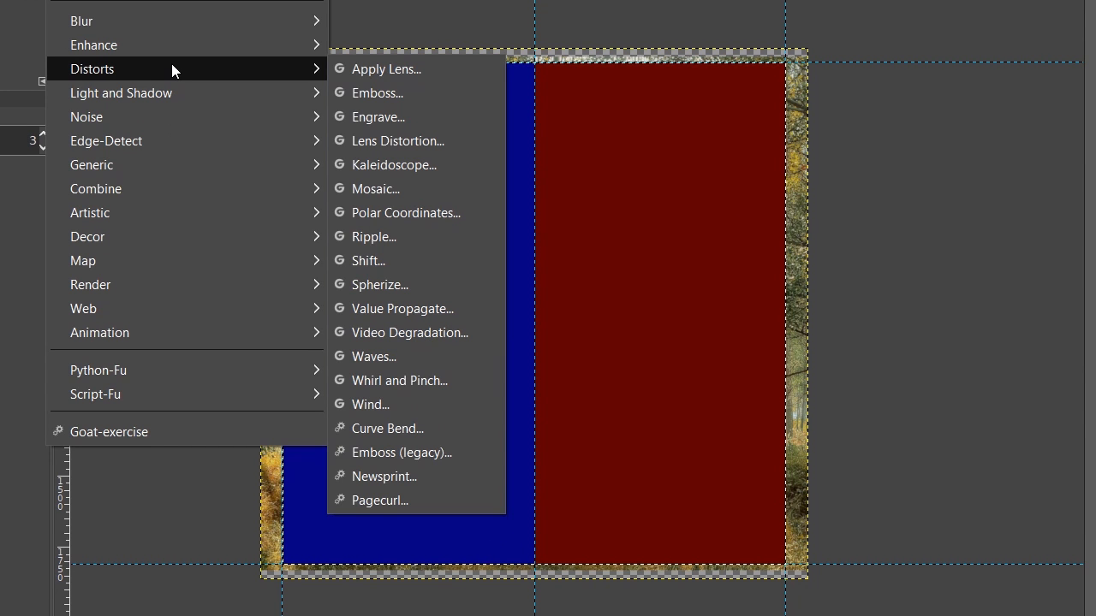
left_click(449, 381)
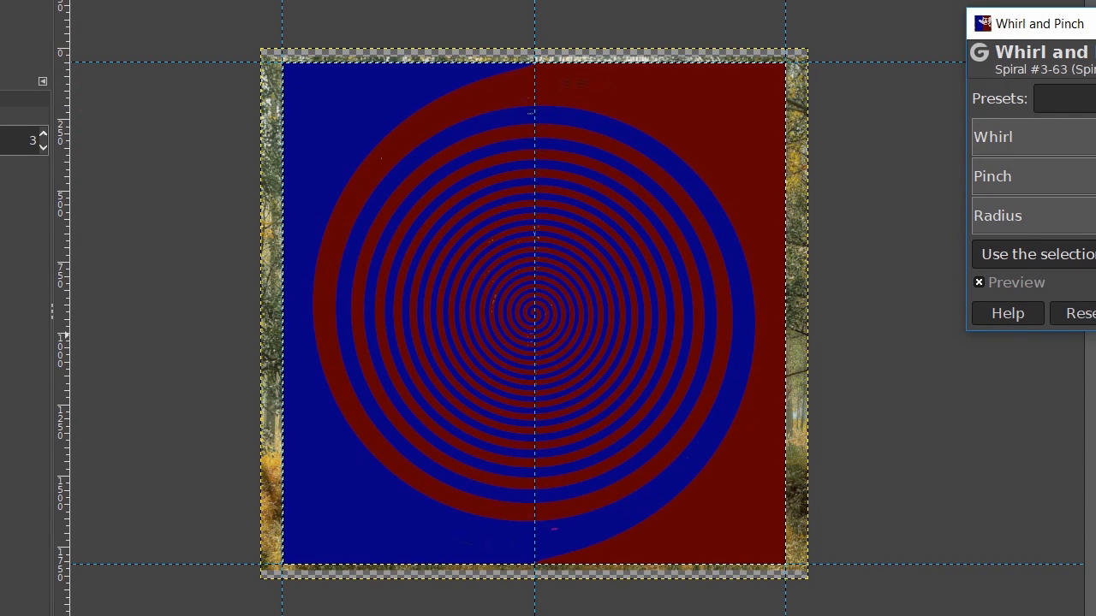
left_click_drag(1027, 23, 881, 0)
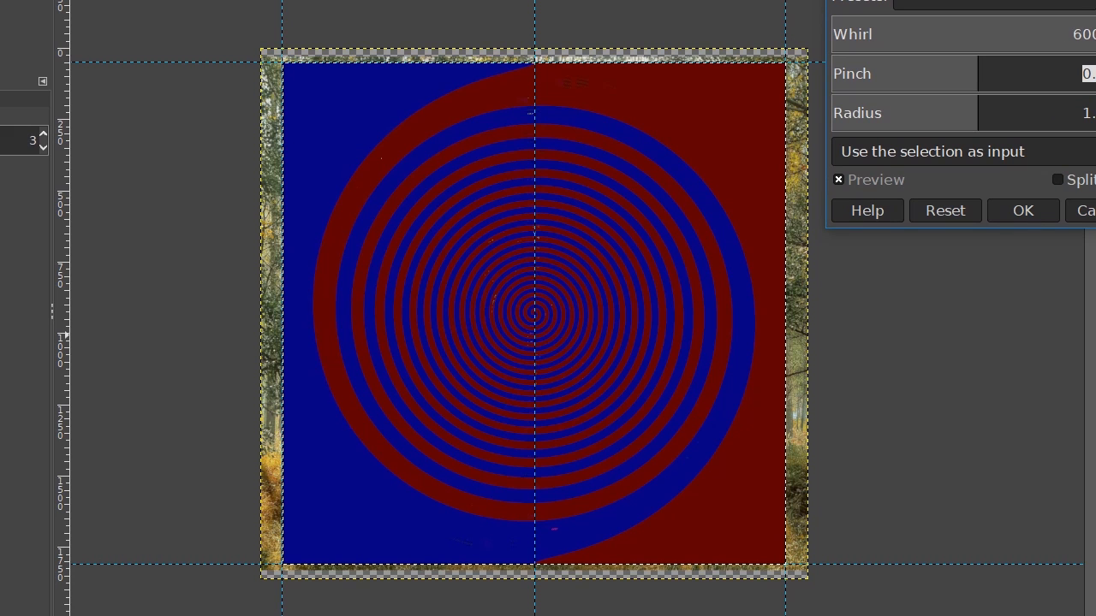
key("Return")
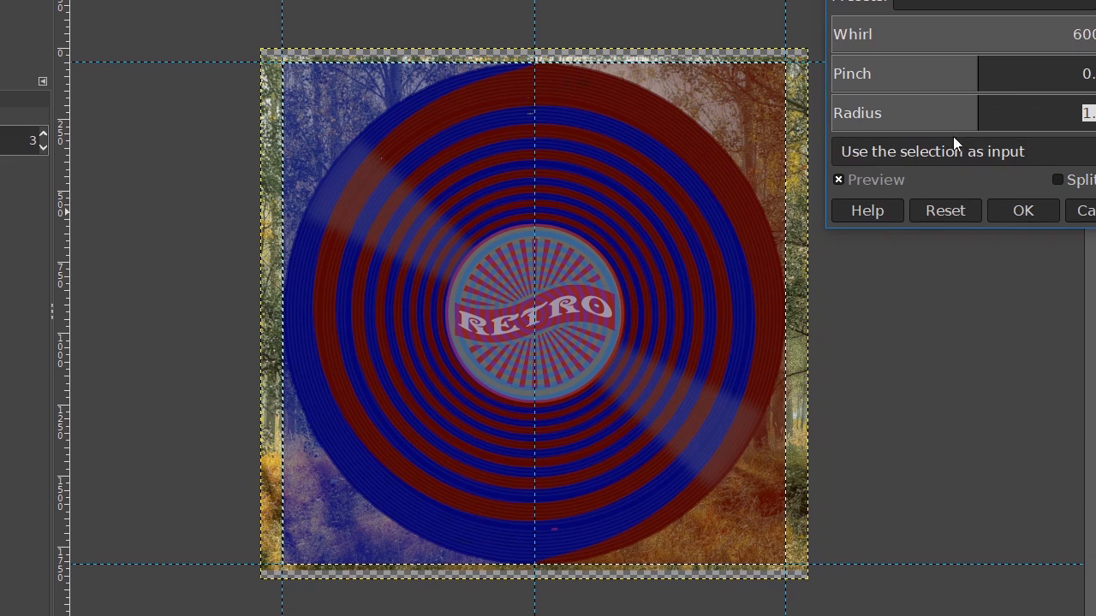
type("2")
key("Return")
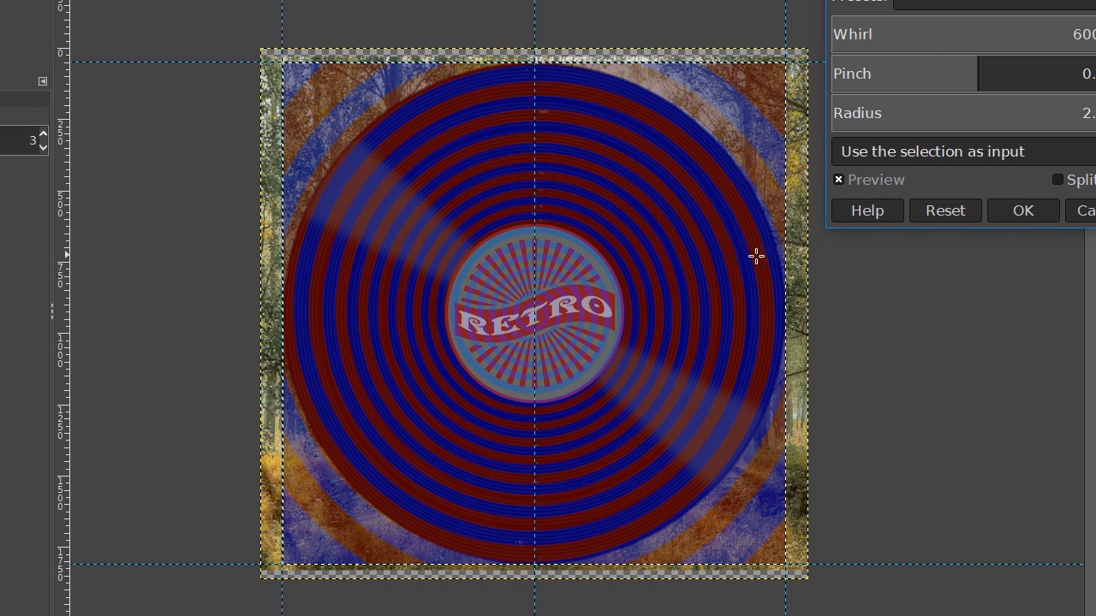
left_click(1028, 210)
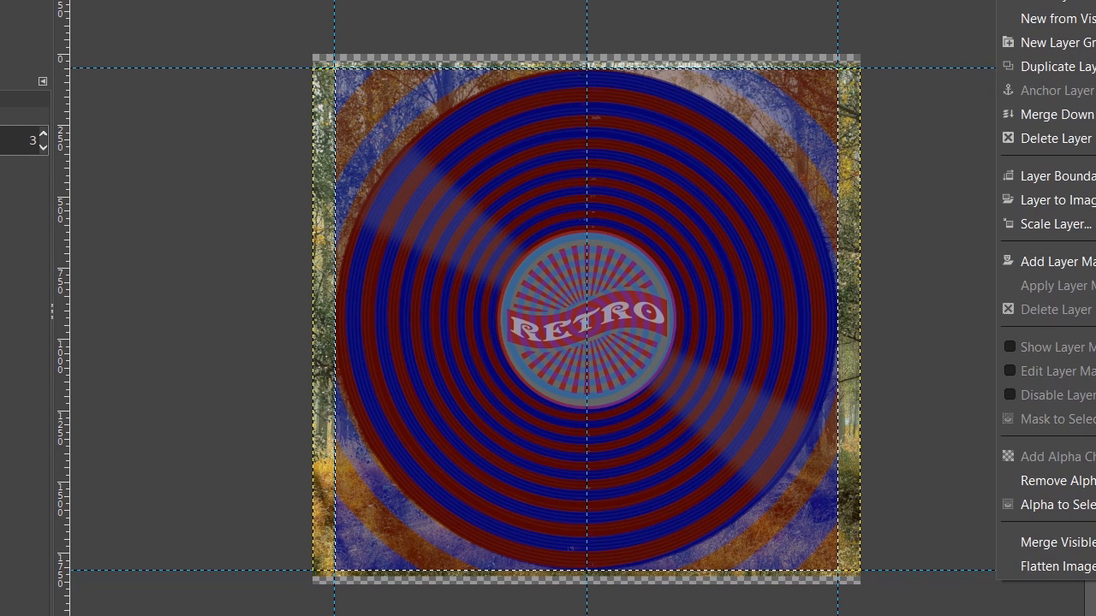
Select the record's outline from its layer's alpha and add a mask to the spiral layer initialized from that selection.
left_click(1087, 505)
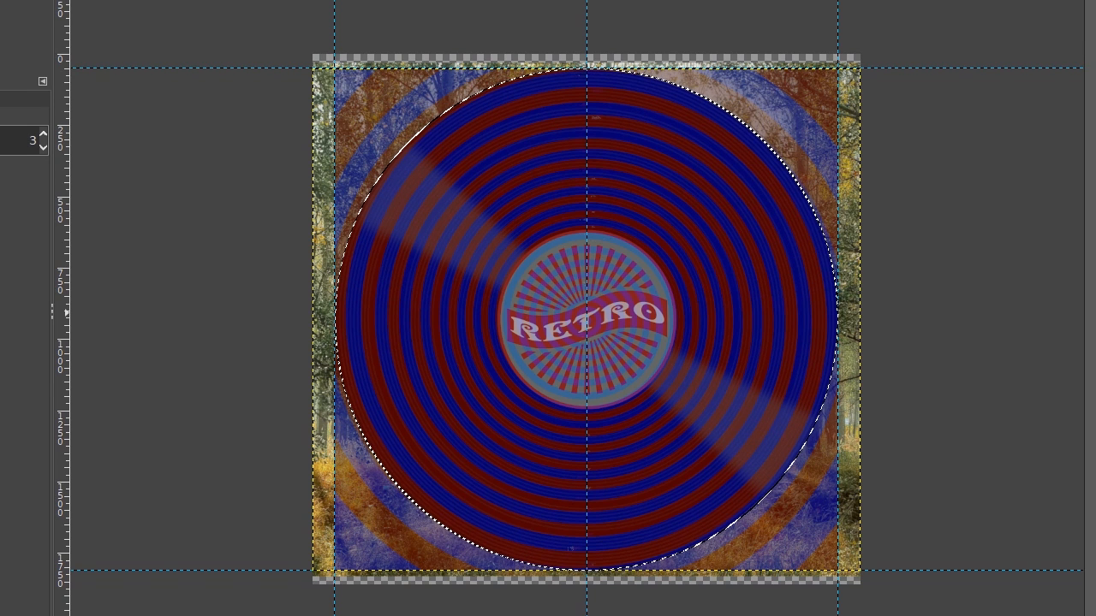
right_click(1094, 342)
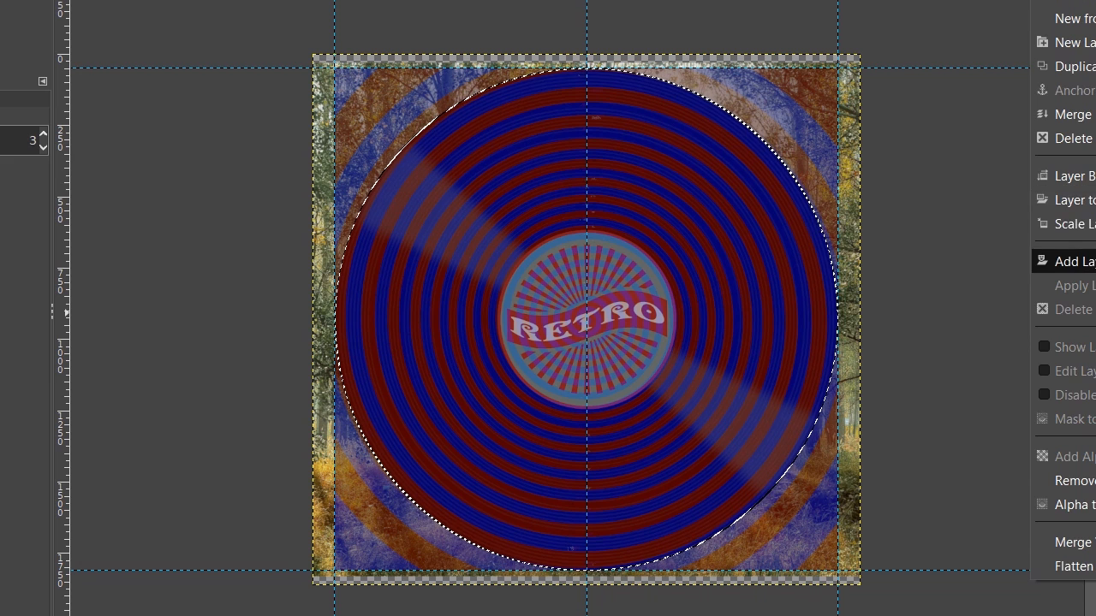
left_click(1076, 261)
left_click_drag(1083, 128, 895, 106)
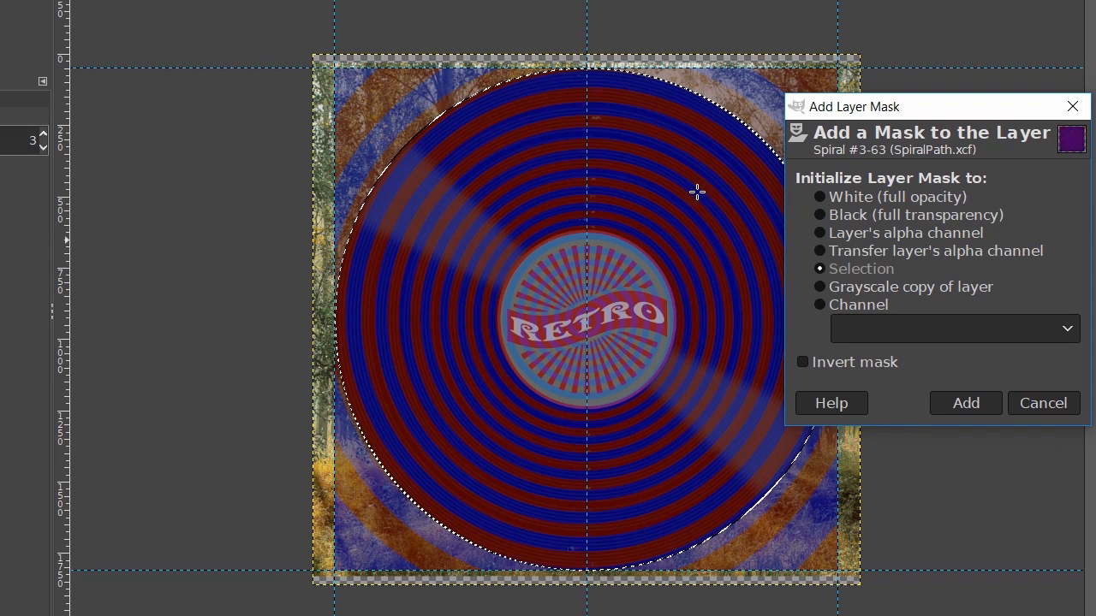
left_click(979, 403)
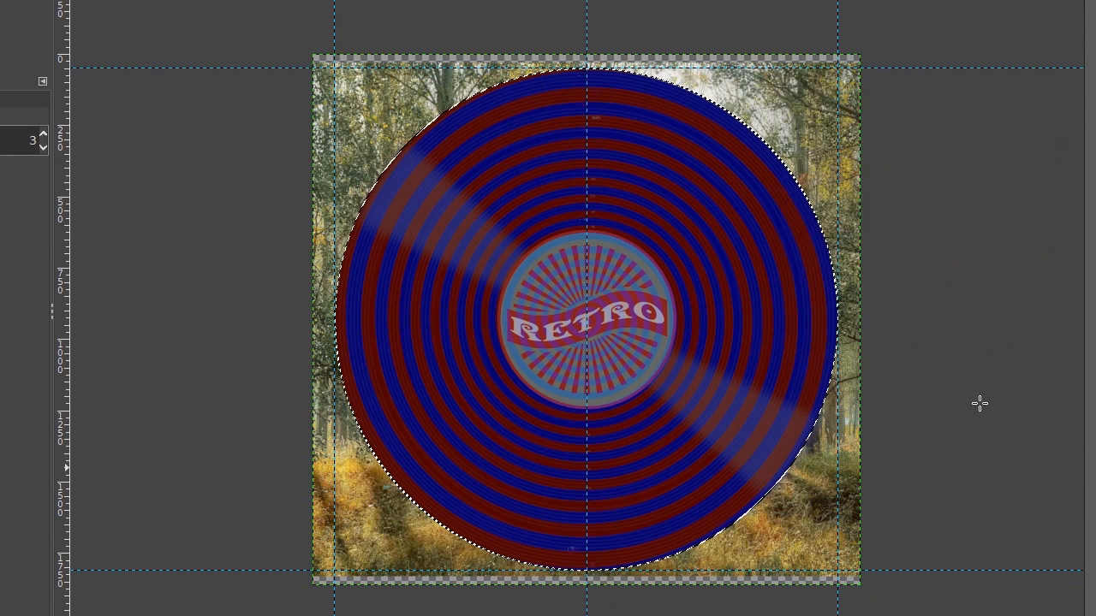
Clear the circular selection around the record.
key("r")
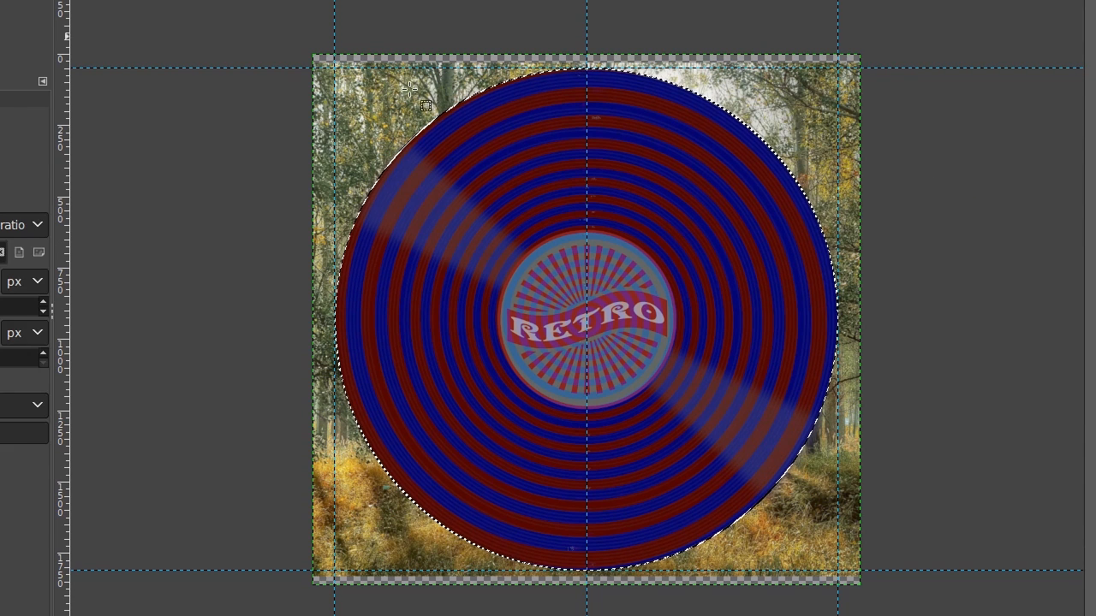
key("ctrl+shift+a")
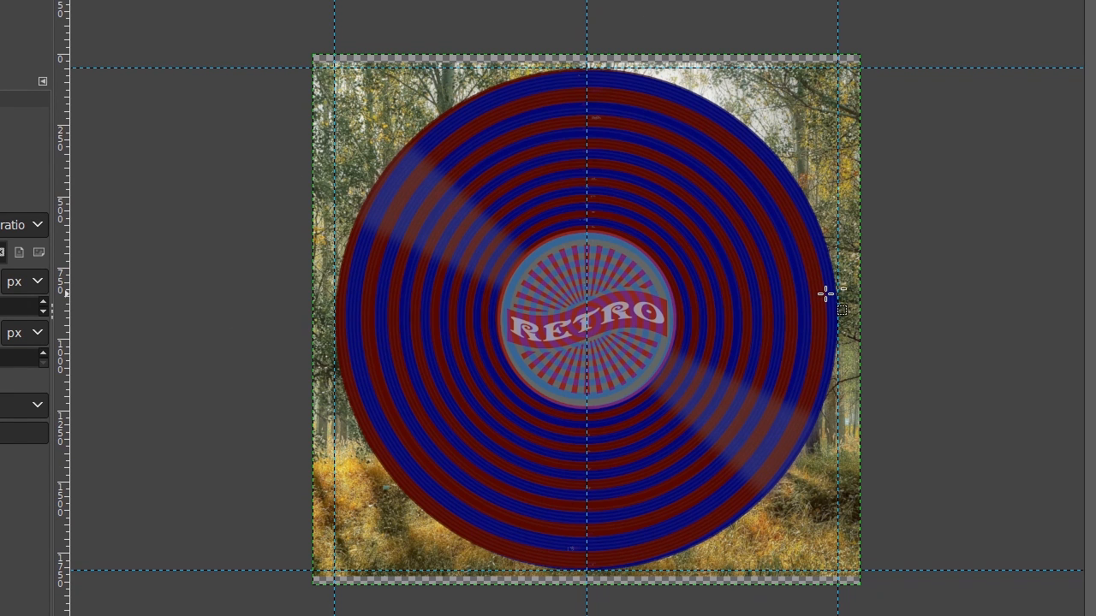
scroll(826, 293, "up", 1)
scroll(803, 197, "down", 1)
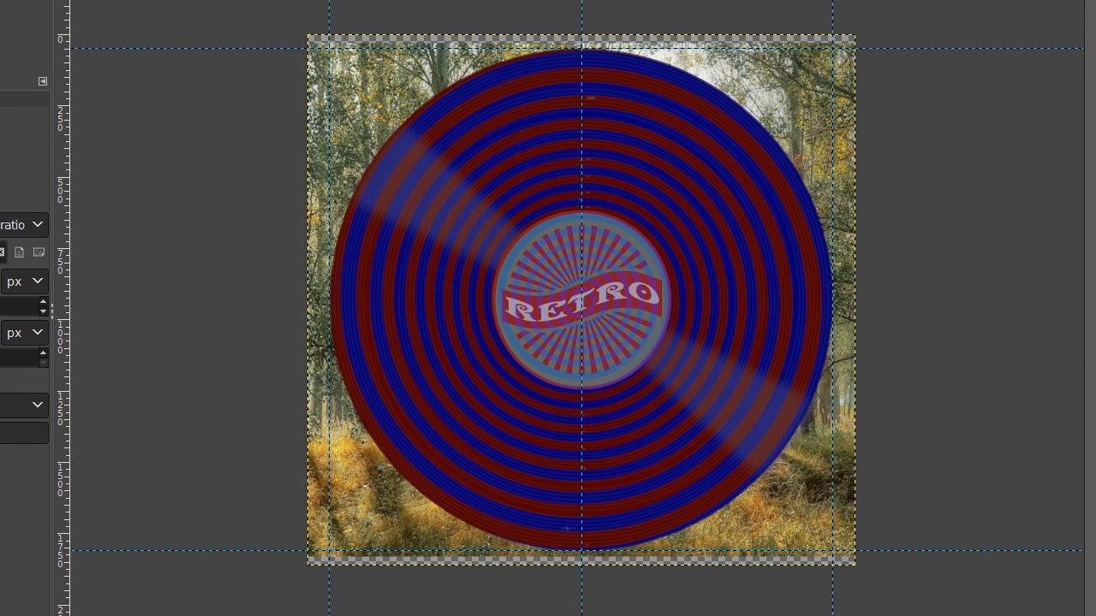
Start a path at the record's left side, placing the first anchors along the boundary between the outer red and blue bands.
key("shift+o")
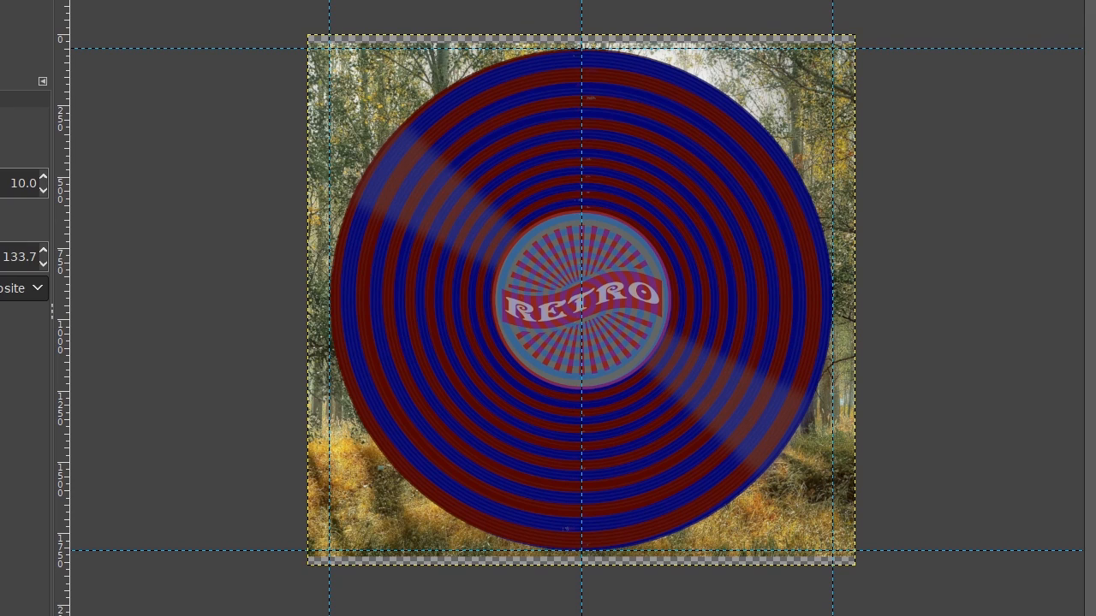
key("b")
scroll(402, 266, "up", 1)
left_click_drag(402, 266, 379, 306)
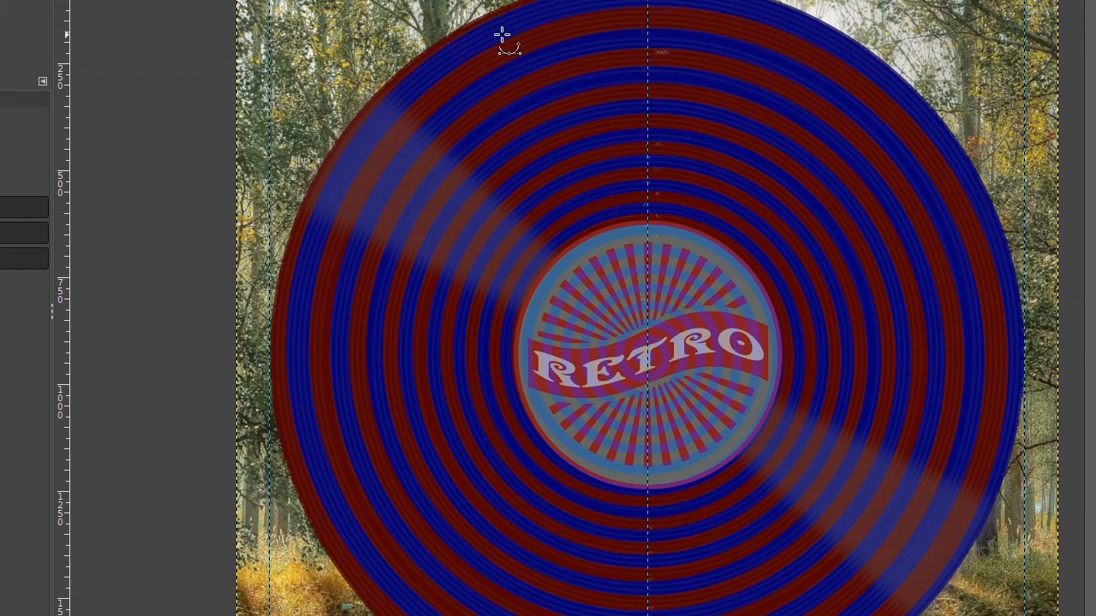
left_click_drag(395, 391, 344, 361)
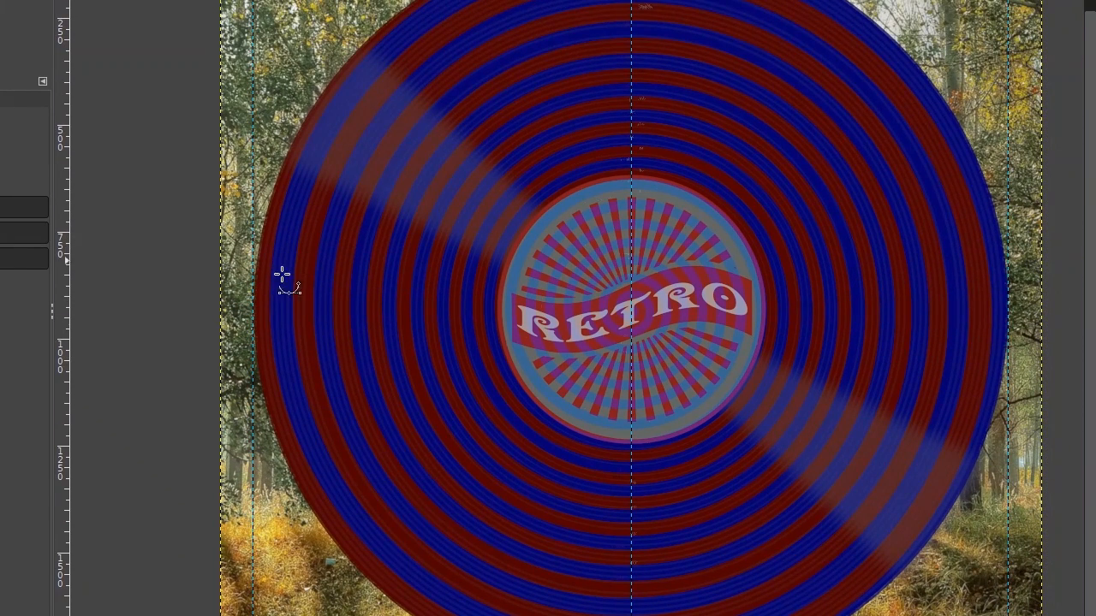
left_click_drag(651, 375, 580, 545)
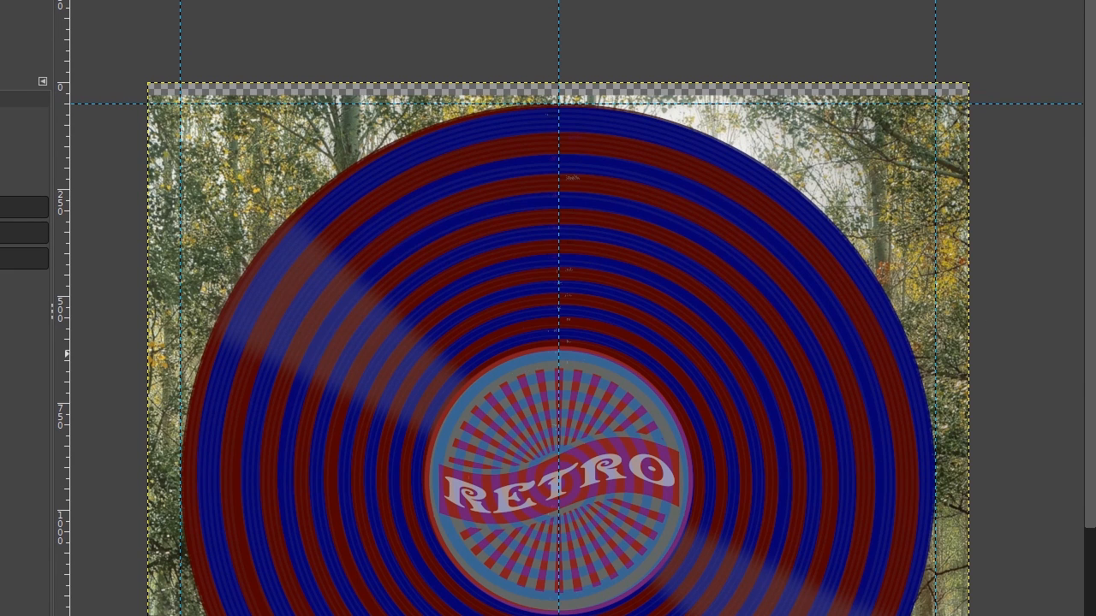
key("shift+r")
left_click_drag(428, 142, 440, 179)
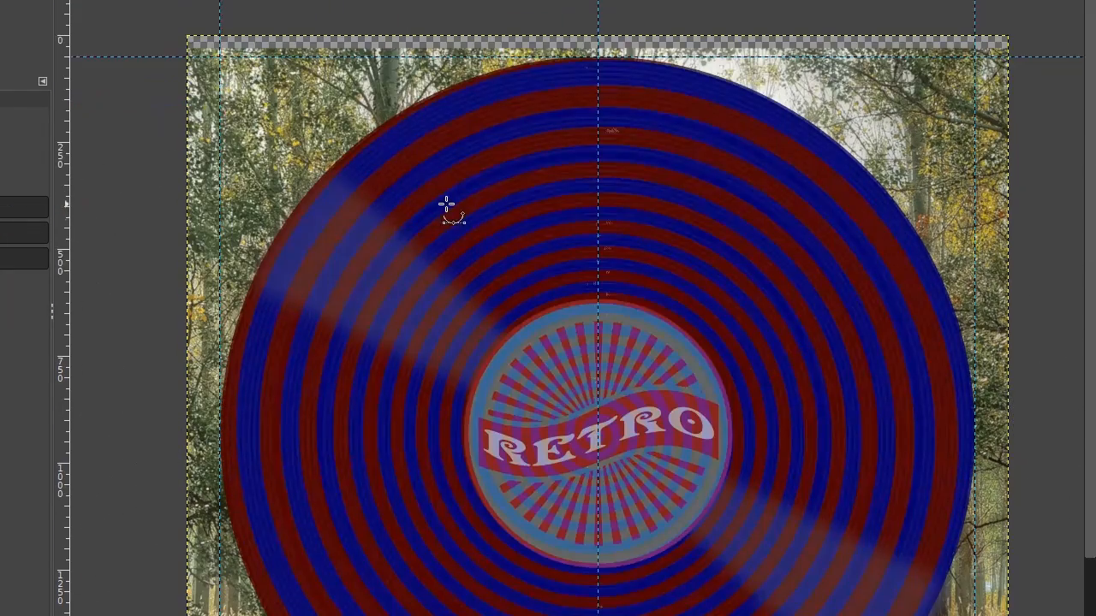
left_click_drag(309, 275, 424, 148)
scroll(364, 272, "up", 3)
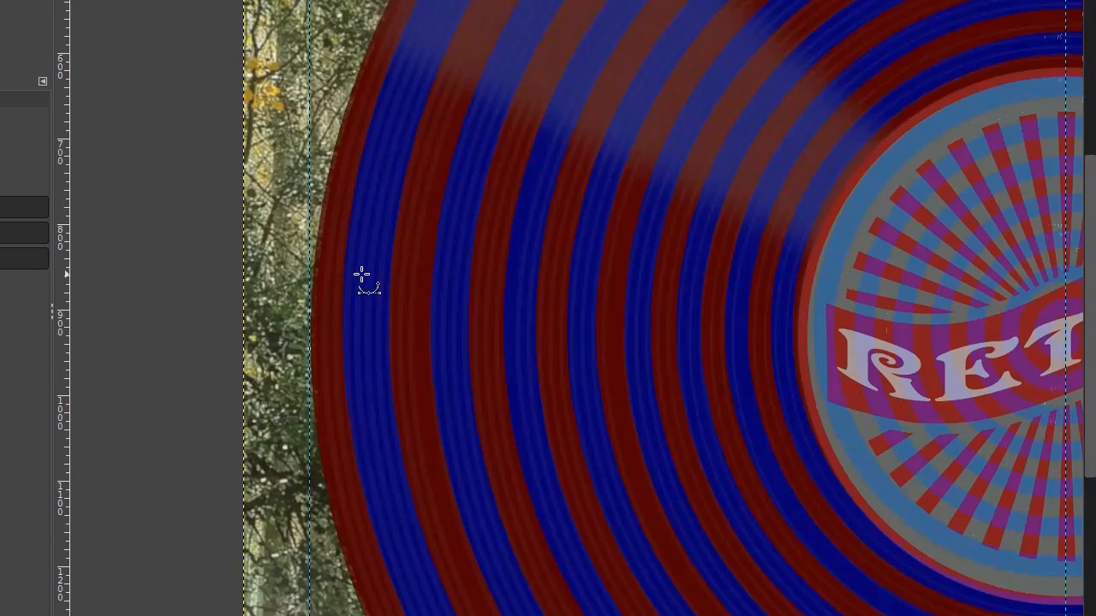
scroll(409, 225, "down", 1)
left_click_drag(409, 225, 405, 206)
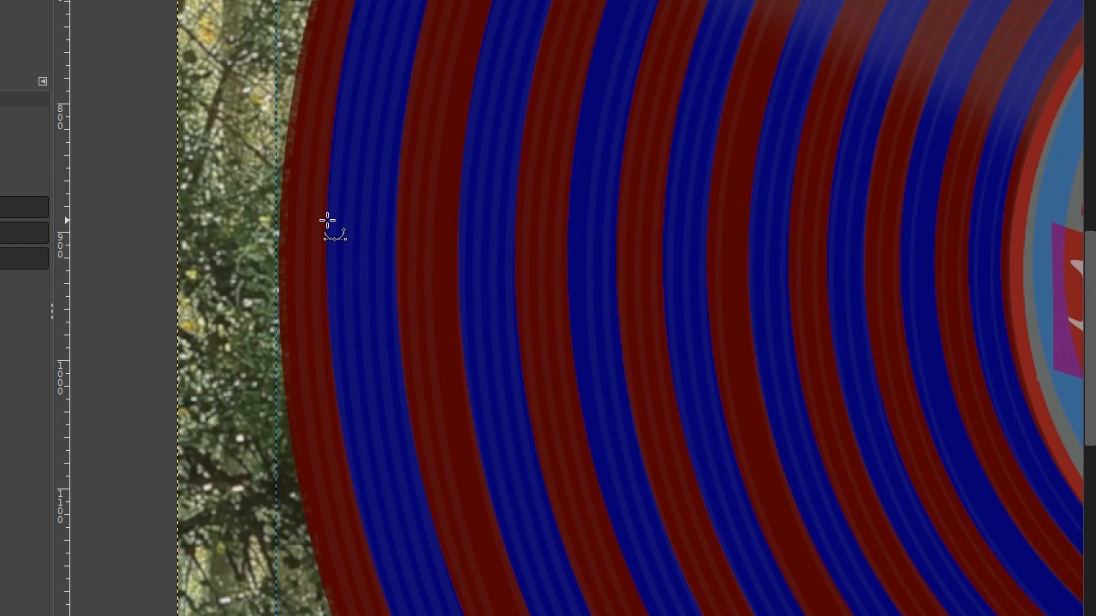
left_click(327, 221)
scroll(355, 342, "up", 2)
scroll(368, 308, "down", 3)
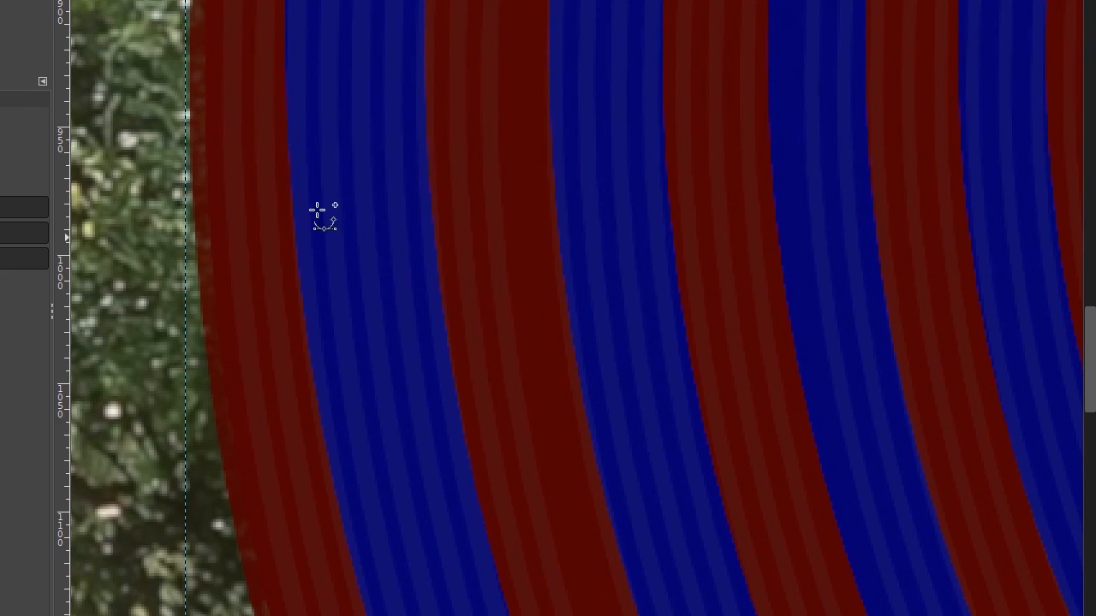
left_click(293, 196)
left_click(317, 395)
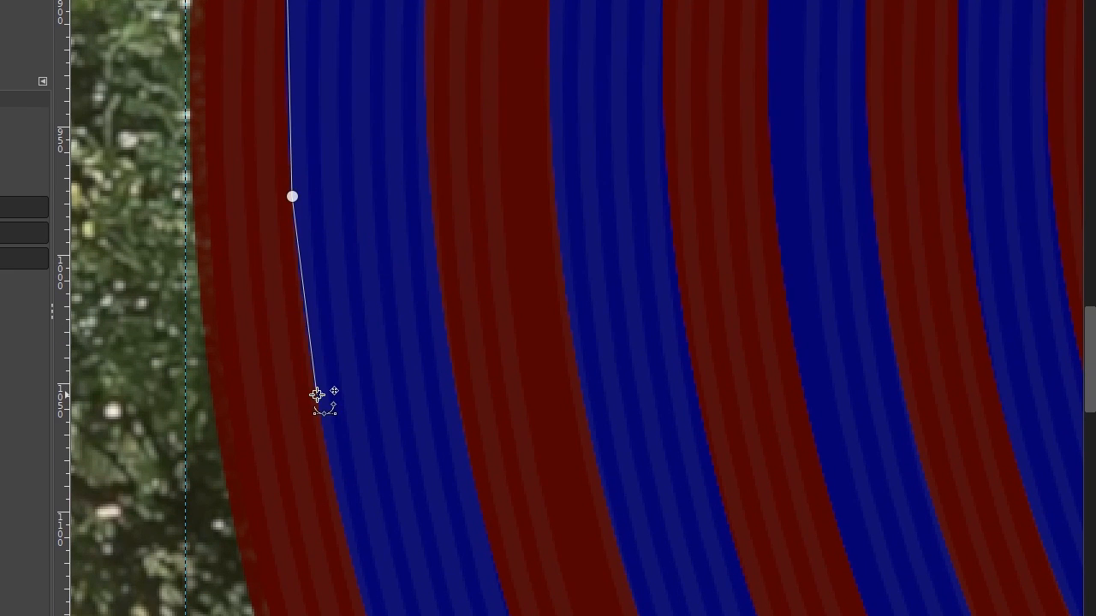
Extend the path with closely spaced anchors along the same spiral boundary down the record's lower left.
scroll(374, 457, "down", 3)
scroll(306, 191, "down", 4)
scroll(306, 191, "right", 2)
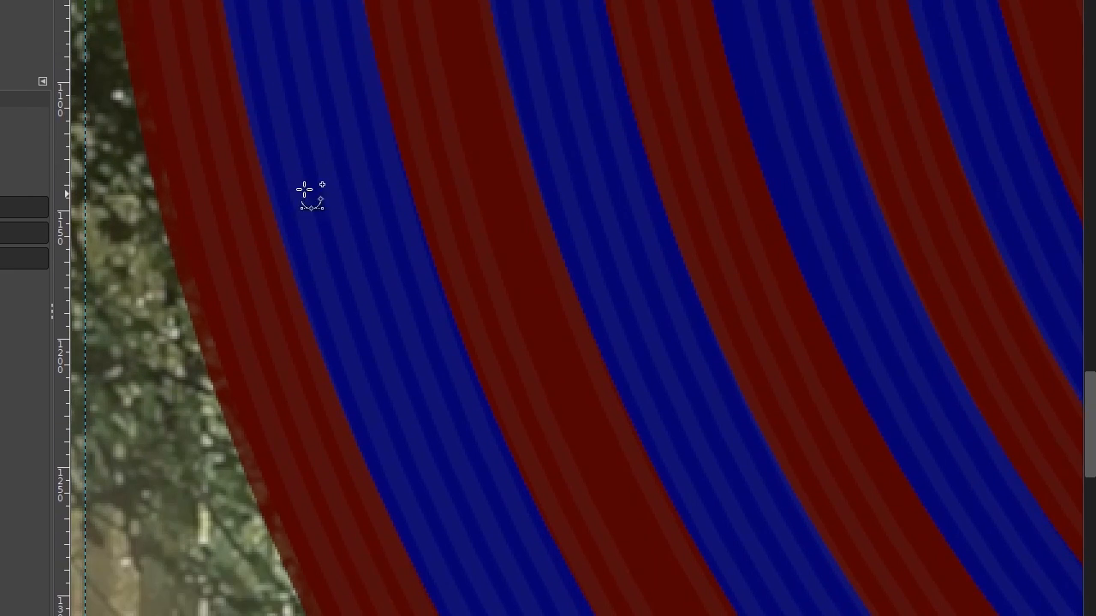
left_click(251, 115)
left_click(305, 302)
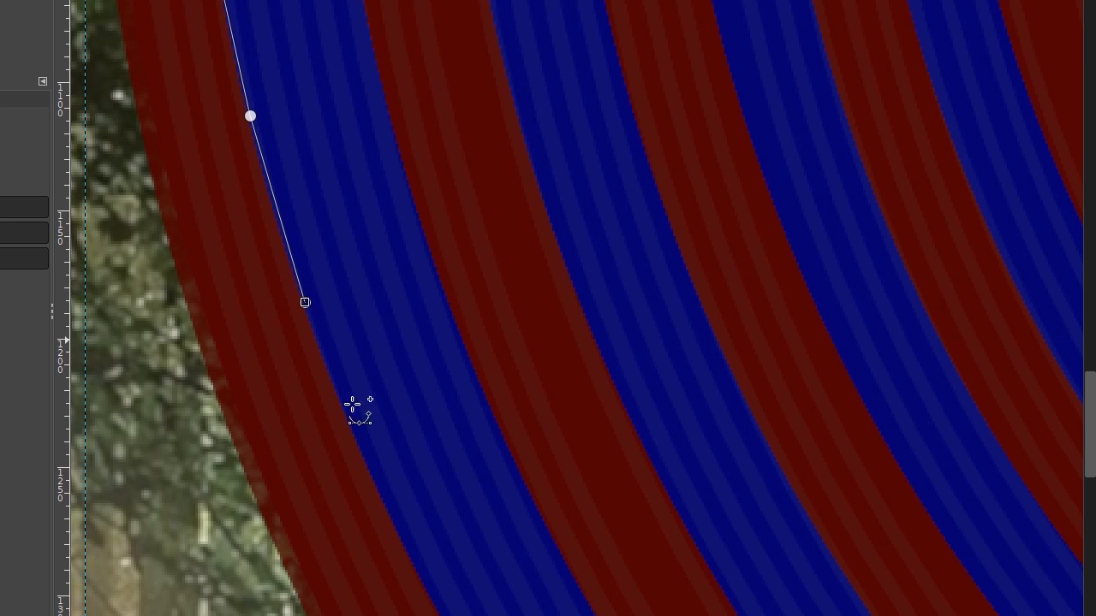
left_click(379, 487)
scroll(333, 236, "down", 4)
scroll(332, 237, "right", 3)
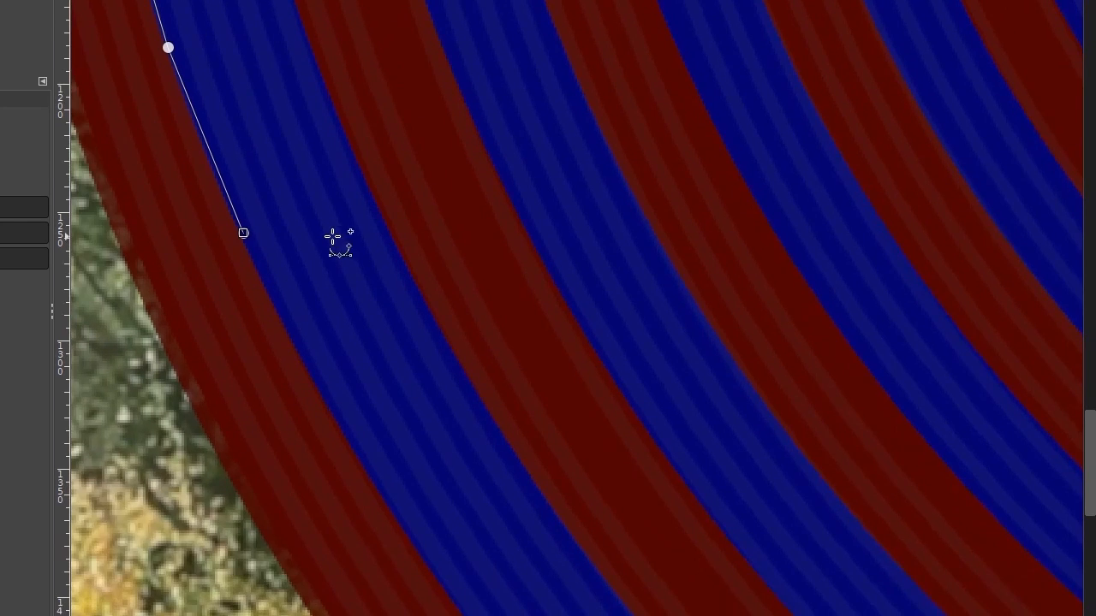
left_click(328, 398)
scroll(333, 219, "down", 4)
scroll(333, 219, "right", 2)
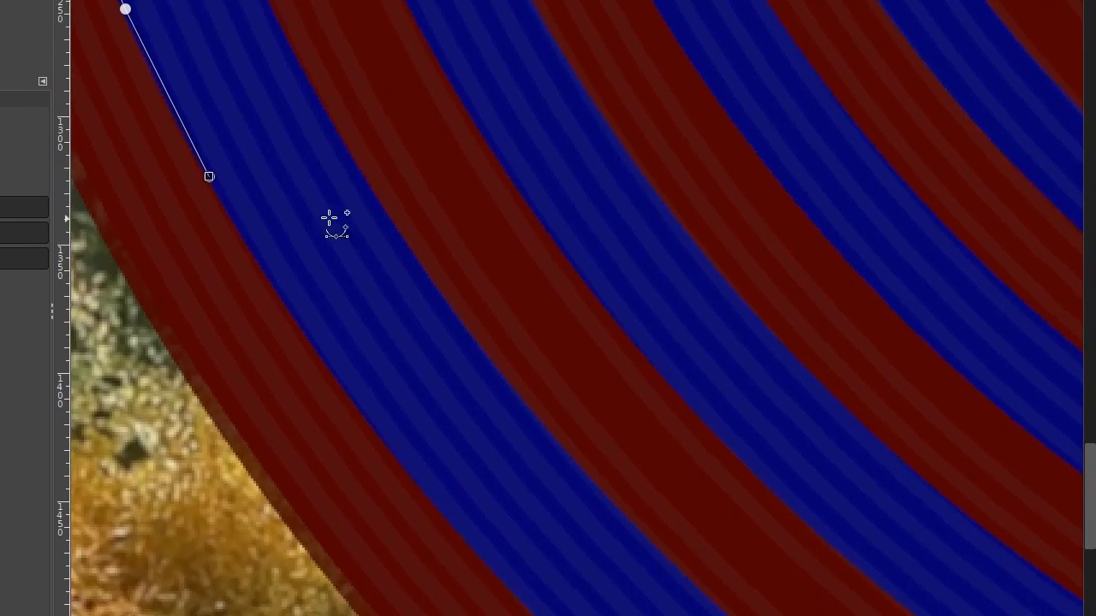
Continue the path anchors along the spiral boundary across the record's bottom up to the vertical center guide.
scroll(331, 384, "down", 3, "ctrl")
left_click(341, 390)
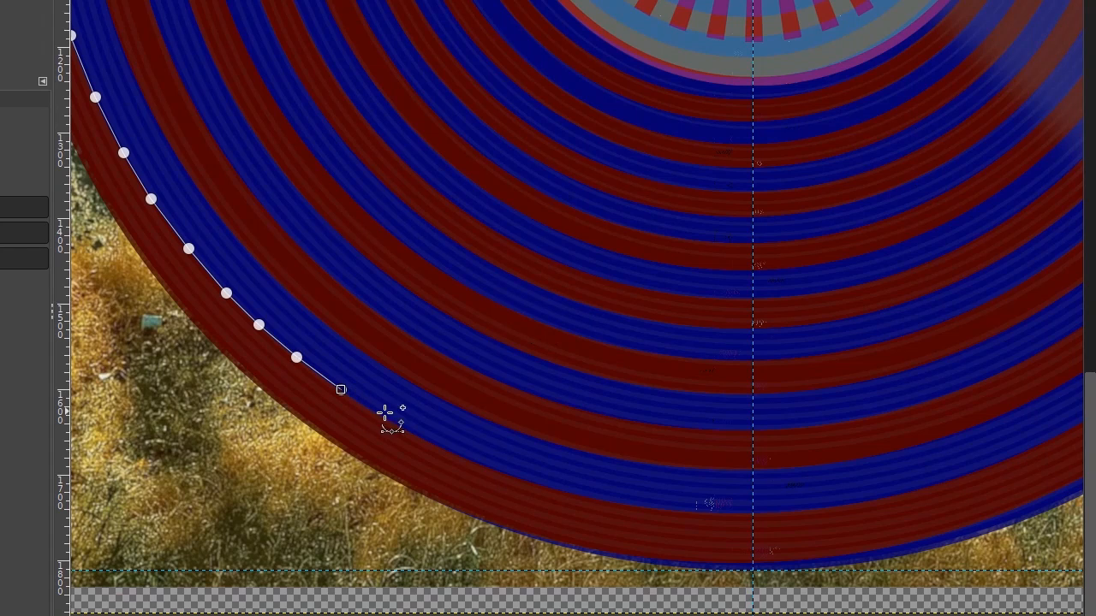
left_click(397, 425)
left_click(440, 444)
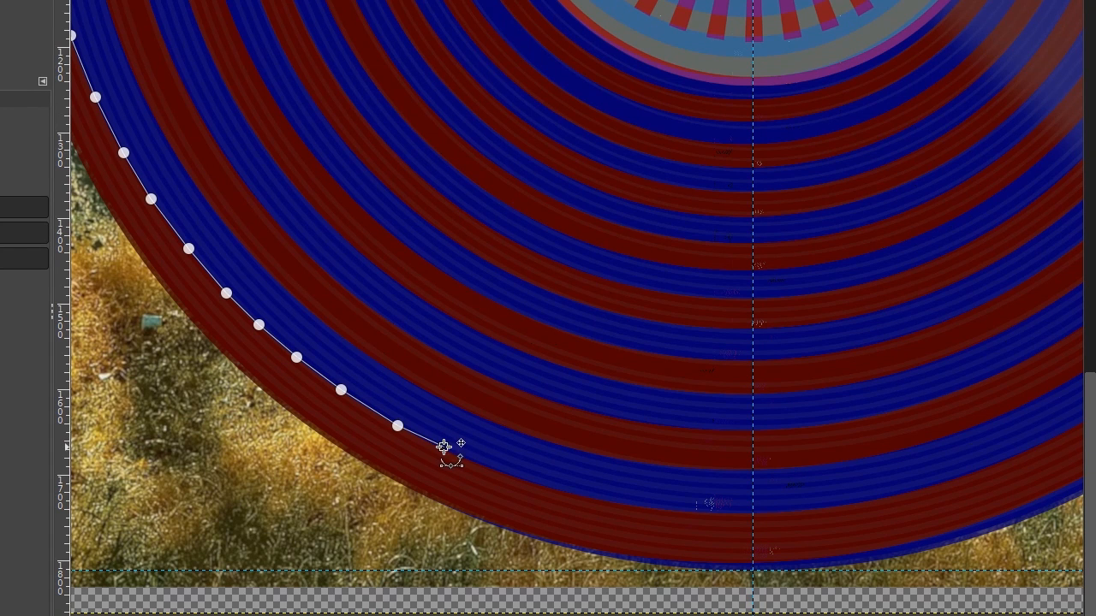
left_click(504, 472)
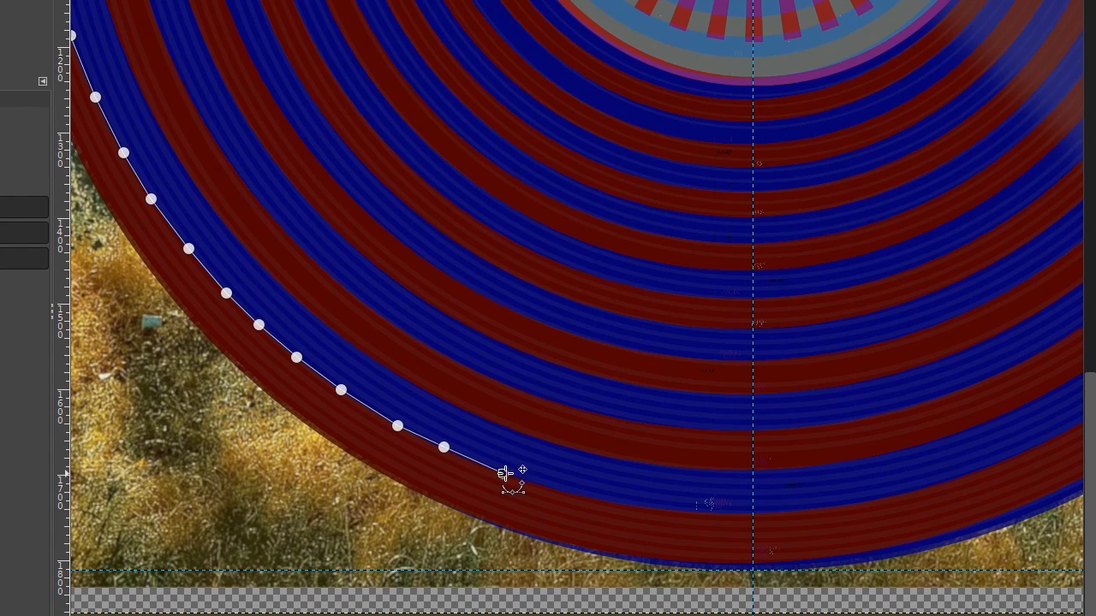
scroll(570, 491, "up", 3)
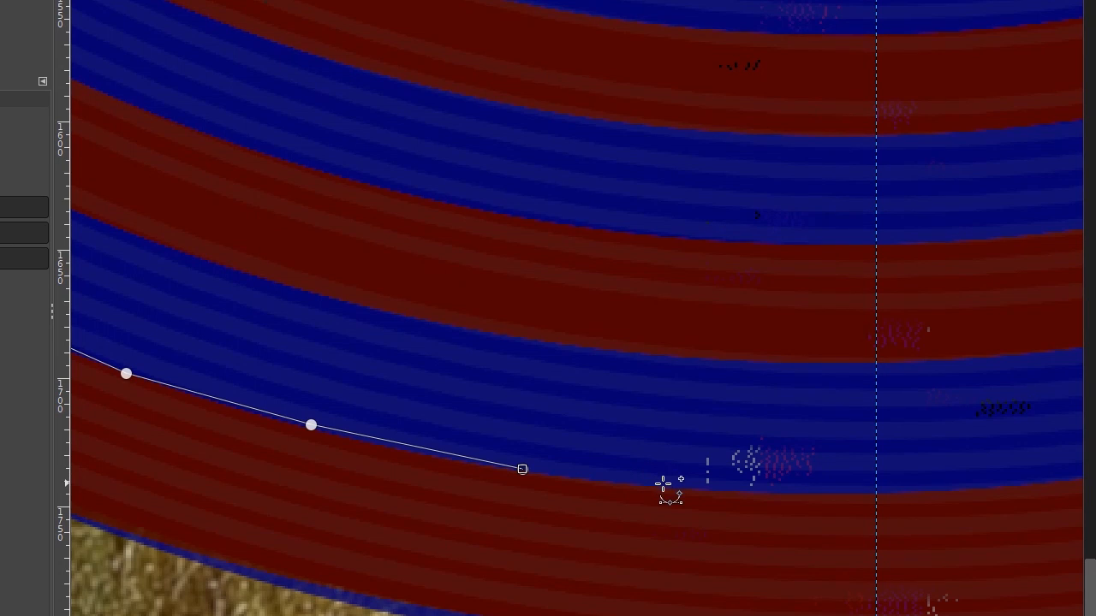
left_click(662, 485)
left_click(876, 491)
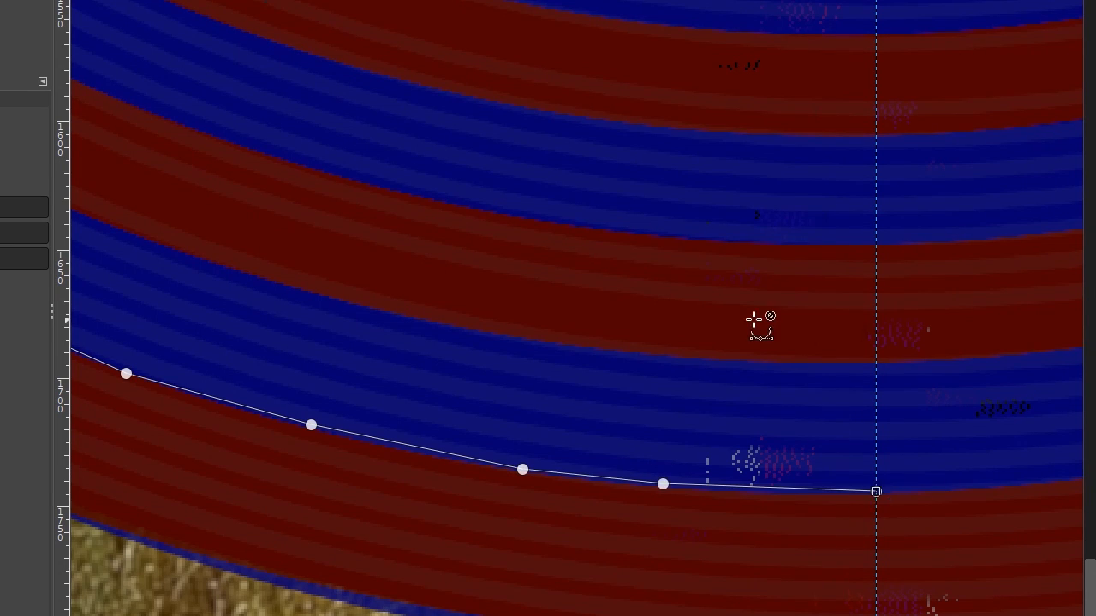
Add a white Rubik Bold 36 px text line across the record's upper part, repeating "Green smothies are the best" three times.
scroll(753, 320, "down", 6)
left_click_drag(695, 208, 730, 302)
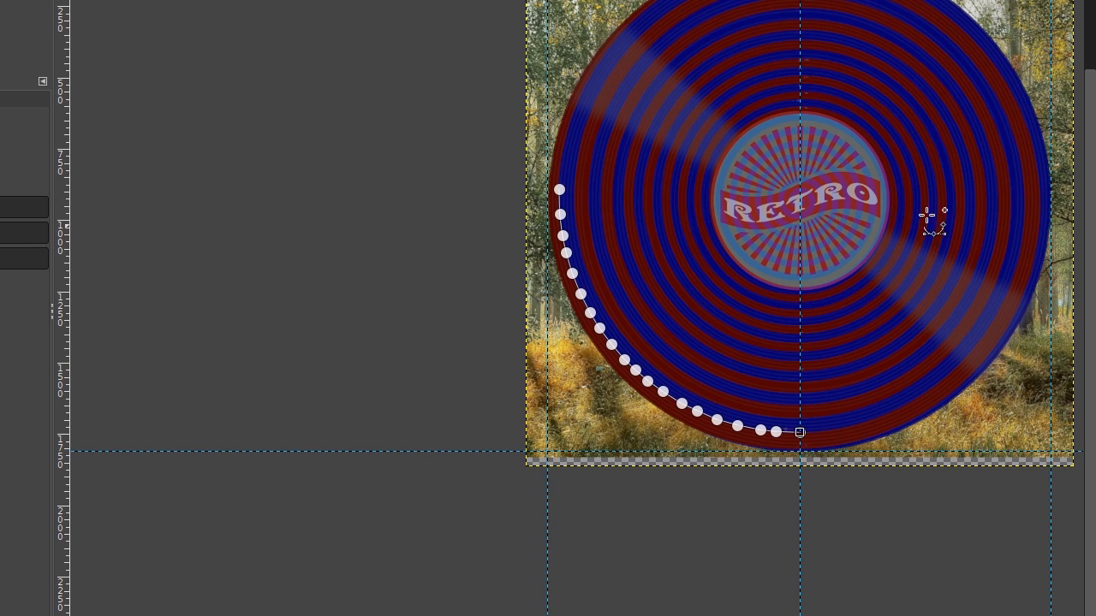
scroll(484, 146, "right", 5)
scroll(484, 147, "up", 1)
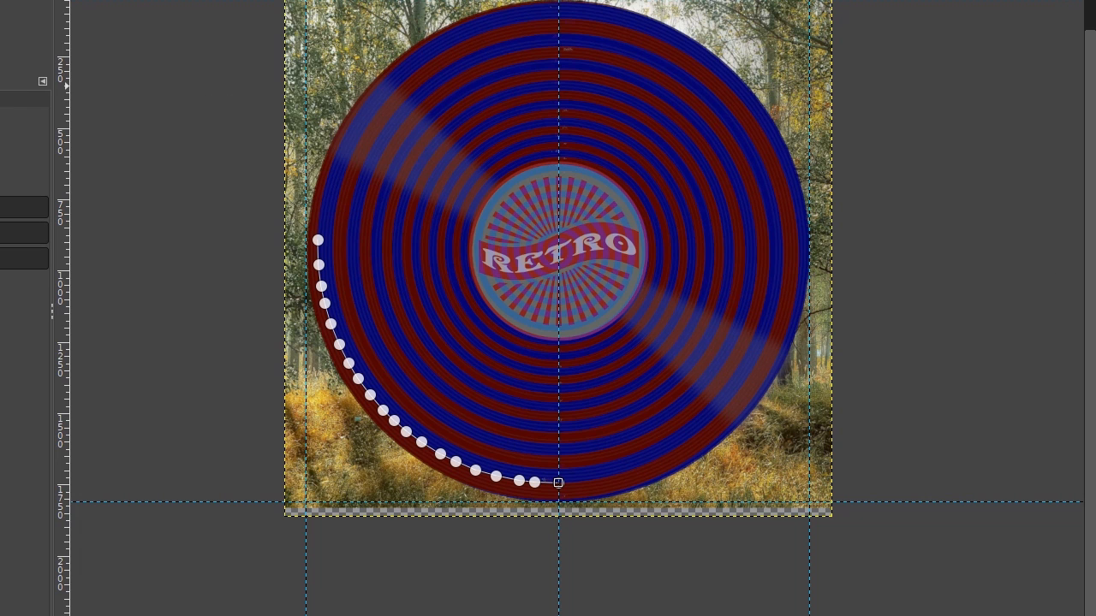
key("t")
scroll(322, 112, "up", 2)
left_click(322, 112)
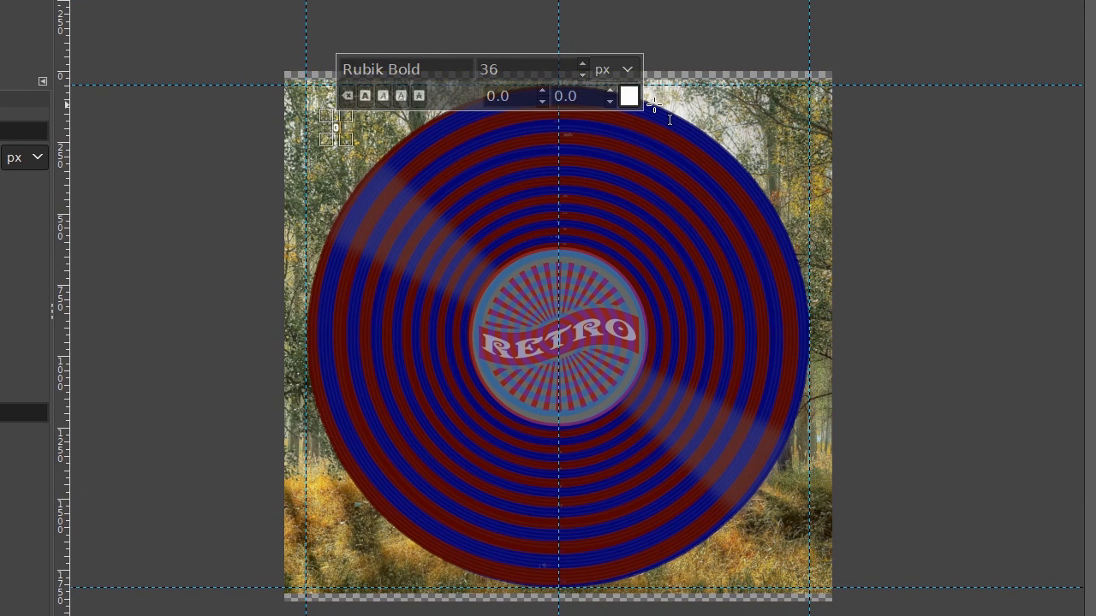
type("Green smothies are the best")
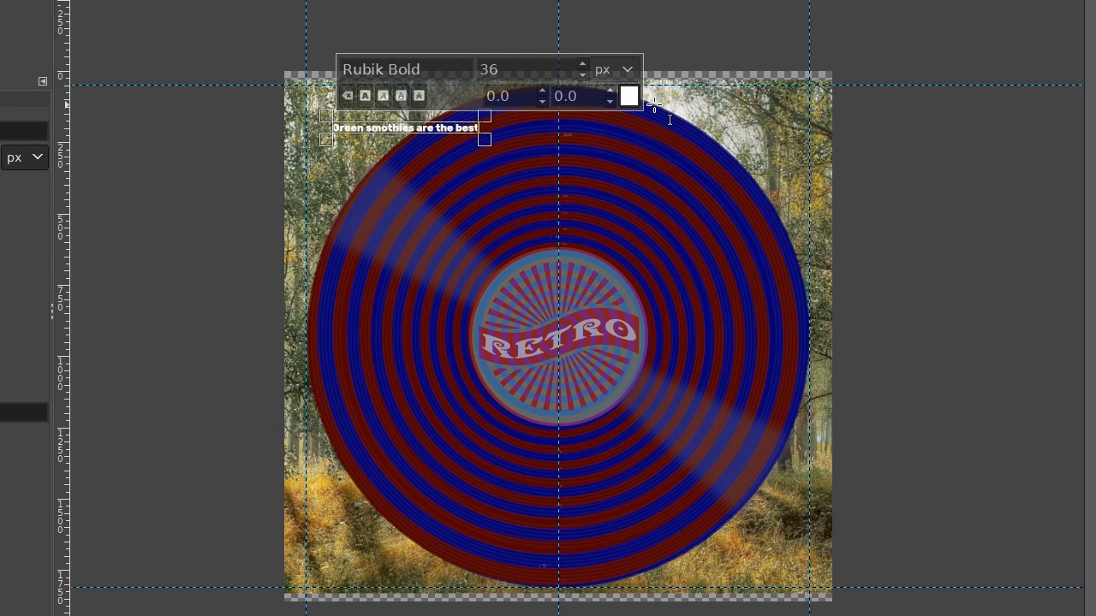
type("Green smothies are the best Green smothies are the best")
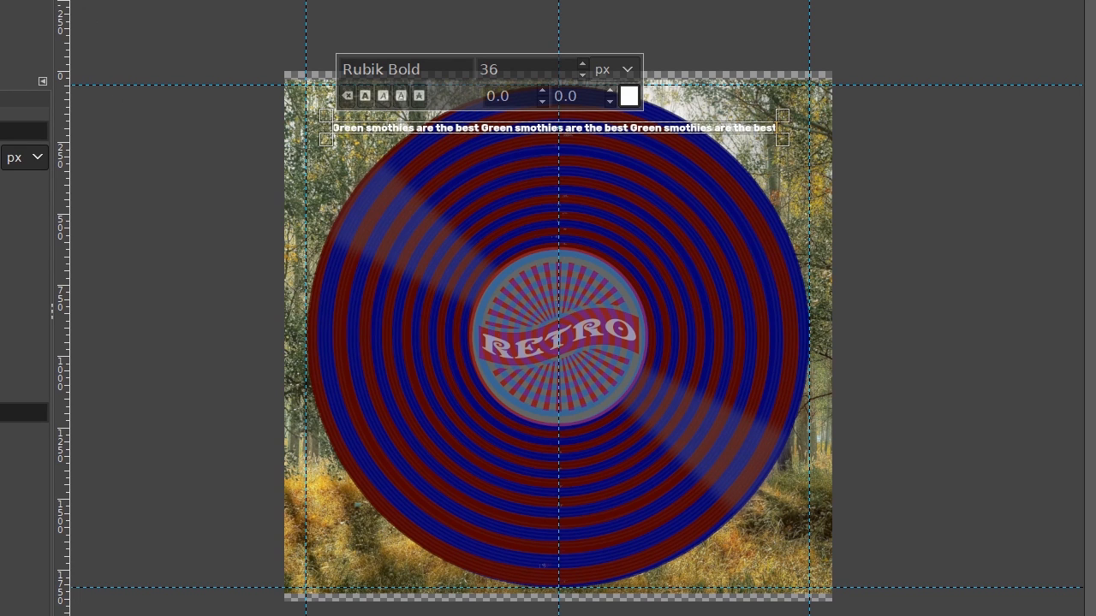
key("Escape")
key("r")
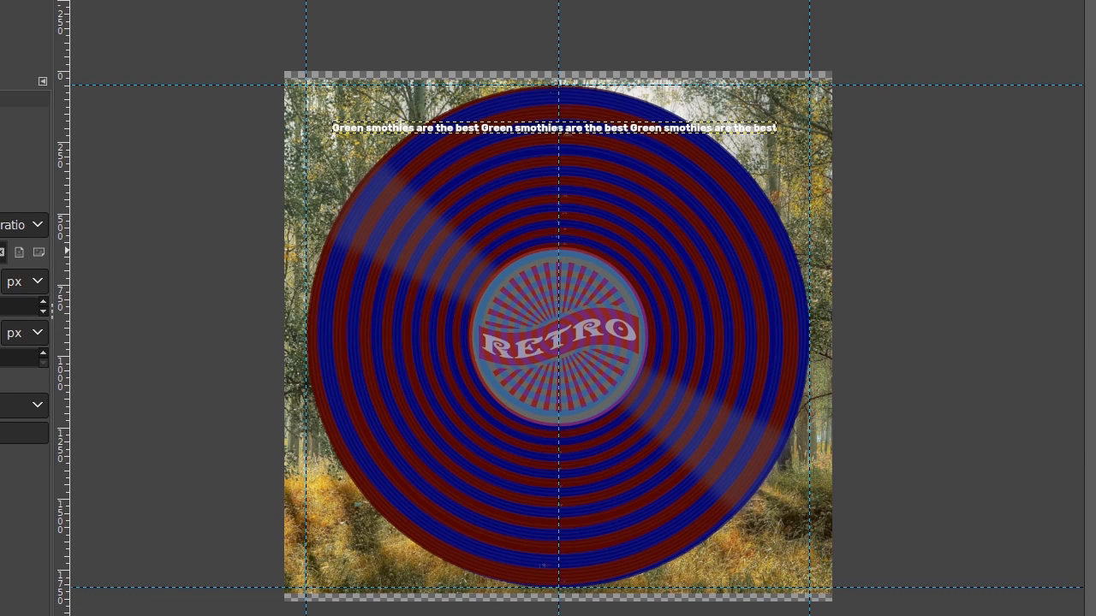
scroll(626, 299, "down", 1)
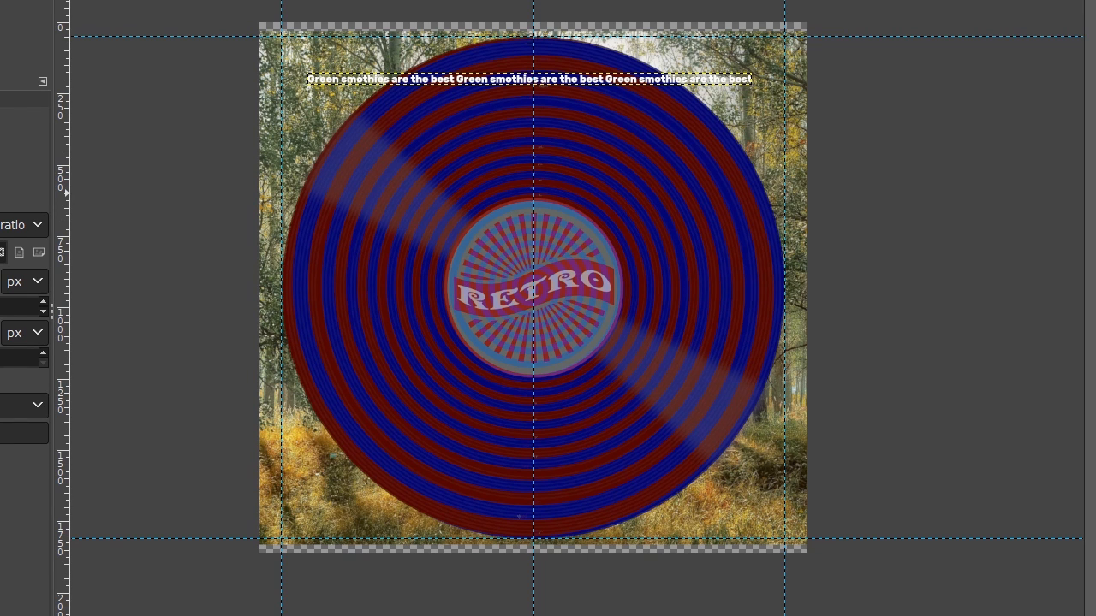
key("alt+w")
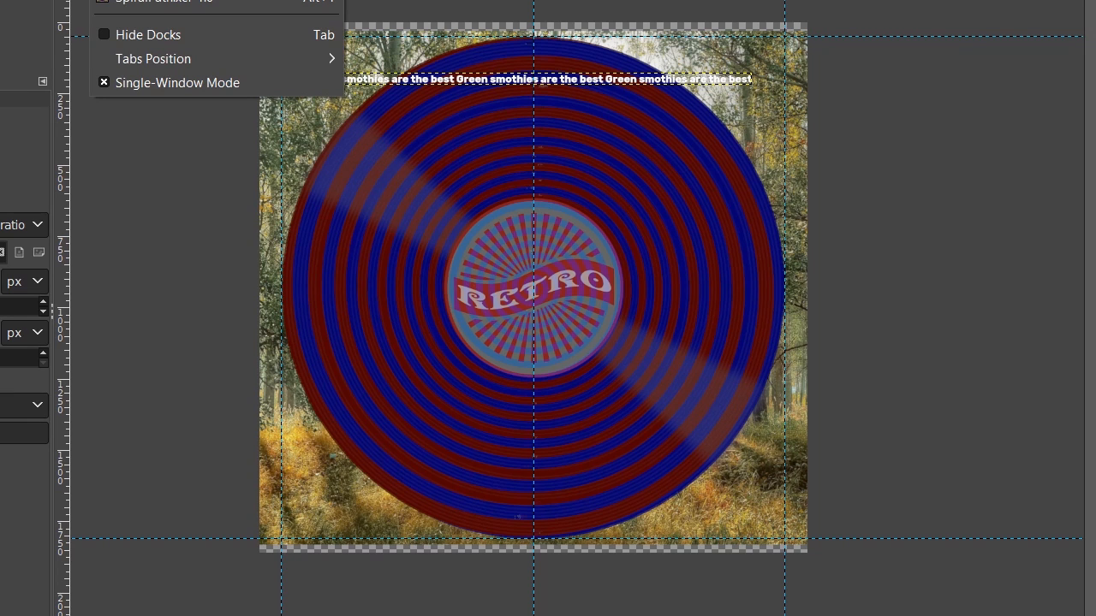
key("Right")
key("Escape")
key("Escape")
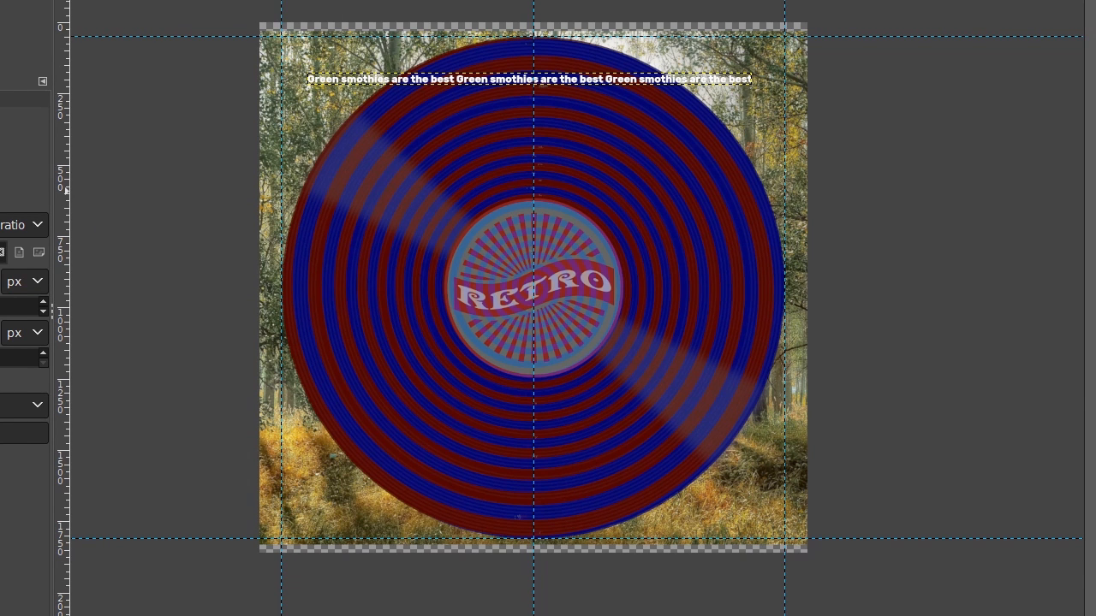
Try to bend the text line along the spiral path with Text along Path and inspect how its final words follow the groove.
right_click(1092, 190)
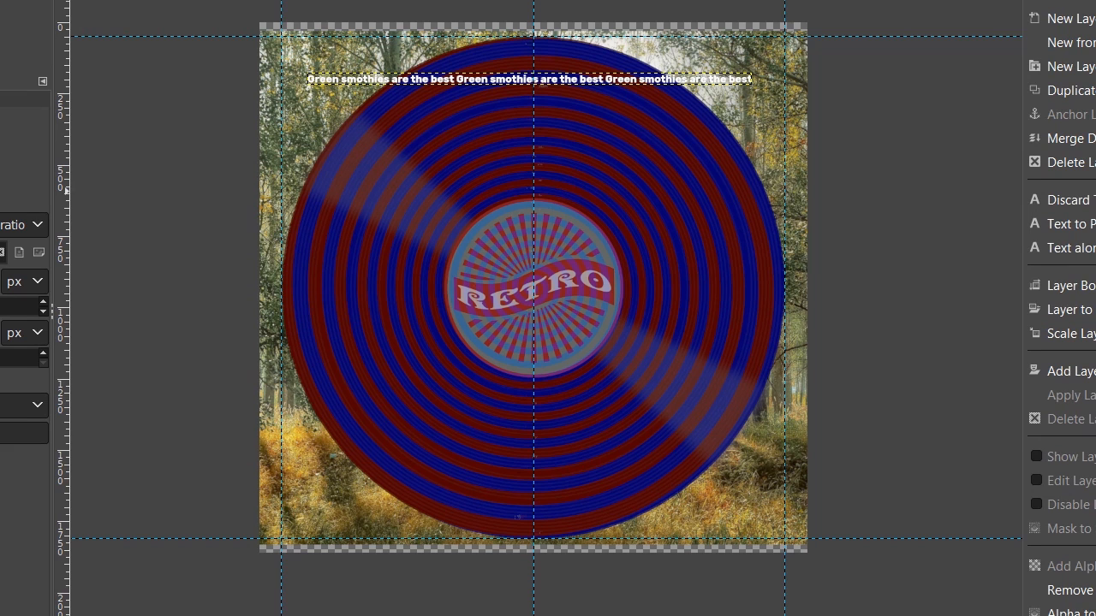
left_click(1087, 247)
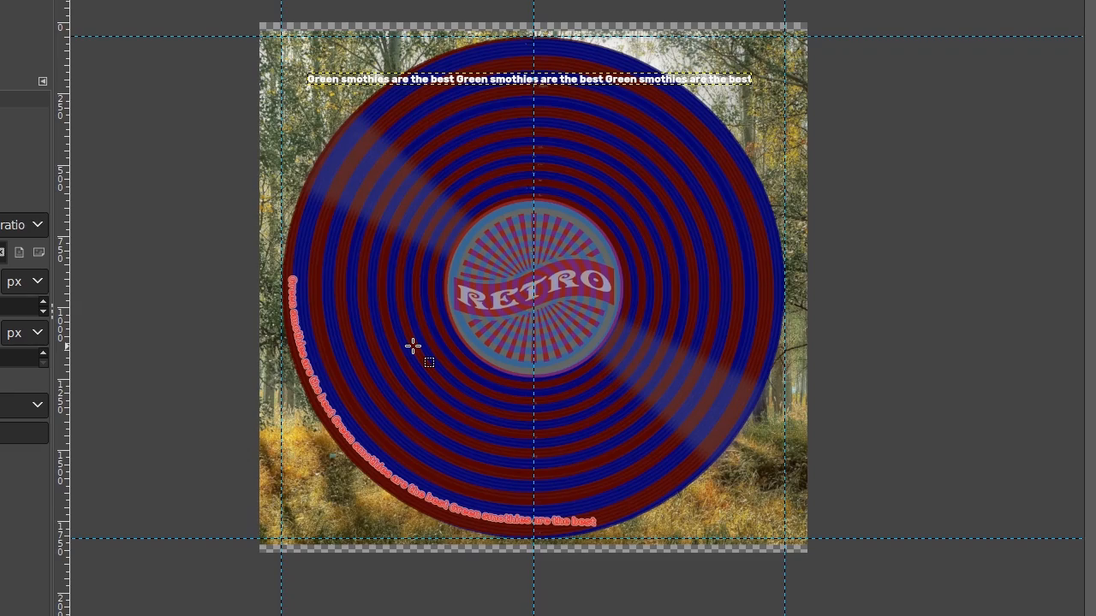
scroll(422, 296, "up", 4)
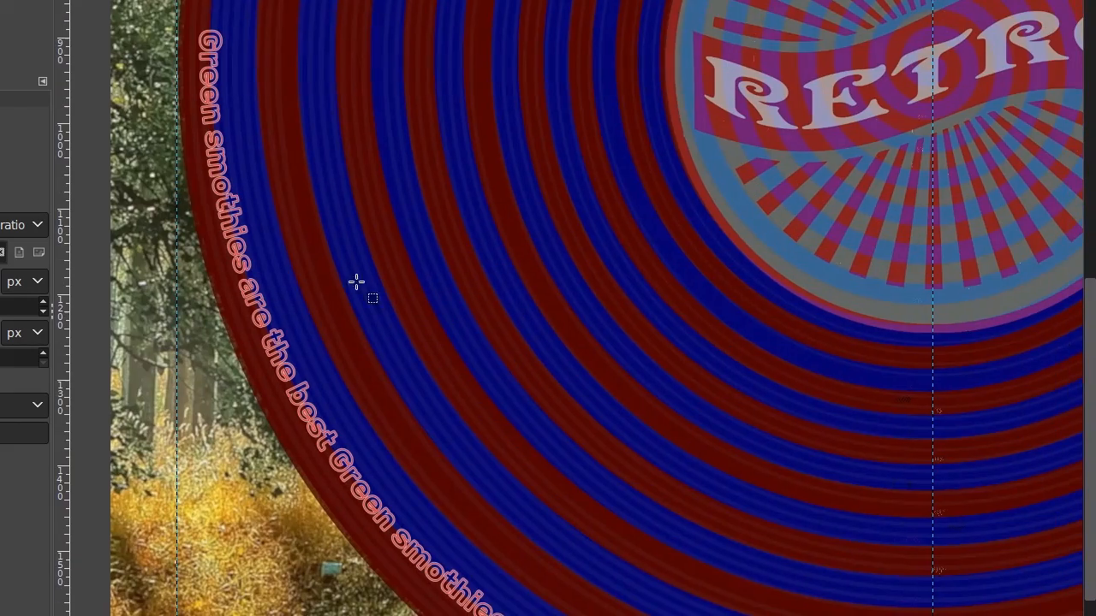
left_click_drag(391, 442, 308, 296)
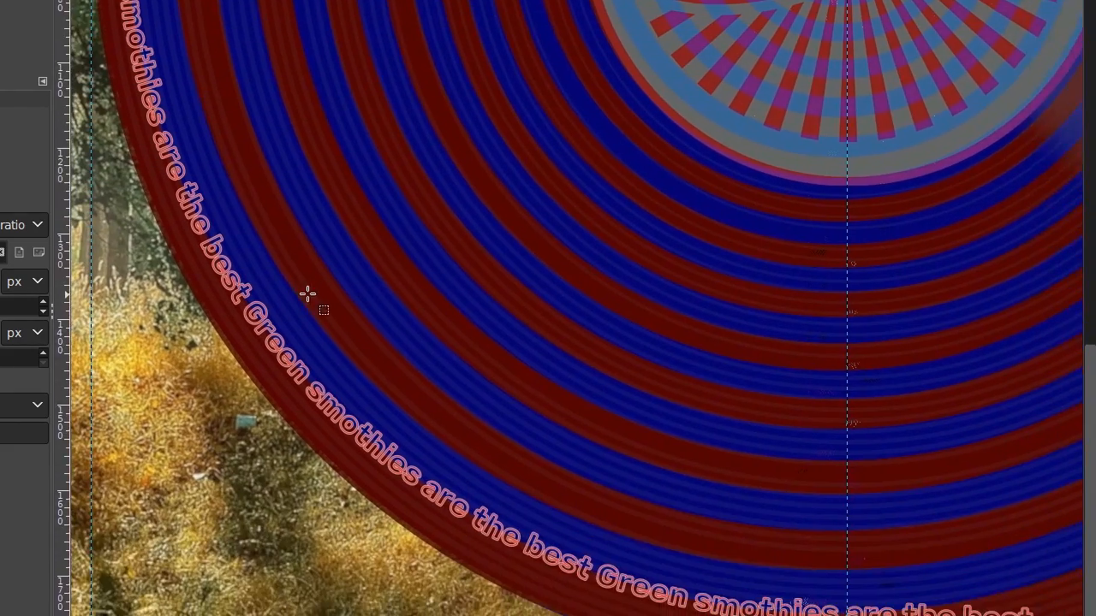
left_click_drag(619, 484, 459, 336)
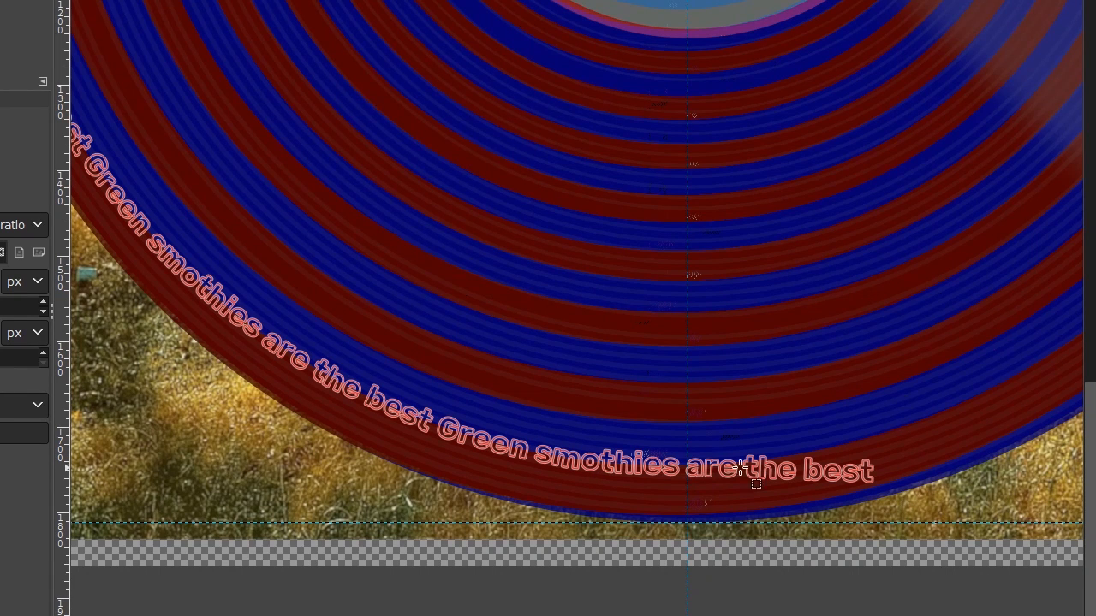
left_click_drag(740, 467, 662, 444)
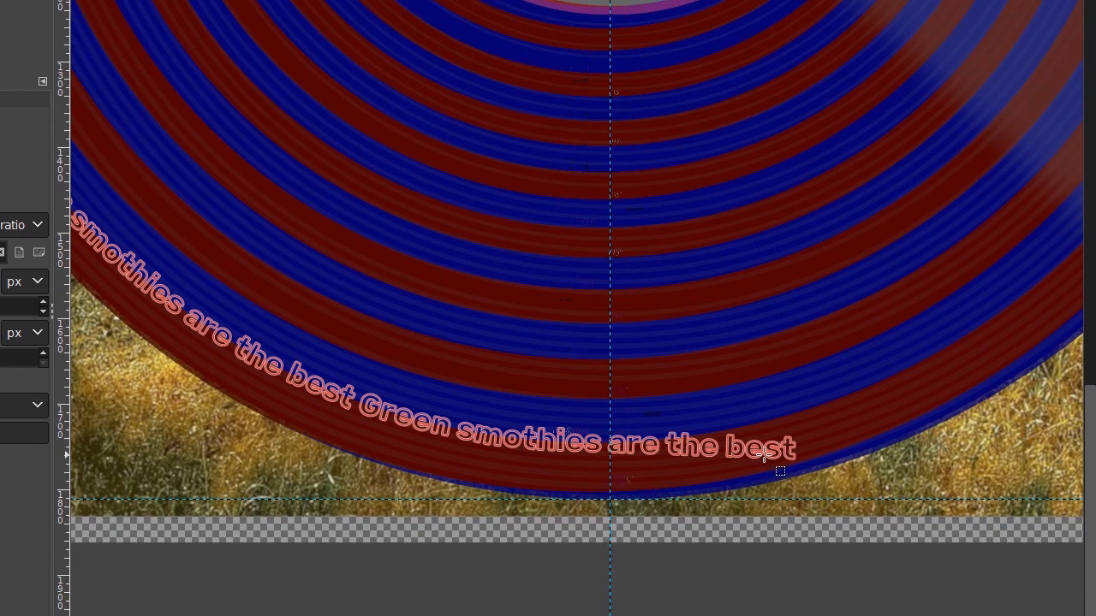
scroll(917, 343, "down", 1)
scroll(820, 341, "down", 1)
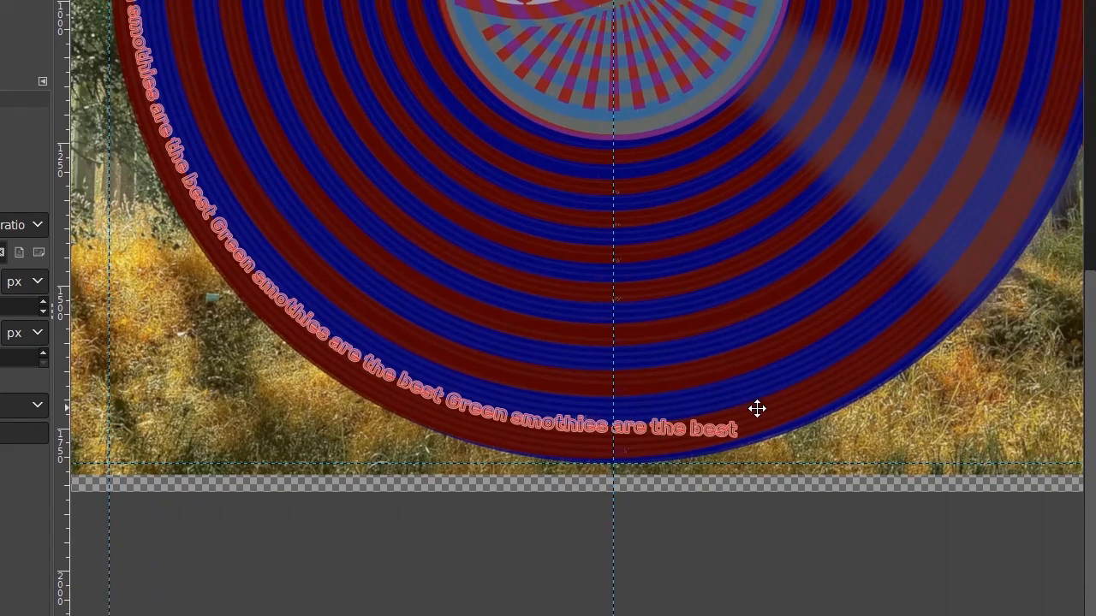
scroll(707, 403, "up", 1)
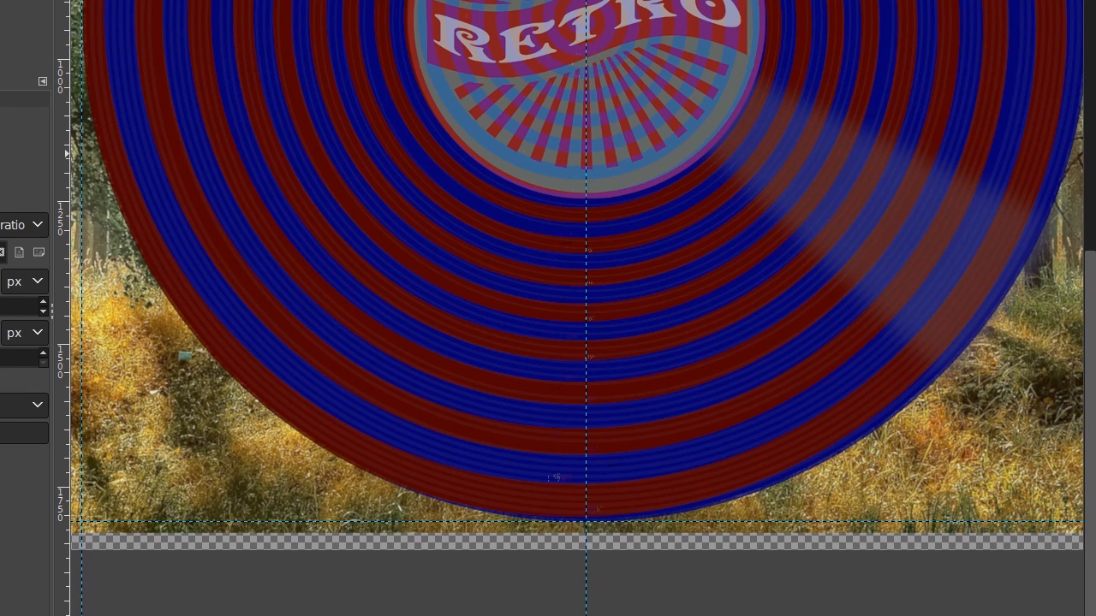
Extend the original path past the vertical center guide with further anchors along the red and blue boundary toward the record's lower right.
key("b")
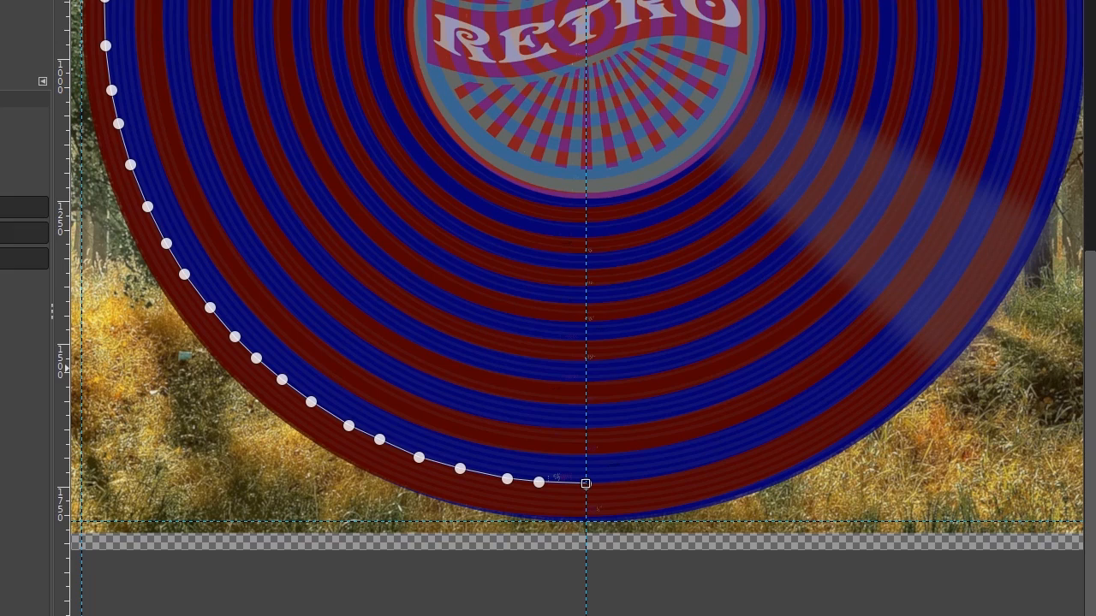
scroll(713, 460, "up", 3)
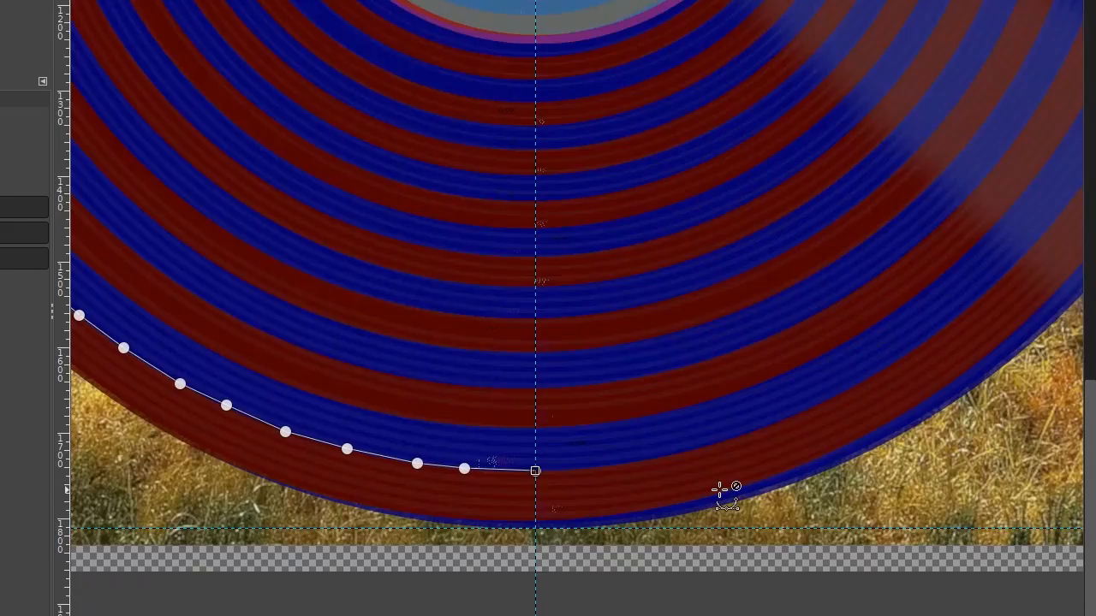
scroll(719, 490, "up", 1)
left_click(584, 449)
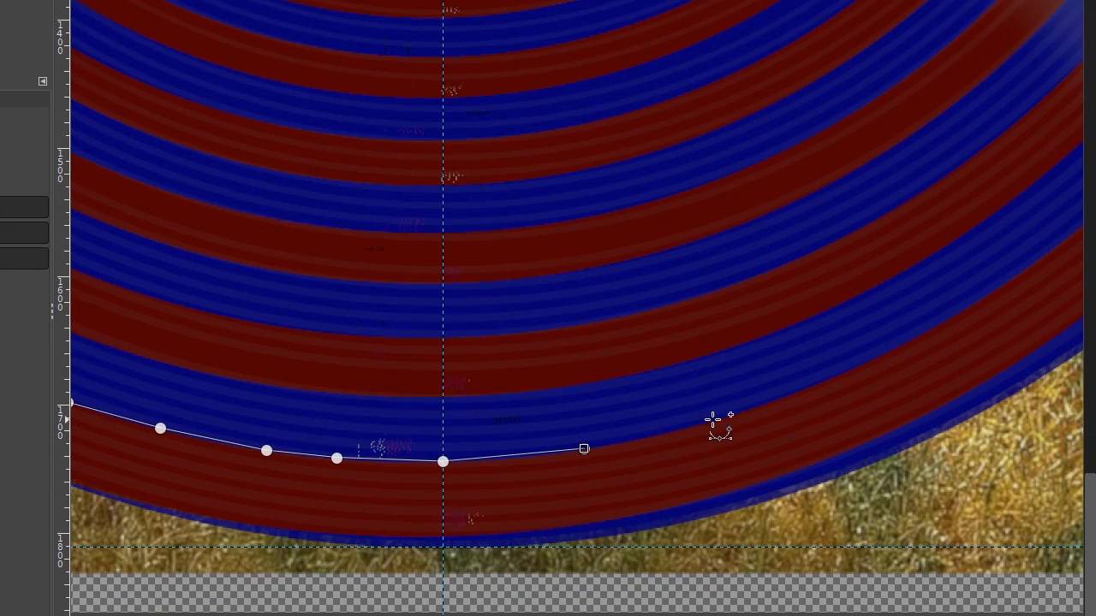
left_click(713, 419)
left_click(836, 374)
scroll(1052, 294, "down", 2)
scroll(906, 344, "up", 2)
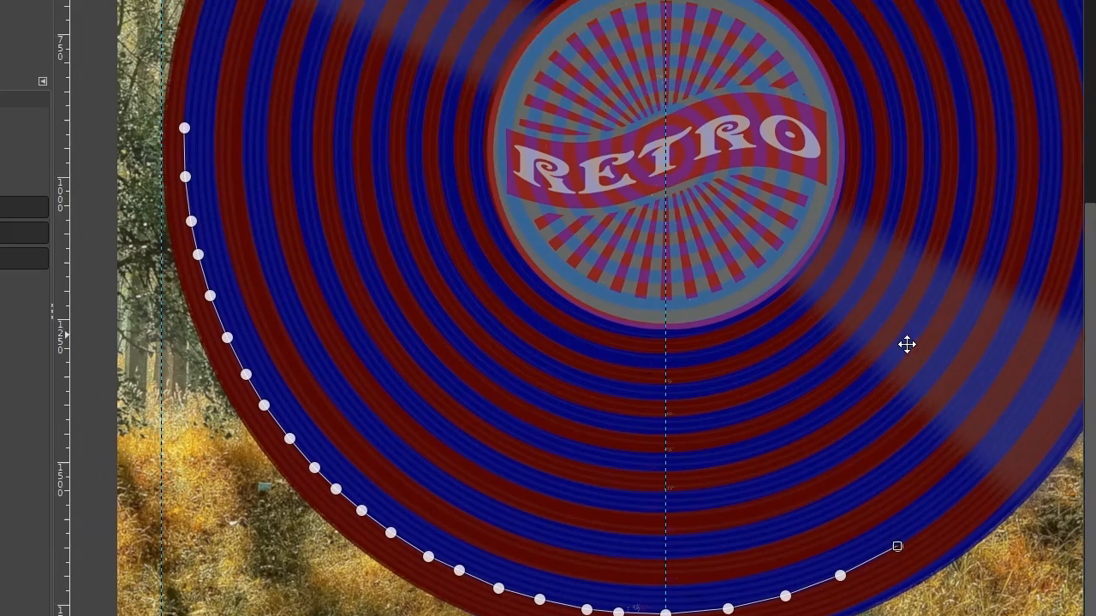
scroll(907, 345, "down", 2)
scroll(912, 386, "right", 2)
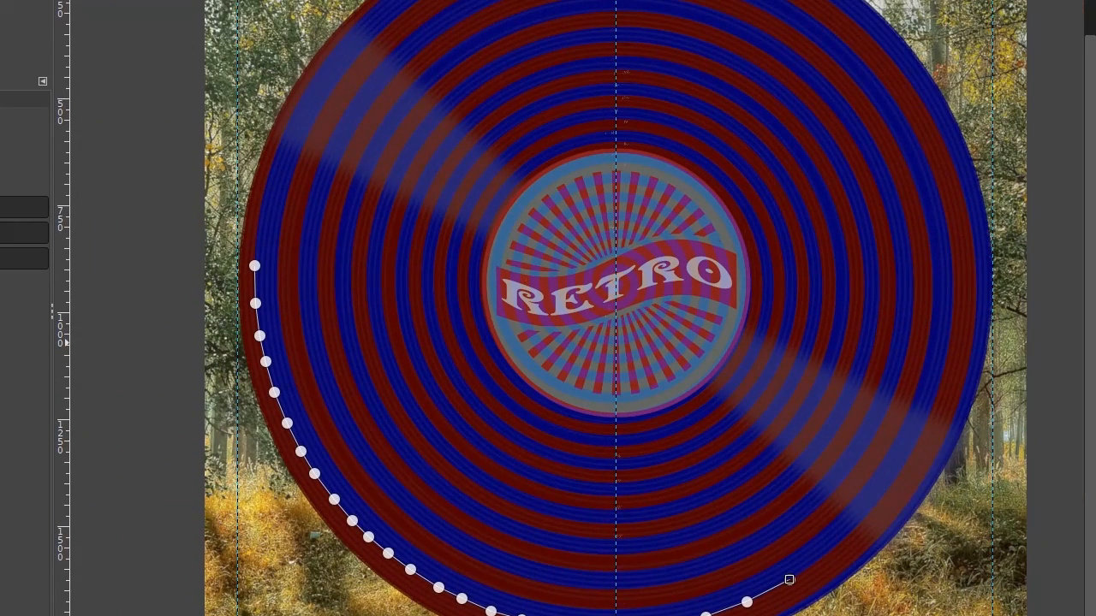
Bend the repeated text line along the extended spiral path with Text along Path and leave path editing.
right_click(1034, 51)
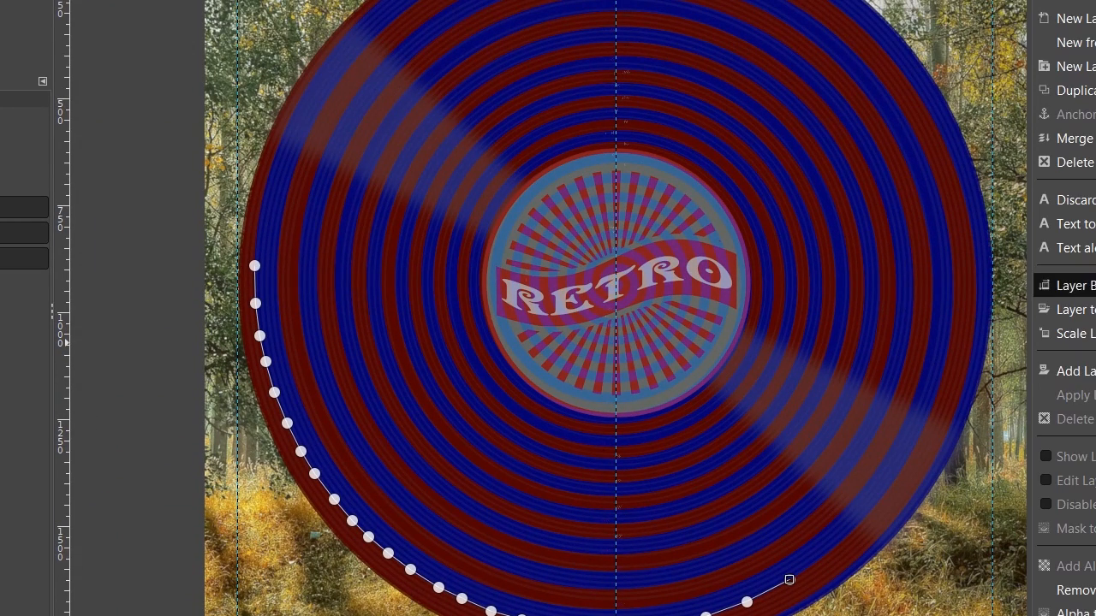
left_click(1066, 247)
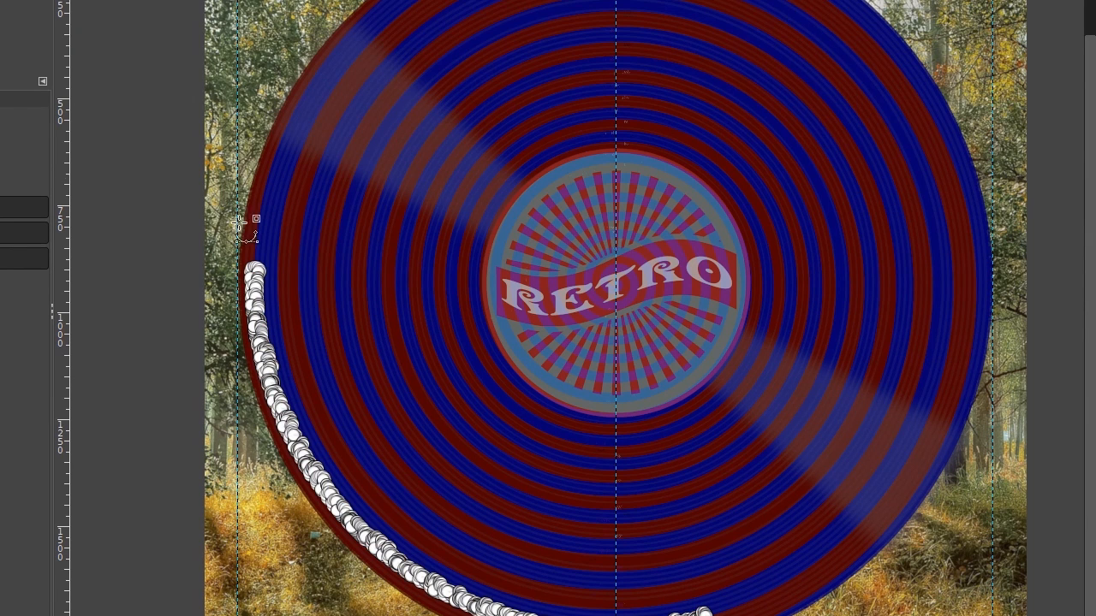
left_click(3, 75)
left_click_drag(695, 594, 739, 476)
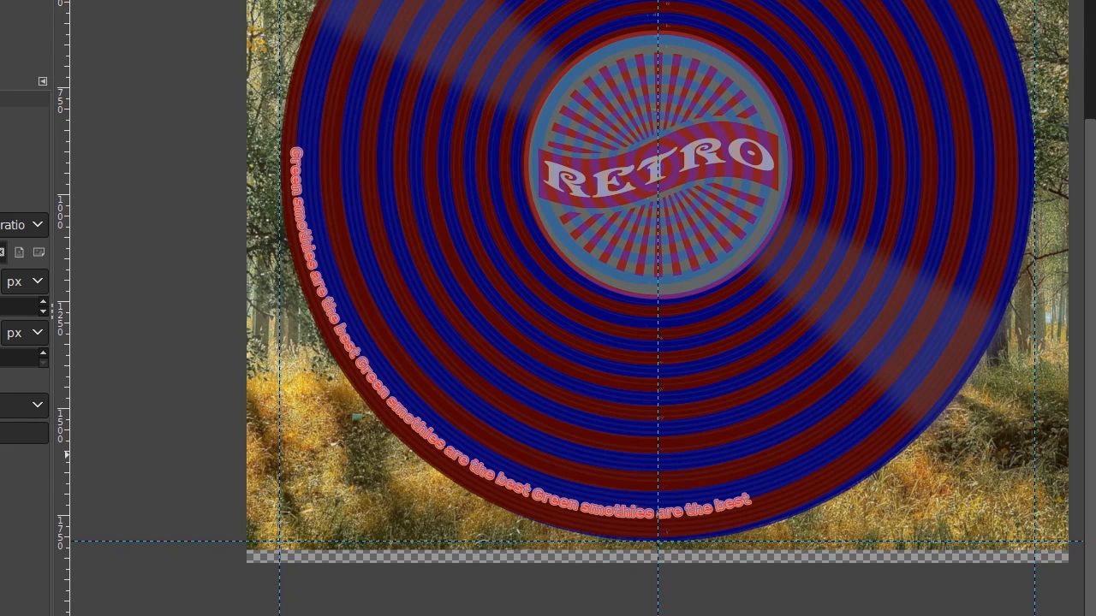
Widen the dock holding the layers and paths, and create a new 1920 × 1862 px layer named Spiral above the text layer.
left_click_drag(1094, 303, 972, 306)
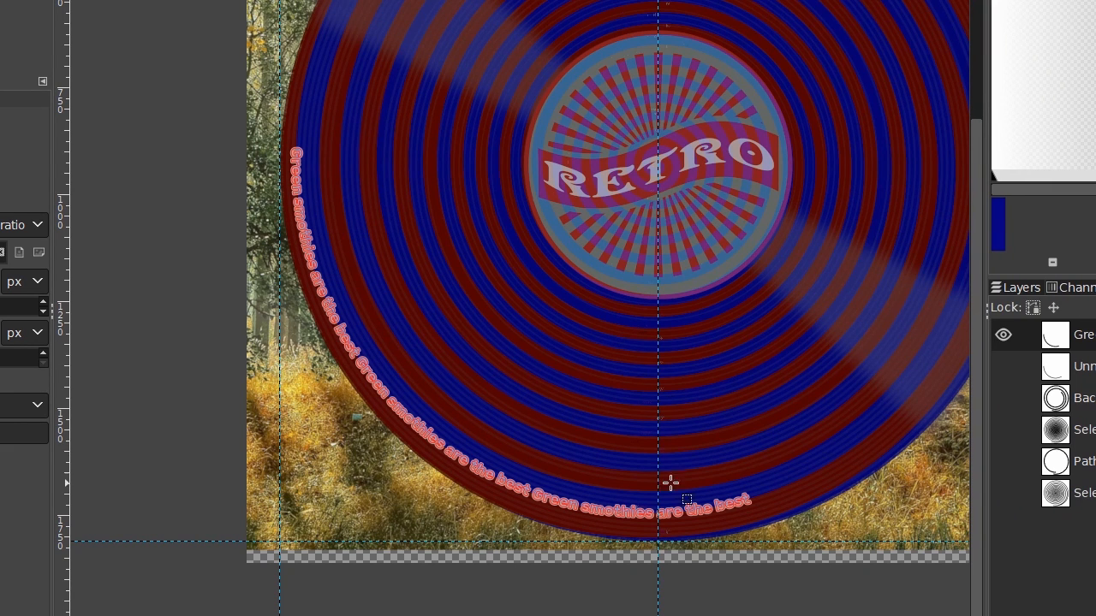
scroll(735, 458, "up", 1)
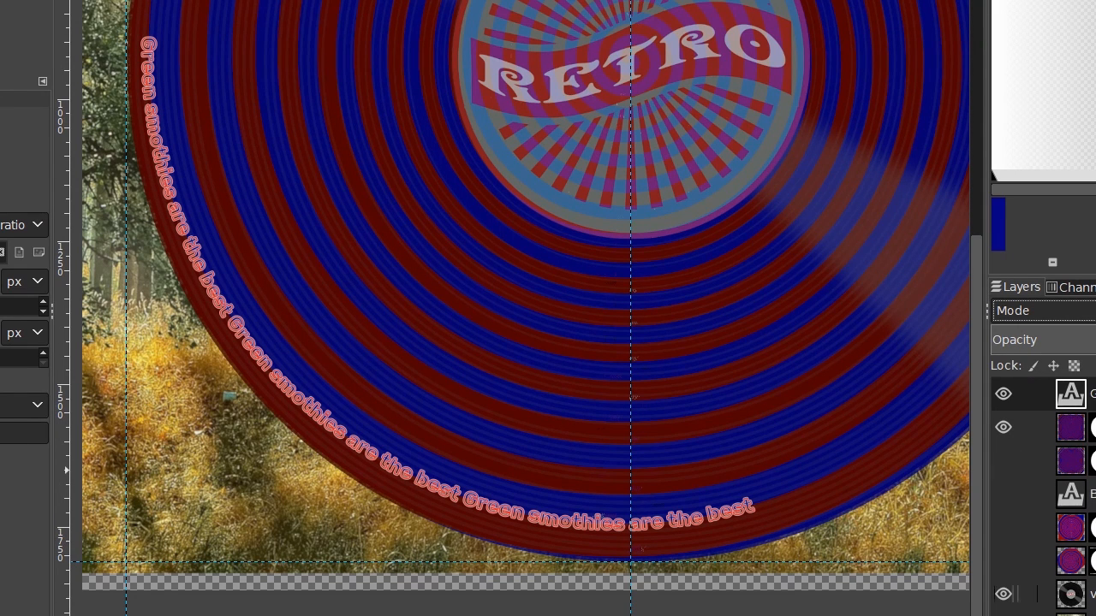
key("shift+ctrl+n")
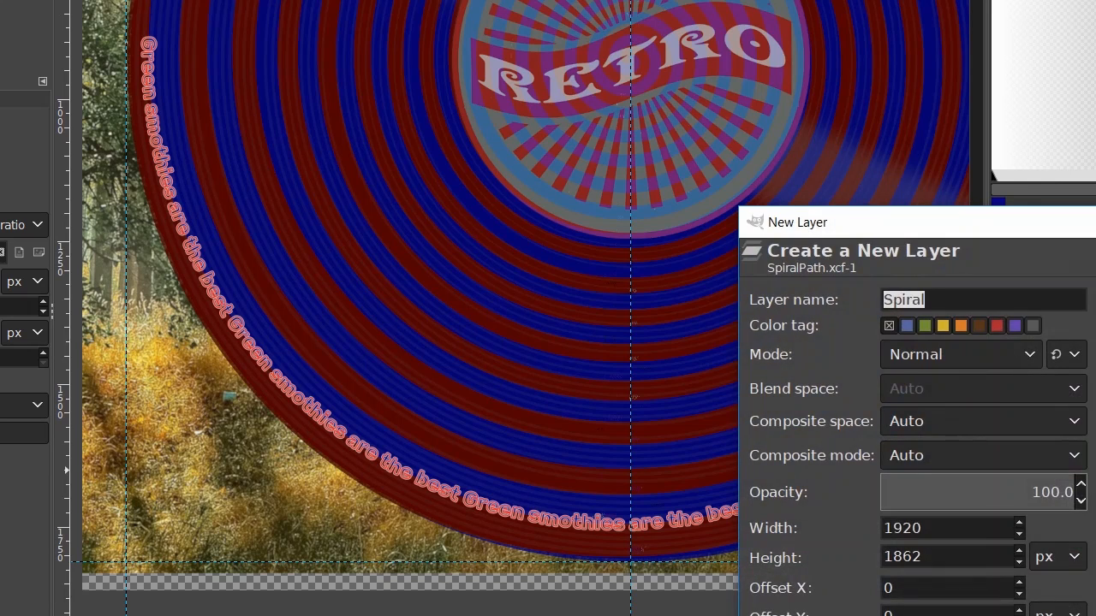
key("Return")
Turn the bent text path into a selection and check the letter outlines along the record's lower edge.
left_click(1095, 287)
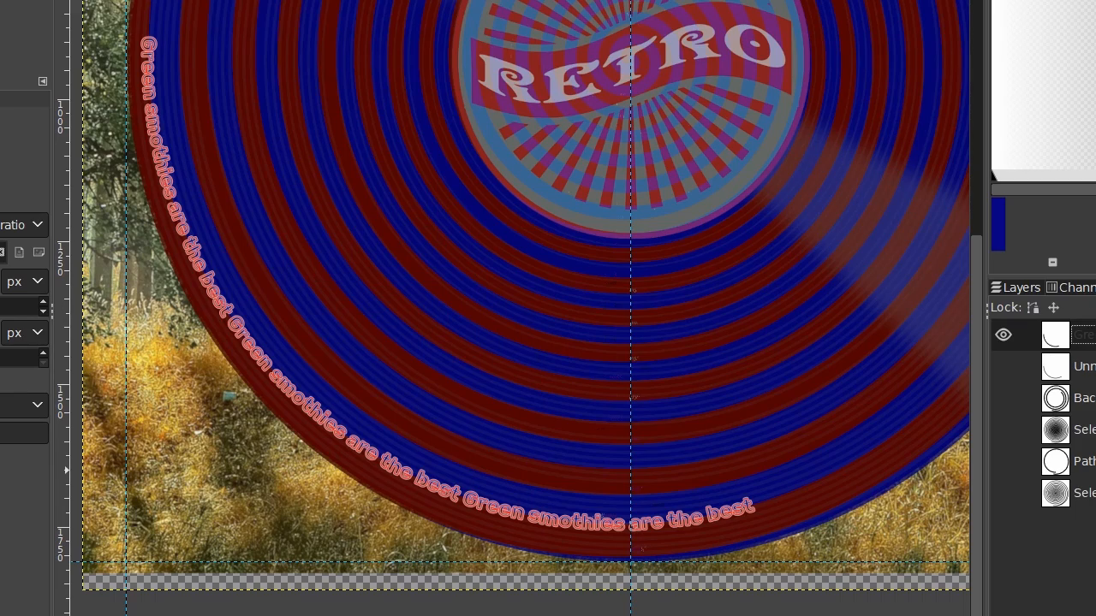
scroll(442, 372, "up", 2)
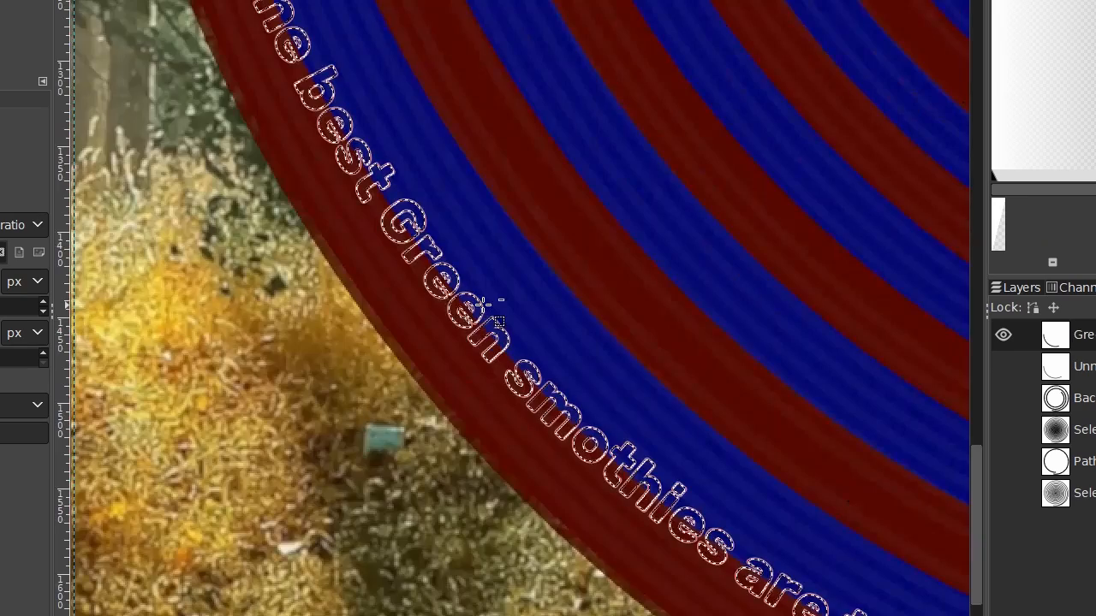
scroll(484, 299, "up", 2)
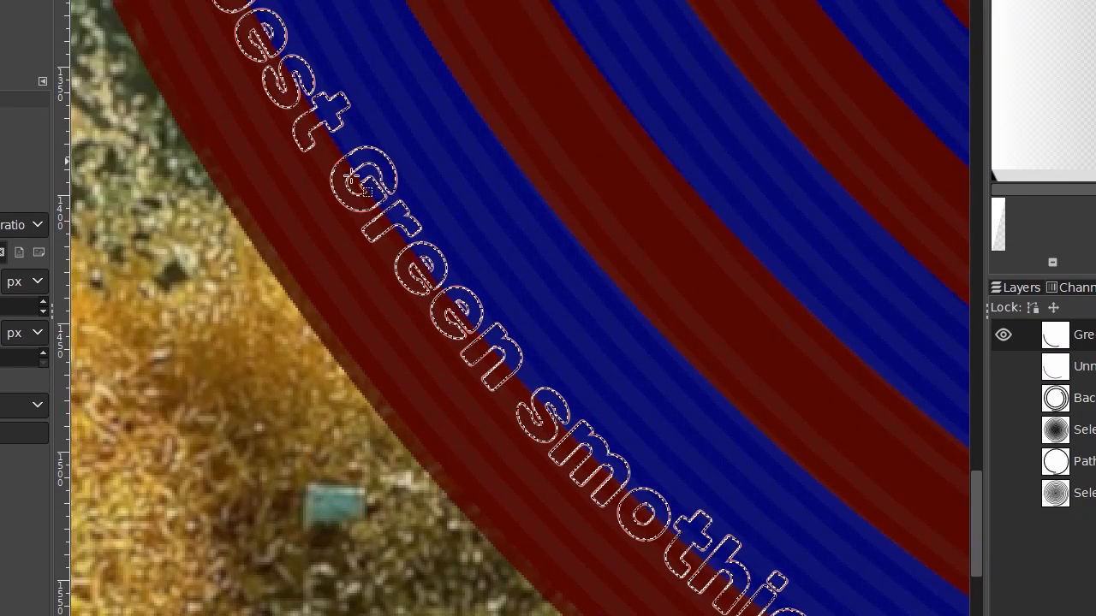
scroll(372, 179, "down", 1)
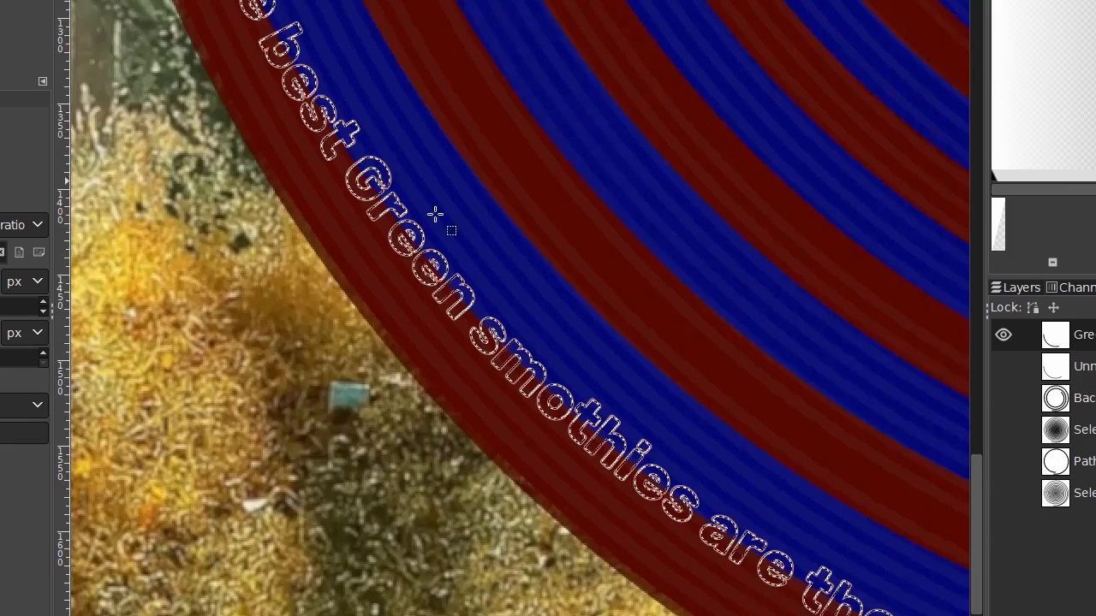
left_click_drag(486, 297, 291, 186)
scroll(291, 186, "down", 6)
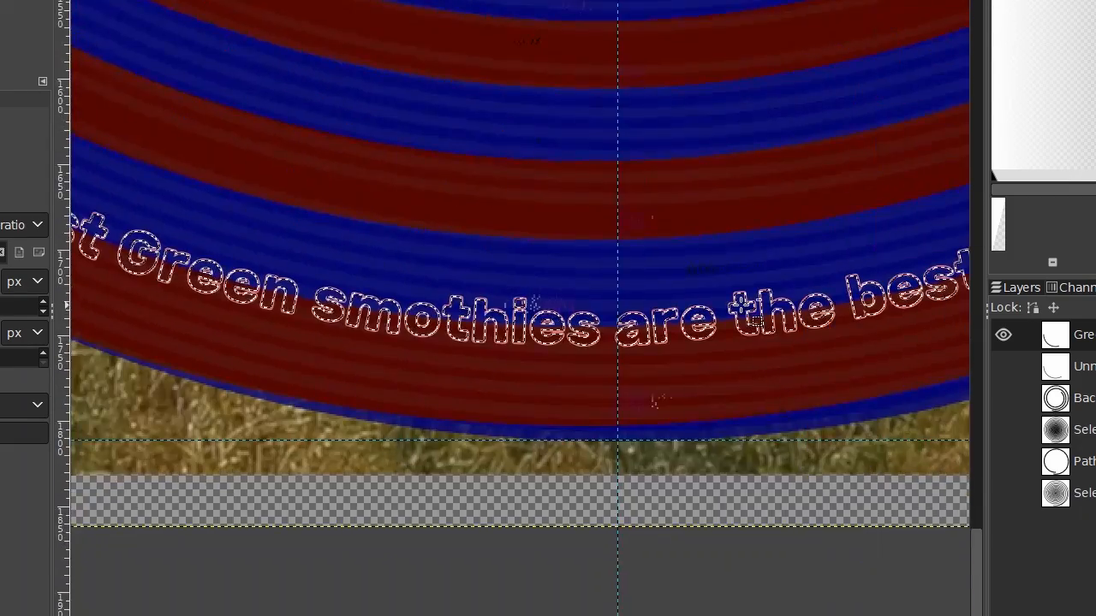
scroll(234, 213, "down", 3)
Fill the selected letter outlines with white on the Spiral layer using the background colour.
left_click(1021, 287)
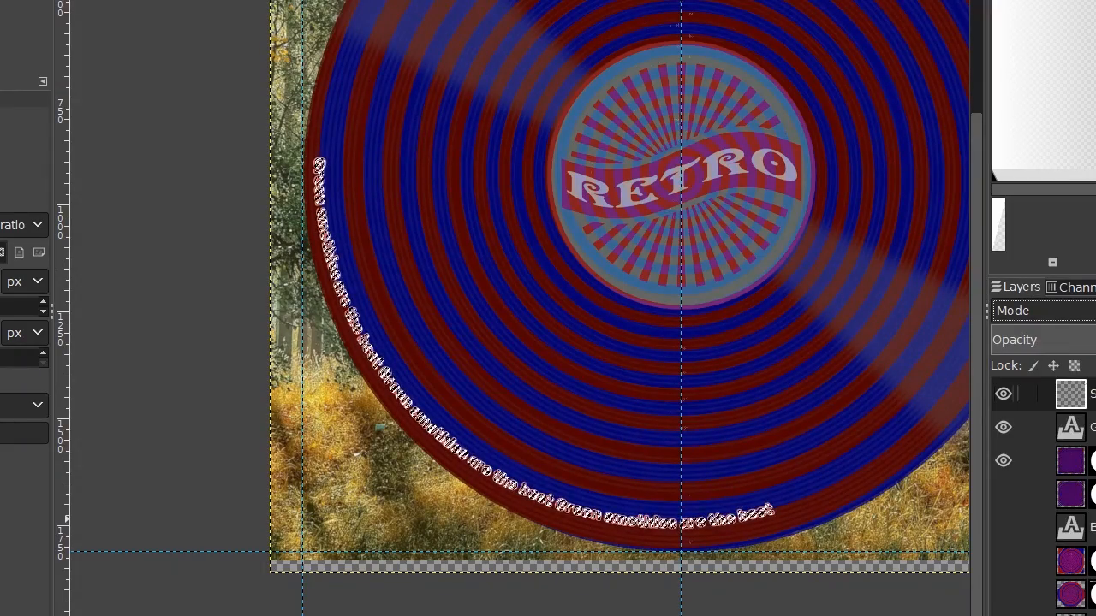
key("u")
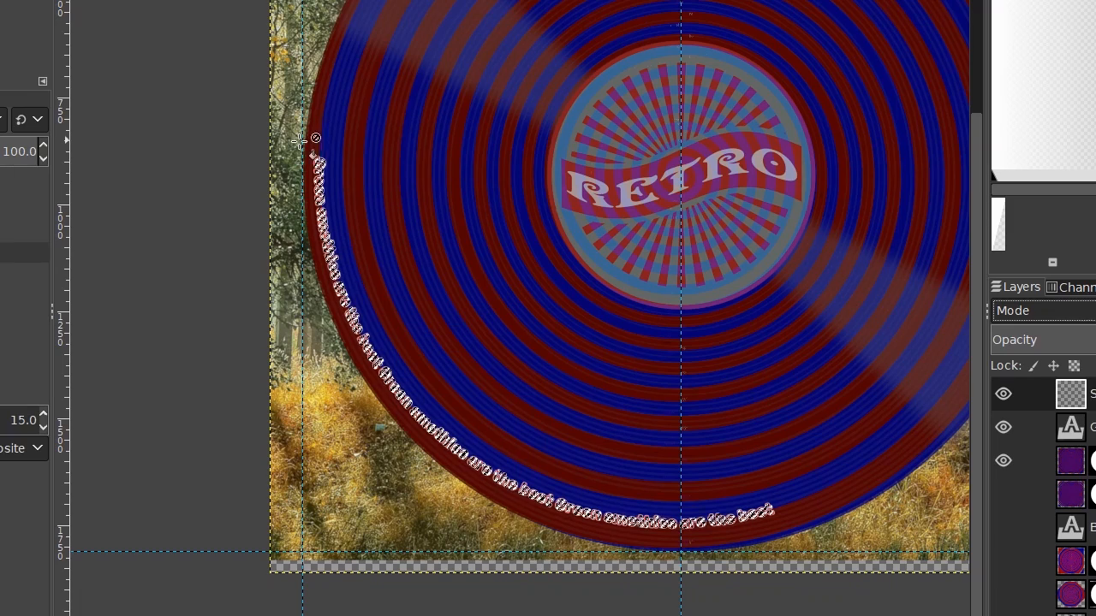
scroll(386, 223, "up", 5)
scroll(603, 279, "left", 5)
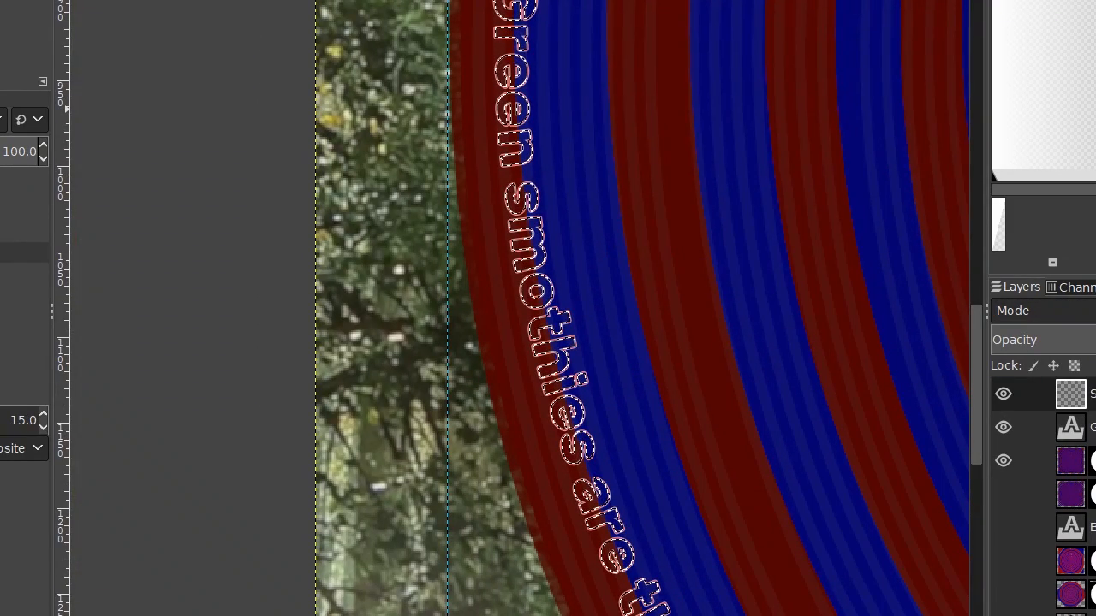
key("ctrl+period")
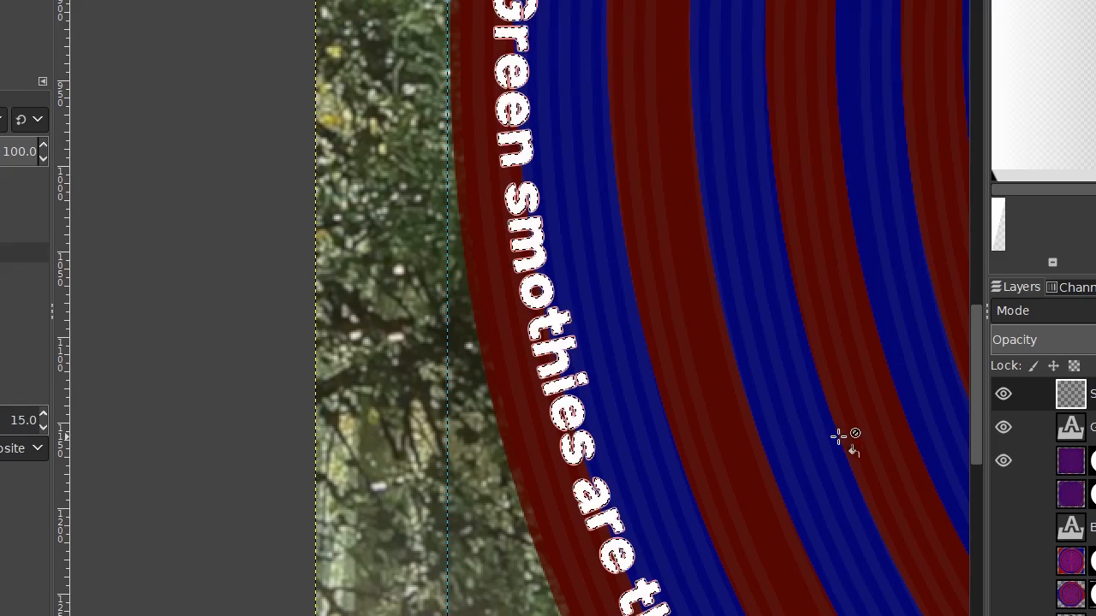
scroll(868, 511, "down", 3)
scroll(679, 347, "up", 1)
scroll(677, 366, "up", 2)
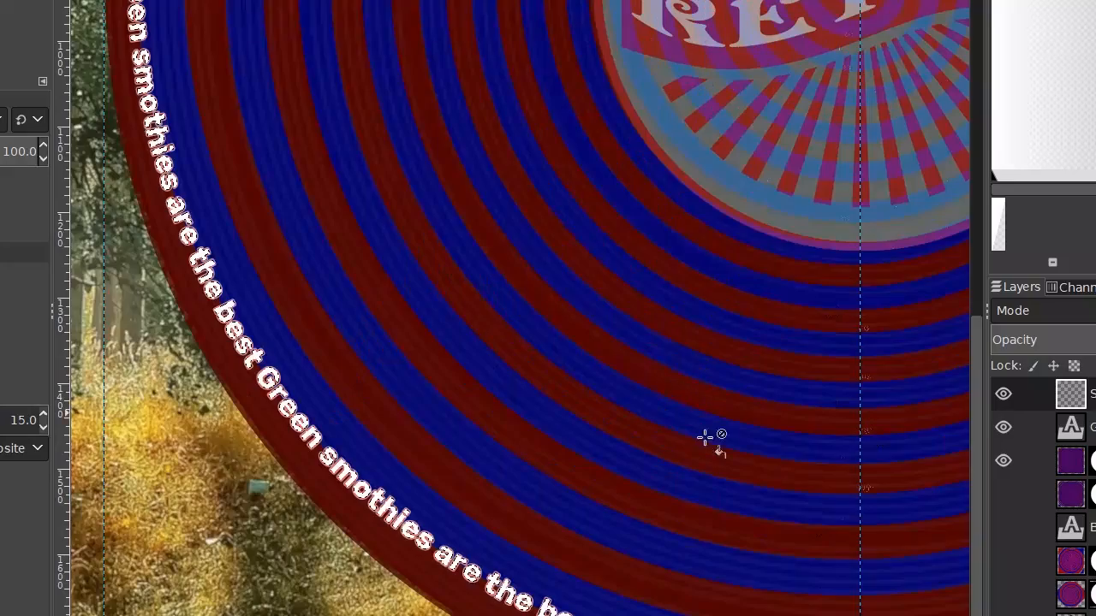
left_click_drag(553, 381, 356, 239)
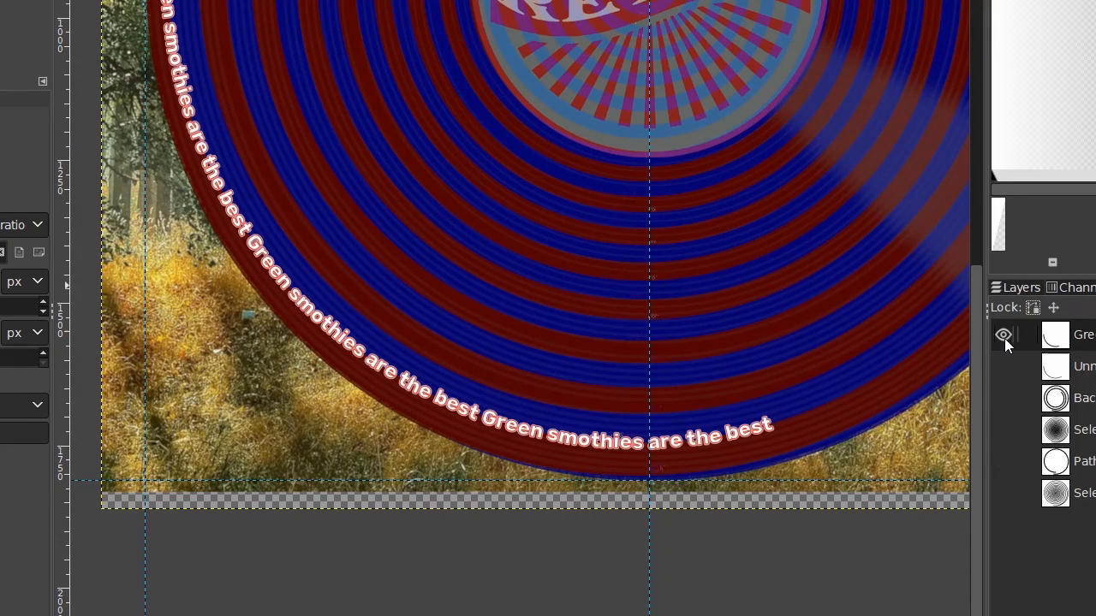
Hide the bent text path and the red and blue spiral layer, and view the white lettering on the black record.
left_click(1003, 336)
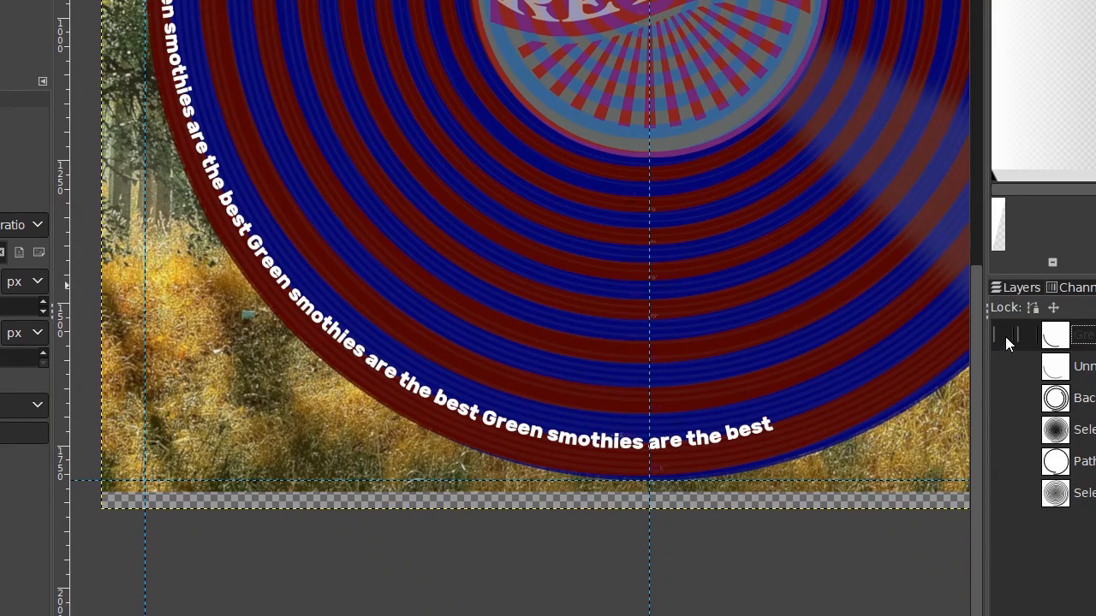
left_click(1013, 294)
left_click_drag(662, 296, 600, 465)
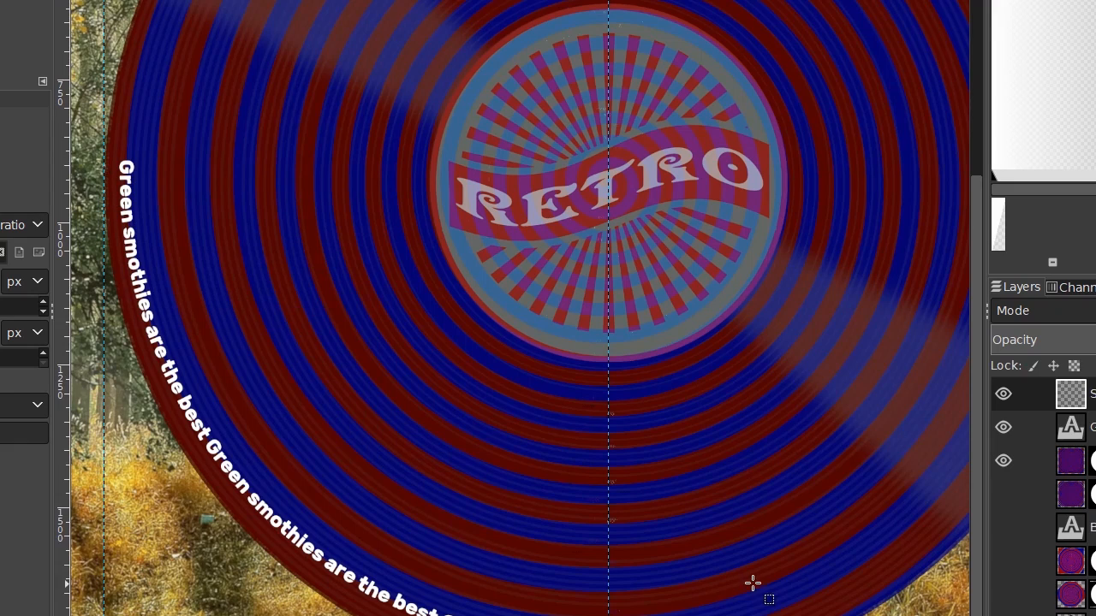
left_click(1003, 462)
scroll(739, 455, "down", 1)
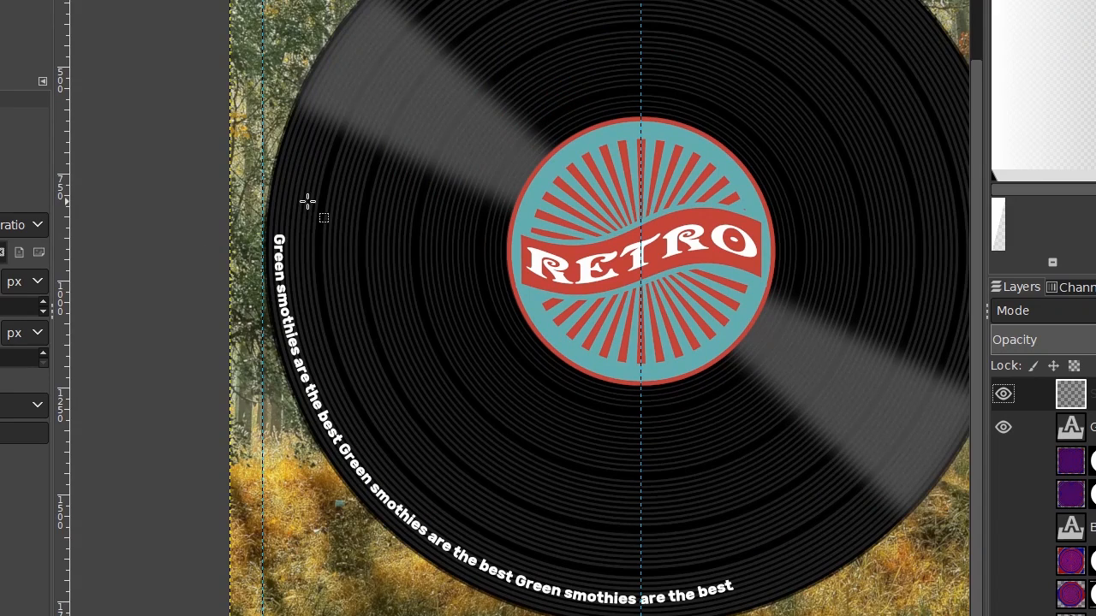
left_click_drag(888, 566, 768, 598)
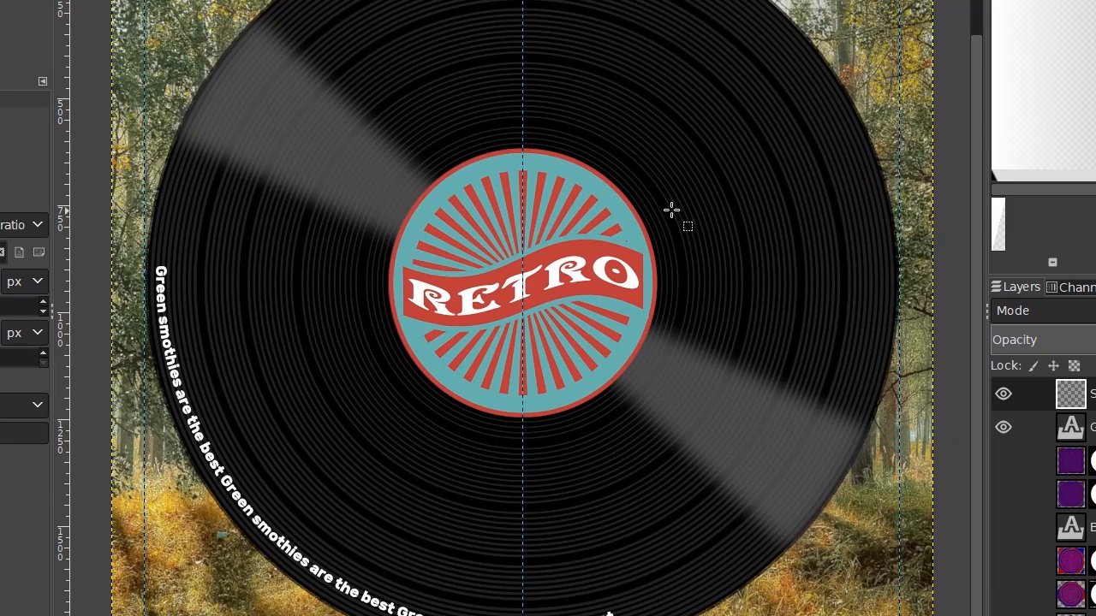
left_click_drag(515, 448, 481, 459)
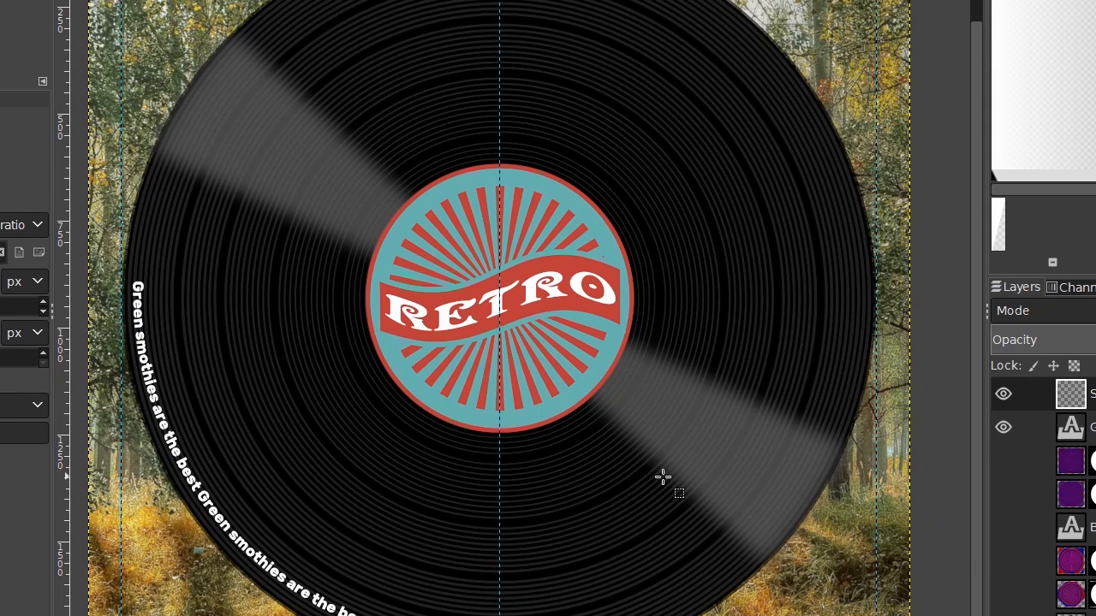
Hide the original text layer and delete the Spiral layer holding the white lettering.
left_click(1080, 467)
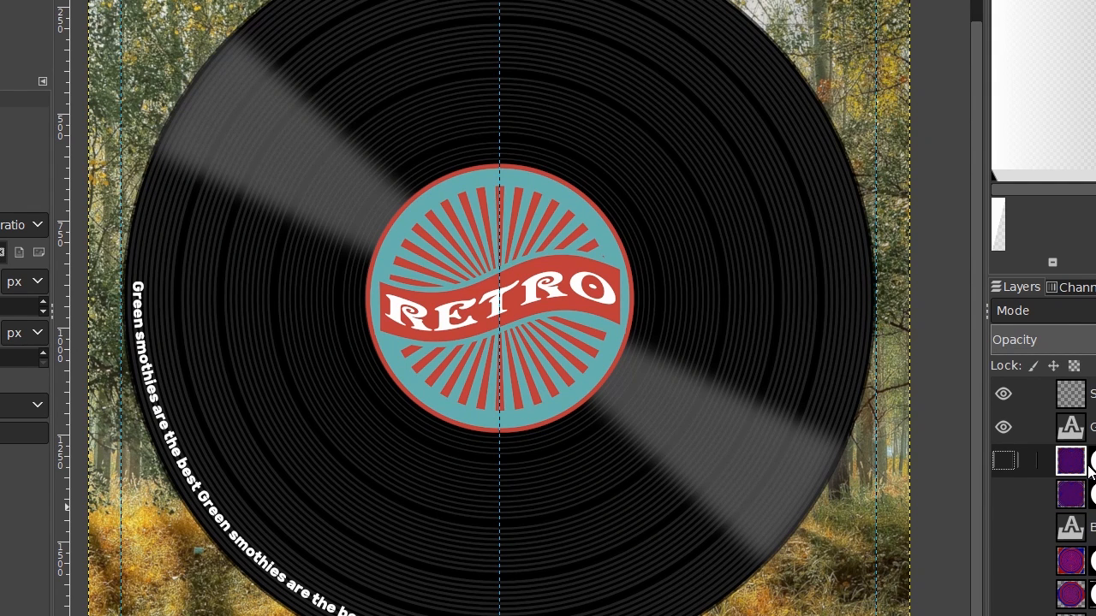
left_click_drag(477, 561, 594, 546)
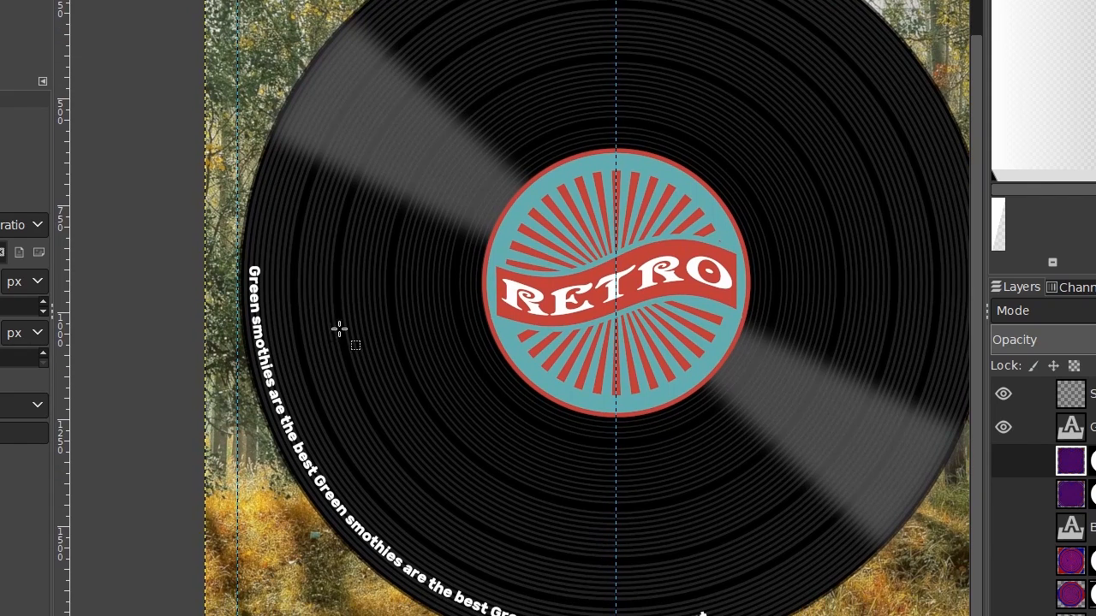
left_click_drag(805, 386, 734, 382)
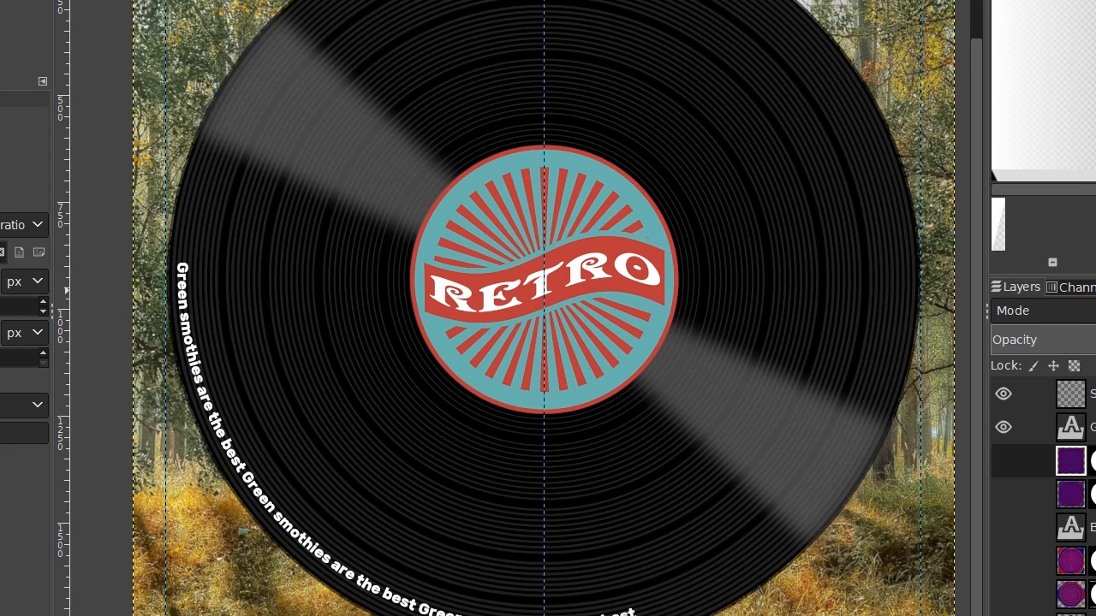
left_click(1095, 288)
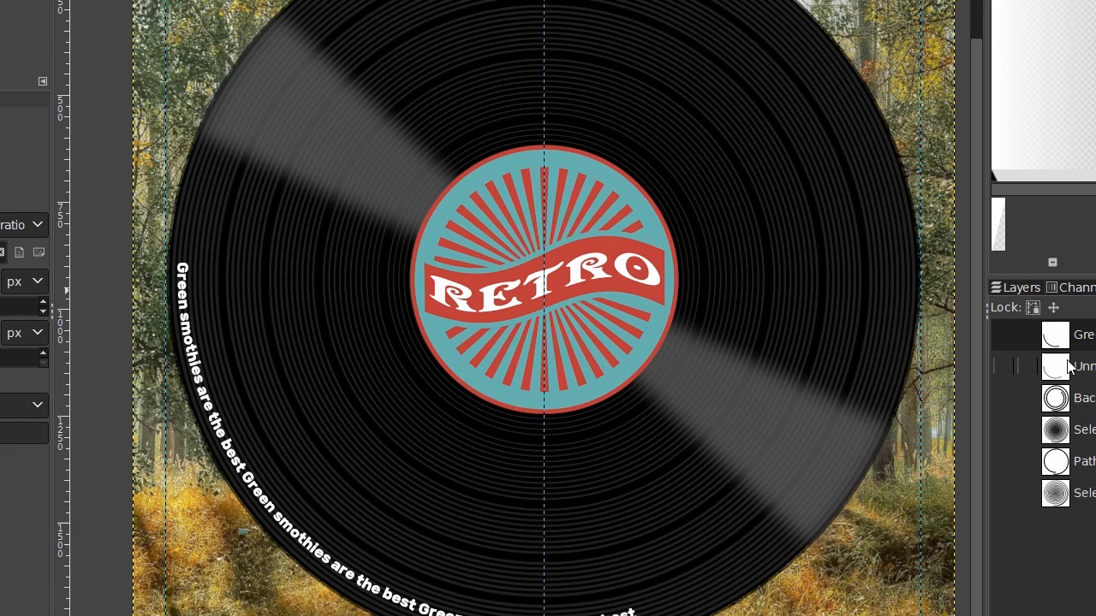
left_click(1015, 287)
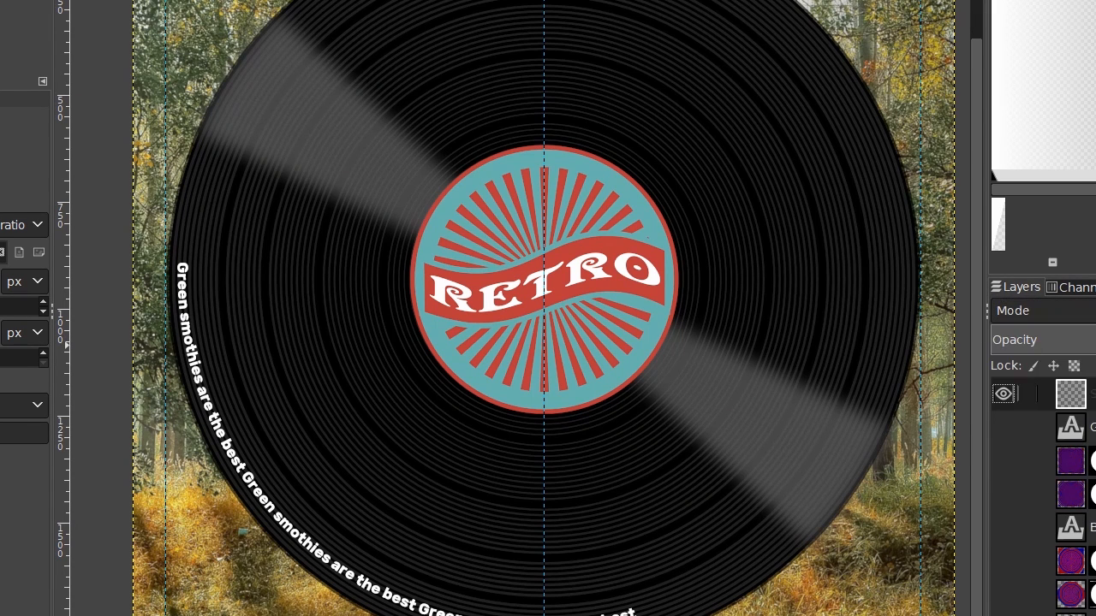
key("Delete")
Identify the bent text path among the paths and delete it, keeping the original traced spiral path.
left_click(1095, 288)
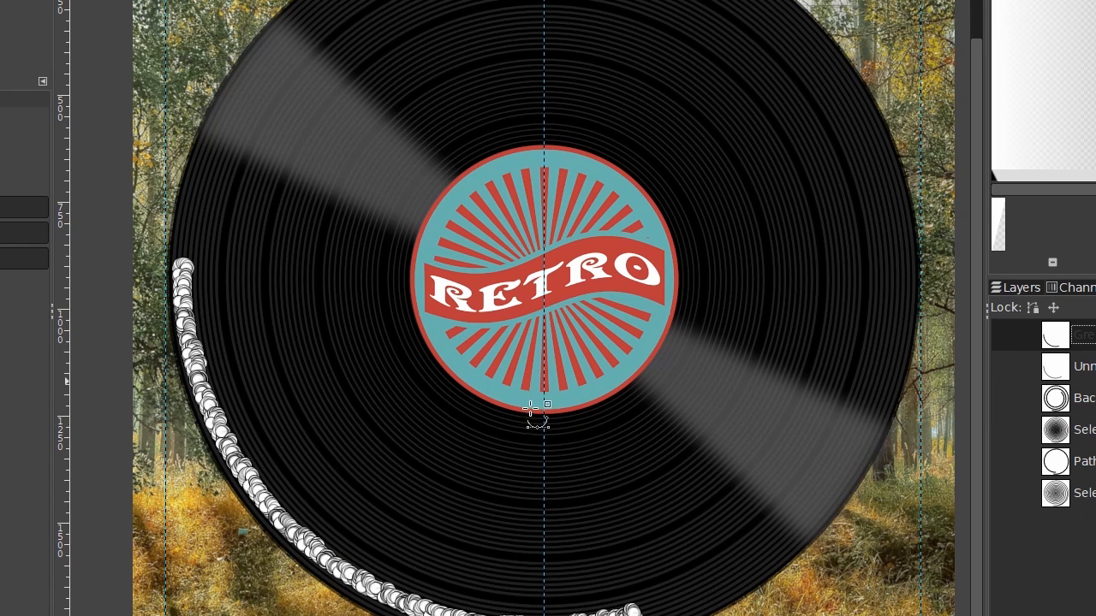
scroll(724, 534, "down", 3)
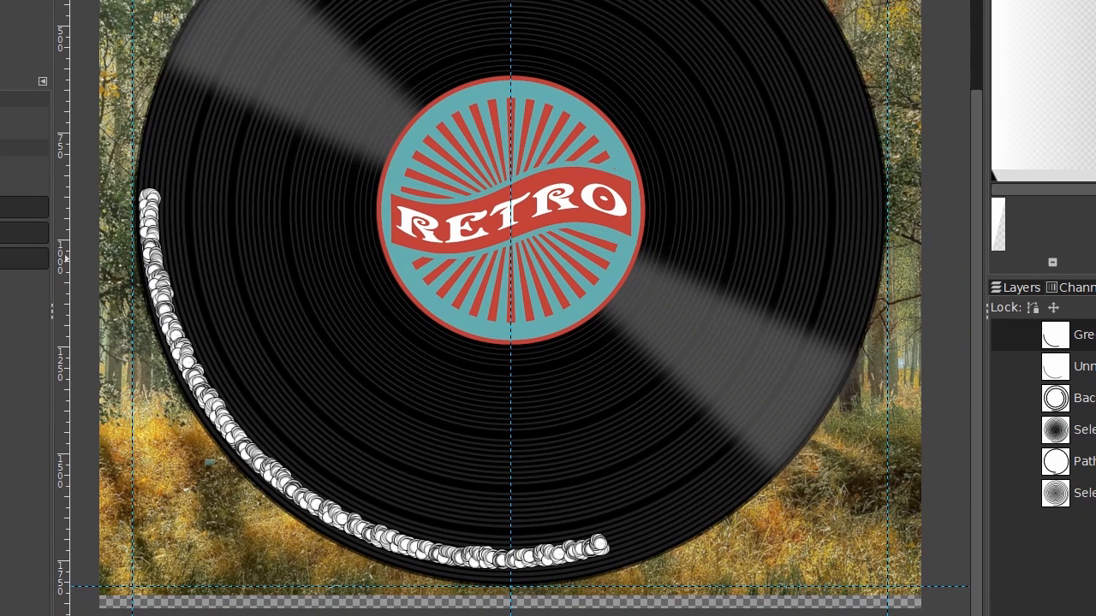
double_click(1053, 367)
left_click_drag(922, 499, 819, 440)
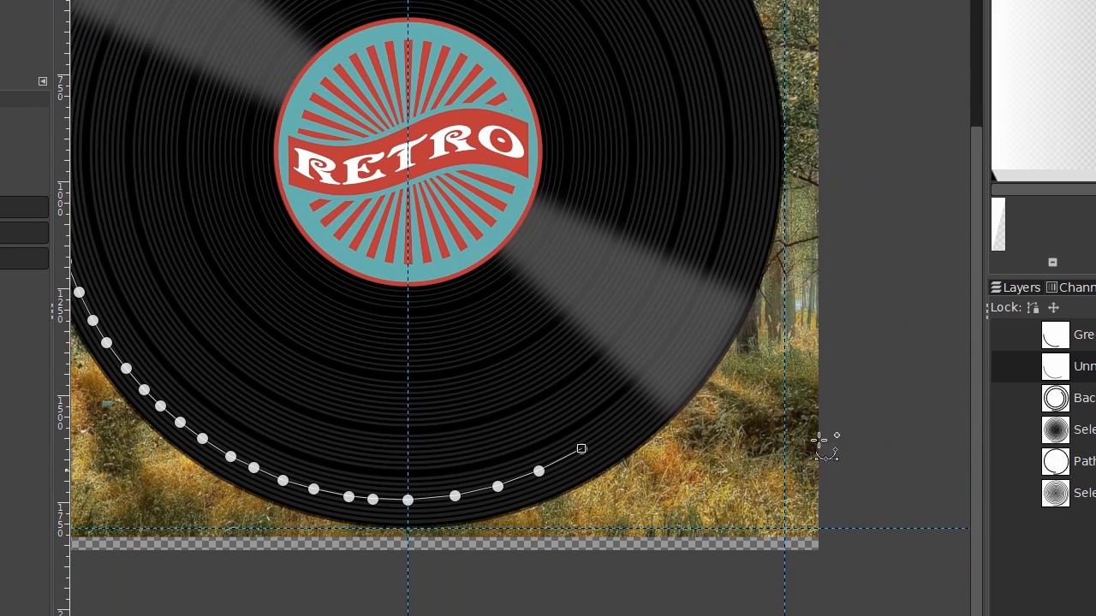
double_click(1058, 336)
key("Delete")
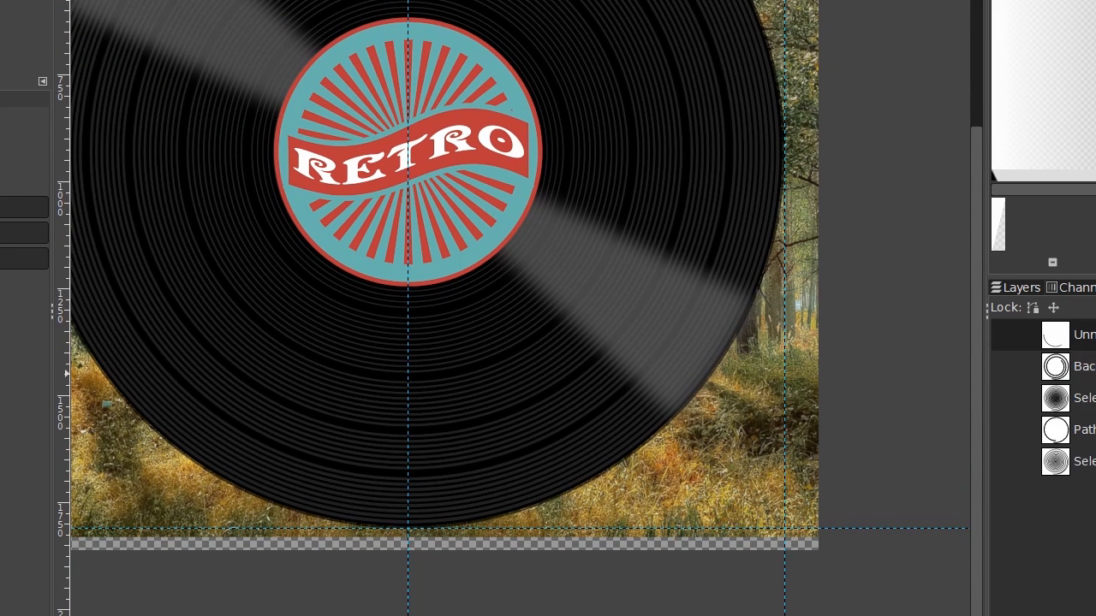
Activate the original traced path for editing and show the red and blue spiral layer again.
double_click(1050, 343)
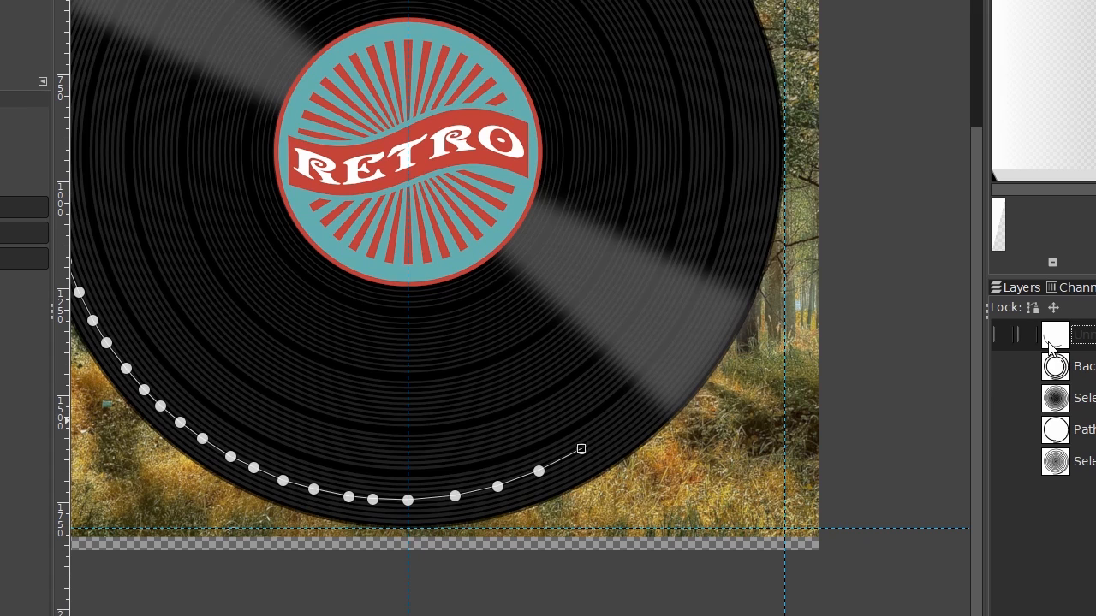
left_click_drag(558, 475, 734, 441)
left_click_drag(796, 399, 542, 484)
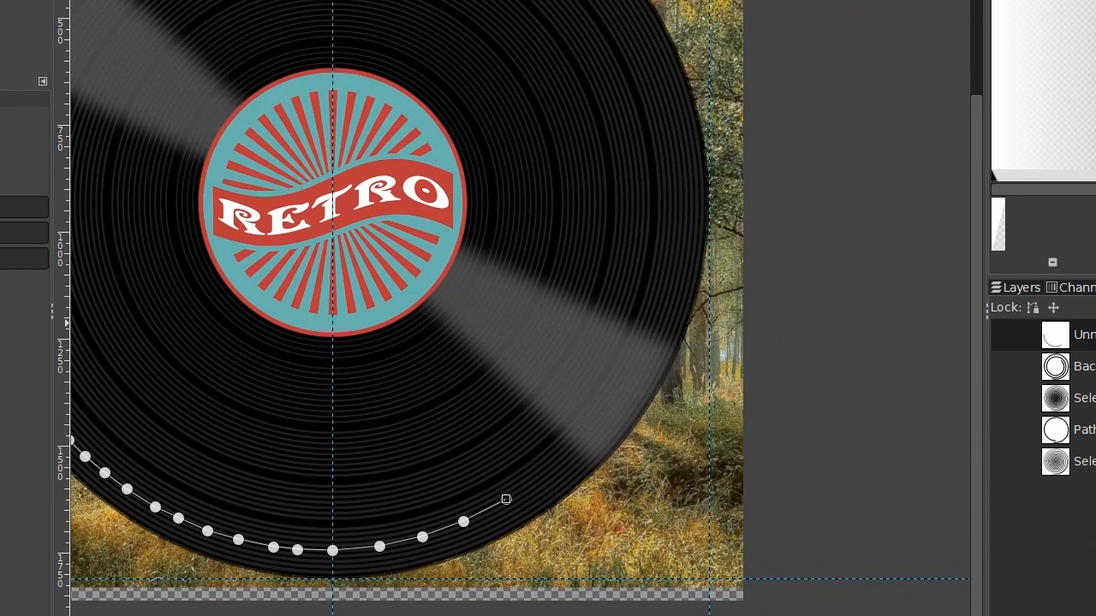
left_click(1022, 295)
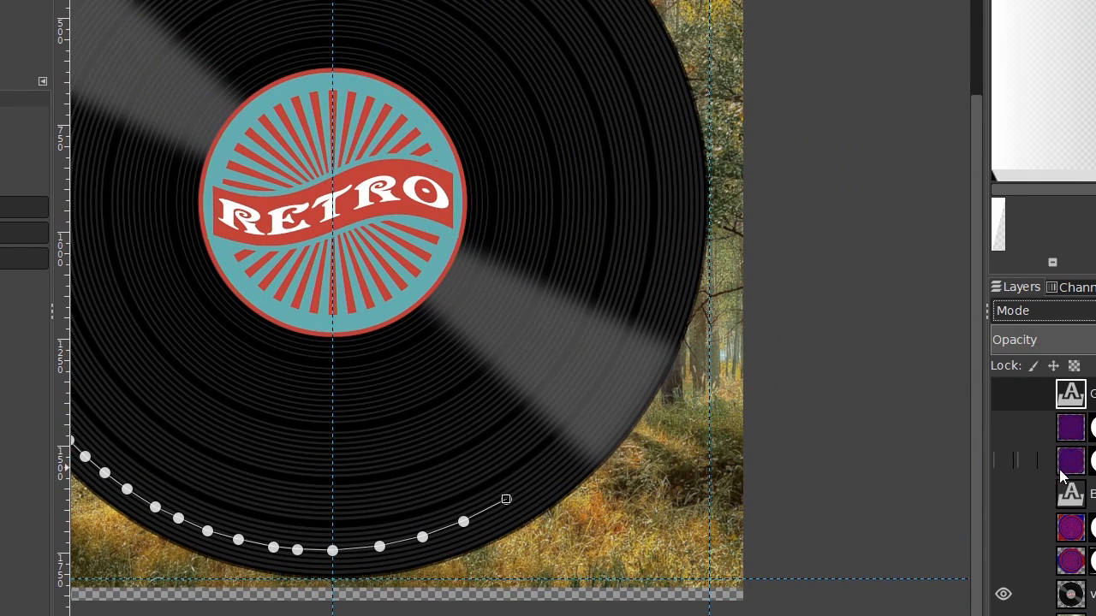
left_click(1004, 427)
Continue the path with anchors along the red and blue boundary around two further turns, ending at the vertical center guide below the label.
scroll(548, 519, "up", 4)
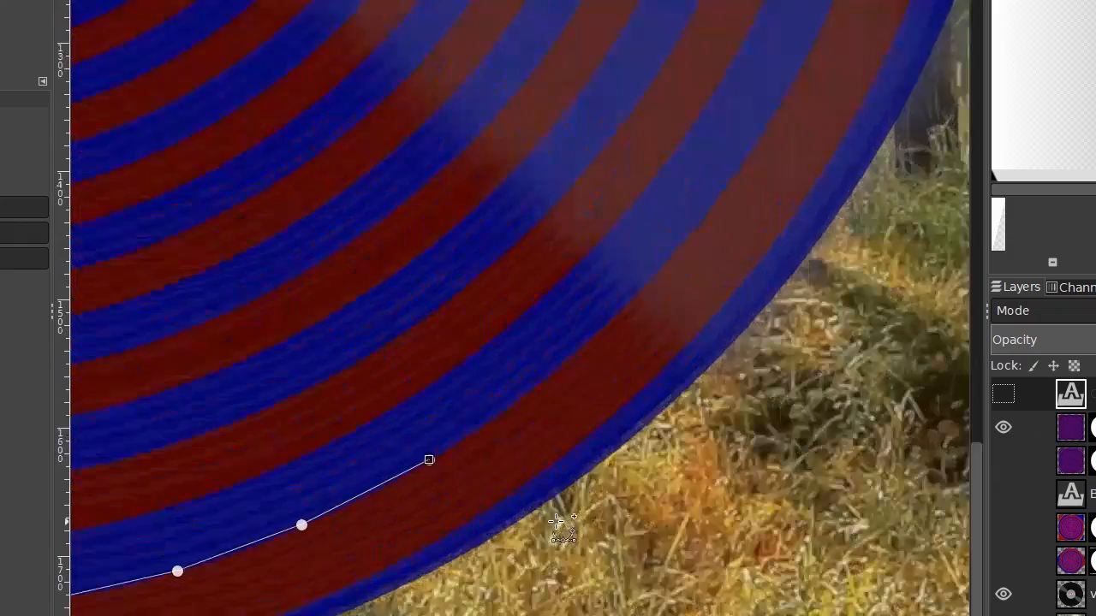
scroll(531, 436, "up", 5)
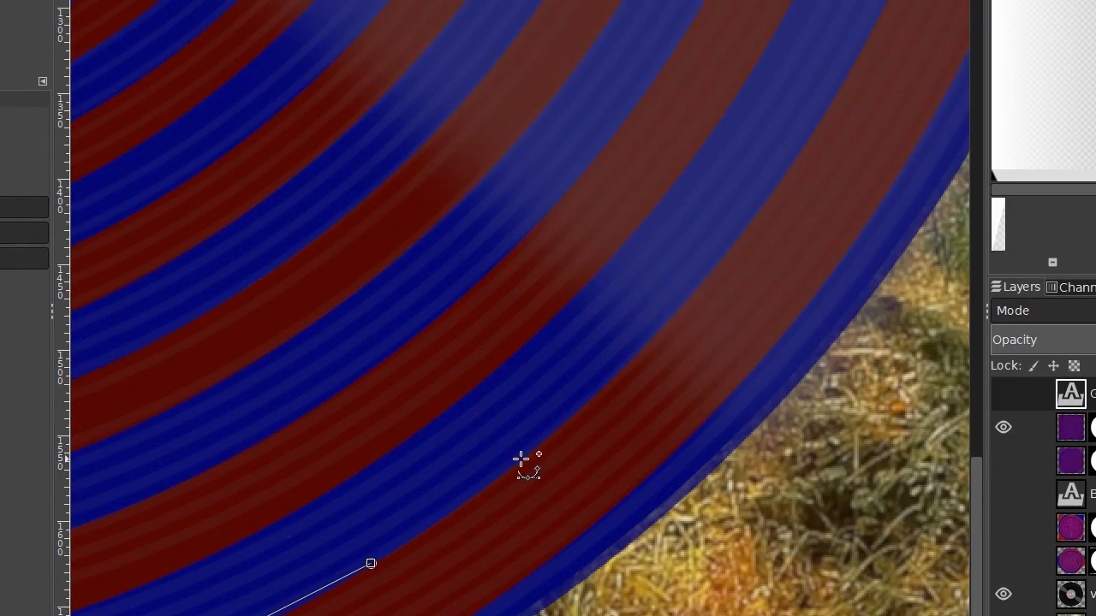
left_click(522, 459)
left_click(625, 373)
left_click(727, 253)
left_click_drag(689, 321, 522, 582)
scroll(676, 343, "down", 7)
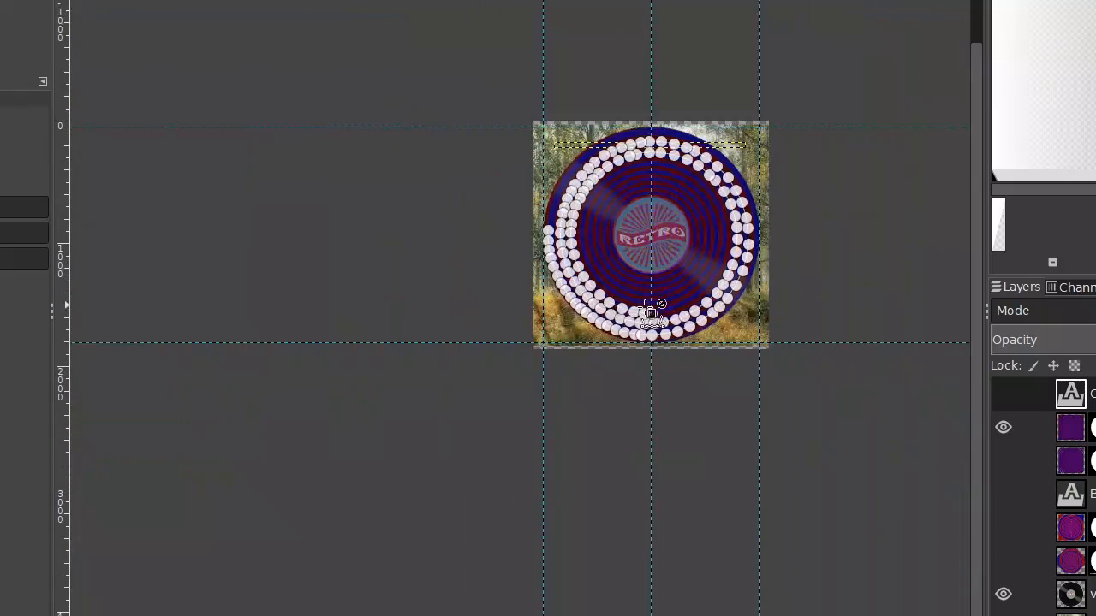
scroll(642, 283, "up", 3)
left_click_drag(670, 221, 552, 307)
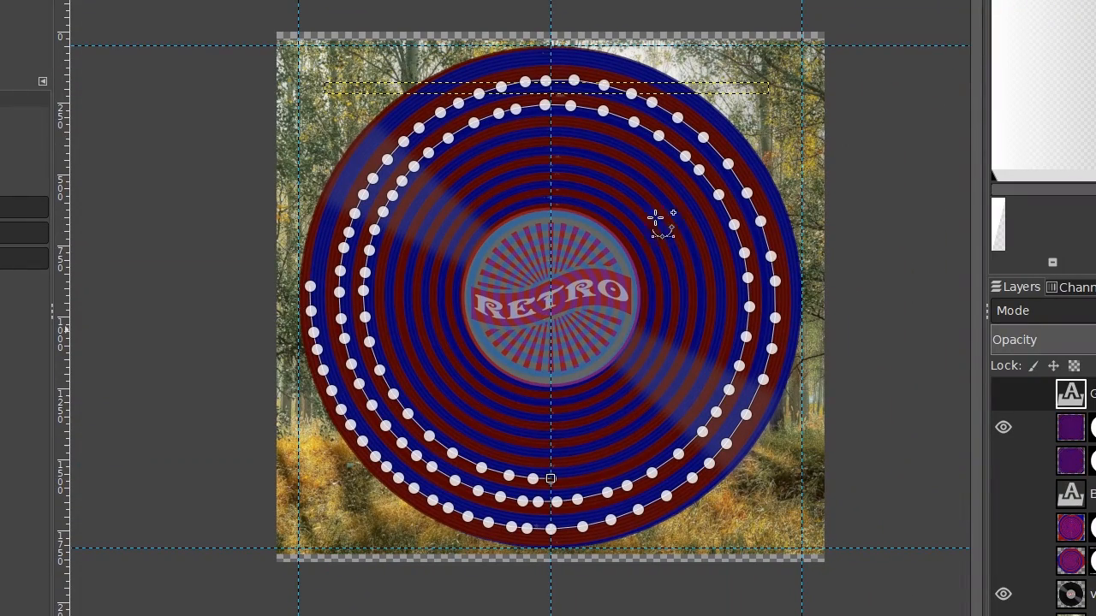
left_click_drag(600, 222, 627, 187)
scroll(628, 186, "down", 1)
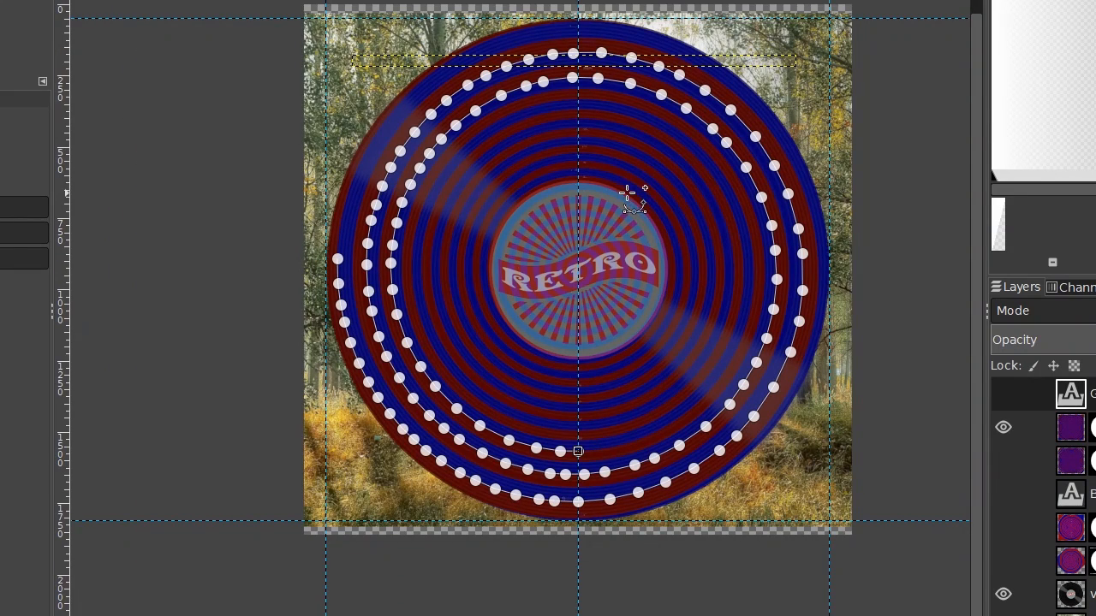
Add a text layer with the pasted Lorem ipsum text near the record's upper edge and move it slightly left and down.
key("t")
left_click(373, 113)
left_click(380, 35)
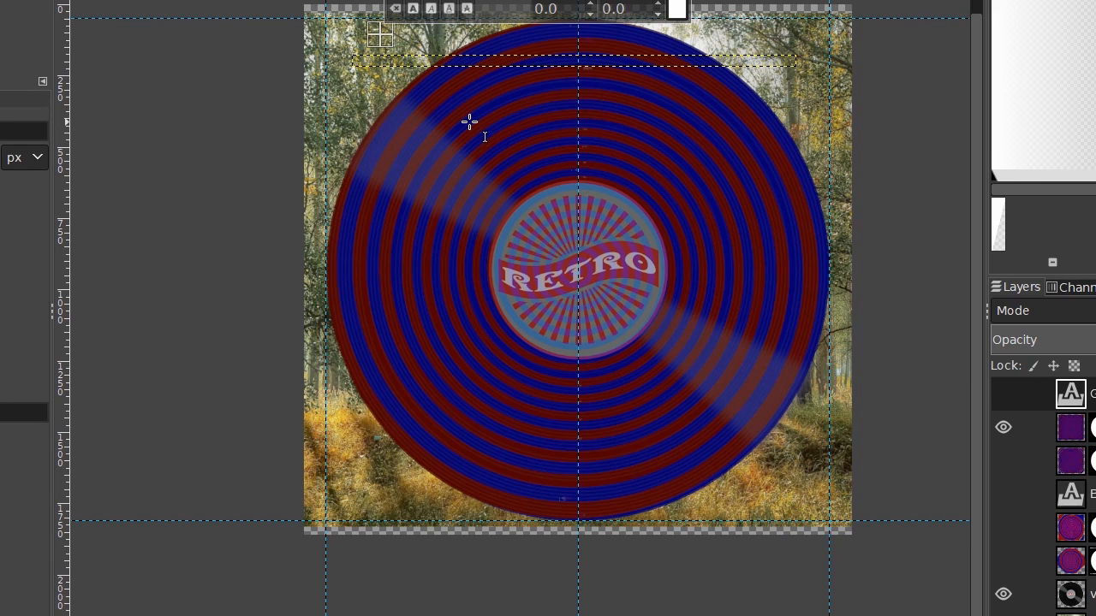
key("ctrl+v")
key("m")
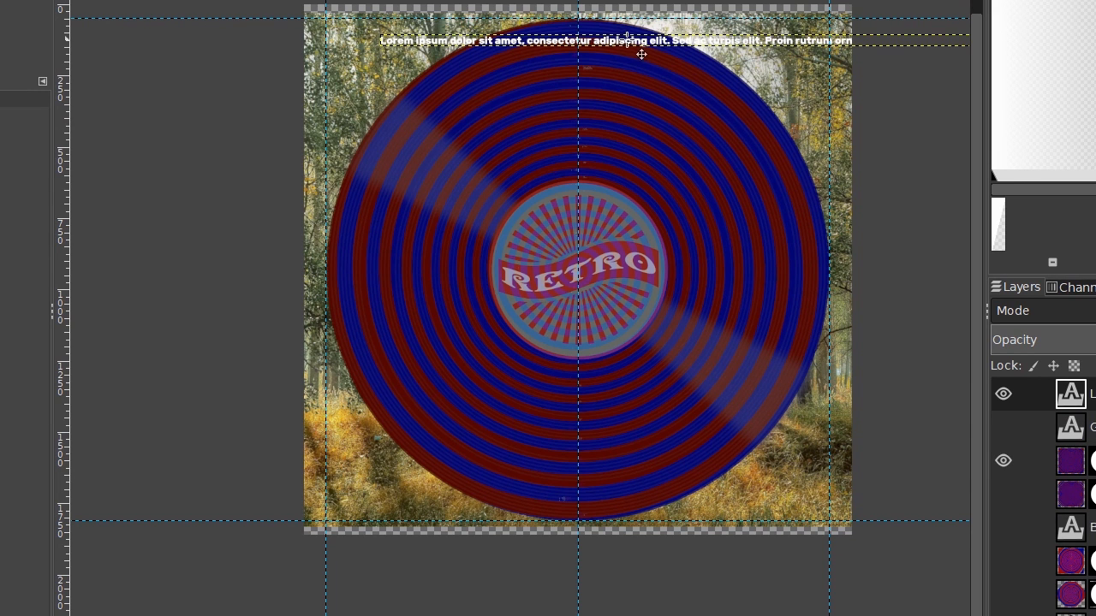
left_click_drag(647, 54, 607, 60)
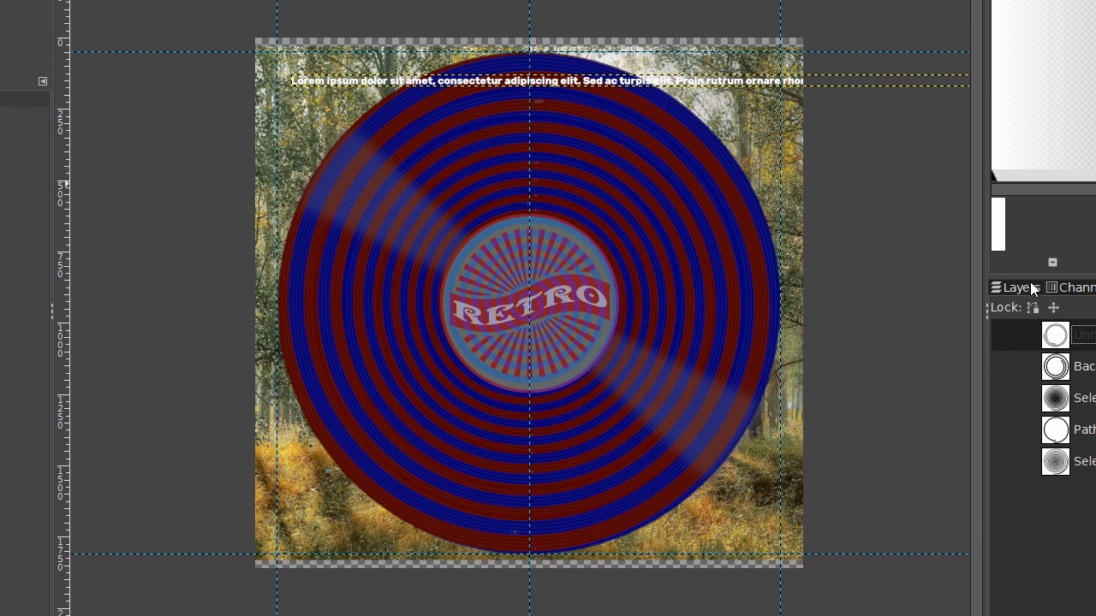
Bend the Lorem ipsum text along the extended spiral path with Text along Path and inspect the surplus text beyond the path's end.
left_click(1024, 289)
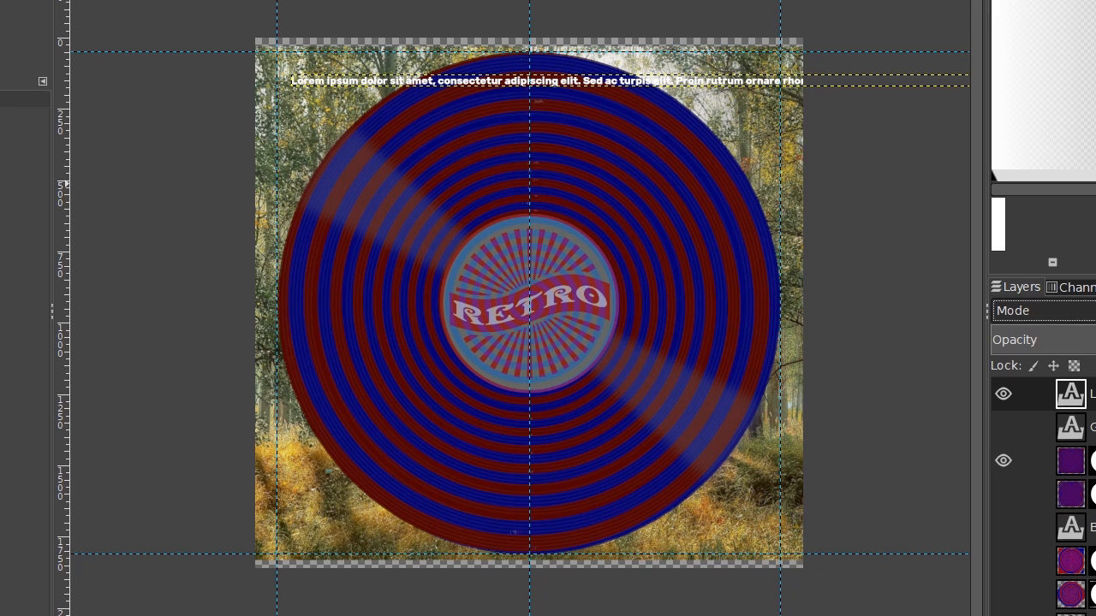
key("Tab")
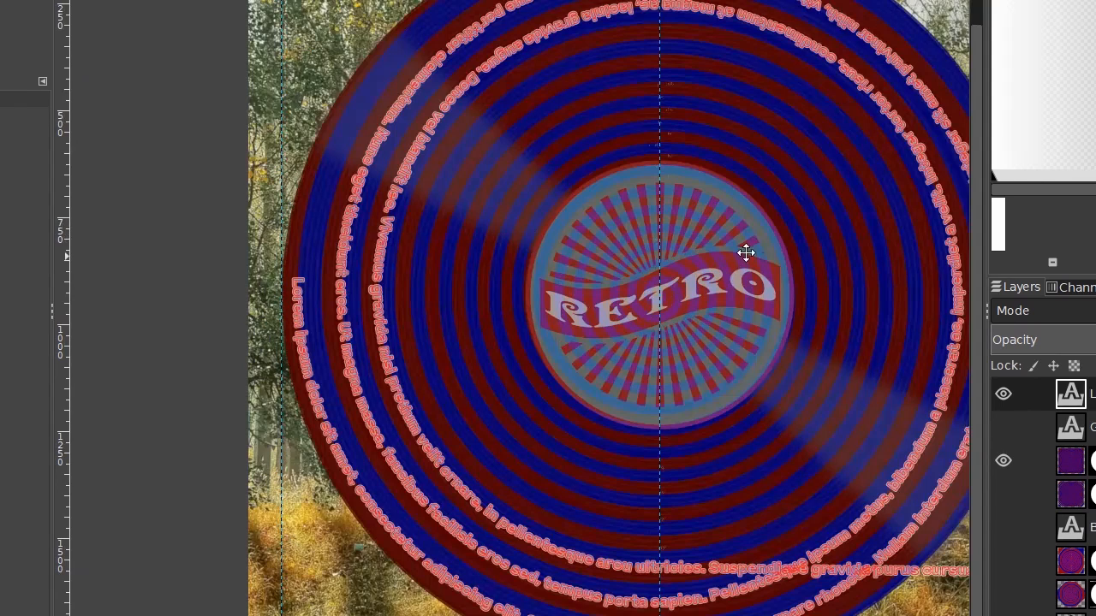
scroll(744, 250, "right", 3)
scroll(783, 277, "right", 8)
scroll(782, 276, "down", 2)
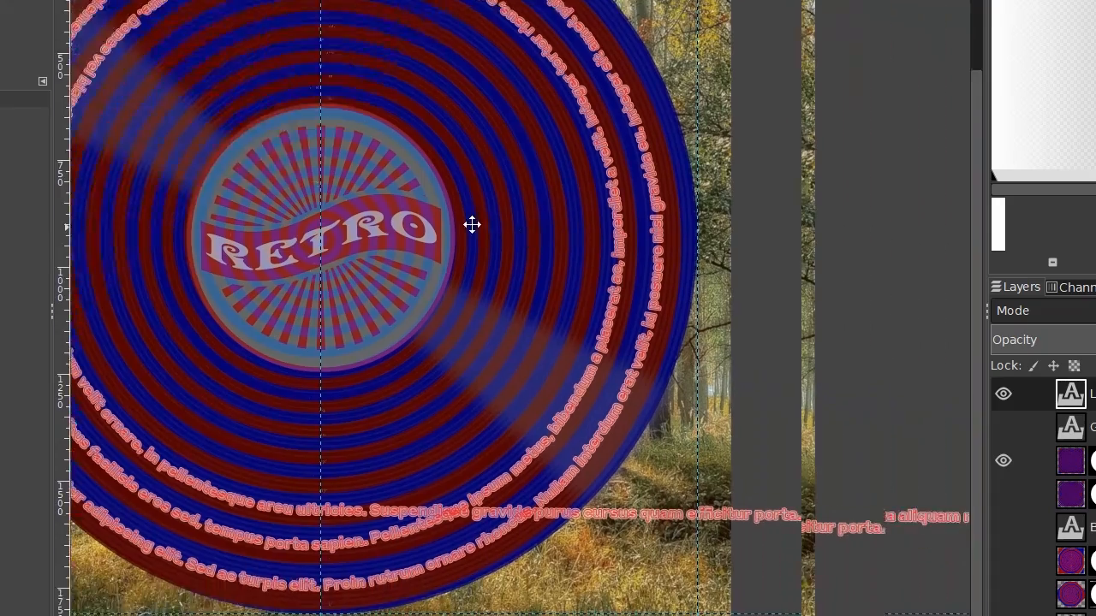
scroll(744, 305, "down", 1)
scroll(751, 314, "down", 1, "ctrl")
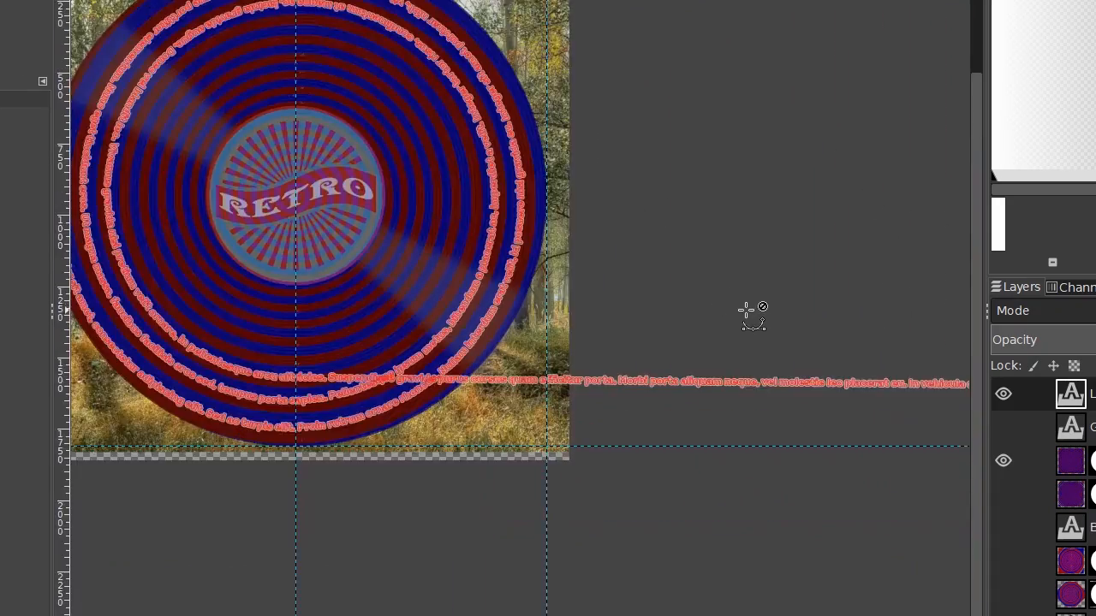
Select the outline of the Lorem ipsum lettering bent along the spiral and add a new 1920 by 1862 px layer named Spiral.
scroll(734, 323, "down", 1, "ctrl")
scroll(621, 317, "up", 1, "ctrl")
scroll(621, 317, "left", 8)
scroll(630, 322, "up", 3)
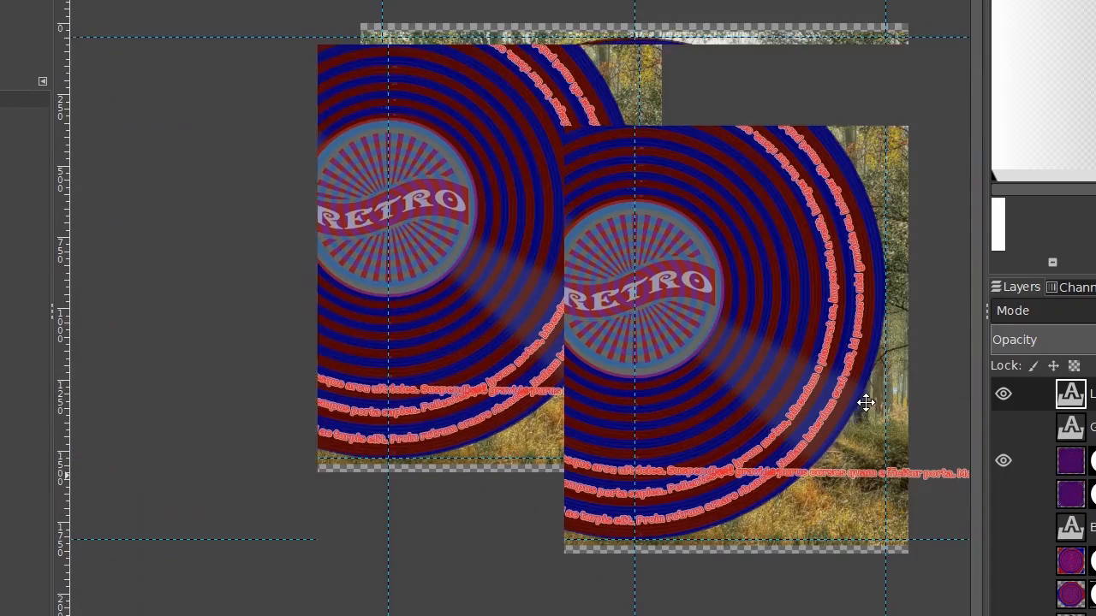
scroll(795, 330, "up", 1, "ctrl")
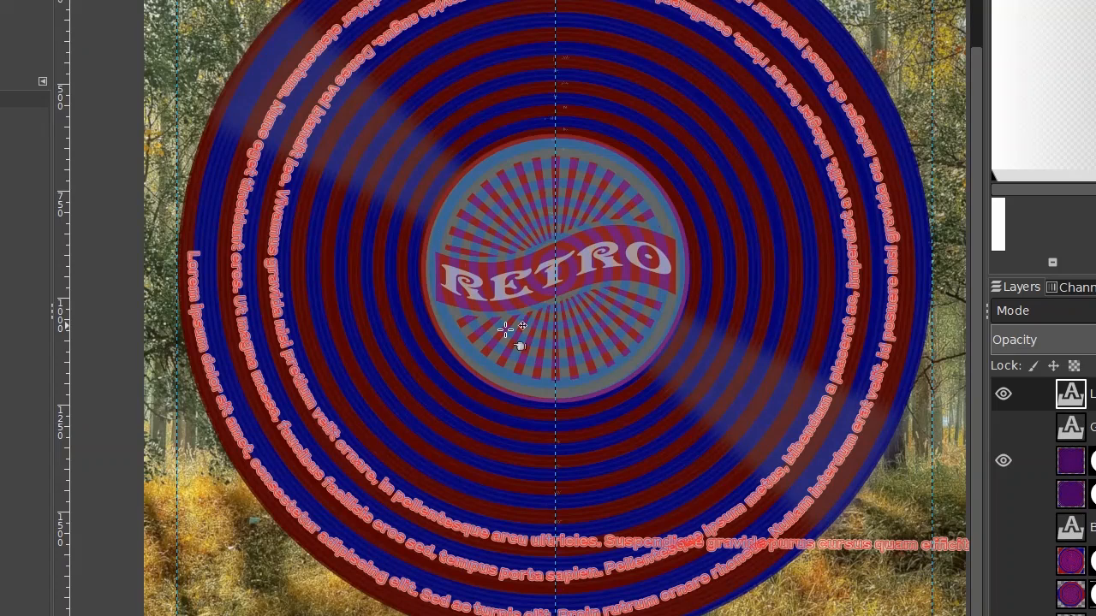
left_click(1095, 288)
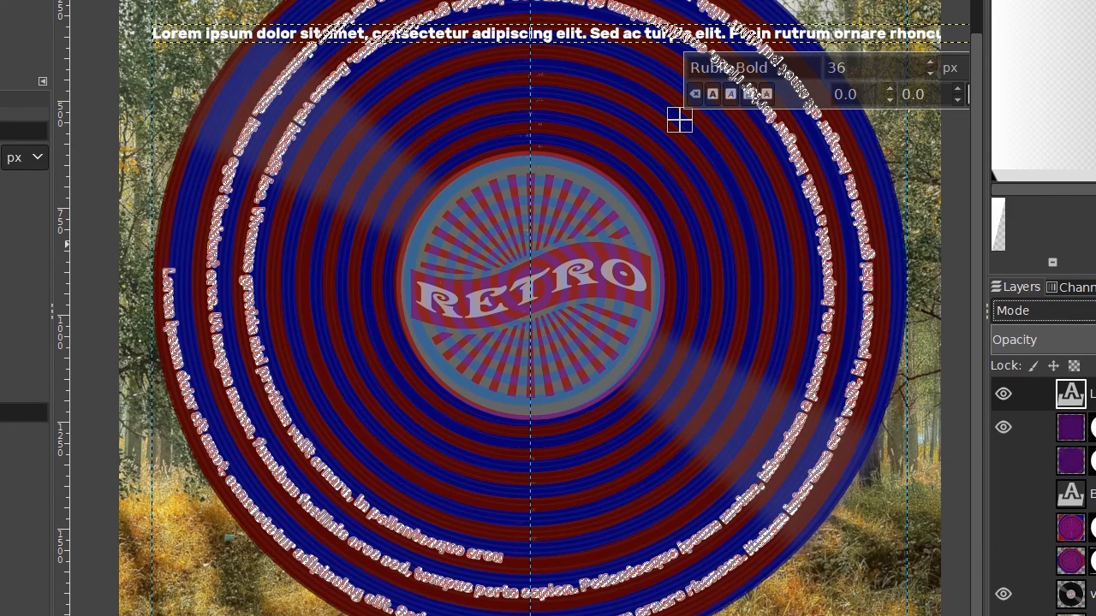
key("shift+ctrl+n")
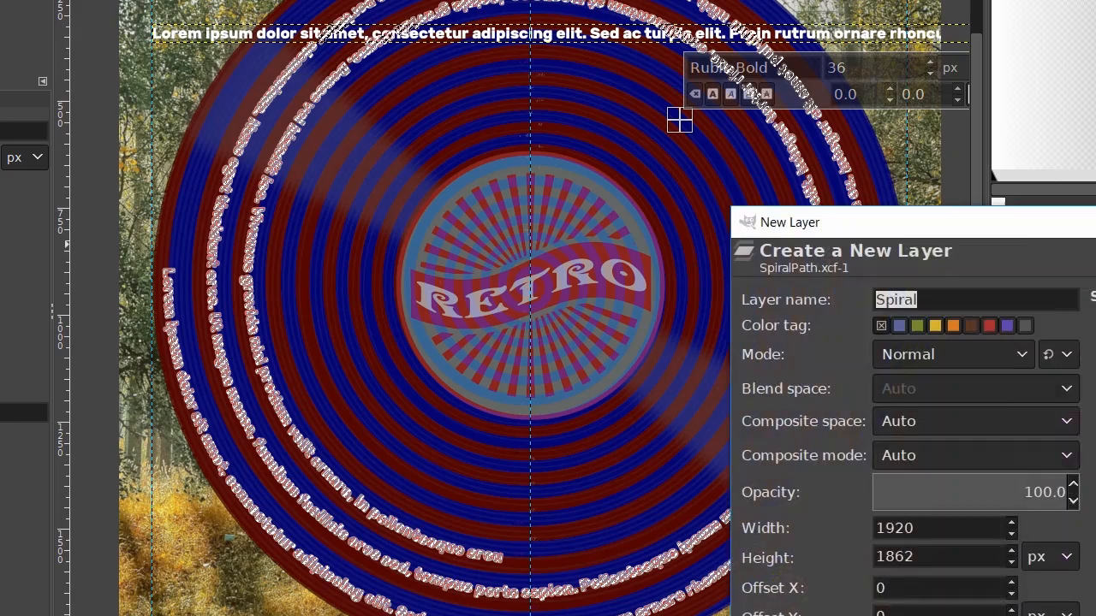
key("Return")
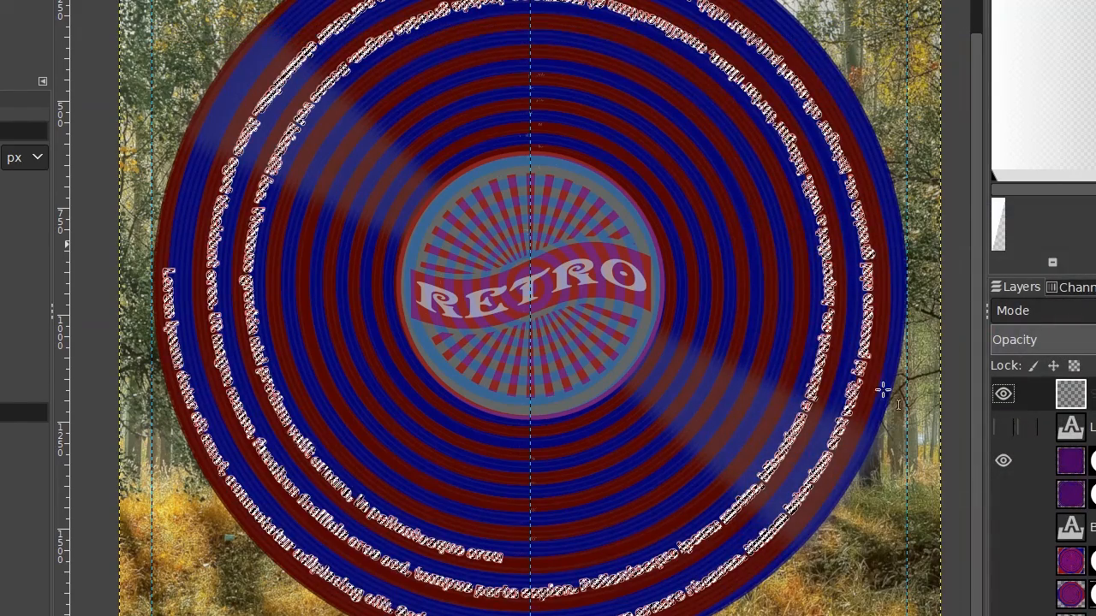
Fill the selected spiral lettering with white on the new layer using Bucket Fill and hide the text path.
key("g")
scroll(248, 336, "up", 4)
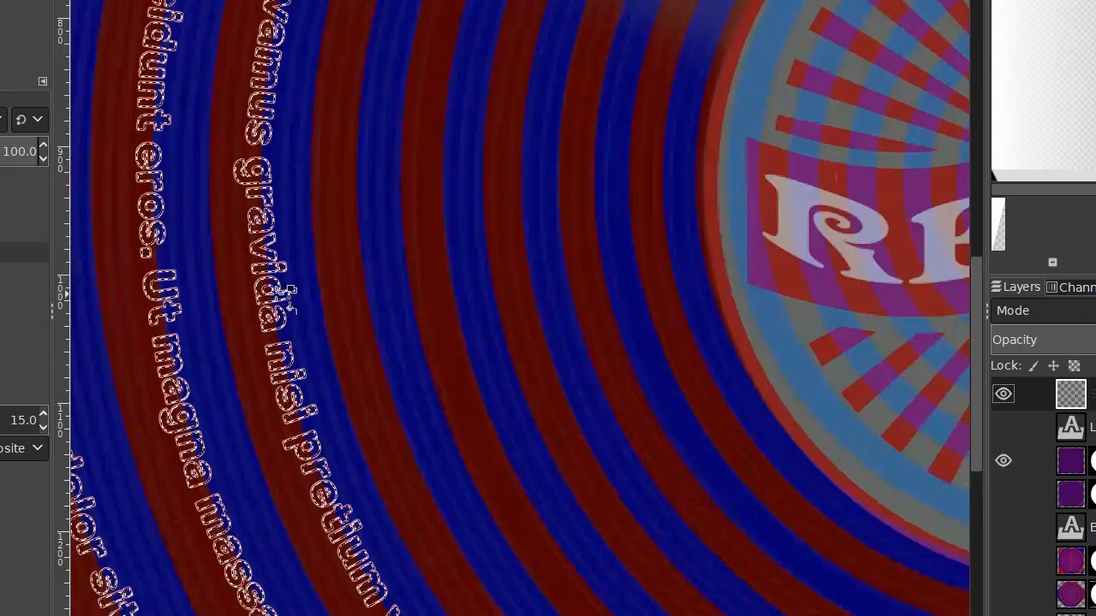
scroll(293, 306, "down", 3)
key("shift+c")
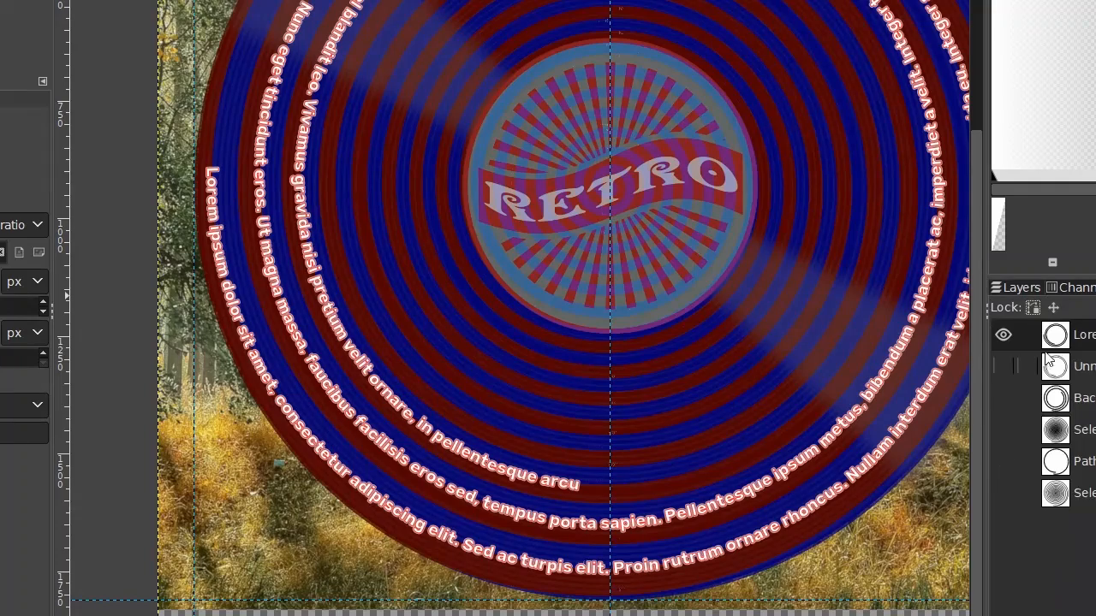
left_click(1012, 335)
left_click(1025, 285)
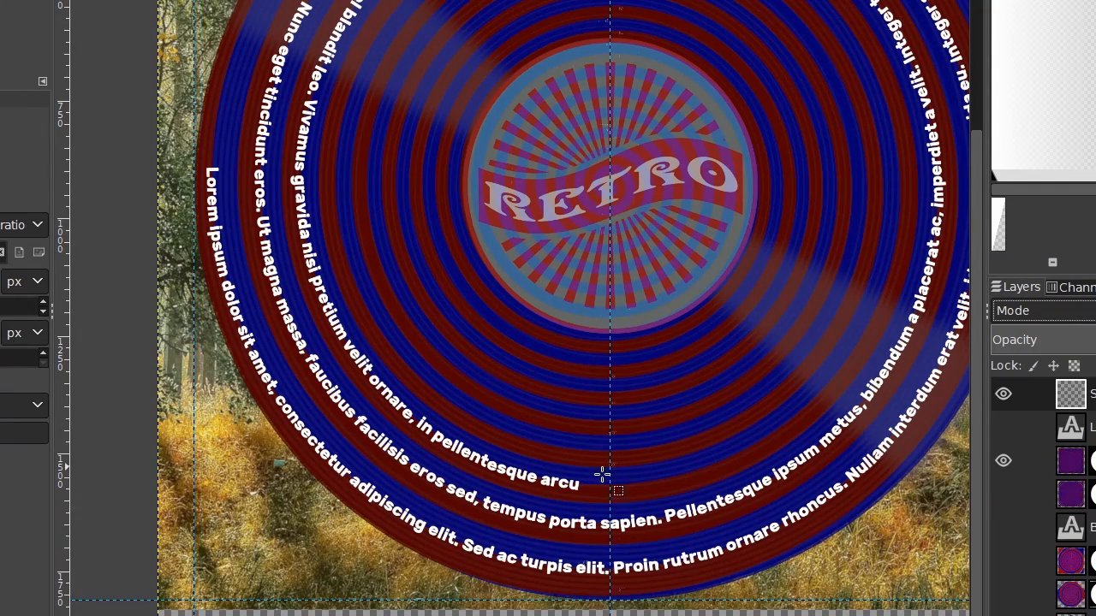
Start a new path just past the word "arcu" and place its first four anchors along the red and blue boundary.
left_click_drag(839, 23, 838, 219)
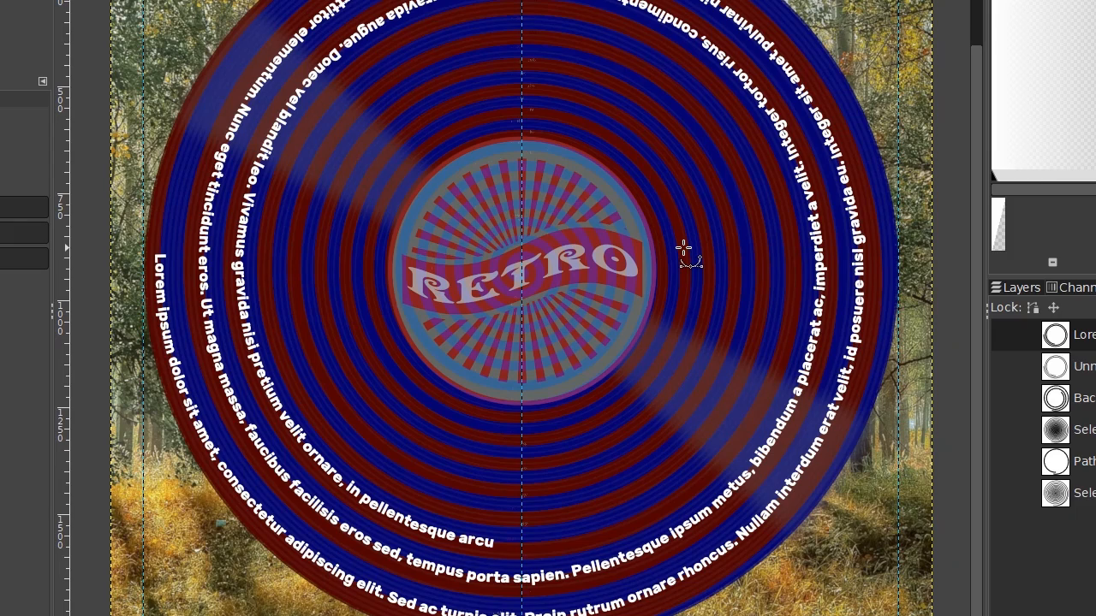
scroll(518, 517, "up", 2, "ctrl")
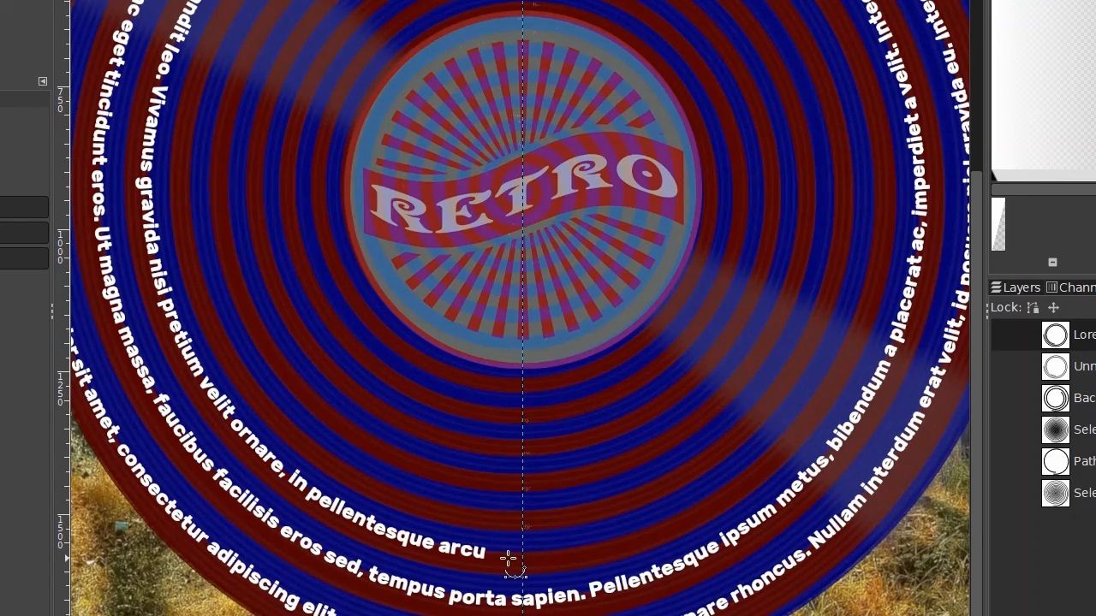
left_click(507, 553)
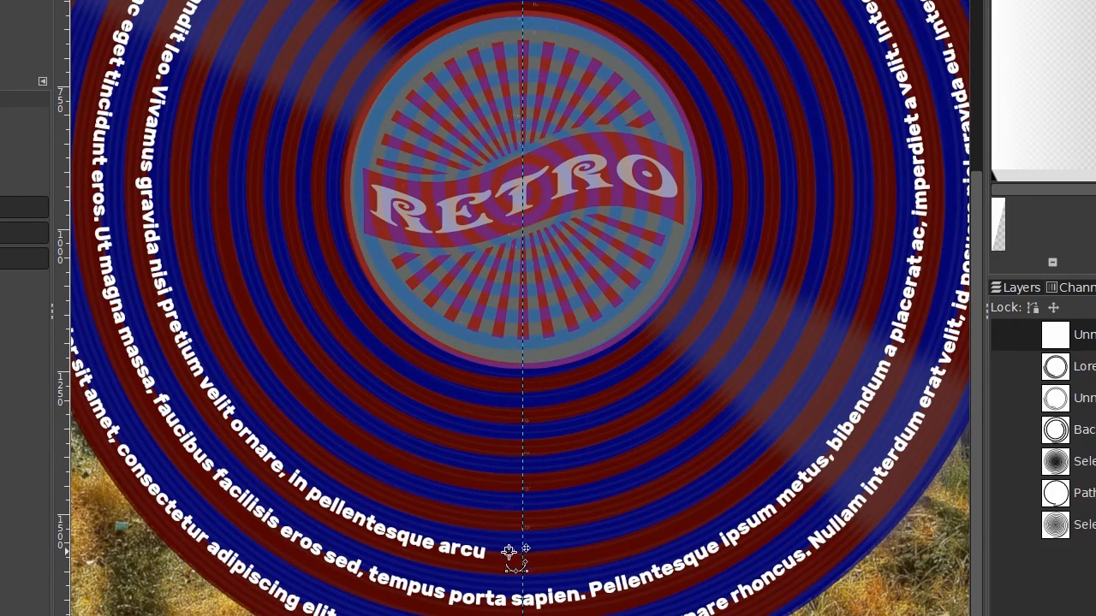
left_click(557, 554)
scroll(567, 557, "up", 2, "ctrl")
left_click(570, 445)
left_click(665, 422)
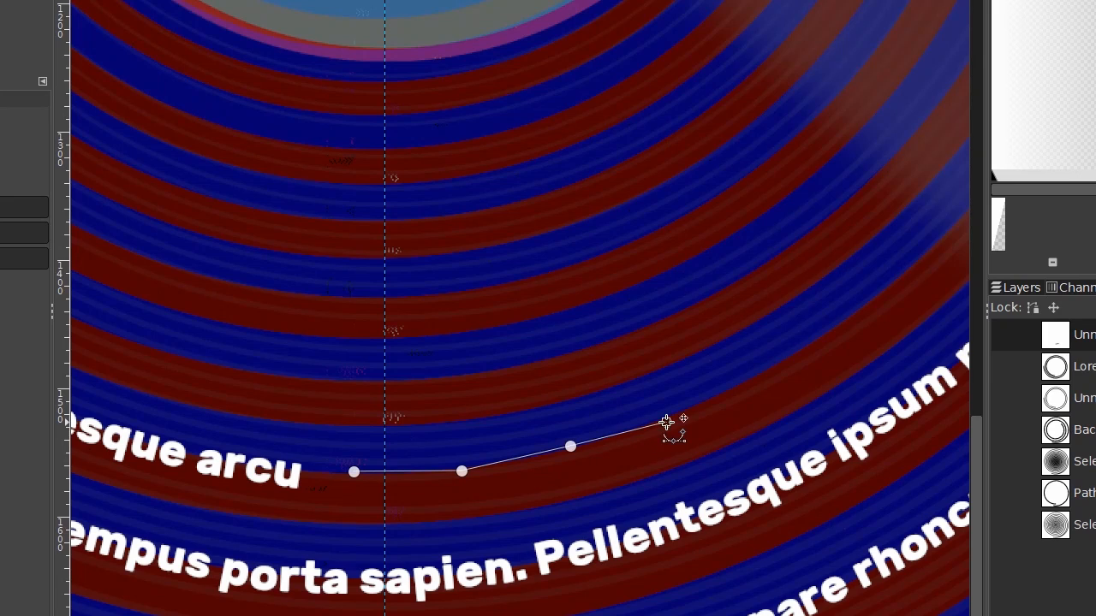
Continue the new path with anchors along the red and blue boundary up the record's lower-right quarter.
left_click_drag(781, 343, 619, 496)
left_click_drag(505, 576, 507, 573)
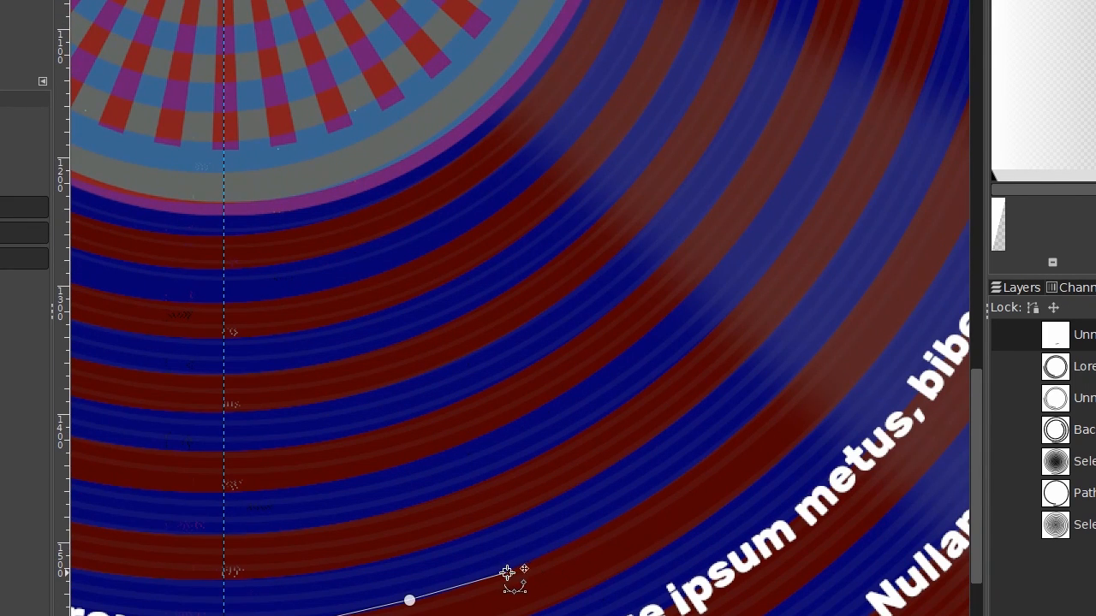
left_click(604, 522)
left_click_drag(638, 516, 574, 570)
left_click(584, 552)
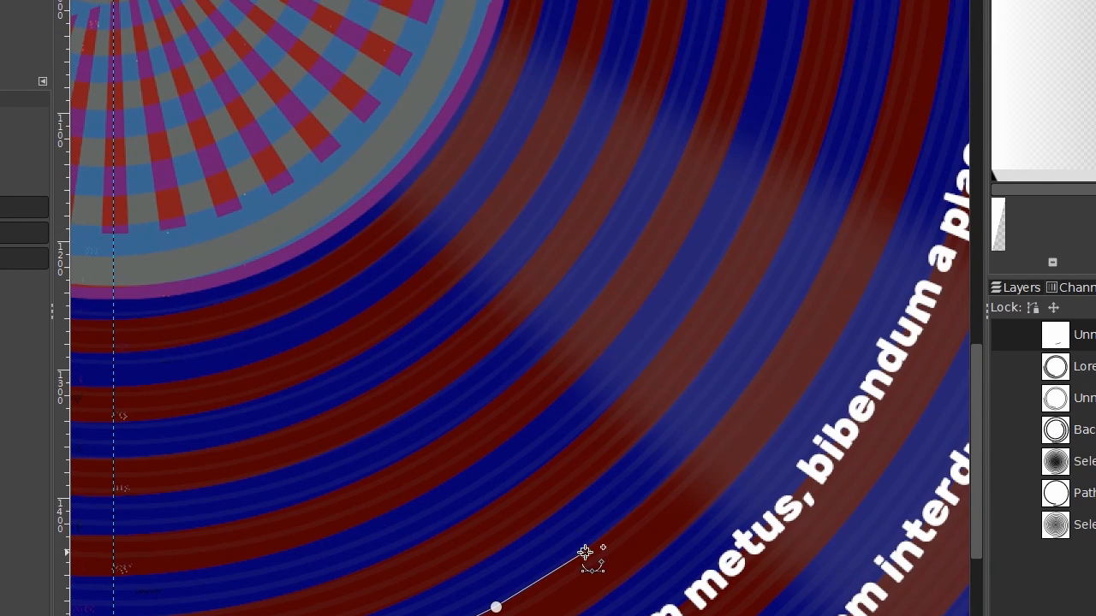
left_click(667, 482)
left_click_drag(725, 458, 650, 542)
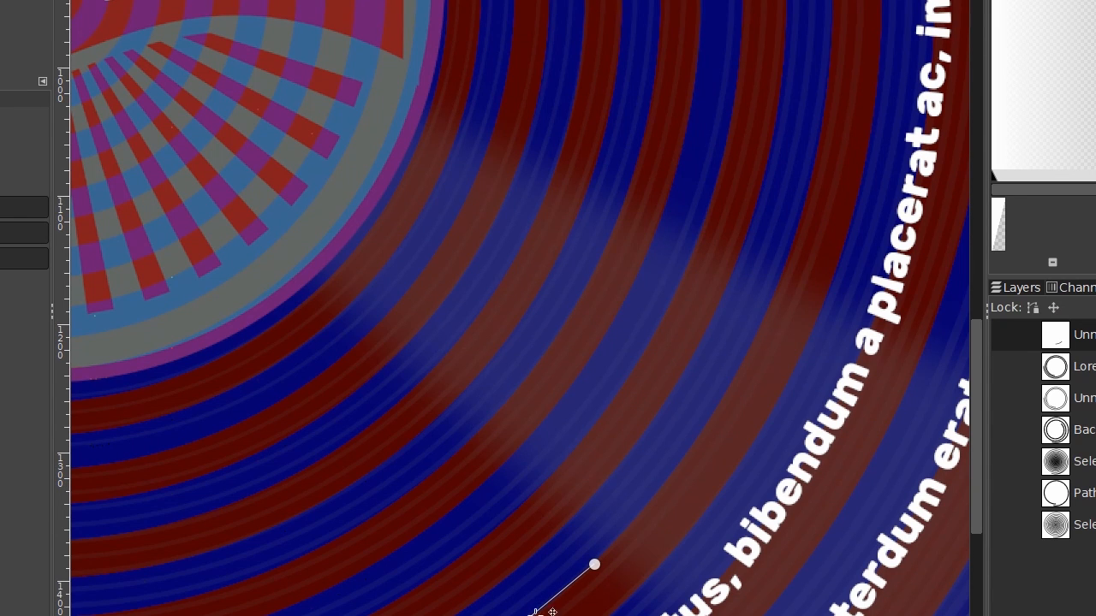
left_click(594, 564)
left_click(670, 473)
scroll(673, 514, "up", 3)
left_click(702, 469)
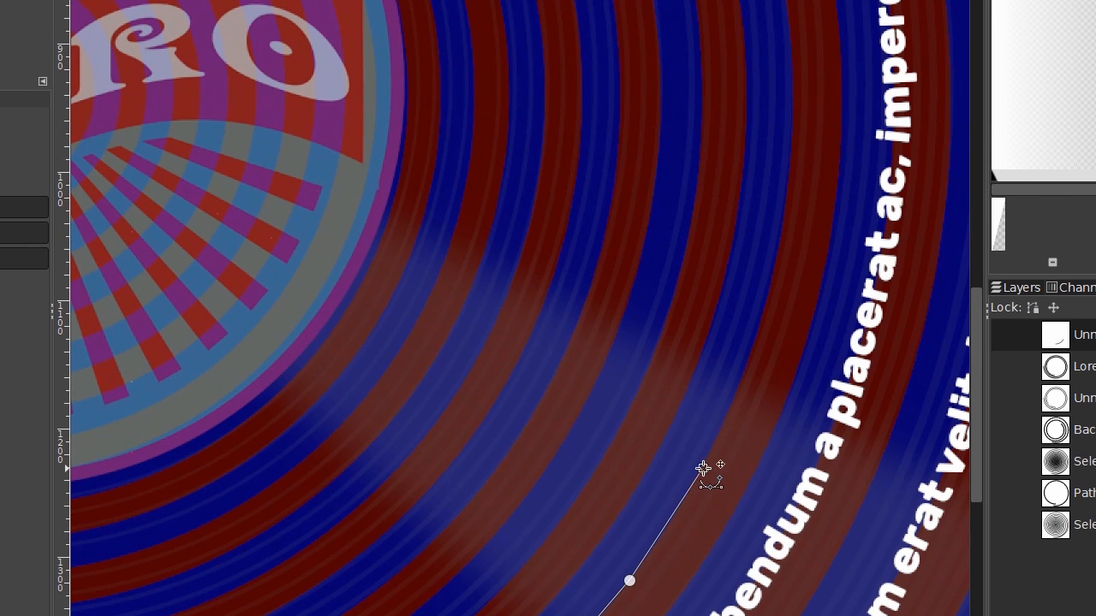
Continue the path counterclockwise over the top of the record and back down to the vertical center guide below the label.
scroll(702, 469, "up", 3)
left_click(697, 457)
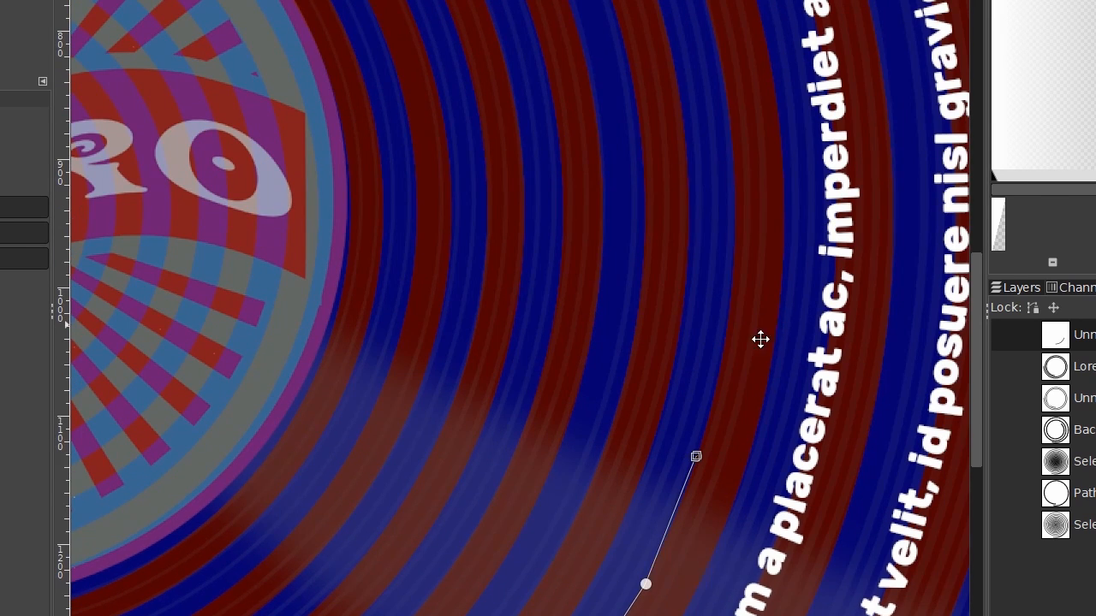
scroll(760, 339, "up", 3)
left_click(708, 413)
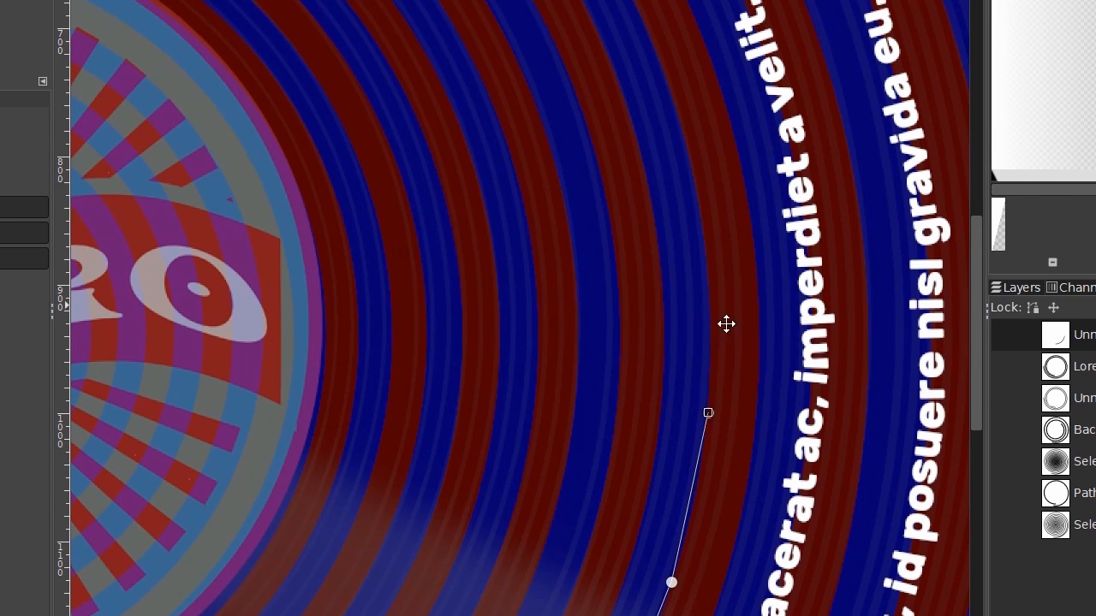
scroll(726, 324, "up", 3)
left_click(710, 381)
scroll(733, 291, "up", 3)
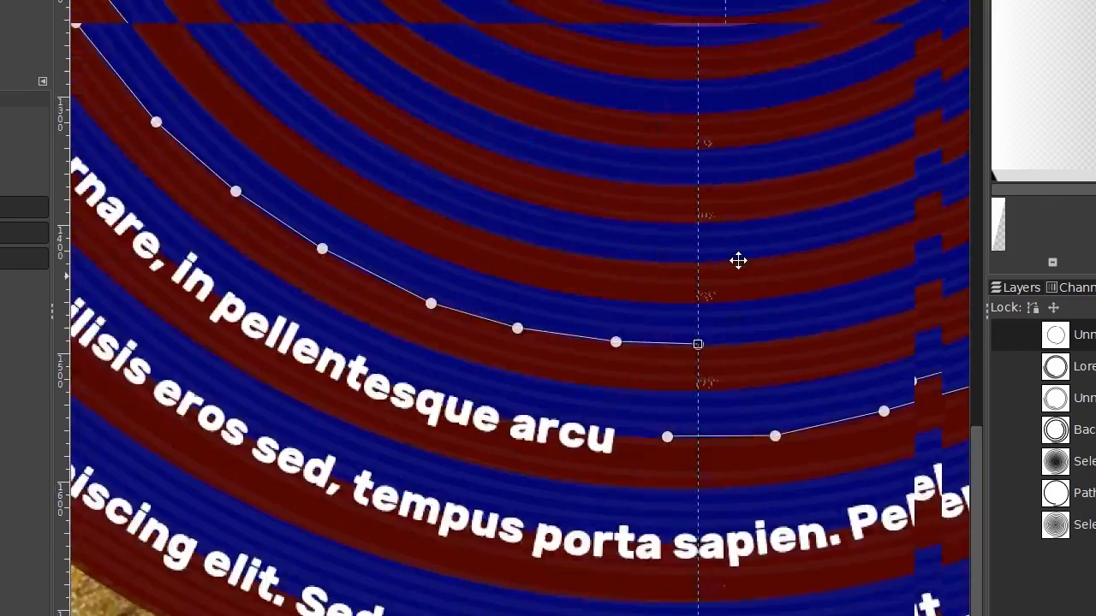
scroll(736, 257, "up", 3)
scroll(645, 320, "down", 1)
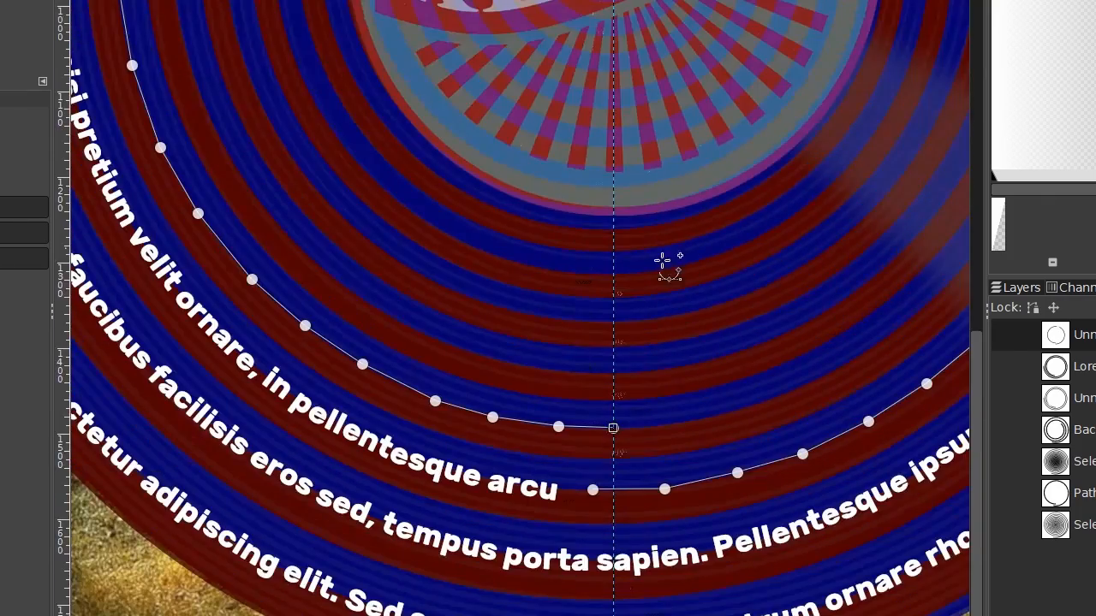
scroll(778, 183, "down", 2)
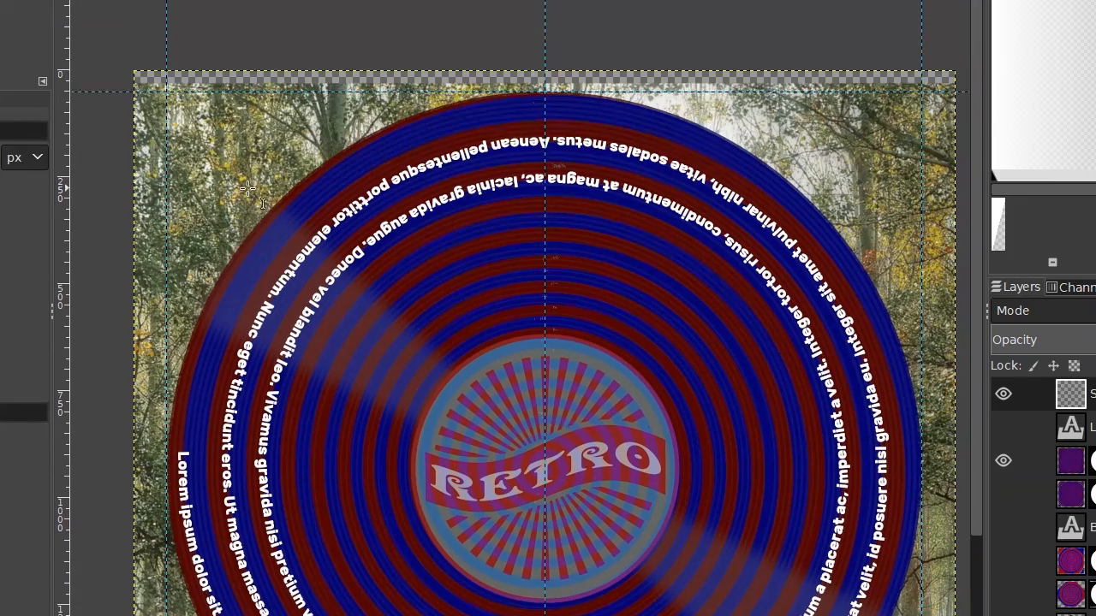
Add a text layer near the record's upper edge with the remaining text beginning "ultricies. Suspendisse gravida purus cursus quam efficitur porta".
left_click(244, 128)
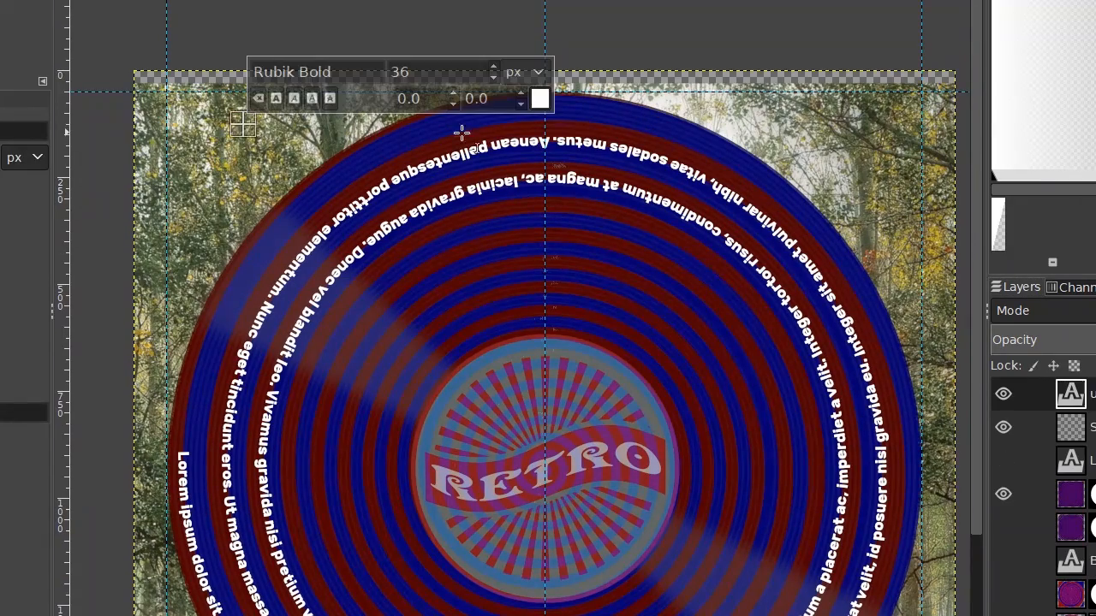
type("ultricies. Suspendisse gravida purus cursus quam efficitur porta. Morbi porta aliquam neque")
key("Escape")
key("shift+c")
left_click_drag(868, 226, 825, 179)
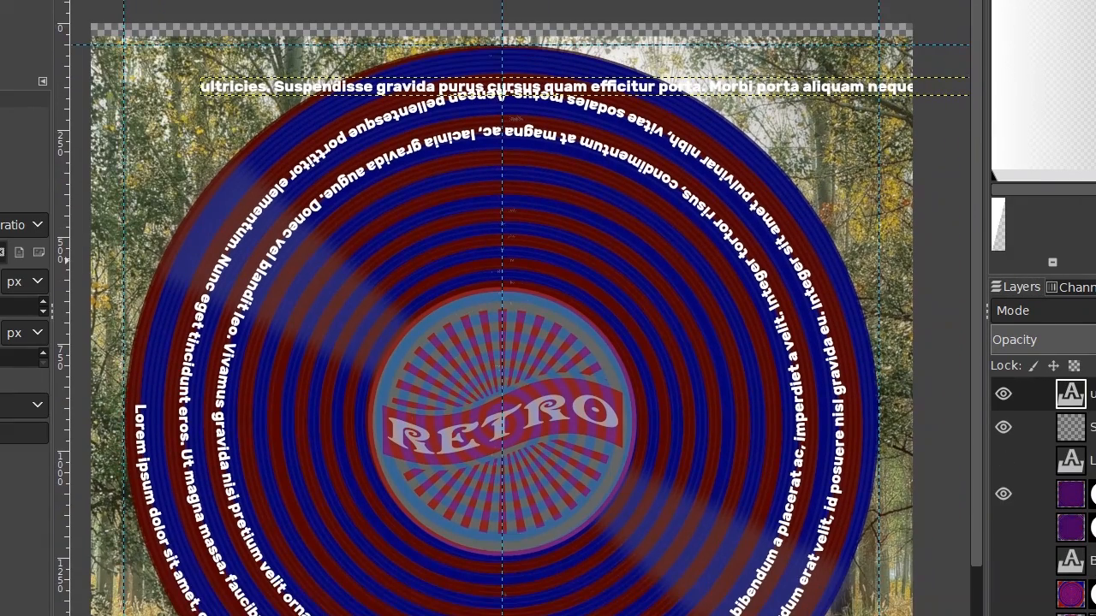
Bend the "ultricies" text along the new path with Text along Path and bring up the resulting path in the paths list.
left_click(1095, 288)
left_click(1022, 288)
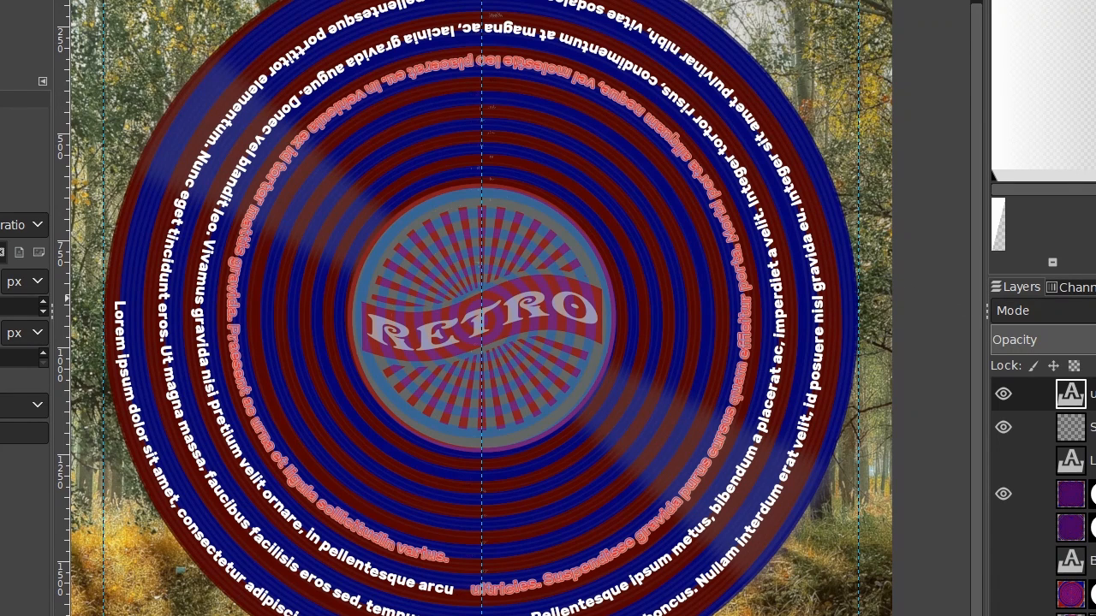
left_click(1094, 287)
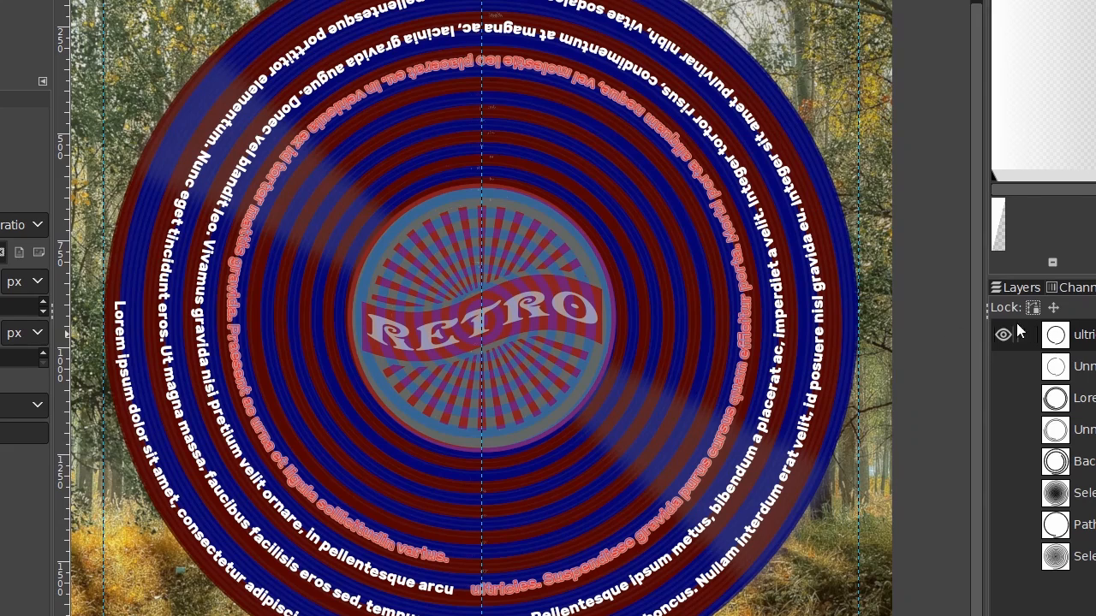
left_click_drag(431, 328, 513, 322)
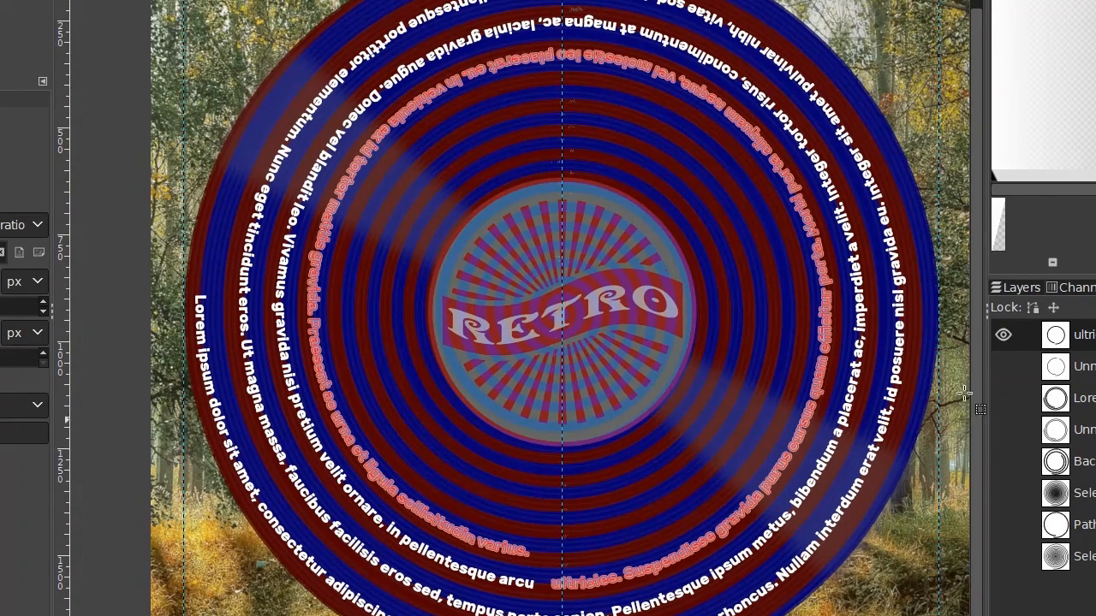
Turn the curved "ultricies" text path into a selection and bucket-fill it with white on a new layer.
right_click(1082, 341)
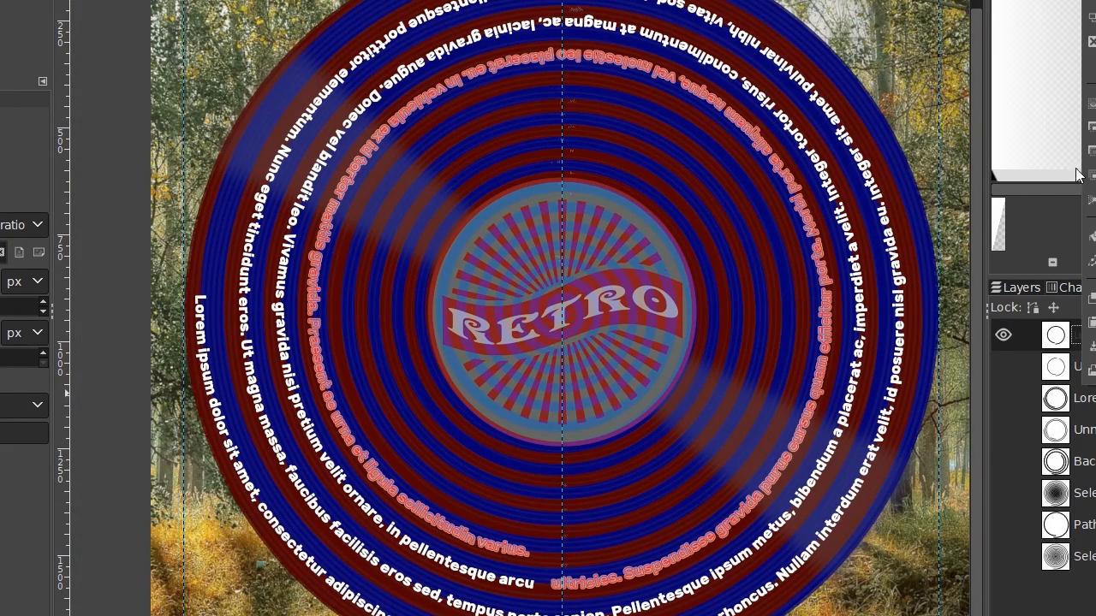
left_click(1088, 104)
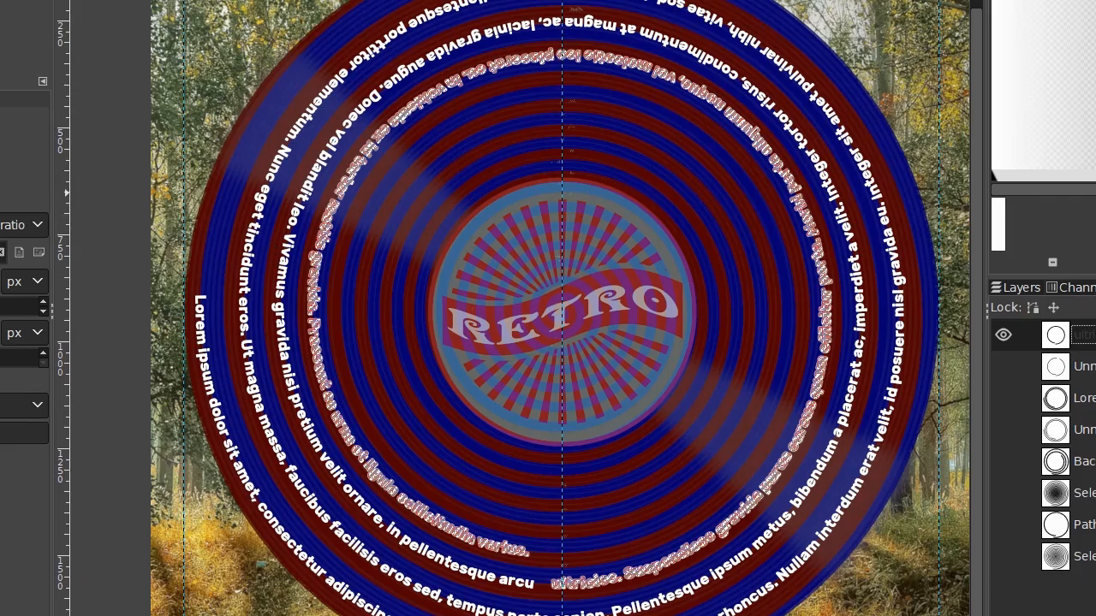
key("shift+b")
scroll(276, 245, "up", 2)
left_click_drag(323, 281, 939, 255)
left_click(1018, 289)
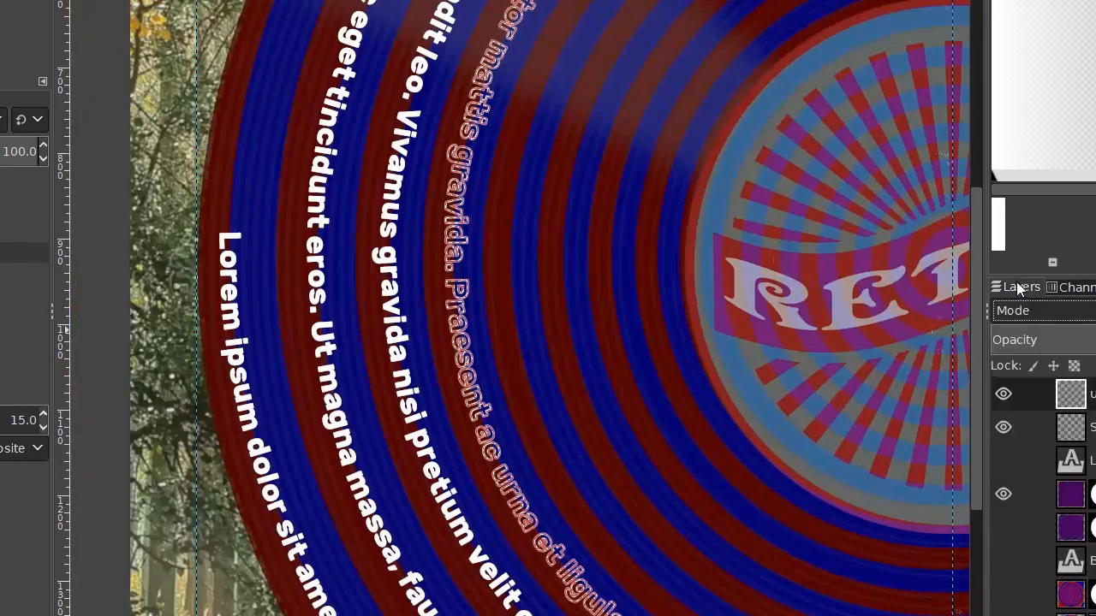
key("ctrl+shift+n")
key("Return")
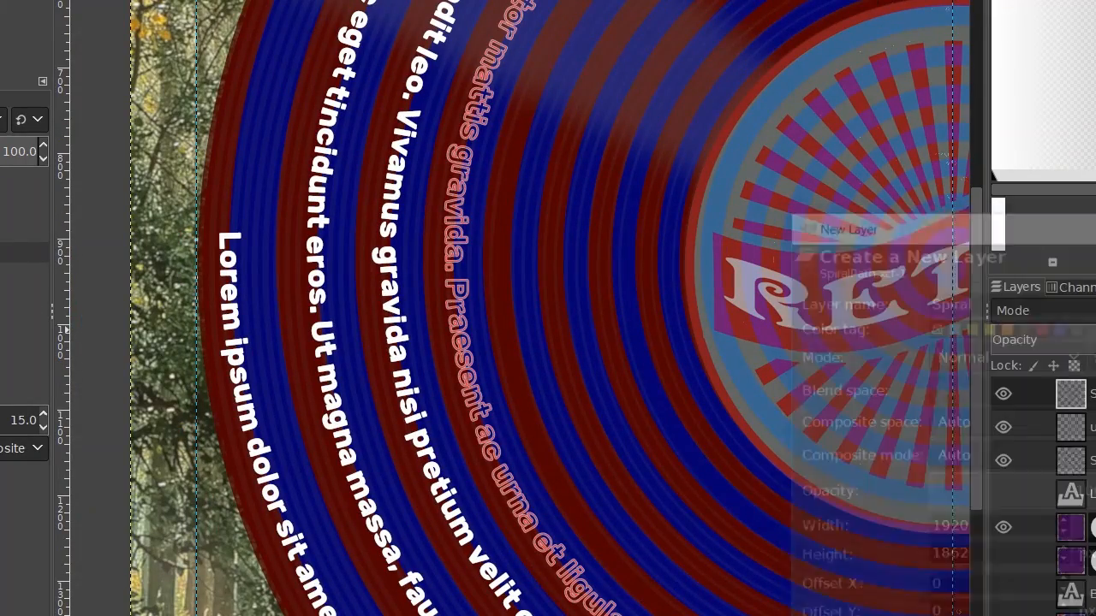
left_click(449, 241)
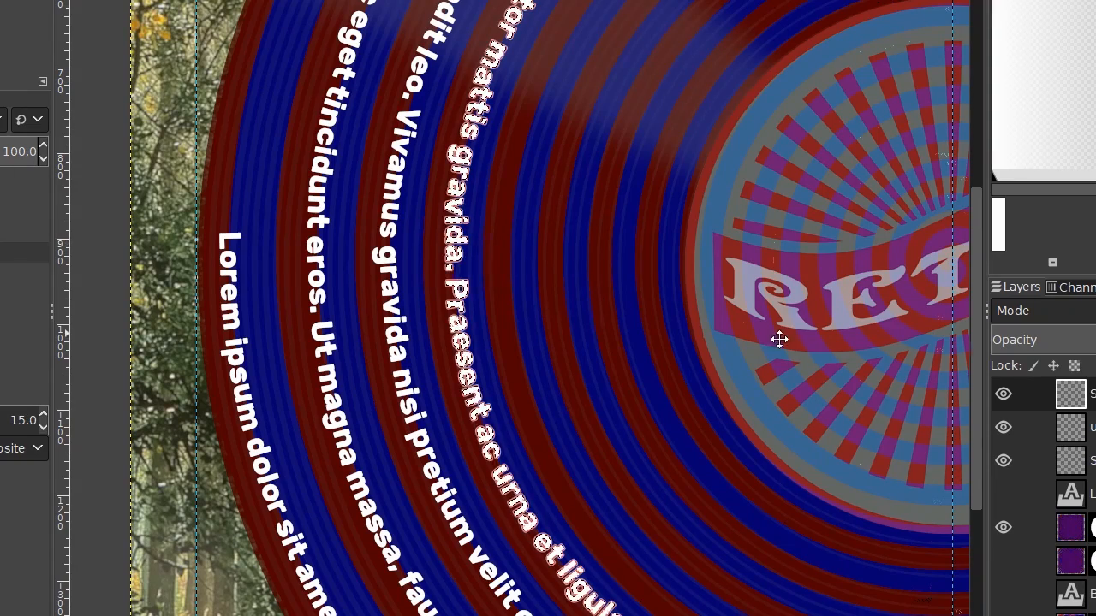
Apply Fill Path to the curved "ultricies" text path with a solid color and antialiasing.
left_click_drag(780, 338, 612, 368)
scroll(513, 378, "down", 1)
left_click_drag(755, 326, 674, 312)
left_click(1095, 287)
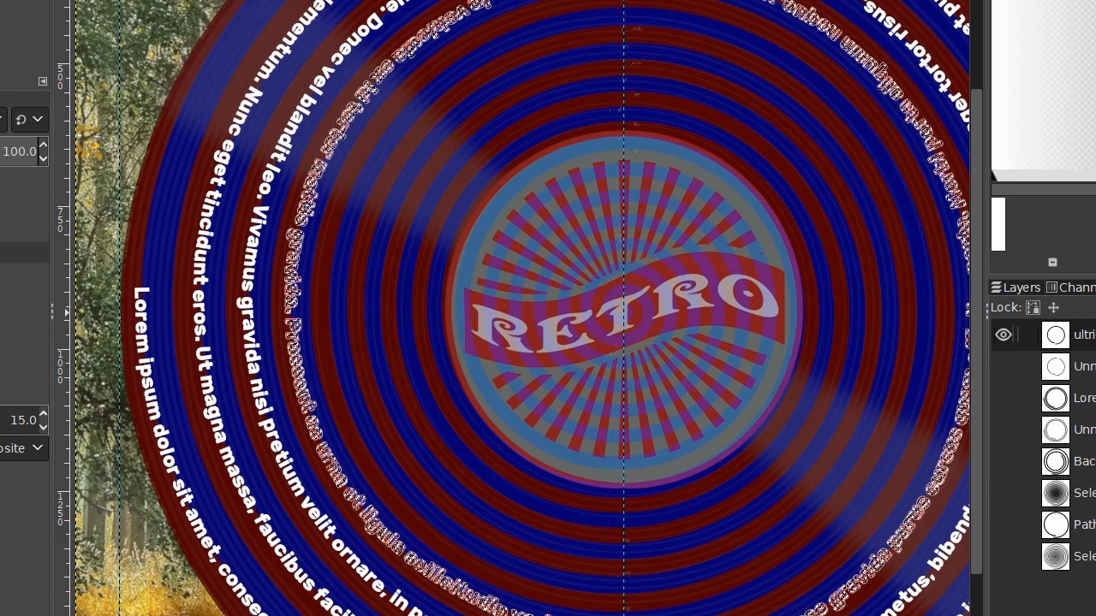
right_click(1094, 335)
left_click(1095, 250)
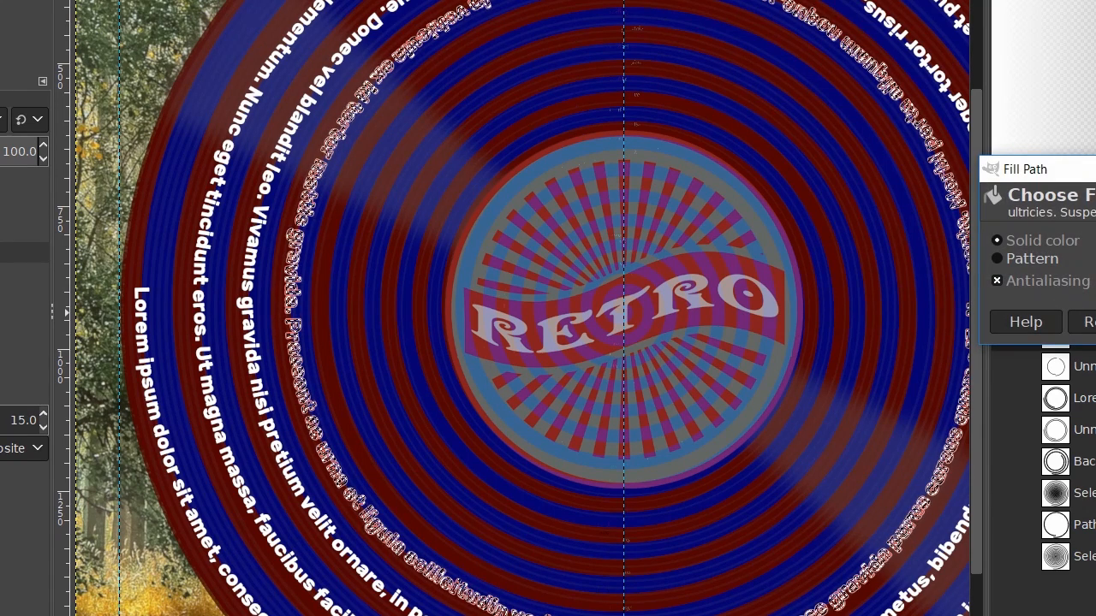
left_click(1094, 321)
scroll(295, 206, "up", 2)
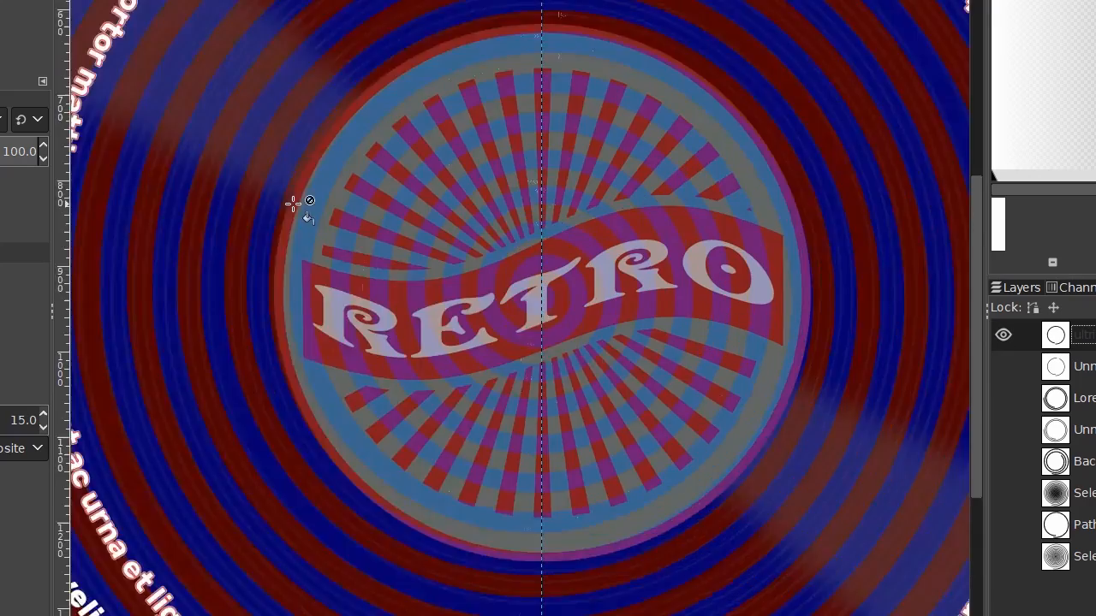
left_click_drag(626, 150, 1094, 216)
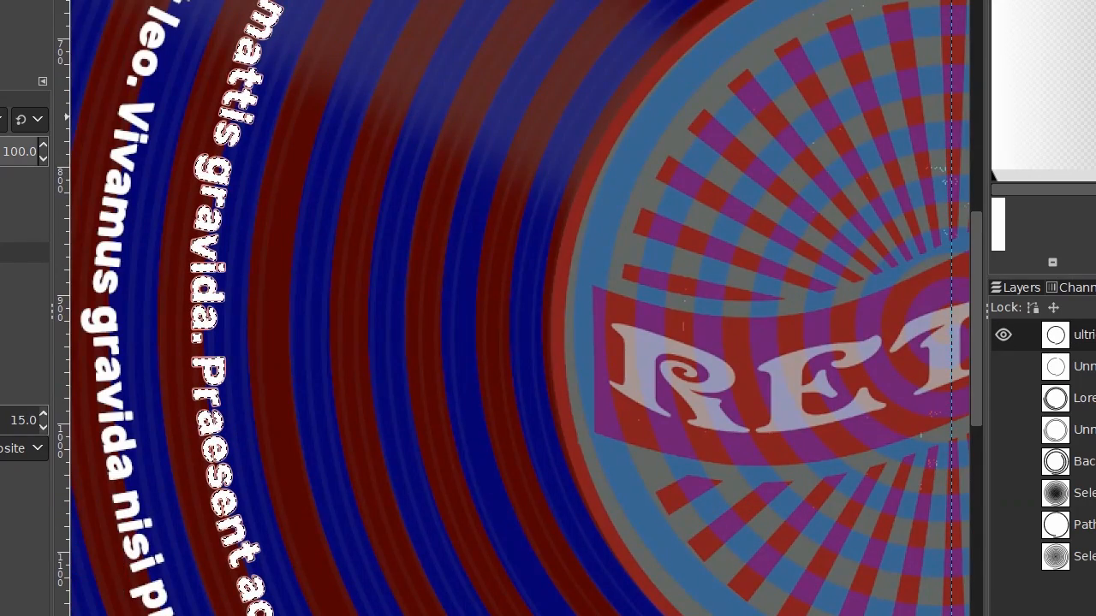
Examine the filled spiral lettering around the record, from the inner ring's end at "varius." to the "ultricies" section.
left_click_drag(336, 175, 408, 217)
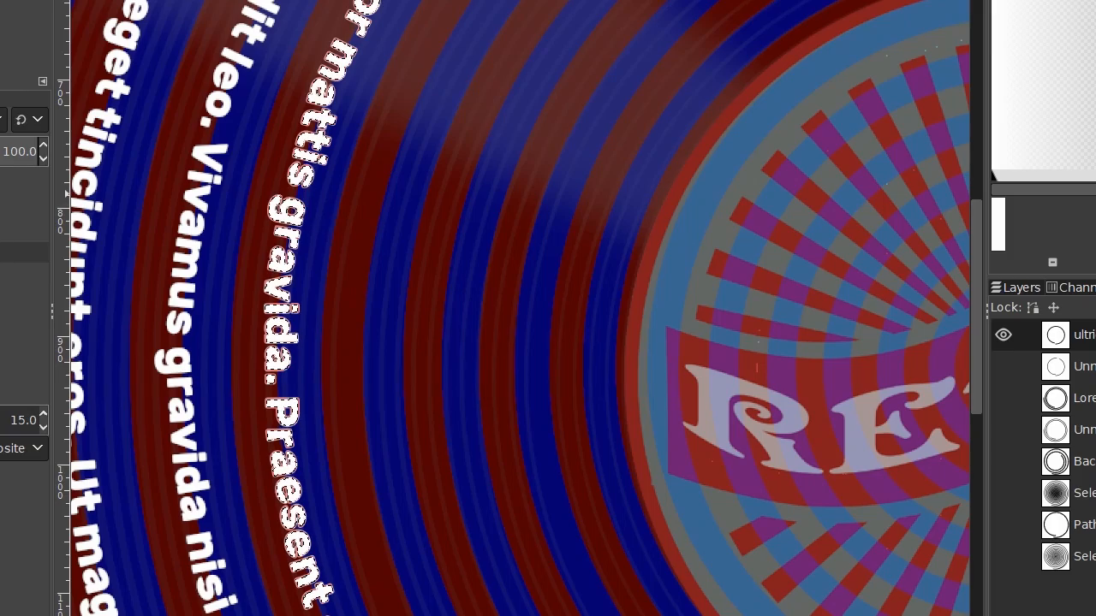
key("r")
scroll(710, 599, "down", 1)
left_click_drag(710, 599, 563, 333)
scroll(562, 332, "down", 1)
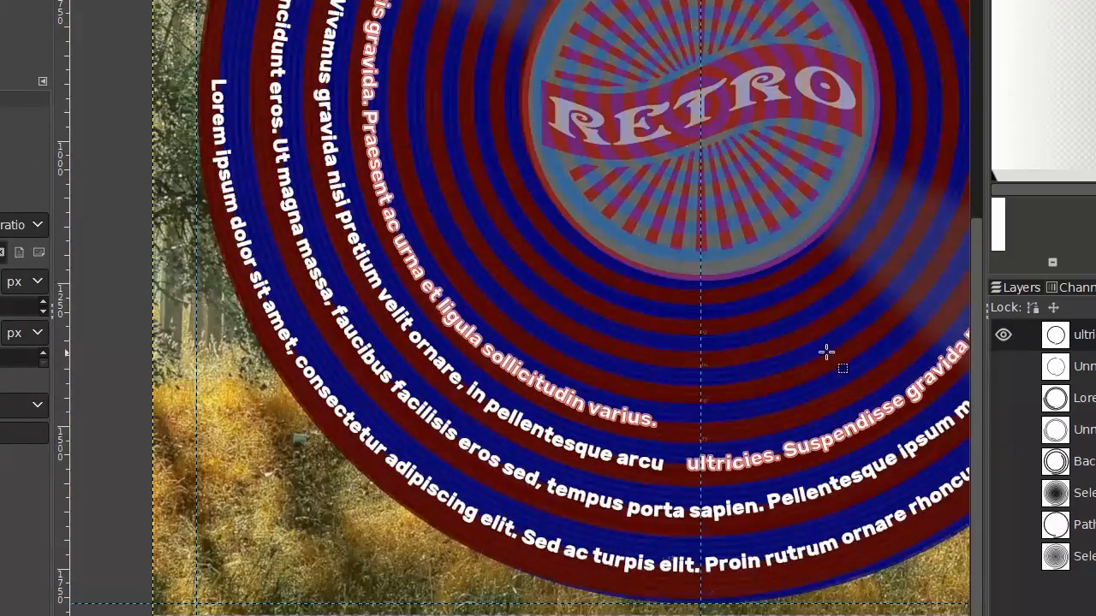
left_click_drag(826, 352, 732, 399)
scroll(622, 248, "down", 1)
left_click_drag(621, 239, 448, 446)
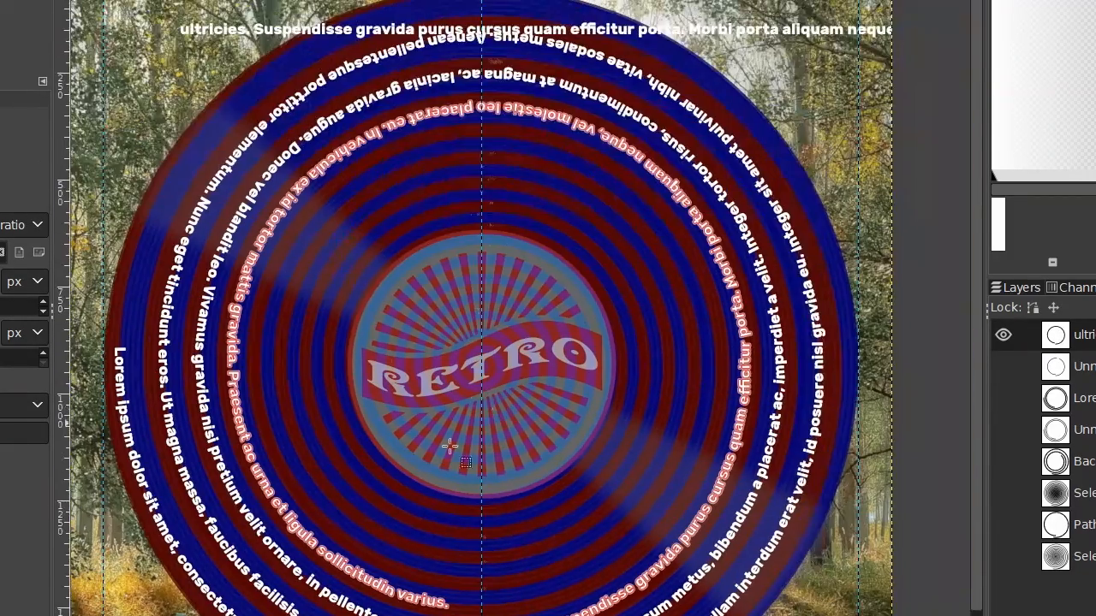
Hide the straight "ultricies" text layer, the purple overlay layer and the curved "ultricies" text path.
left_click(1019, 288)
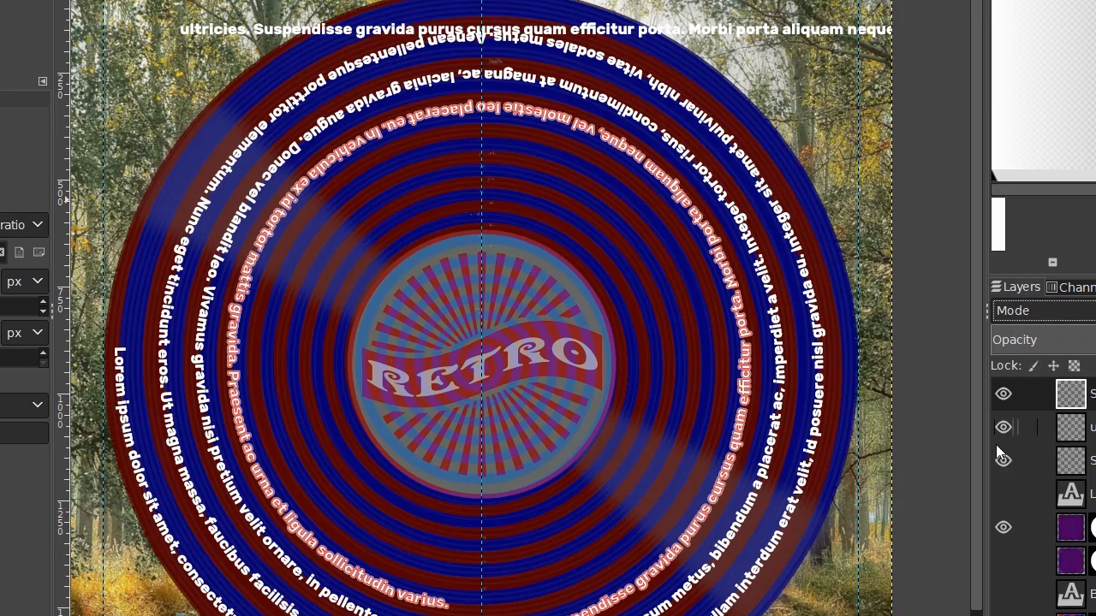
left_click(1003, 427)
left_click_drag(828, 467, 831, 355)
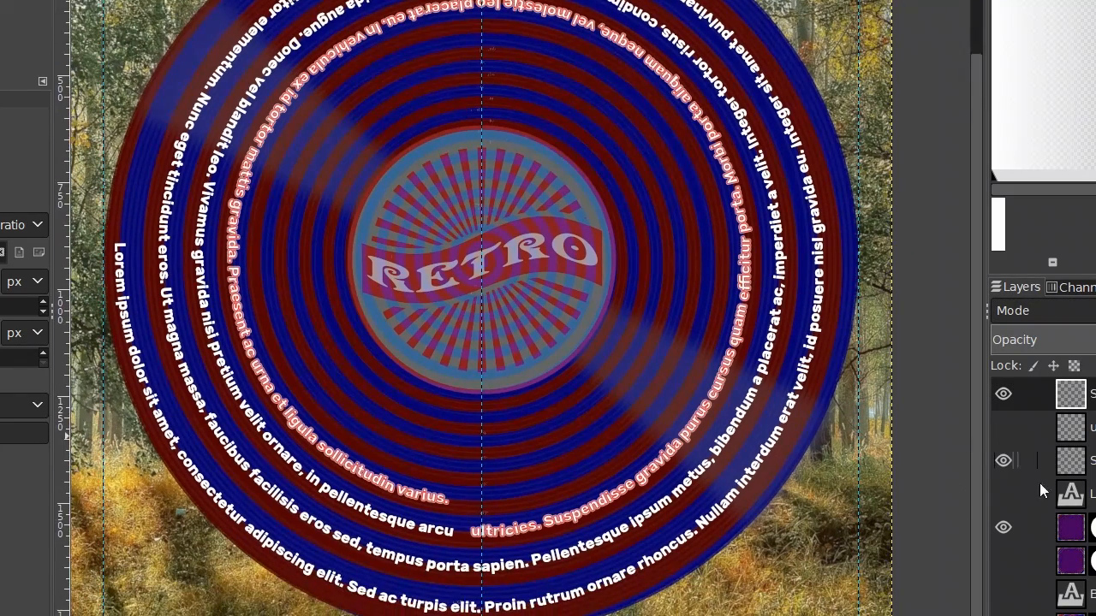
left_click(1002, 528)
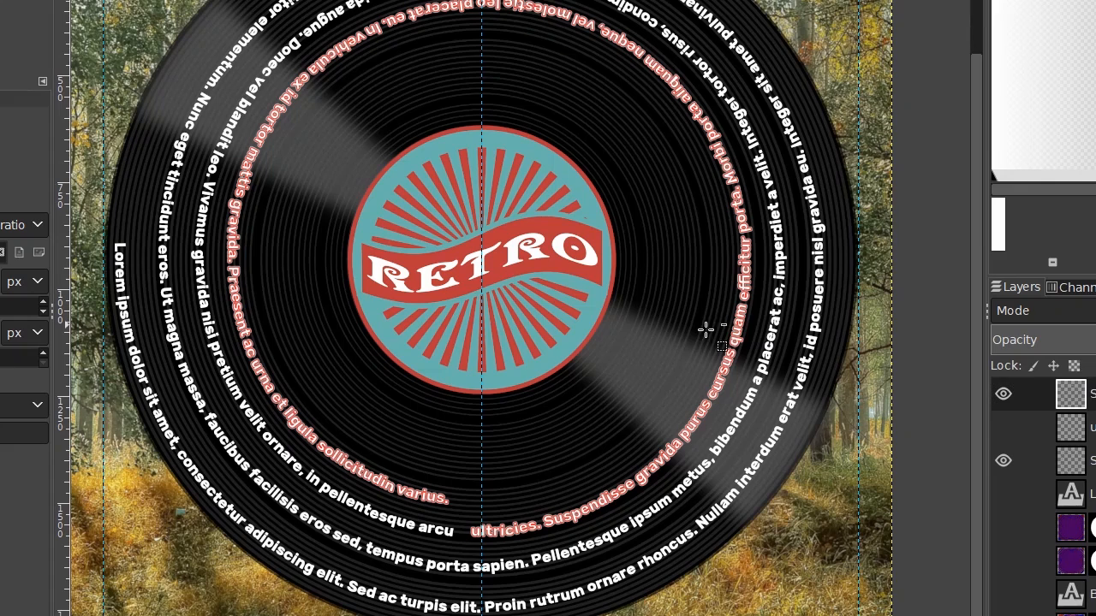
left_click(1095, 287)
left_click(1003, 334)
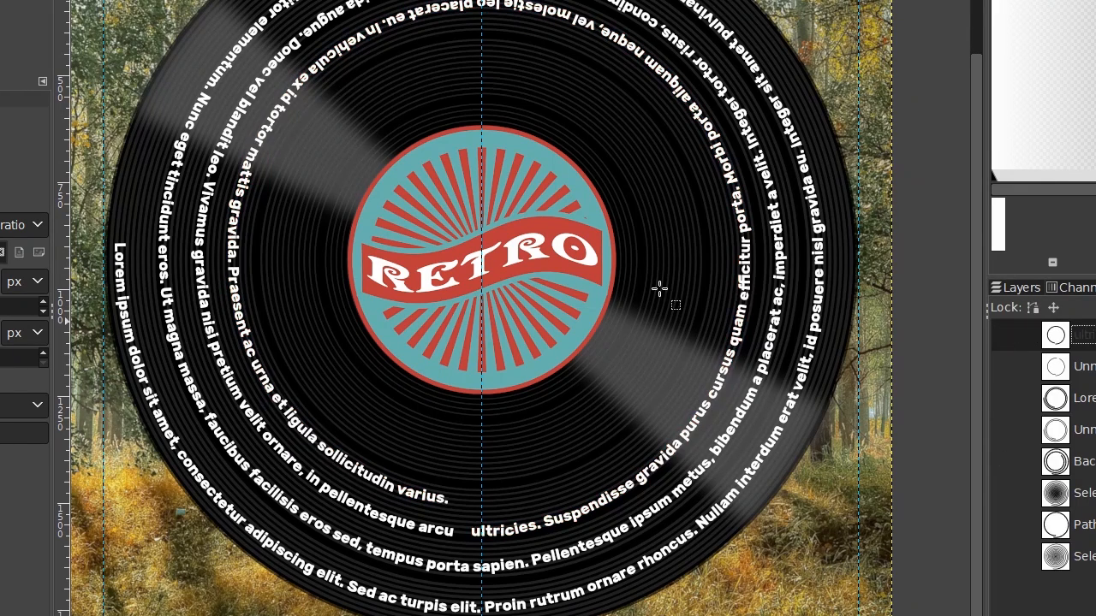
key("shift+ctrl+j")
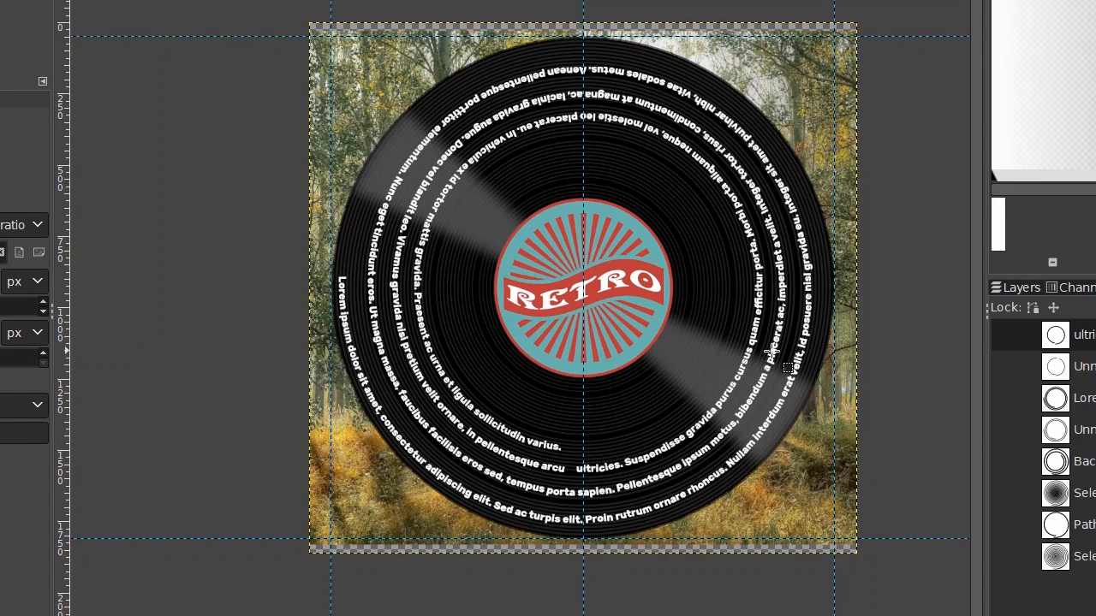
Rename the new layer group for the lettering and move the two filled text layers into it.
left_click_drag(771, 351, 743, 380)
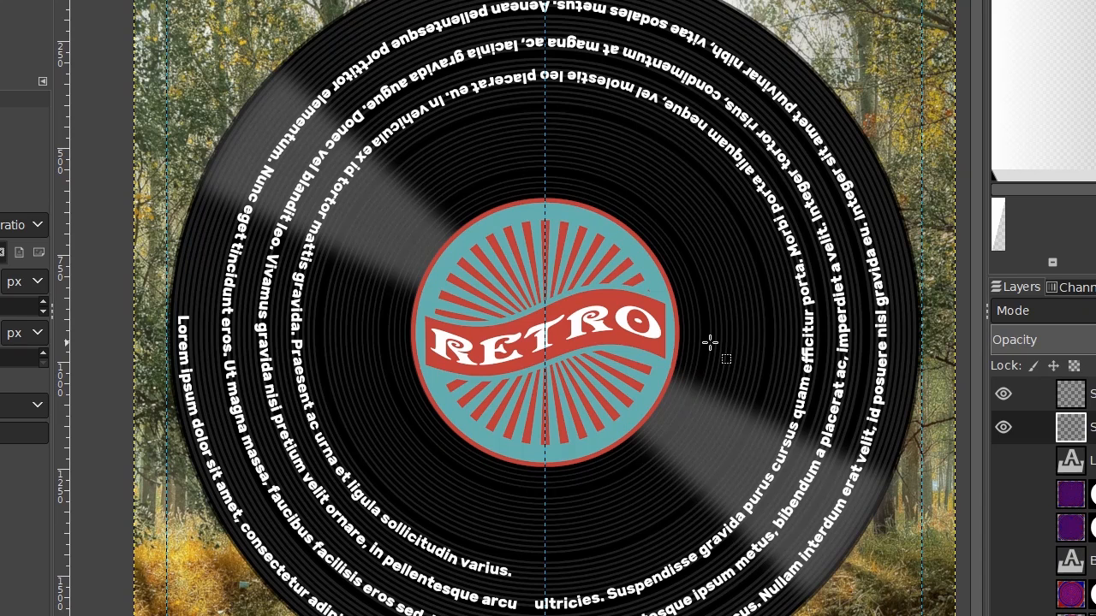
left_click_drag(712, 343, 690, 358)
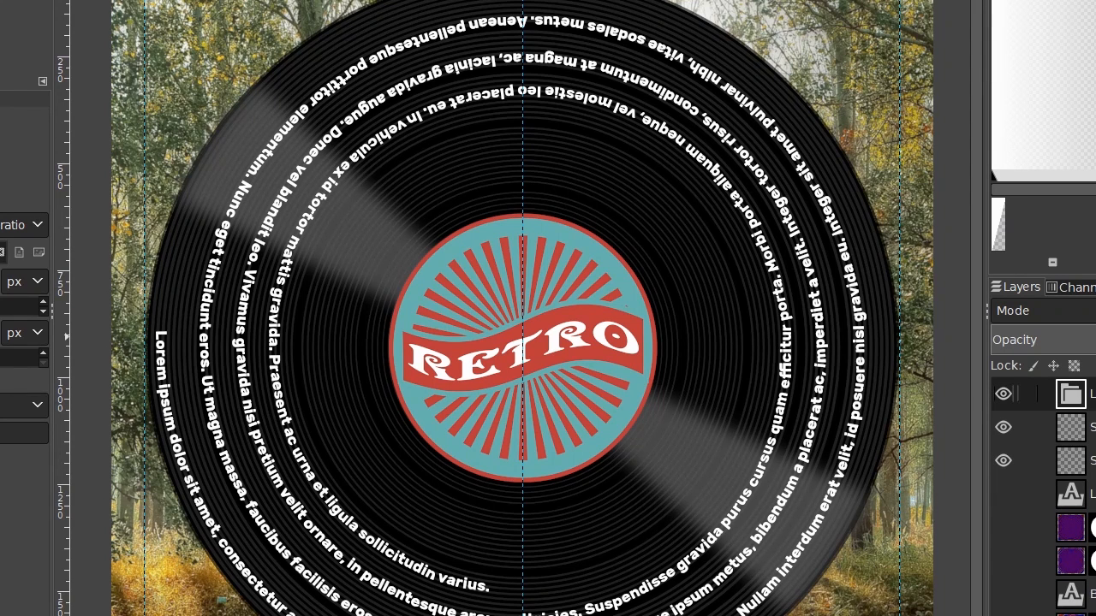
double_click(1093, 394)
type("T")
key("Return")
left_click(1093, 427)
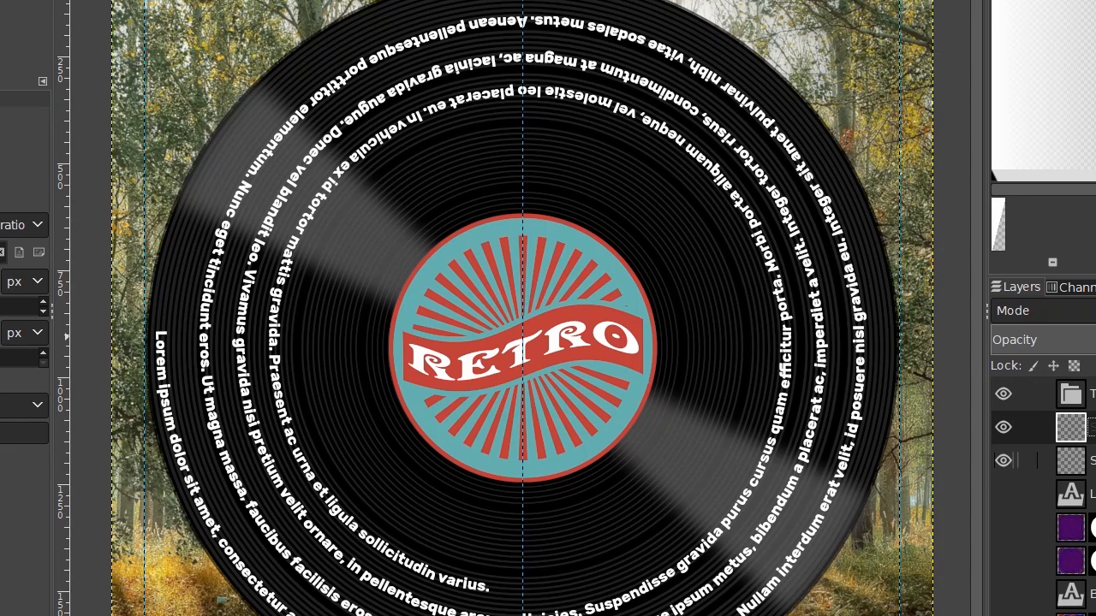
left_click(1093, 460)
left_click_drag(1093, 427, 1093, 394)
left_click_drag(1093, 461, 1093, 394)
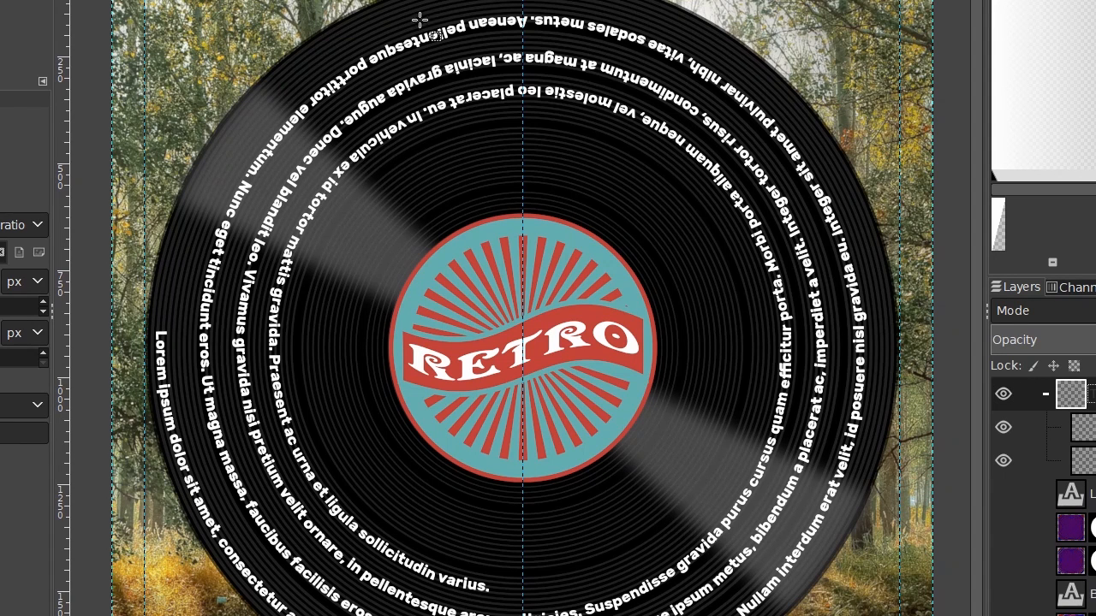
Move the lettering group slightly up and to the right so the text spiral sits centered on the record.
key("m")
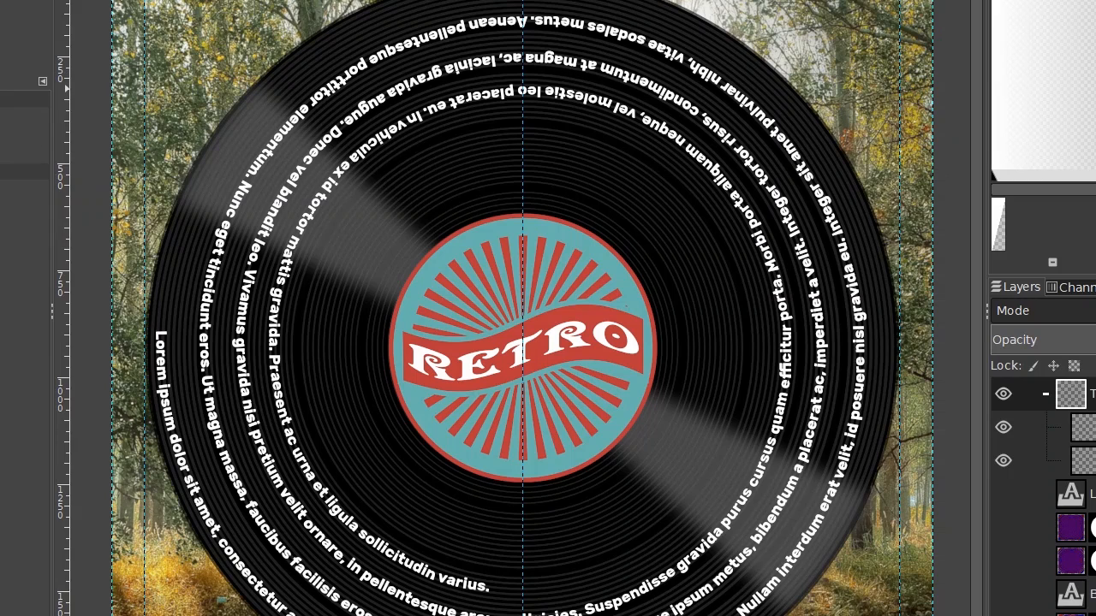
left_click_drag(566, 73, 574, 64)
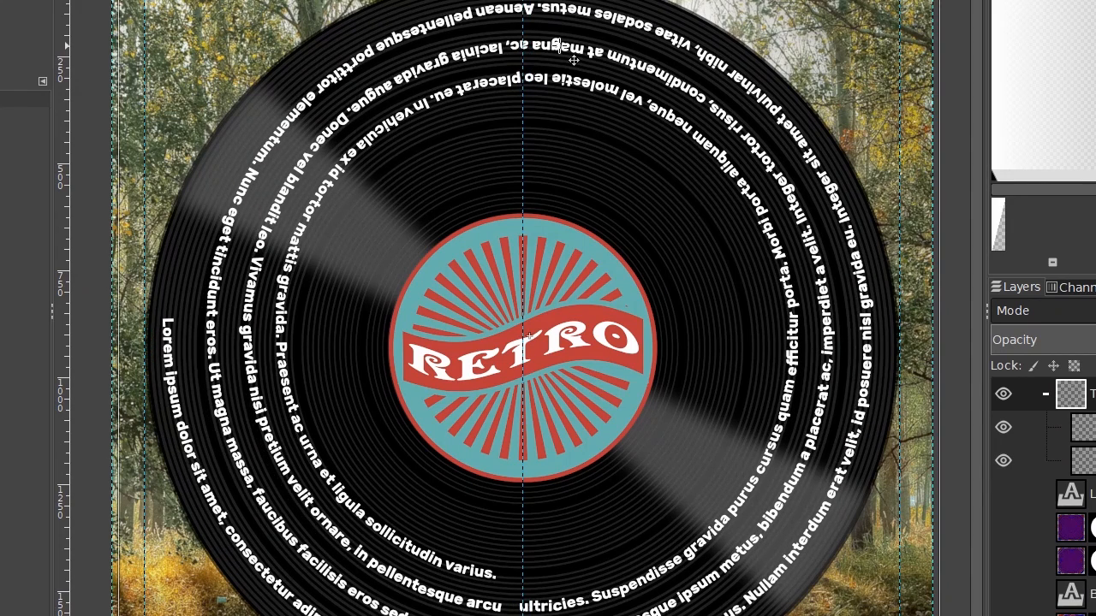
left_click_drag(573, 60, 577, 62)
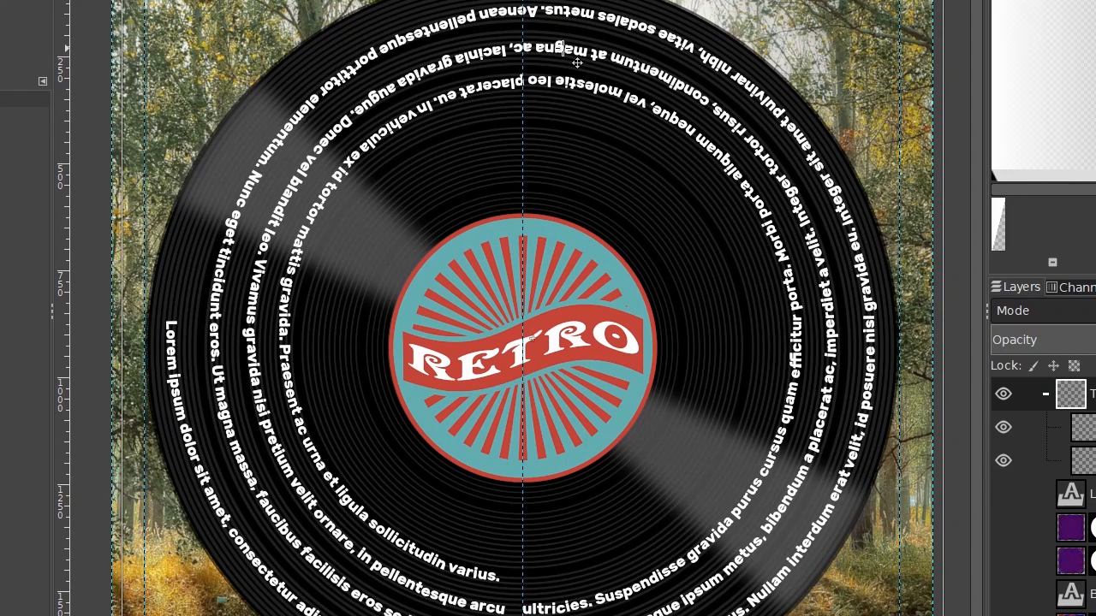
key("minus")
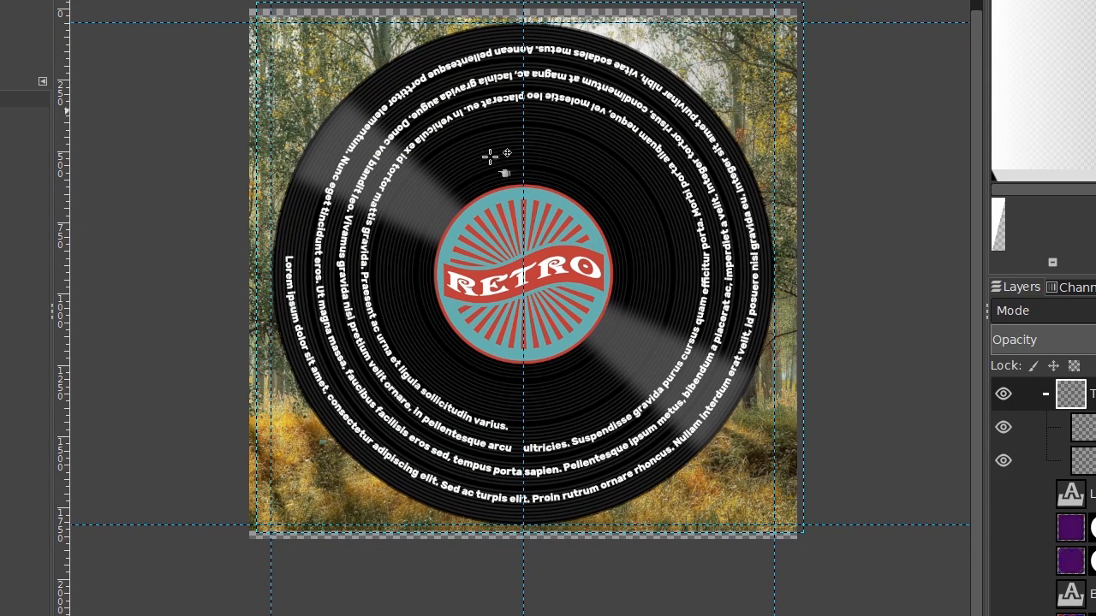
scroll(631, 171, "up", 2)
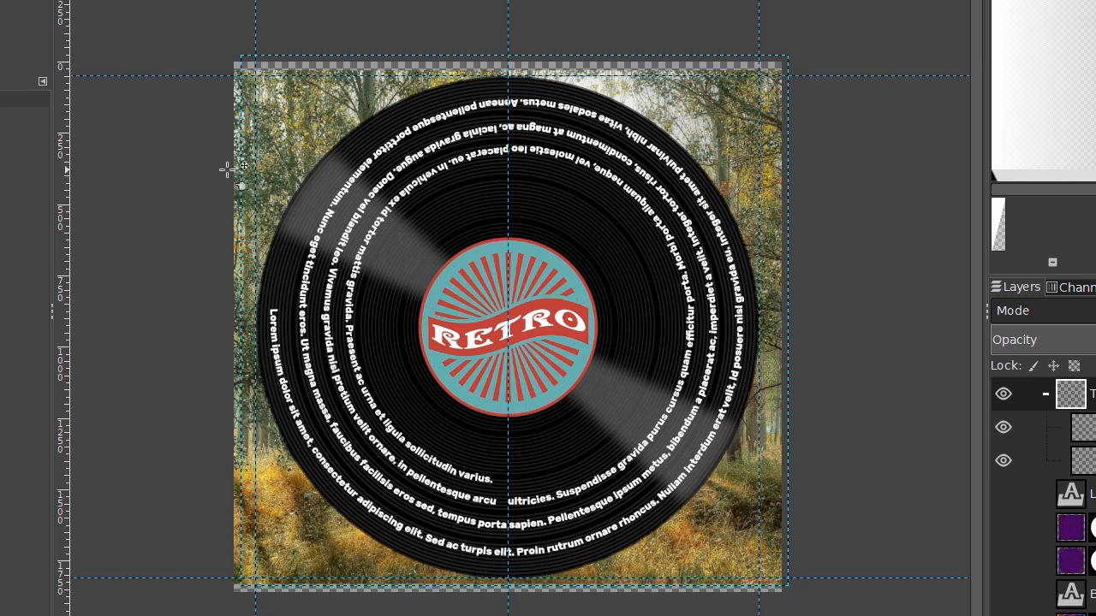
Scale the lettering group to 1908 × 1925 px so the text spiral fits the record evenly.
key("shift+s")
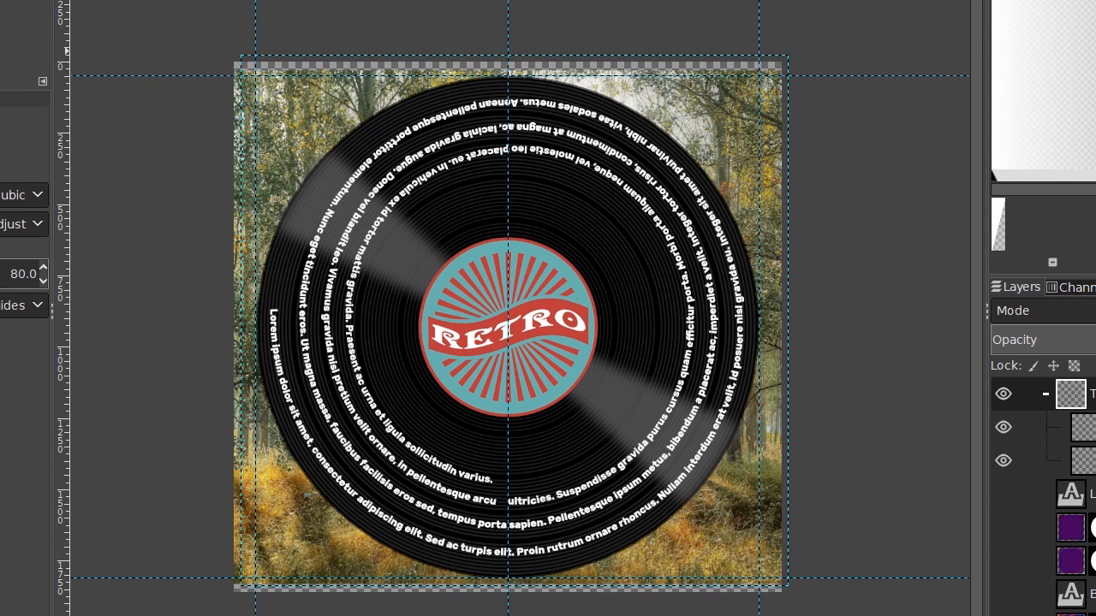
left_click(522, 149)
left_click_drag(522, 149, 525, 138)
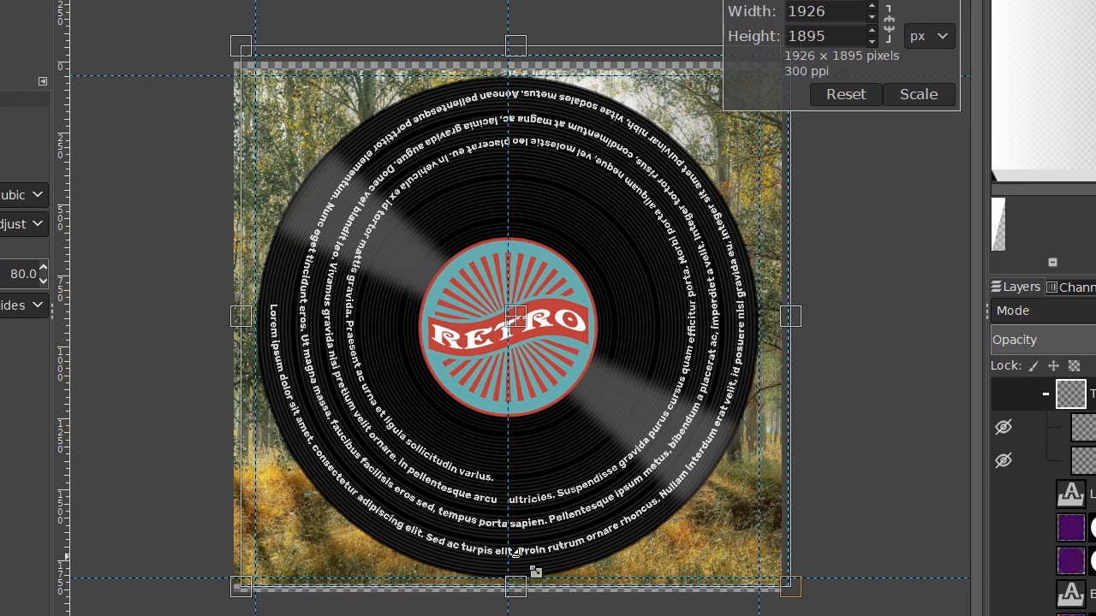
left_click_drag(557, 564, 552, 574)
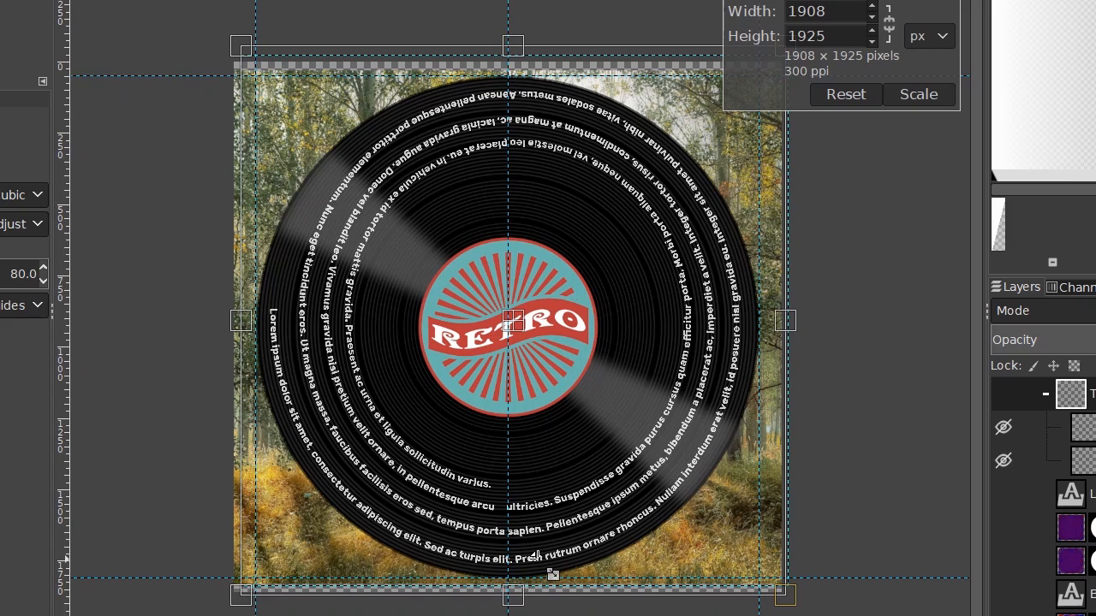
left_click(909, 96)
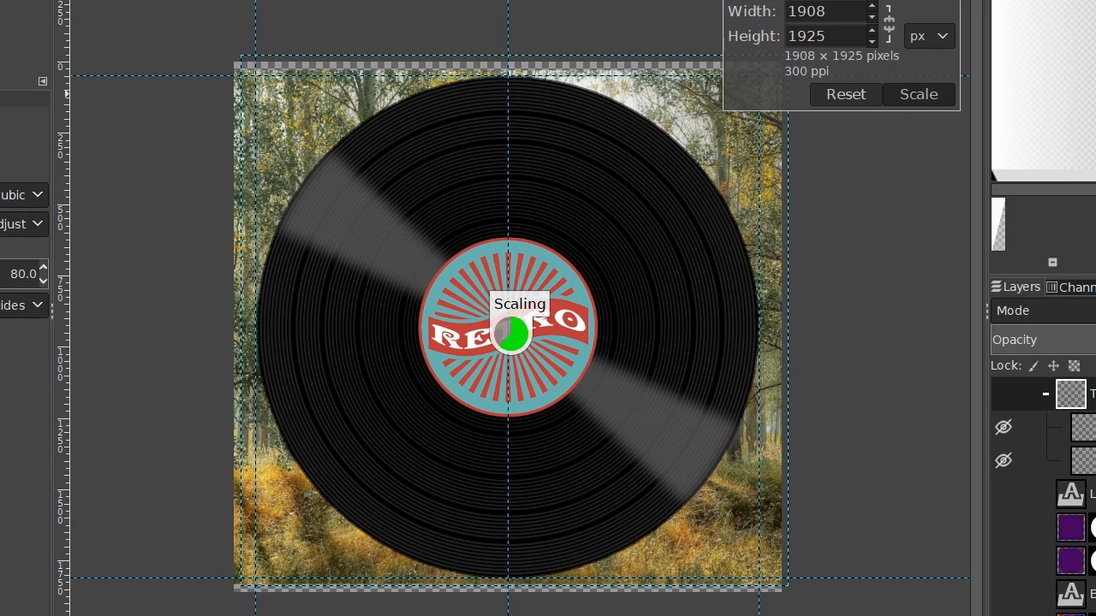
key("r")
scroll(510, 198, "up", 1)
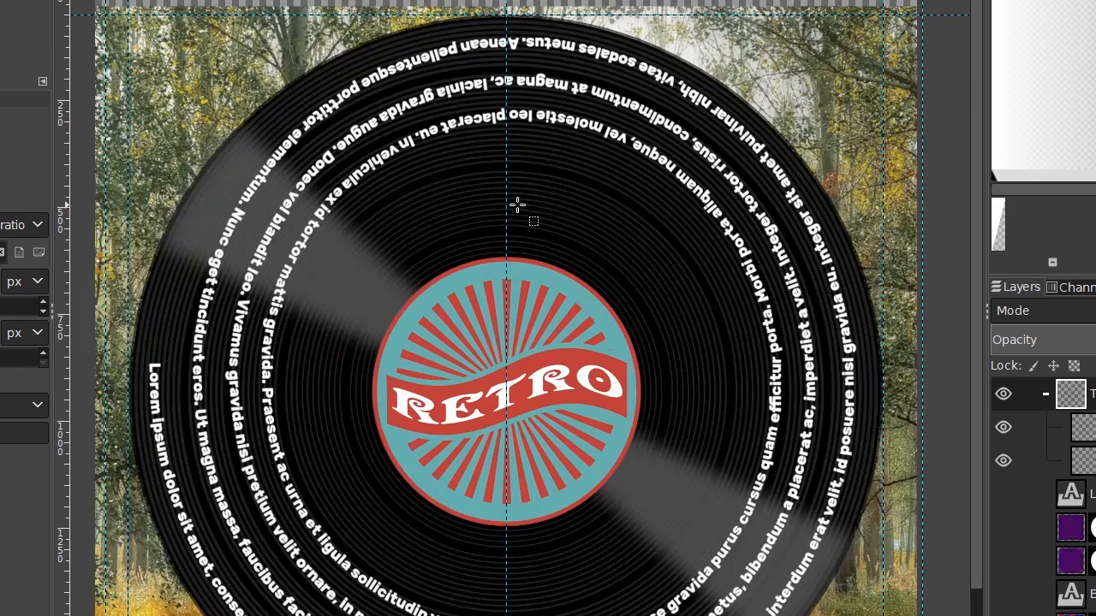
left_click_drag(570, 293, 586, 230)
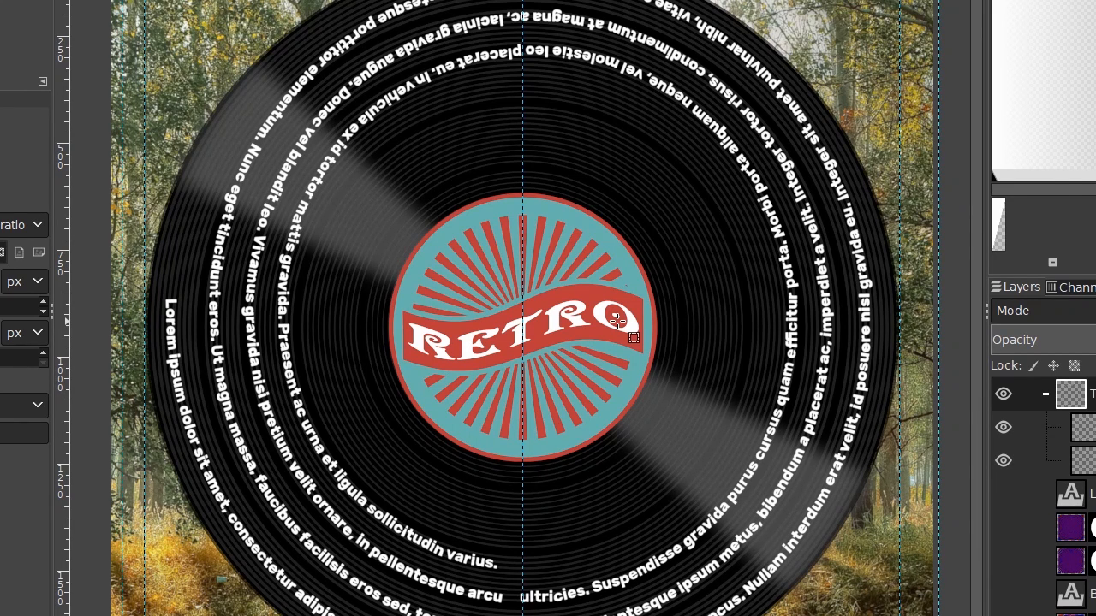
scroll(603, 306, "down", 1)
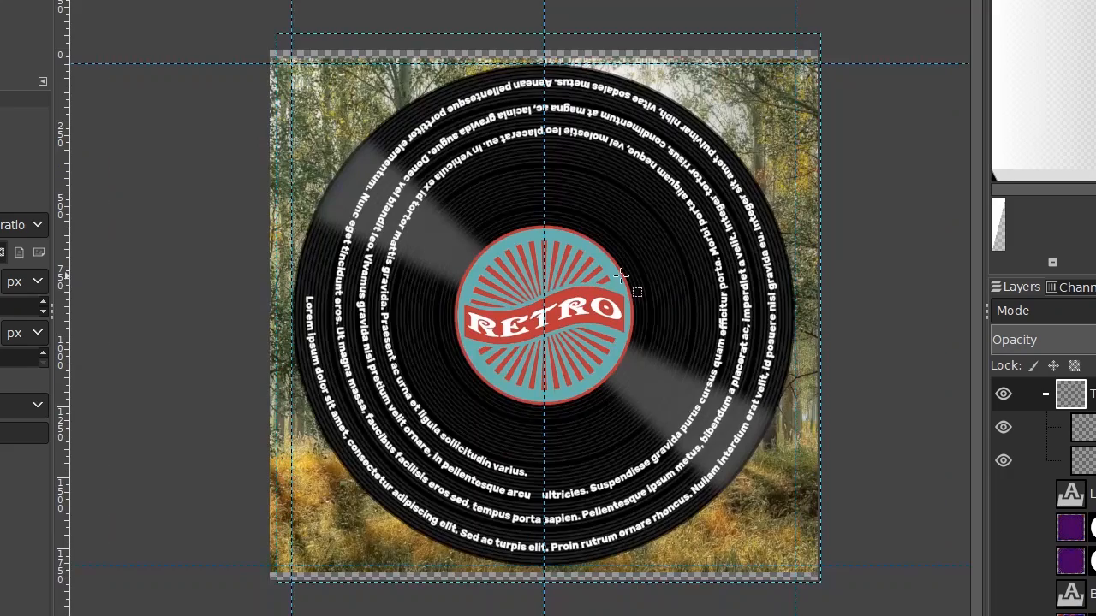